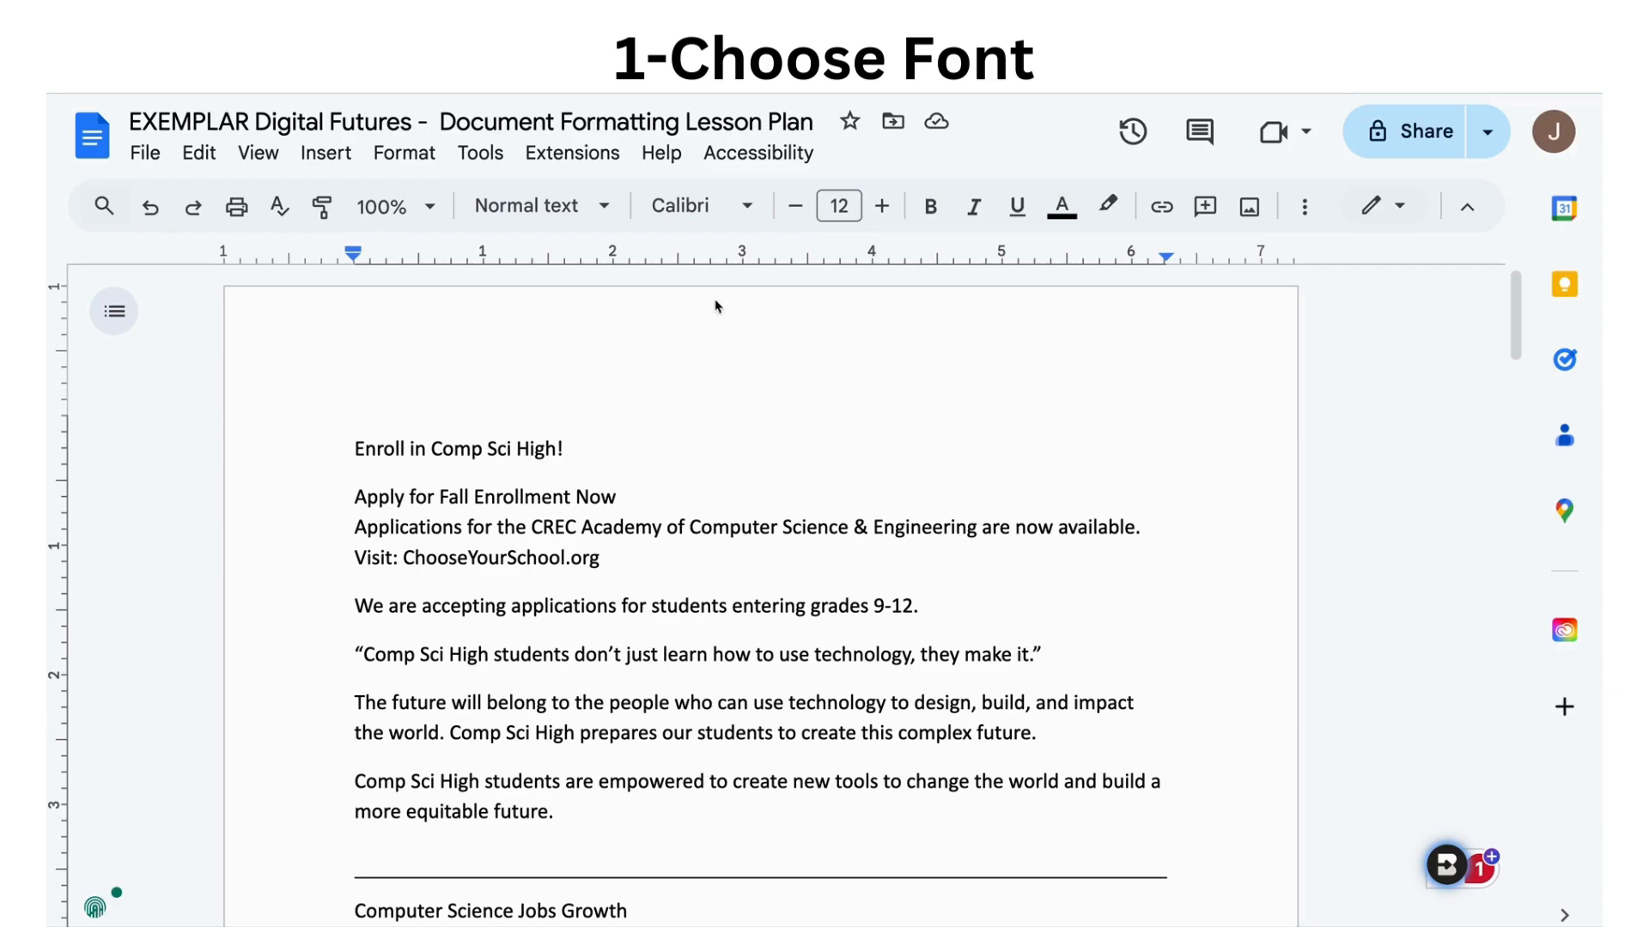
{"action": "left_click", "coordinate": [726, 215]}
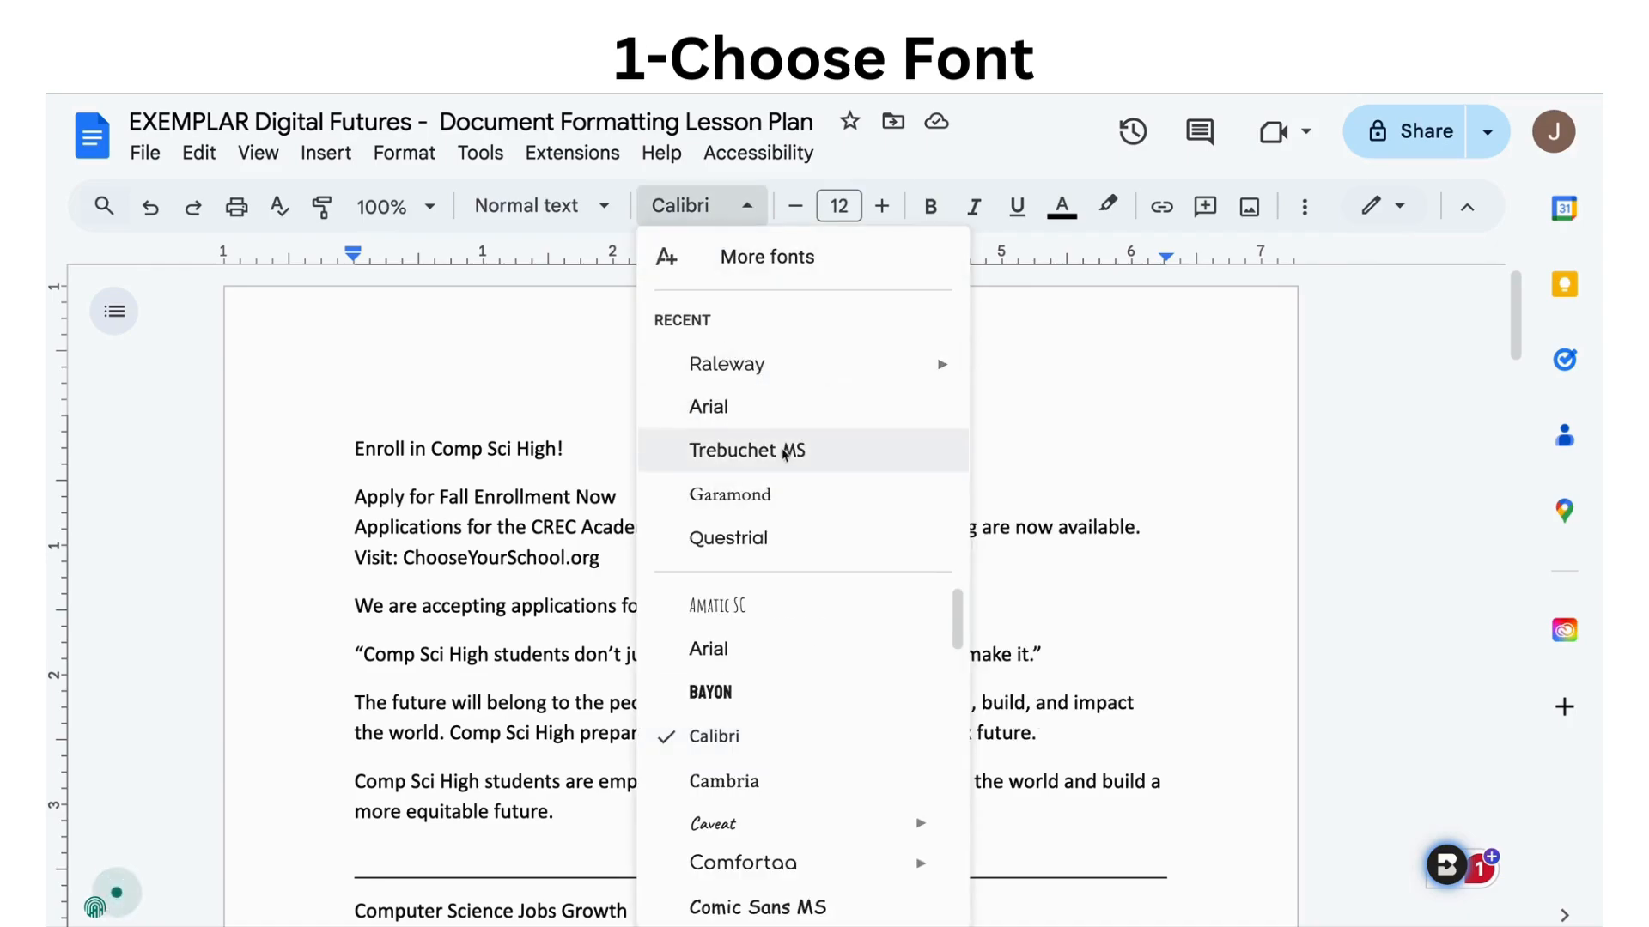
{"action": "scroll", "coordinate": [774, 689], "scroll_direction": "down", "scroll_amount": 6}
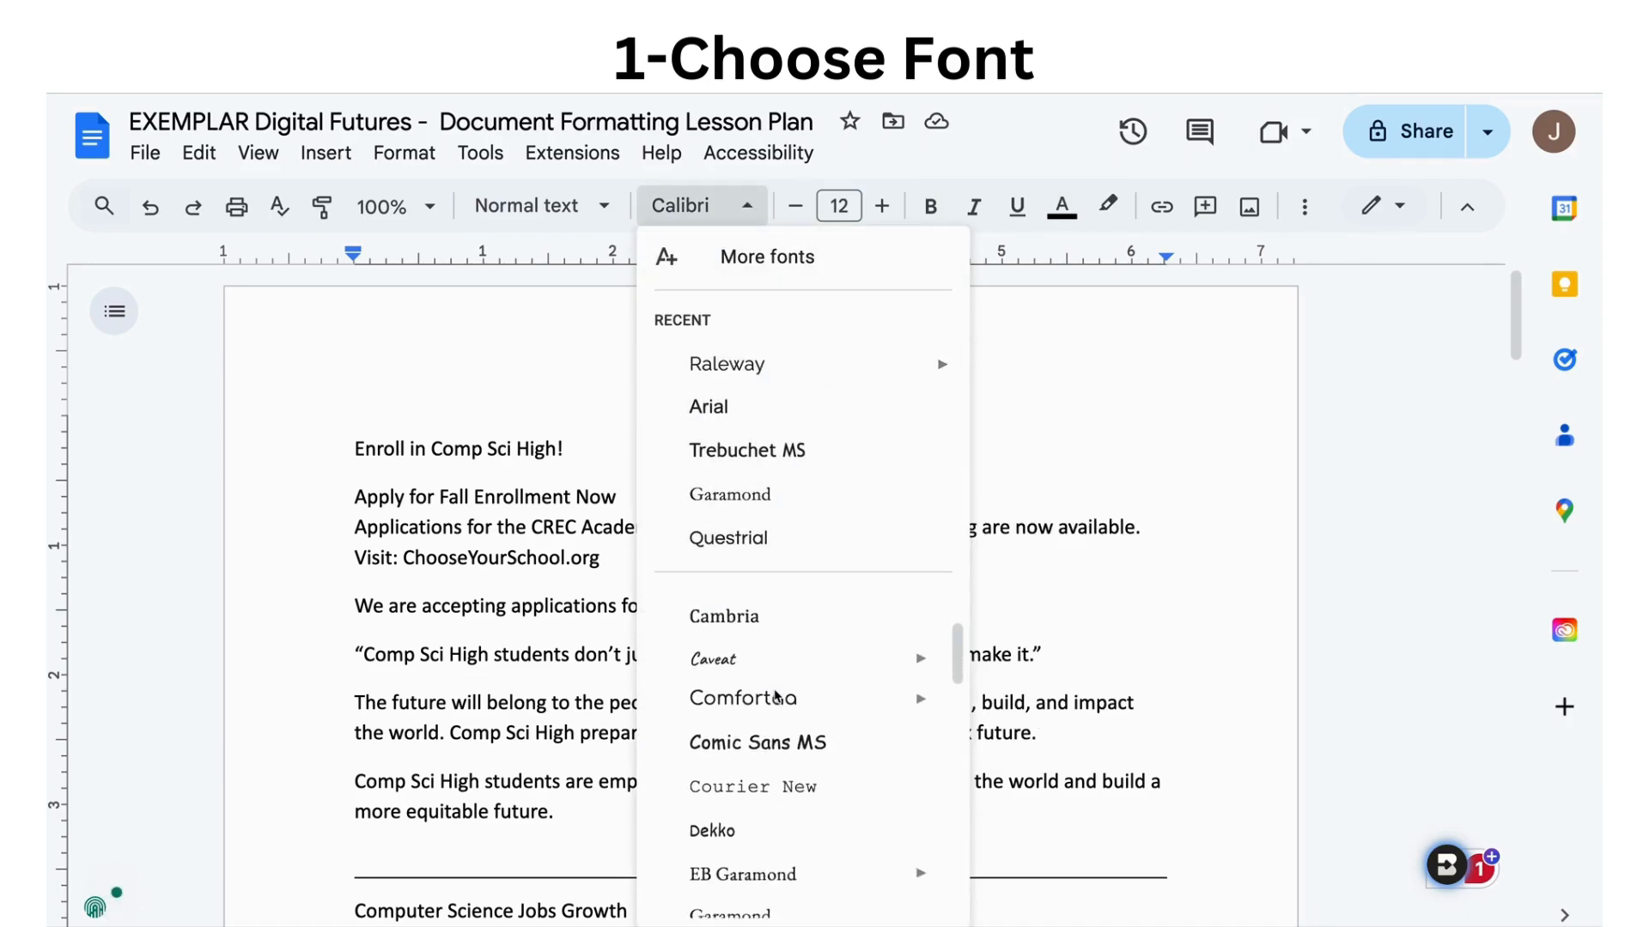
{"action": "scroll", "coordinate": [777, 691], "scroll_direction": "down", "scroll_amount": 5}
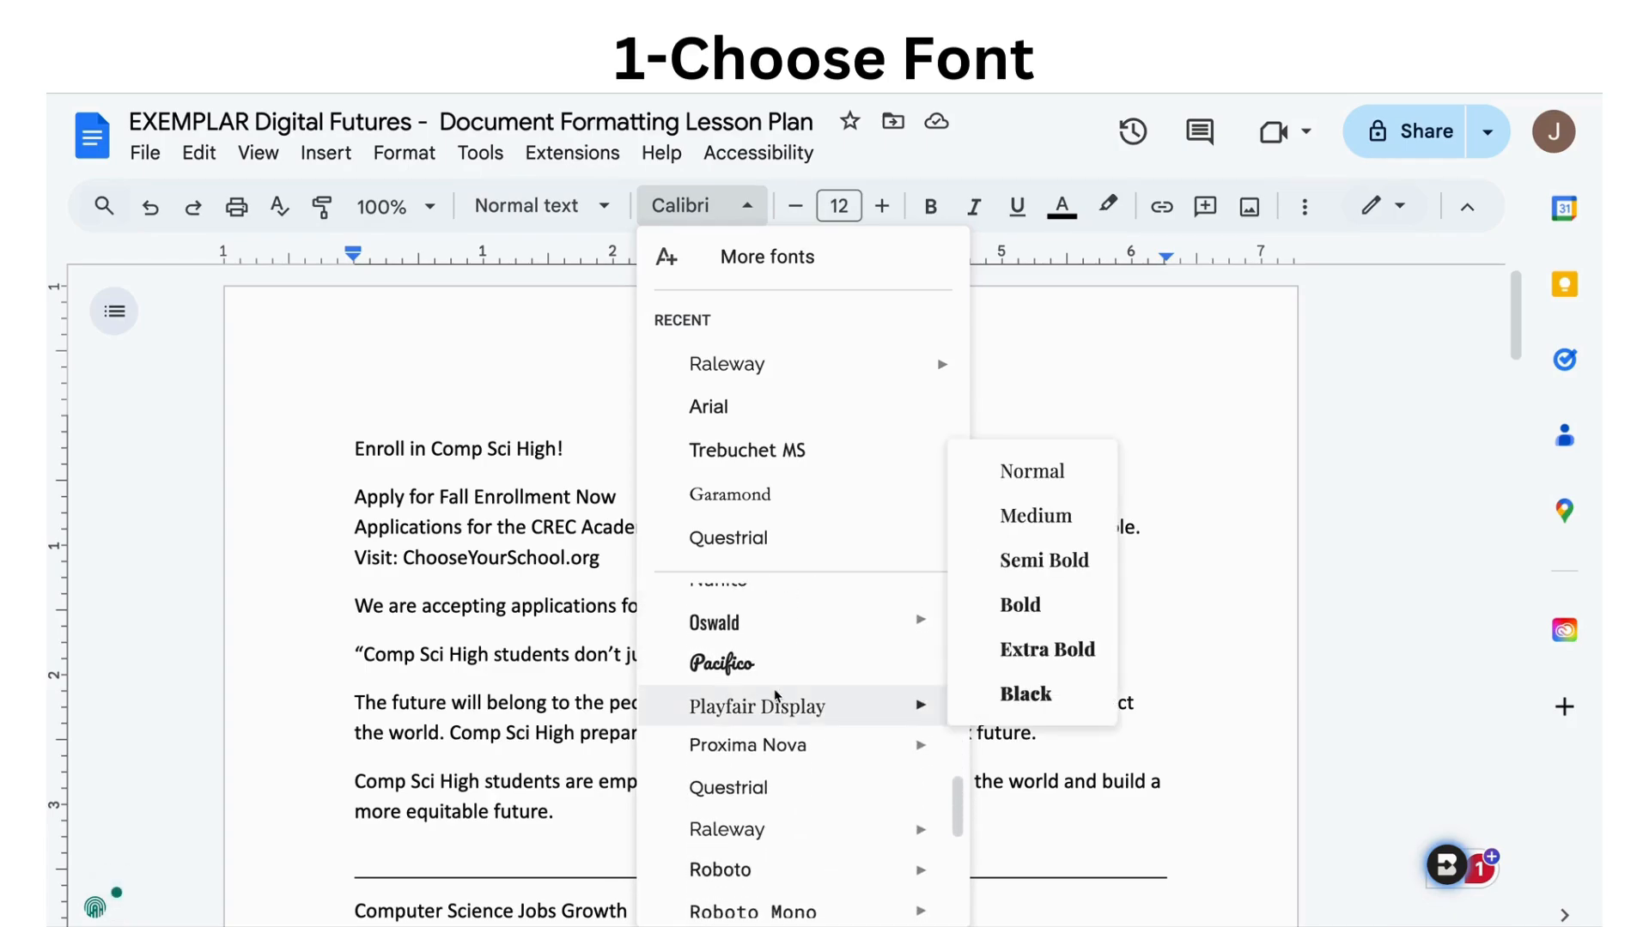
{"action": "left_click", "coordinate": [503, 418]}
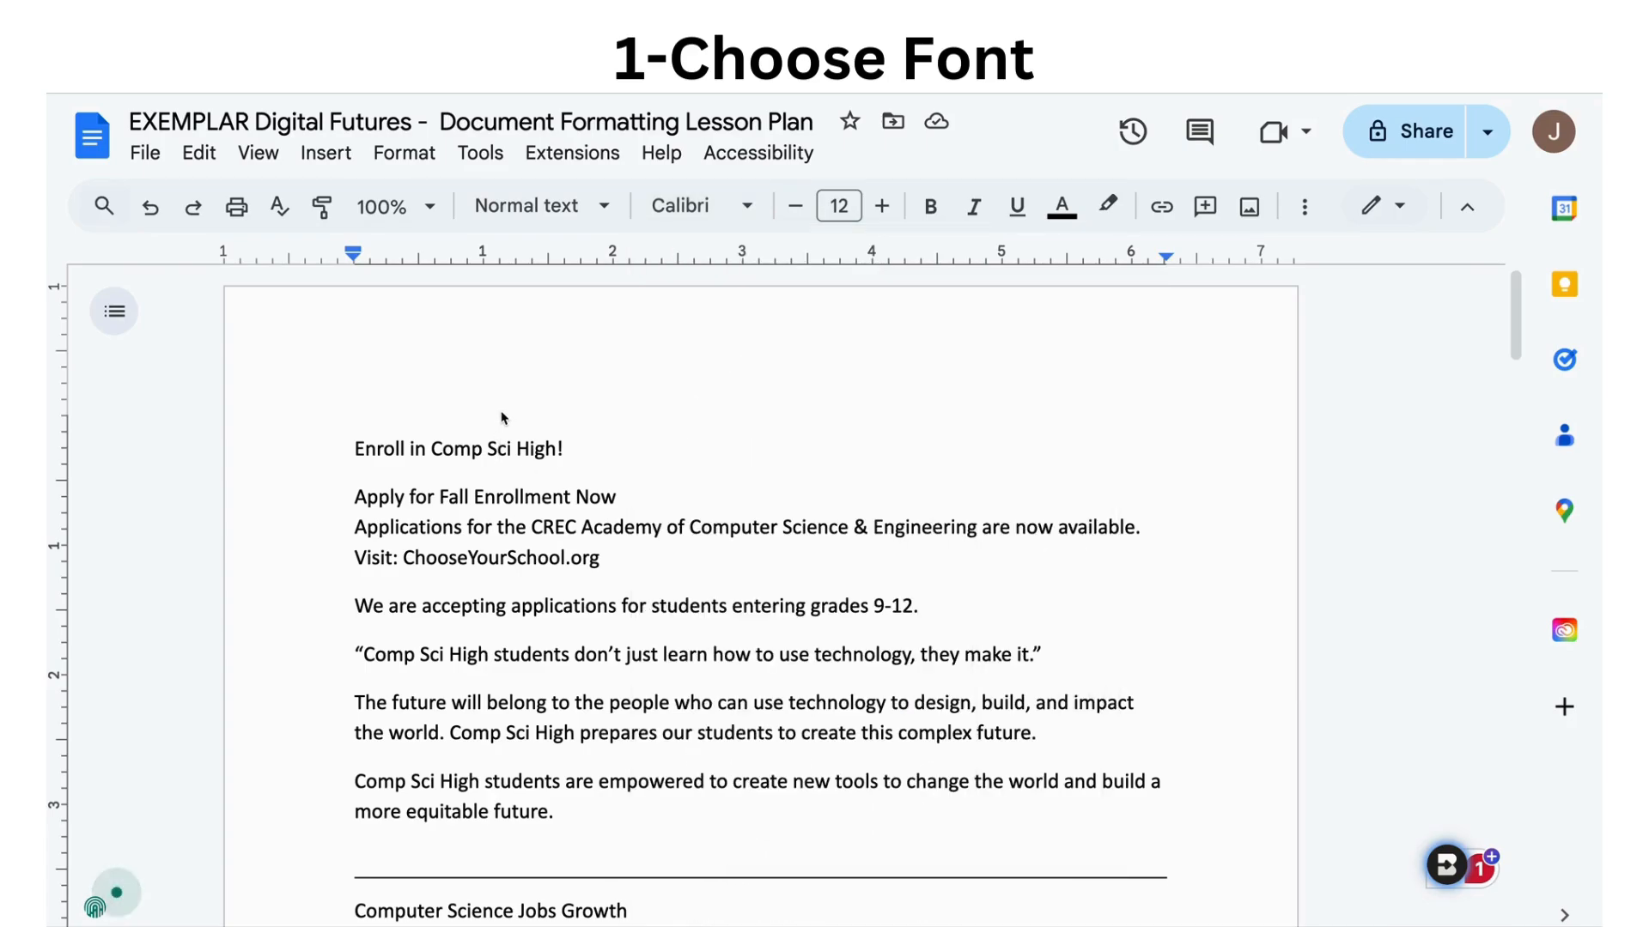
Select the entire document text and set its font to Raleway Normal.
{"action": "key", "text": "ctrl+a"}
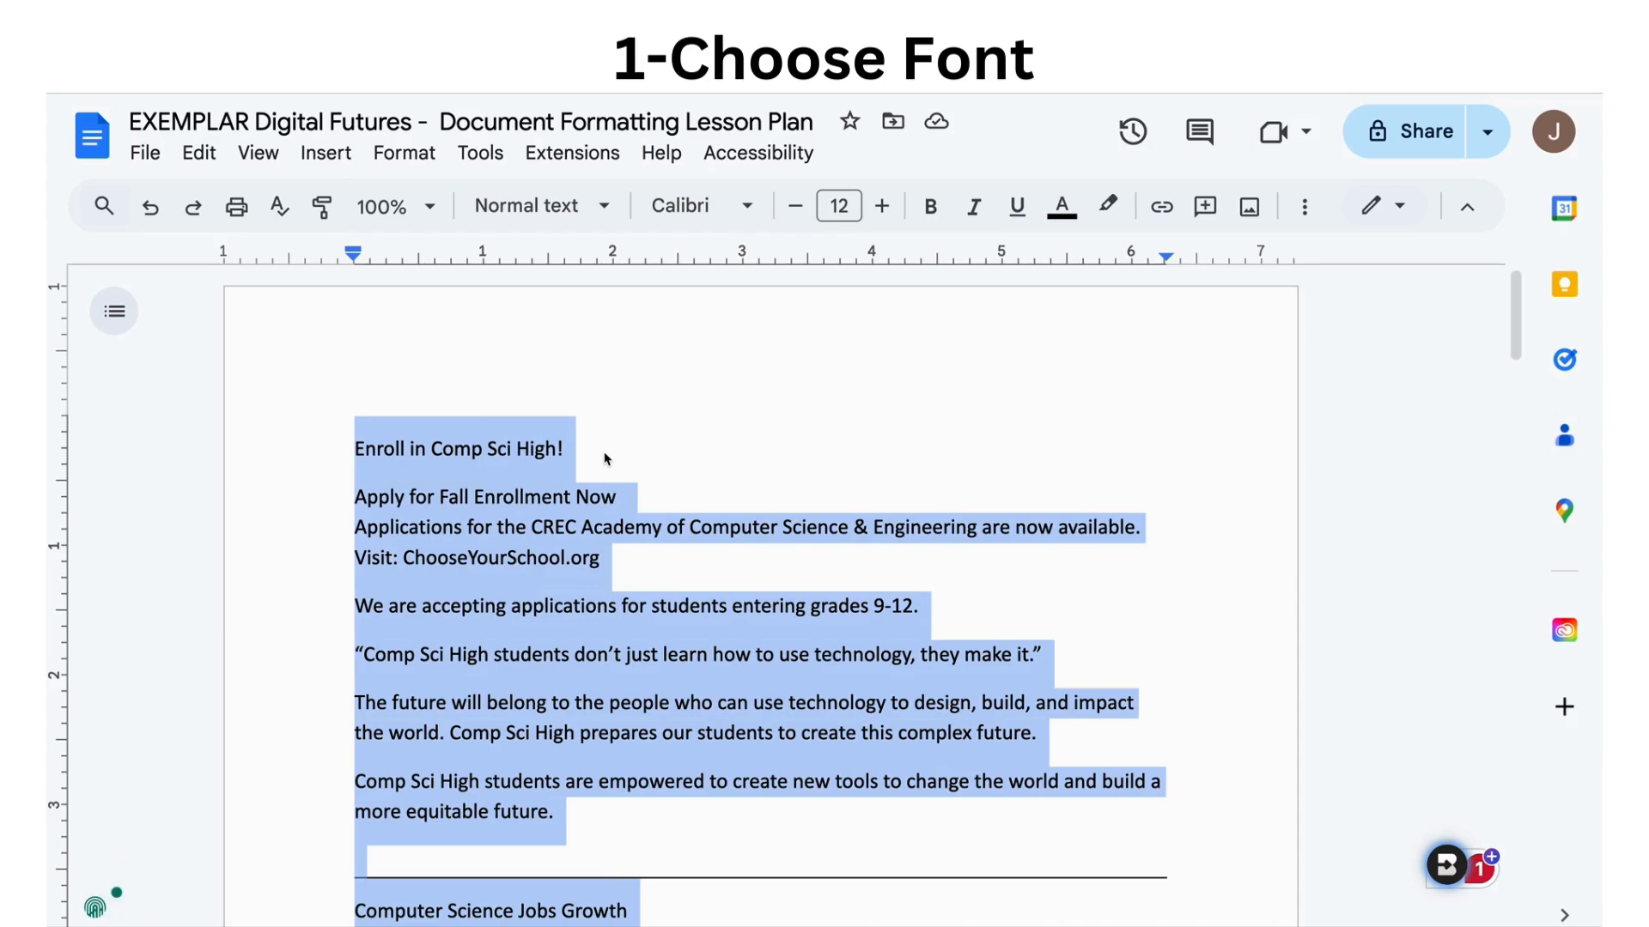
{"action": "left_click", "coordinate": [747, 208]}
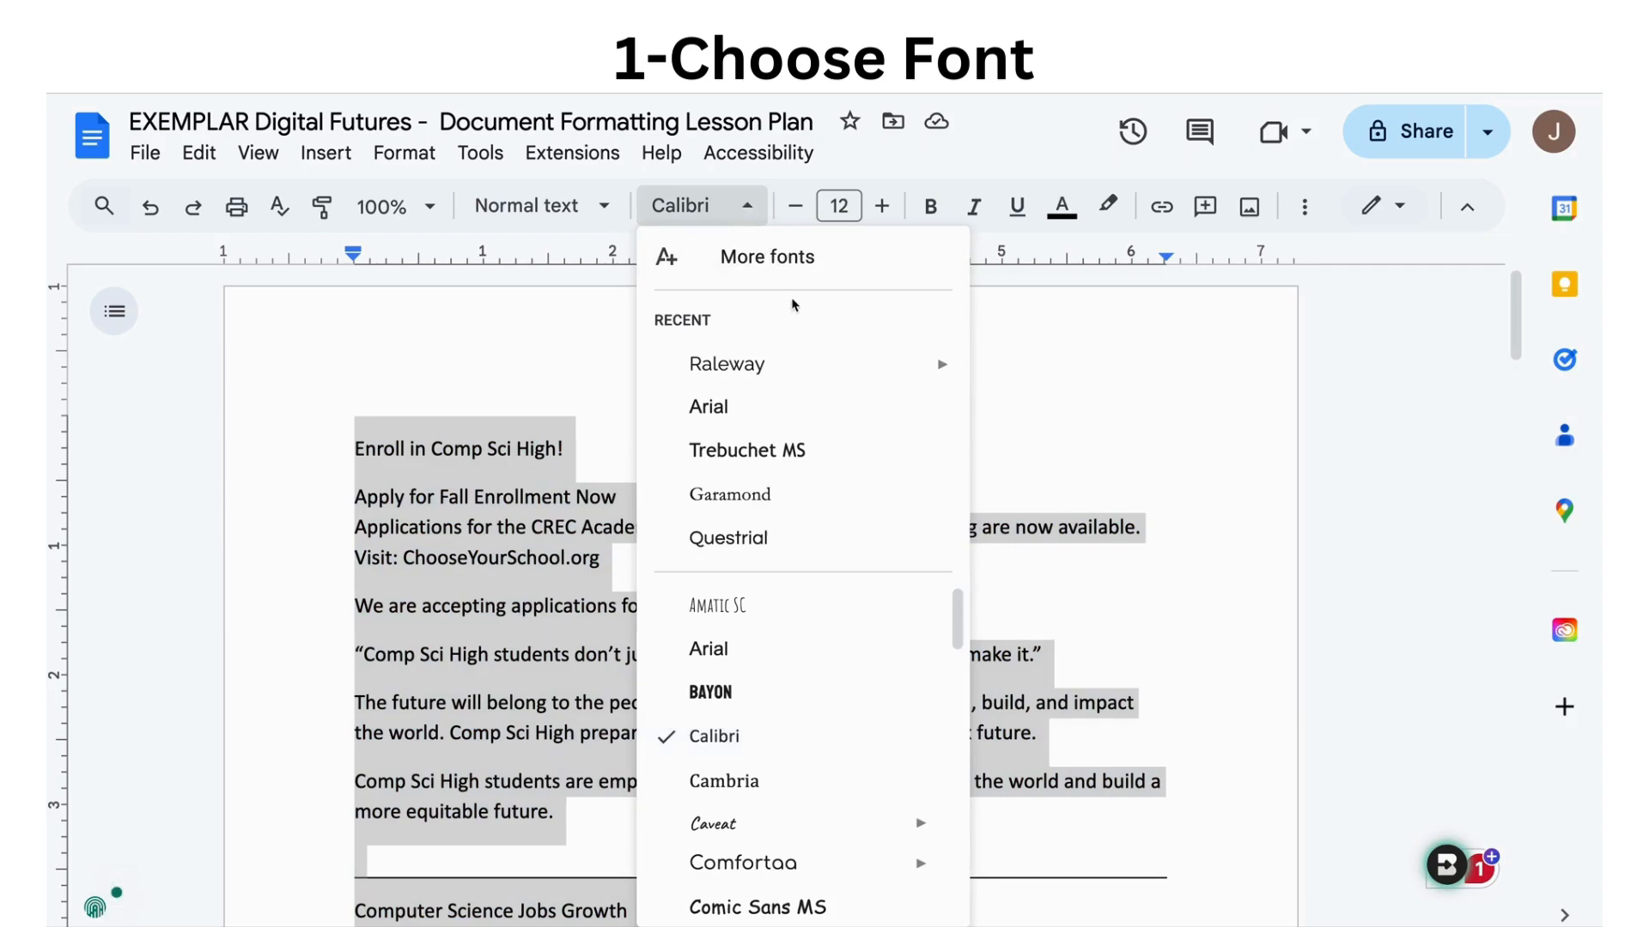
{"action": "mouse_move", "coordinate": [817, 370]}
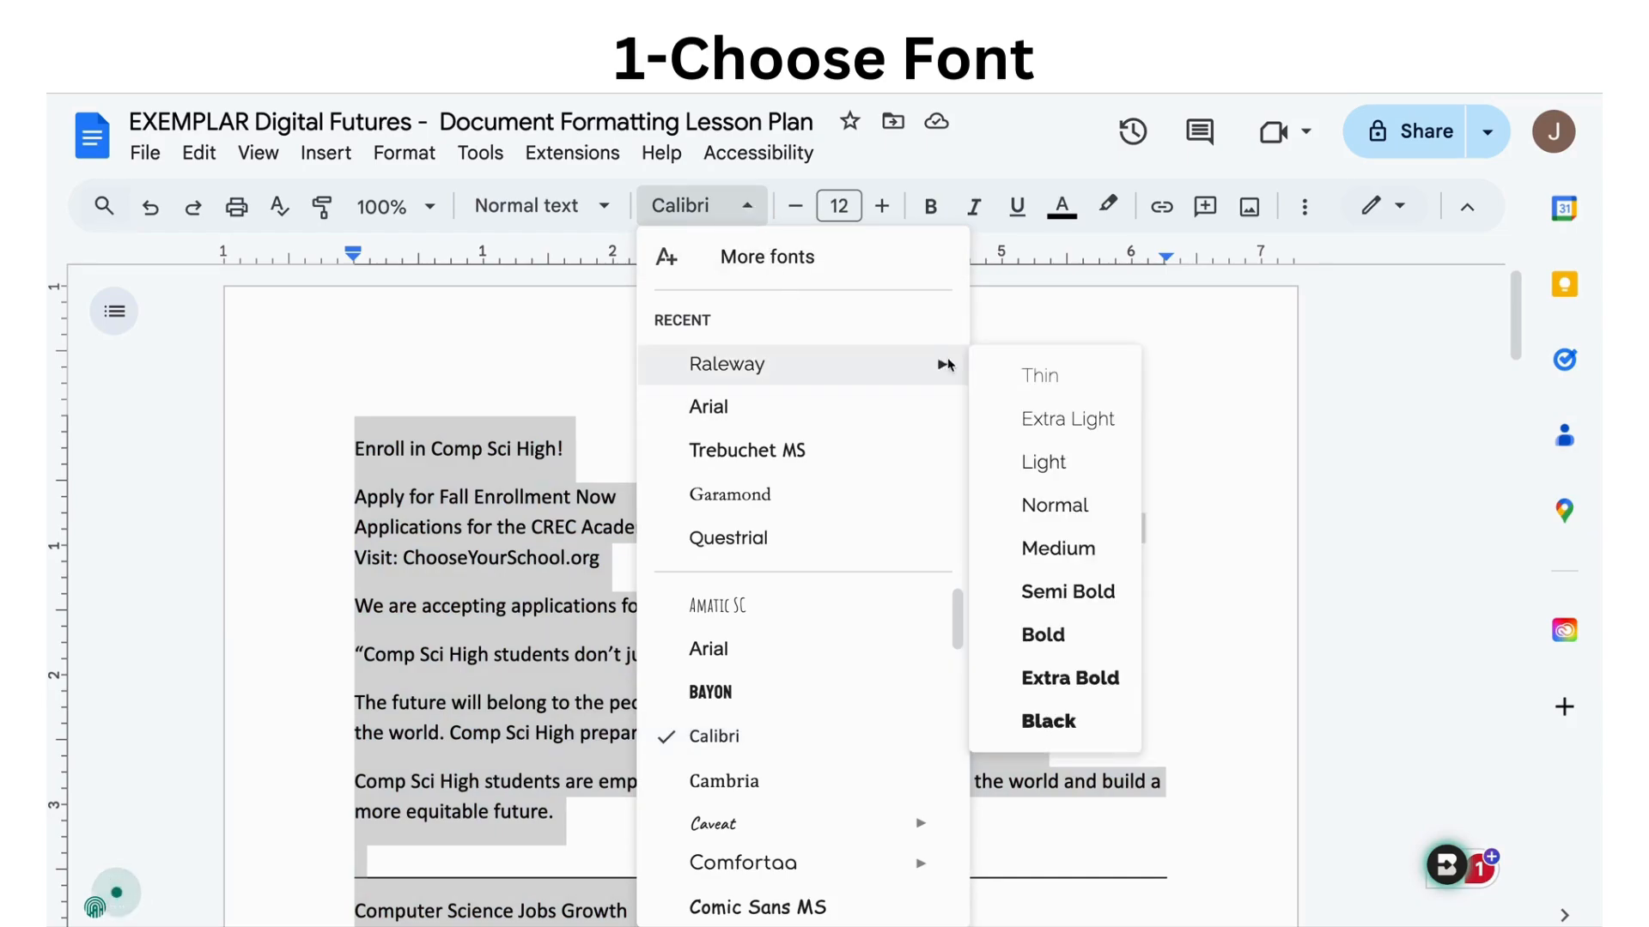
{"action": "left_click", "coordinate": [1051, 510]}
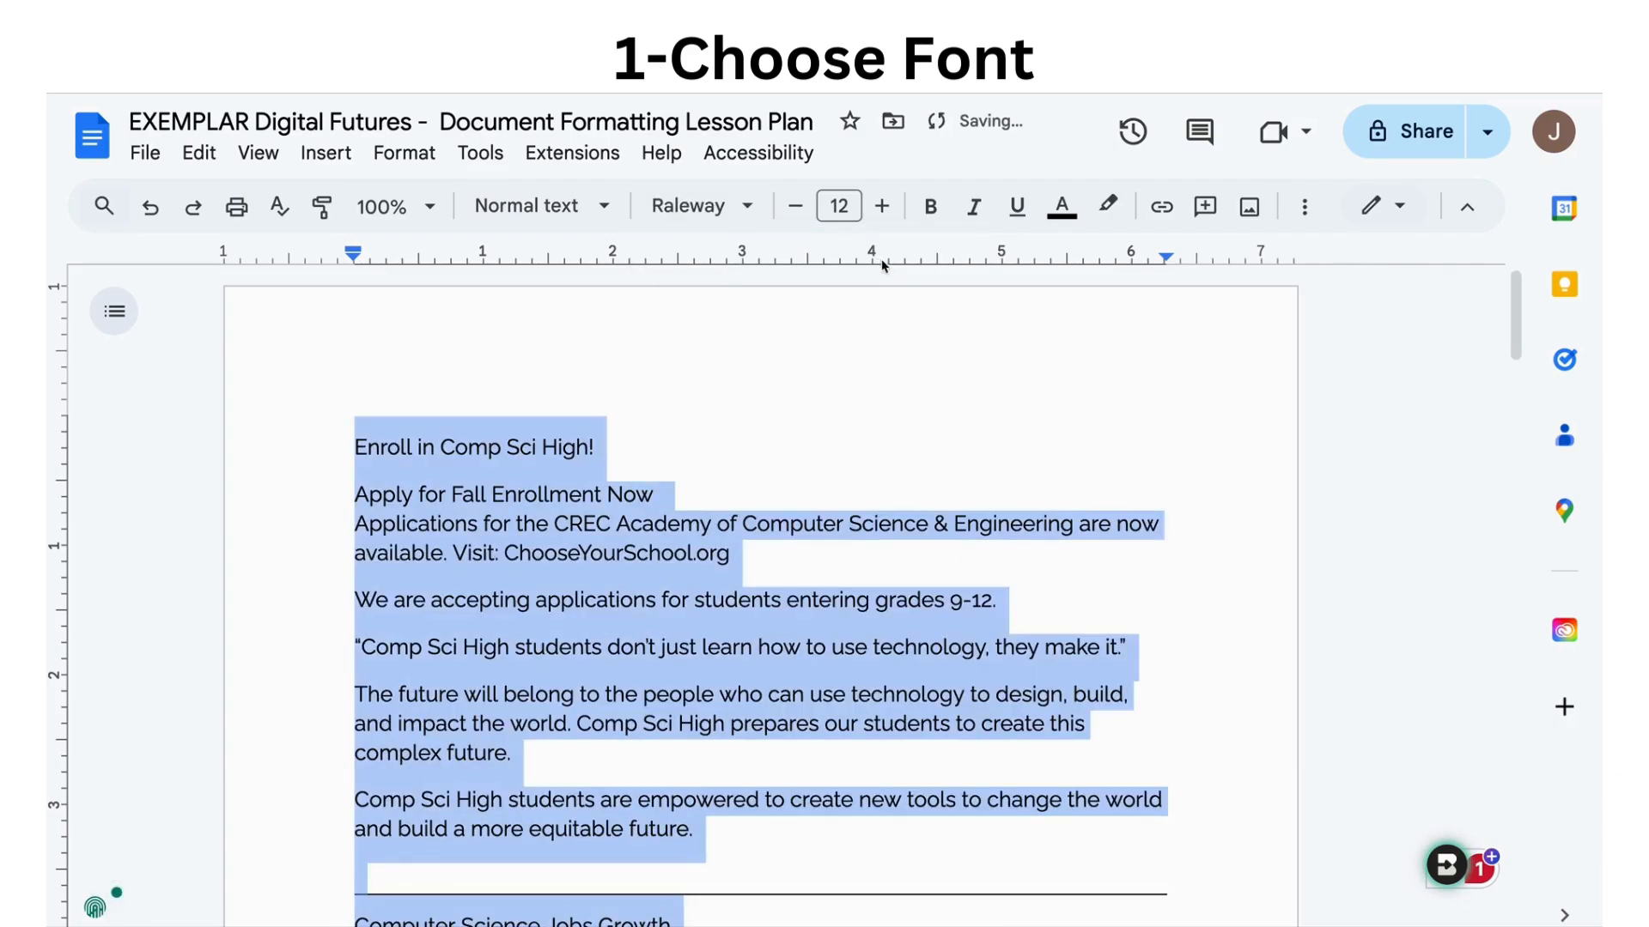
Try the EB Garamond Normal font on the entire document text.
{"action": "left_click", "coordinate": [740, 206]}
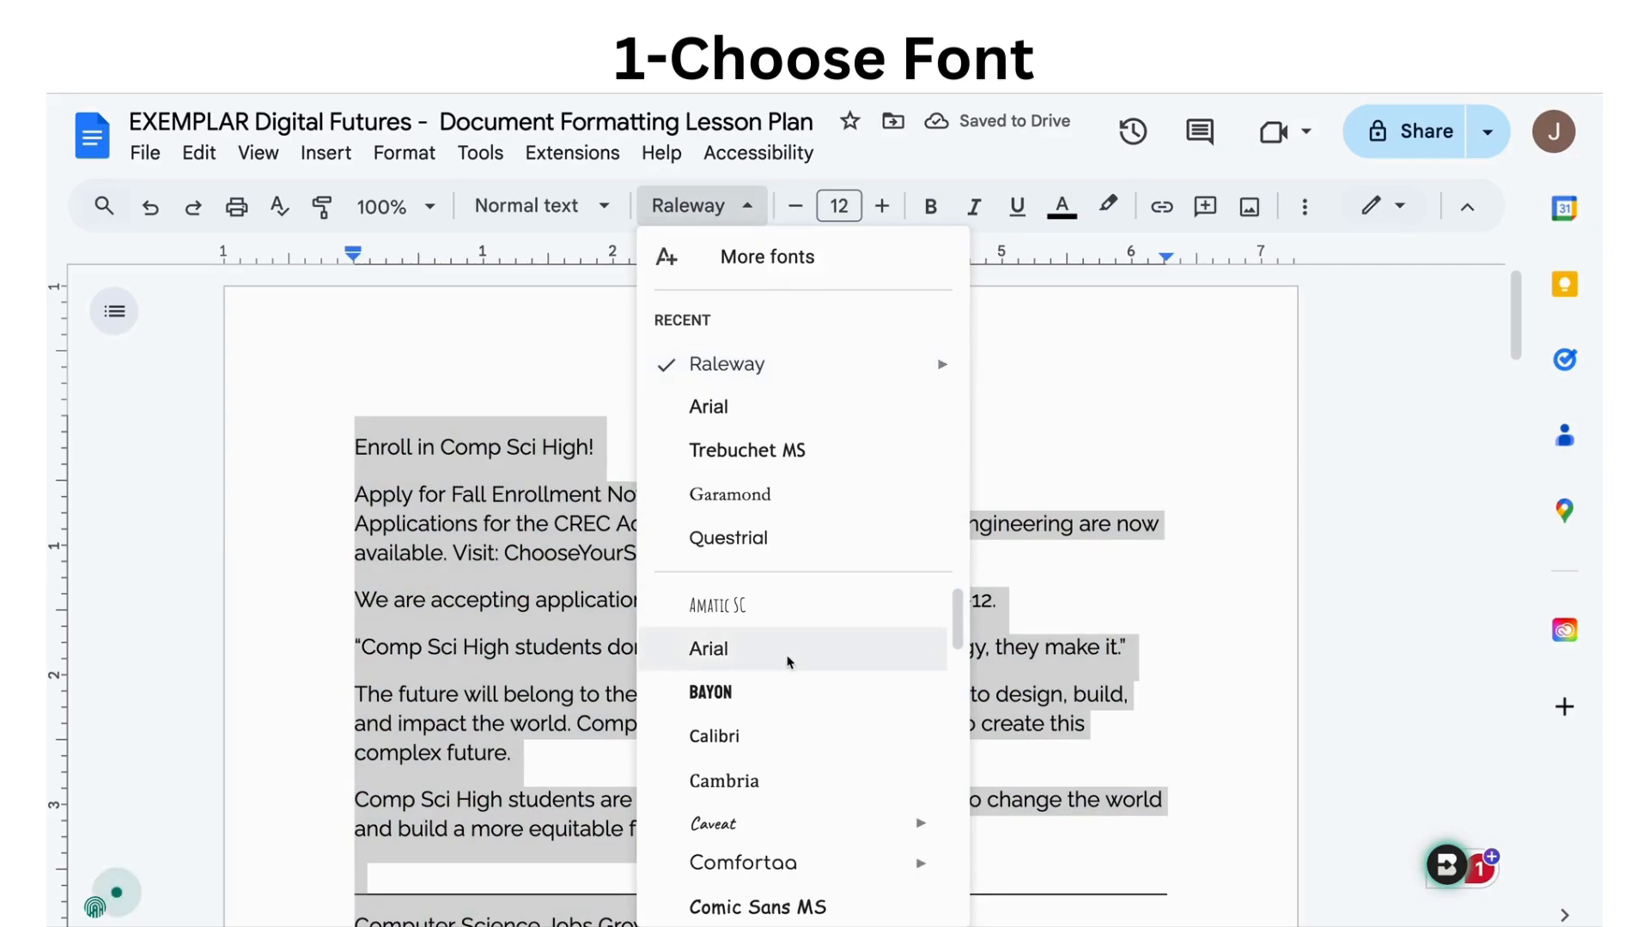
{"action": "scroll", "coordinate": [787, 663], "scroll_direction": "down", "scroll_amount": 3}
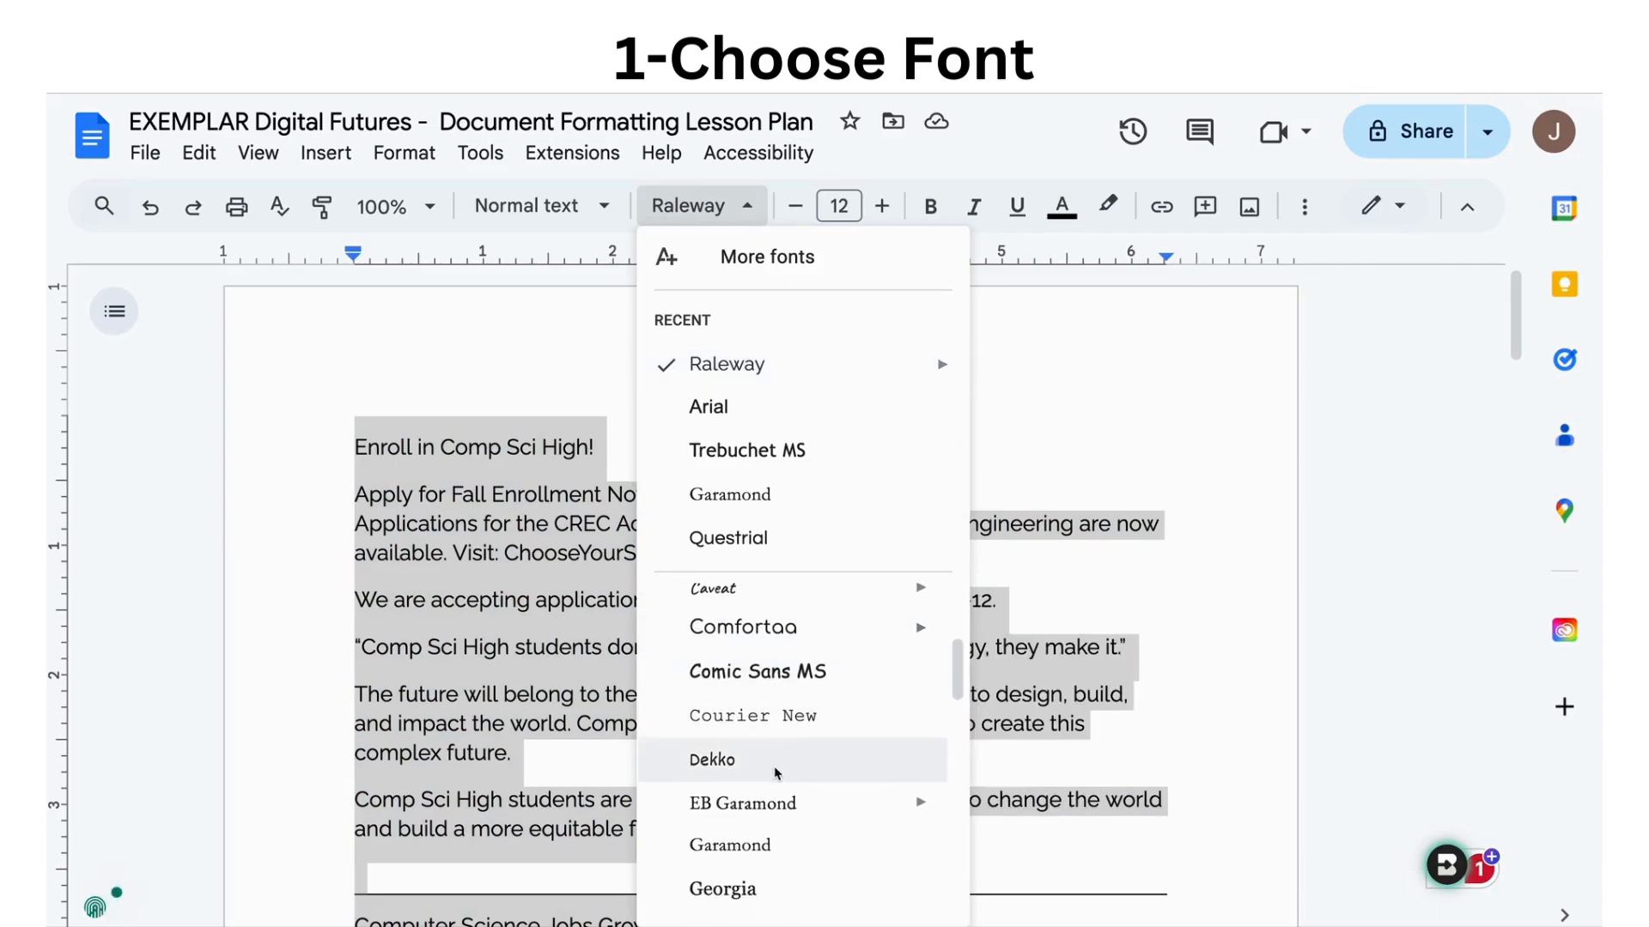
{"action": "scroll", "coordinate": [777, 772], "scroll_direction": "down", "scroll_amount": 3}
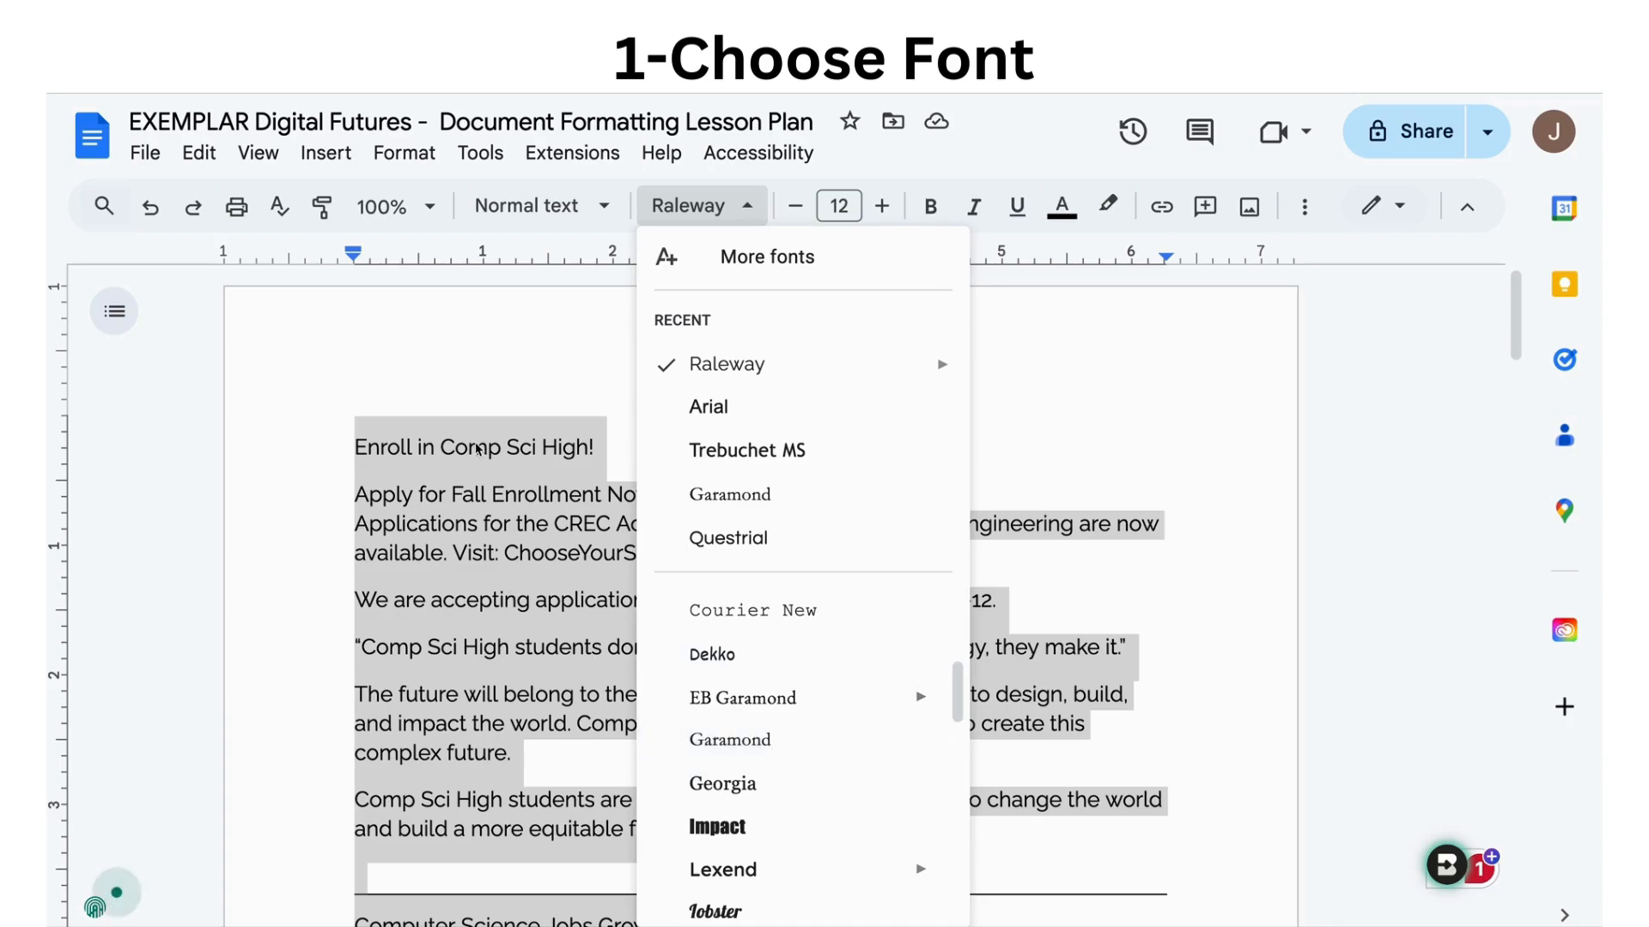
{"action": "mouse_move", "coordinate": [741, 711]}
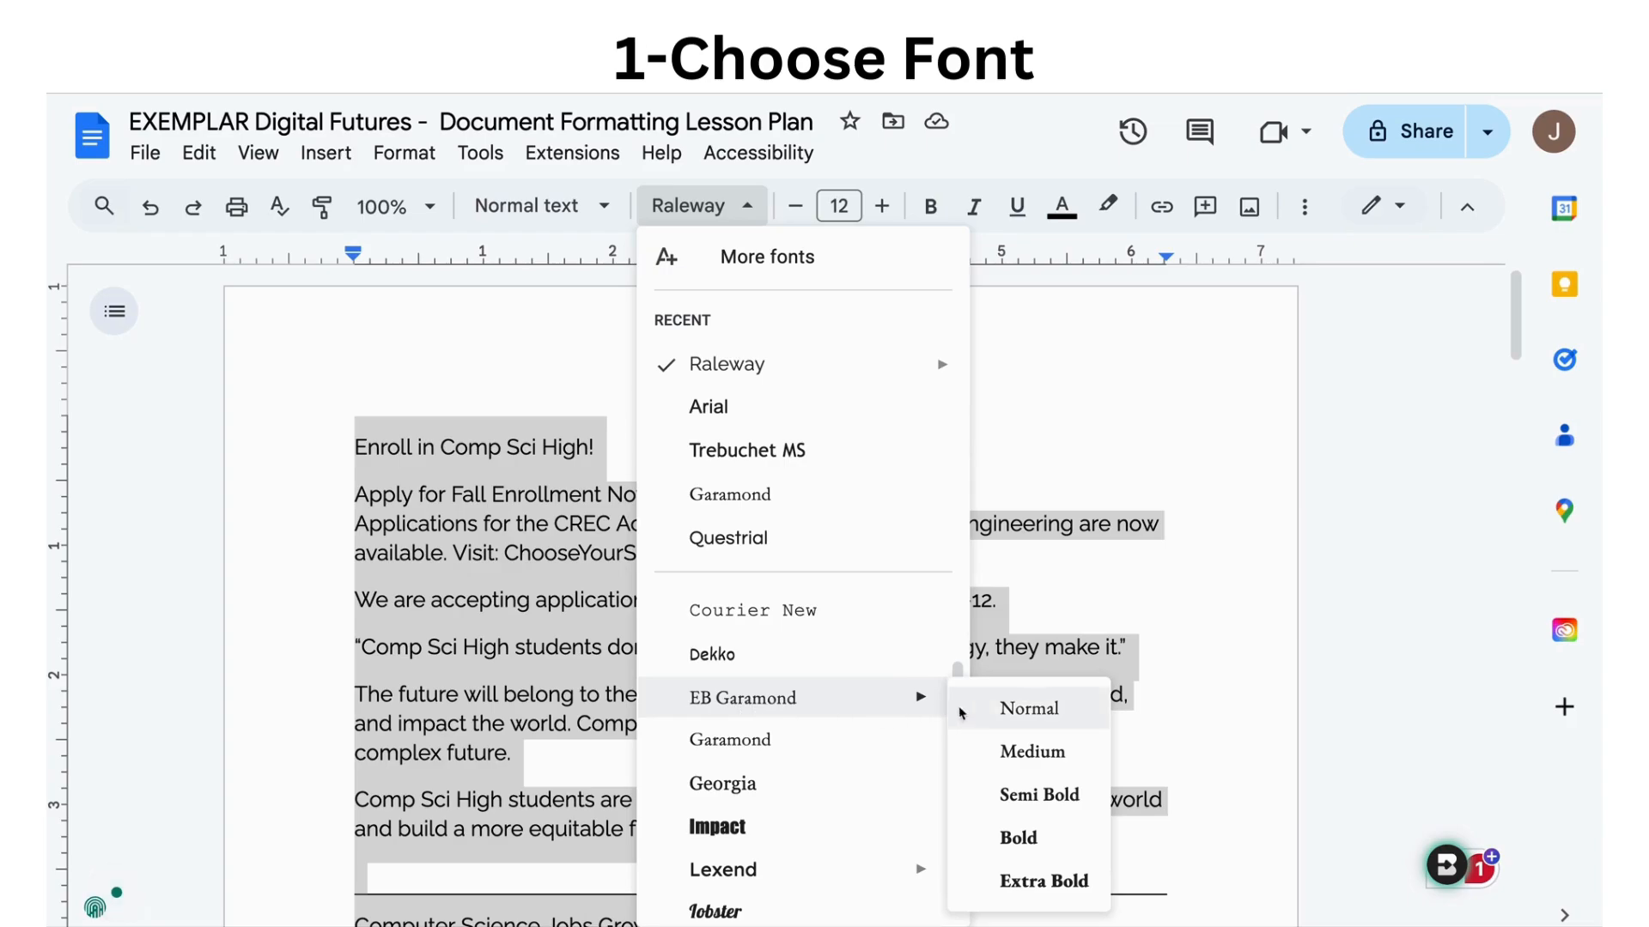
{"action": "left_click", "coordinate": [1006, 712]}
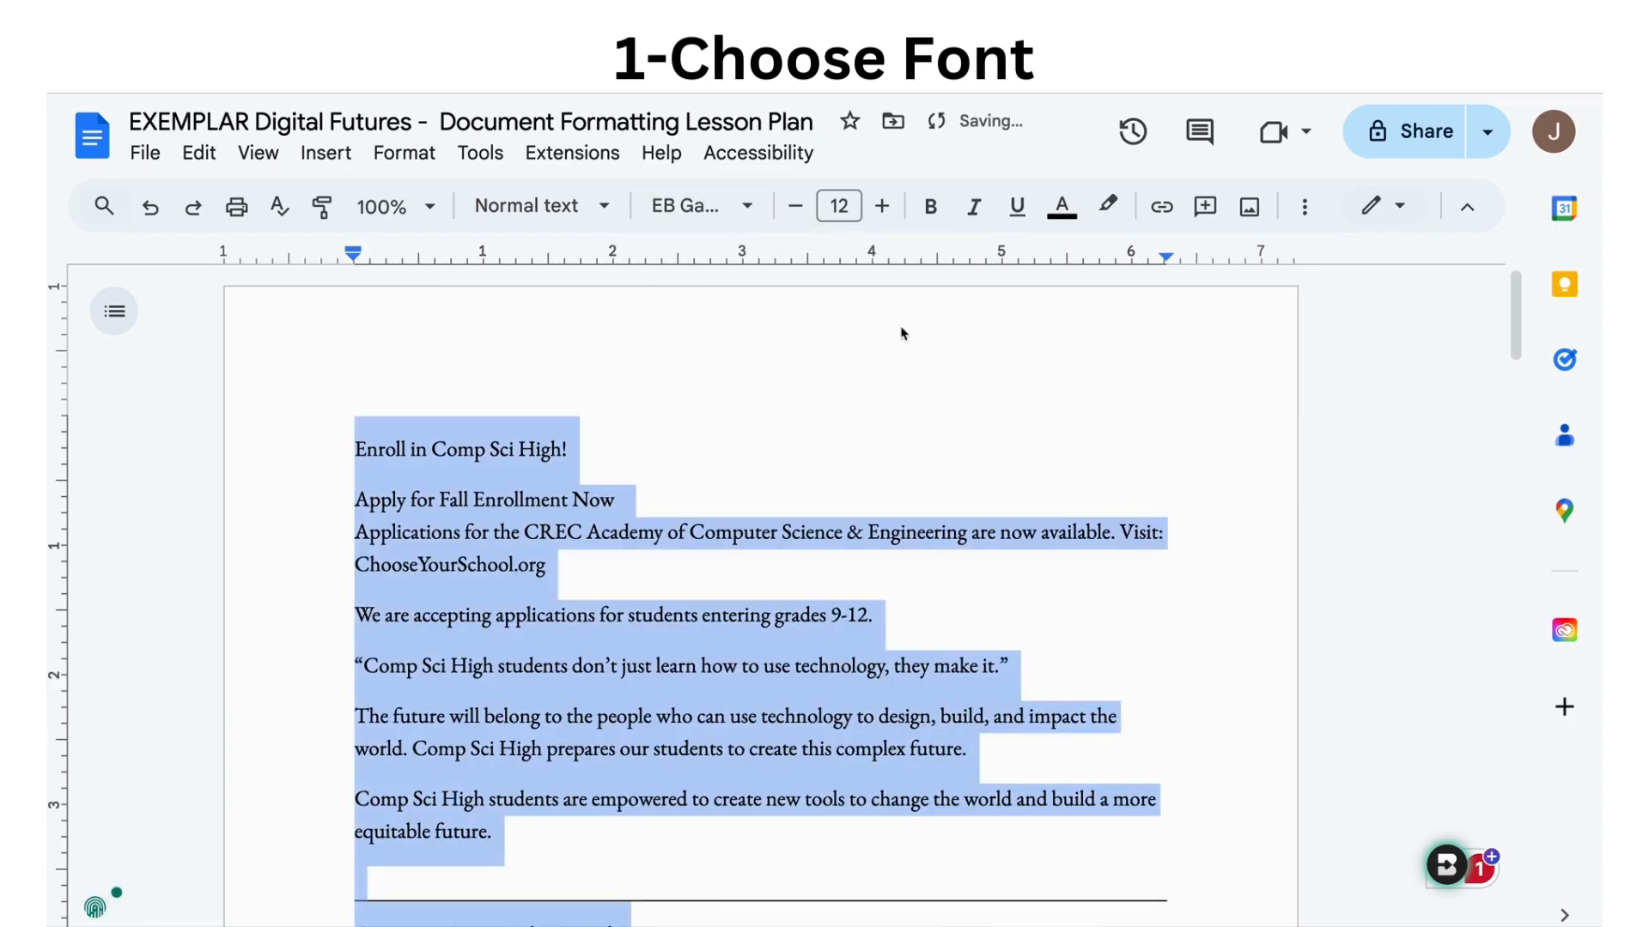
Try the handwriting-style Caveat font on the entire document text.
{"action": "left_click", "coordinate": [730, 208]}
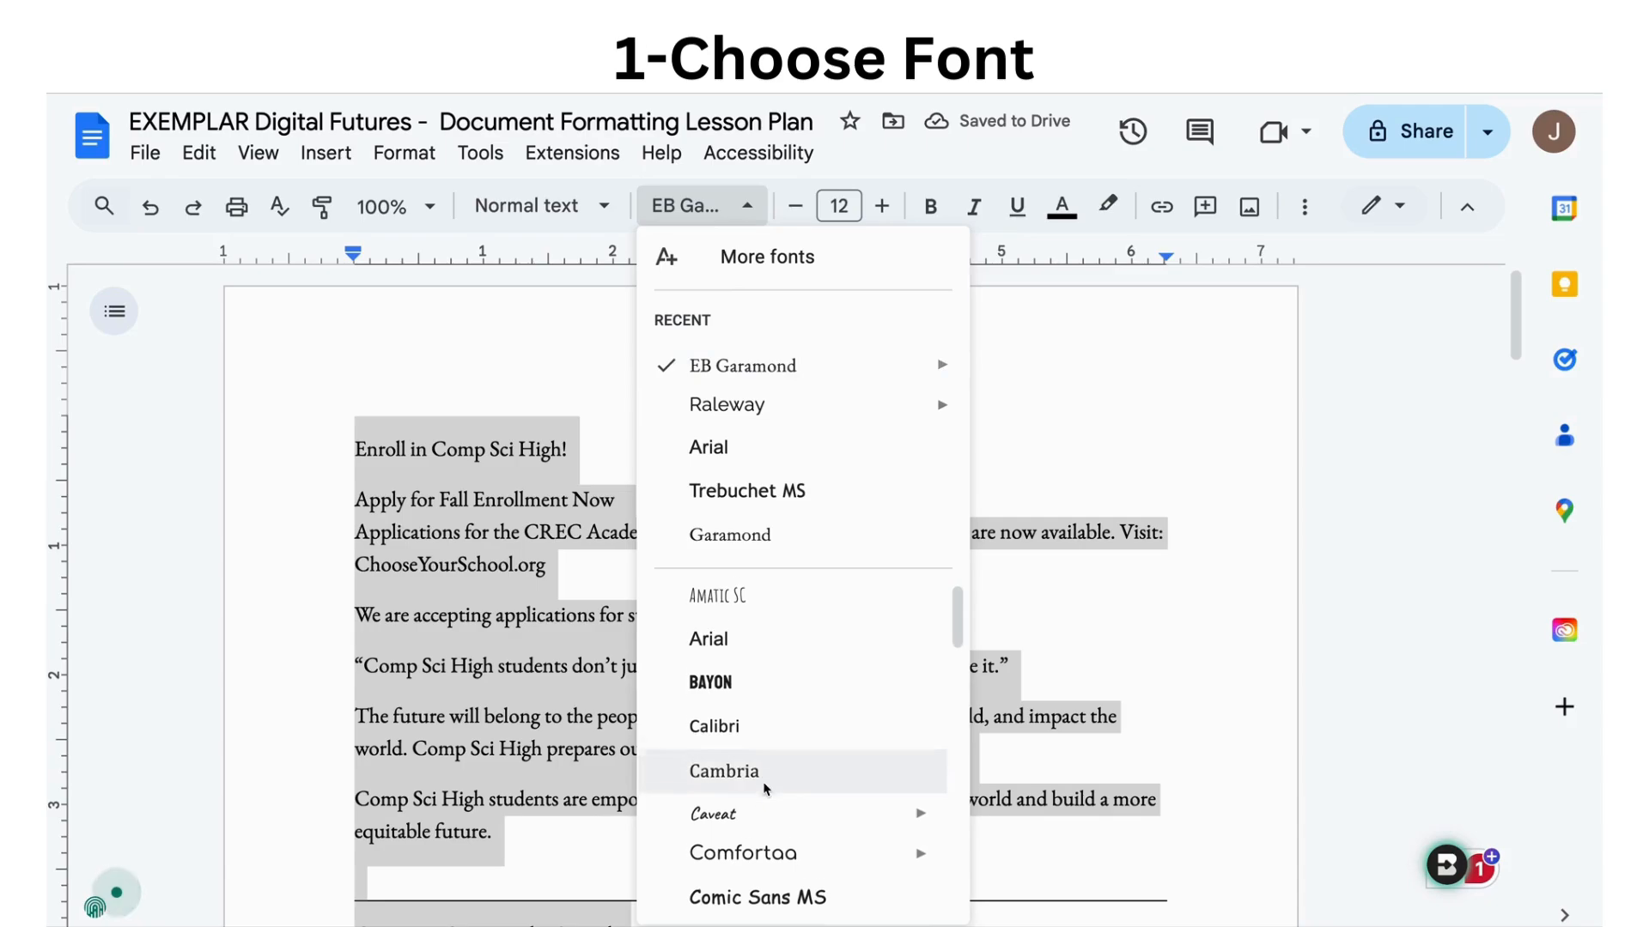
{"action": "scroll", "coordinate": [765, 789], "scroll_direction": "down", "scroll_amount": 2}
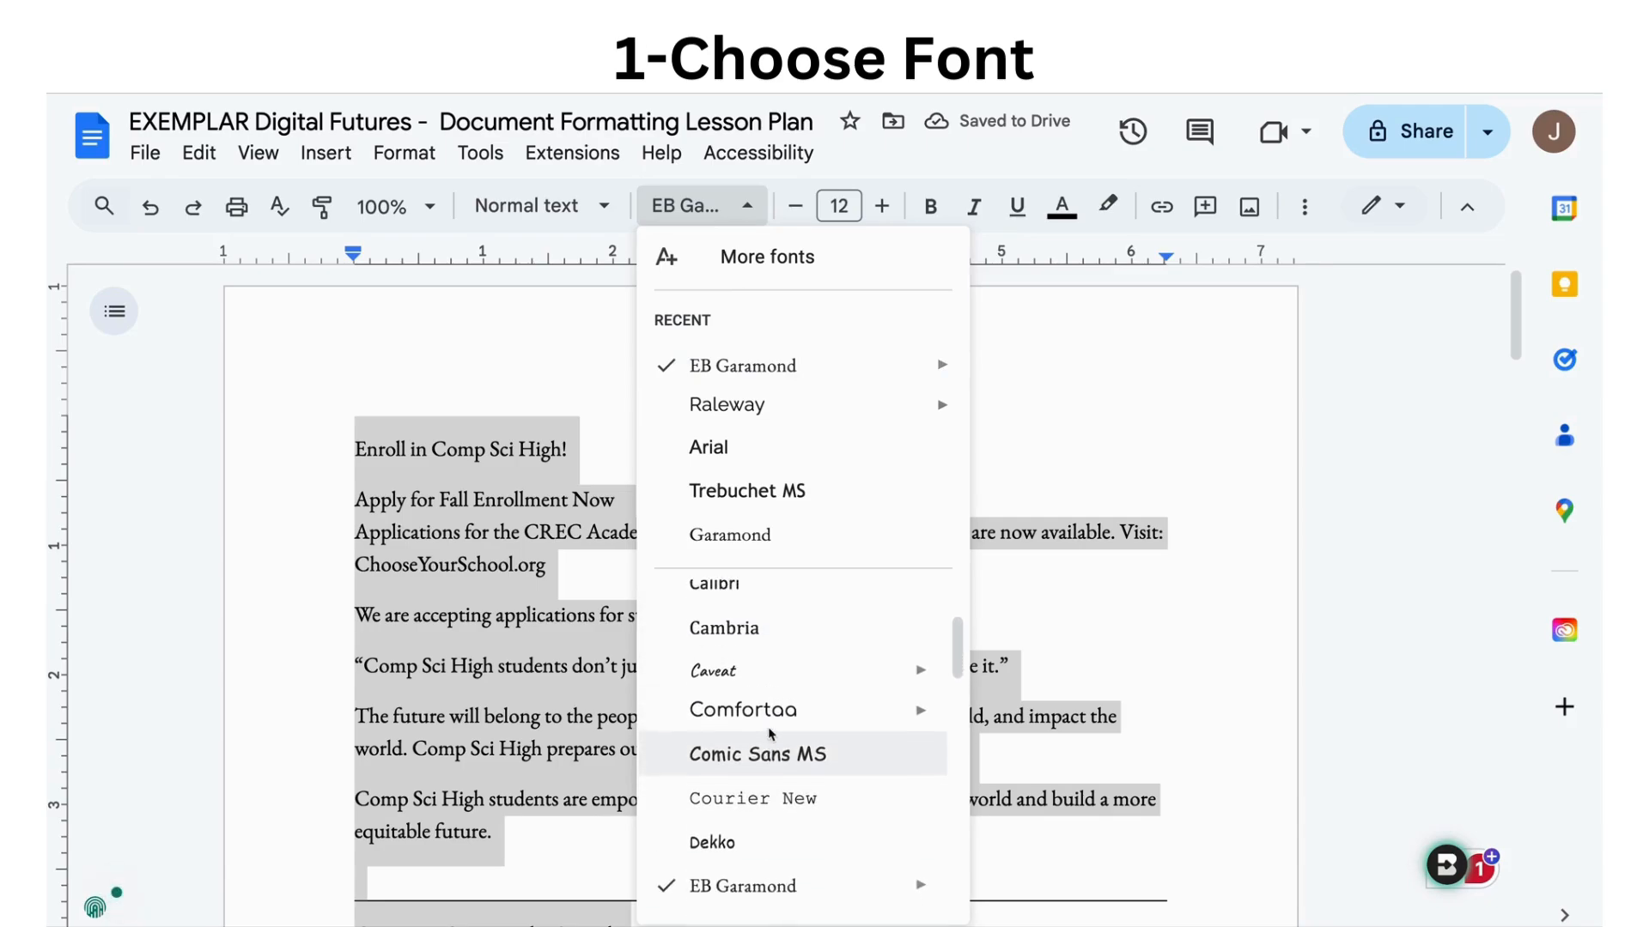
{"action": "mouse_move", "coordinate": [760, 678]}
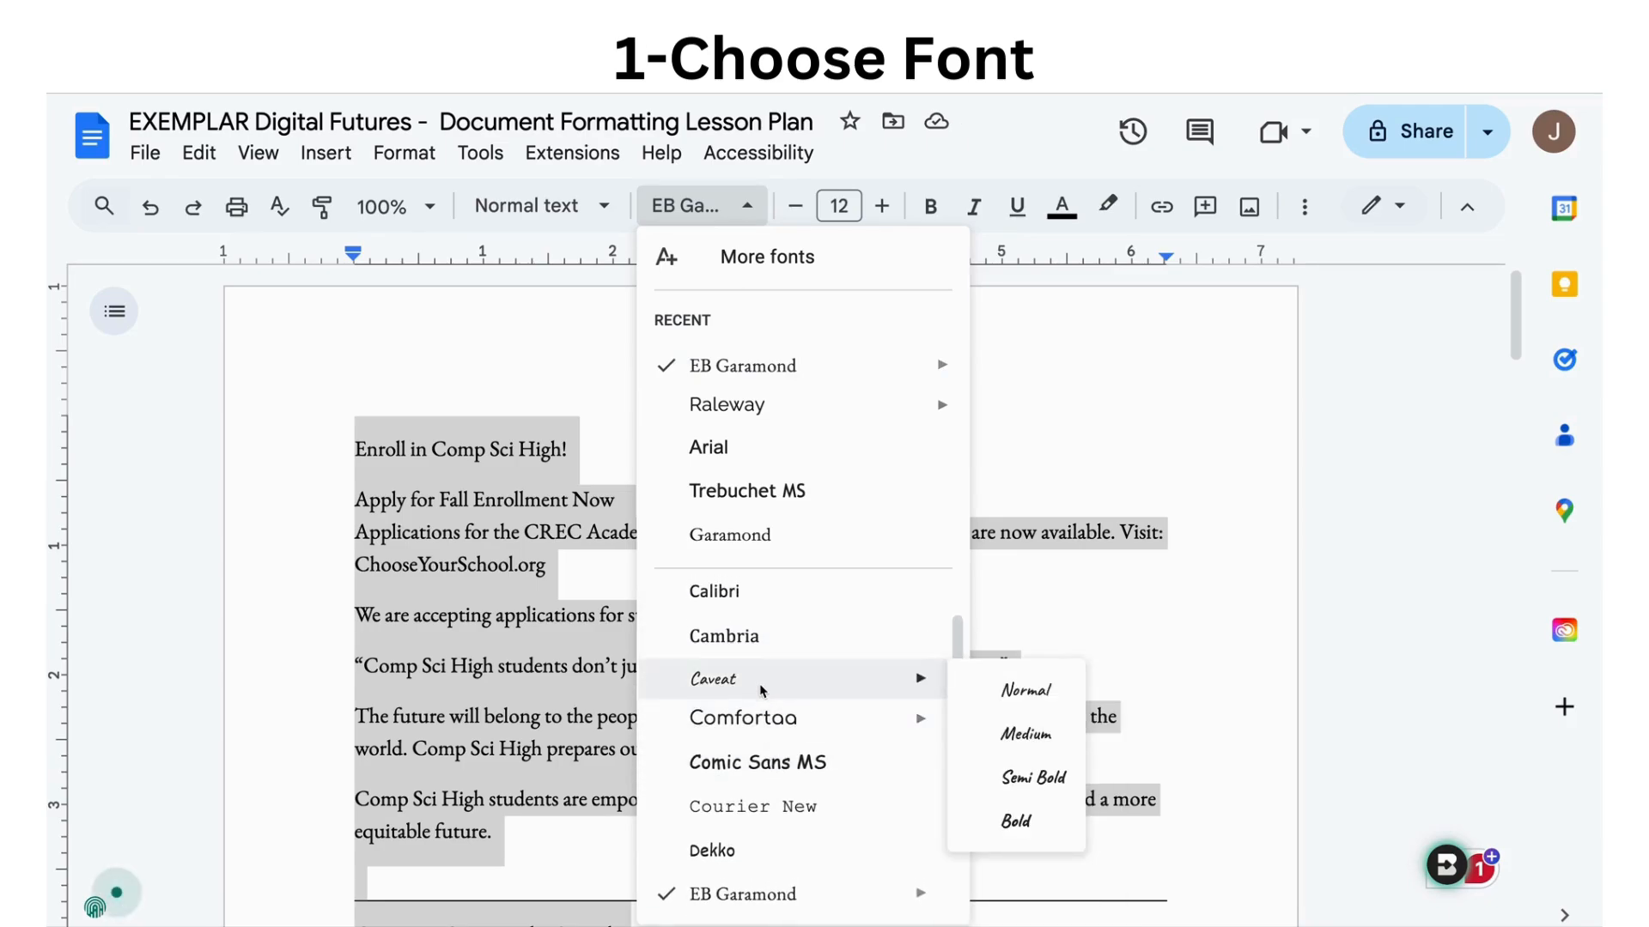
{"action": "left_click", "coordinate": [760, 680]}
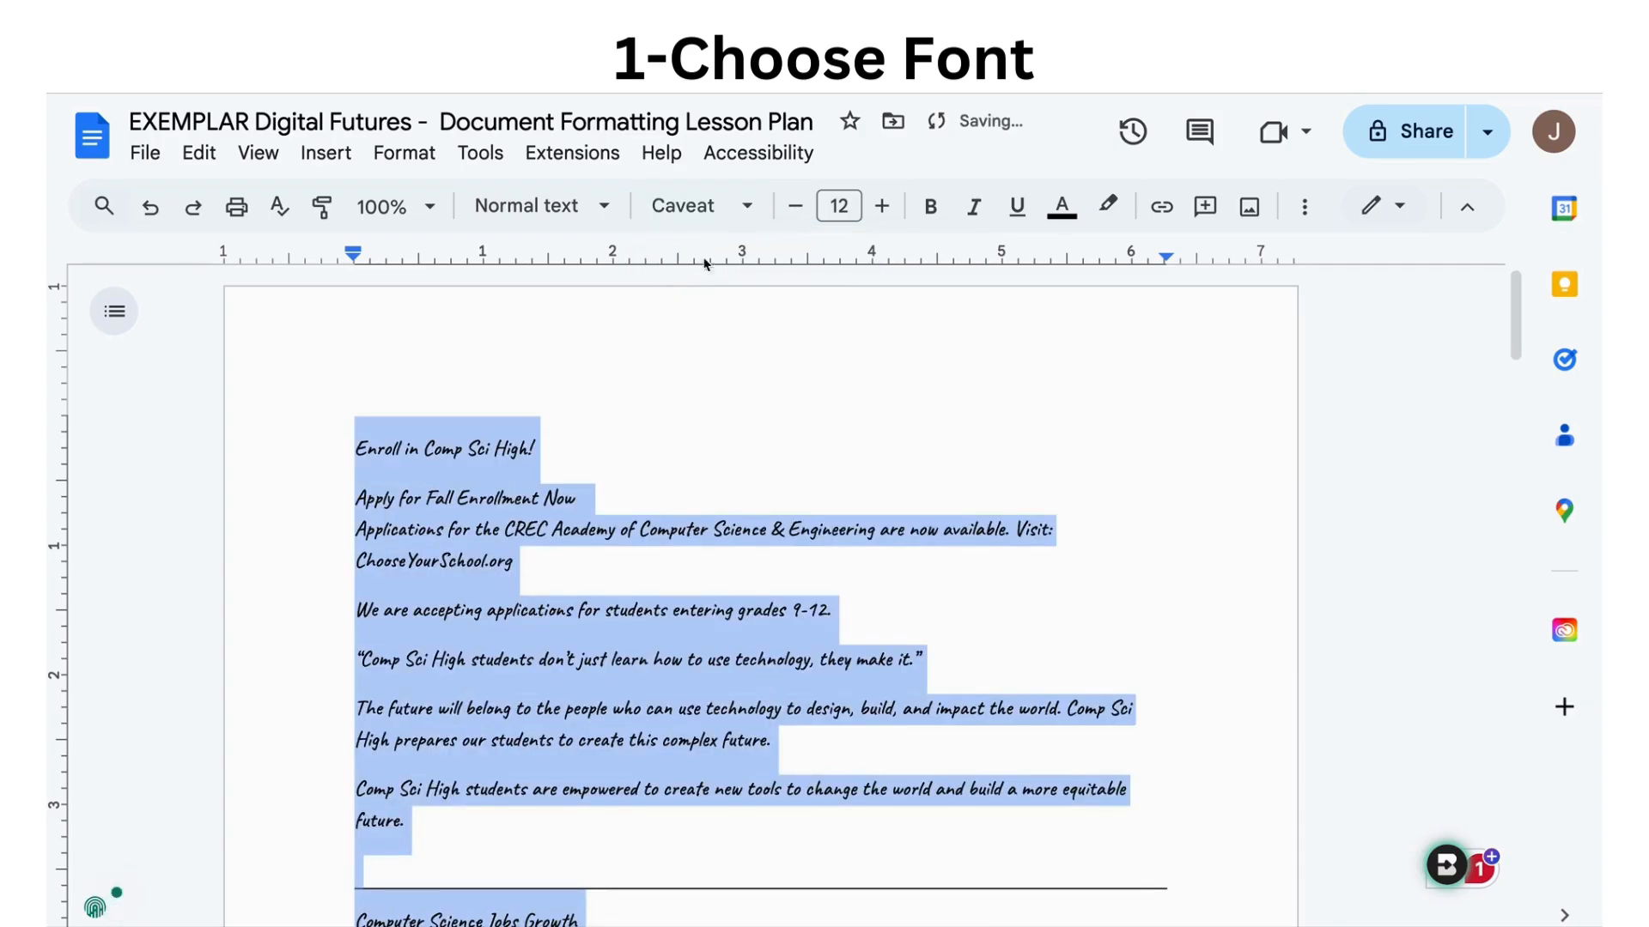
Try Comic Sans MS and after it Impact as the font of the entire document text.
{"action": "left_click", "coordinate": [697, 206]}
{"action": "scroll", "coordinate": [752, 765], "scroll_direction": "down", "scroll_amount": 3}
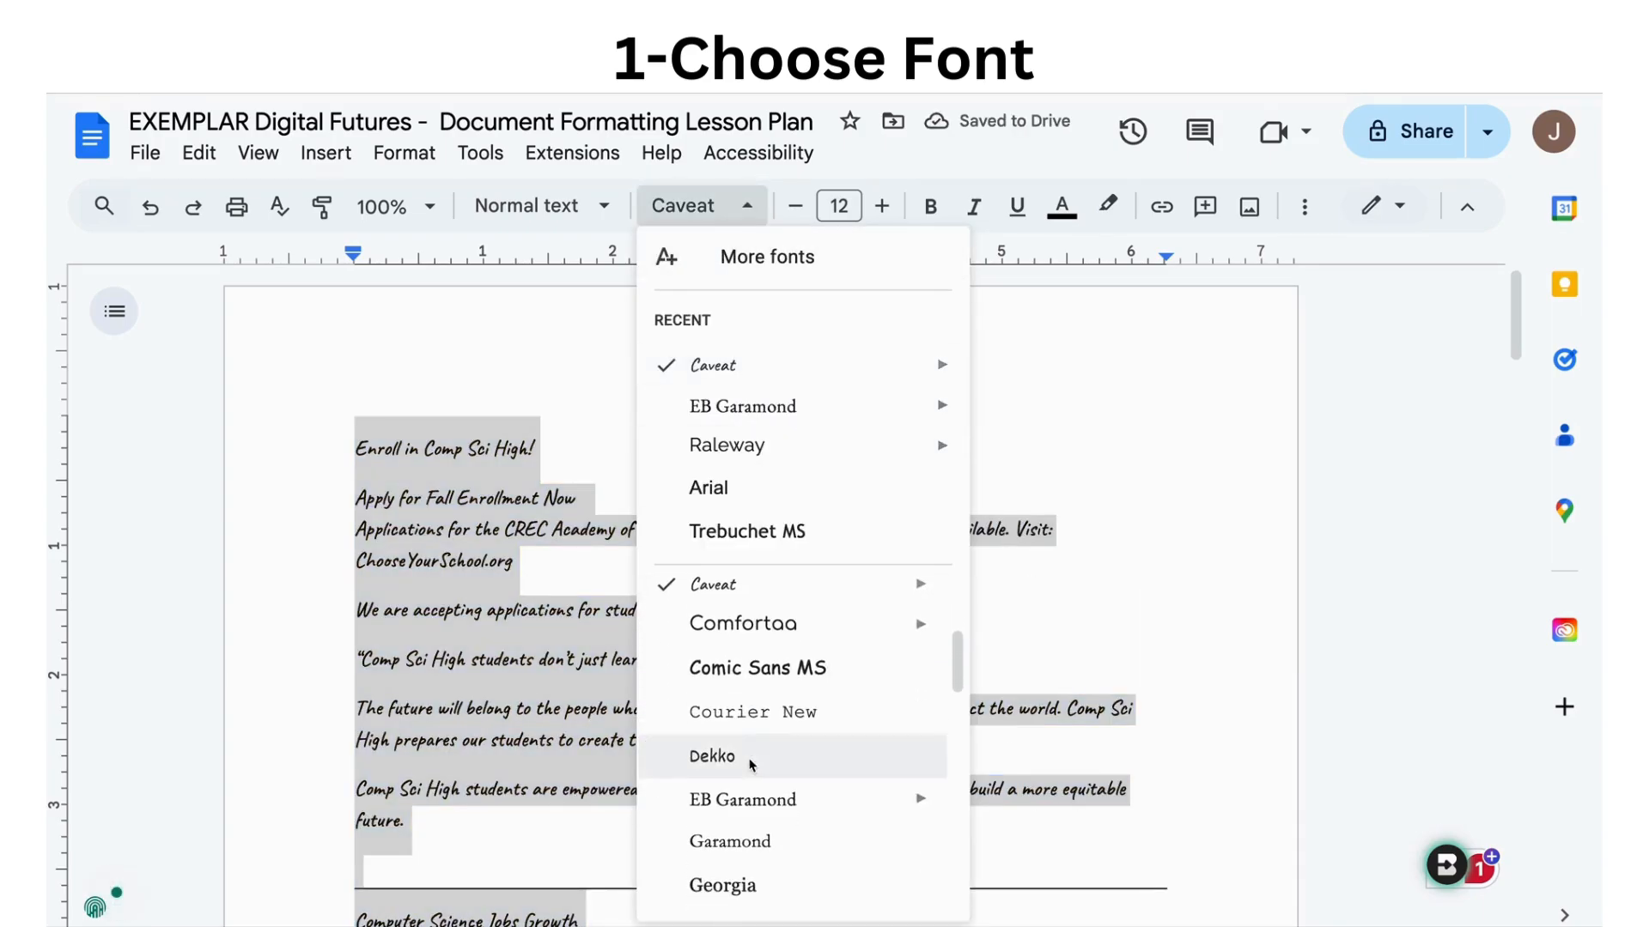
{"action": "left_click", "coordinate": [757, 681]}
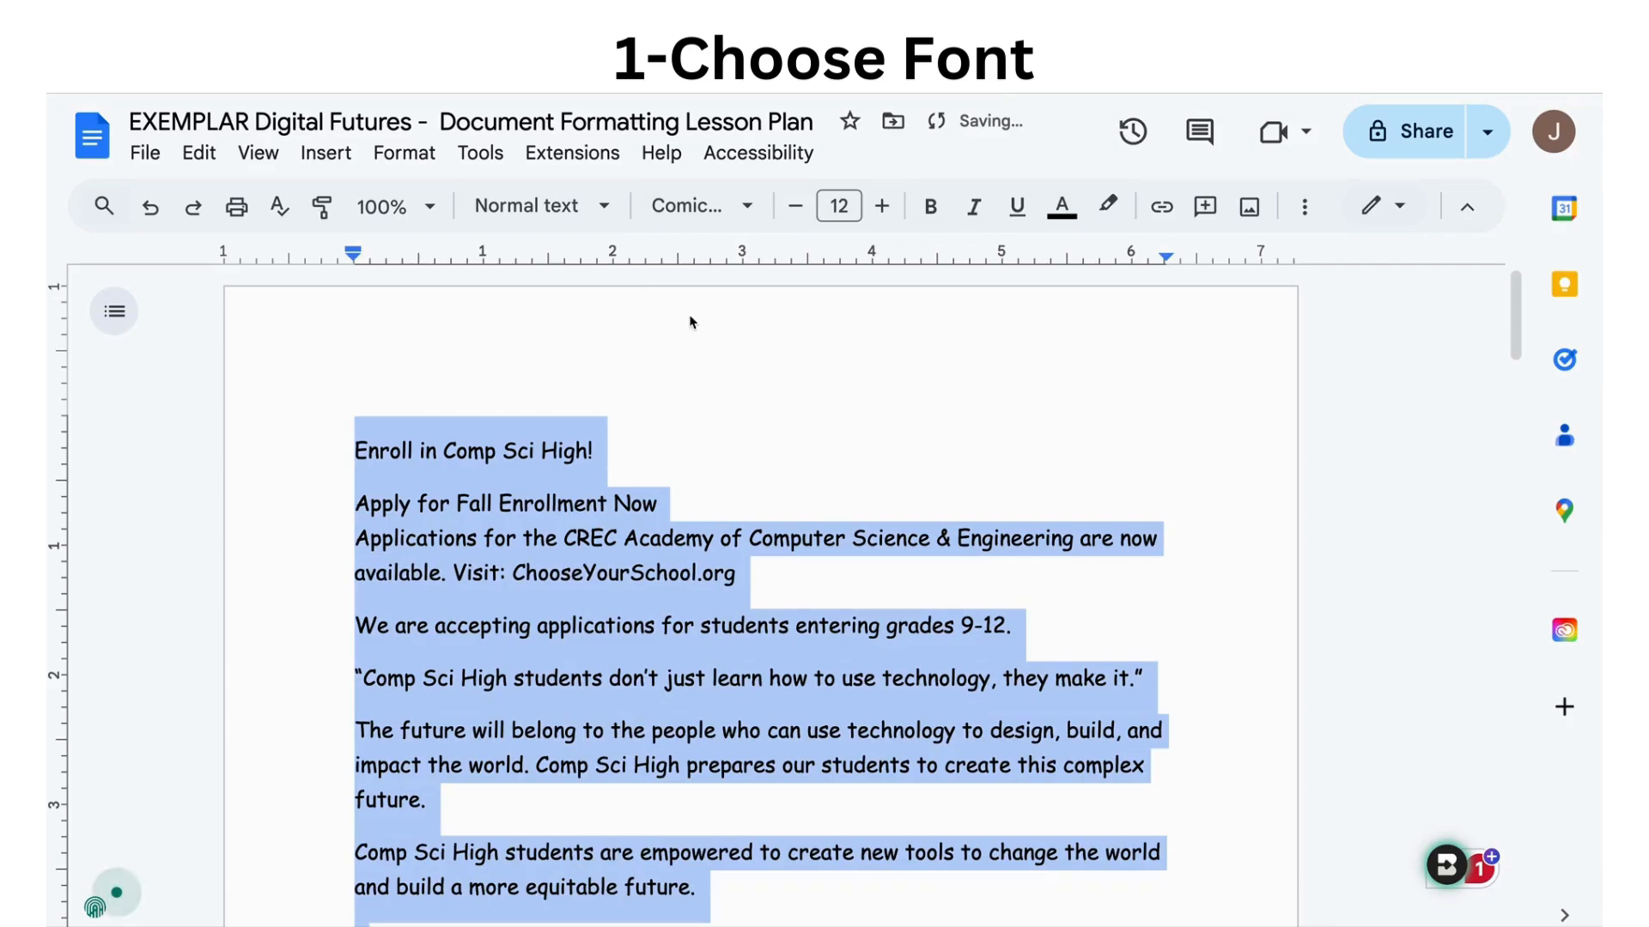
{"action": "left_click", "coordinate": [697, 206]}
{"action": "scroll", "coordinate": [745, 635], "scroll_direction": "down", "scroll_amount": 5}
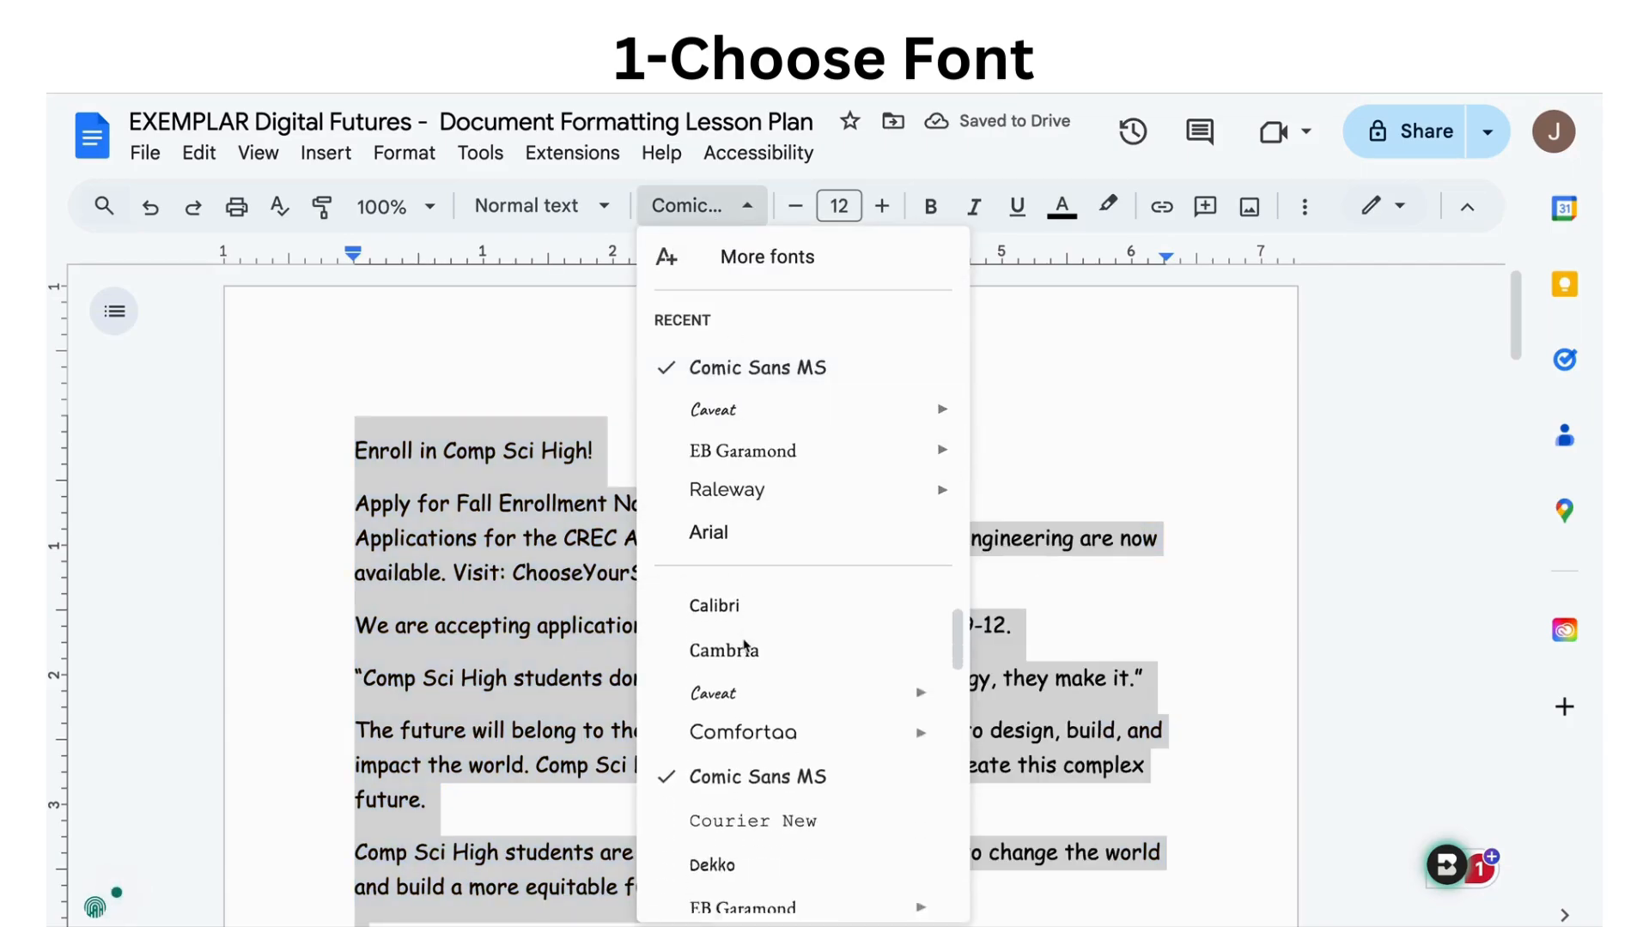
{"action": "left_click", "coordinate": [718, 744]}
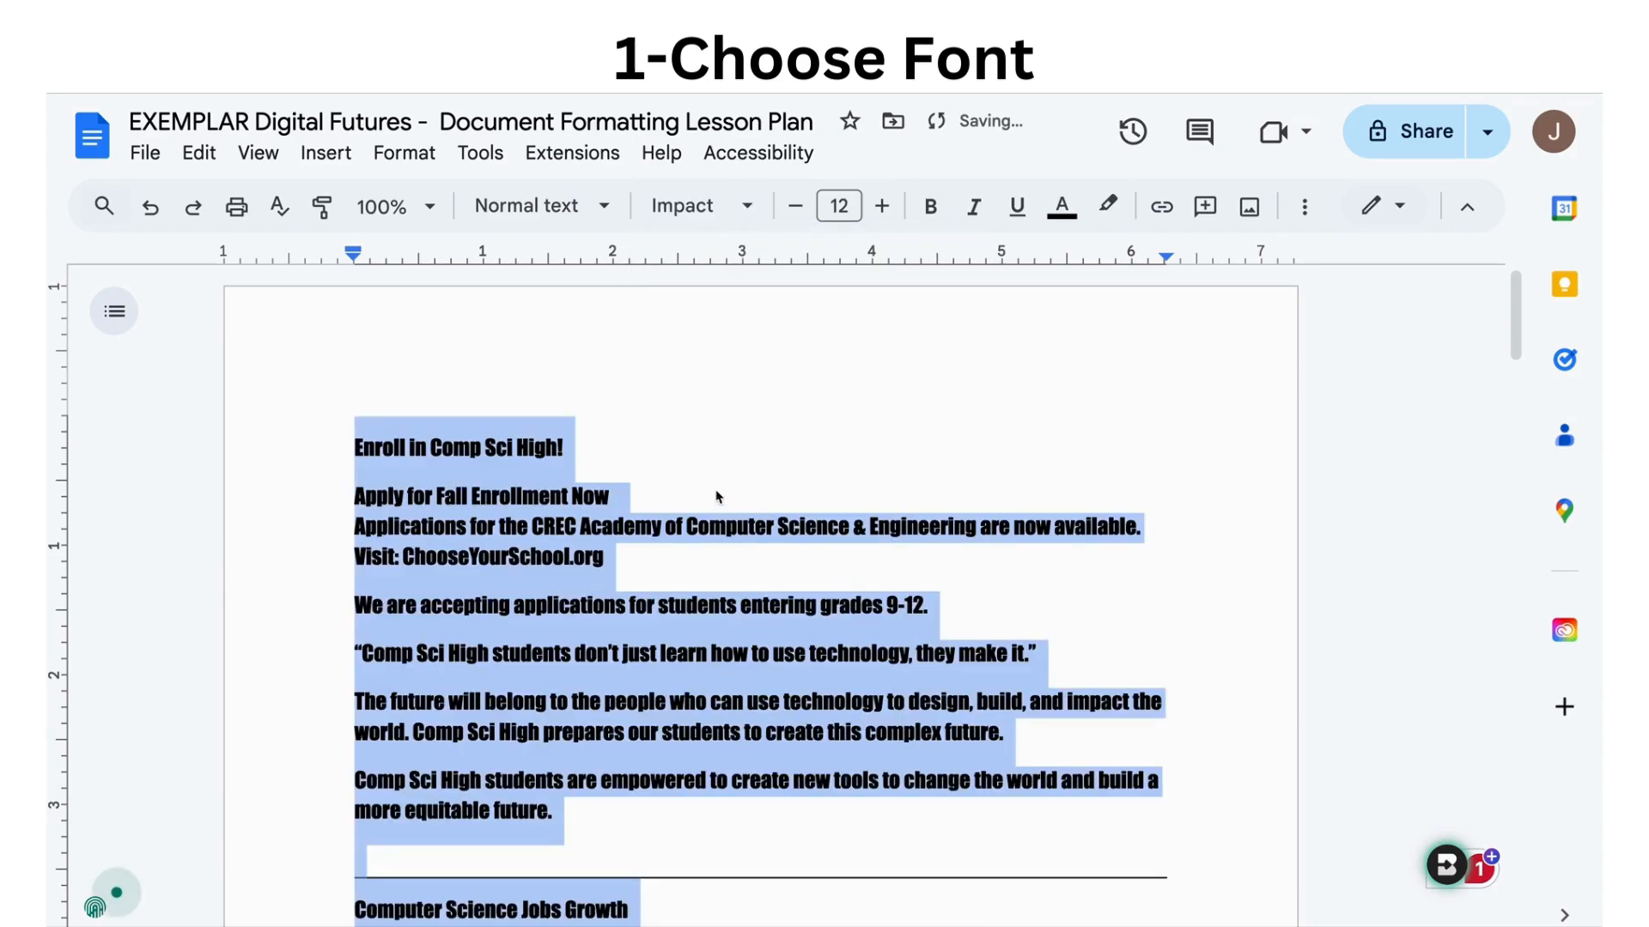
Set the font of the entire selected document text back to Raleway Normal.
{"action": "left_click", "coordinate": [719, 216]}
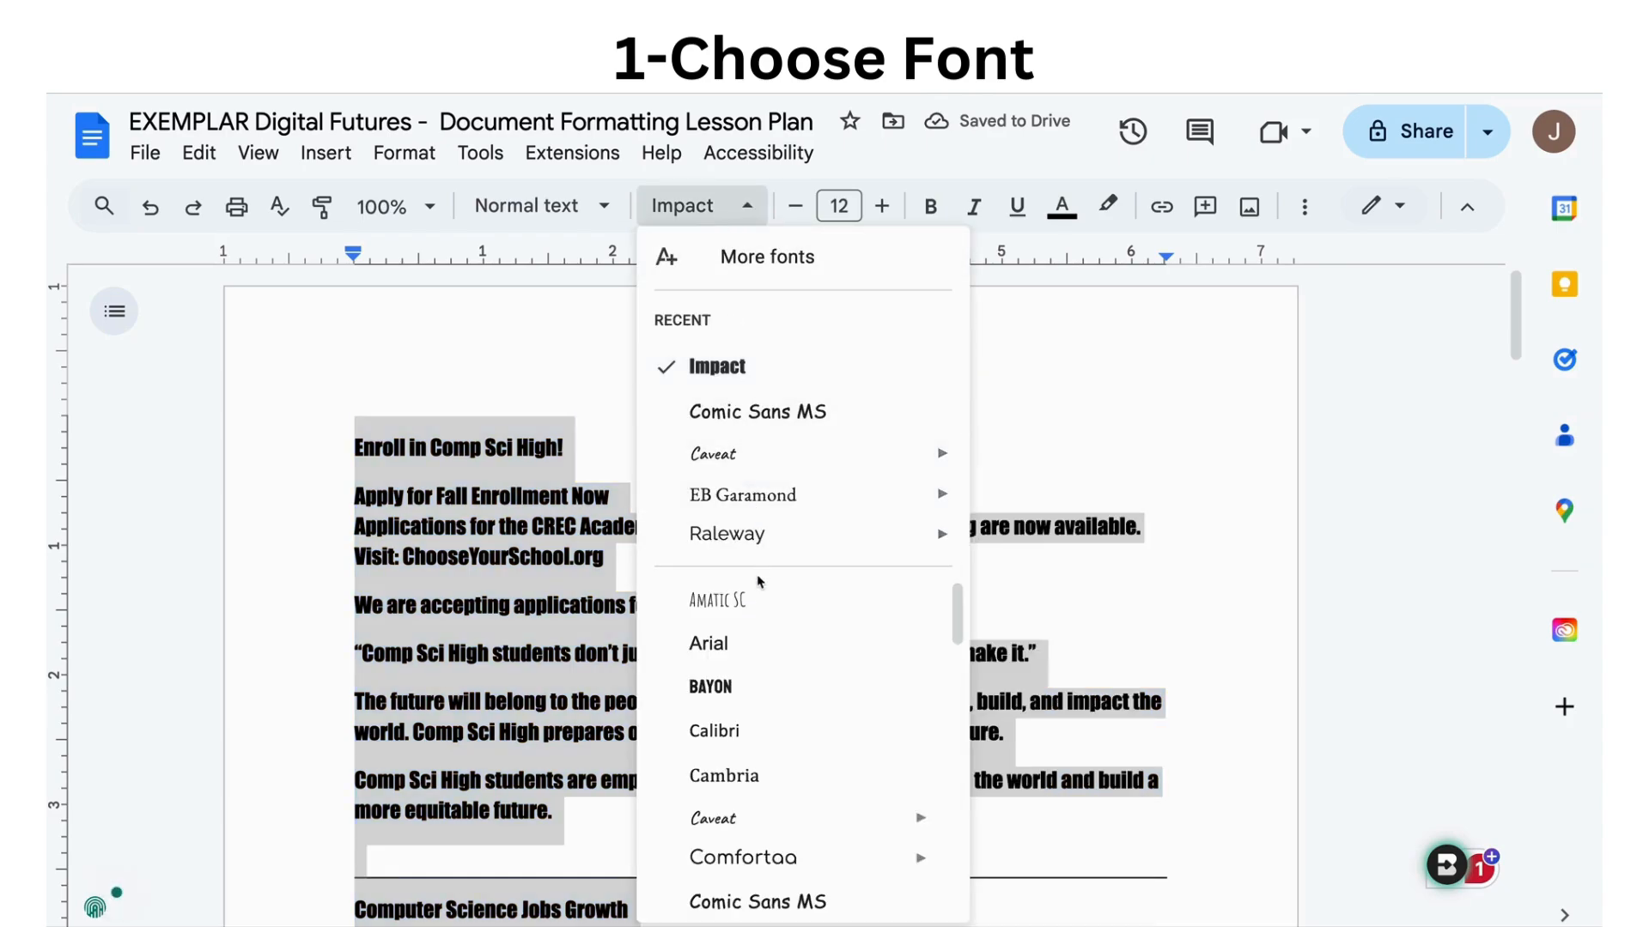
{"action": "mouse_move", "coordinate": [784, 534]}
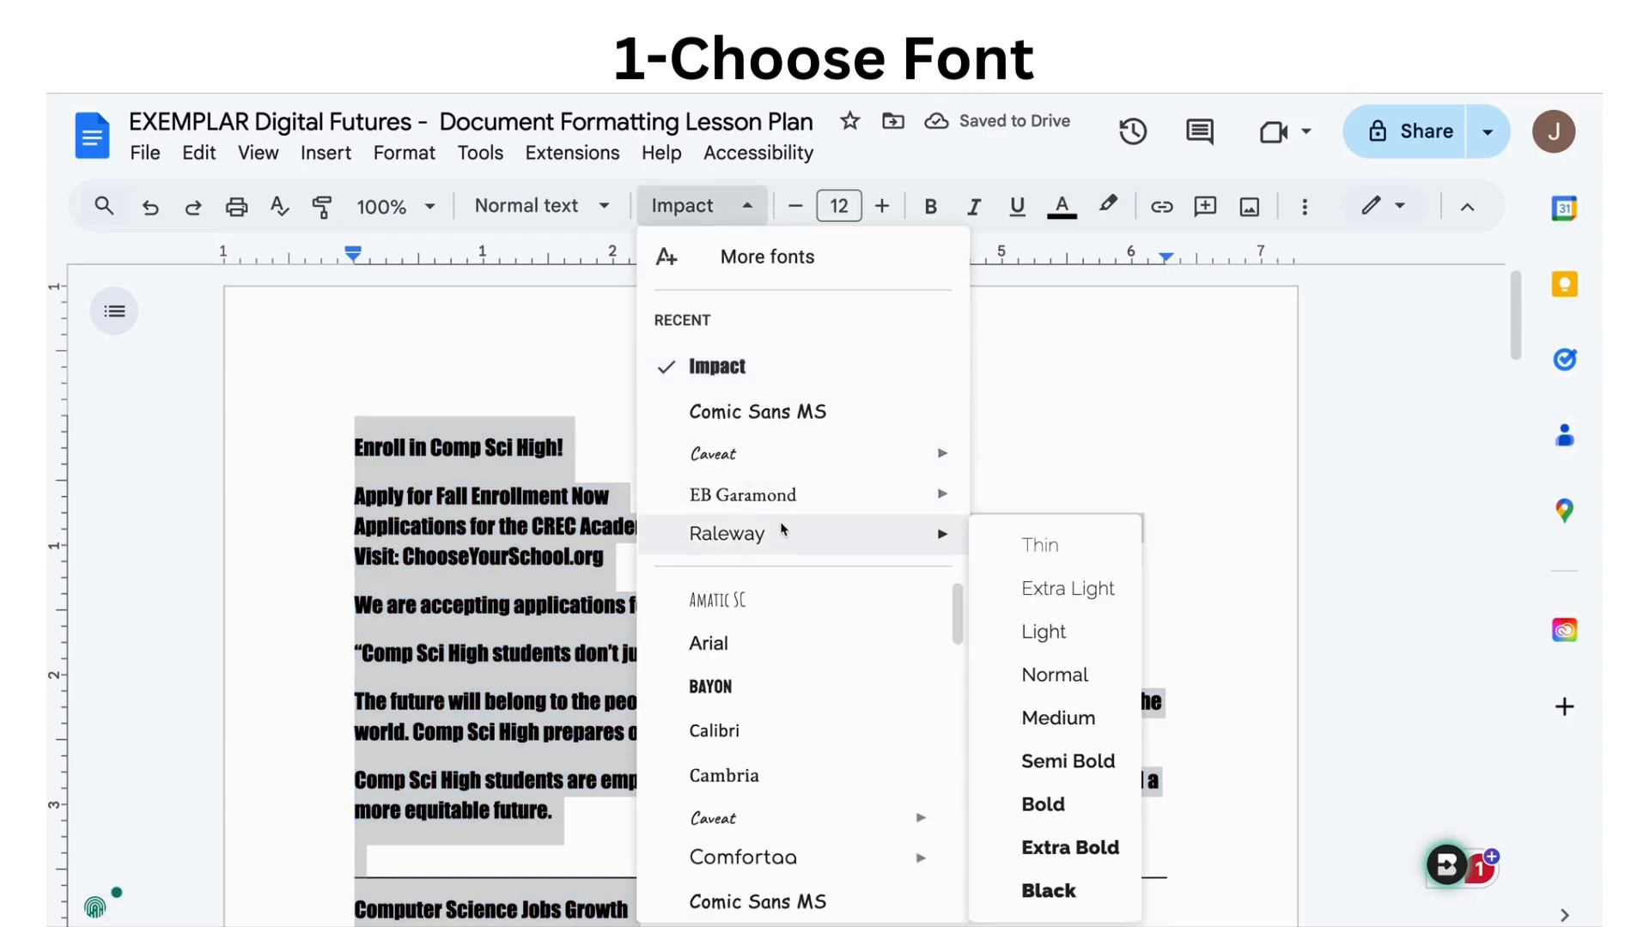
{"action": "left_click", "coordinate": [1067, 676]}
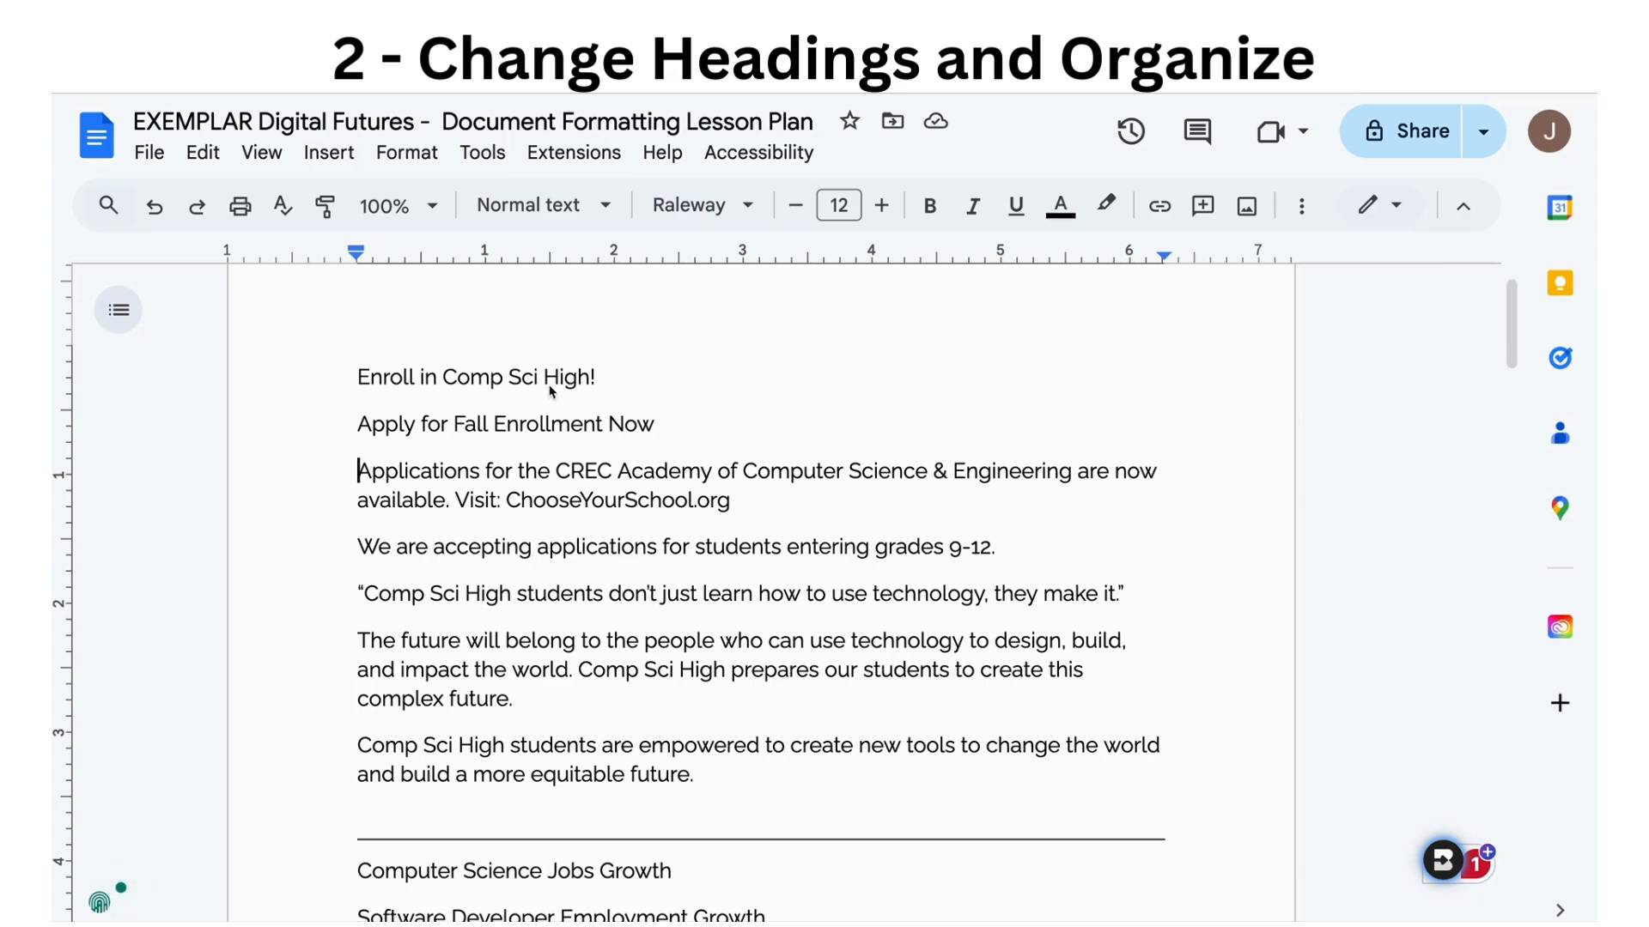
Apply the Heading 1 style to the line "Enroll in Comp Sci High!" and set its font size to 36.
{"action": "left_click_drag", "start_coordinate": [358, 368], "coordinate": [639, 369]}
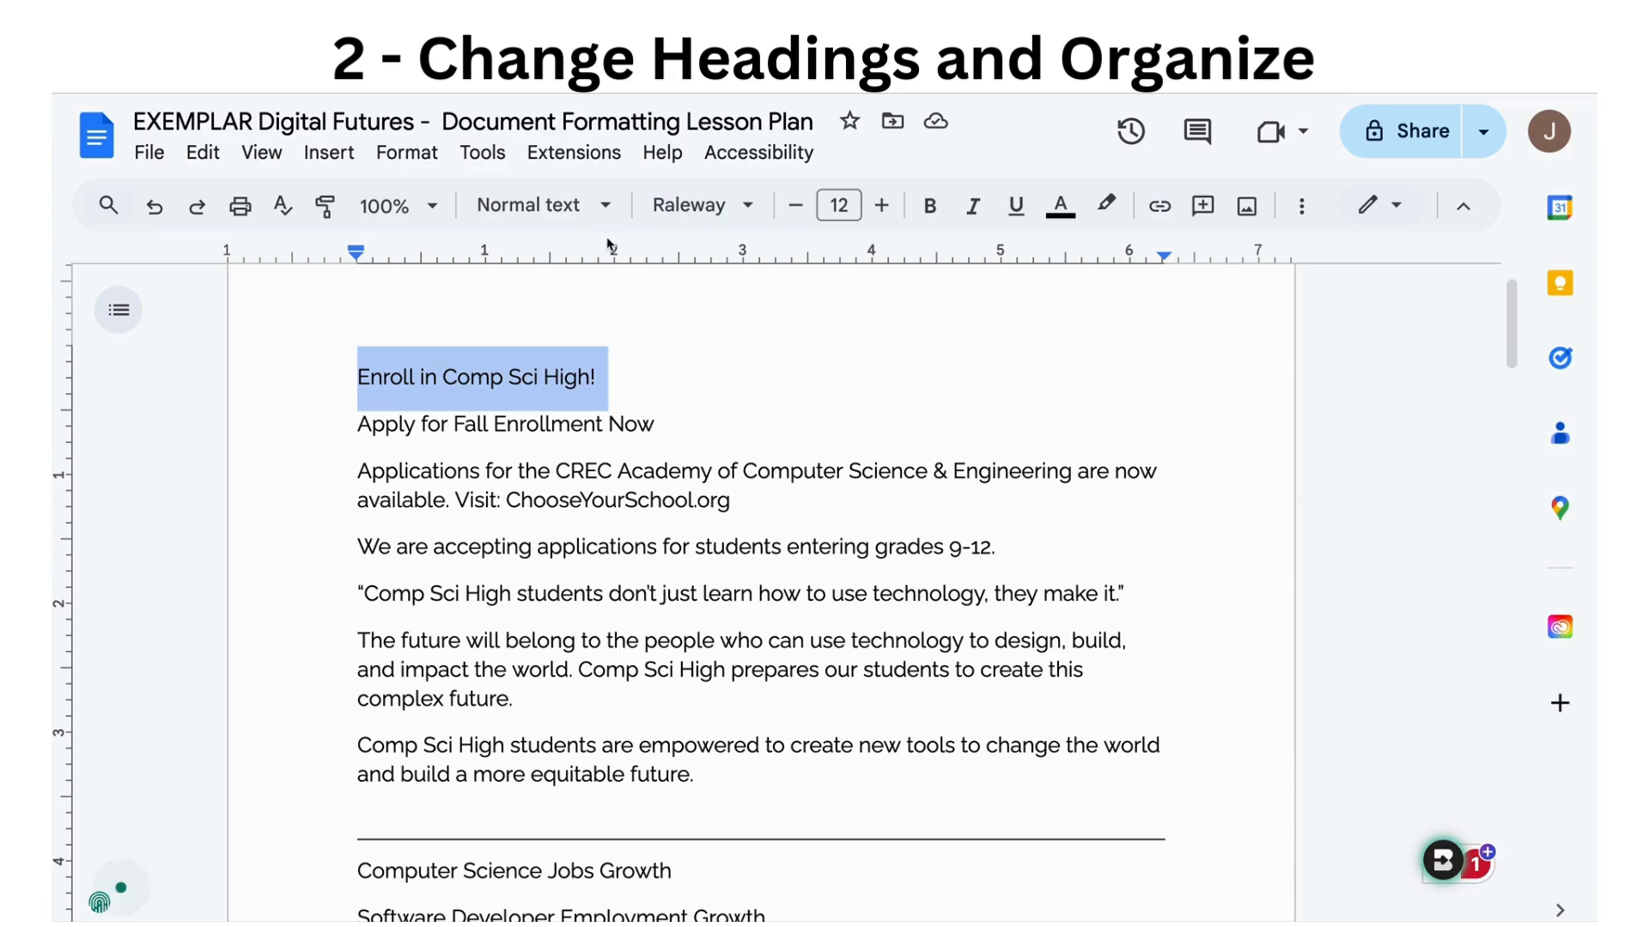
{"action": "left_click", "coordinate": [545, 205]}
{"action": "left_click", "coordinate": [606, 560]}
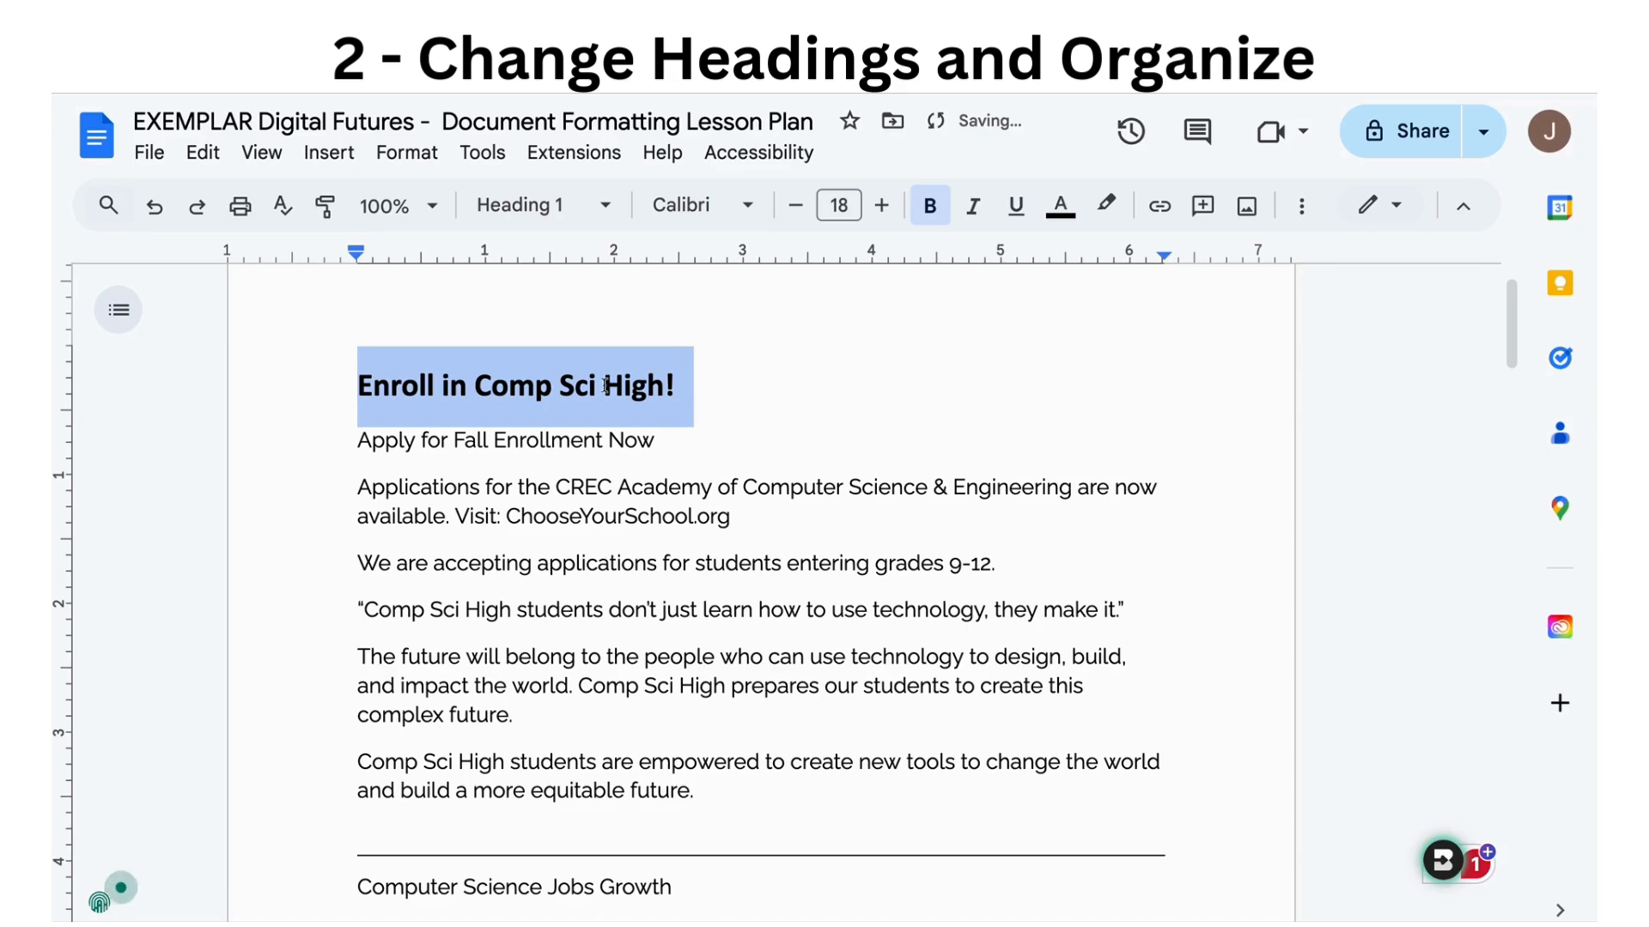
{"action": "left_click", "coordinate": [843, 205]}
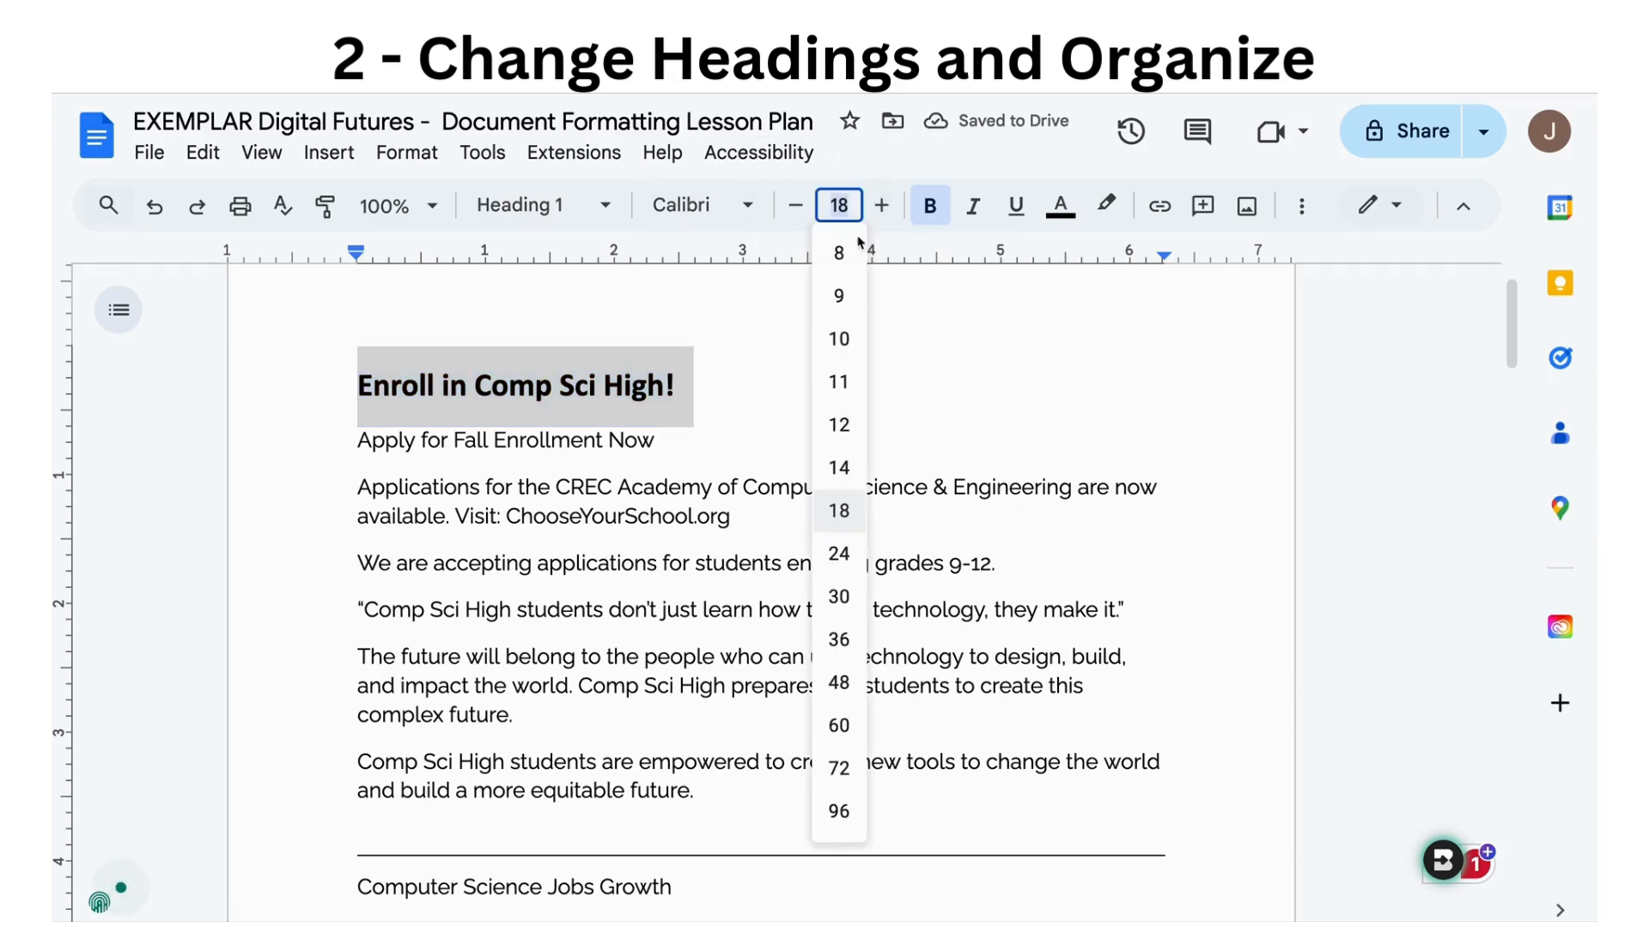
{"action": "left_click", "coordinate": [838, 635]}
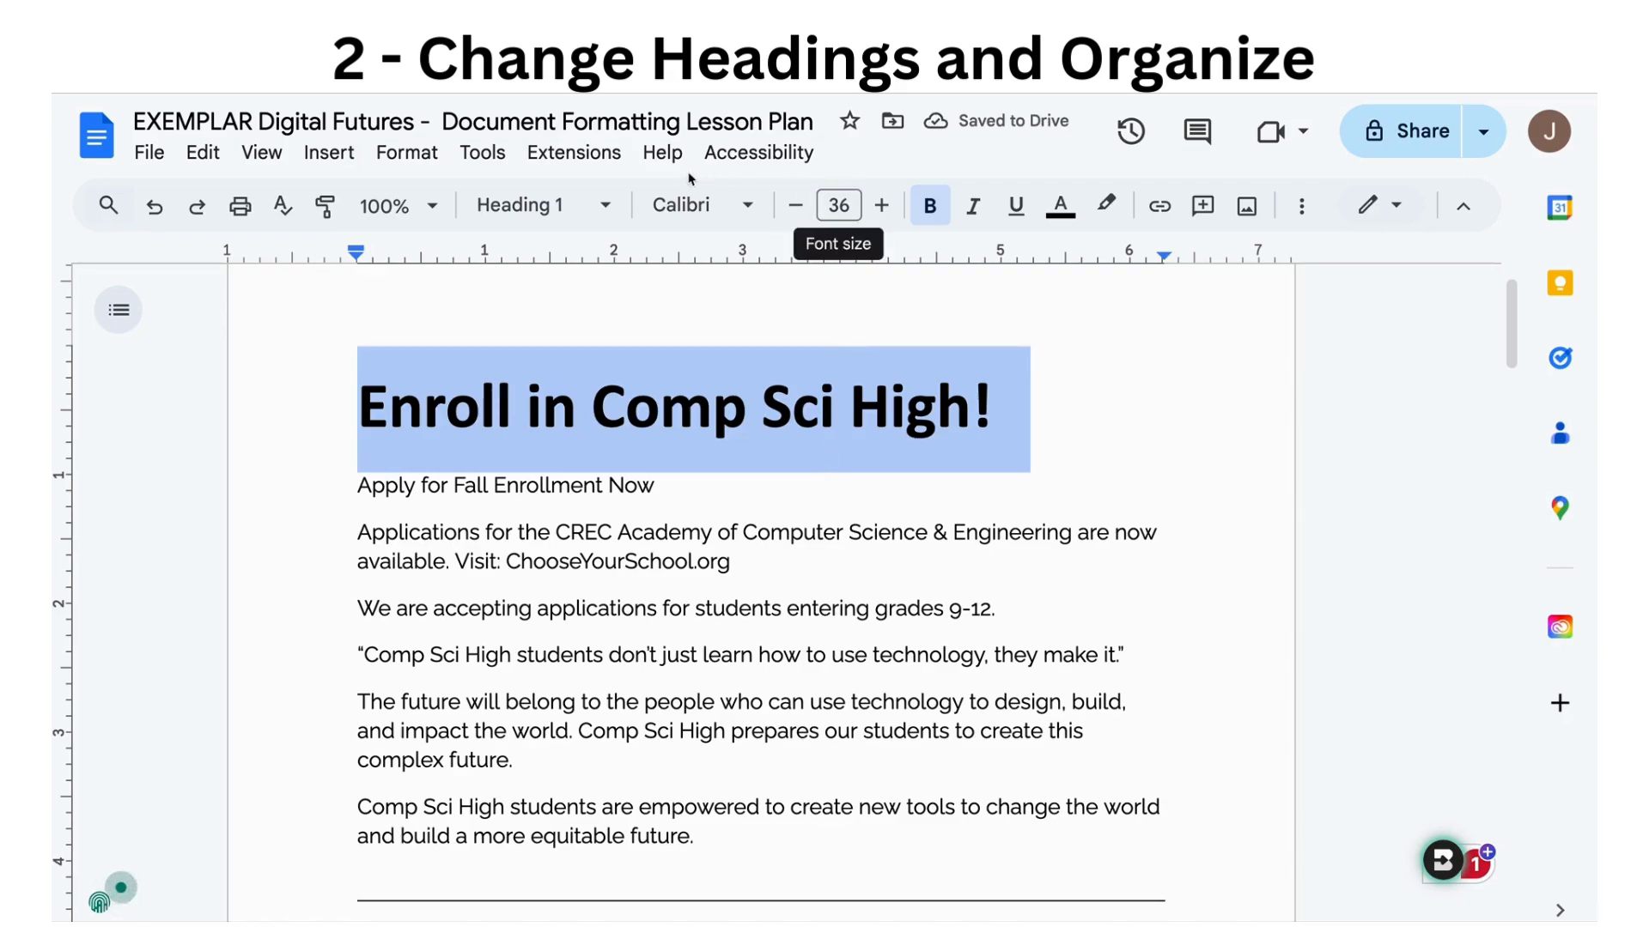
Set the font of the "Enroll in Comp Sci High!" heading to Raleway Extra Bold.
{"action": "left_click", "coordinate": [746, 212]}
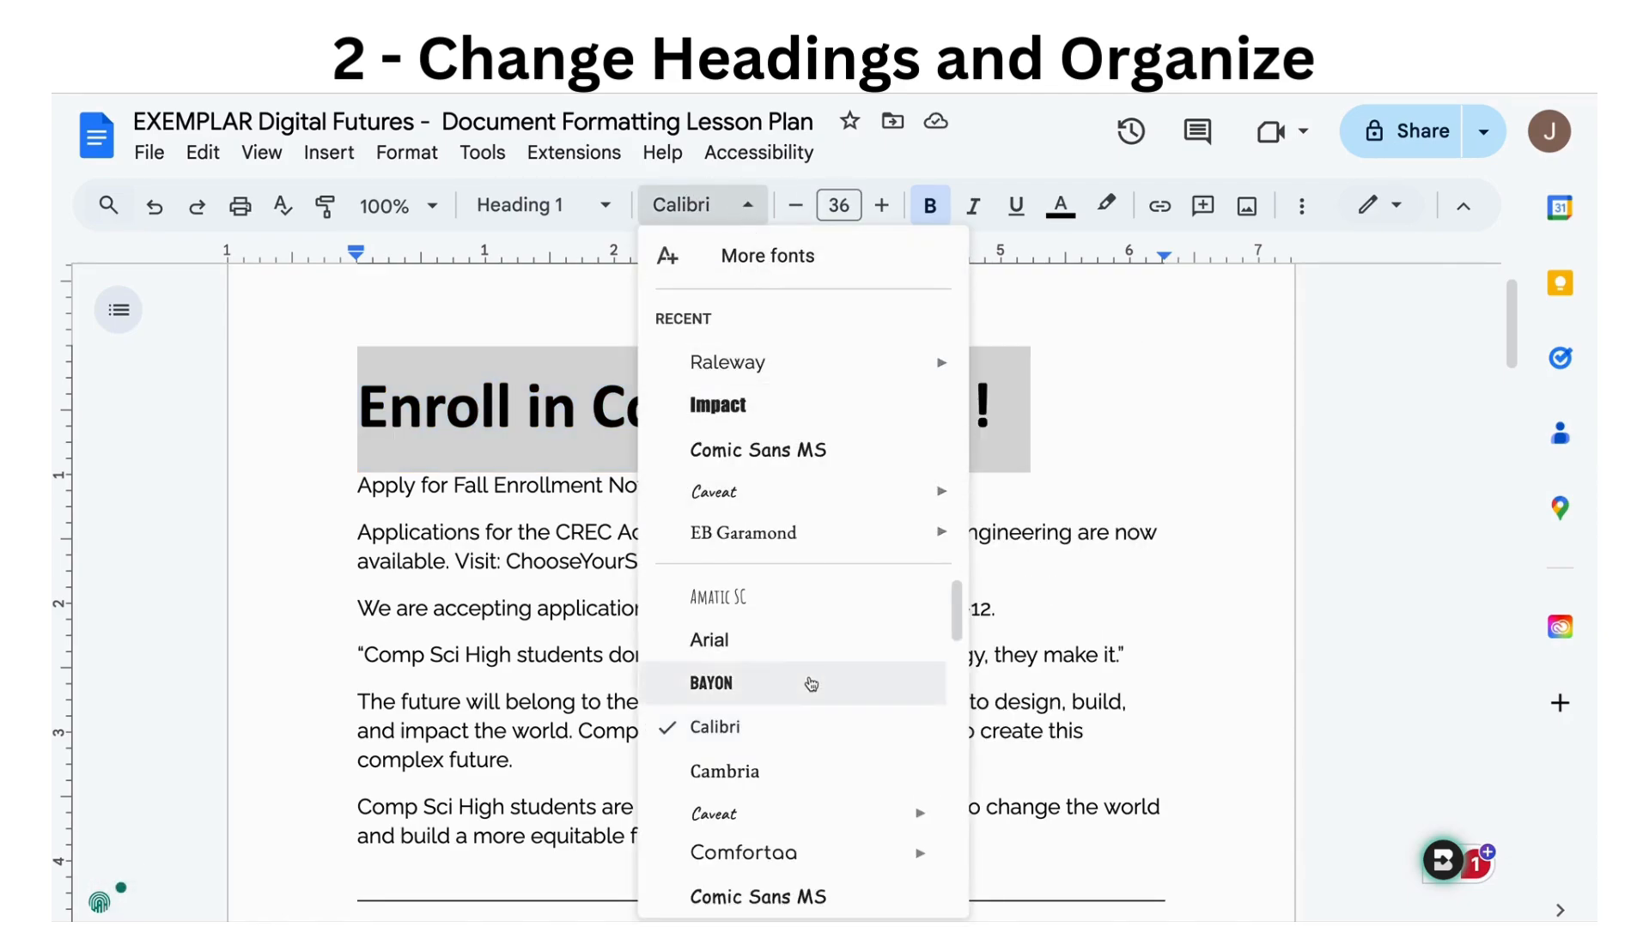
{"action": "mouse_move", "coordinate": [816, 533]}
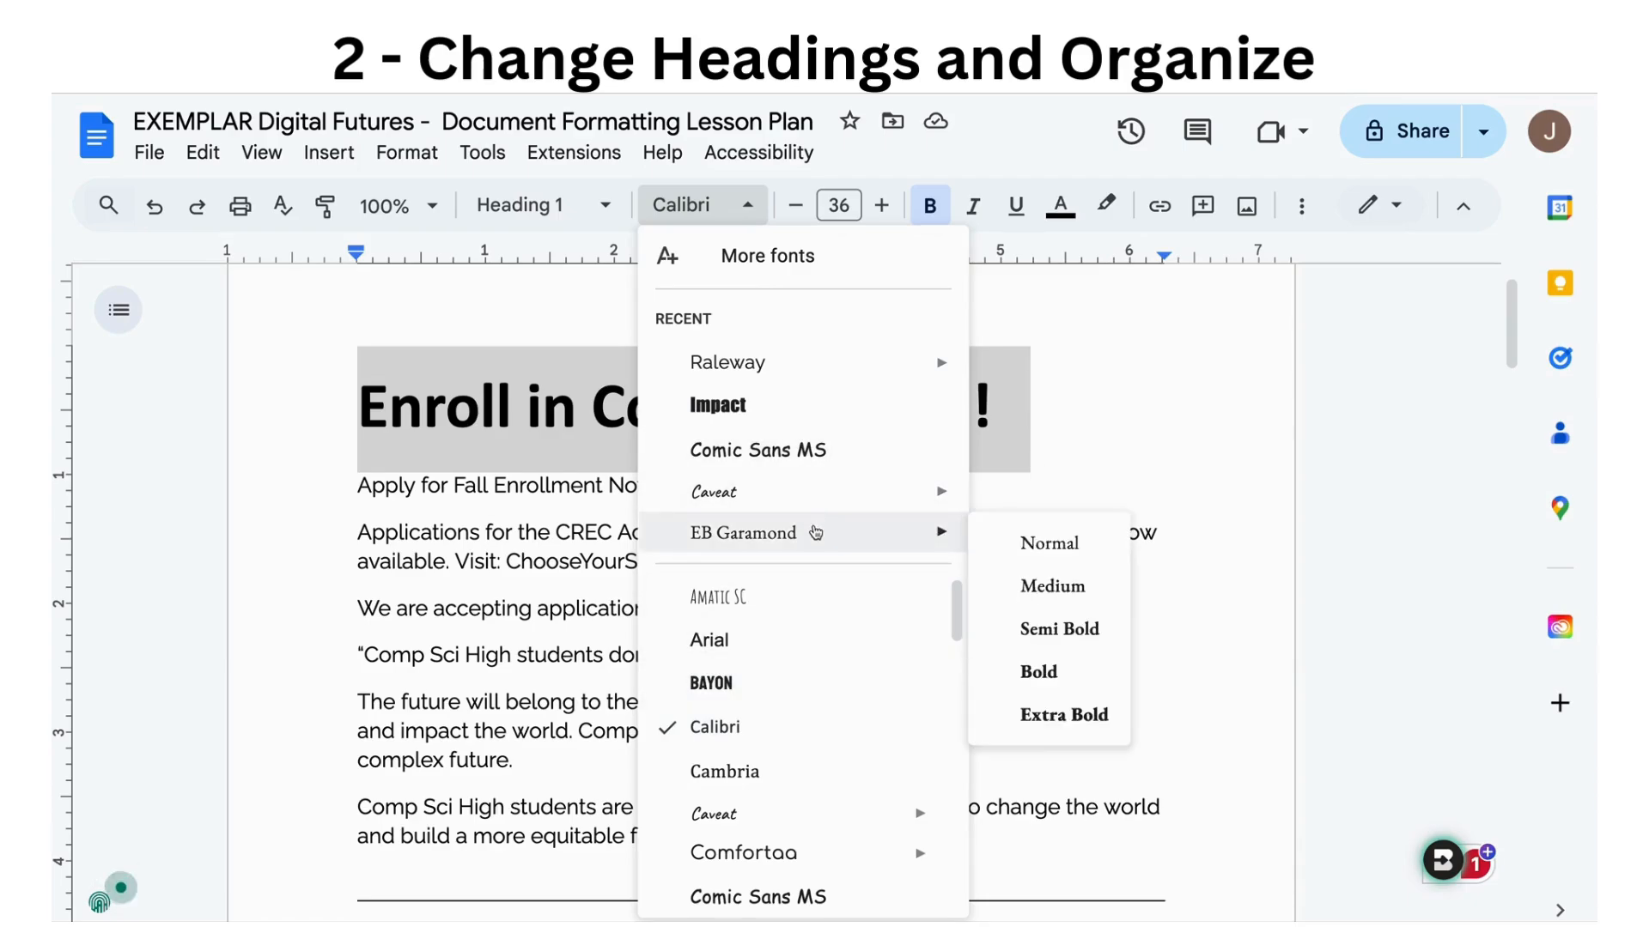
{"action": "mouse_move", "coordinate": [841, 360]}
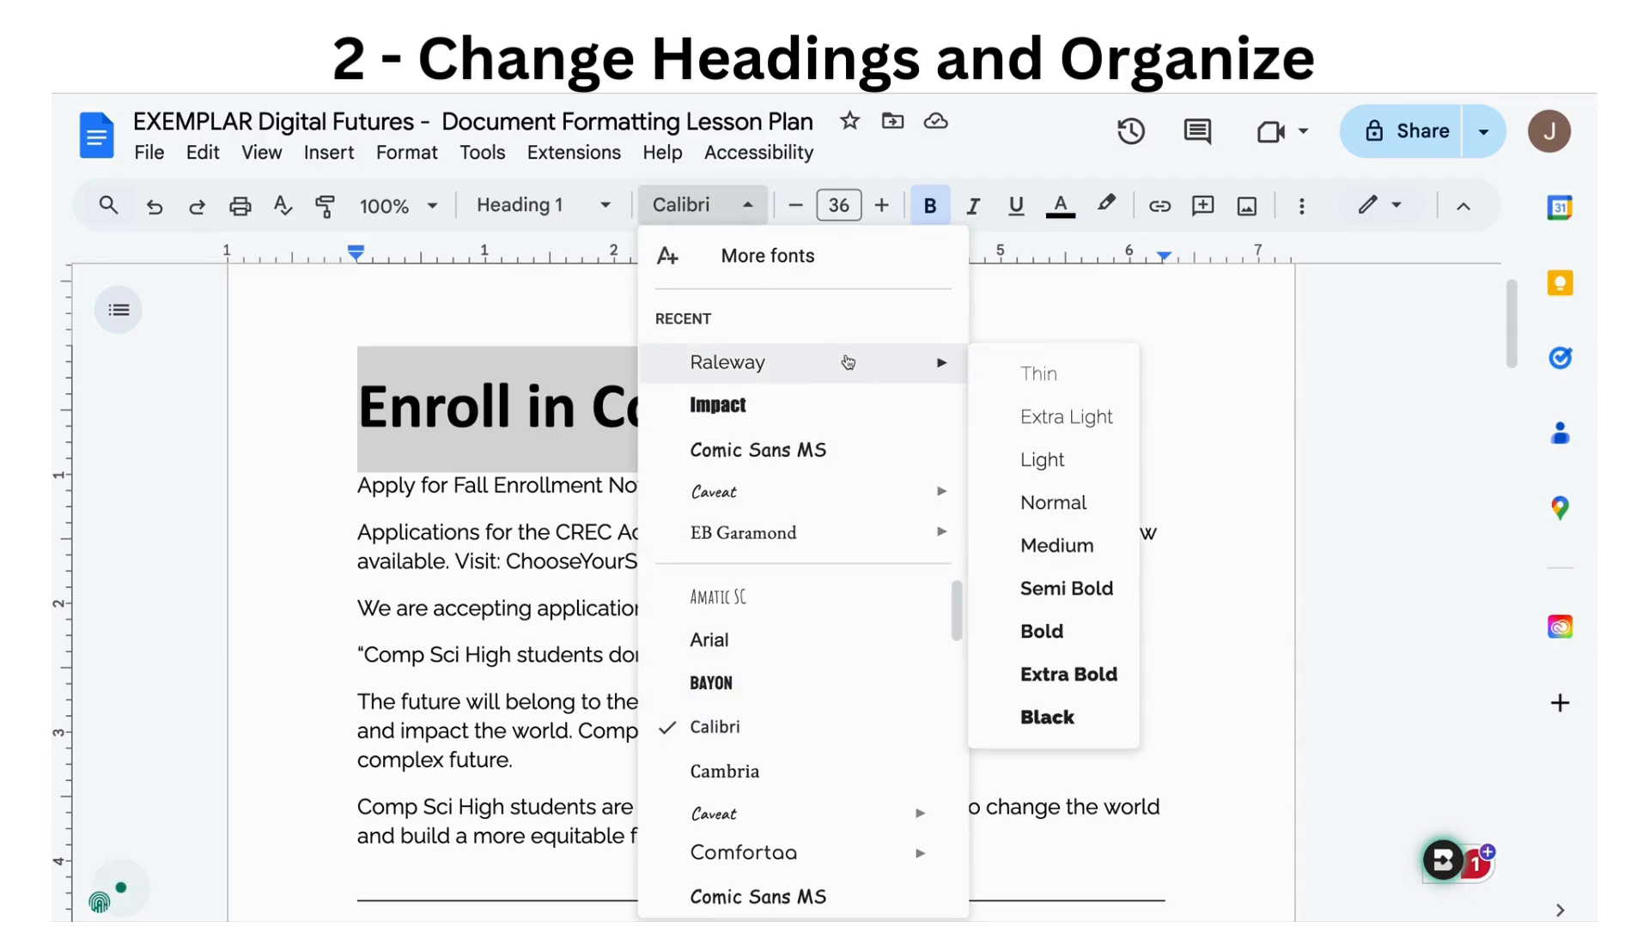
{"action": "left_click", "coordinate": [1063, 668]}
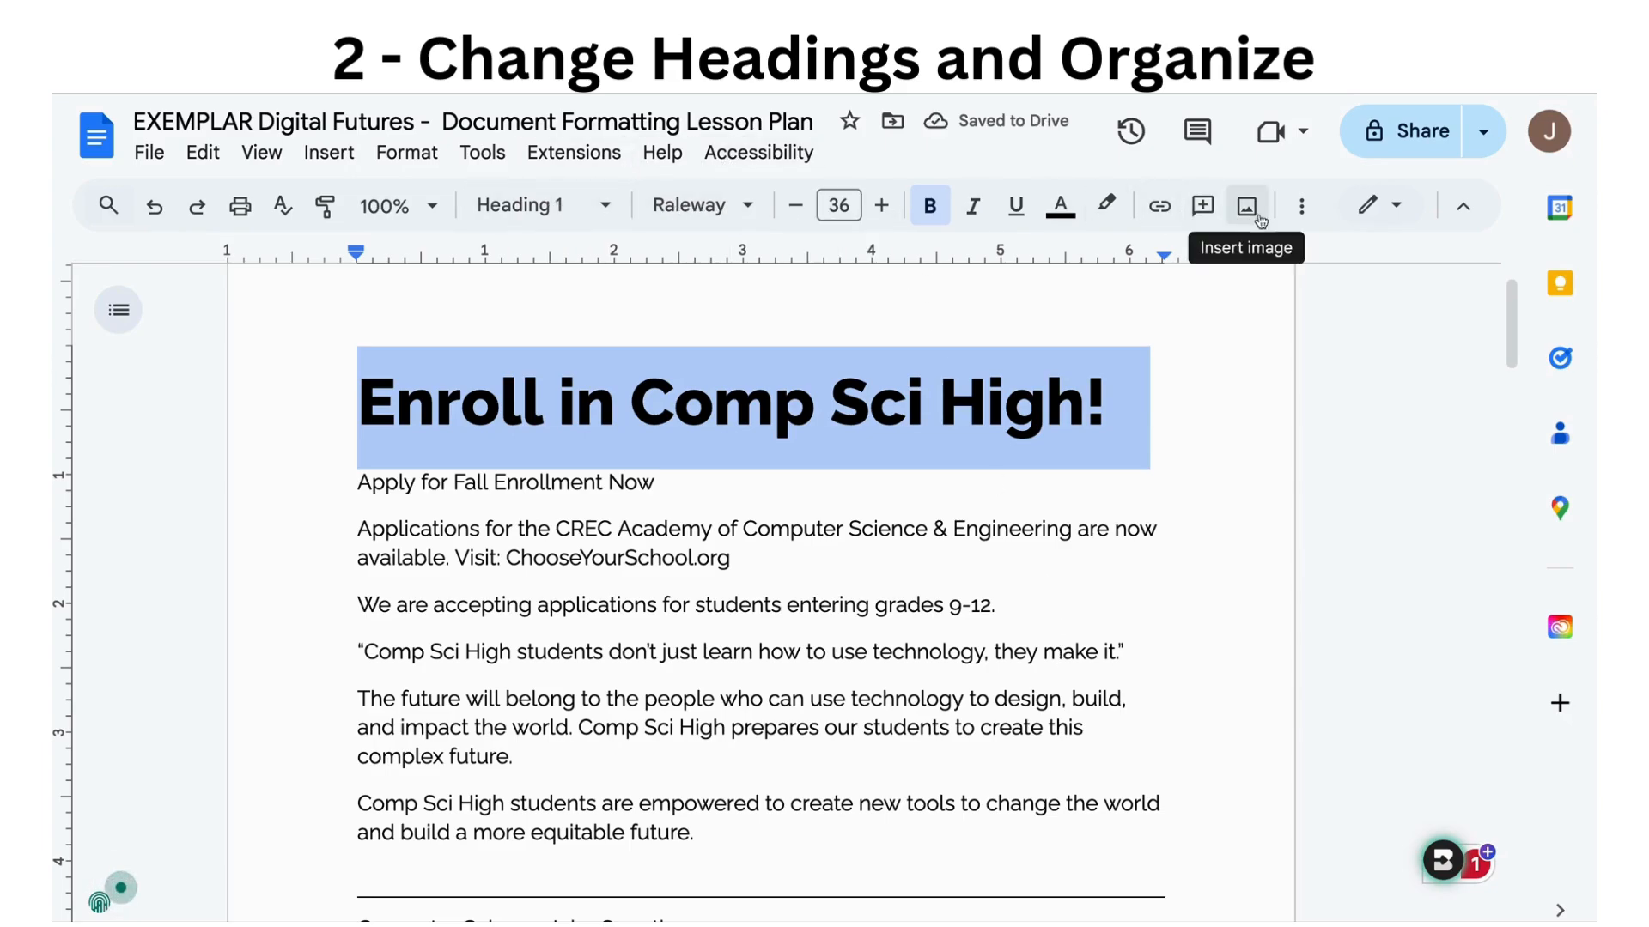
Center the "Enroll in Comp Sci High!" heading horizontally on the page.
{"action": "left_click", "coordinate": [1295, 217]}
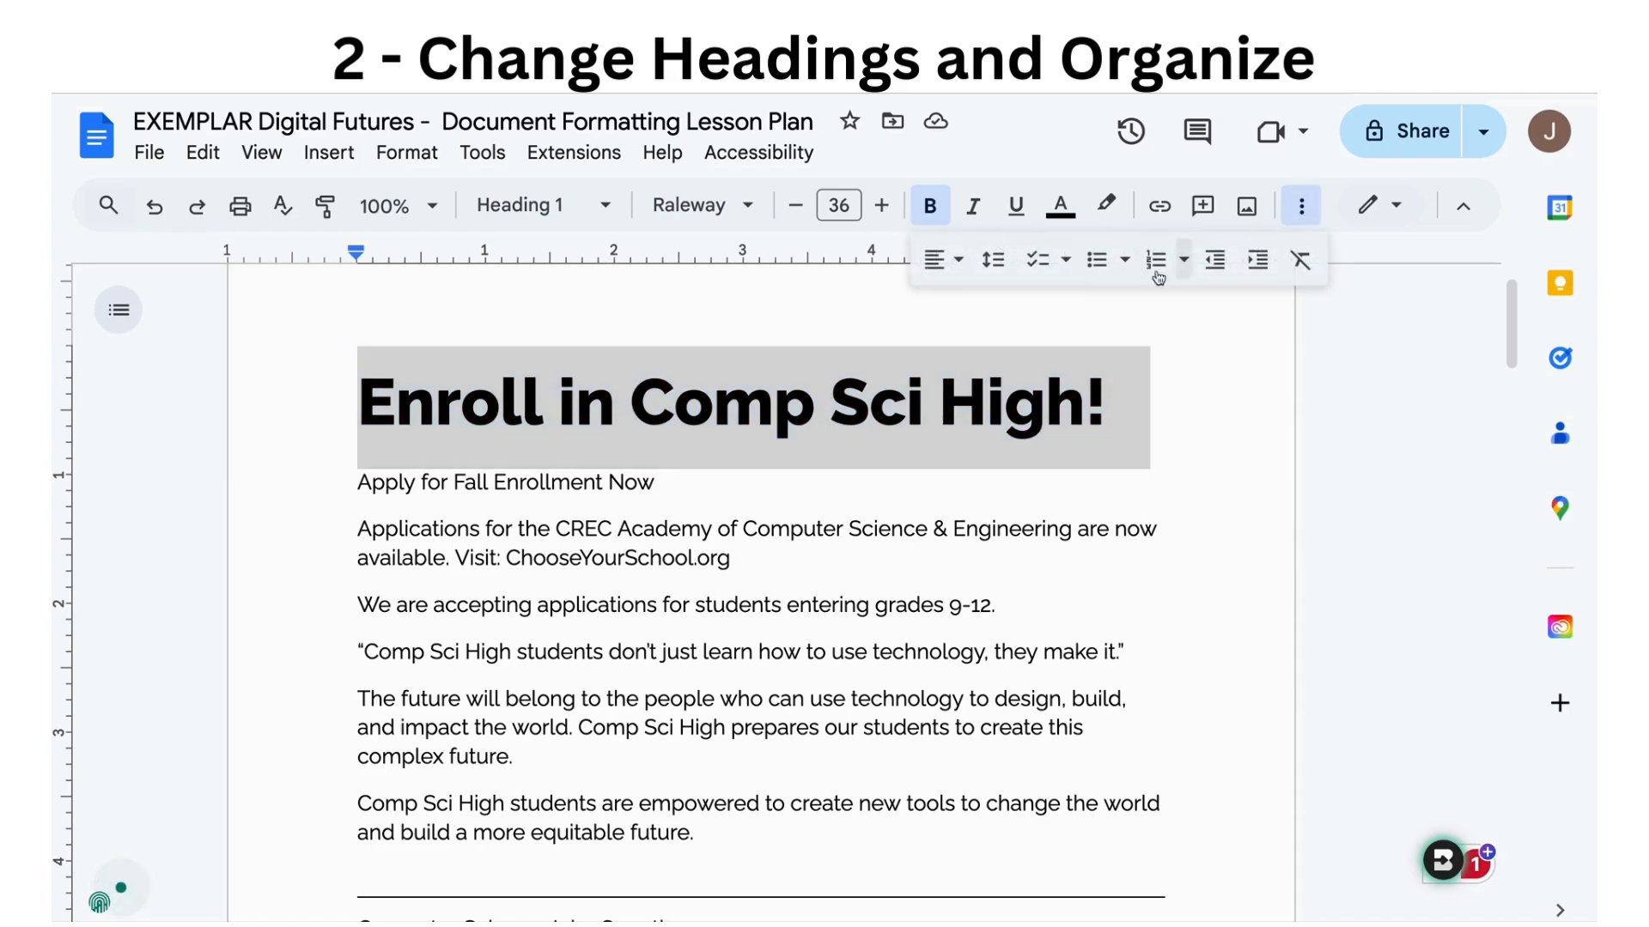
{"action": "left_click", "coordinate": [956, 268]}
{"action": "left_click", "coordinate": [982, 308]}
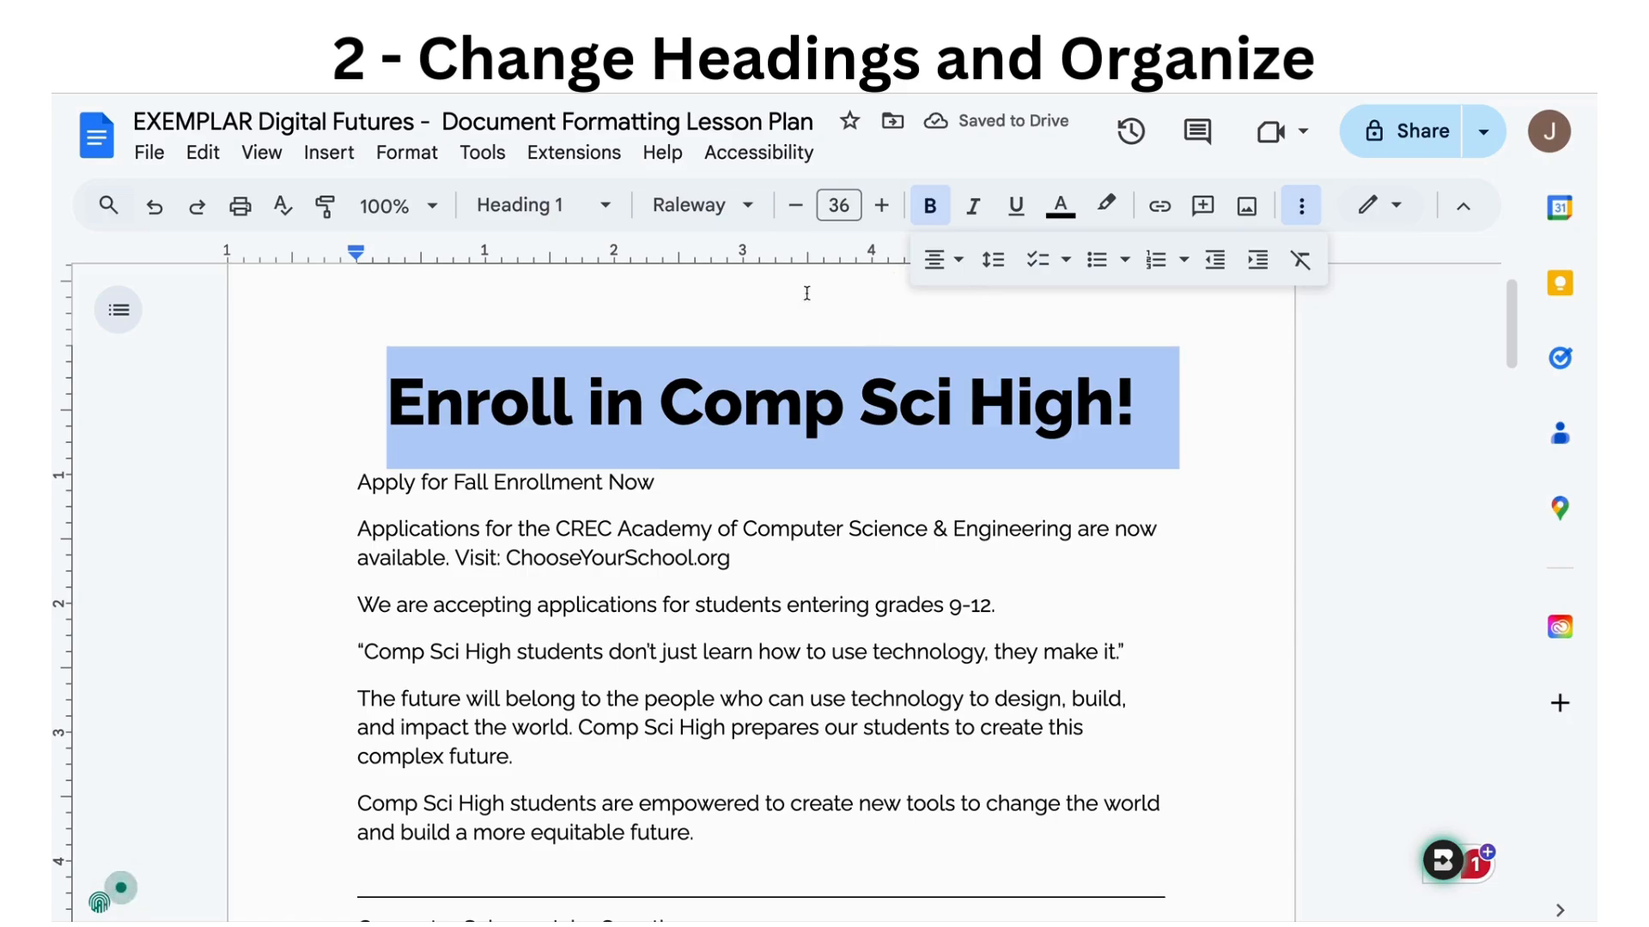
Update the Heading 1 style to match the formatting of the "Enroll in Comp Sci High!" heading.
{"action": "left_click", "coordinate": [604, 208]}
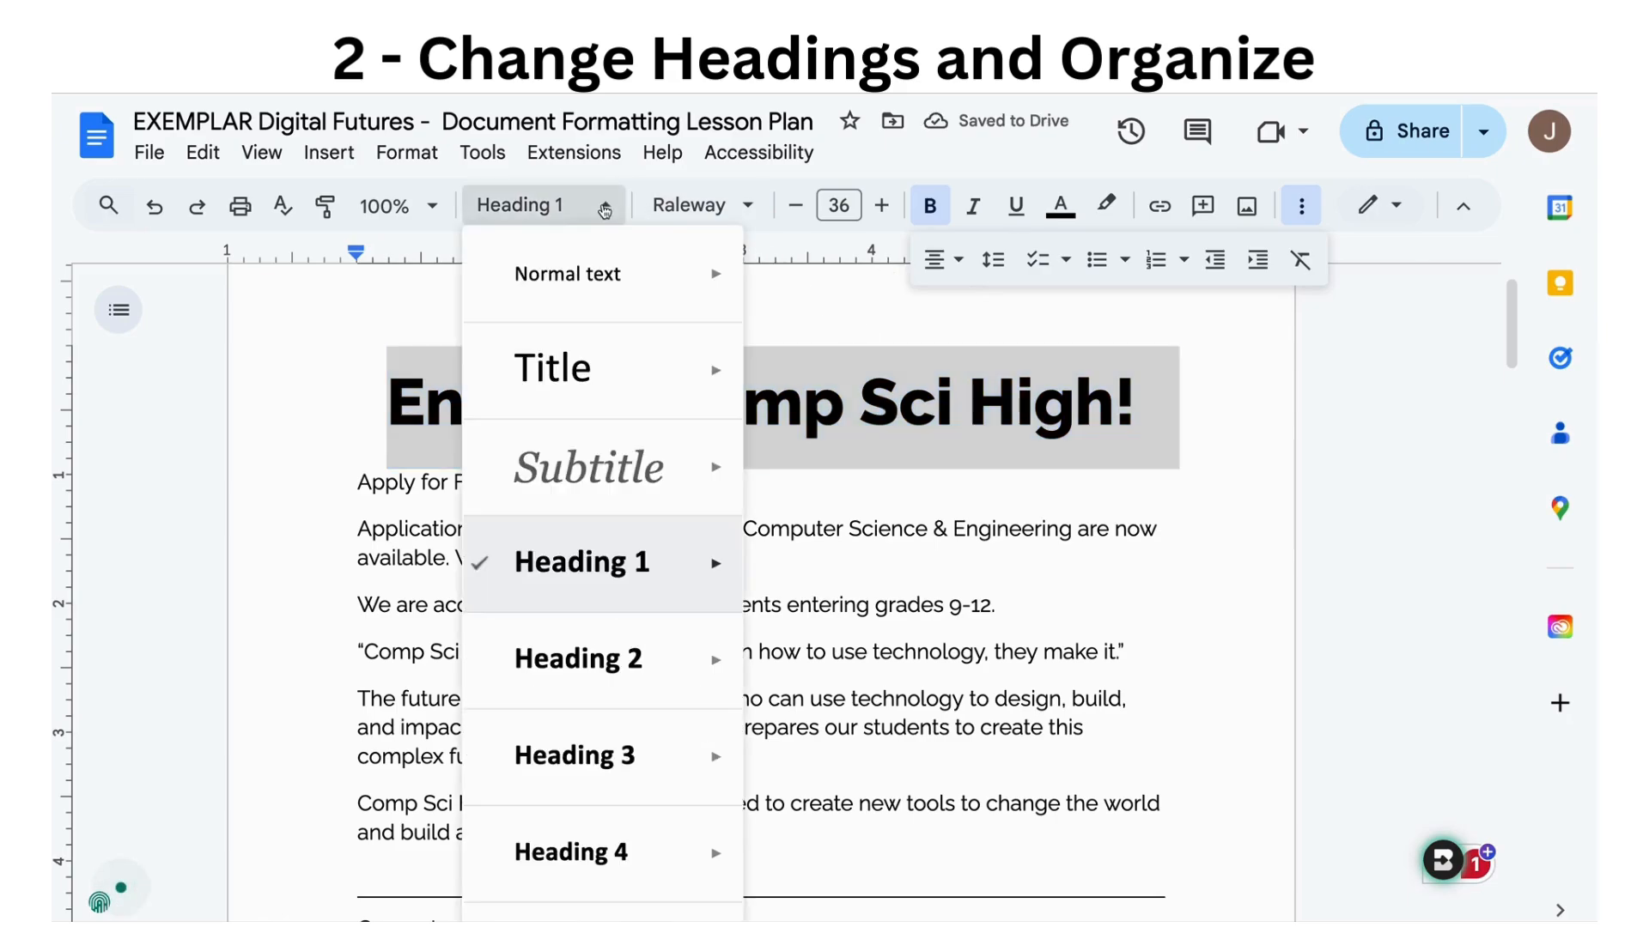
{"action": "mouse_move", "coordinate": [694, 553]}
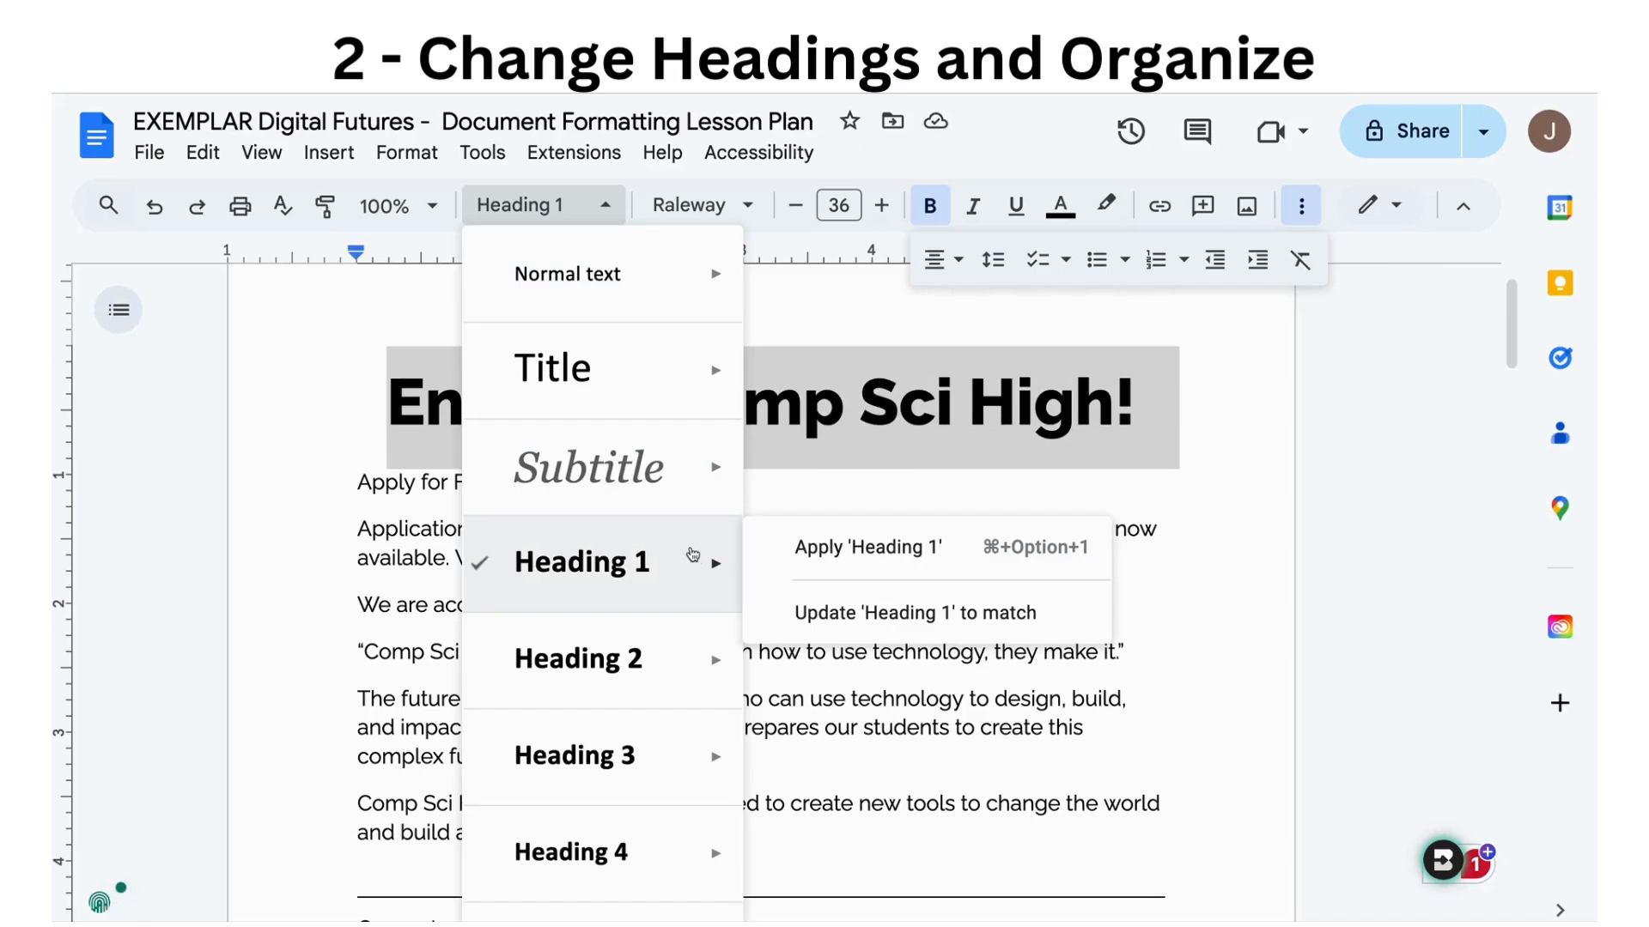
{"action": "left_click", "coordinate": [824, 615]}
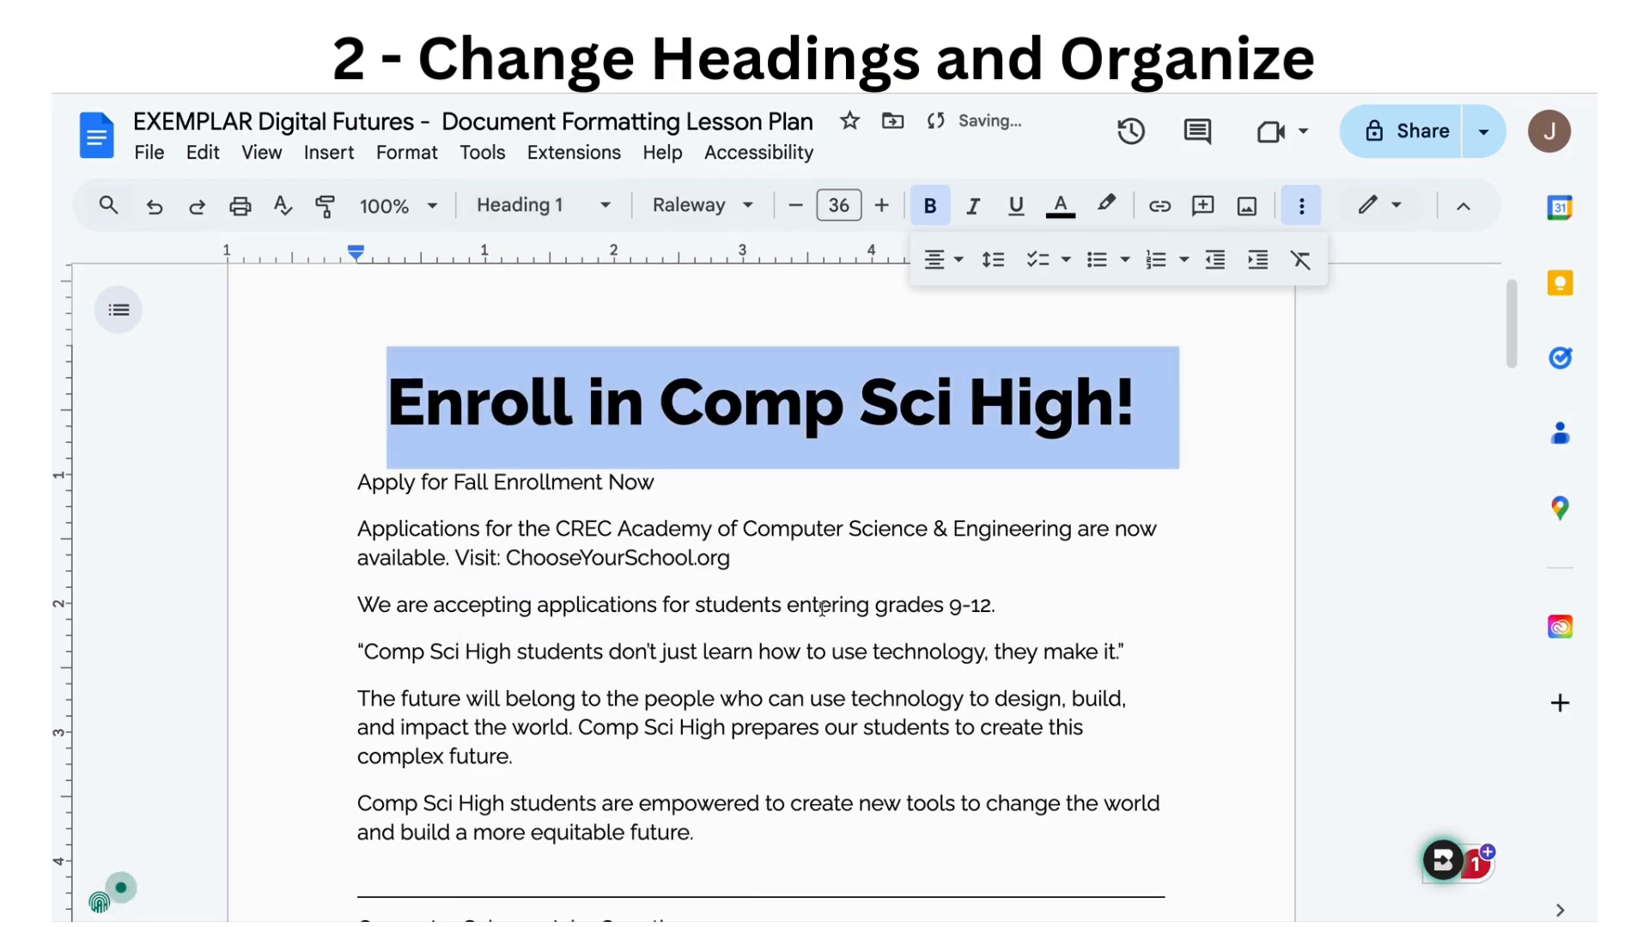
Try the Heading 1 style on the line "Apply for Fall Enrollment Now" and undo it.
{"action": "left_click", "coordinate": [681, 480]}
{"action": "left_click_drag", "start_coordinate": [659, 482], "coordinate": [286, 482]}
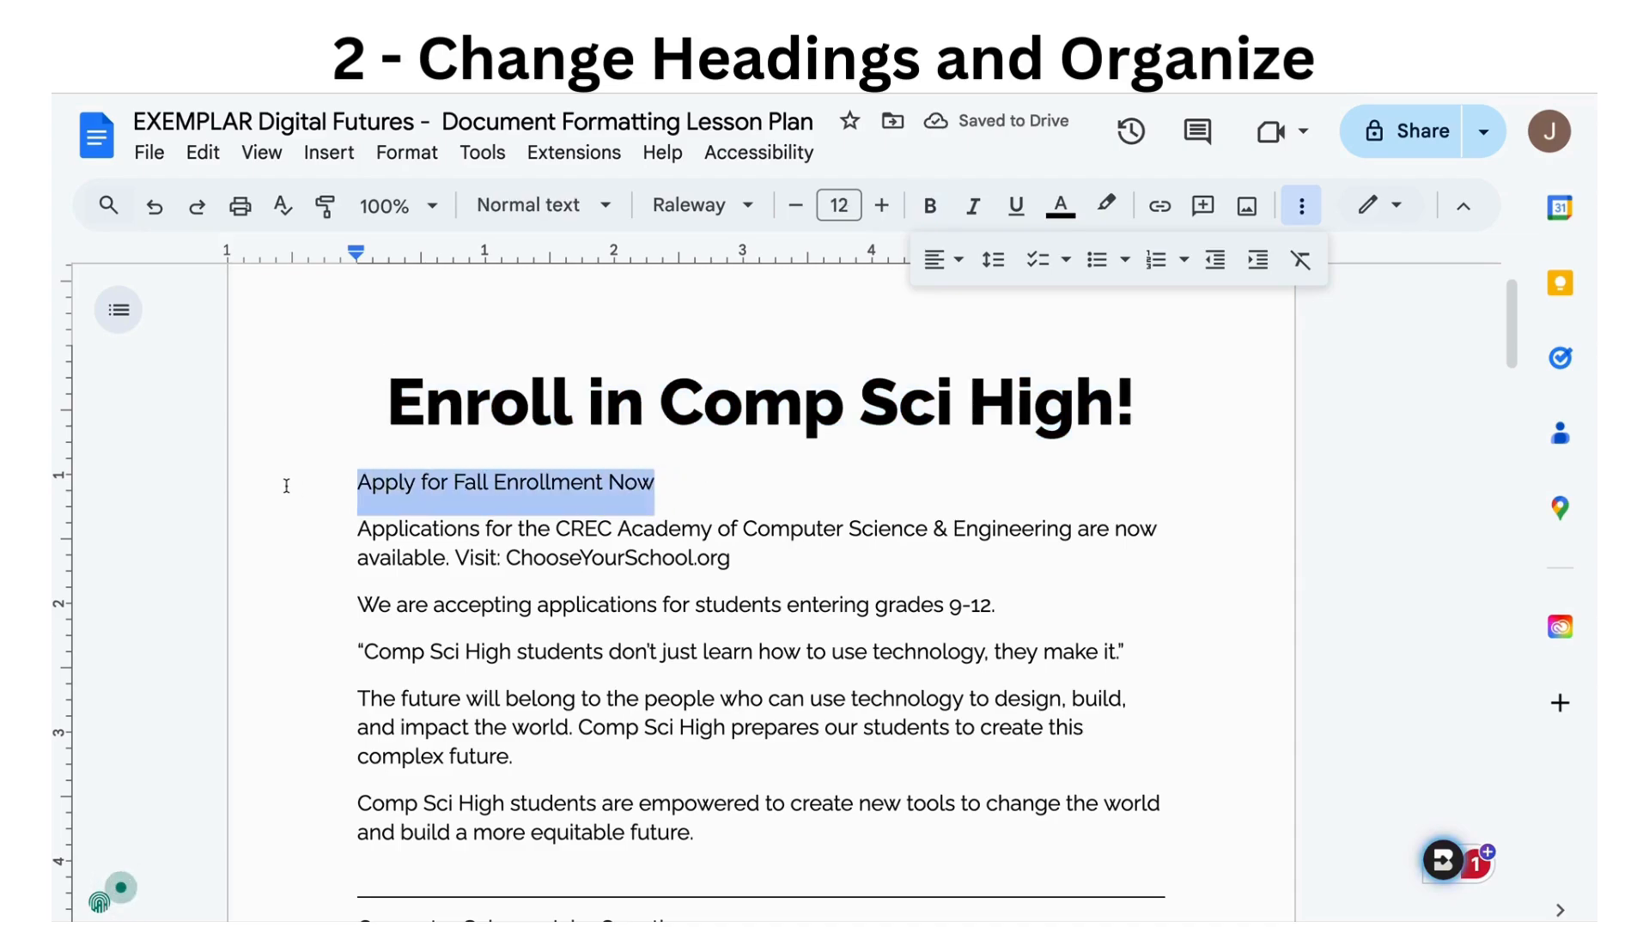
{"action": "left_click", "coordinate": [515, 206]}
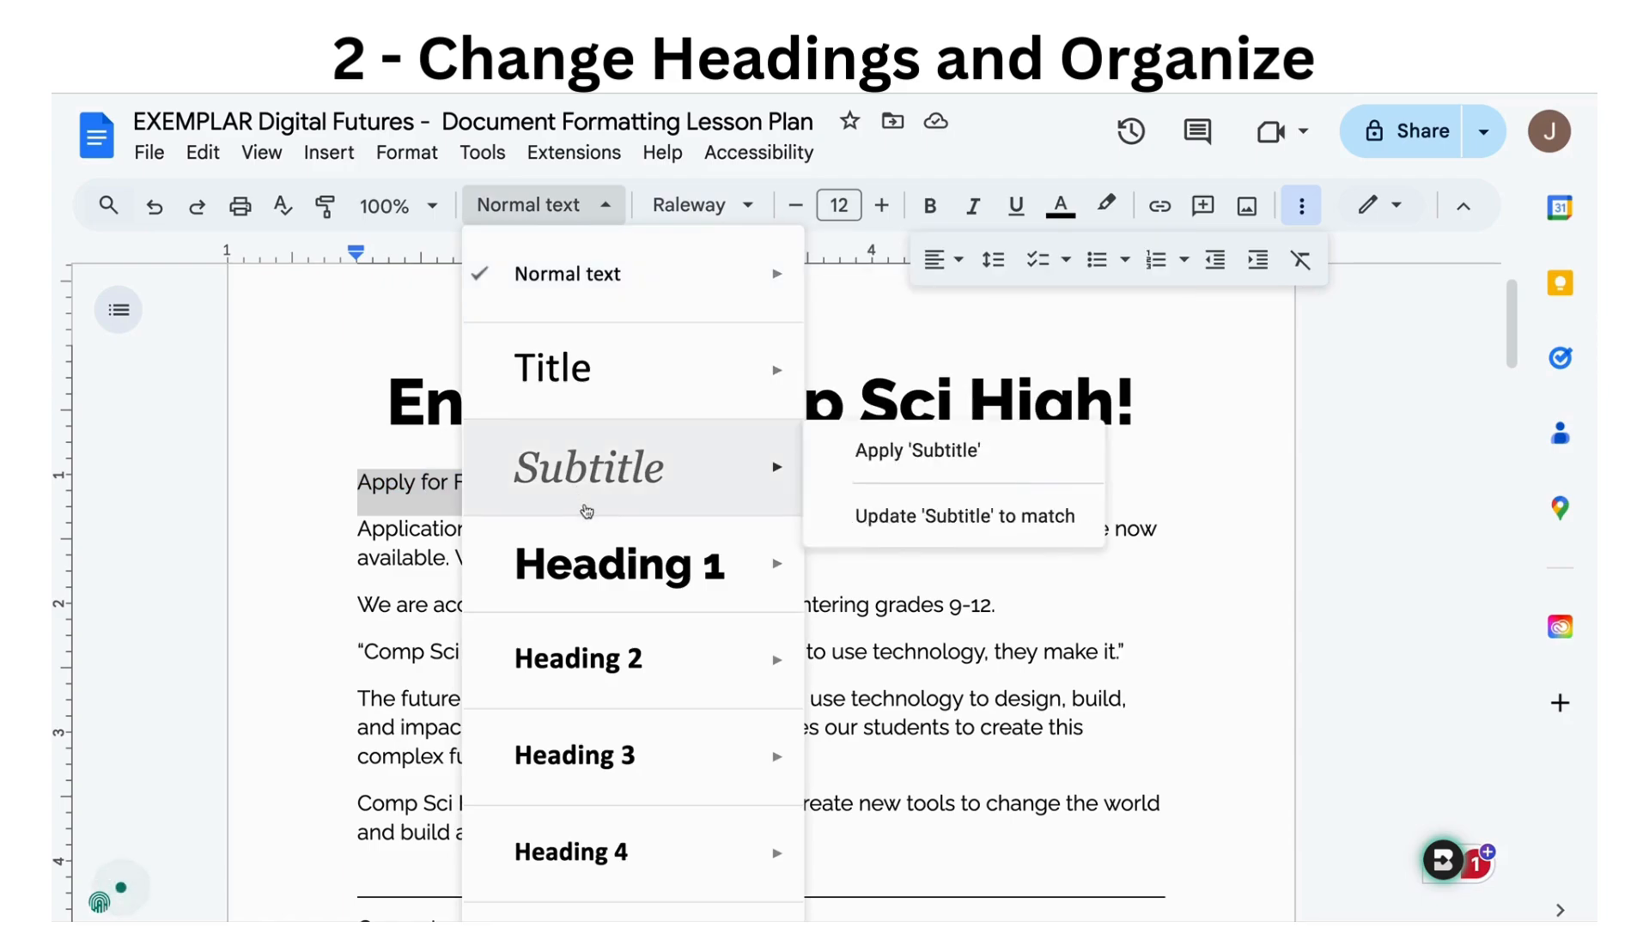
{"action": "left_click", "coordinate": [598, 565]}
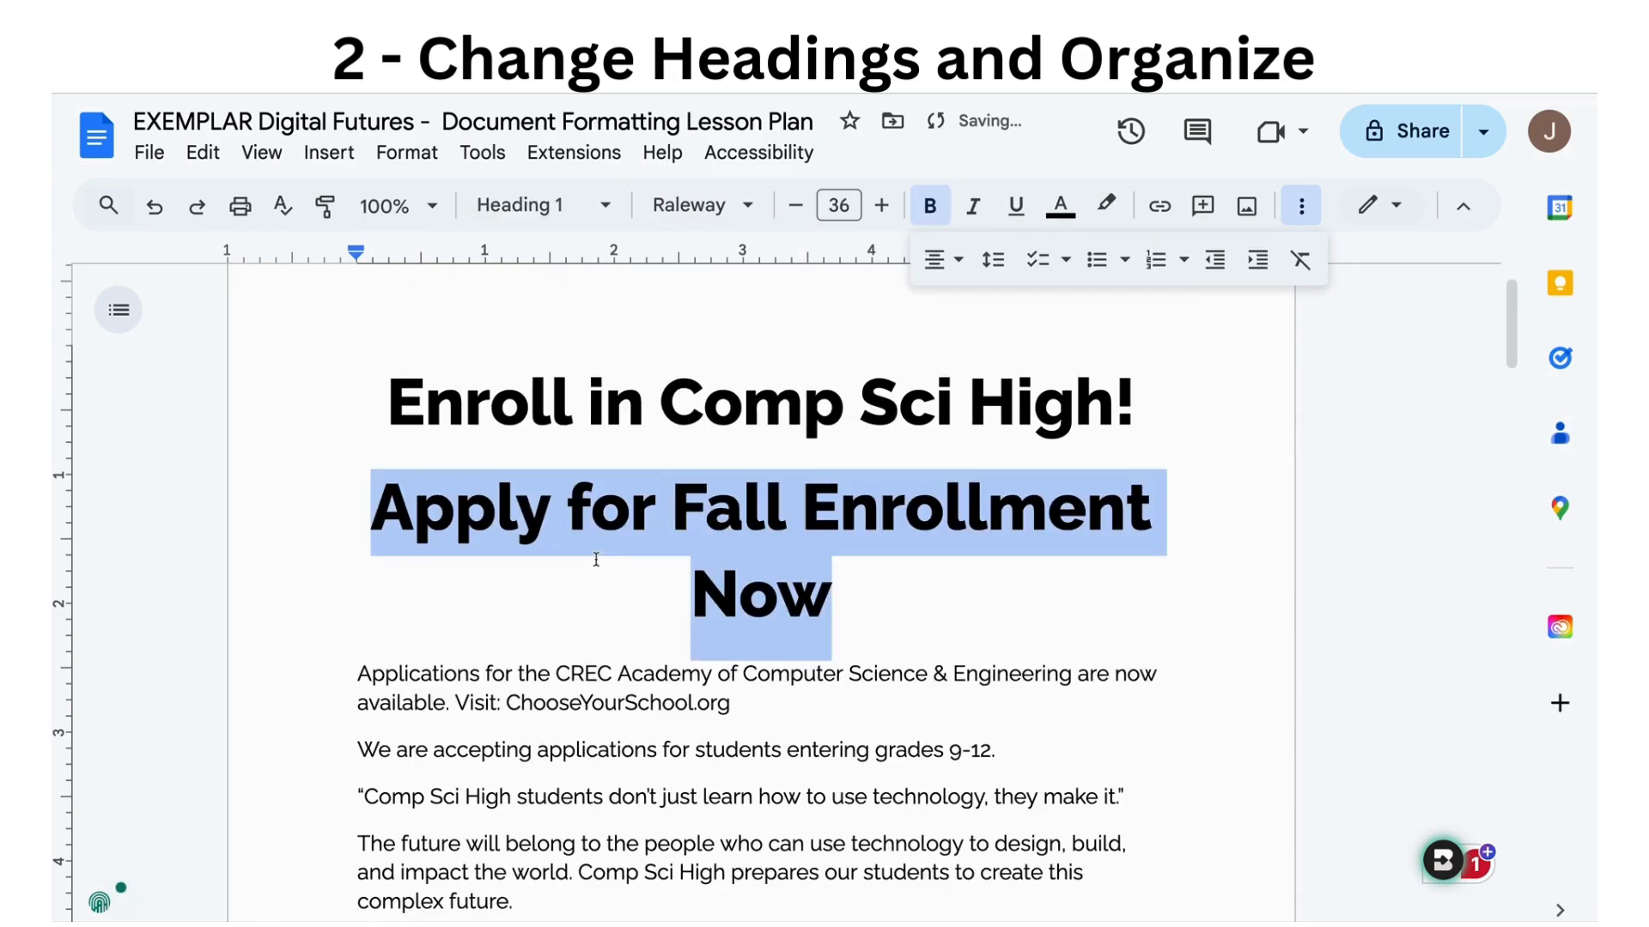
{"action": "key", "text": "ctrl+z"}
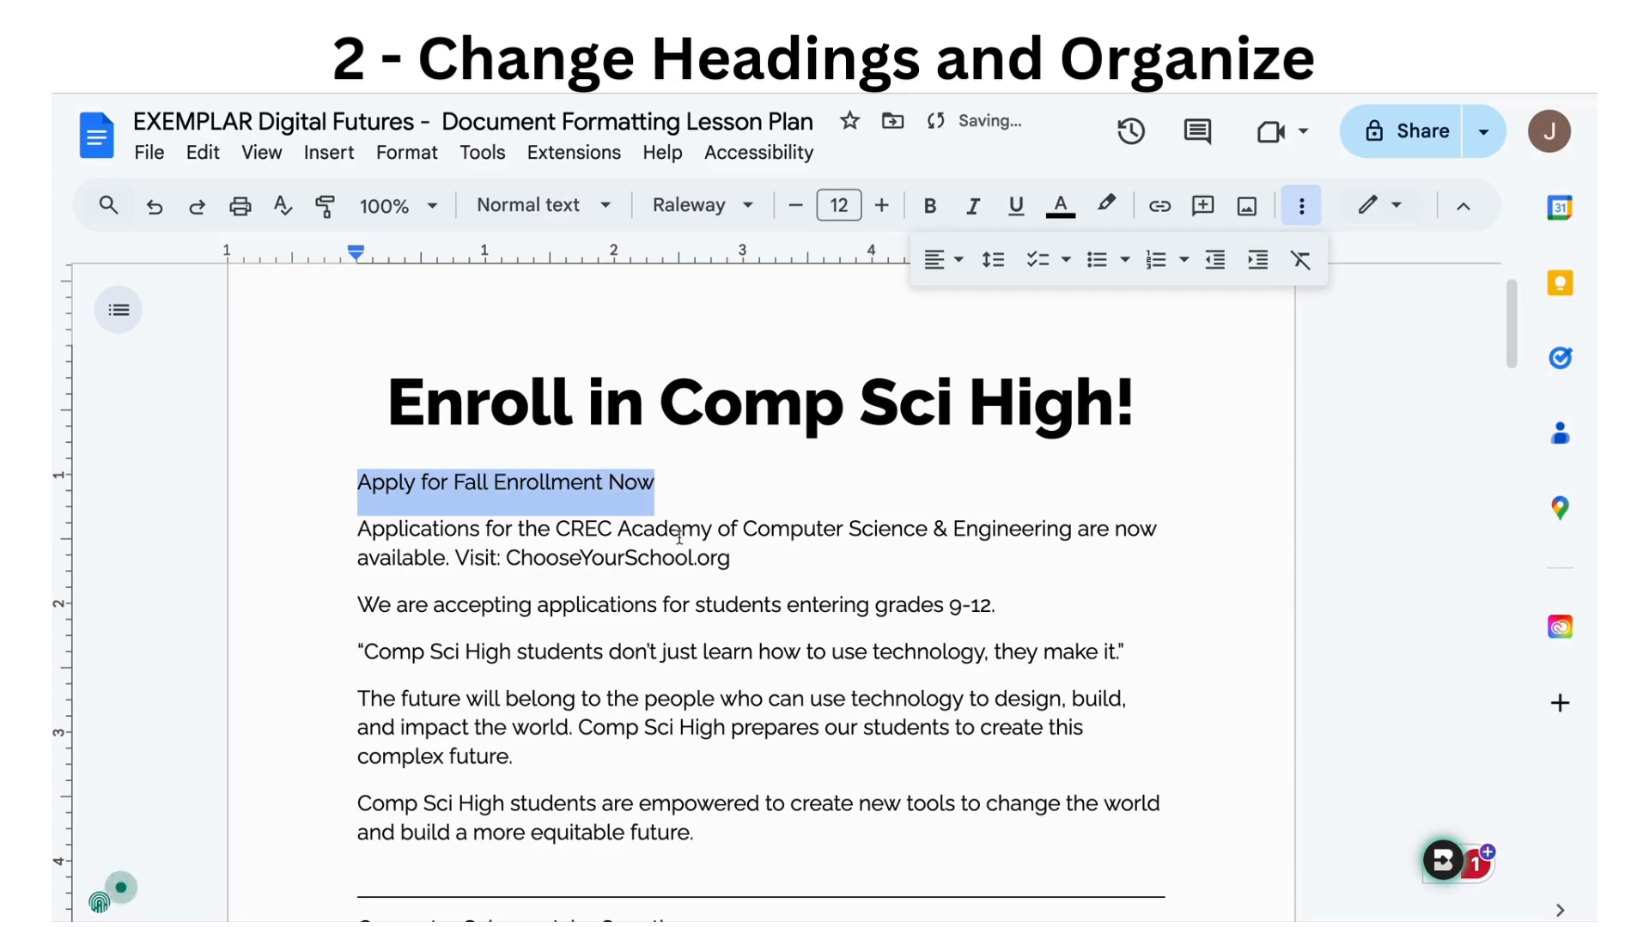
Apply the Heading 2 style to the line "Apply for Fall Enrollment Now".
{"action": "left_click", "coordinate": [678, 478]}
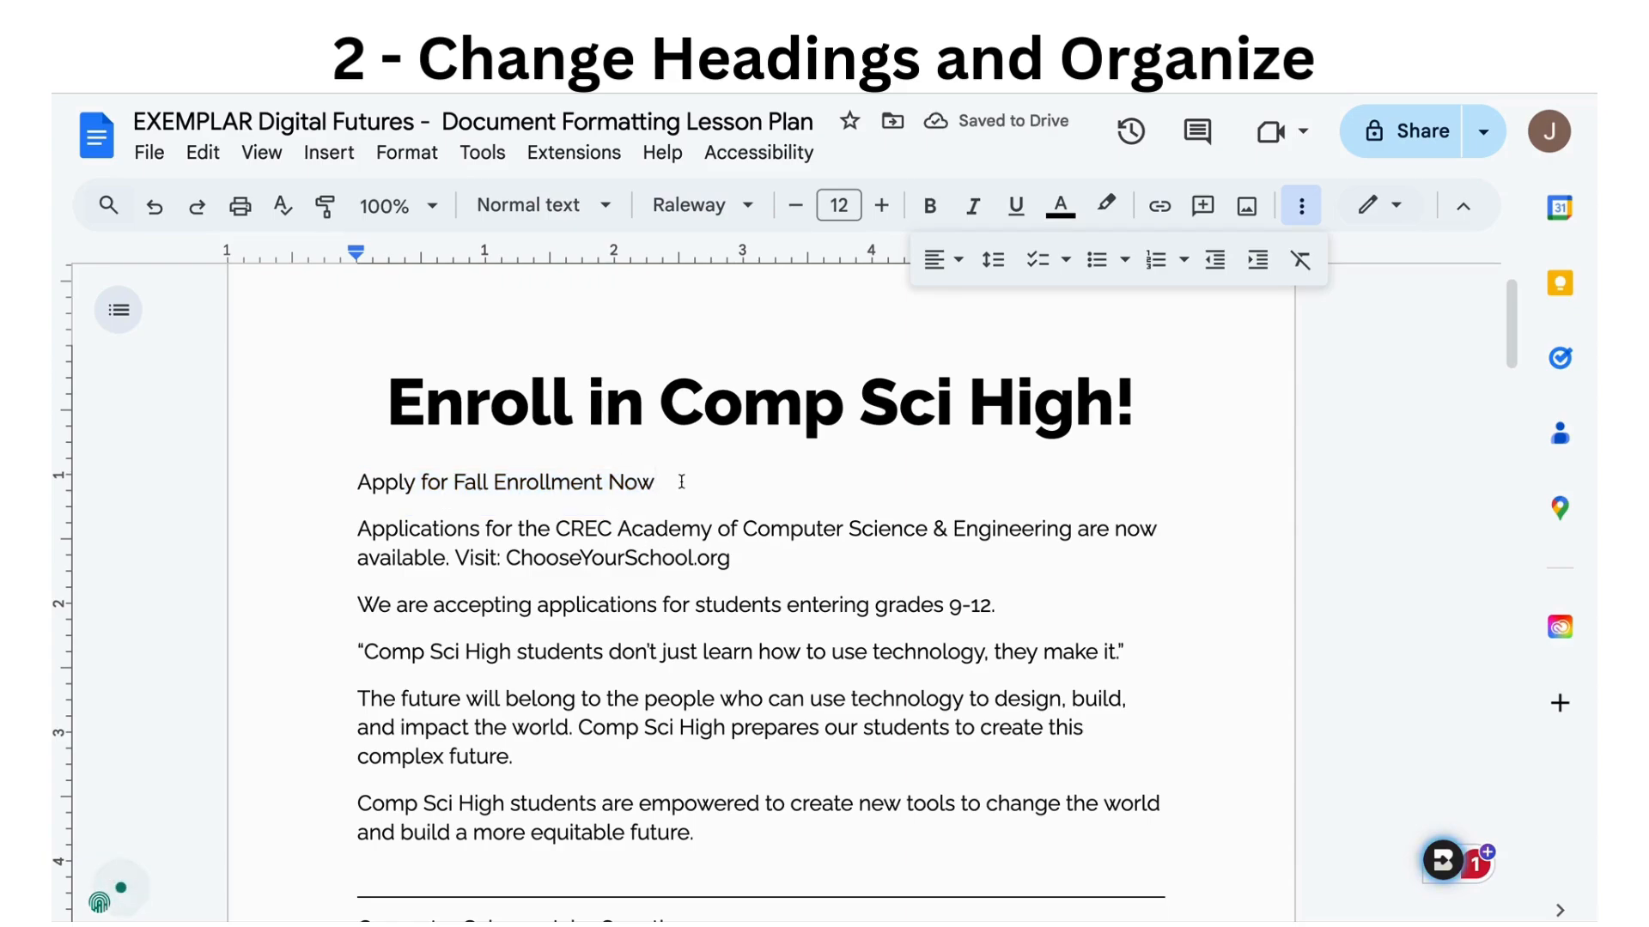
{"action": "left_click_drag", "start_coordinate": [678, 478], "coordinate": [354, 481]}
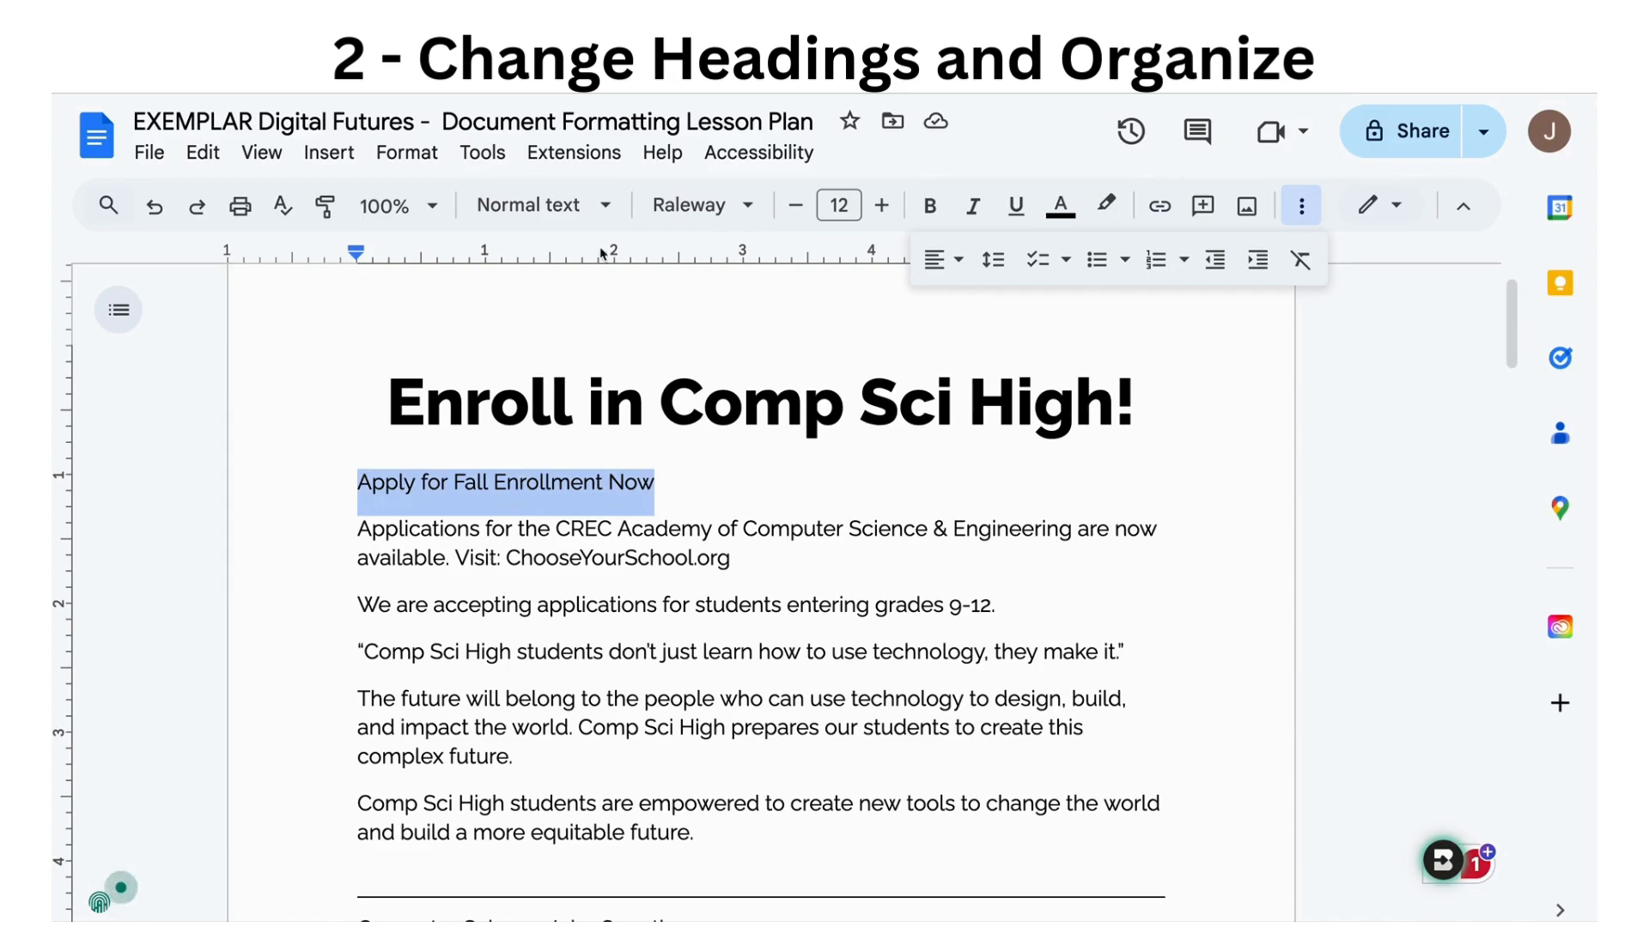
{"action": "left_click", "coordinate": [591, 206]}
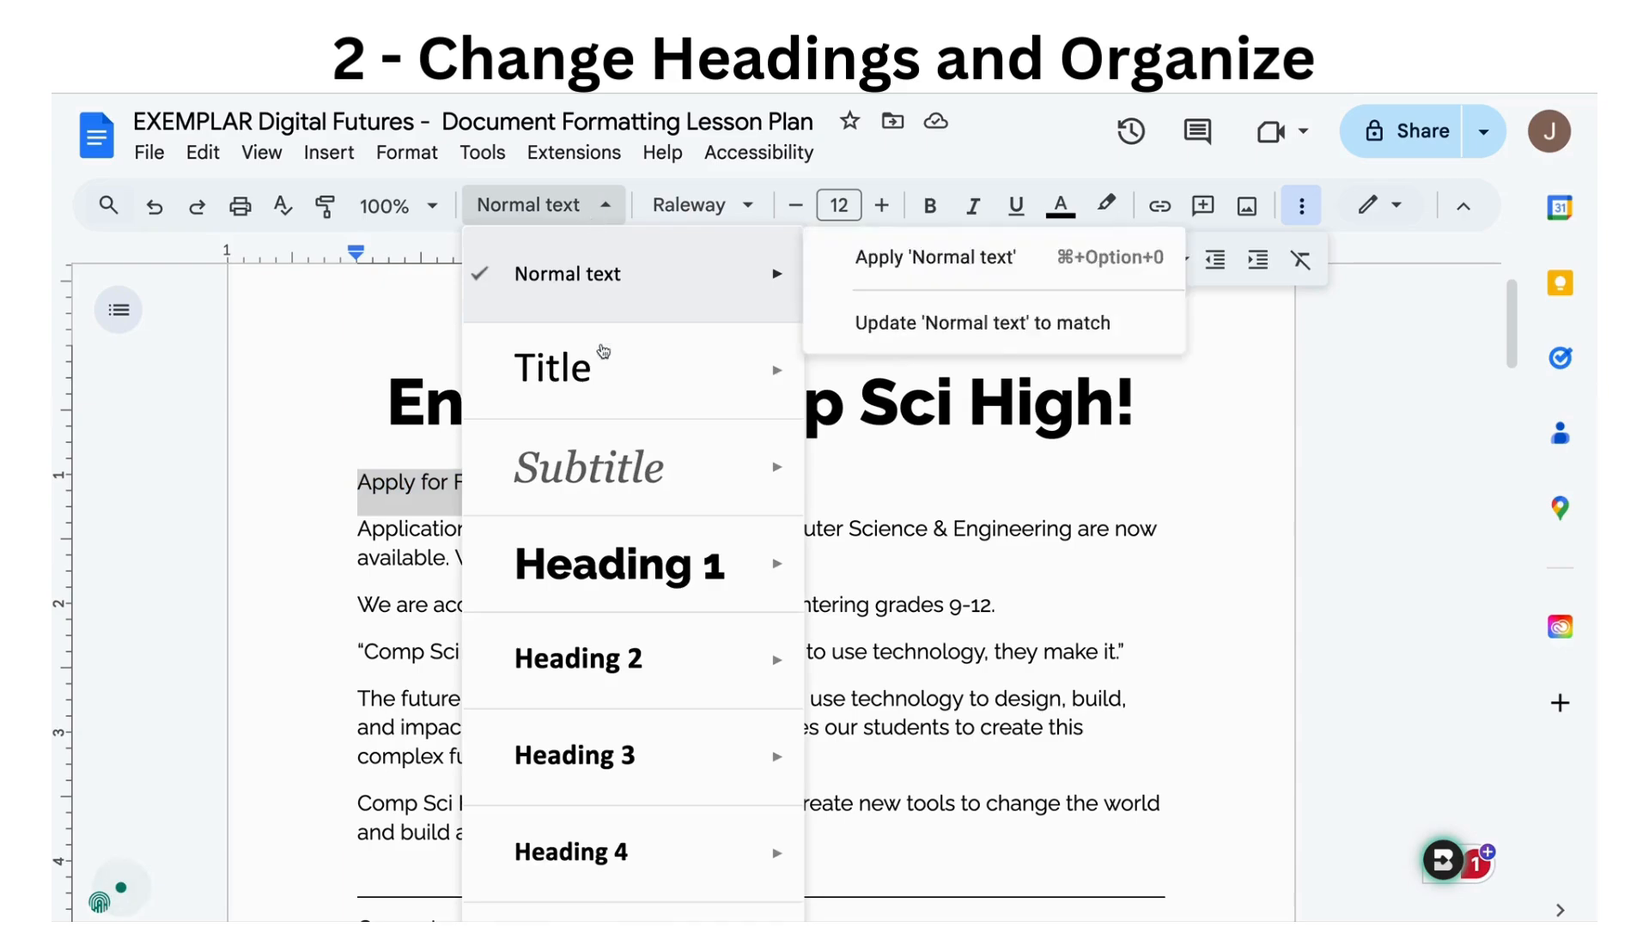
{"action": "left_click", "coordinate": [638, 673]}
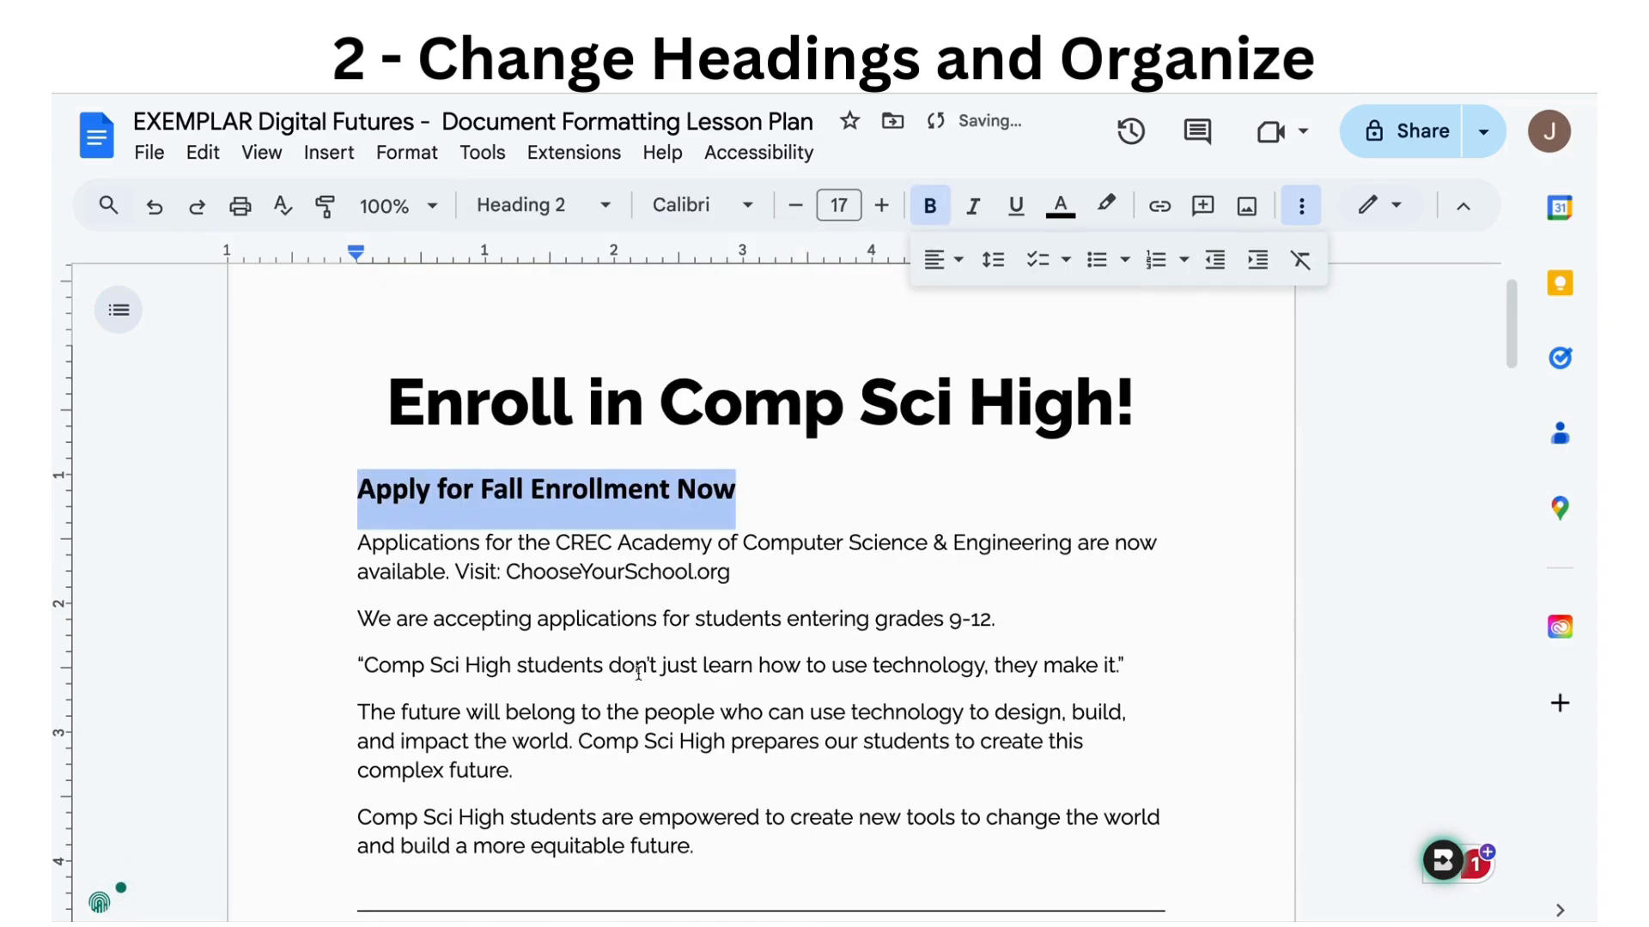
Apply the Subtitle style to the quote "Comp Sci High students don't just learn how to use technology, they make it.".
{"action": "scroll", "coordinate": [638, 672], "scroll_direction": "down", "scroll_amount": 3}
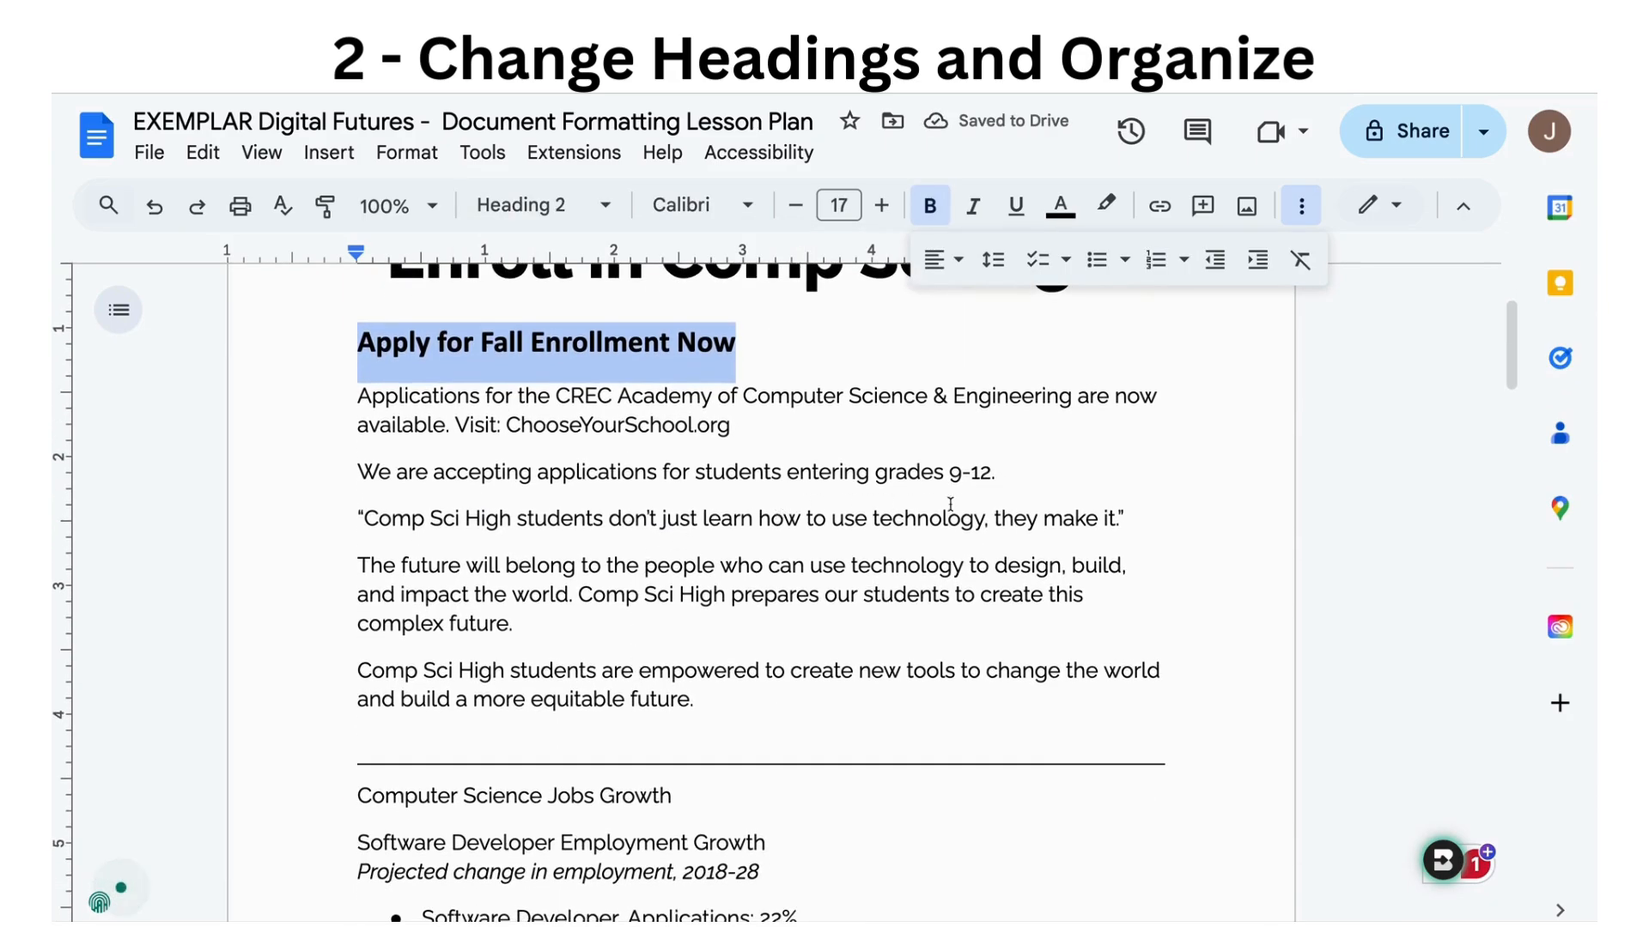
{"action": "left_click_drag", "start_coordinate": [1131, 520], "coordinate": [350, 540]}
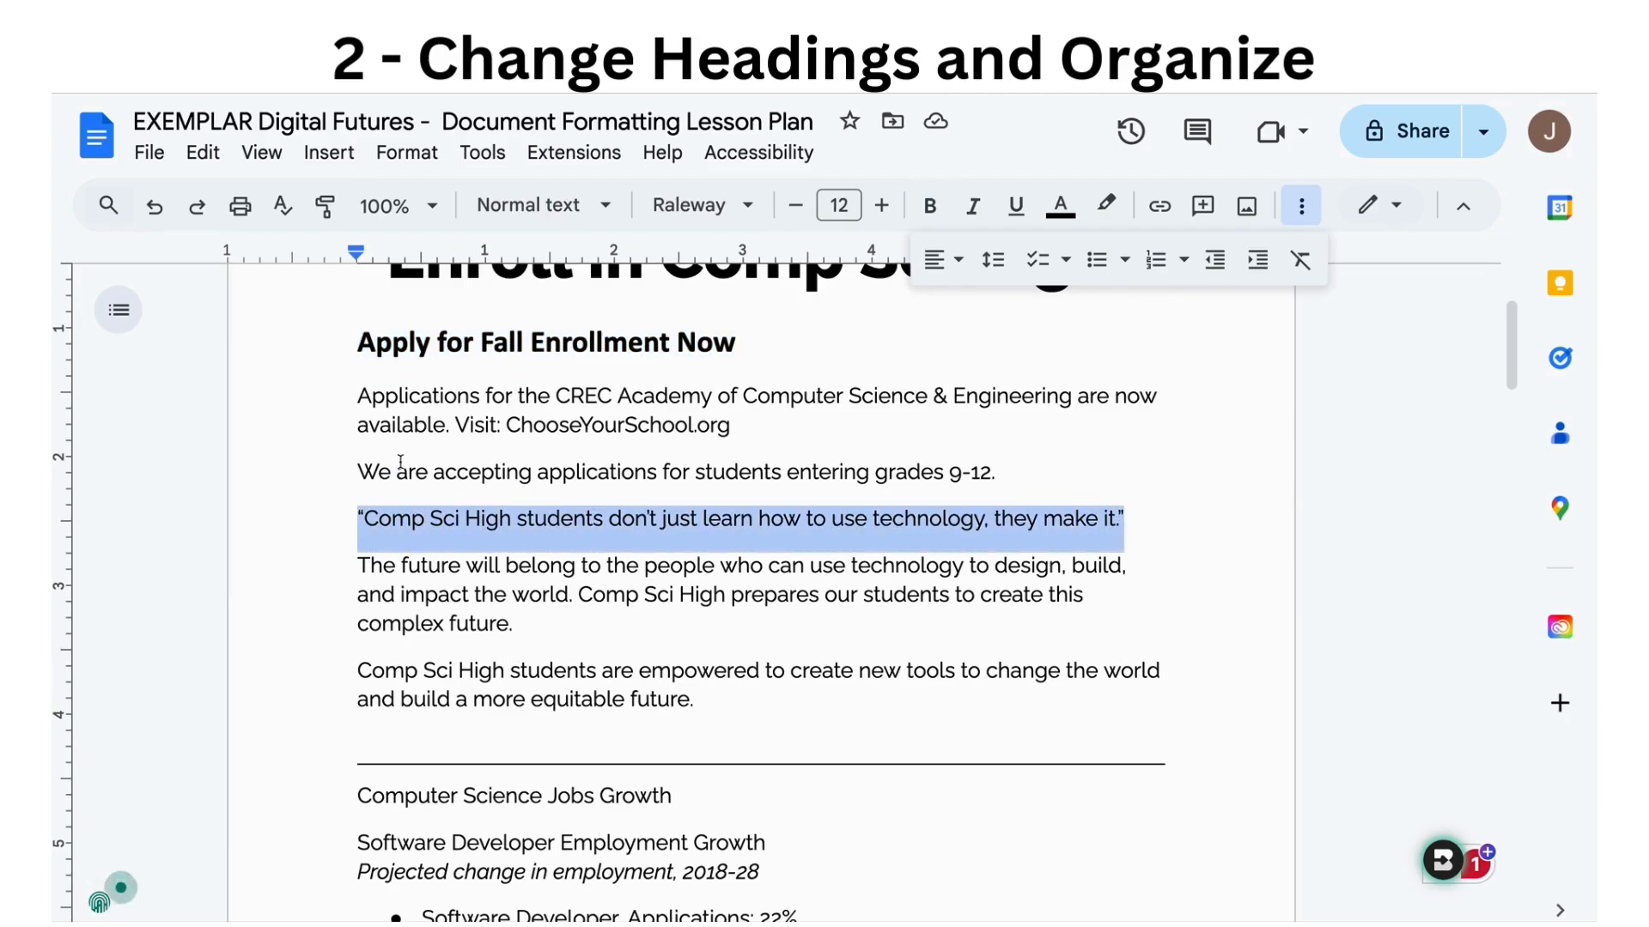
{"action": "left_click", "coordinate": [533, 205]}
{"action": "mouse_move", "coordinate": [599, 469]}
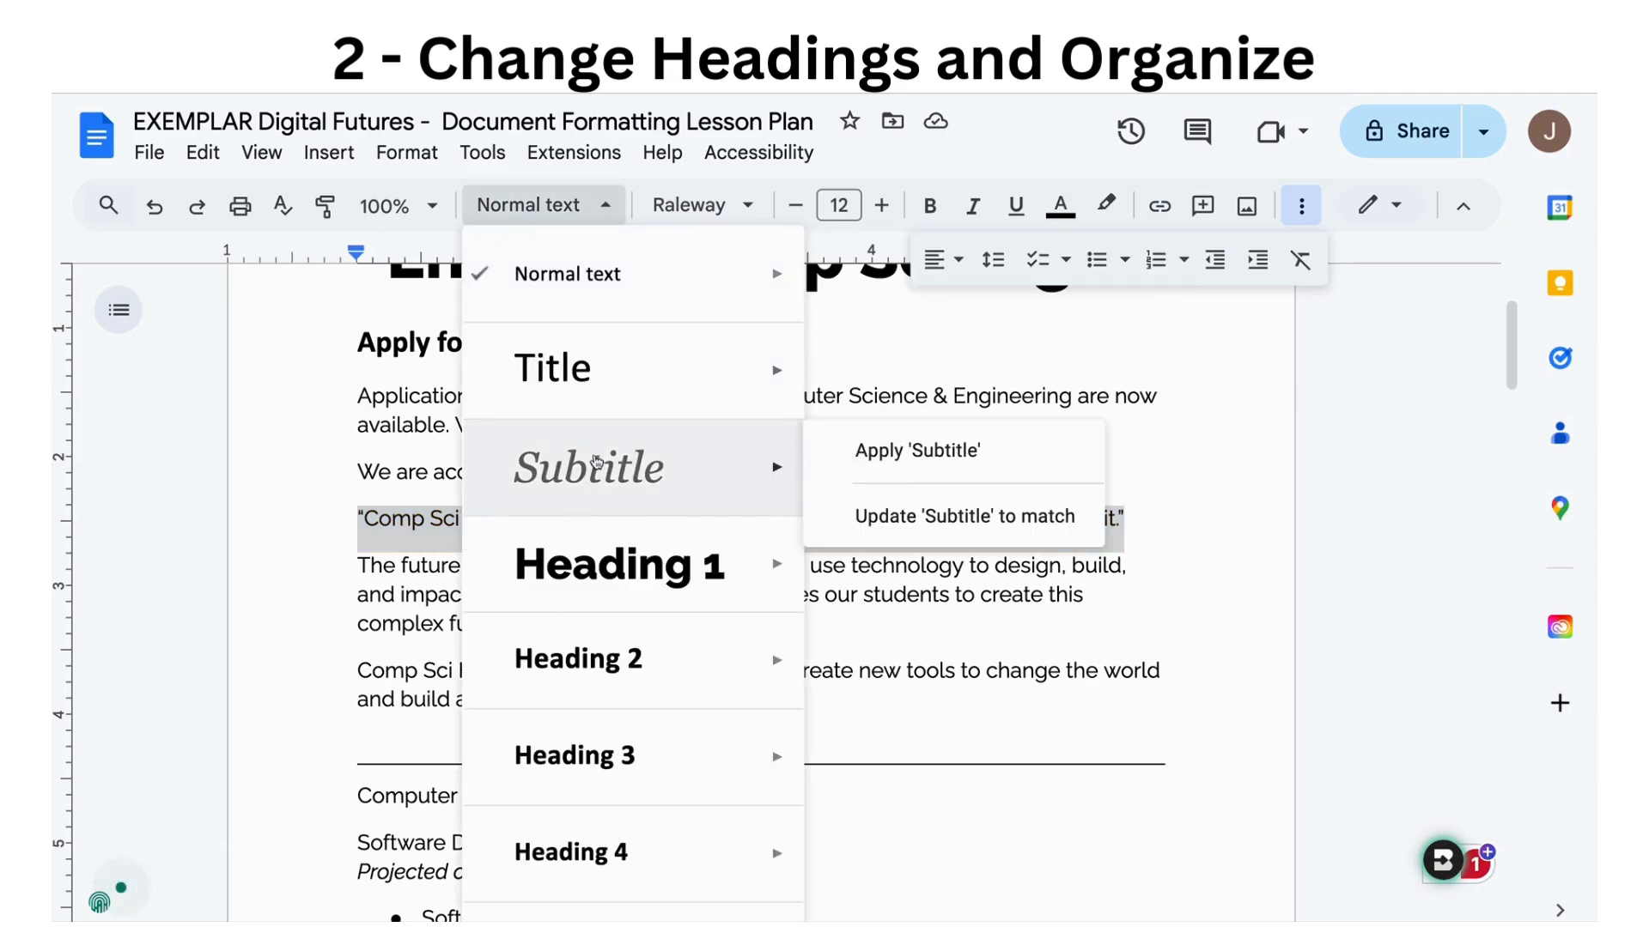
{"action": "left_click", "coordinate": [600, 468]}
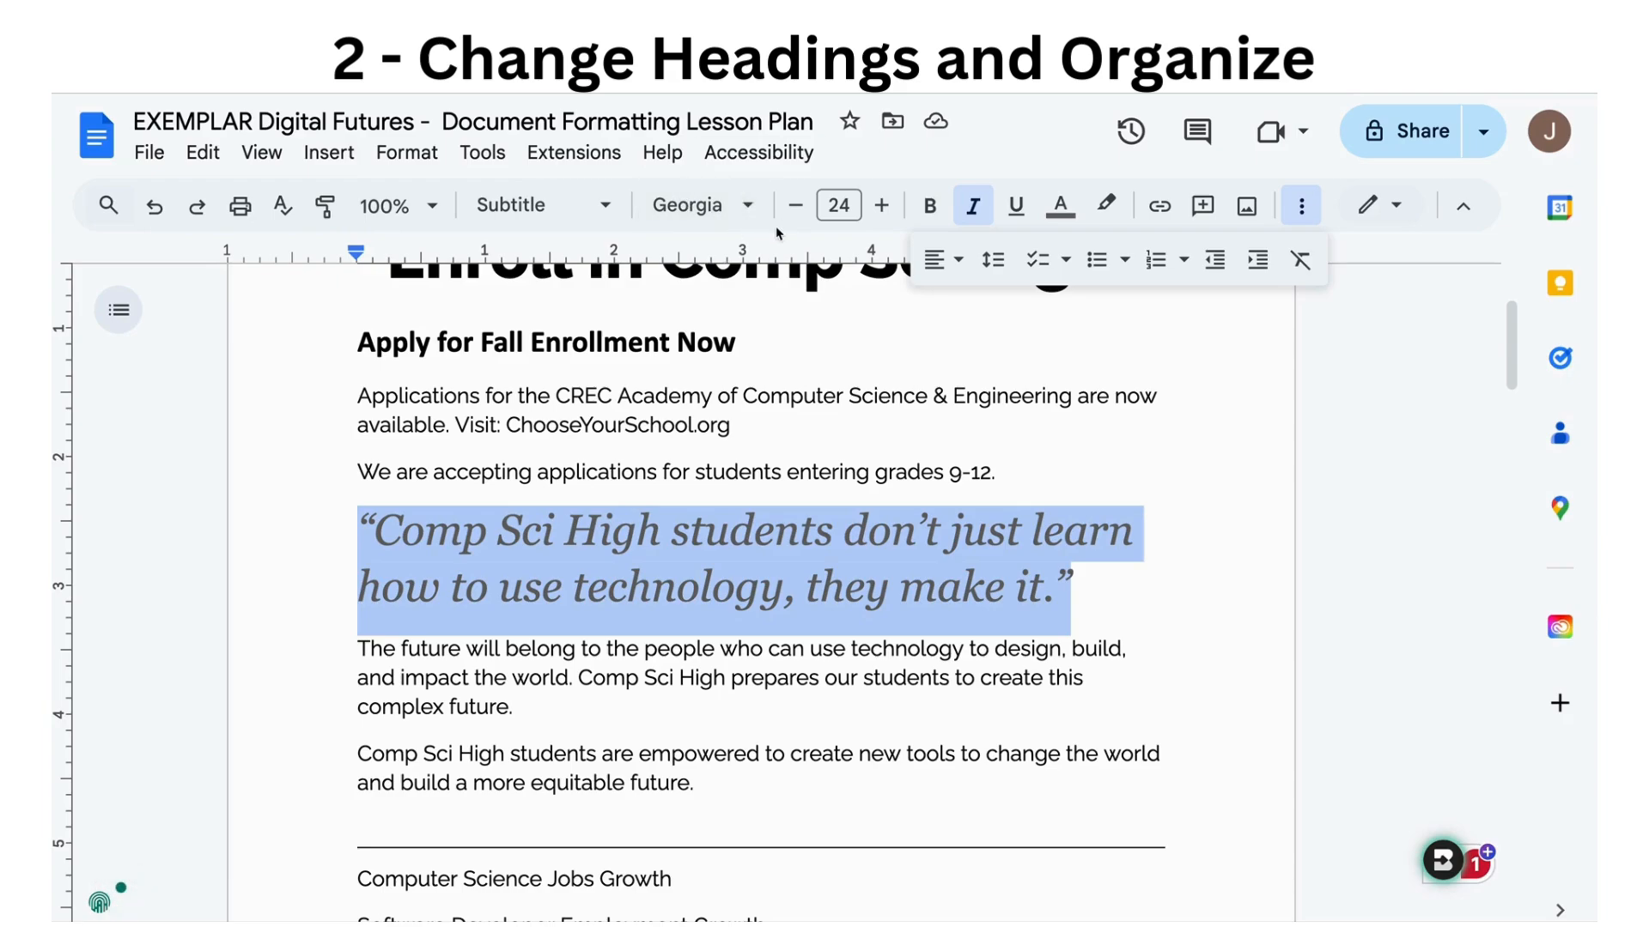
Set the quote's font size to 18 and update the Subtitle style to match it.
{"action": "left_click", "coordinate": [835, 211]}
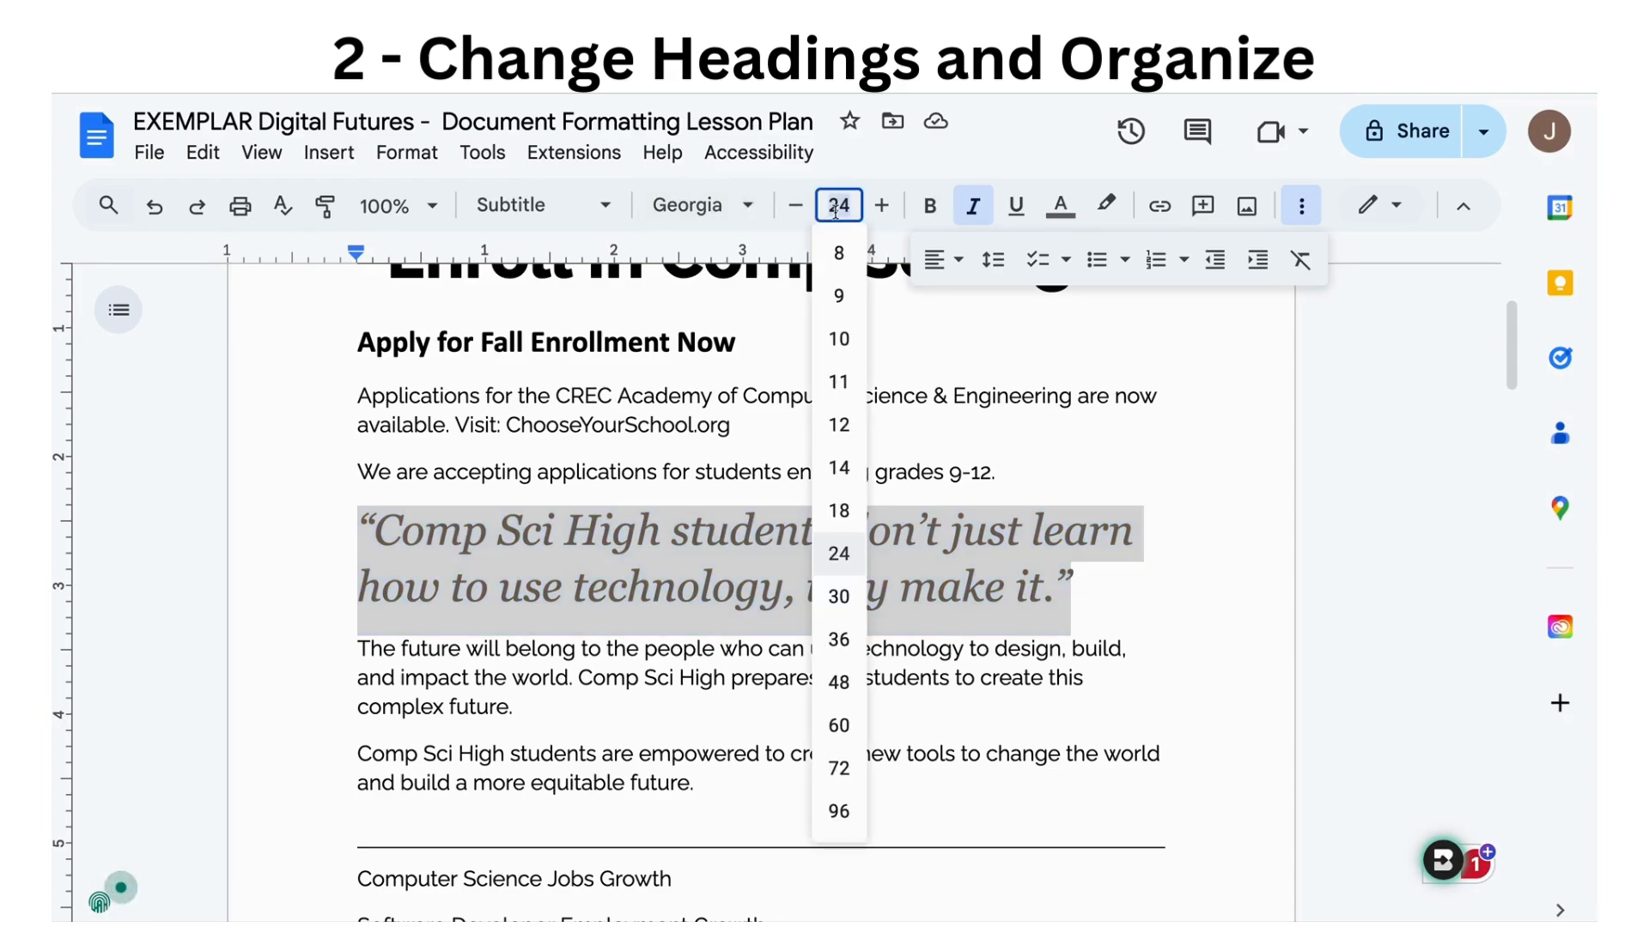
{"action": "left_click", "coordinate": [844, 506]}
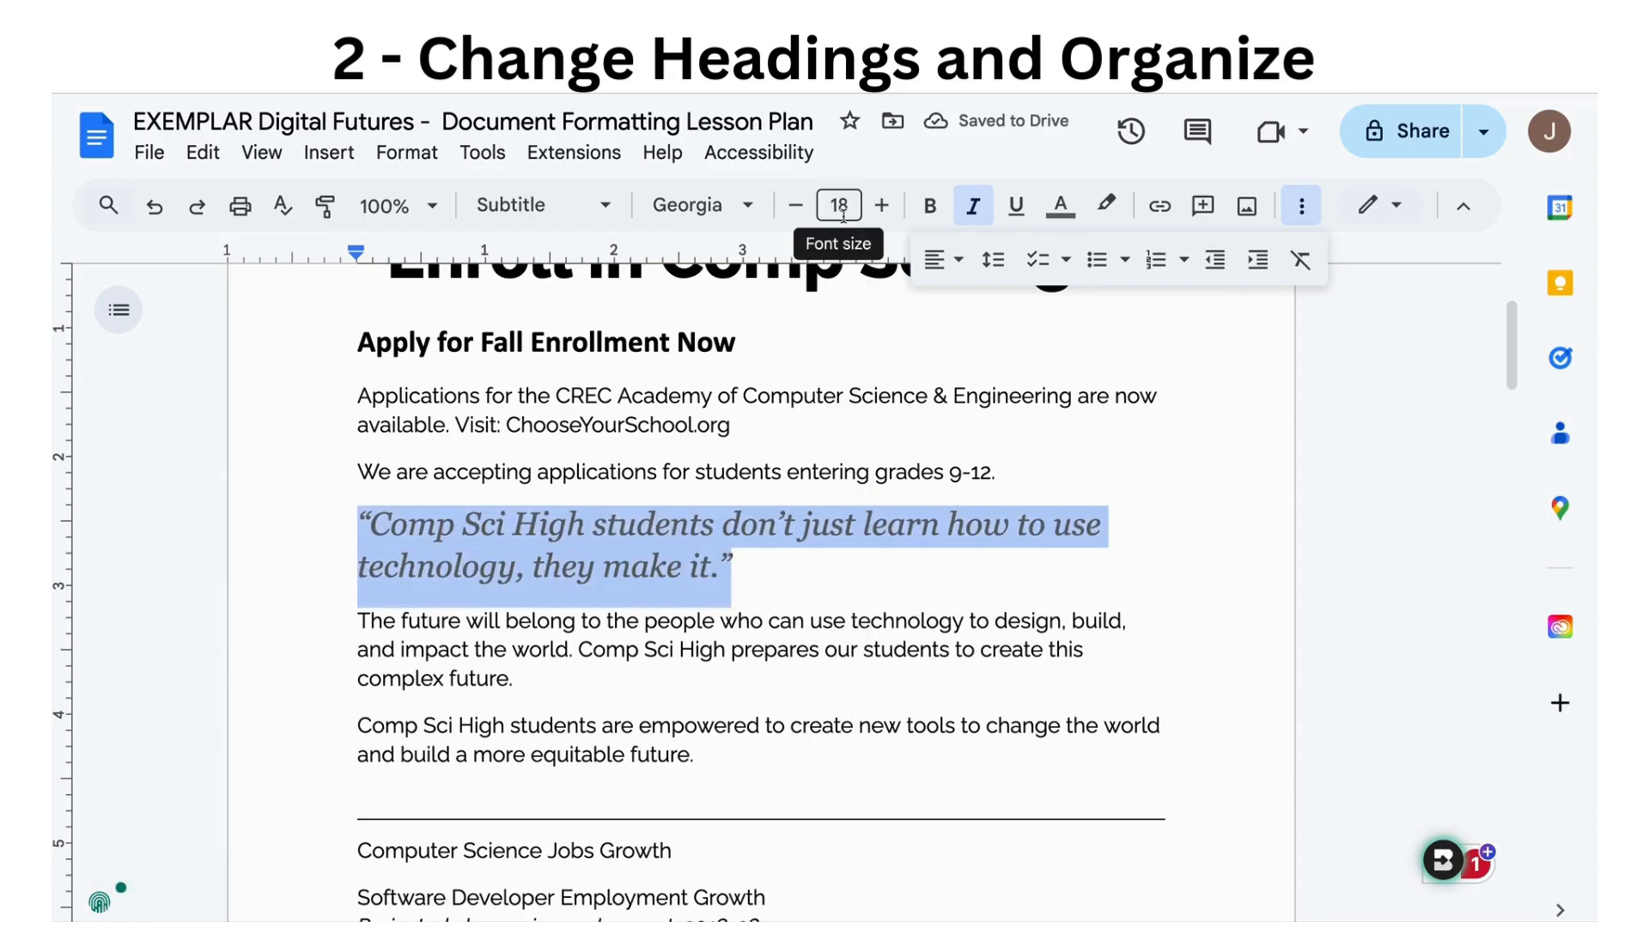
{"action": "left_click", "coordinate": [565, 218]}
{"action": "mouse_move", "coordinate": [755, 468]}
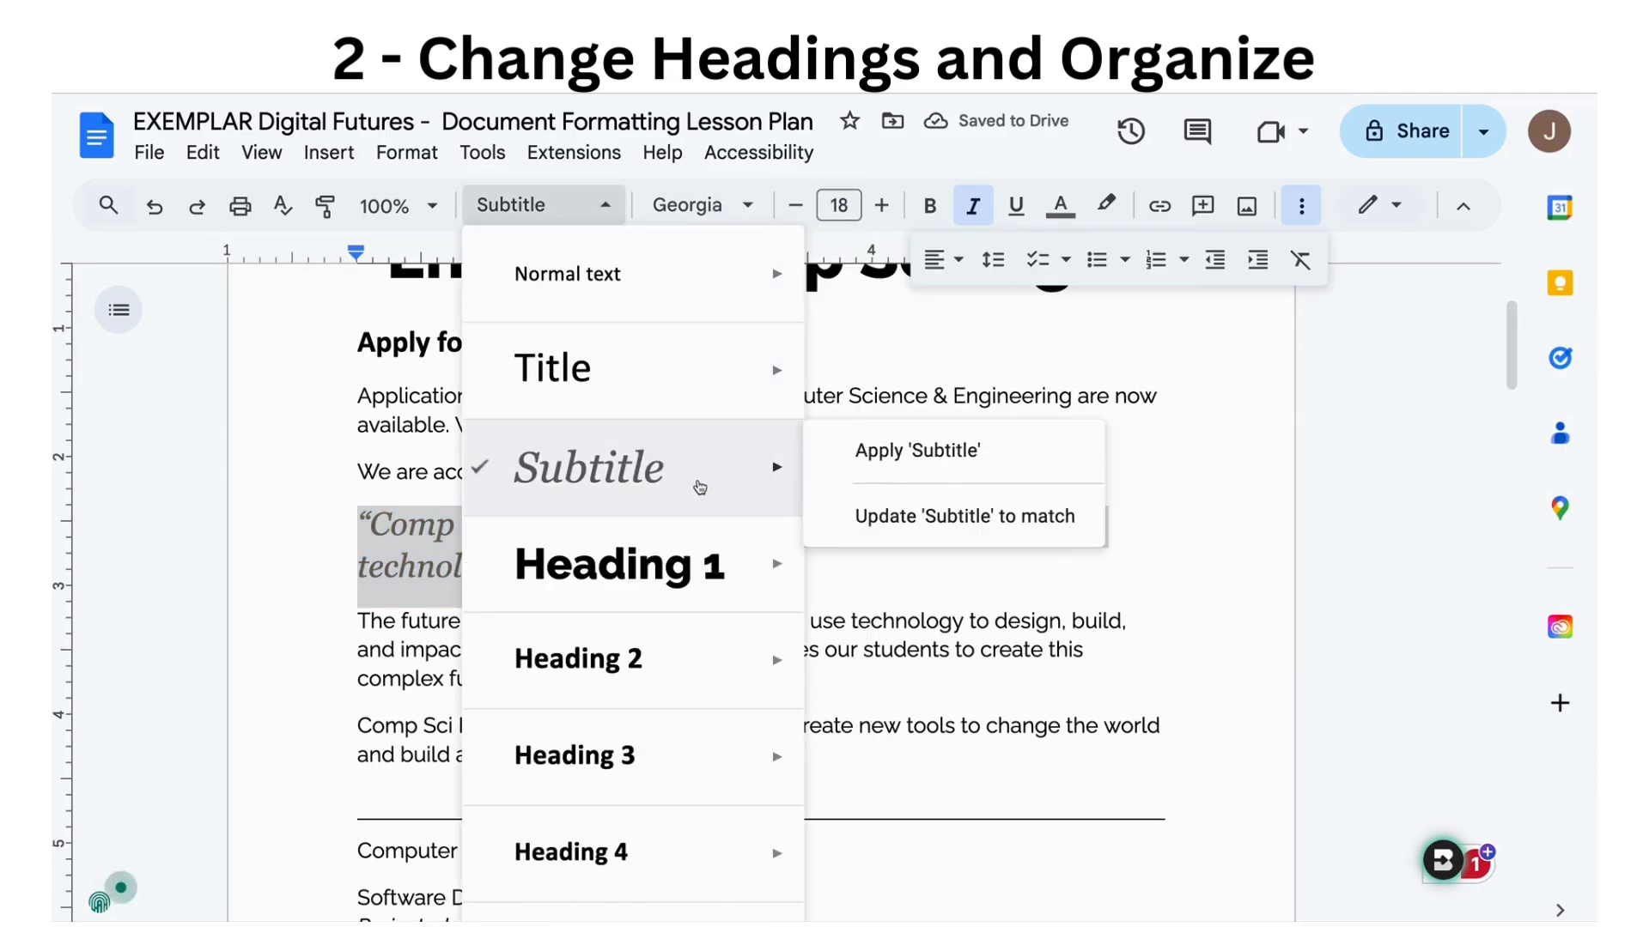
{"action": "left_click", "coordinate": [884, 514]}
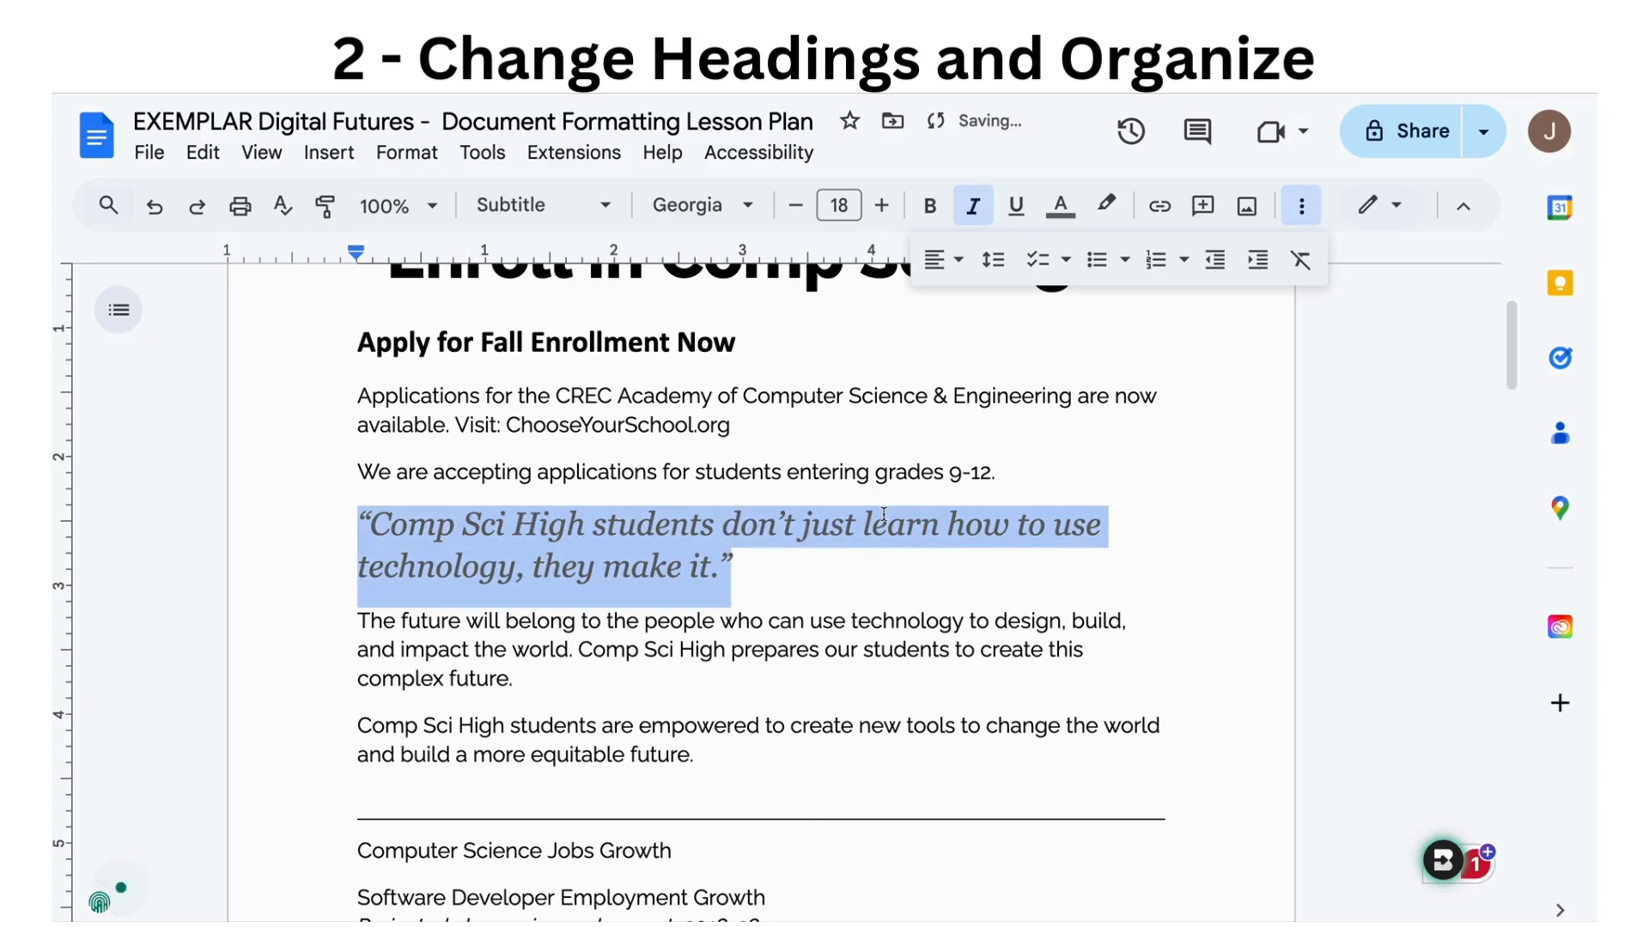
Apply the Heading 2 style to the line "Computer Science Jobs Growth" below the first divider.
{"action": "scroll", "coordinate": [792, 551], "scroll_direction": "down", "scroll_amount": 1}
{"action": "scroll", "coordinate": [792, 552], "scroll_direction": "up", "scroll_amount": 2}
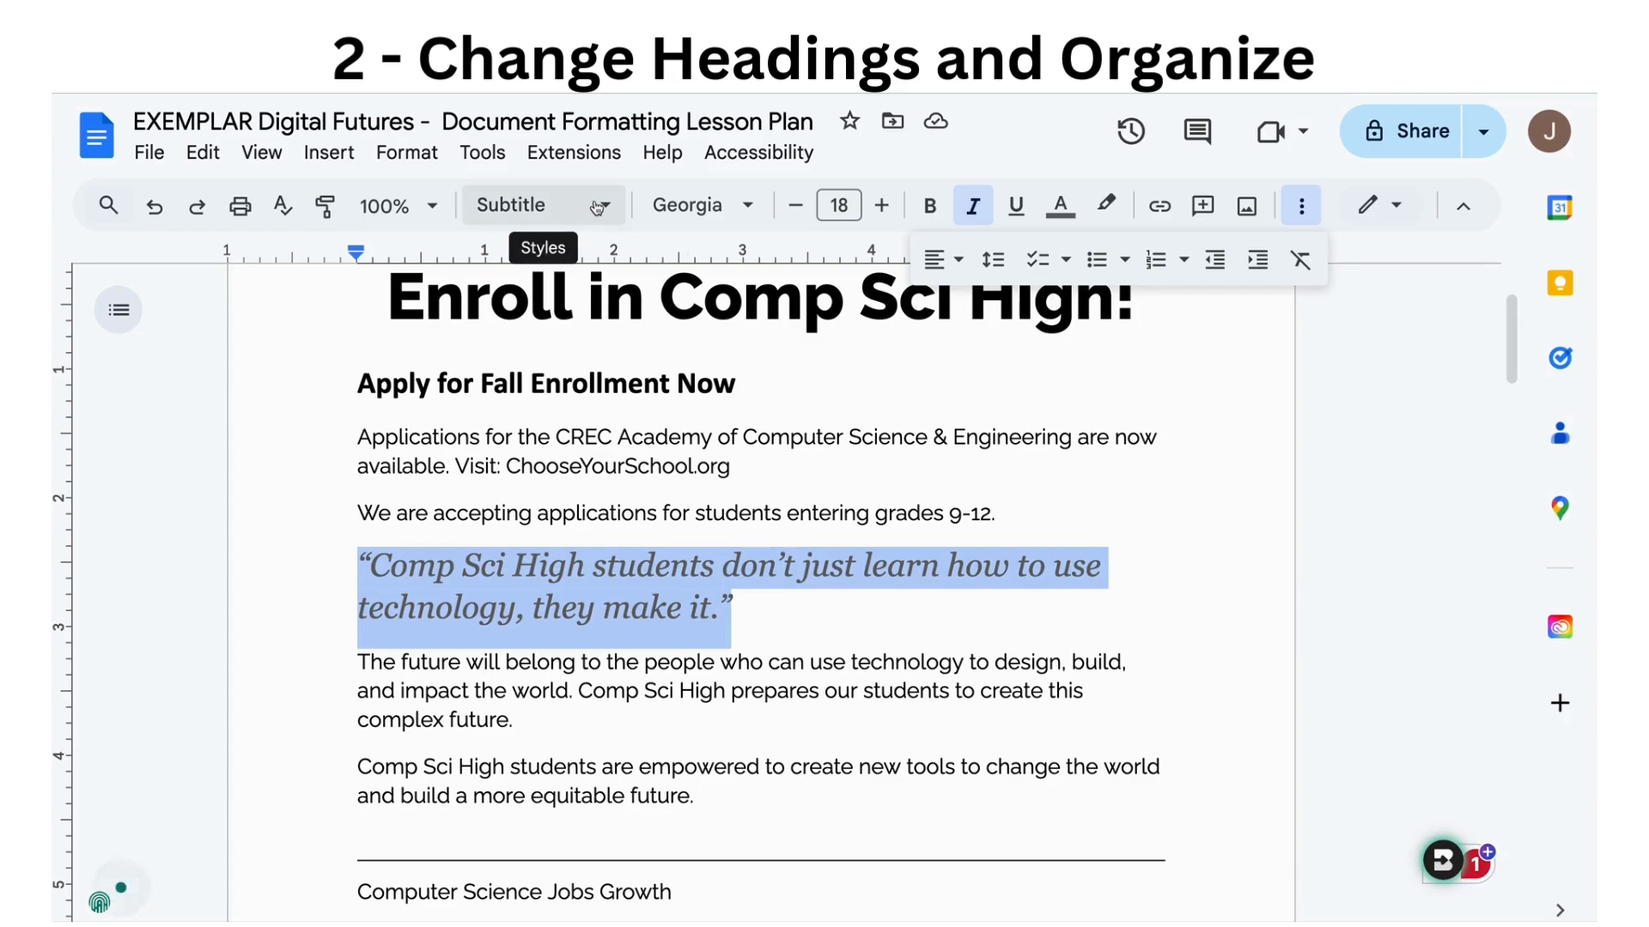
{"action": "scroll", "coordinate": [631, 730], "scroll_direction": "down", "scroll_amount": 5}
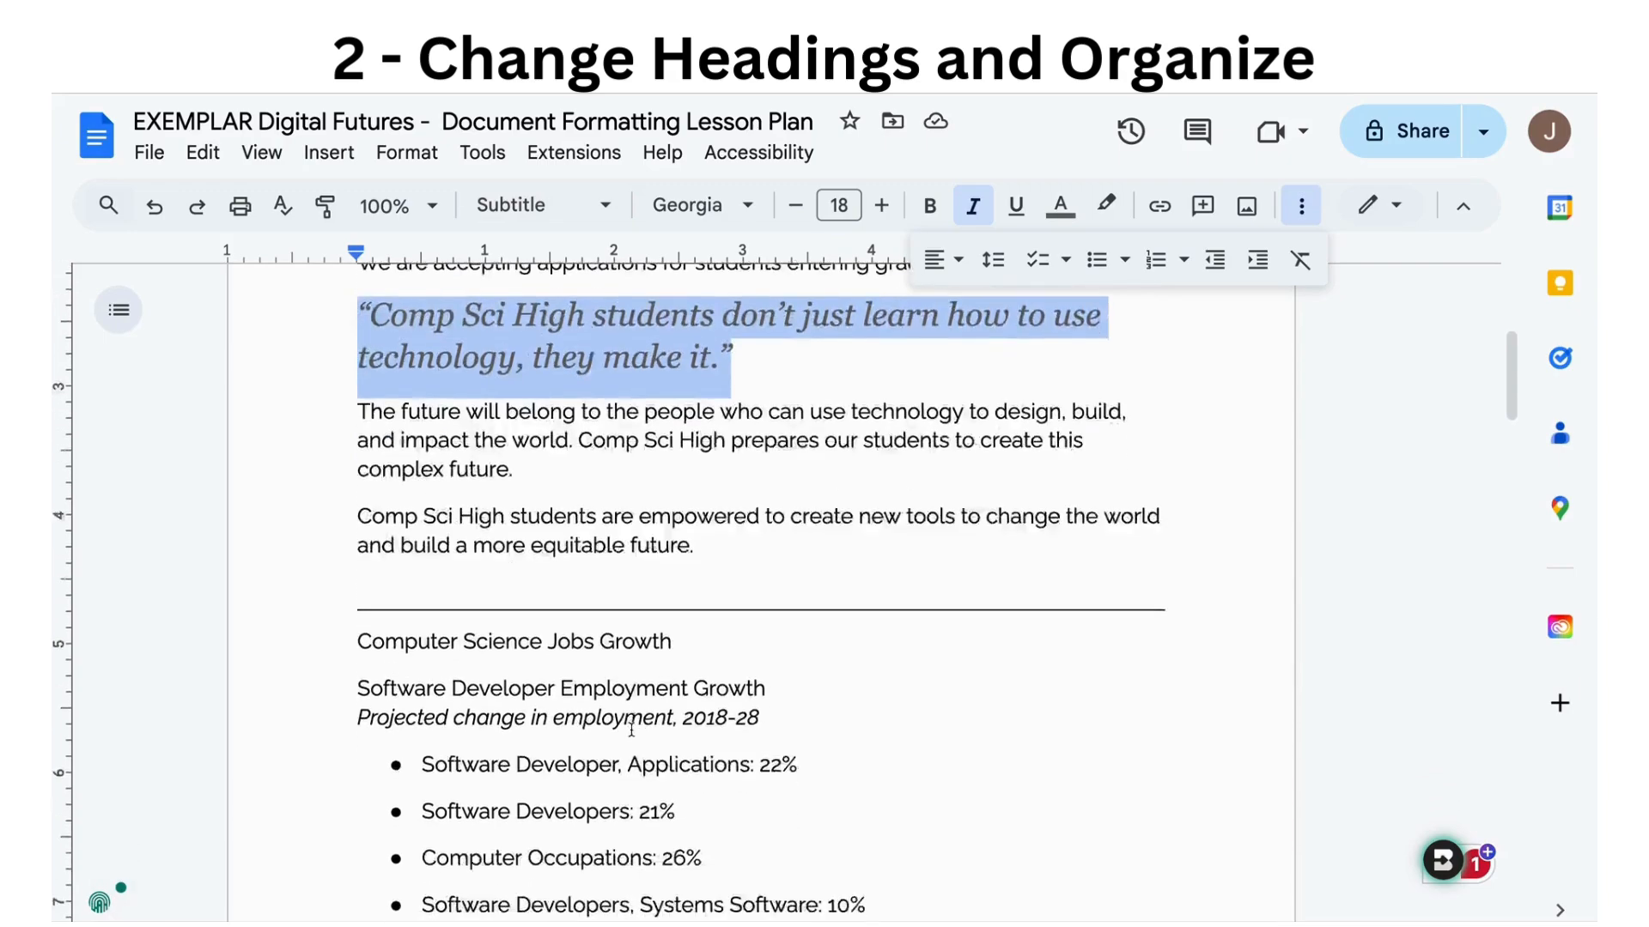
{"action": "left_click_drag", "start_coordinate": [674, 470], "coordinate": [319, 471]}
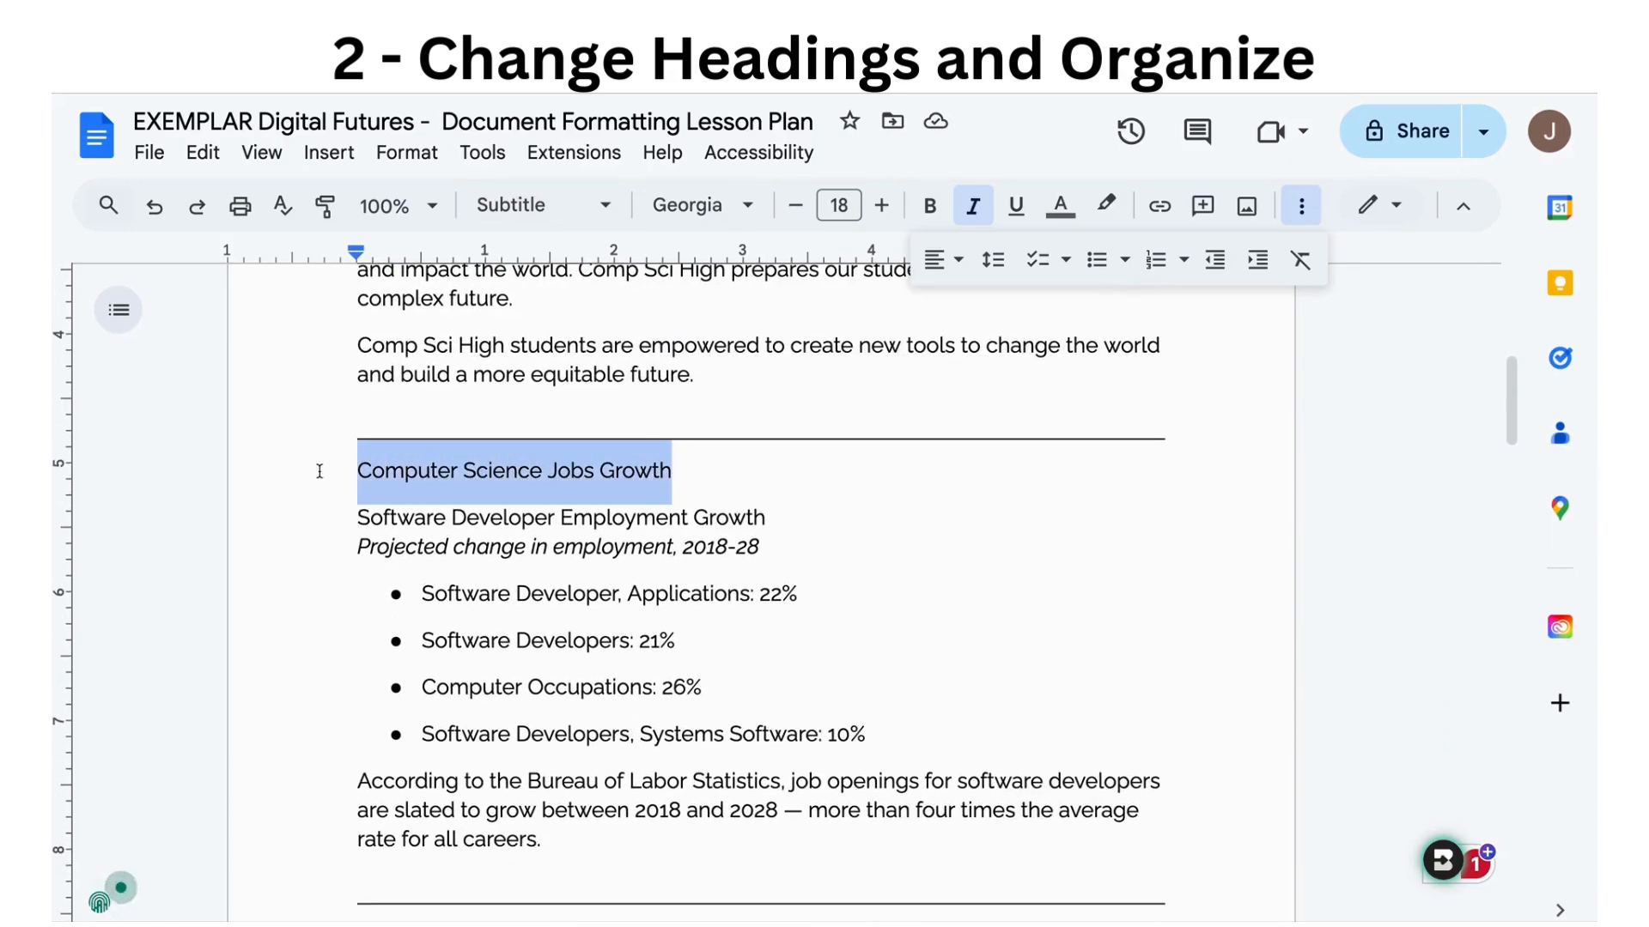
{"action": "scroll", "coordinate": [321, 474], "scroll_direction": "up", "scroll_amount": 4}
{"action": "scroll", "coordinate": [321, 465], "scroll_direction": "down", "scroll_amount": 3}
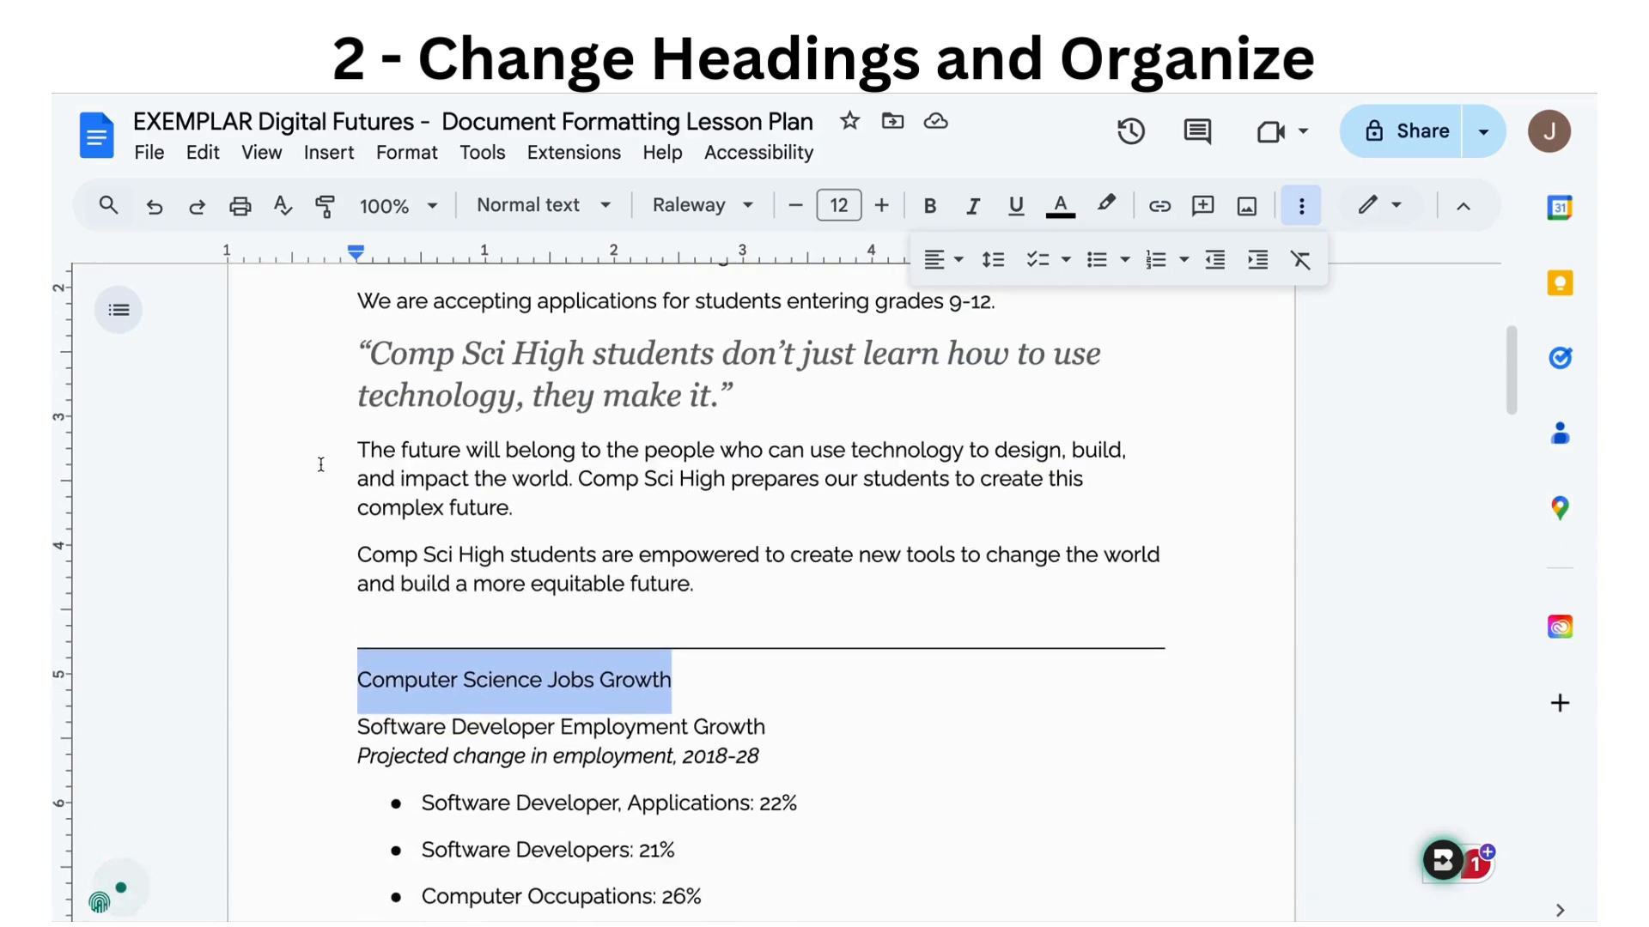
{"action": "left_click", "coordinate": [541, 205]}
{"action": "left_click", "coordinate": [545, 673]}
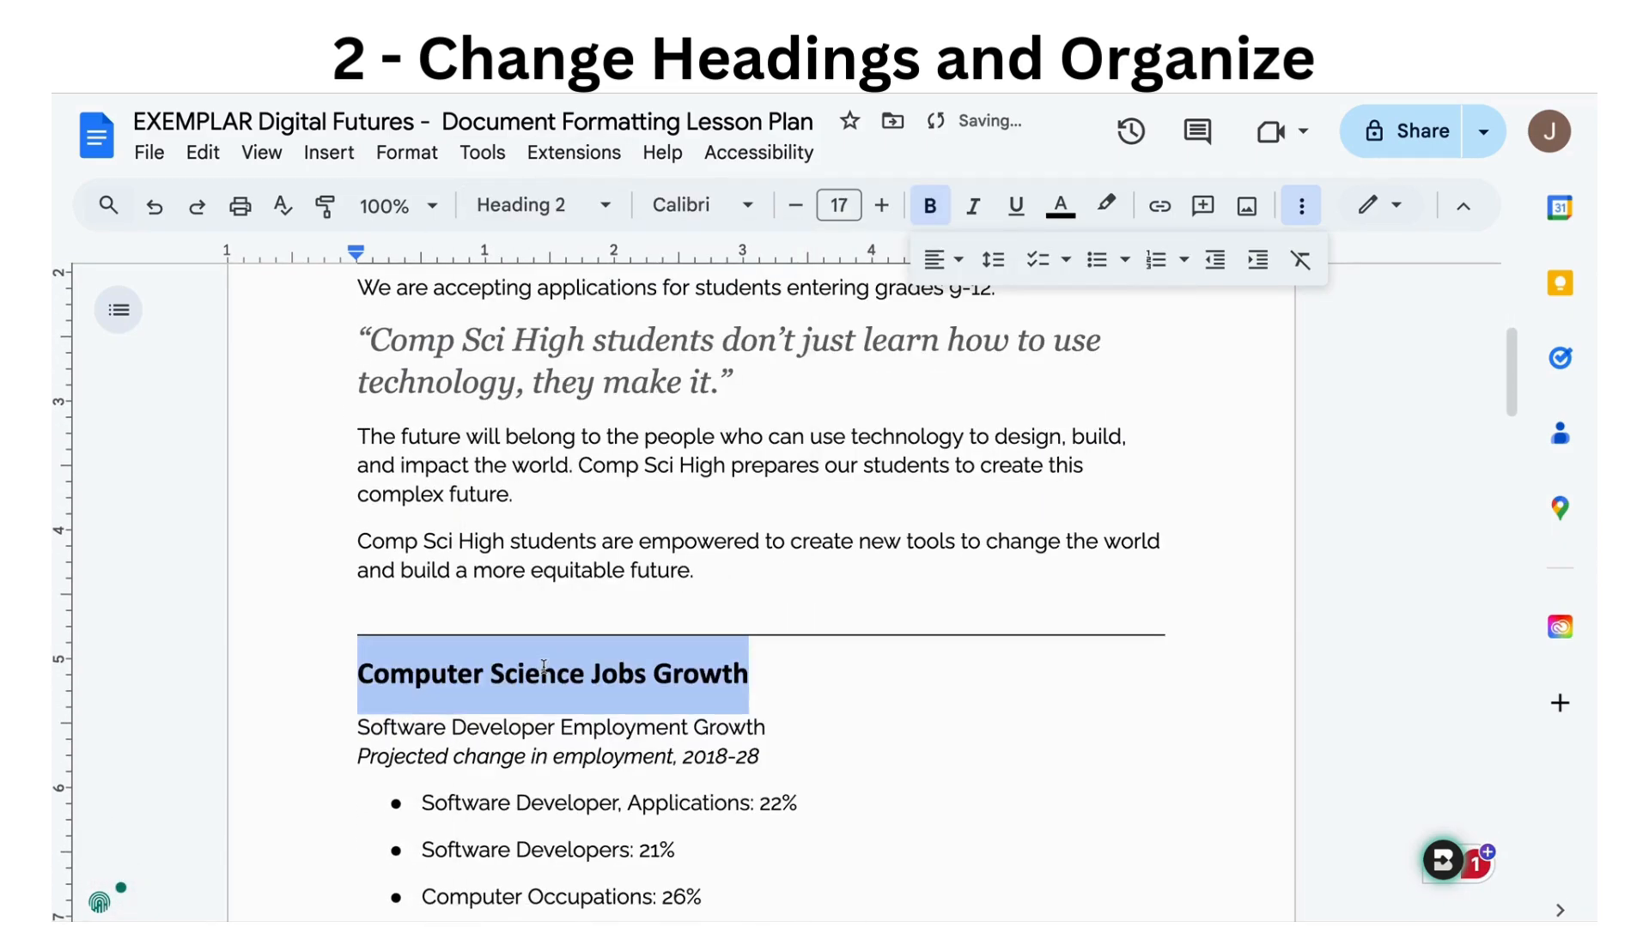
Split "Building Partnerships" from the text below it into its own paragraph and apply the Heading 2 style to it.
{"action": "scroll", "coordinate": [544, 674], "scroll_direction": "down", "scroll_amount": 6}
{"action": "left_click", "coordinate": [570, 720]}
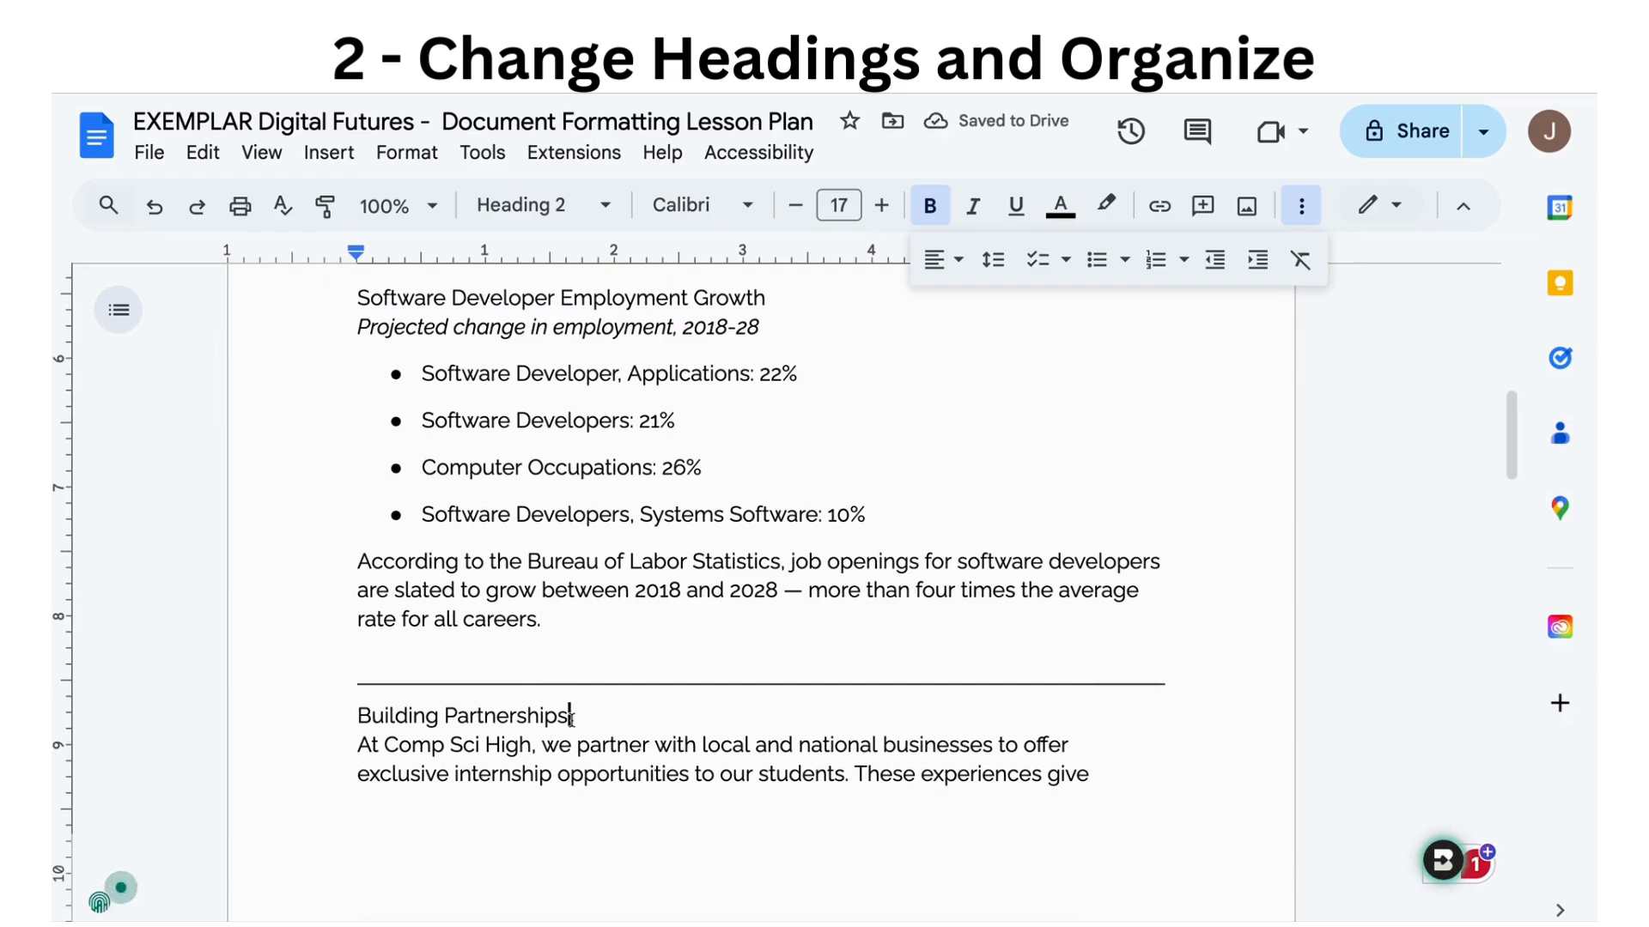
{"action": "left_click", "coordinate": [351, 743]}
{"action": "key", "text": "BackSpace"}
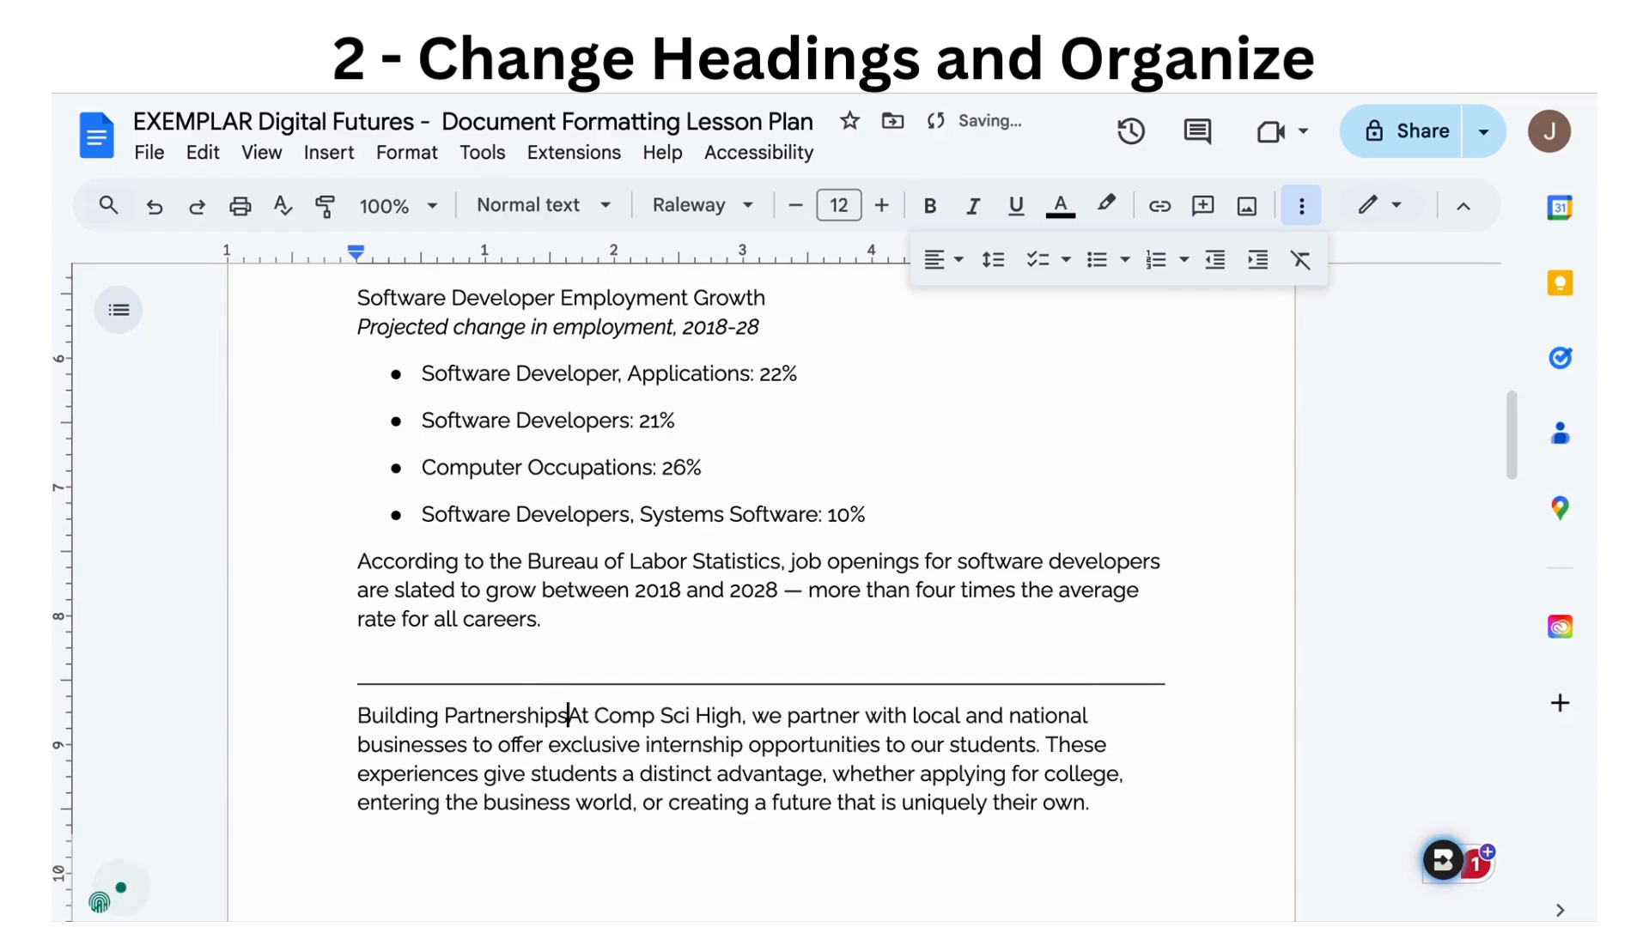
{"action": "key", "text": "Return"}
{"action": "left_click_drag", "start_coordinate": [575, 719], "coordinate": [353, 720]}
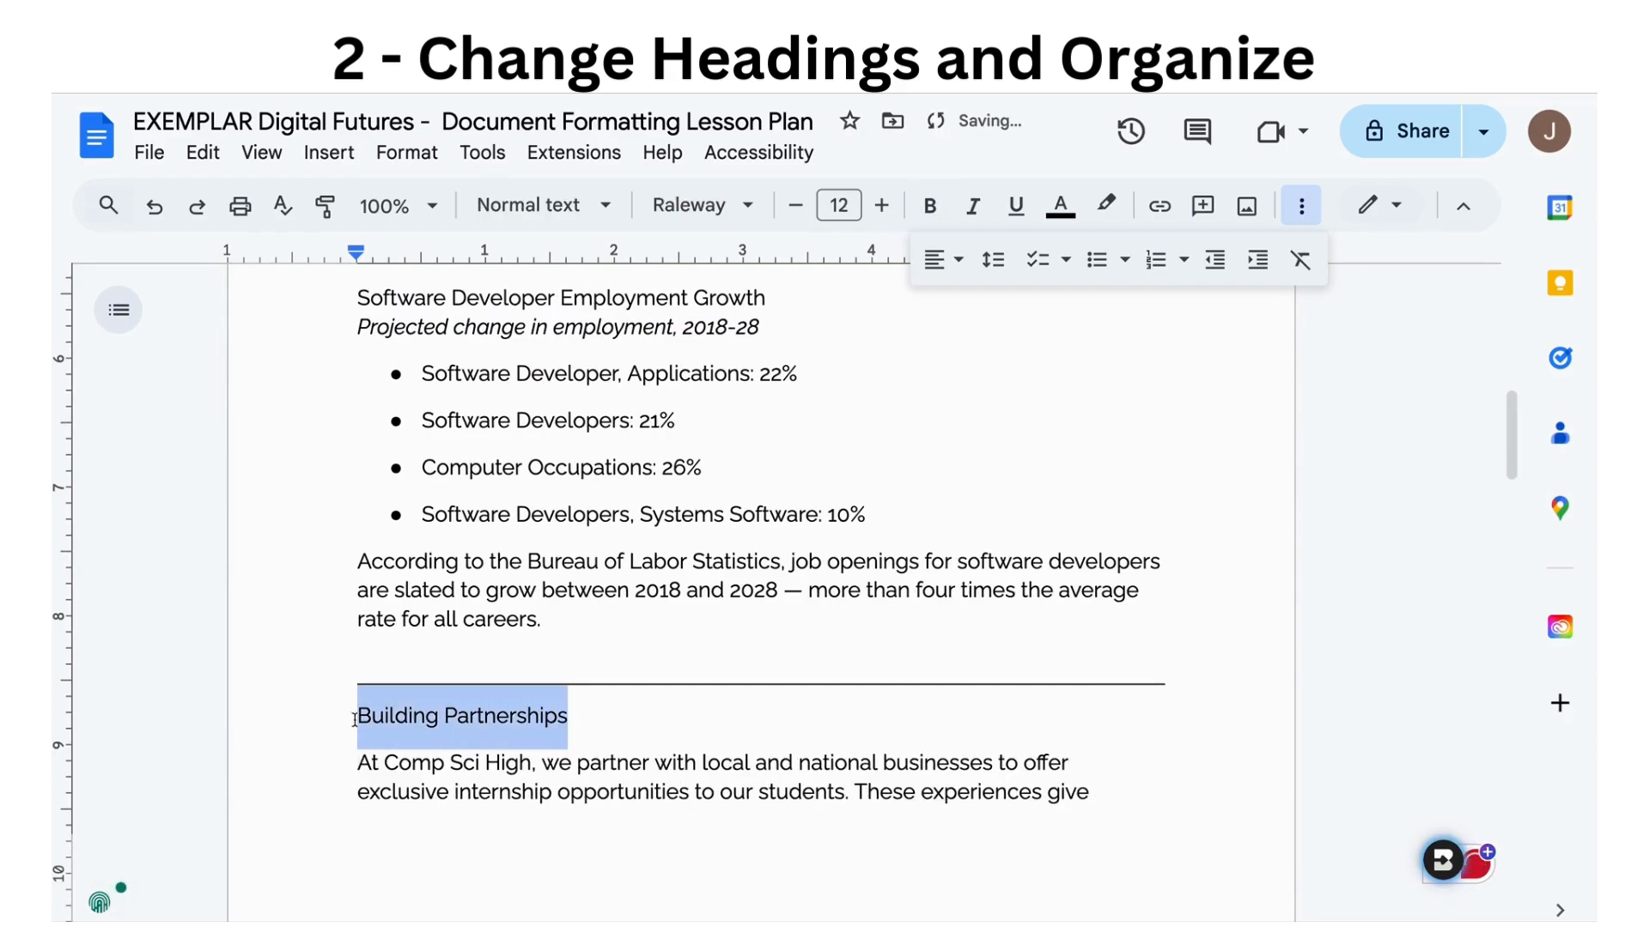
{"action": "left_click", "coordinate": [520, 206]}
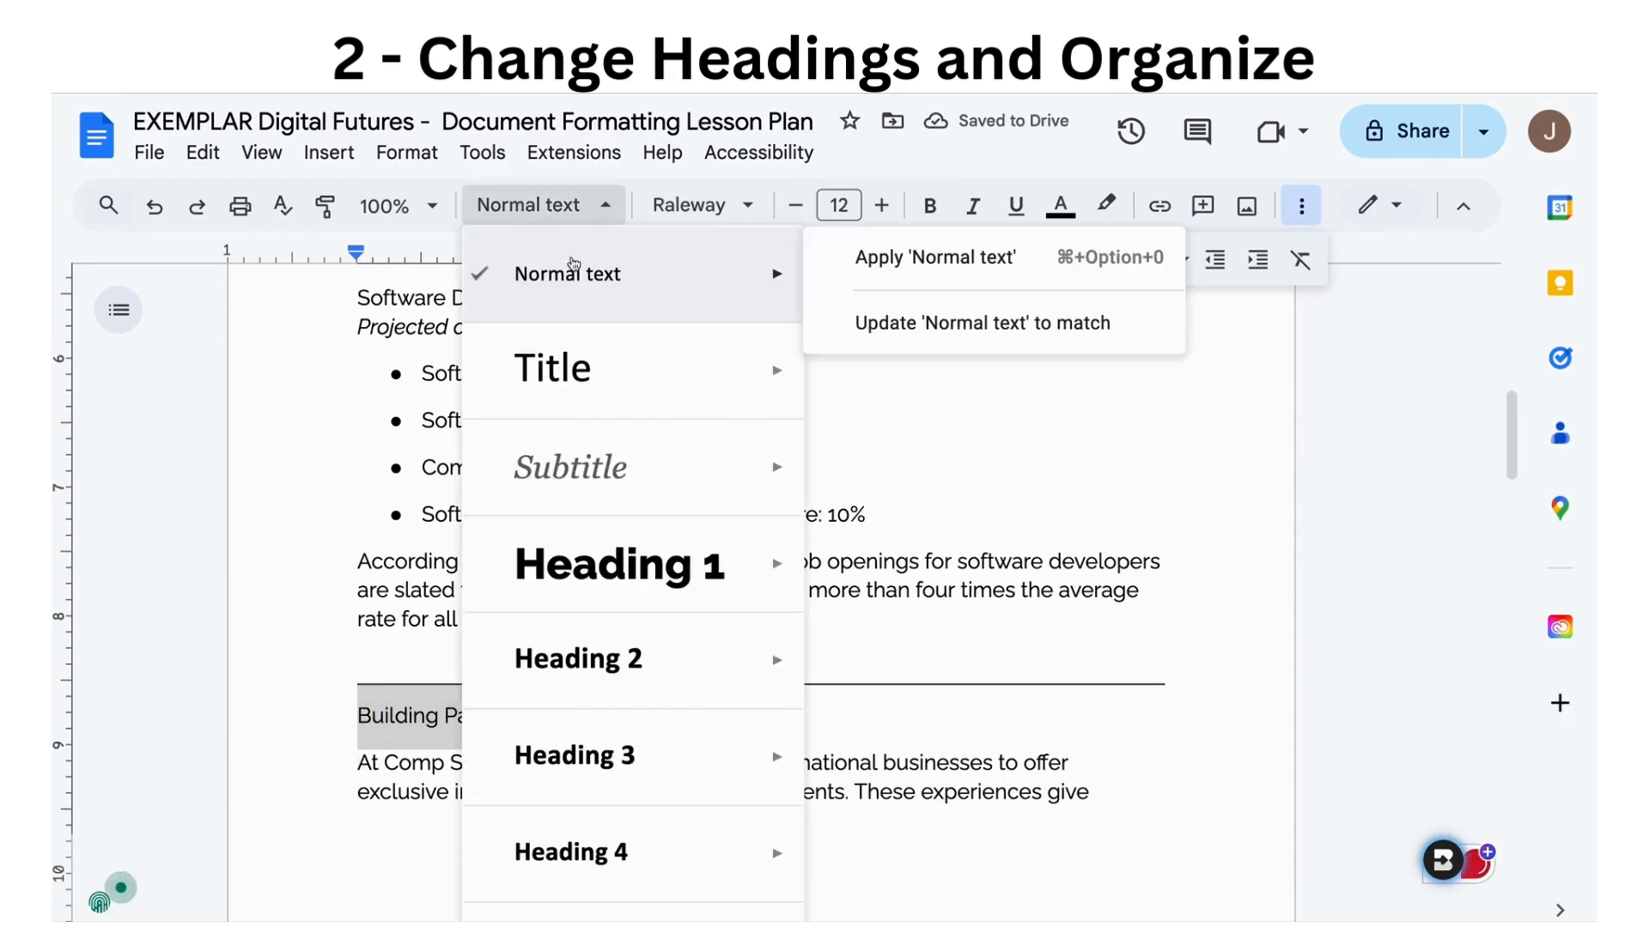
{"action": "left_click", "coordinate": [627, 655]}
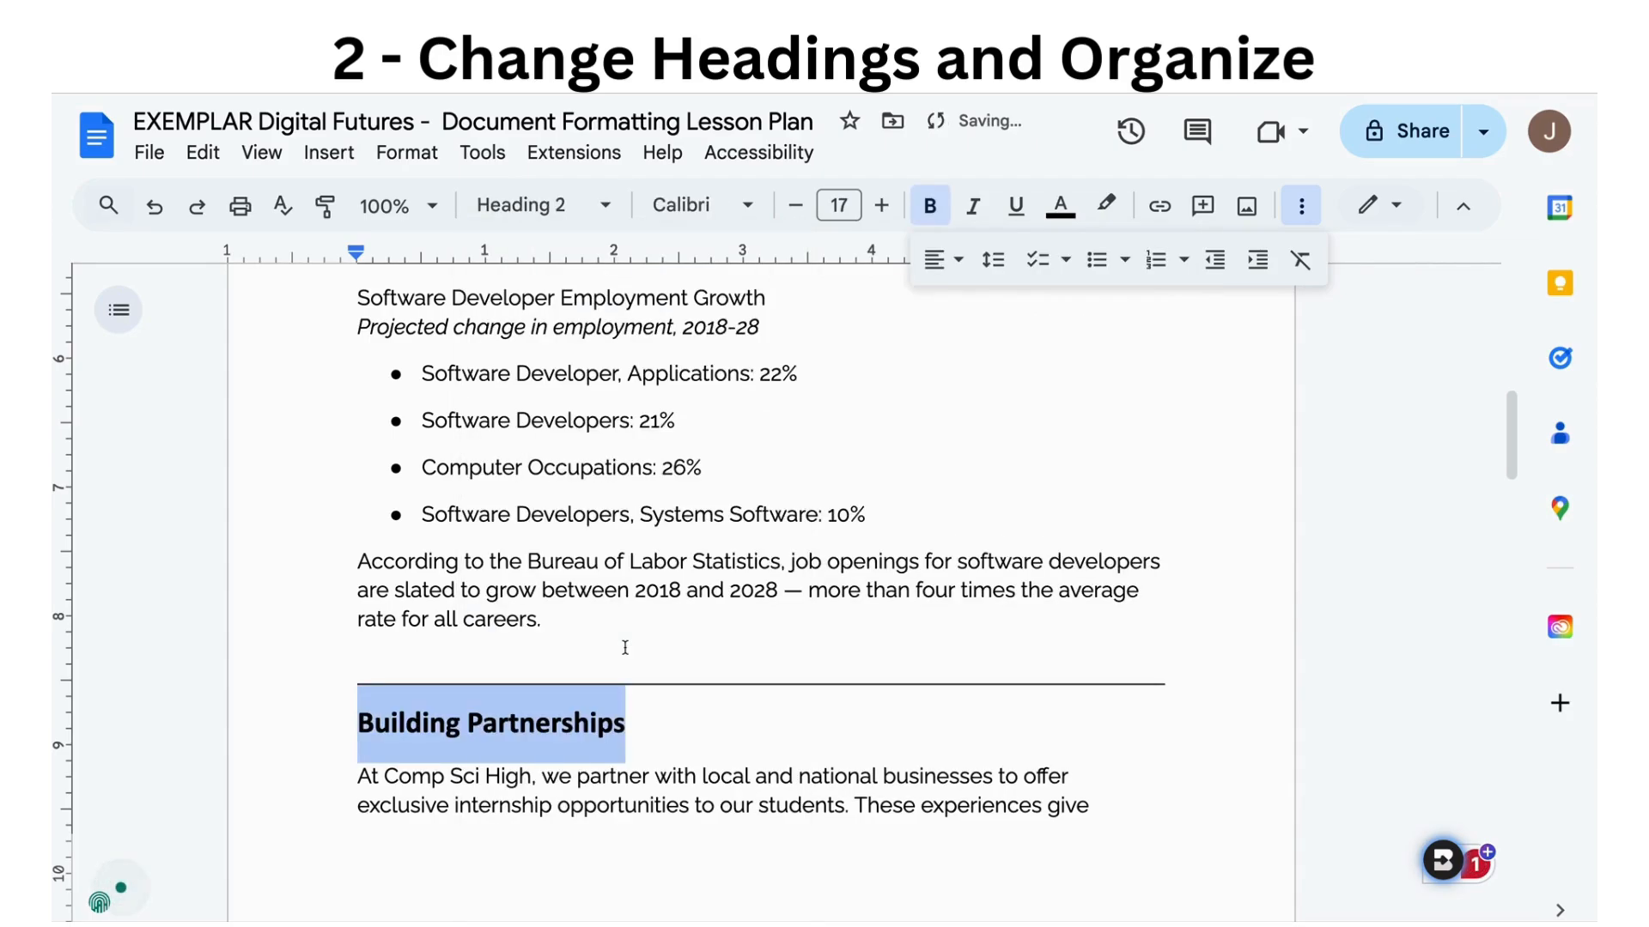
Split "Comprehensive Education" from the text below it into its own paragraph and apply the Heading 2 style to it.
{"action": "scroll", "coordinate": [625, 647], "scroll_direction": "down", "scroll_amount": 5}
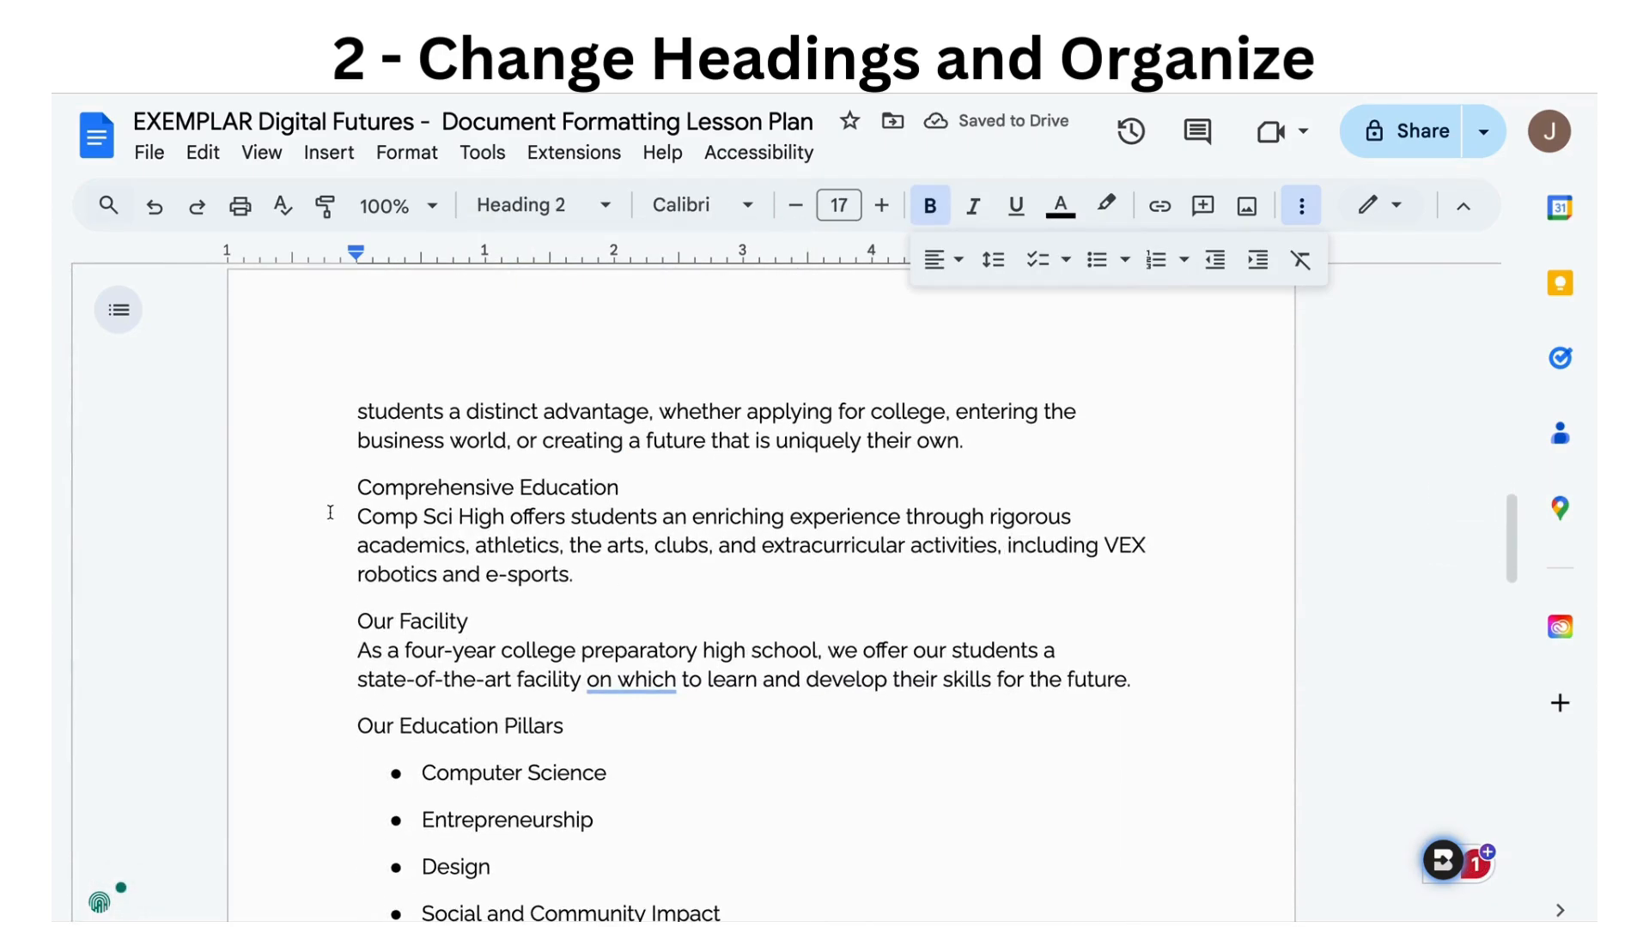
{"action": "left_click", "coordinate": [348, 519]}
{"action": "key", "text": "BackSpace"}
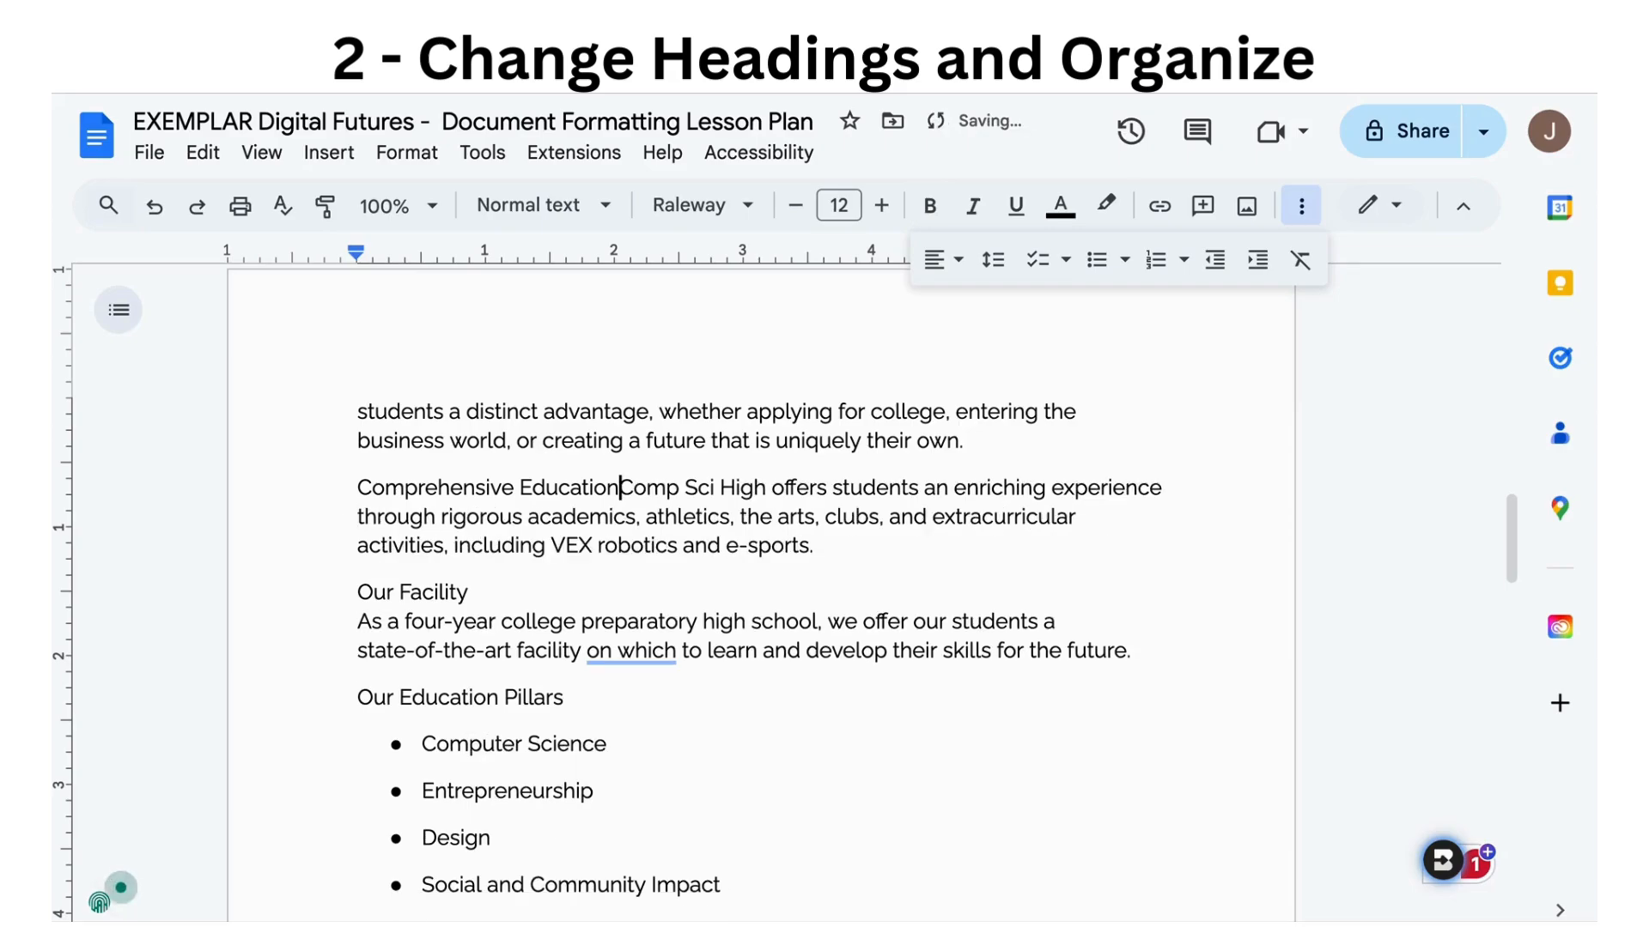
{"action": "type", "text": "\\"}
{"action": "key", "text": "BackSpace"}
{"action": "key", "text": "Return"}
{"action": "left_click_drag", "start_coordinate": [685, 482], "coordinate": [287, 486]}
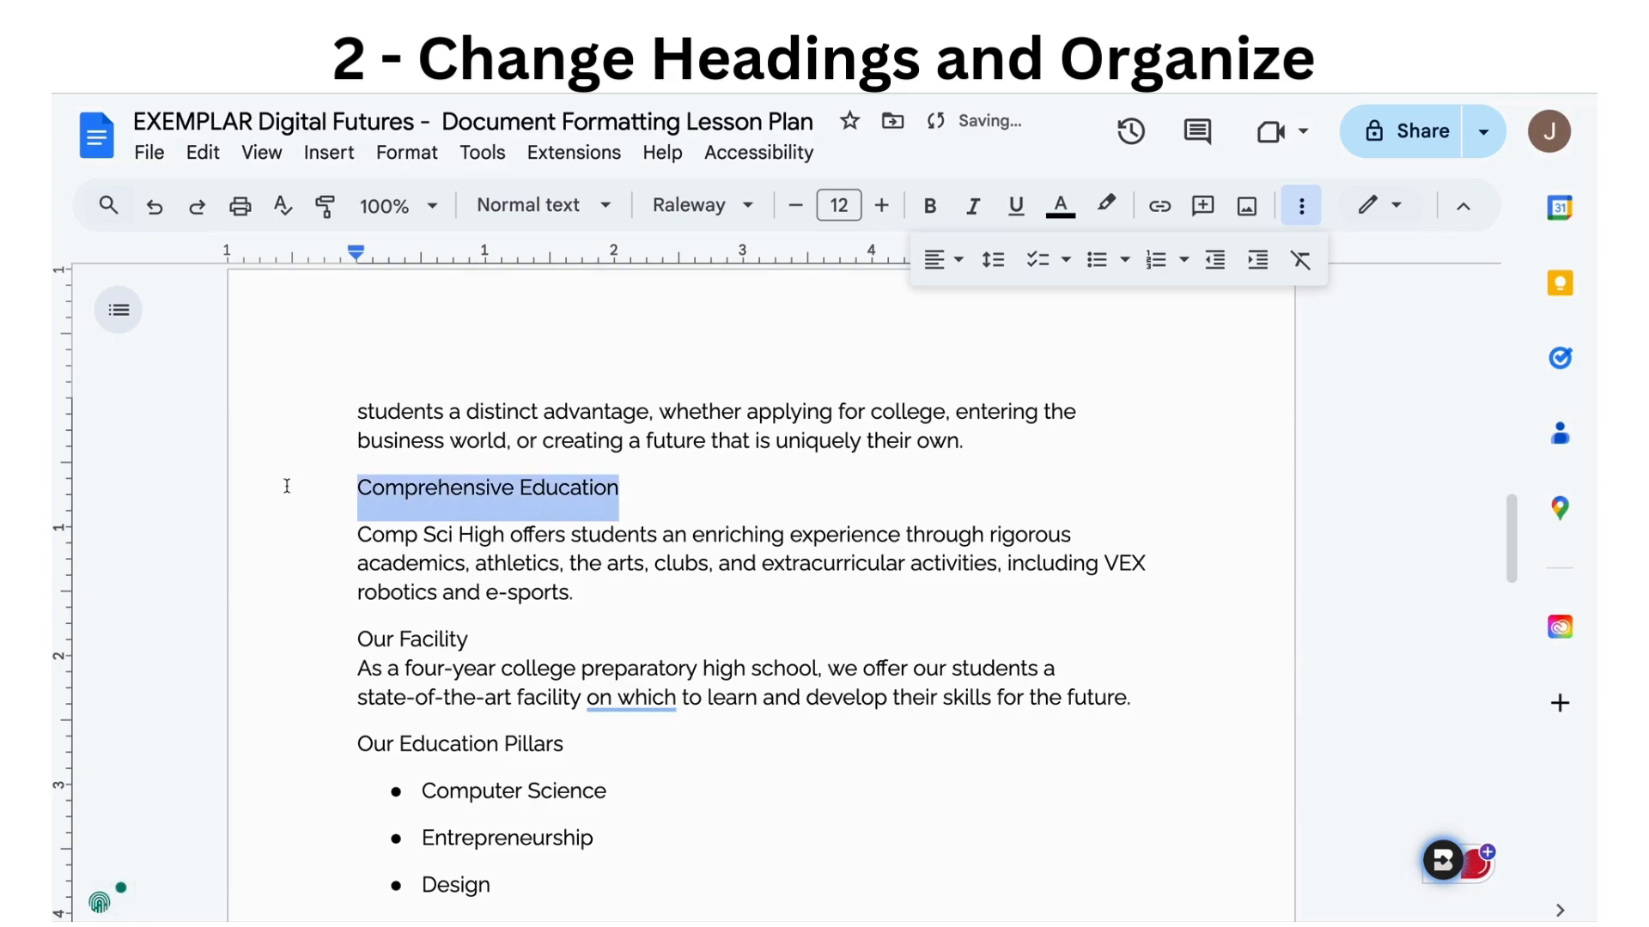
{"action": "left_click", "coordinate": [473, 211]}
{"action": "left_click", "coordinate": [578, 639]}
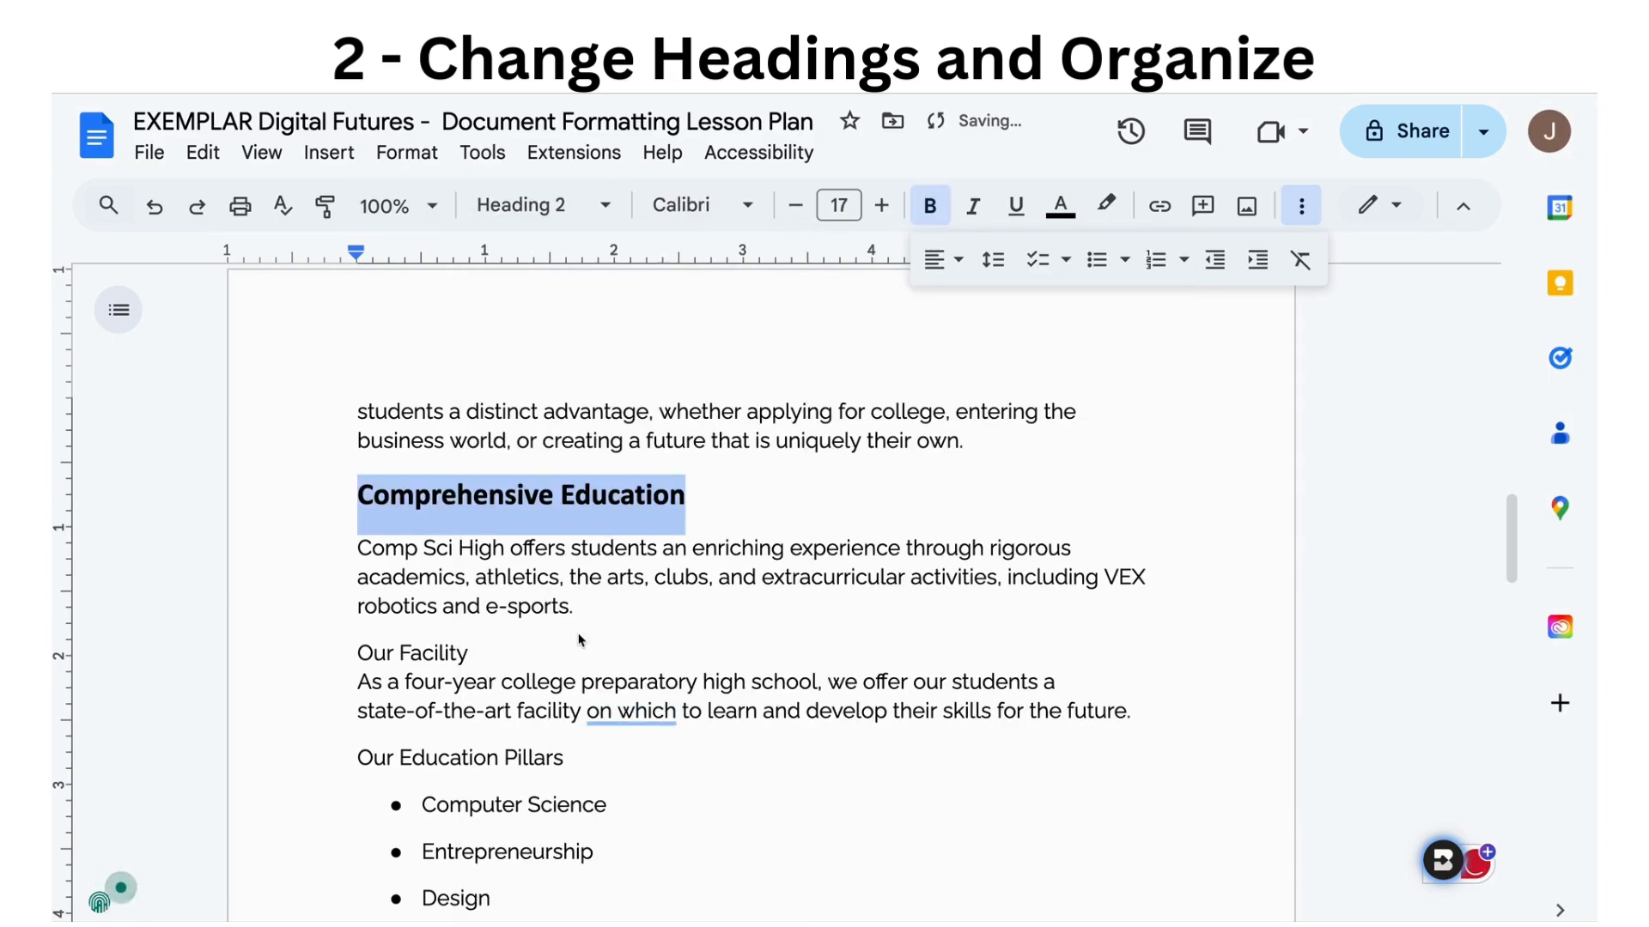
Split "Our Facility" from the text below it into its own paragraph and apply the Heading 2 style to it.
{"action": "scroll", "coordinate": [578, 633], "scroll_direction": "down", "scroll_amount": 1}
{"action": "scroll", "coordinate": [578, 633], "scroll_direction": "down", "scroll_amount": 2}
{"action": "left_click", "coordinate": [512, 467]}
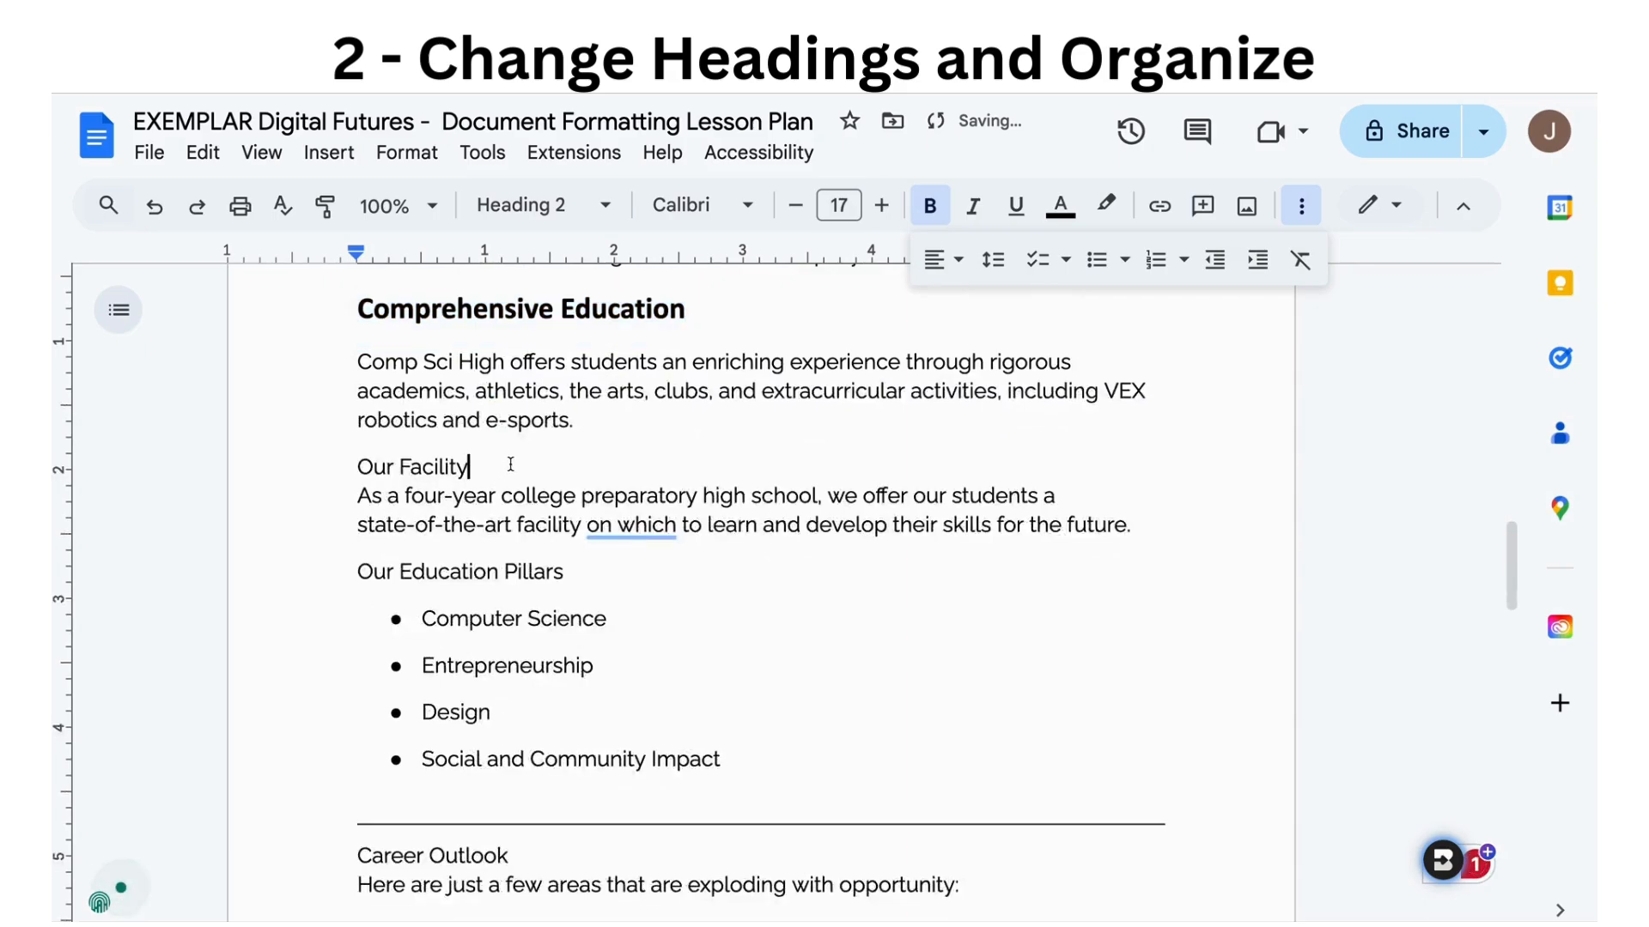
{"action": "key", "text": "Return"}
{"action": "key", "text": "Down"}
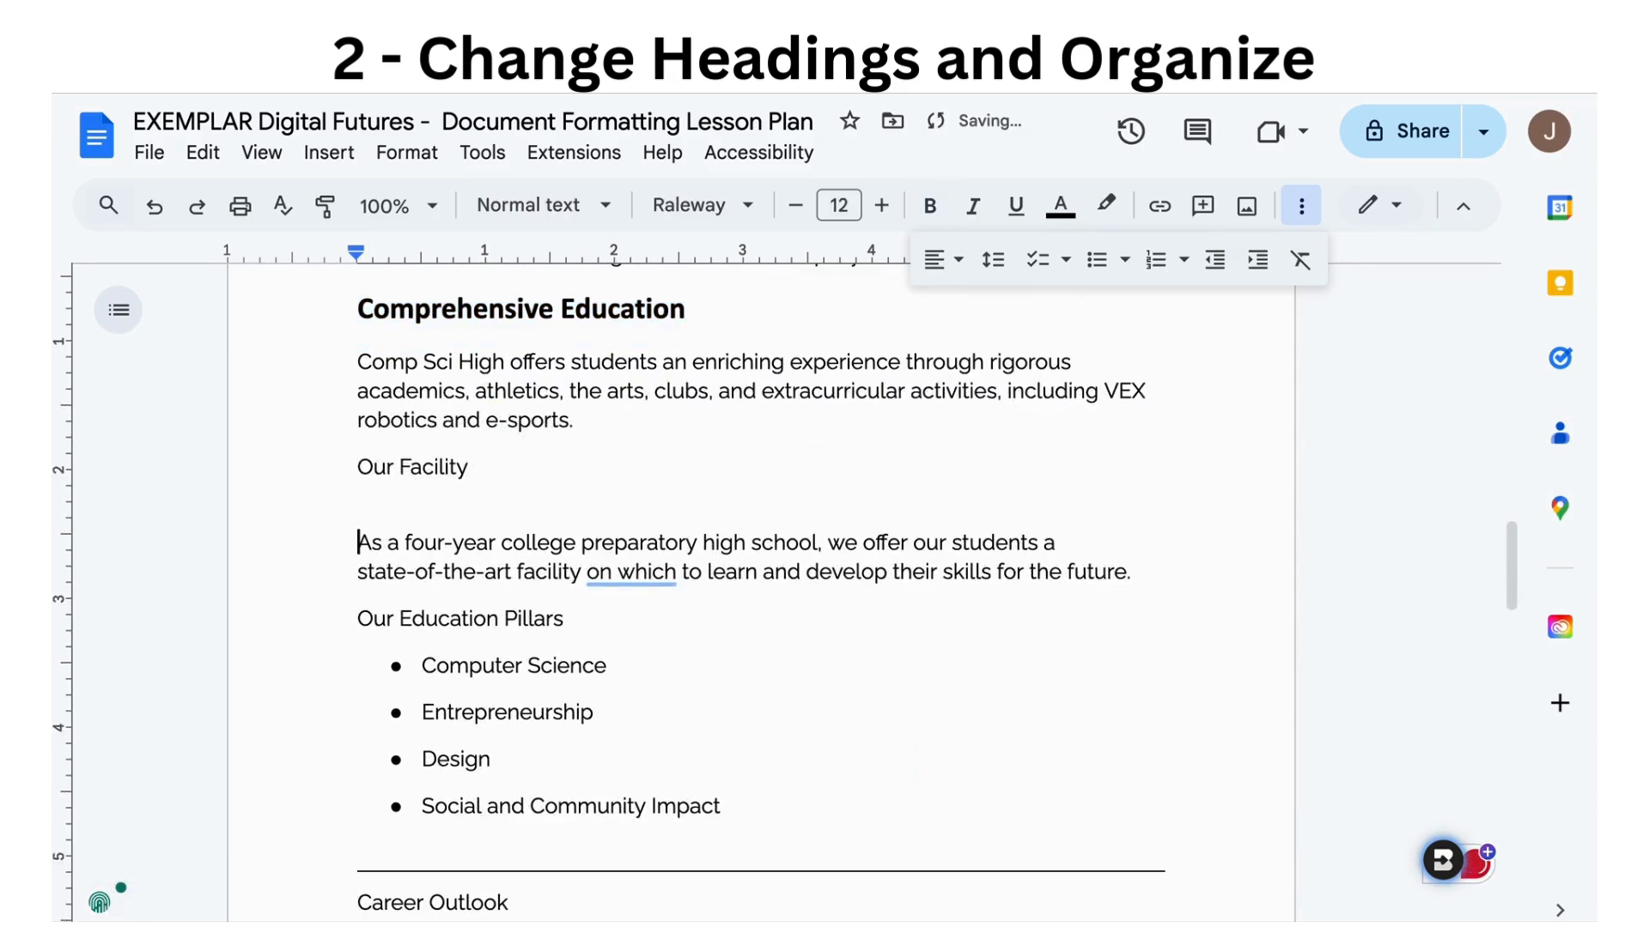
{"action": "key", "text": "BackSpace"}
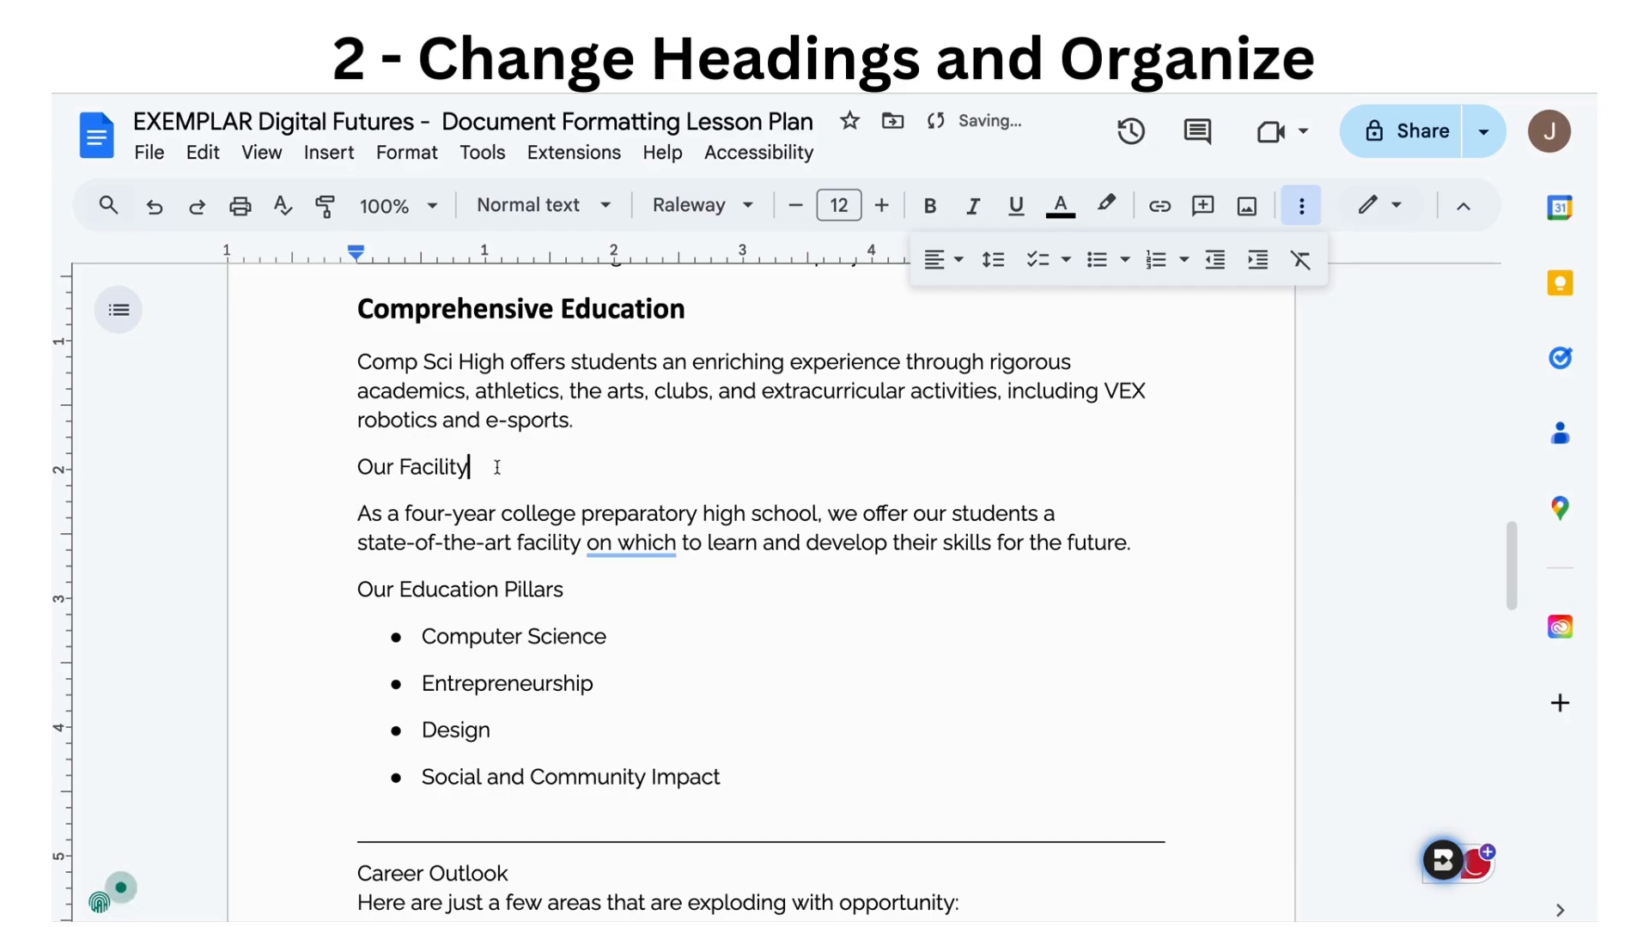
{"action": "left_click_drag", "start_coordinate": [497, 468], "coordinate": [301, 467]}
{"action": "left_click", "coordinate": [541, 205]}
{"action": "mouse_move", "coordinate": [615, 707]}
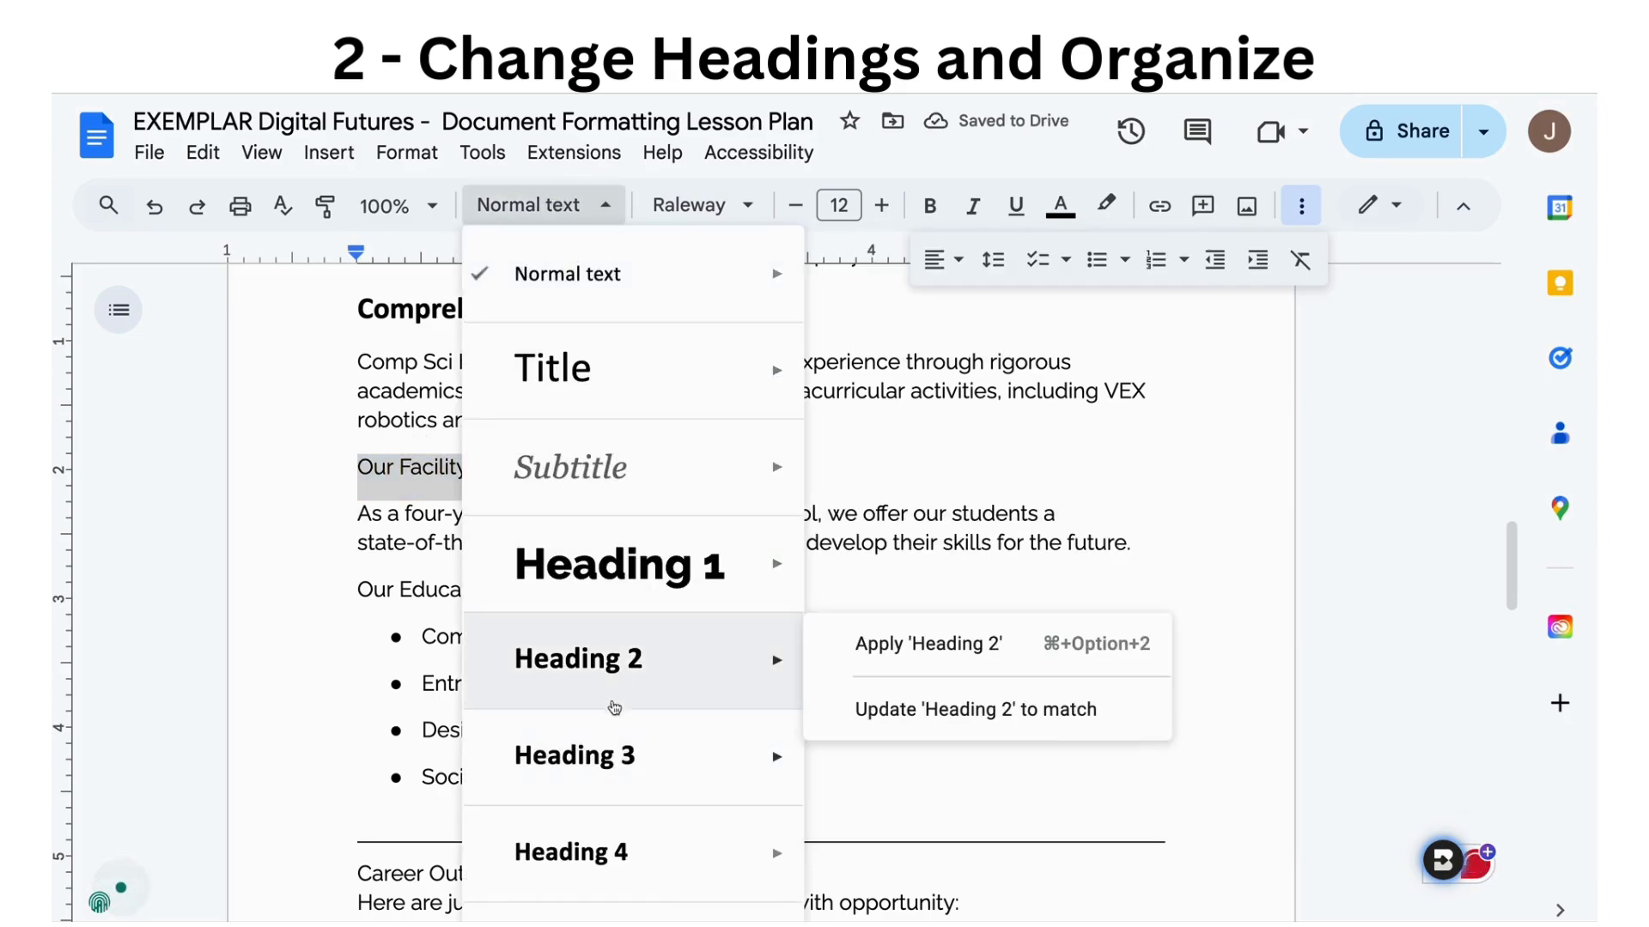
{"action": "left_click", "coordinate": [620, 668]}
Apply the Heading 2 style to the line "Our Education Pillars" above the bulleted list.
{"action": "scroll", "coordinate": [620, 668], "scroll_direction": "down", "scroll_amount": 3}
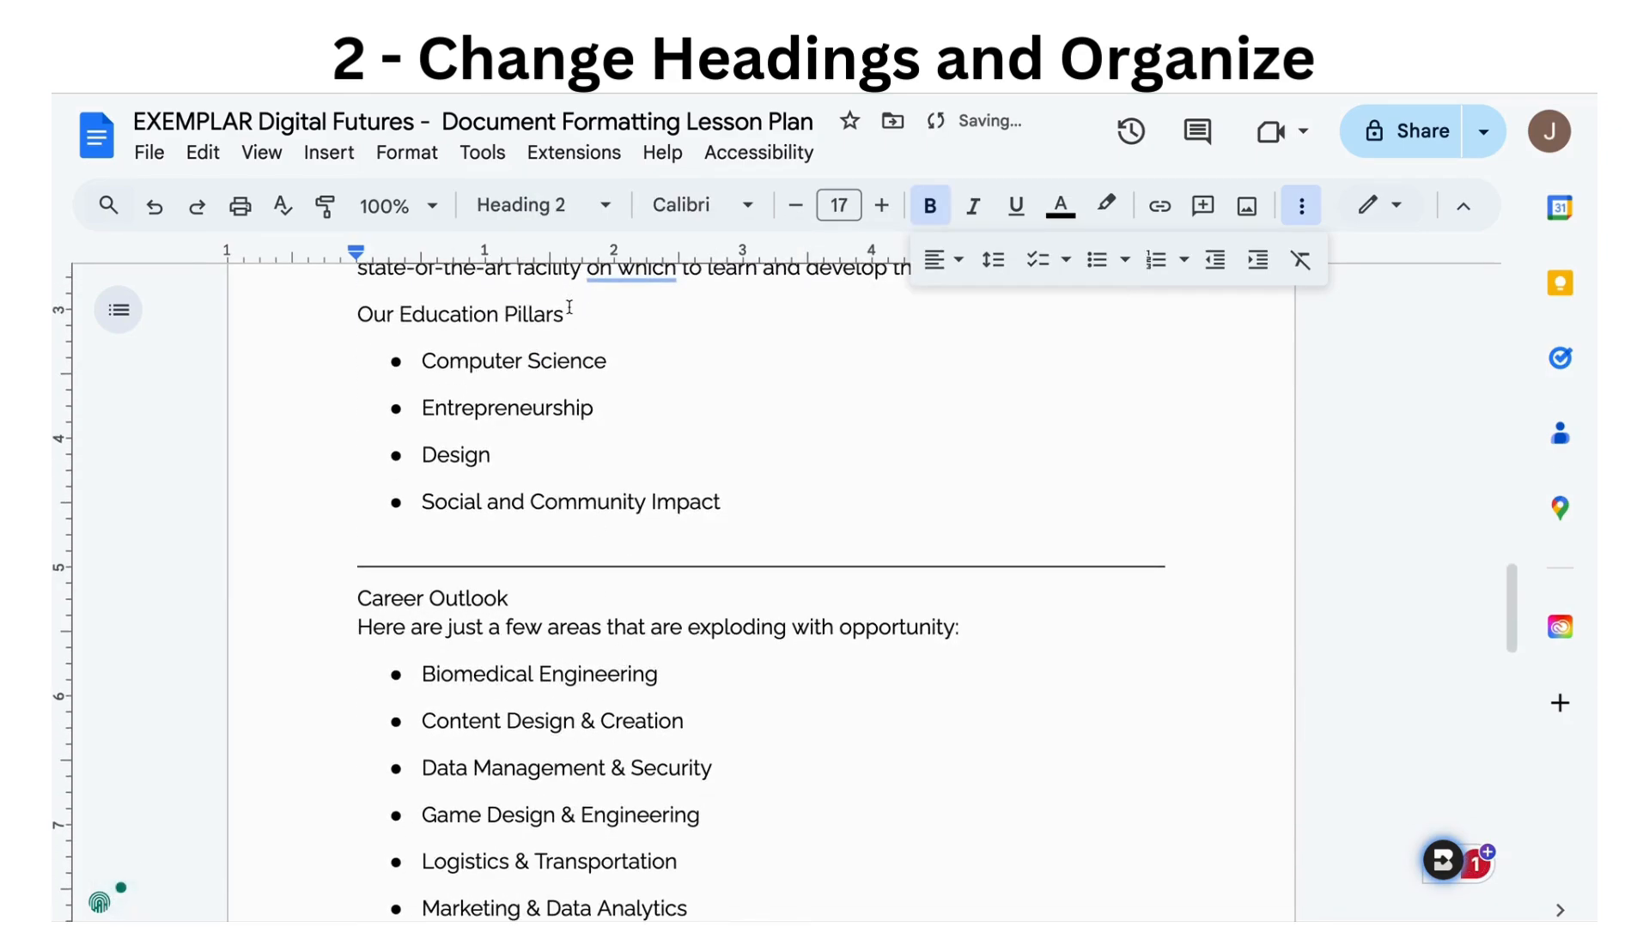
{"action": "left_click_drag", "start_coordinate": [569, 323], "coordinate": [356, 316]}
{"action": "left_click", "coordinate": [541, 205]}
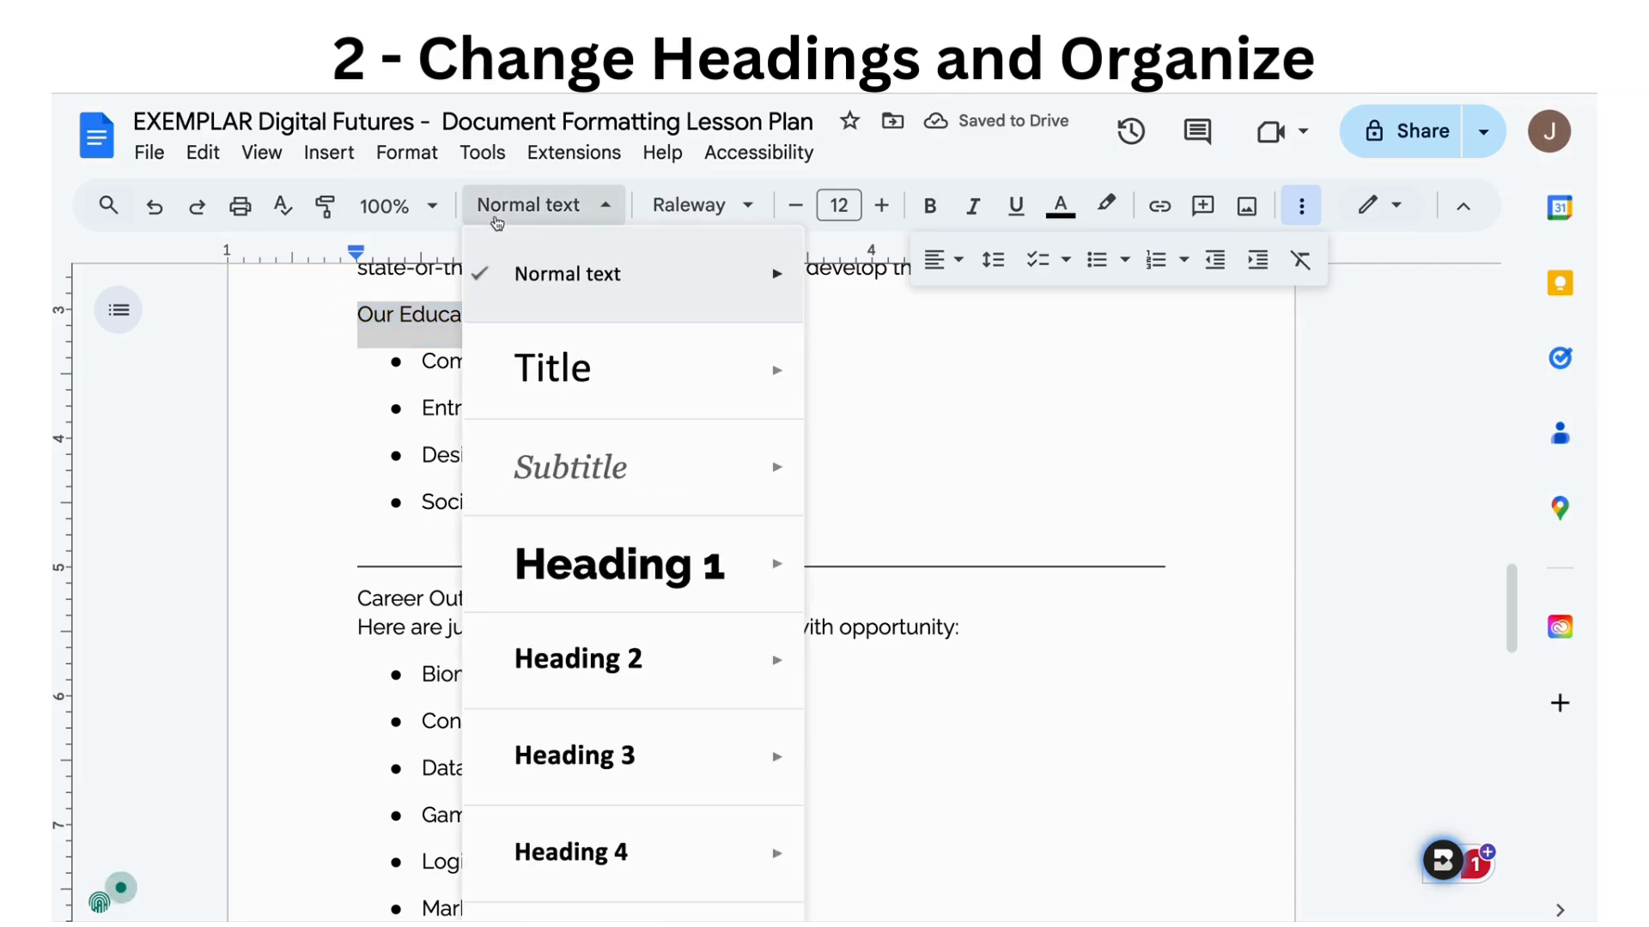
{"action": "left_click", "coordinate": [586, 673]}
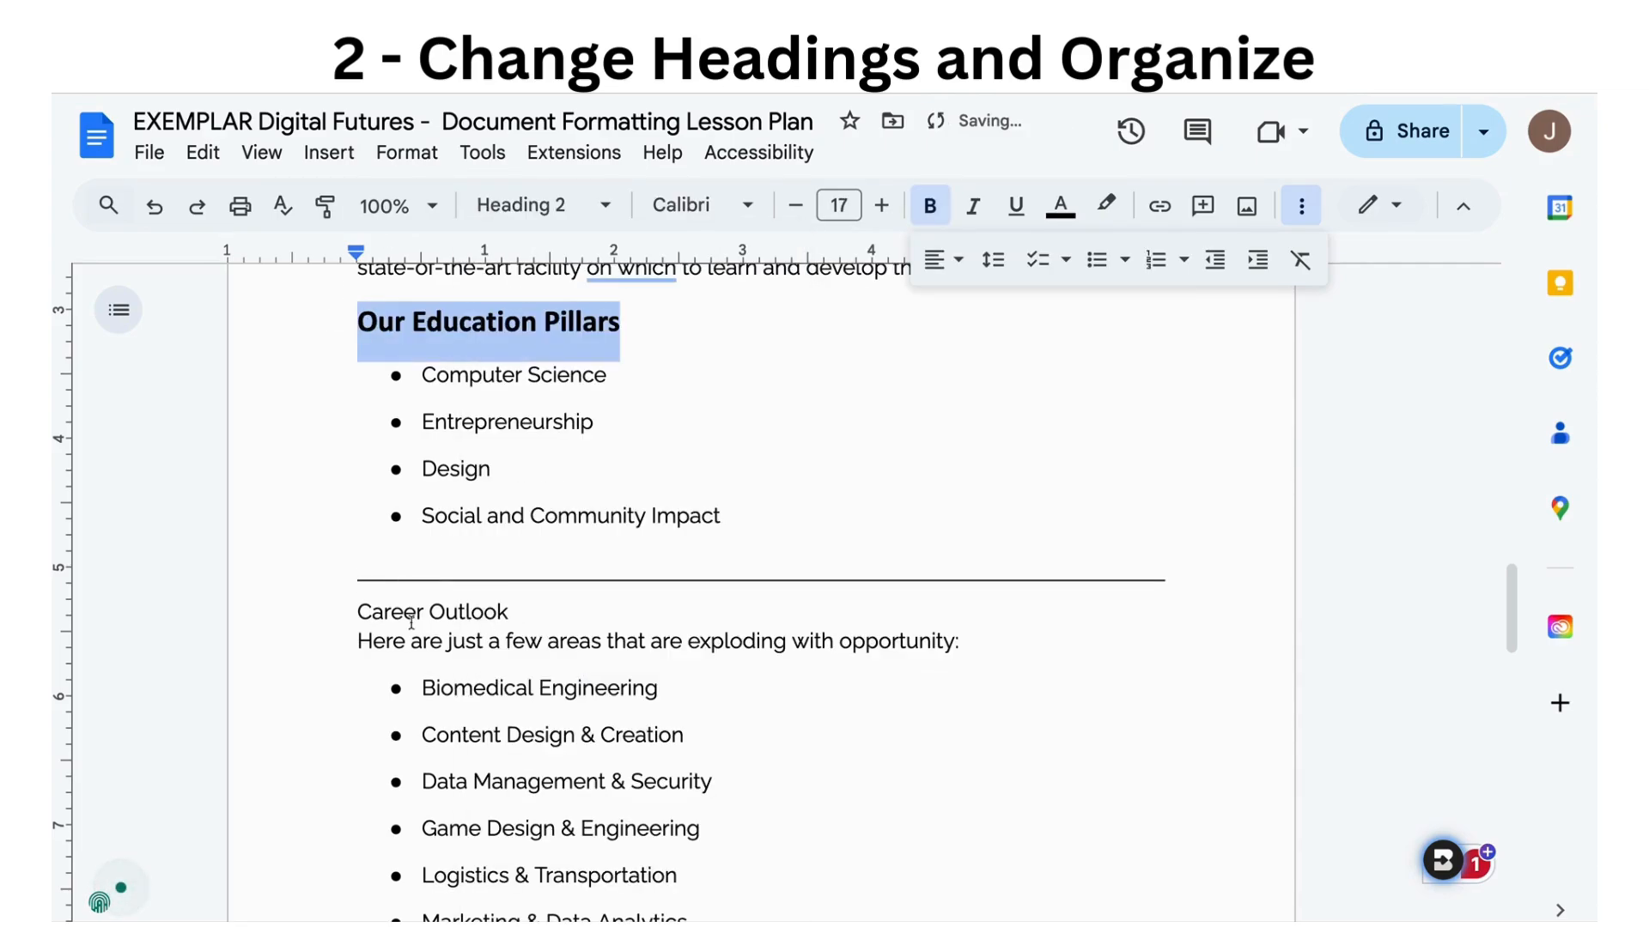
Split "Career Outlook" from the text below it into its own paragraph and apply the Heading 2 style to it.
{"action": "left_click", "coordinate": [358, 640]}
{"action": "key", "text": "BackSpace"}
{"action": "key", "text": "Return"}
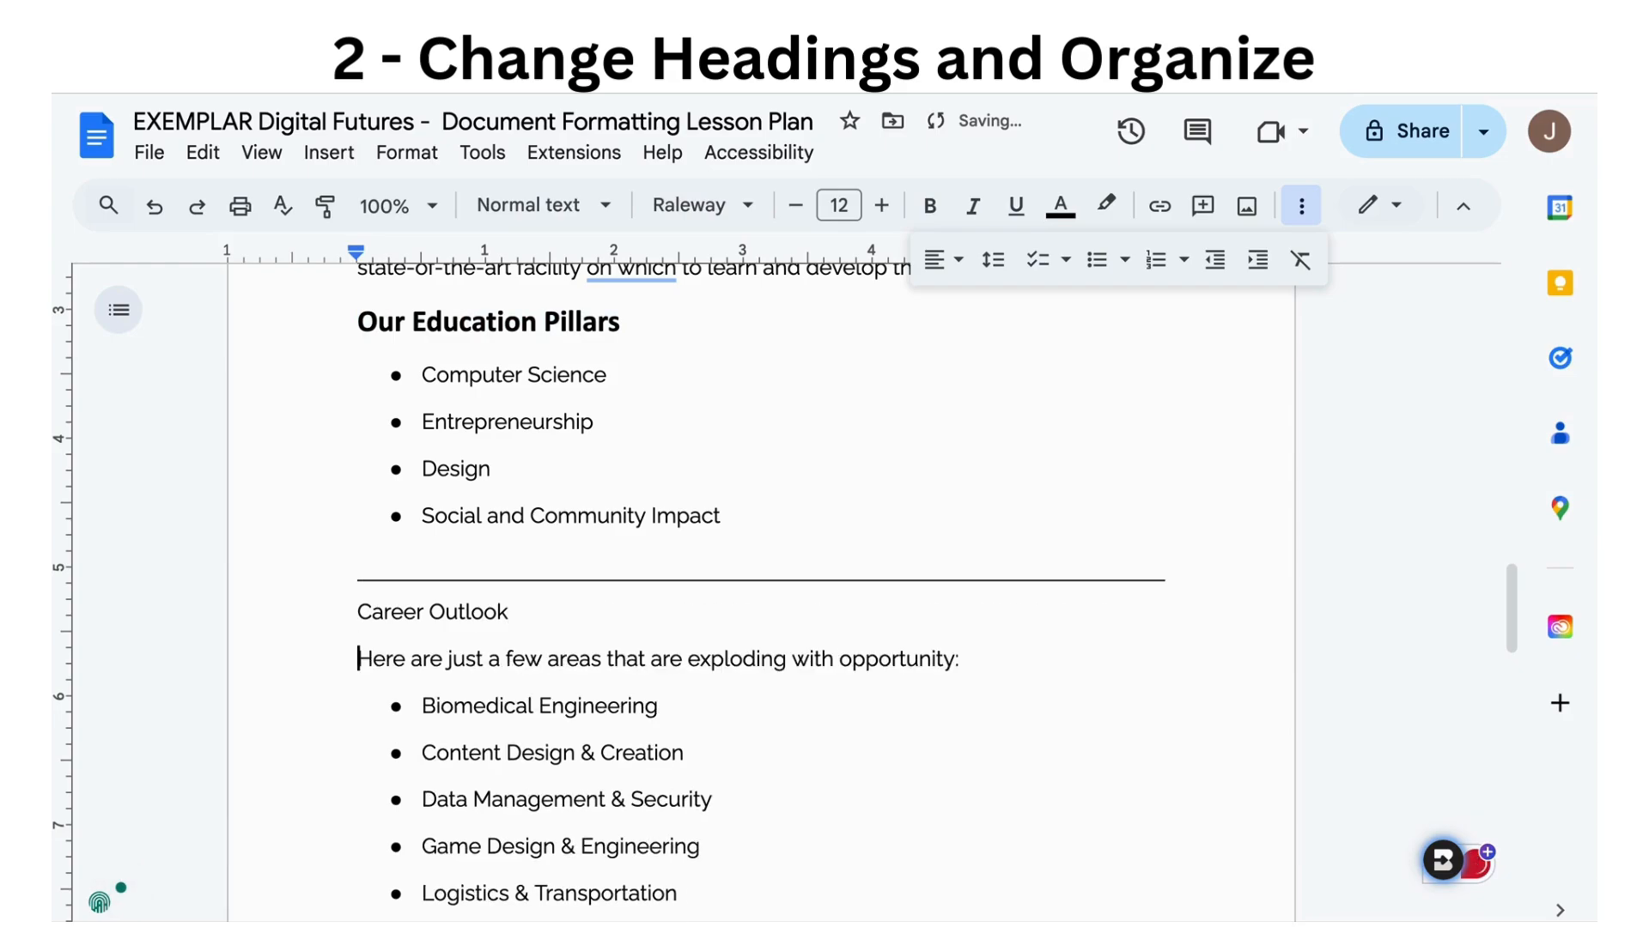
{"action": "left_click_drag", "start_coordinate": [516, 623], "coordinate": [349, 618]}
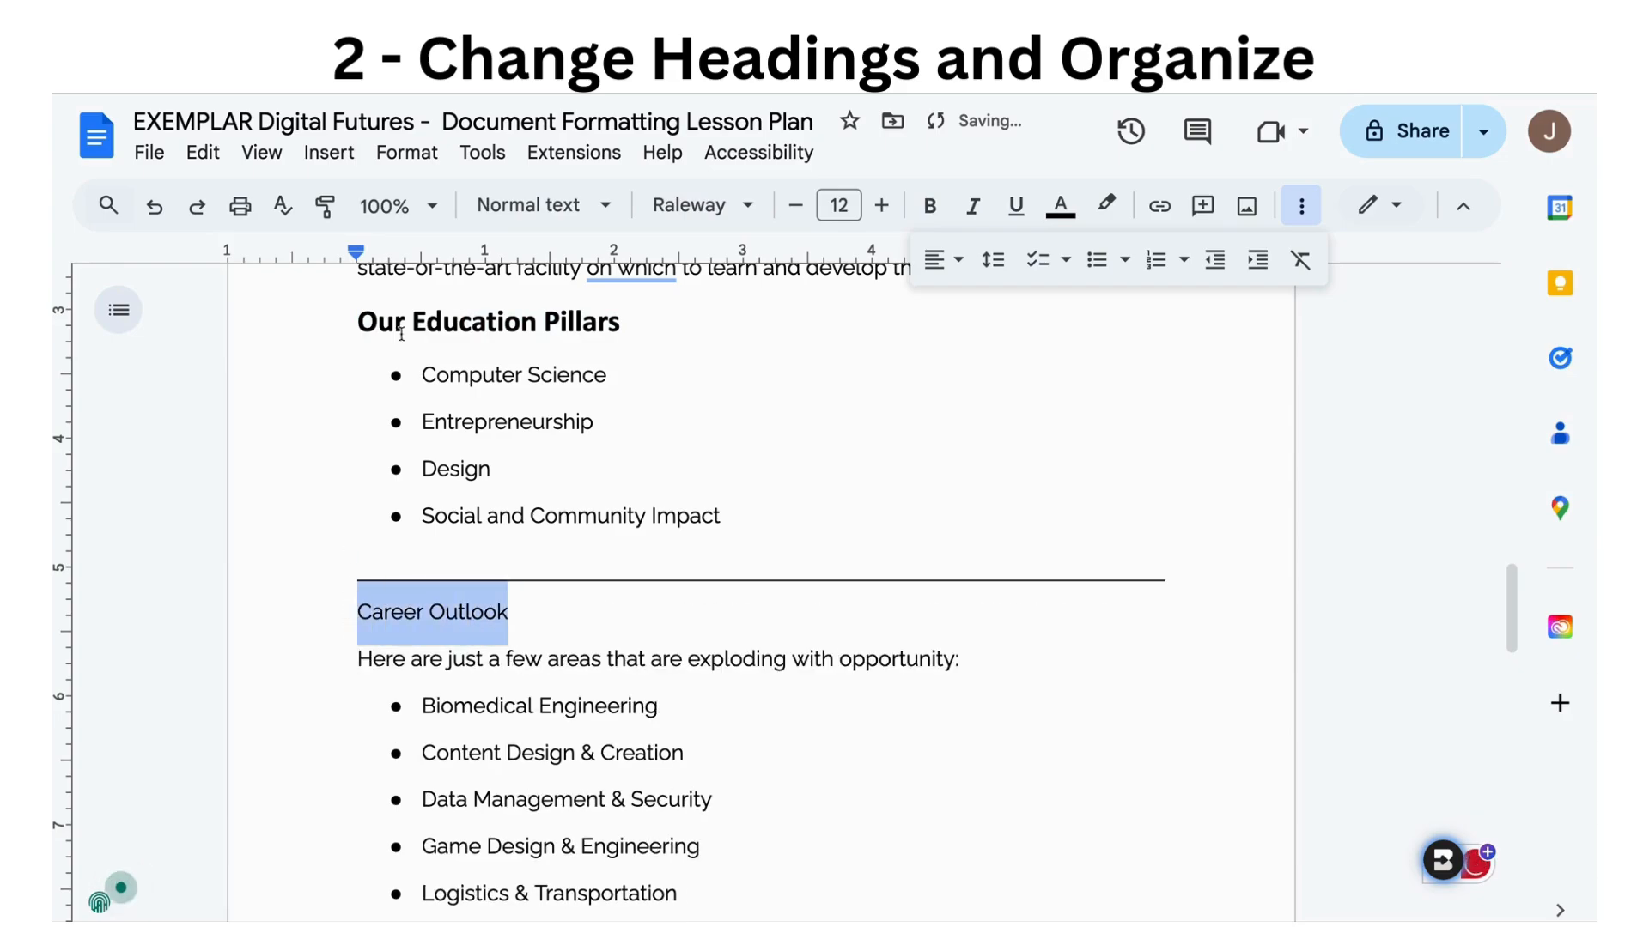
{"action": "left_click", "coordinate": [541, 205]}
{"action": "left_click", "coordinate": [592, 653]}
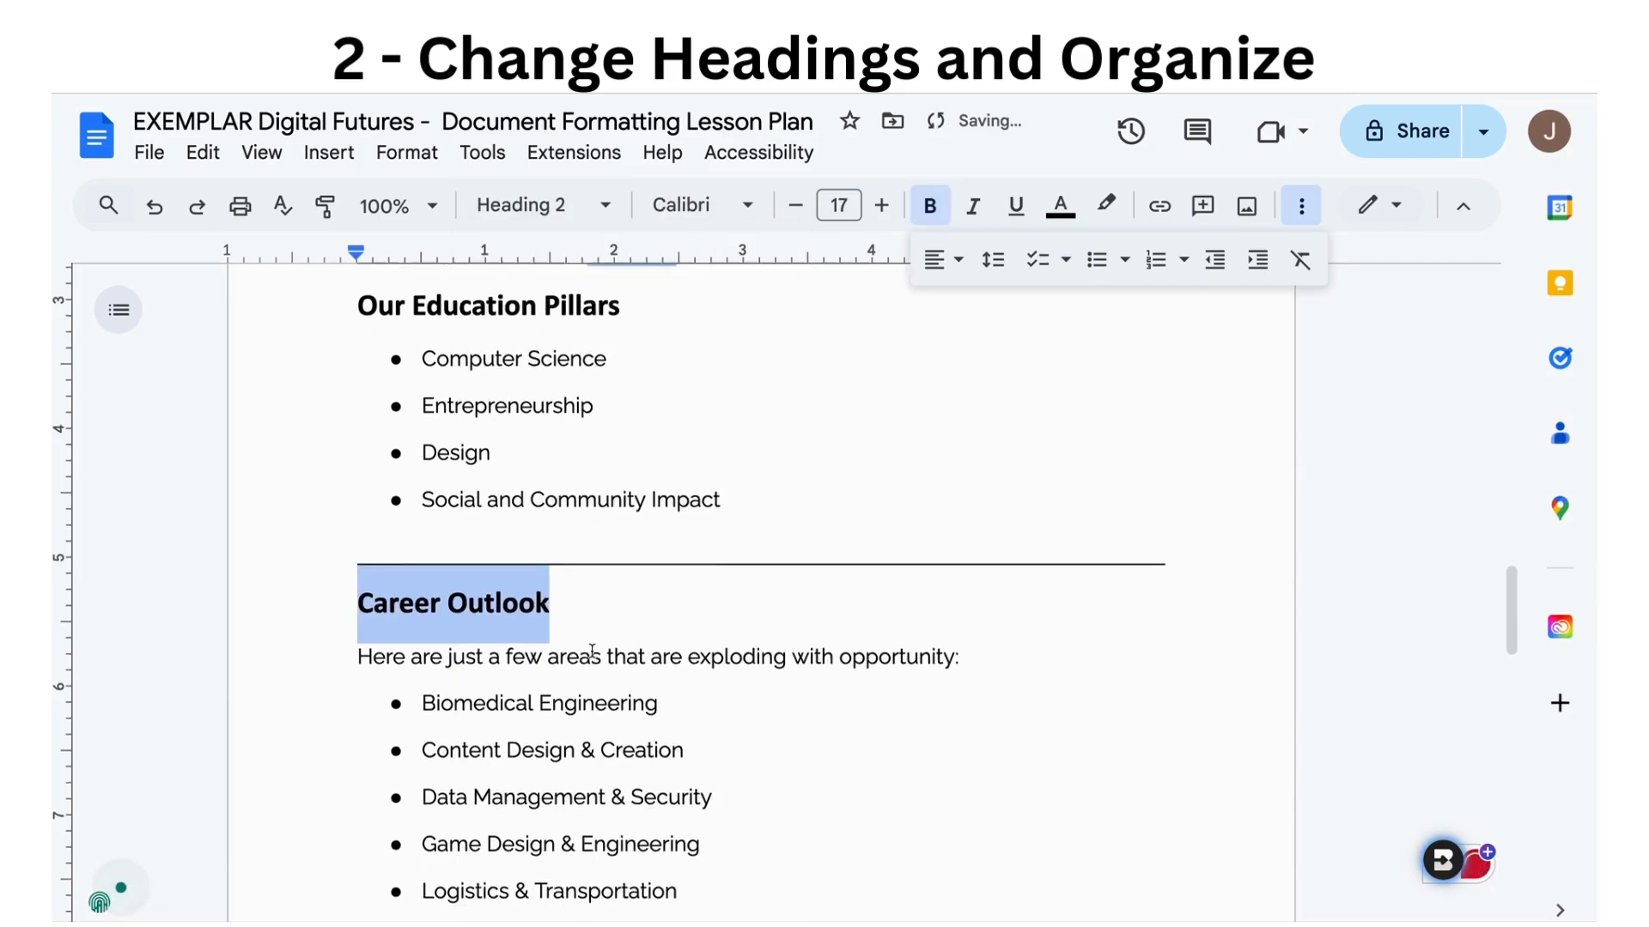
Split "A School of Excellence" from the text below it into its own paragraph and apply the Heading 2 style to it.
{"action": "scroll", "coordinate": [591, 653], "scroll_direction": "down", "scroll_amount": 10}
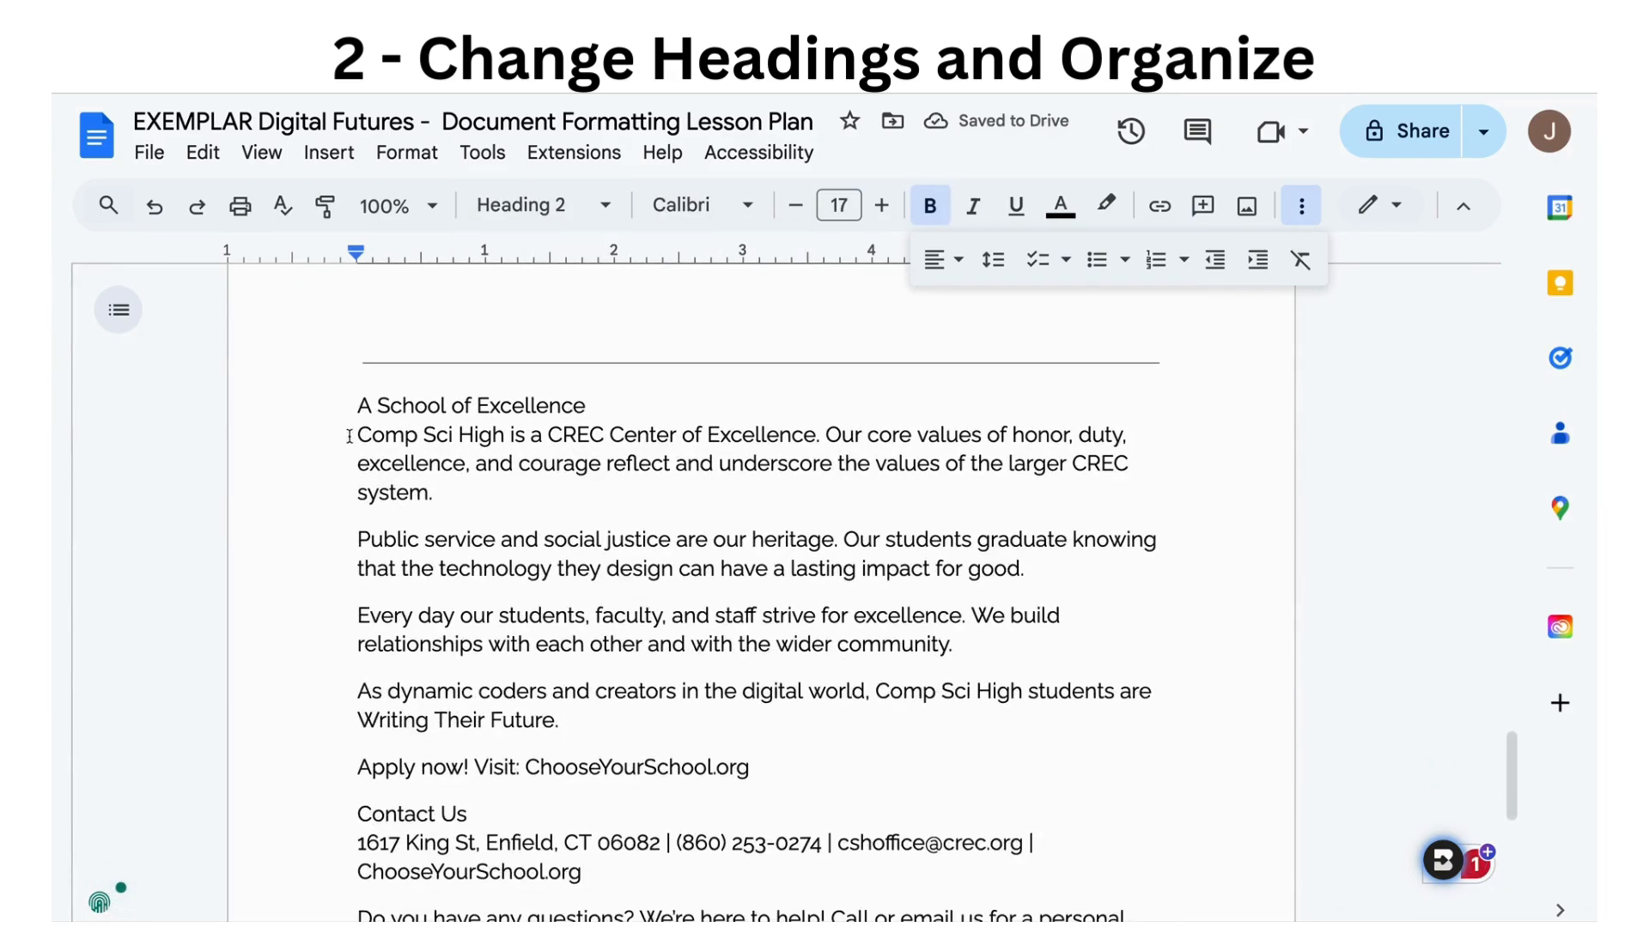
{"action": "left_click", "coordinate": [358, 436]}
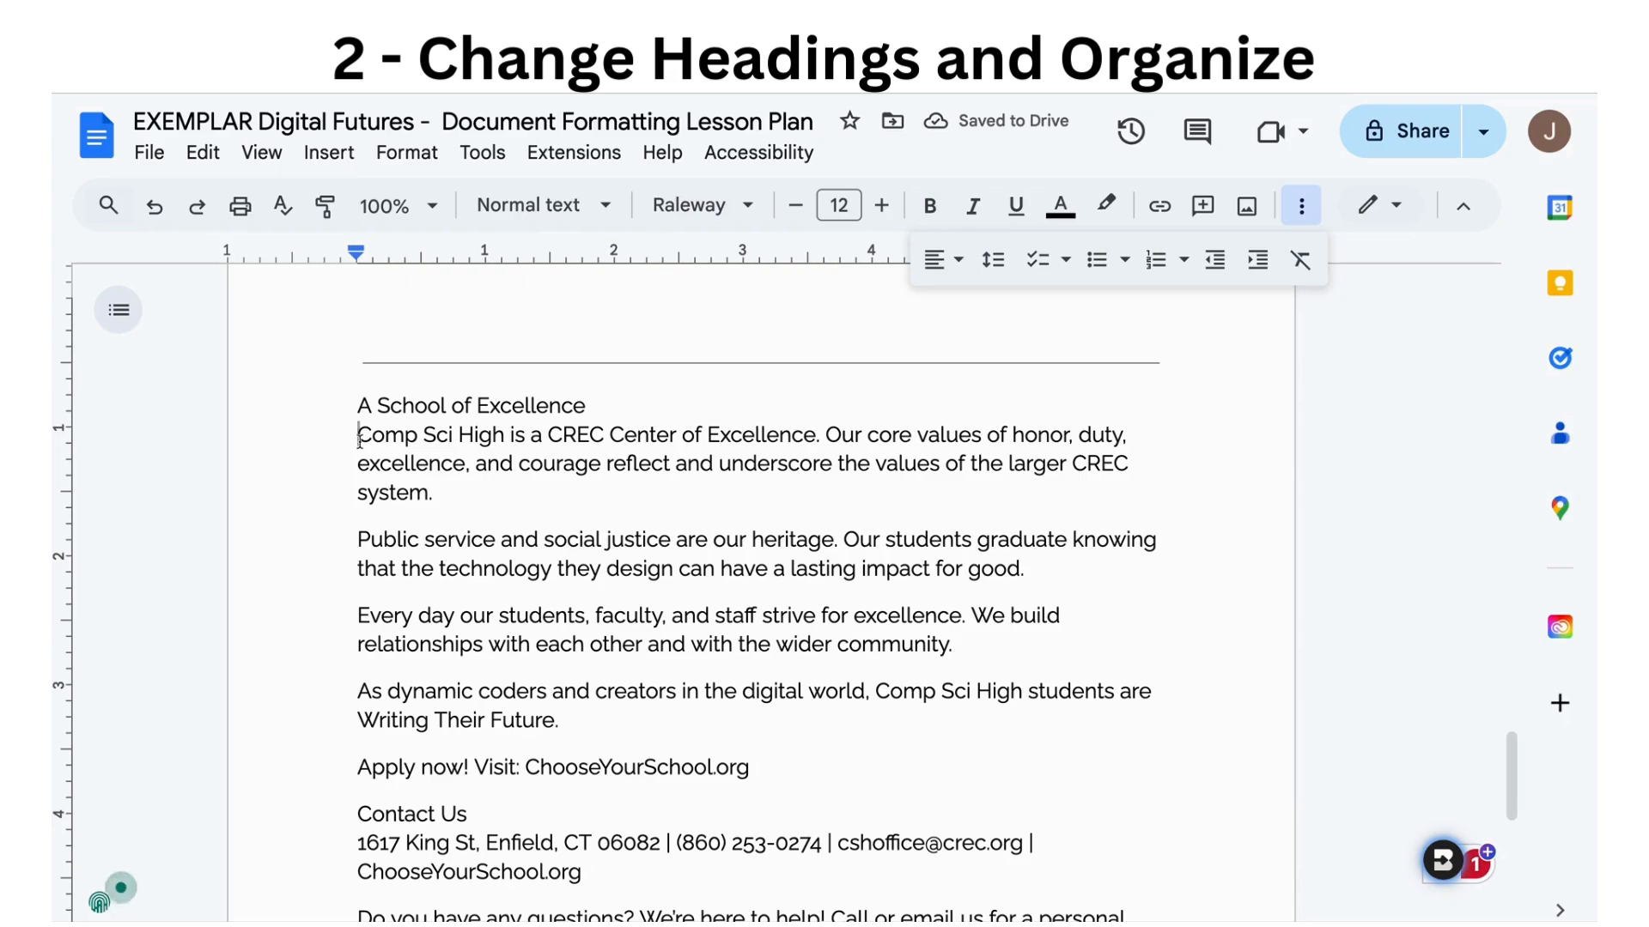
{"action": "key", "text": "BackSpace"}
{"action": "key", "text": "Return"}
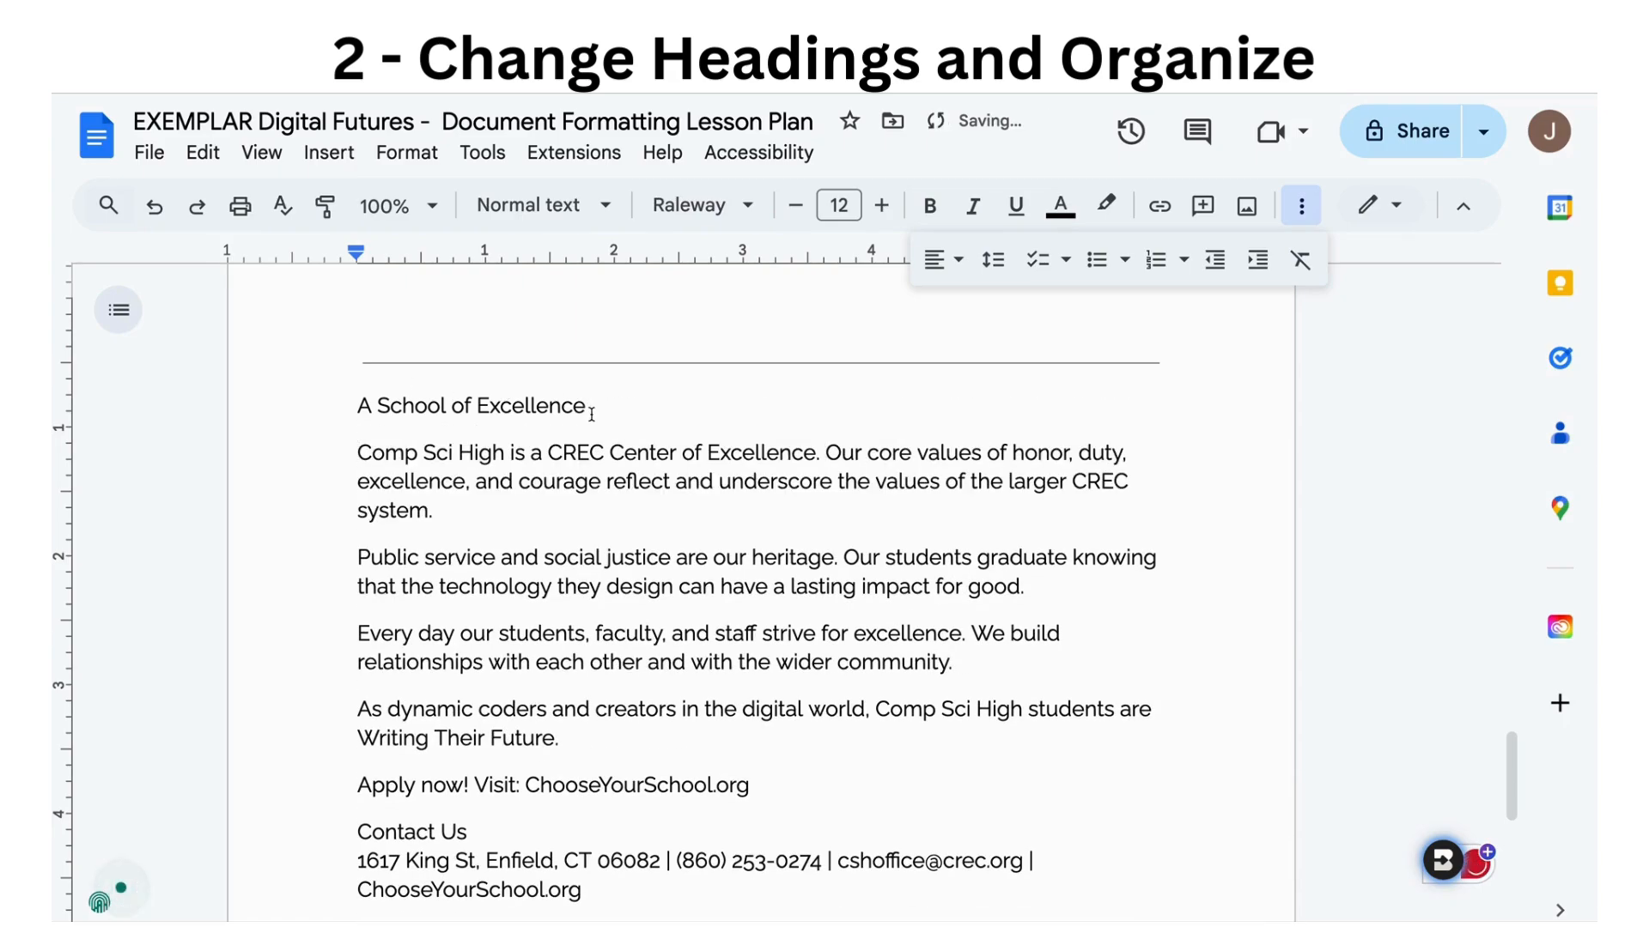
{"action": "left_click_drag", "start_coordinate": [585, 406], "coordinate": [342, 416]}
{"action": "left_click", "coordinate": [531, 210]}
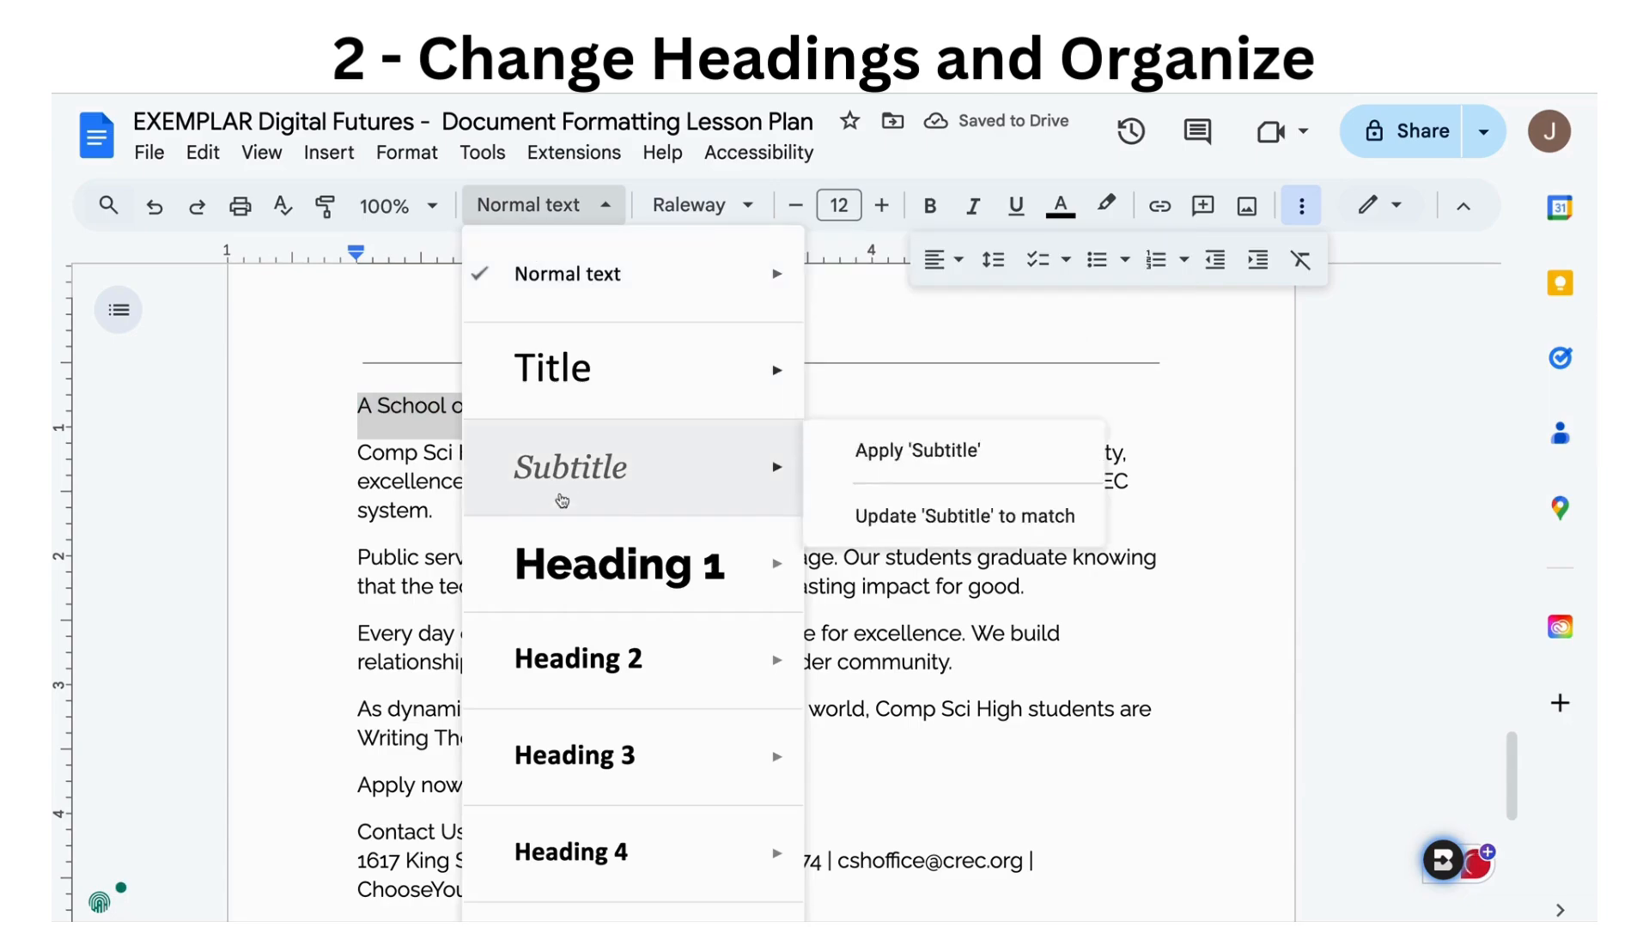
{"action": "left_click", "coordinate": [577, 663]}
Split "Contact Us" from the address line below it into its own paragraph and apply the Heading 2 style to it.
{"action": "scroll", "coordinate": [516, 657], "scroll_direction": "down", "scroll_amount": 3}
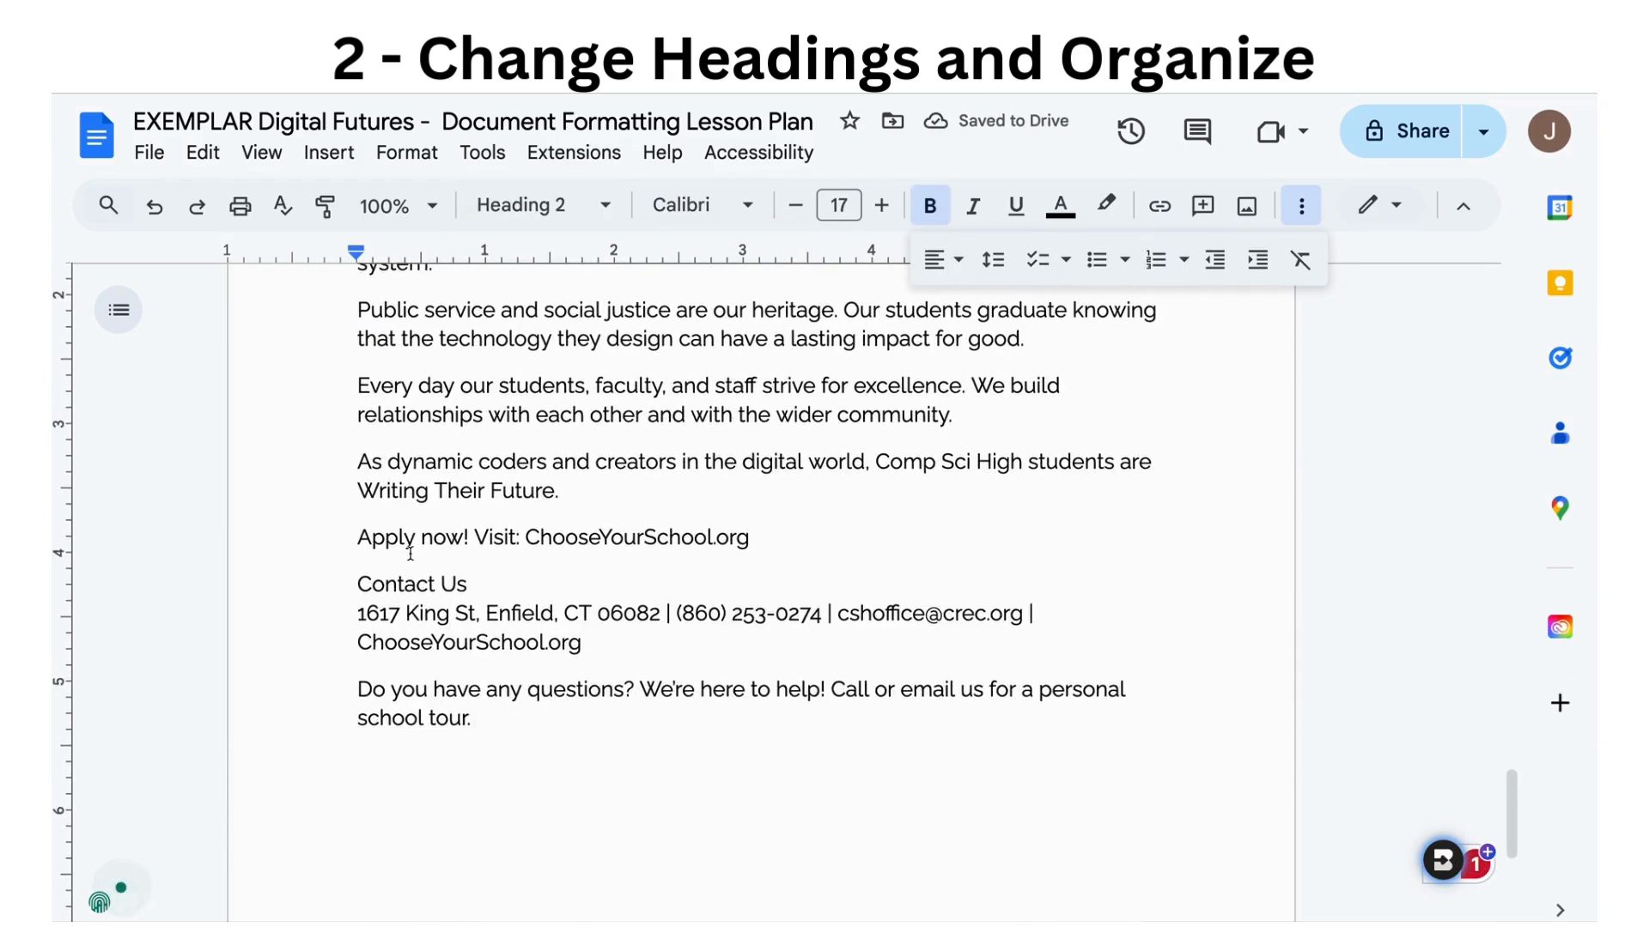
{"action": "left_click", "coordinate": [357, 614]}
{"action": "key", "text": "BackSpace"}
{"action": "key", "text": "Return"}
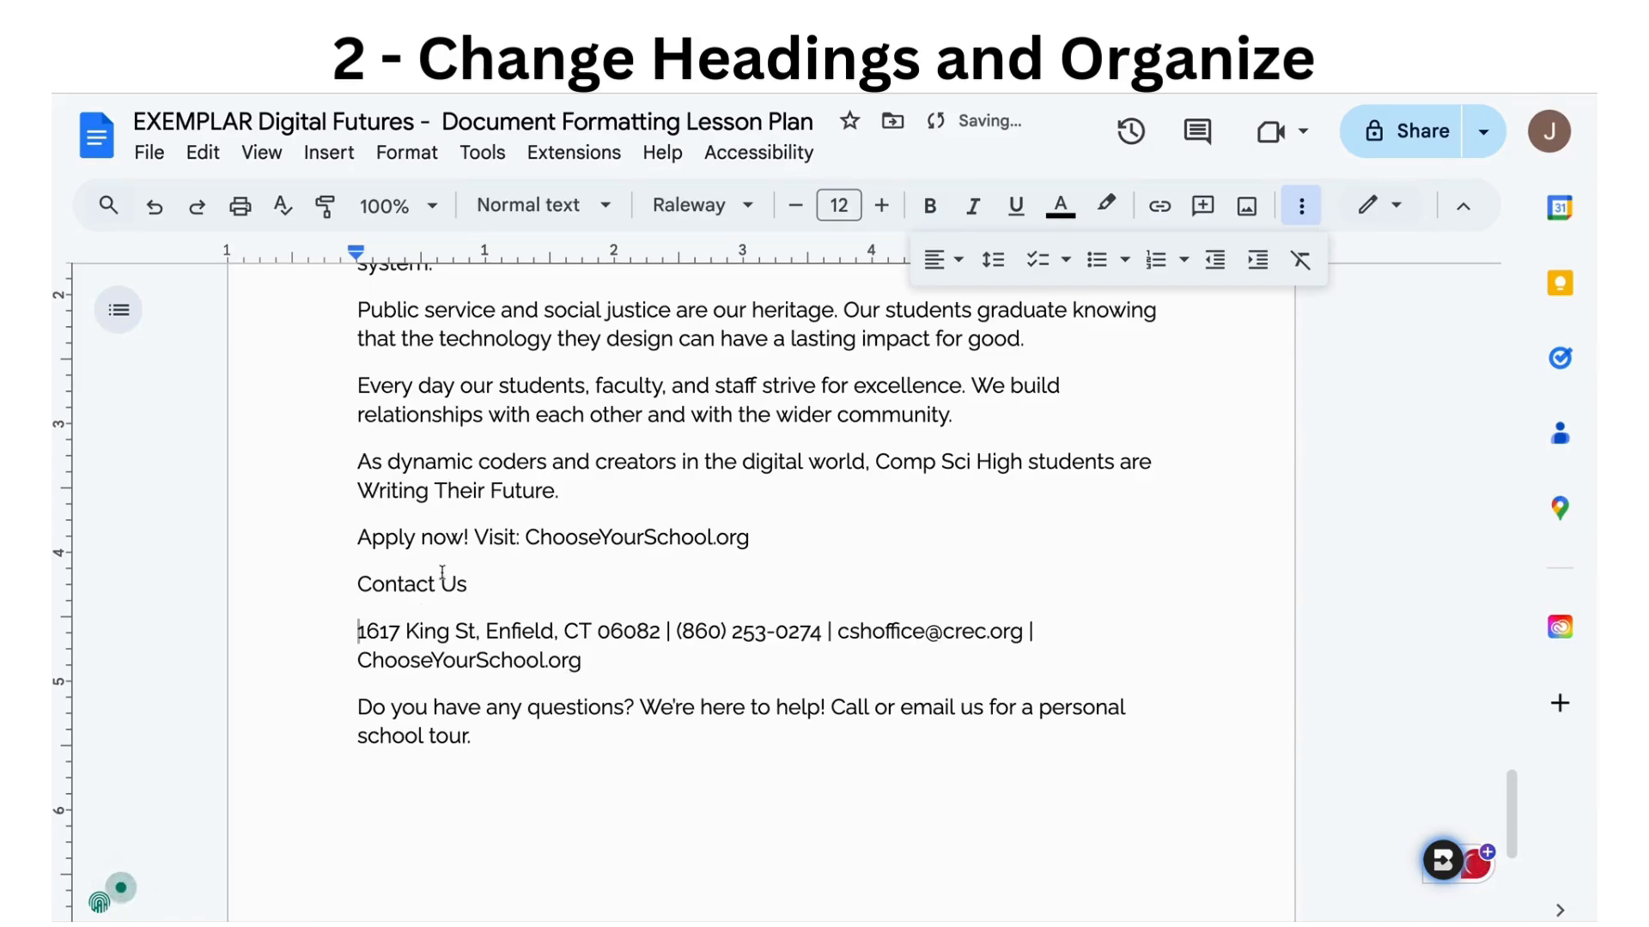
{"action": "left_click_drag", "start_coordinate": [471, 584], "coordinate": [347, 584]}
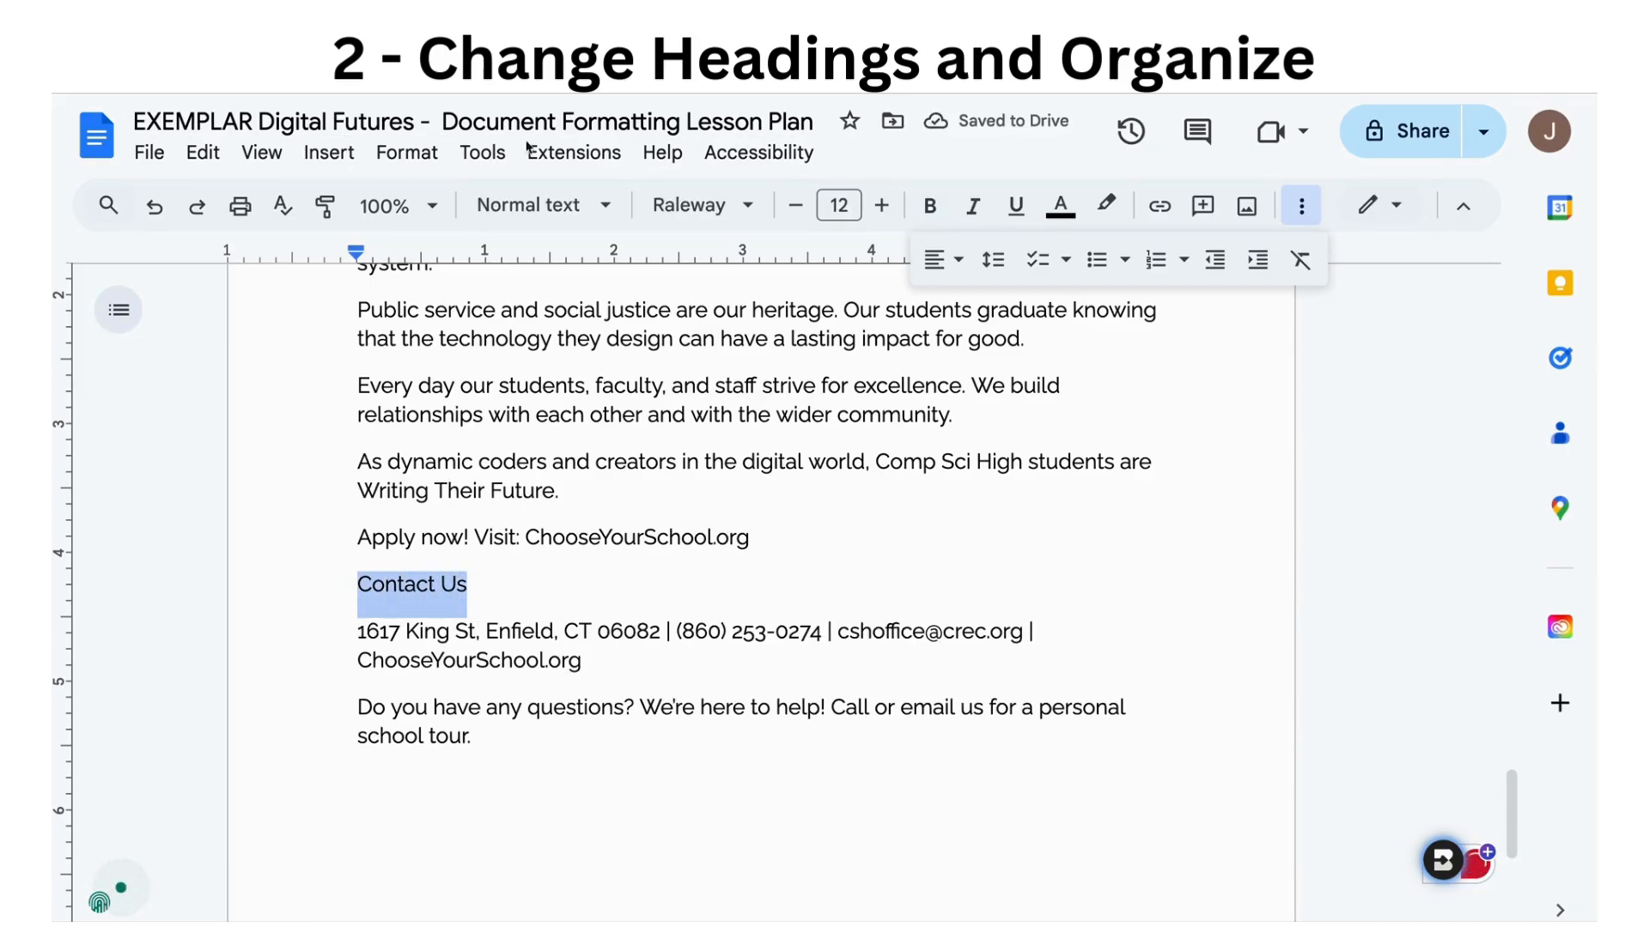
{"action": "left_click", "coordinate": [541, 205]}
{"action": "mouse_move", "coordinate": [582, 641]}
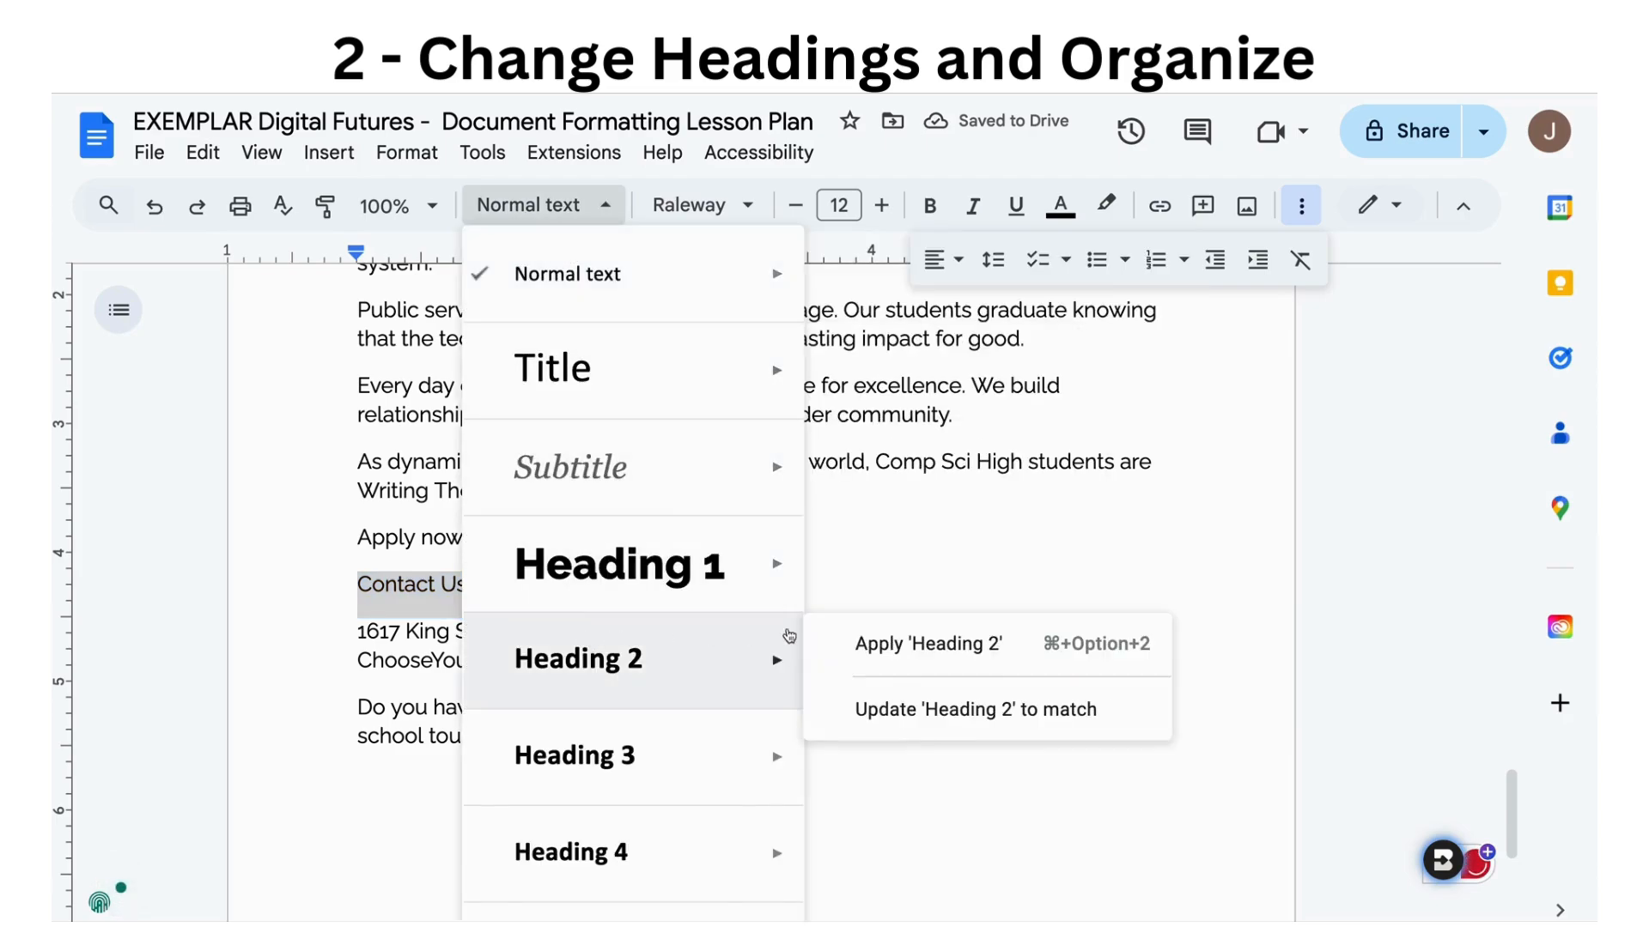
{"action": "left_click", "coordinate": [869, 642]}
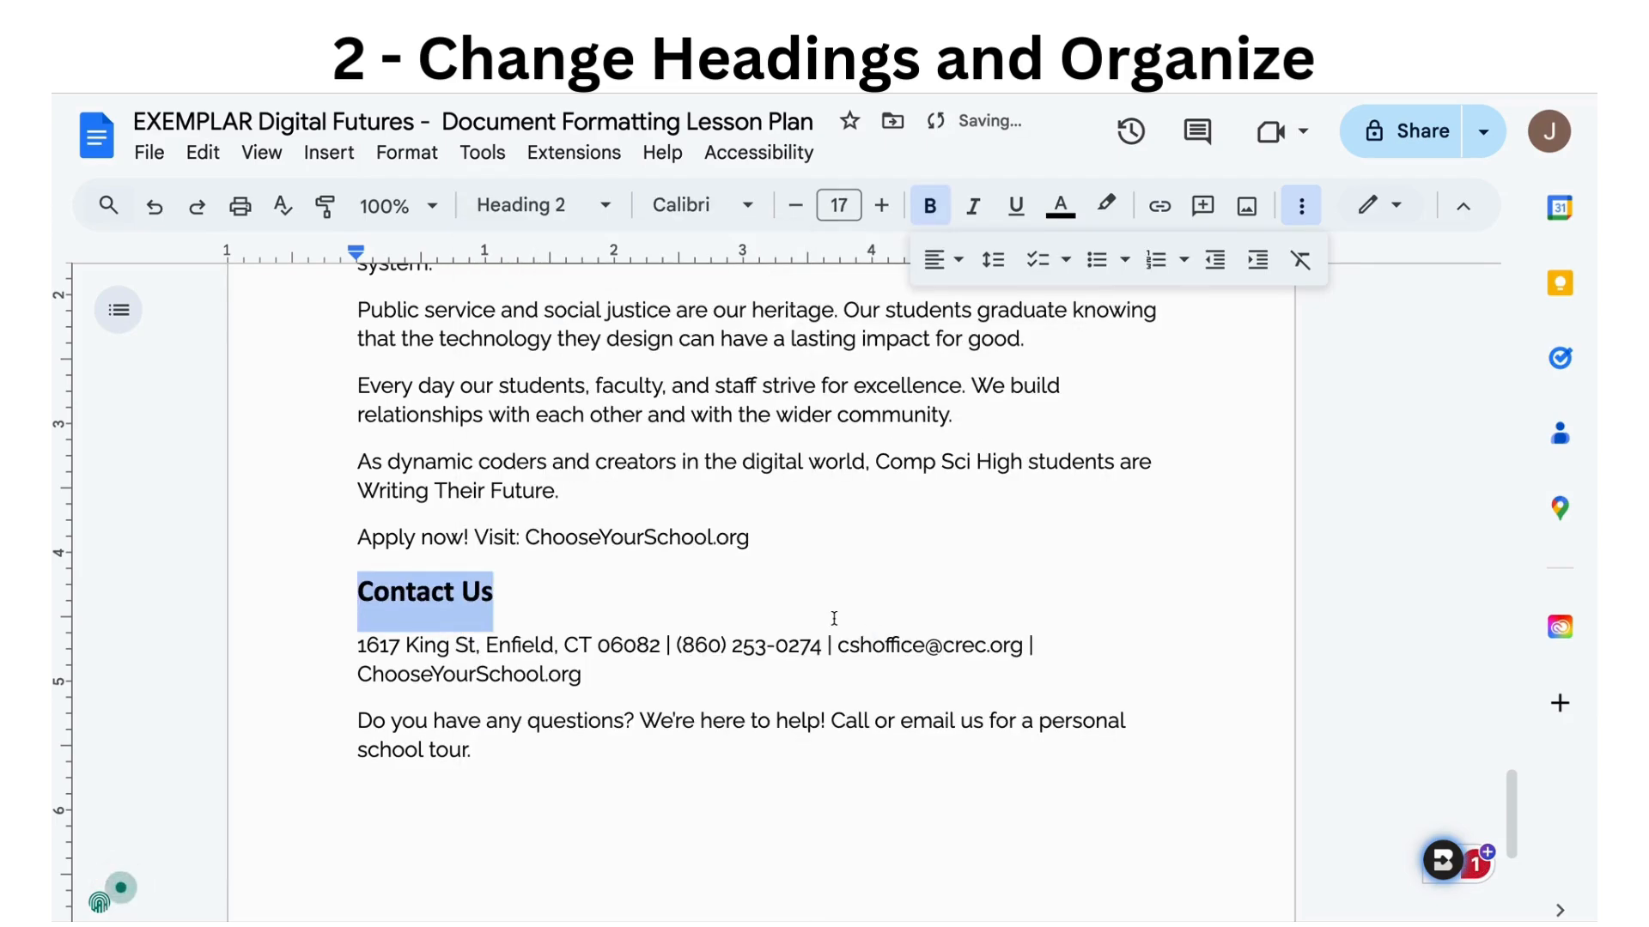
{"action": "scroll", "coordinate": [834, 618], "scroll_direction": "up", "scroll_amount": 15}
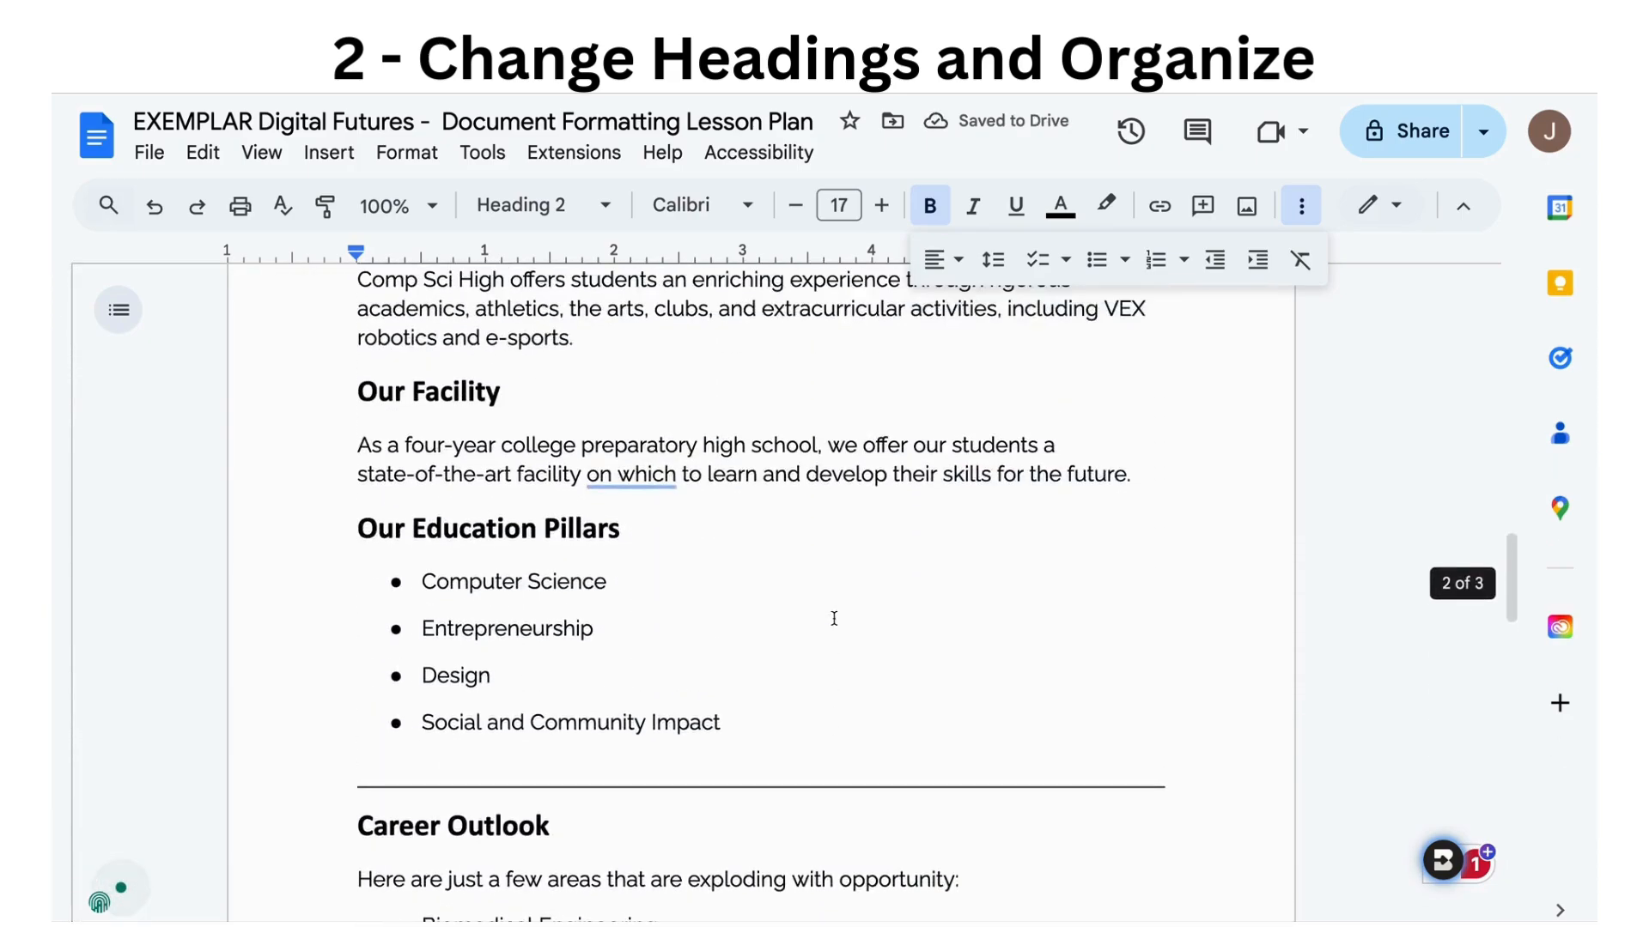
{"action": "scroll", "coordinate": [834, 618], "scroll_direction": "up", "scroll_amount": 20}
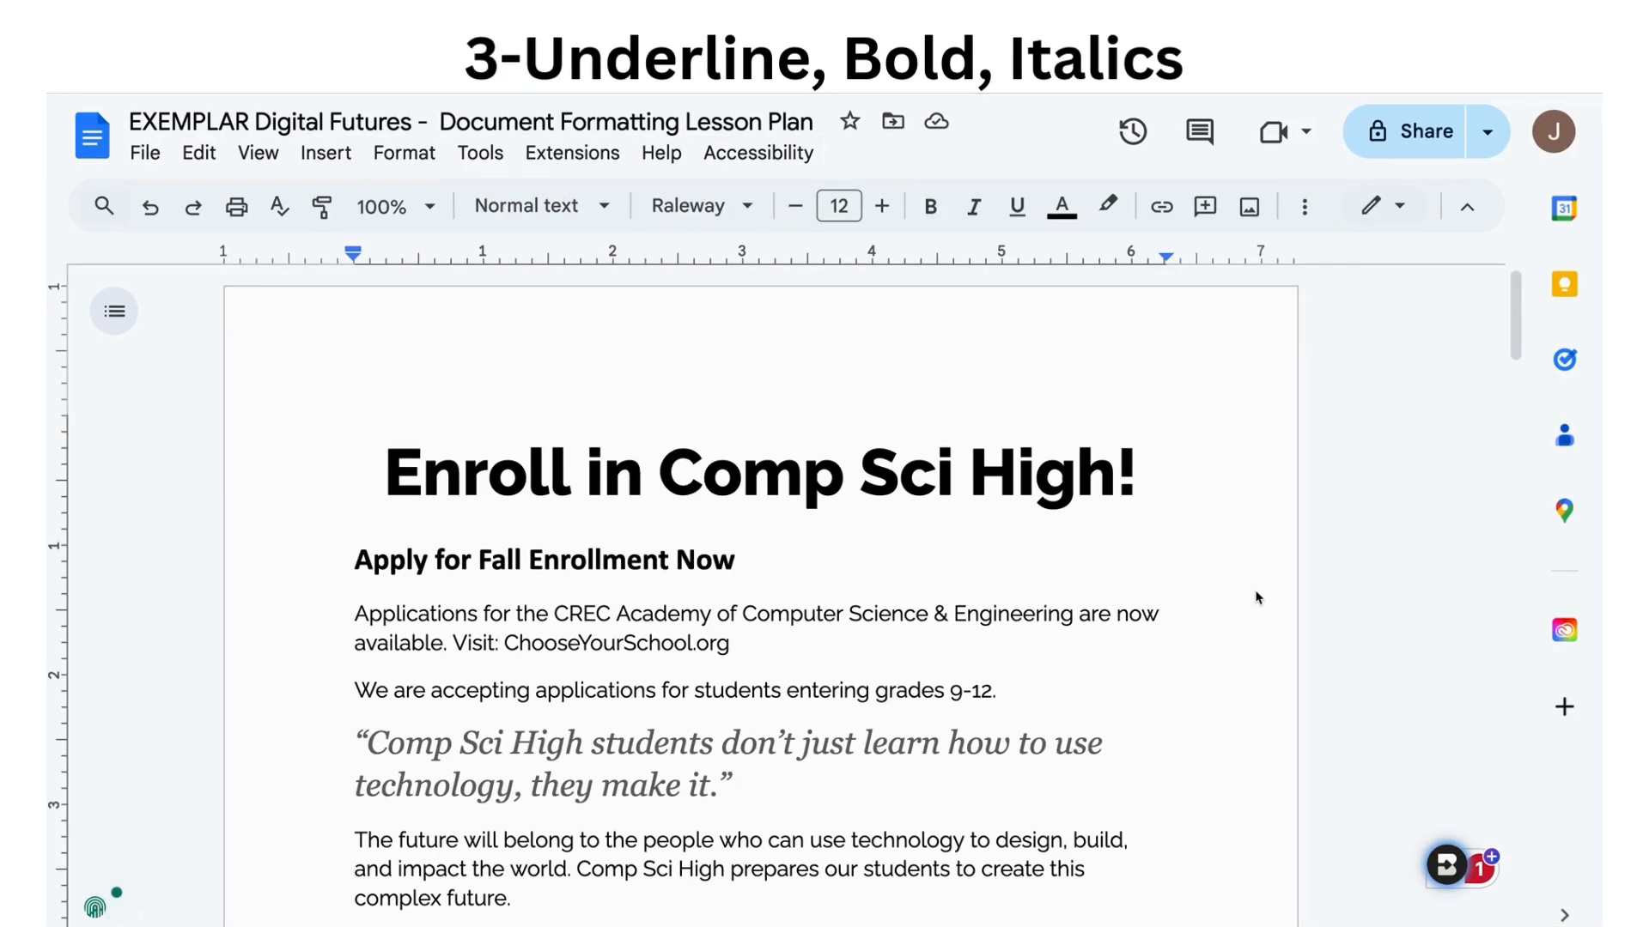
{"action": "scroll", "coordinate": [1179, 572], "scroll_direction": "down", "scroll_amount": 2}
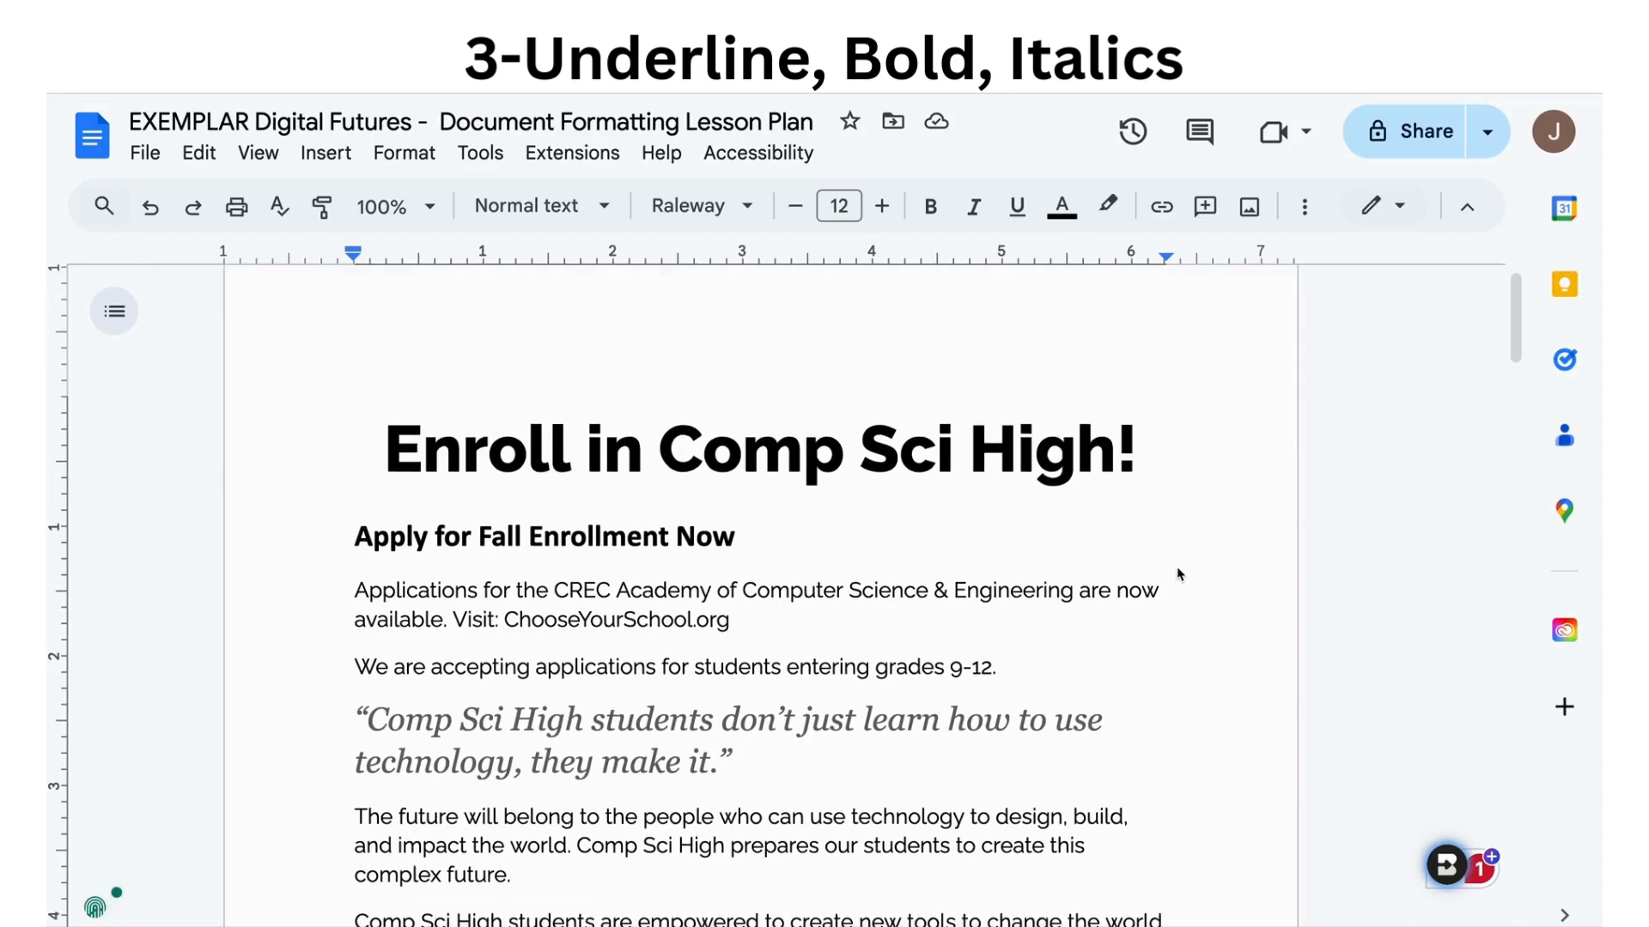
{"action": "scroll", "coordinate": [1178, 574], "scroll_direction": "down", "scroll_amount": 7}
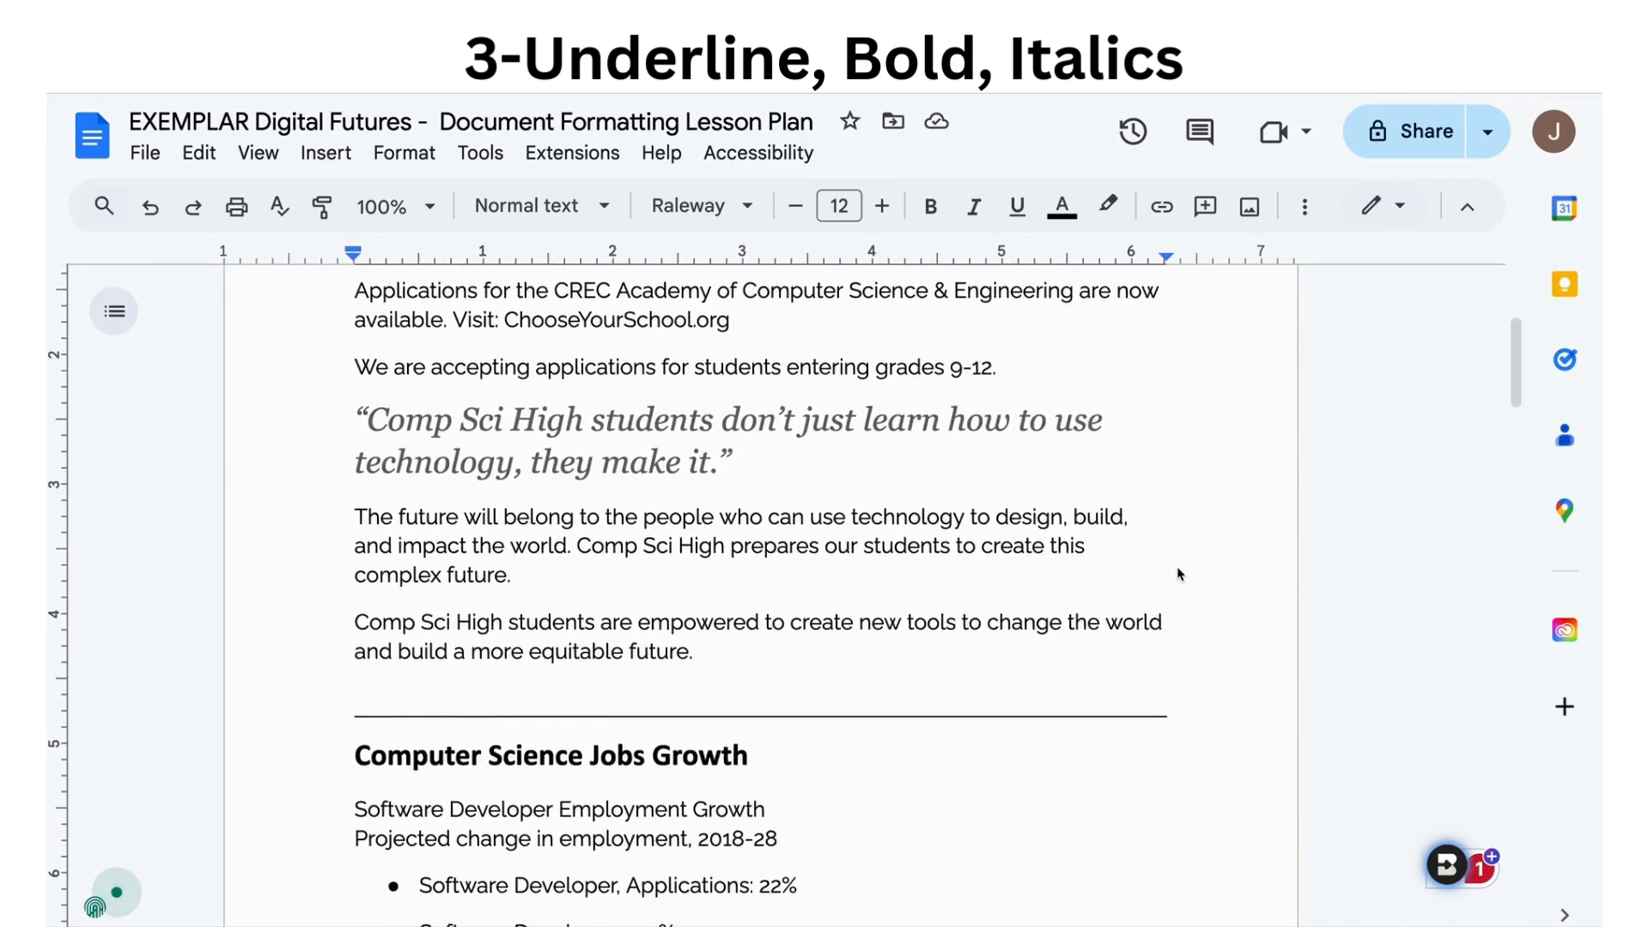
{"action": "scroll", "coordinate": [1178, 574], "scroll_direction": "down", "scroll_amount": 1}
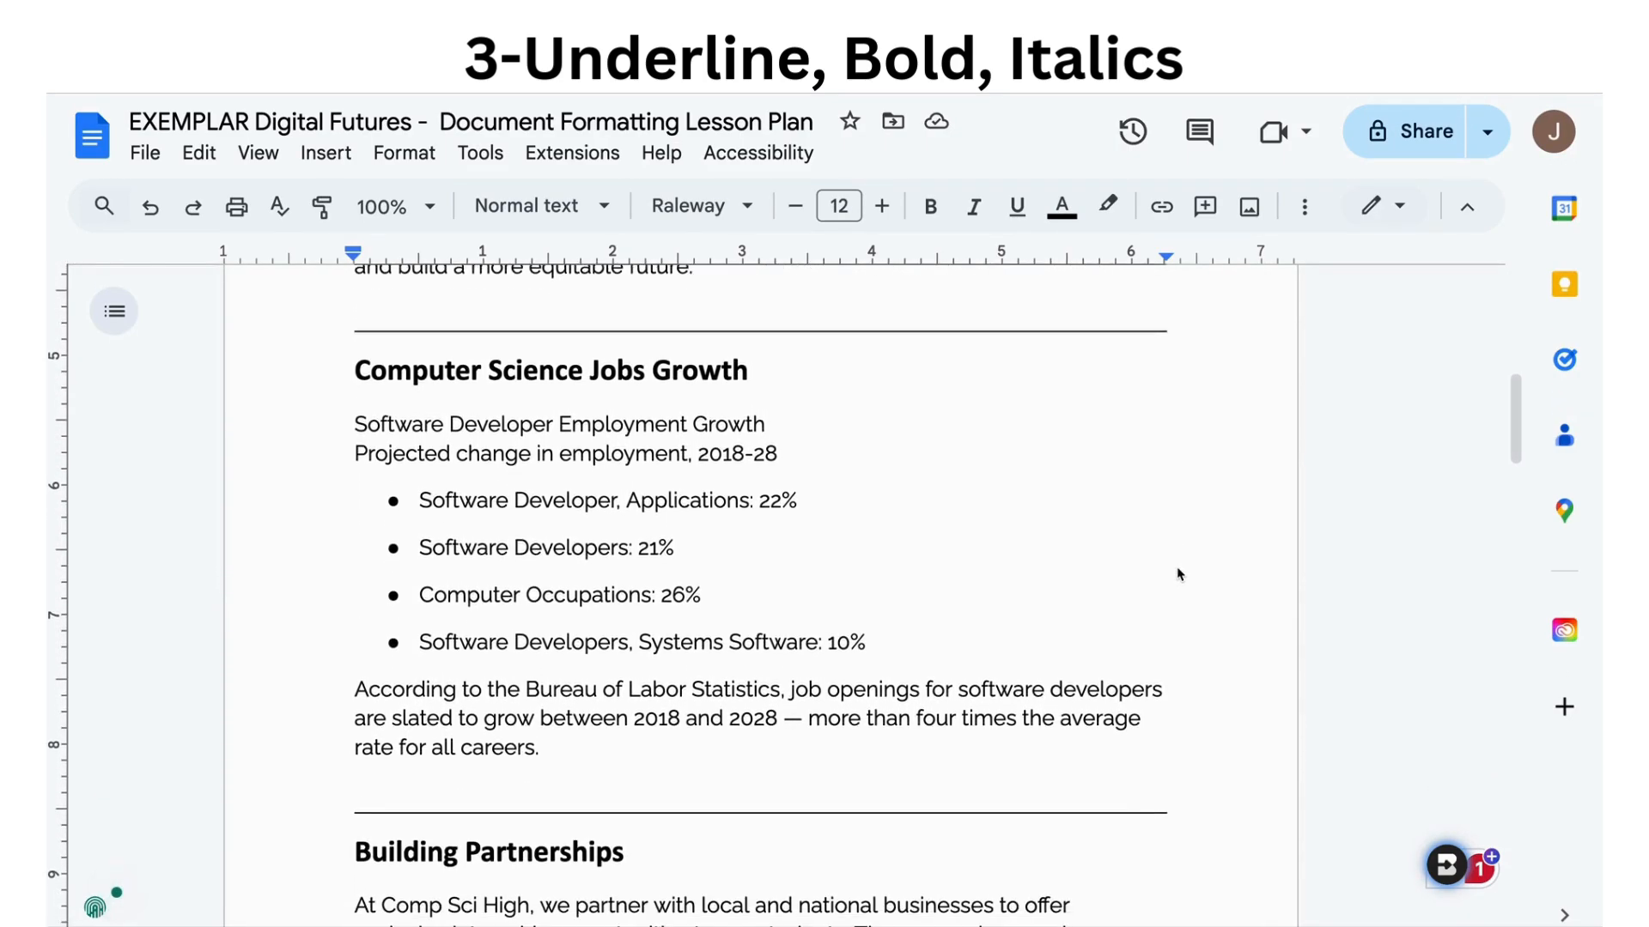
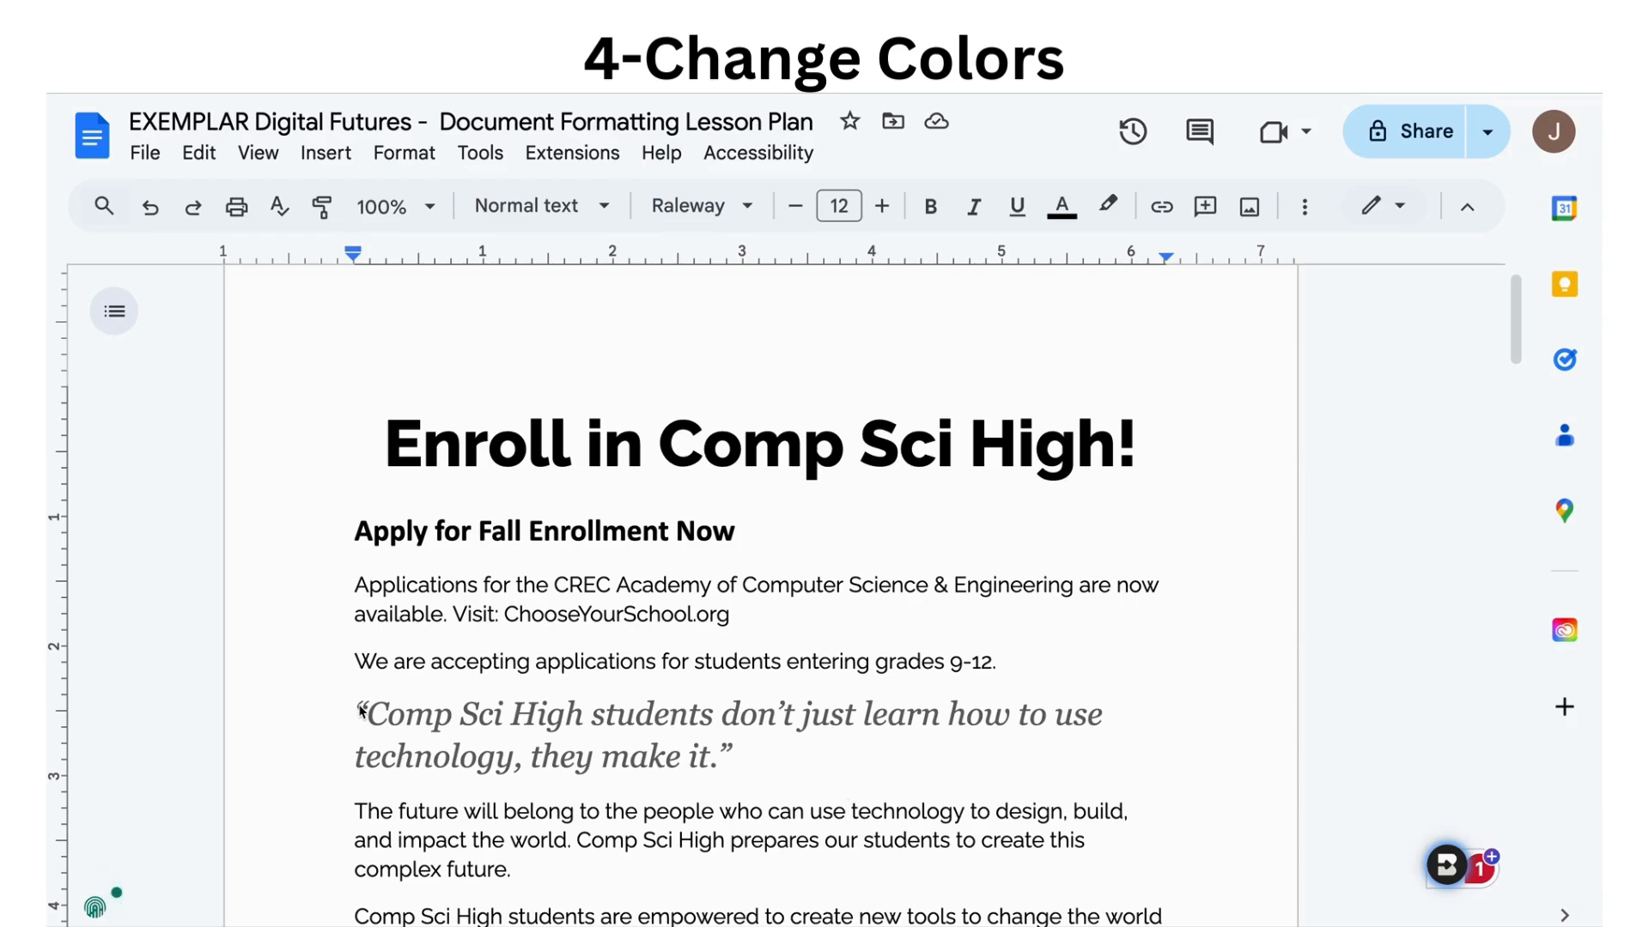
Try bright blue as the text color of the italic quote near the document's start, and settle on a dark navy blue.
{"action": "left_click", "coordinate": [357, 713]}
{"action": "left_click_drag", "start_coordinate": [360, 711], "coordinate": [804, 770]}
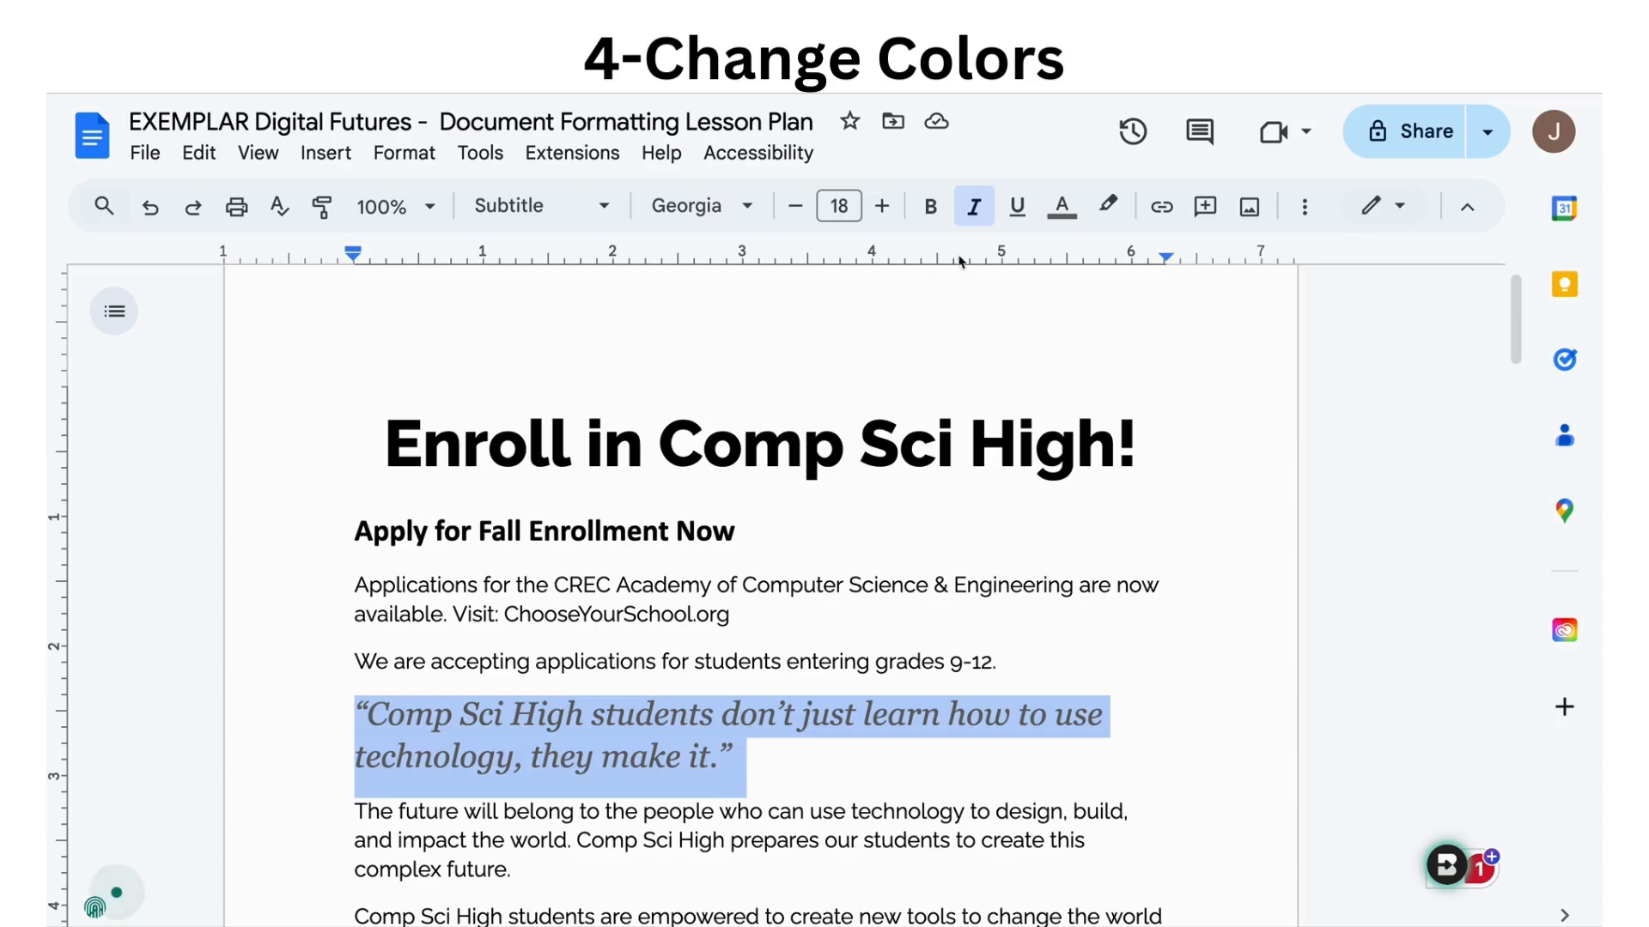
{"action": "left_click", "coordinate": [1062, 209]}
{"action": "left_click", "coordinate": [438, 754]}
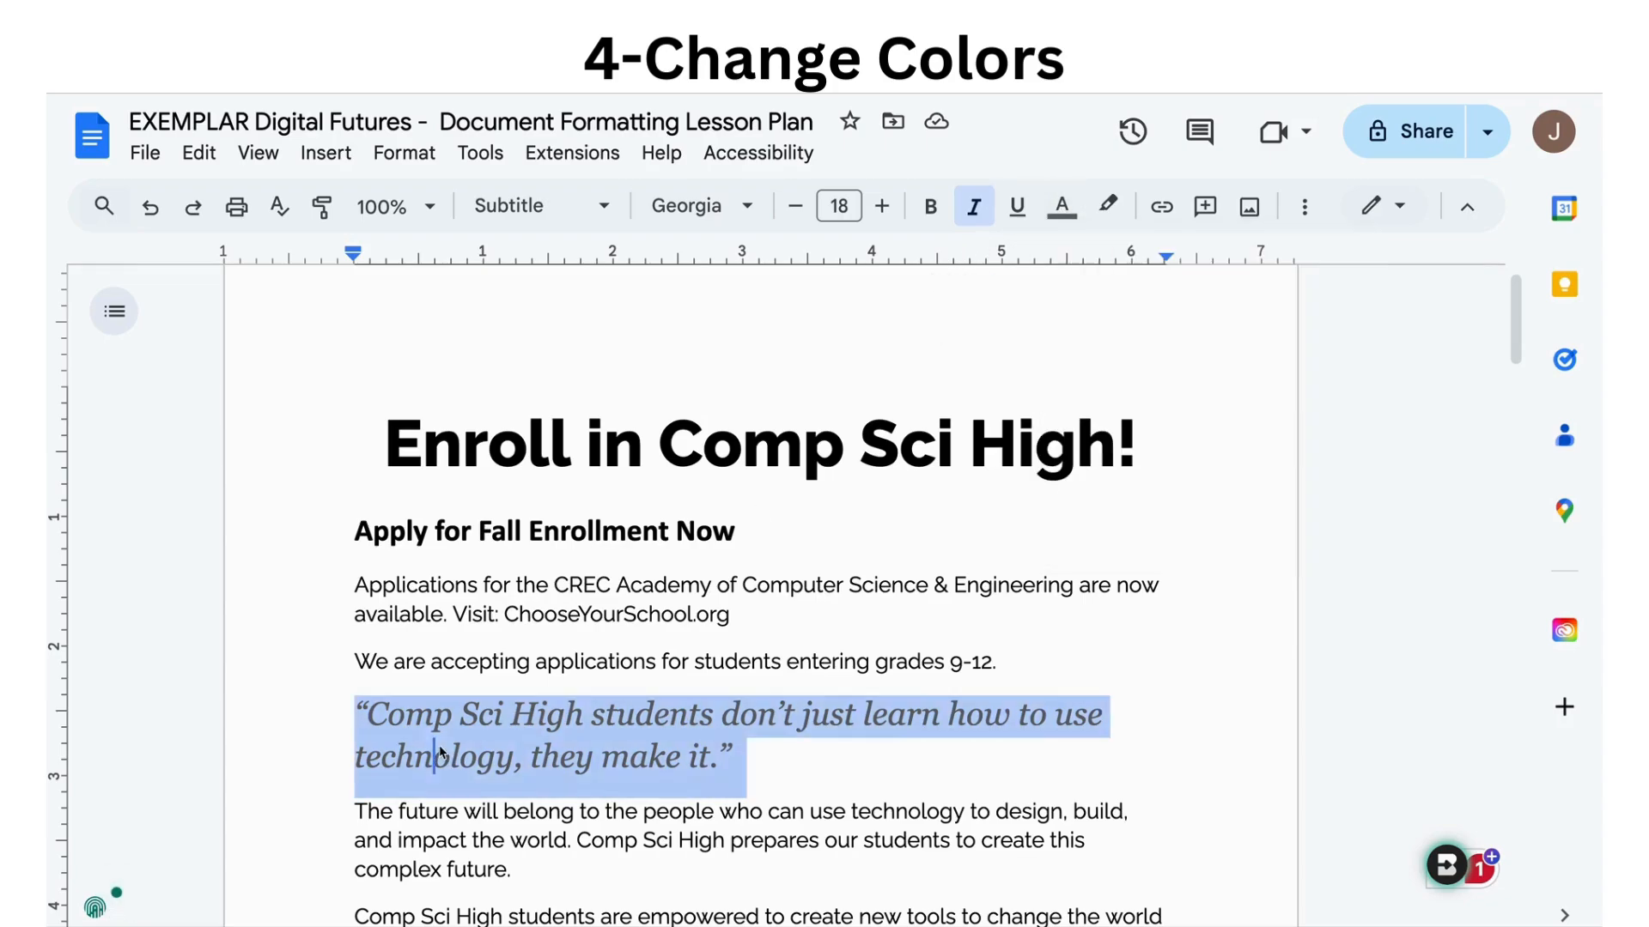
{"action": "left_click", "coordinate": [361, 711]}
{"action": "left_click_drag", "start_coordinate": [361, 711], "coordinate": [828, 764]}
{"action": "left_click", "coordinate": [1059, 214]}
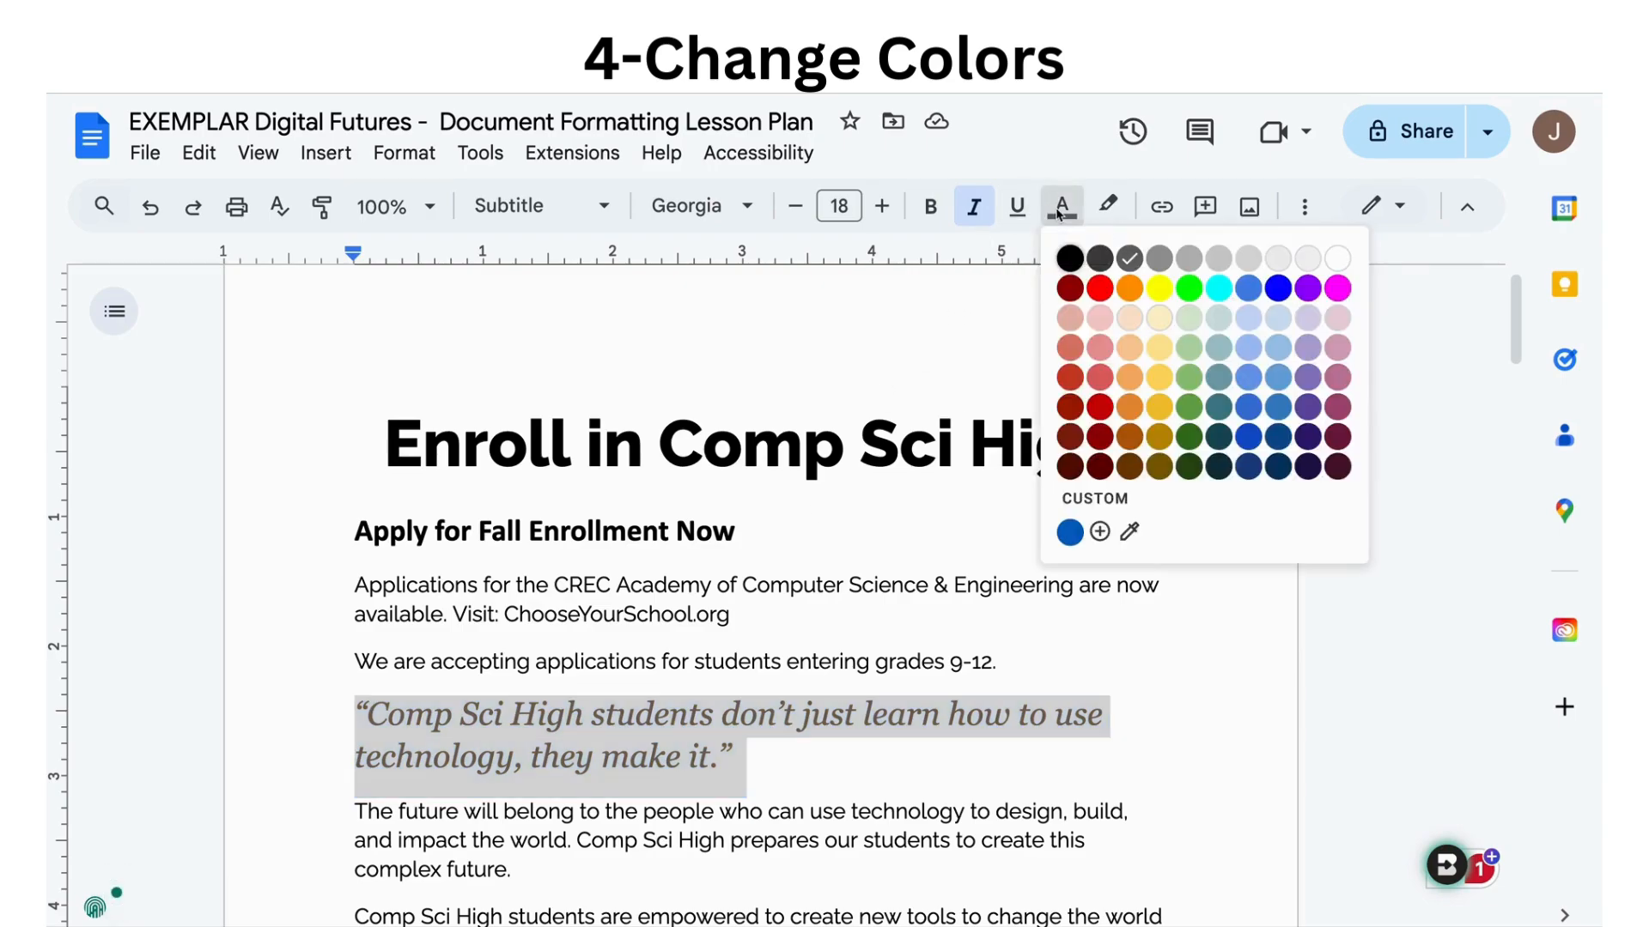
{"action": "left_click", "coordinate": [1278, 295]}
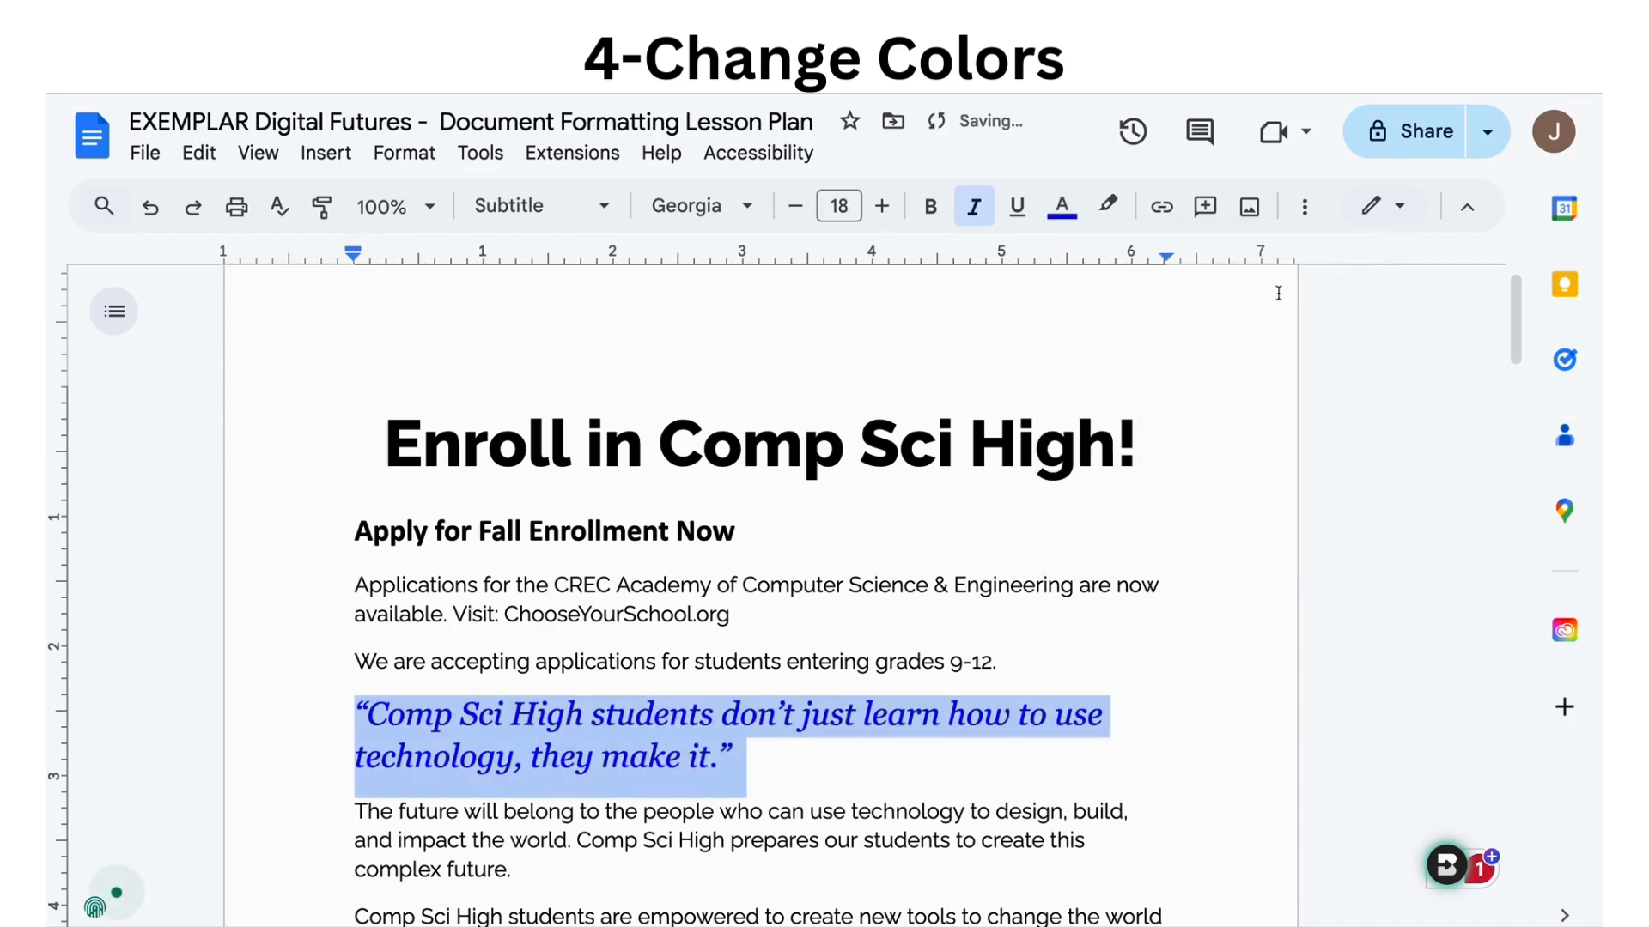
{"action": "left_click", "coordinate": [1062, 209]}
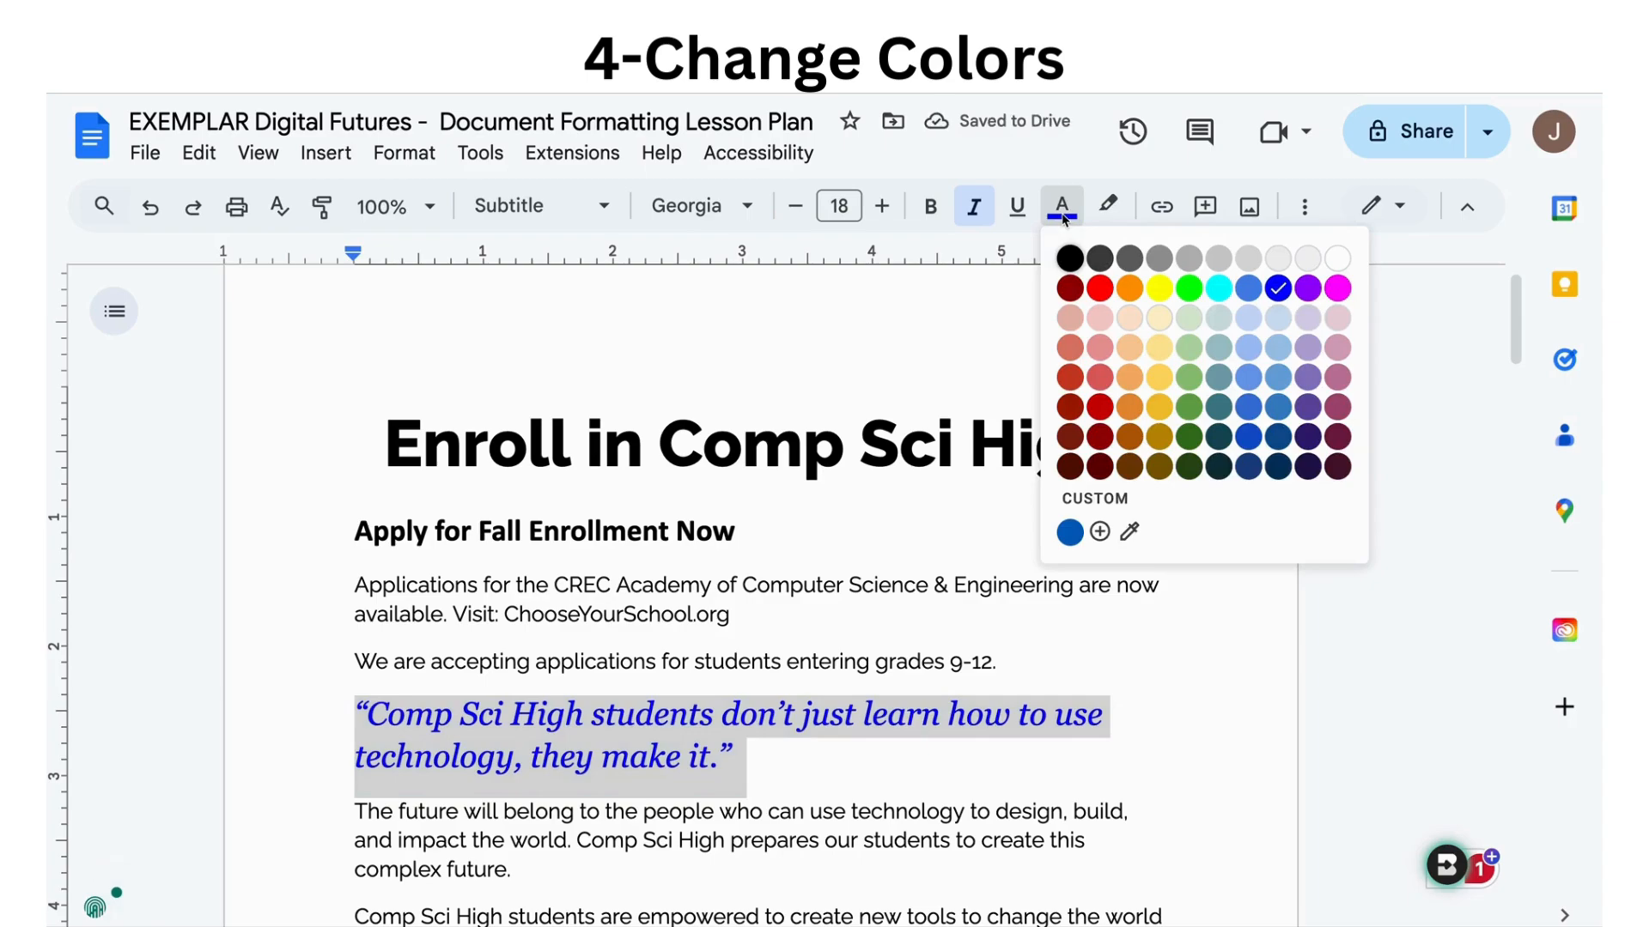
{"action": "left_click", "coordinate": [1250, 438]}
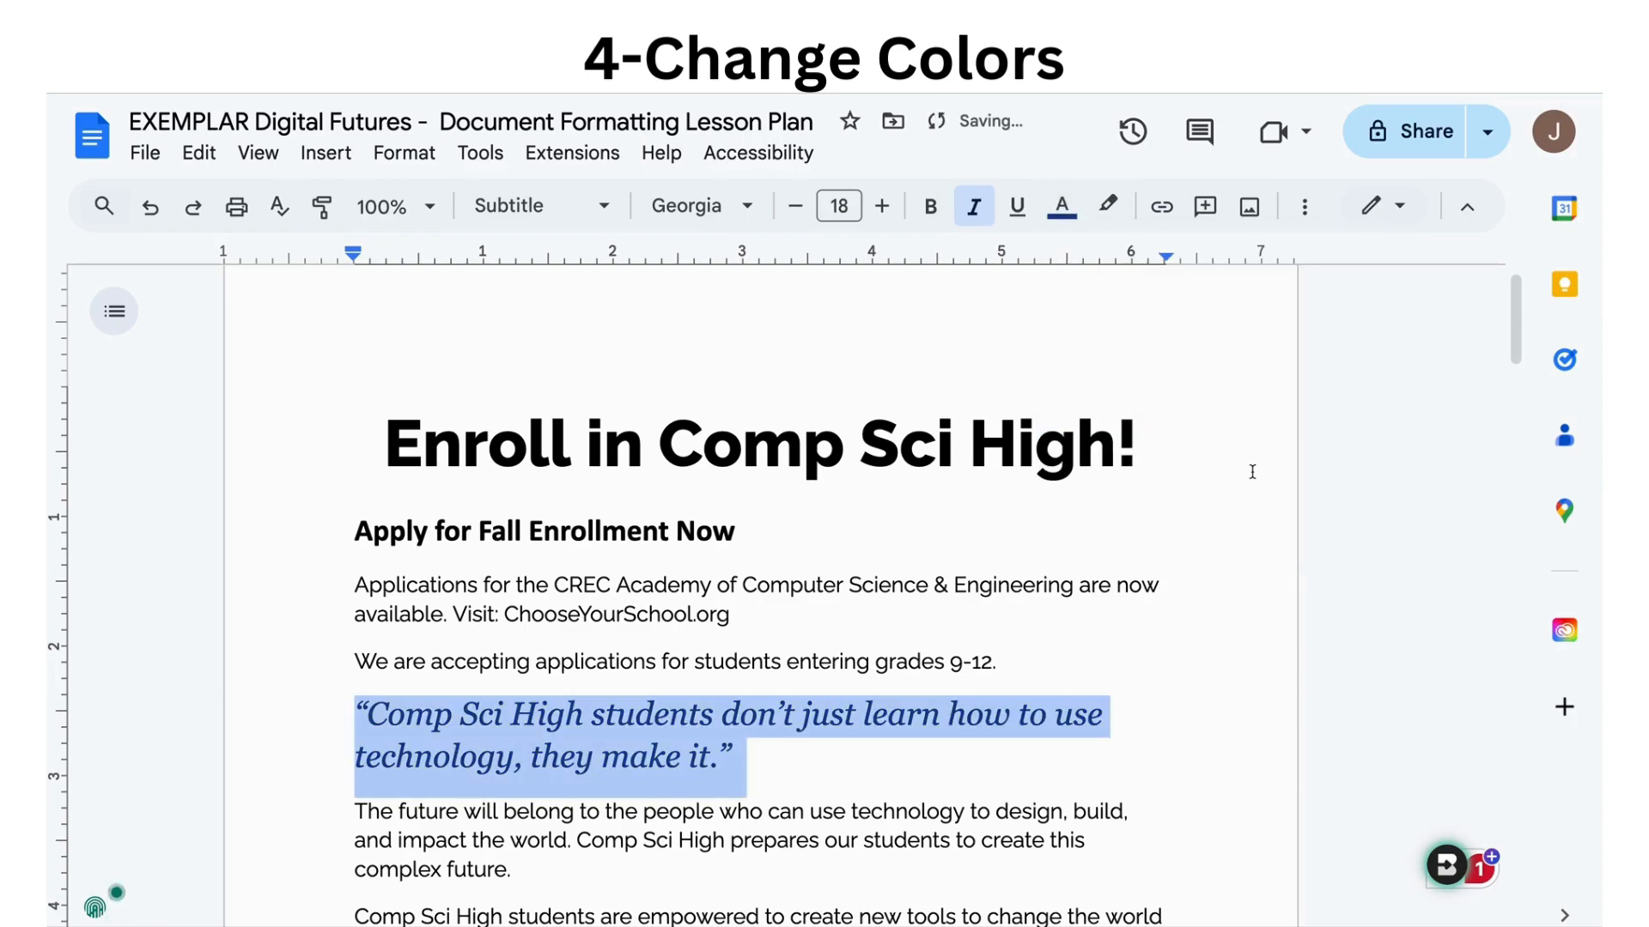
{"action": "left_click", "coordinate": [878, 728]}
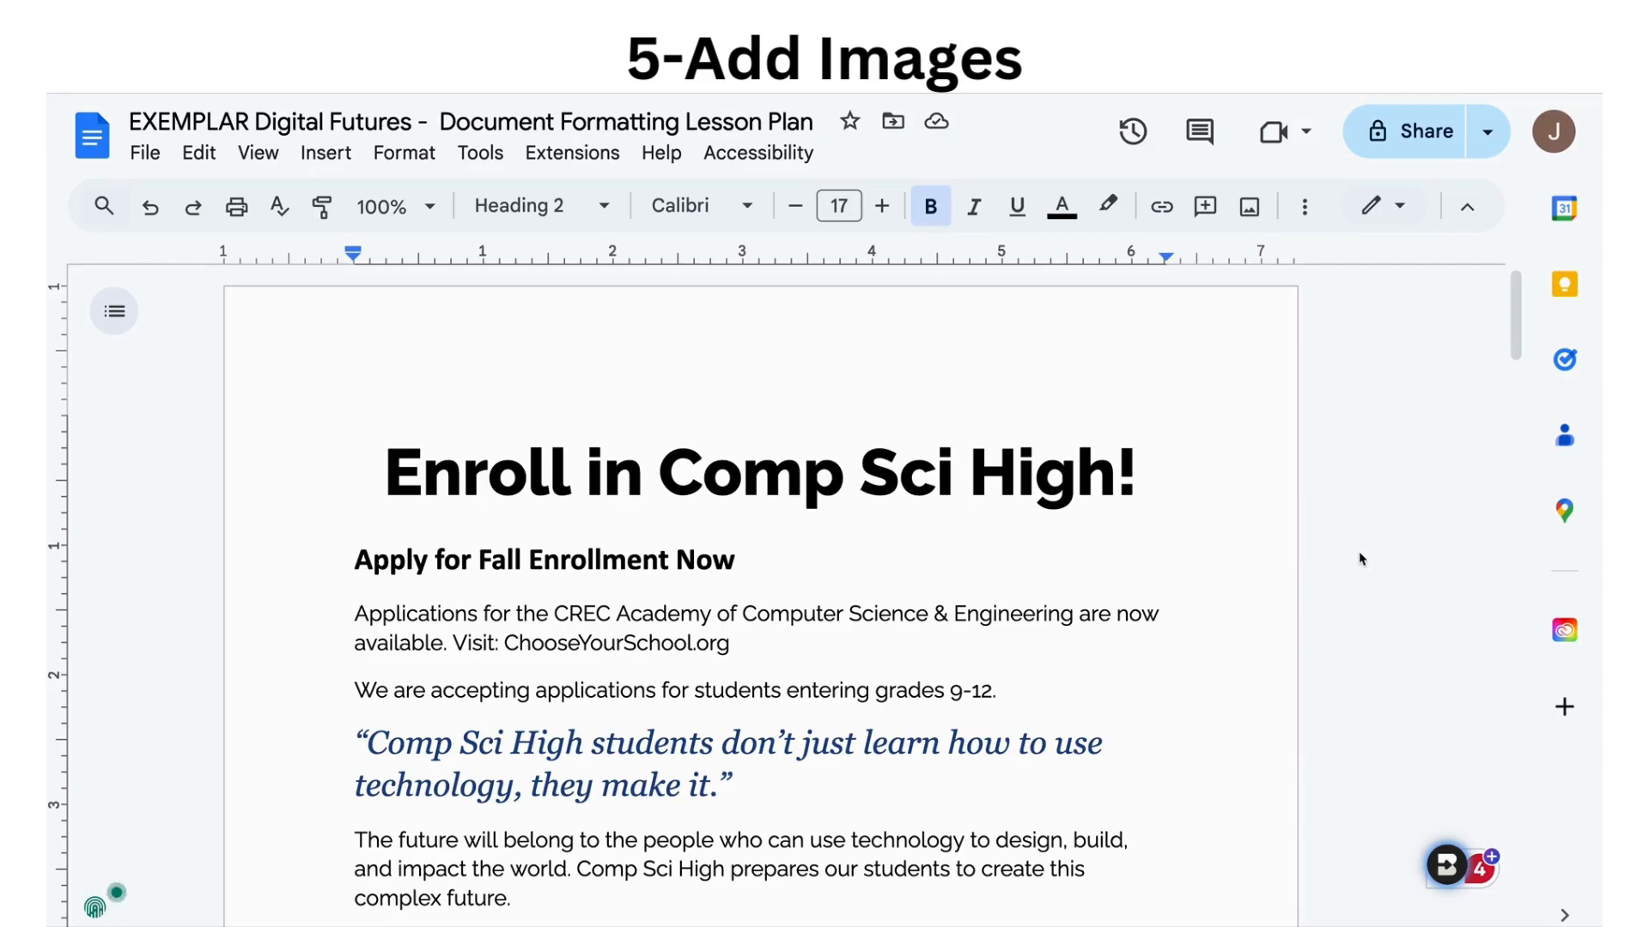
{"action": "scroll", "coordinate": [1360, 556], "scroll_direction": "down", "scroll_amount": 15}
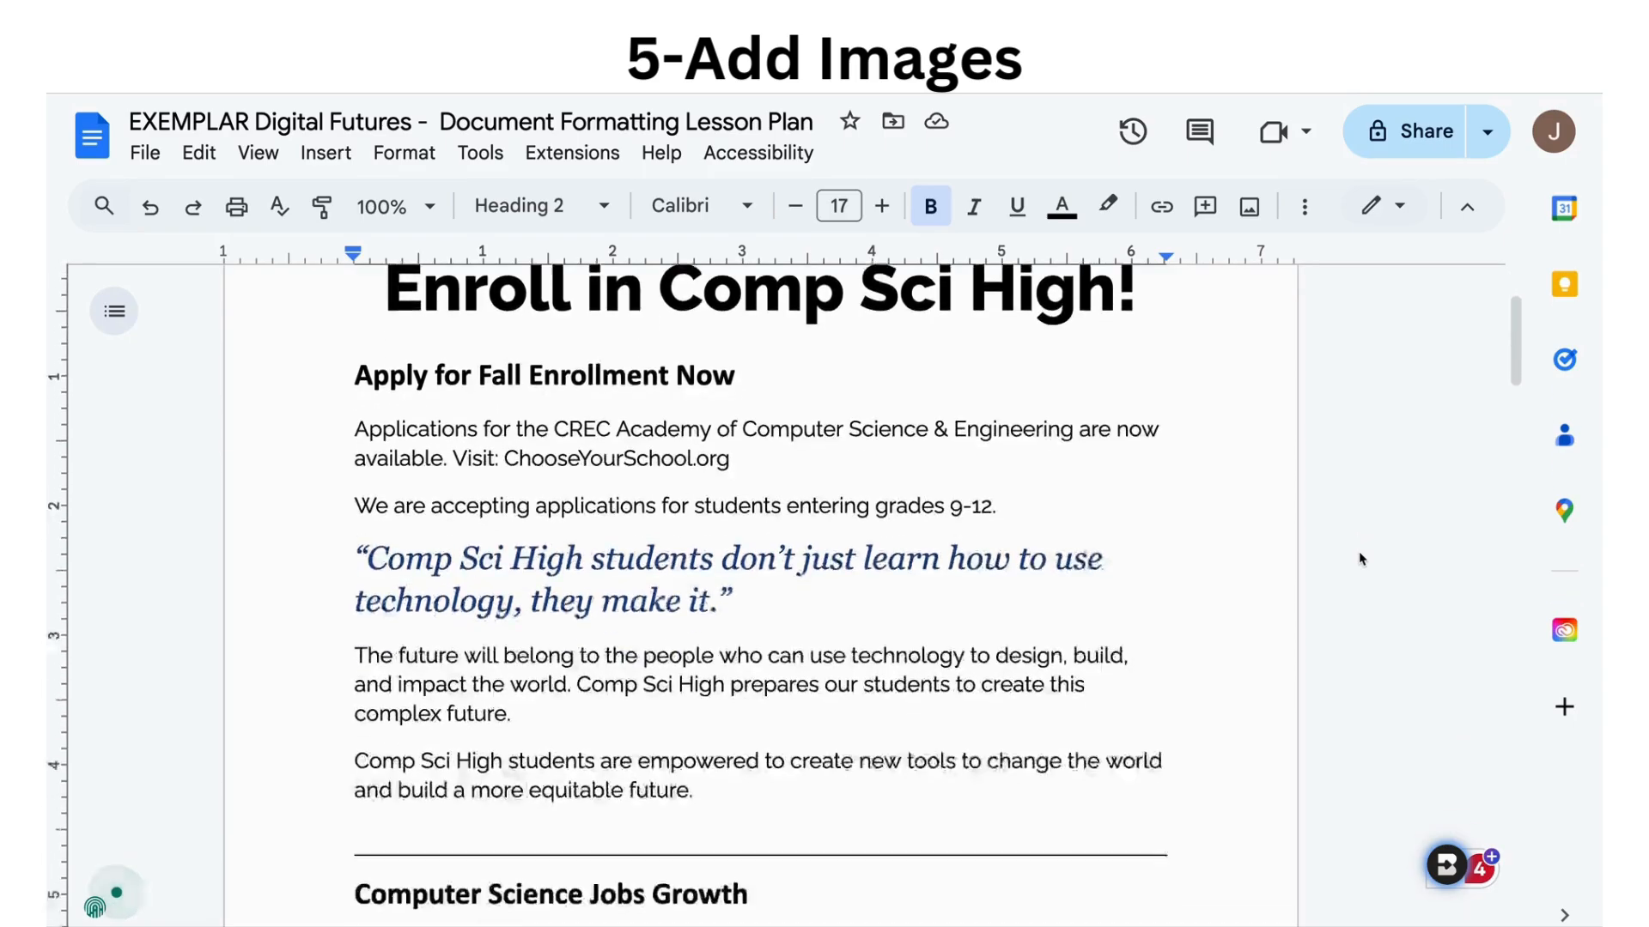
{"action": "scroll", "coordinate": [1359, 556], "scroll_direction": "down", "scroll_amount": 5}
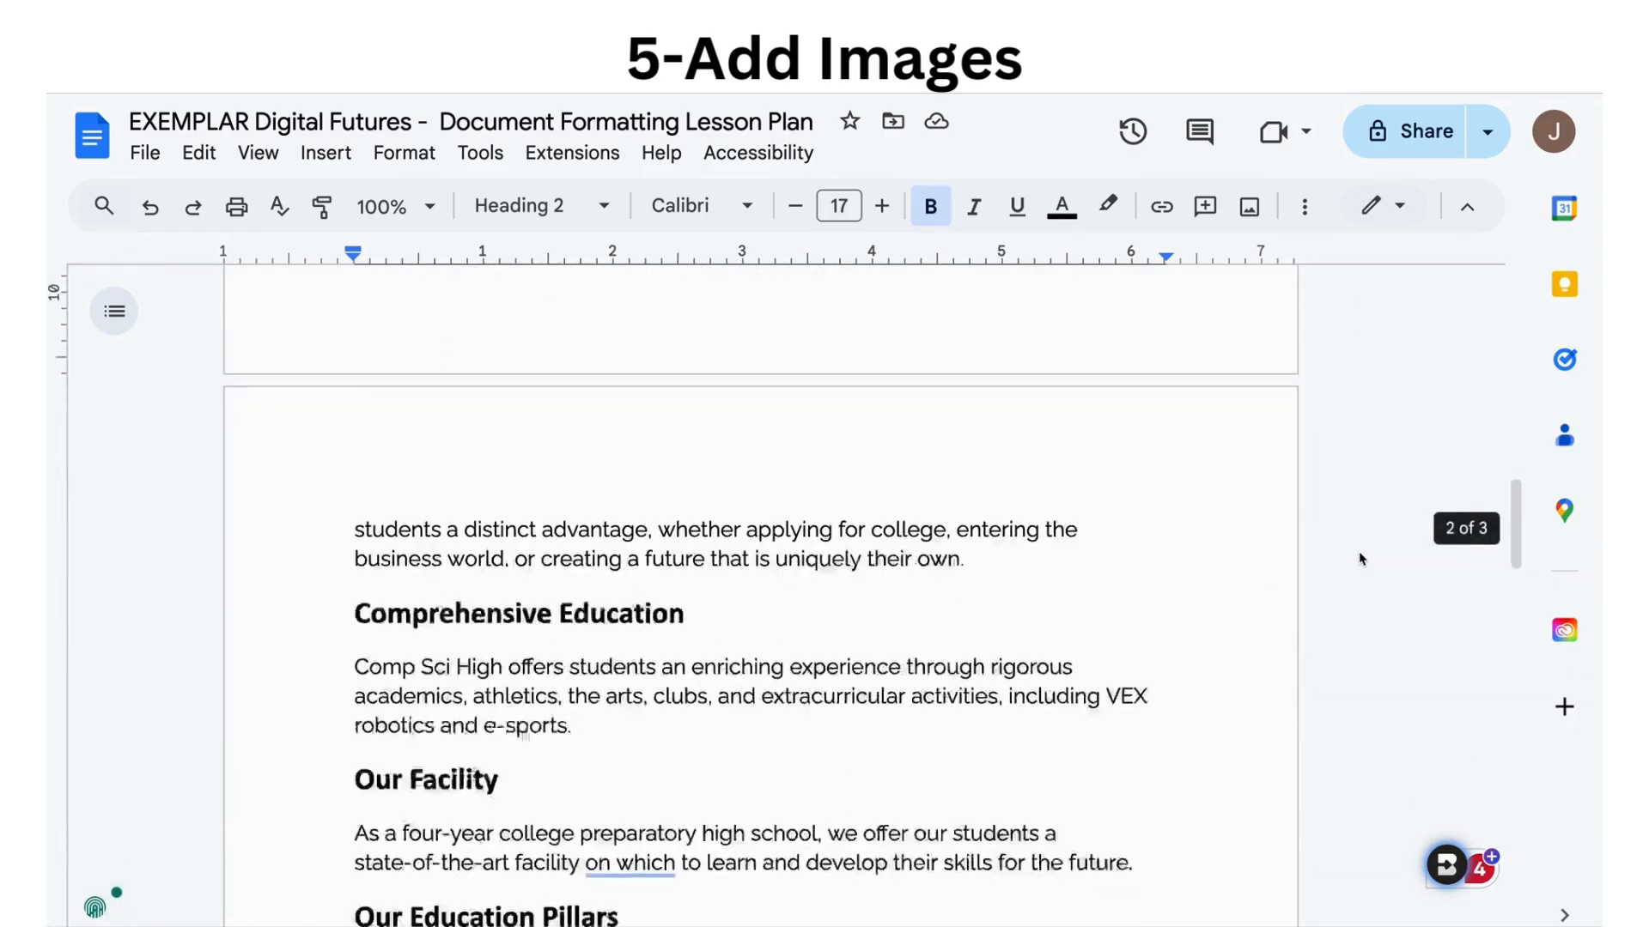
{"action": "scroll", "coordinate": [1359, 557], "scroll_direction": "up", "scroll_amount": 15}
{"action": "scroll", "coordinate": [1359, 556], "scroll_direction": "up", "scroll_amount": 3}
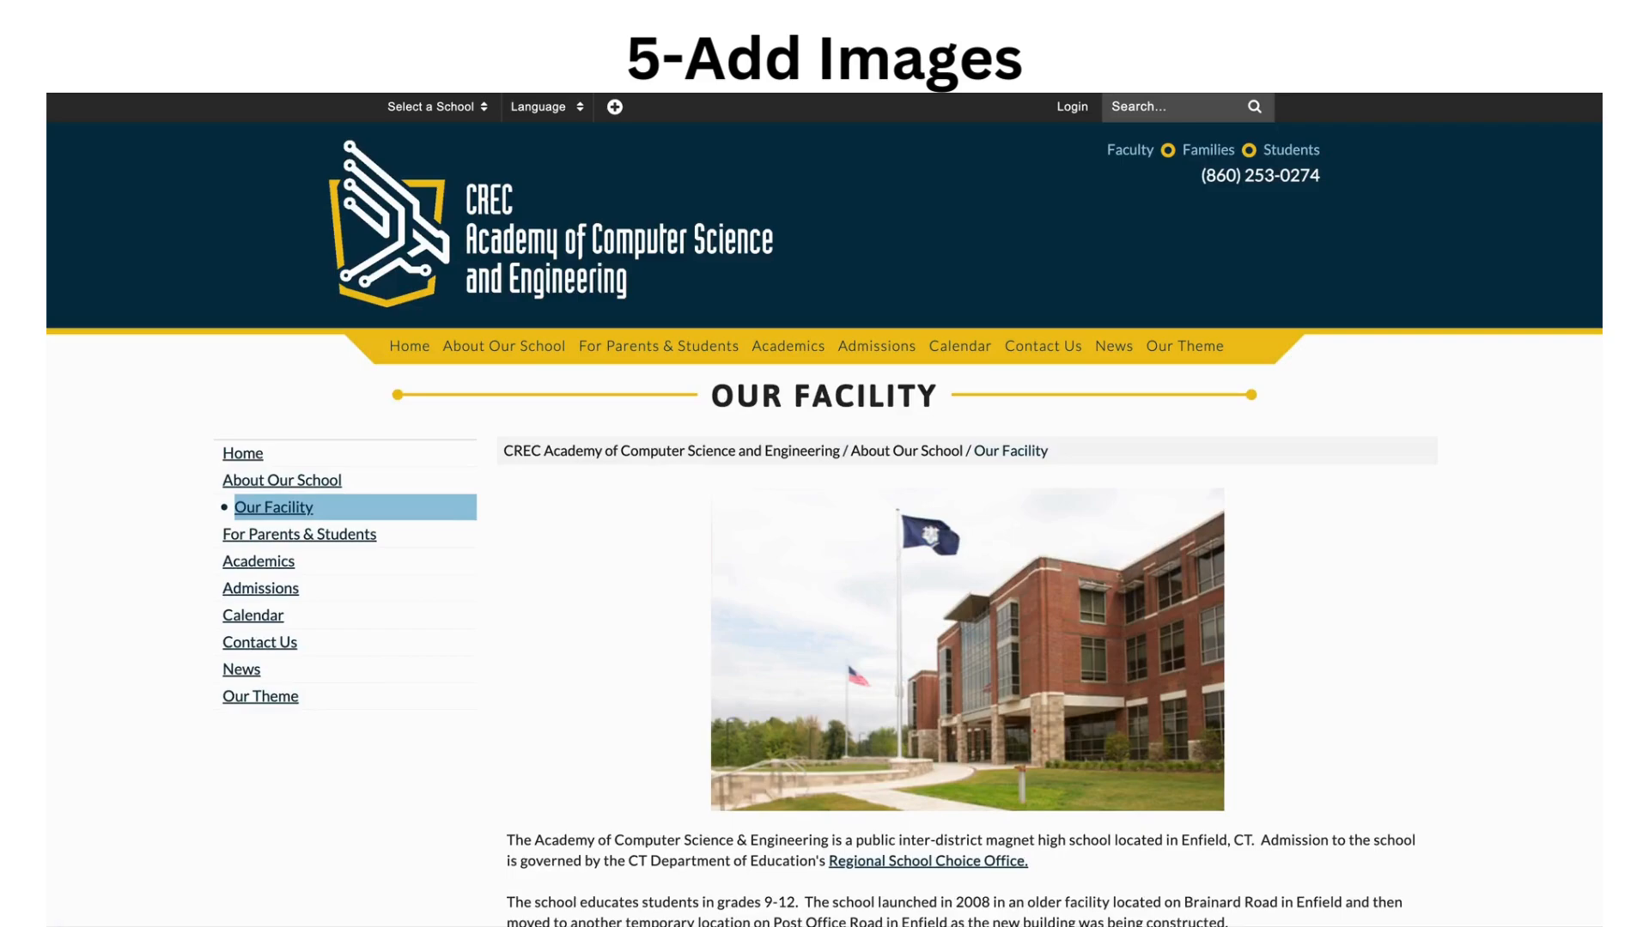
Go from the school website's home page to the Our Facility page and open the building photo in its own tab.
{"action": "left_click", "coordinate": [250, 464]}
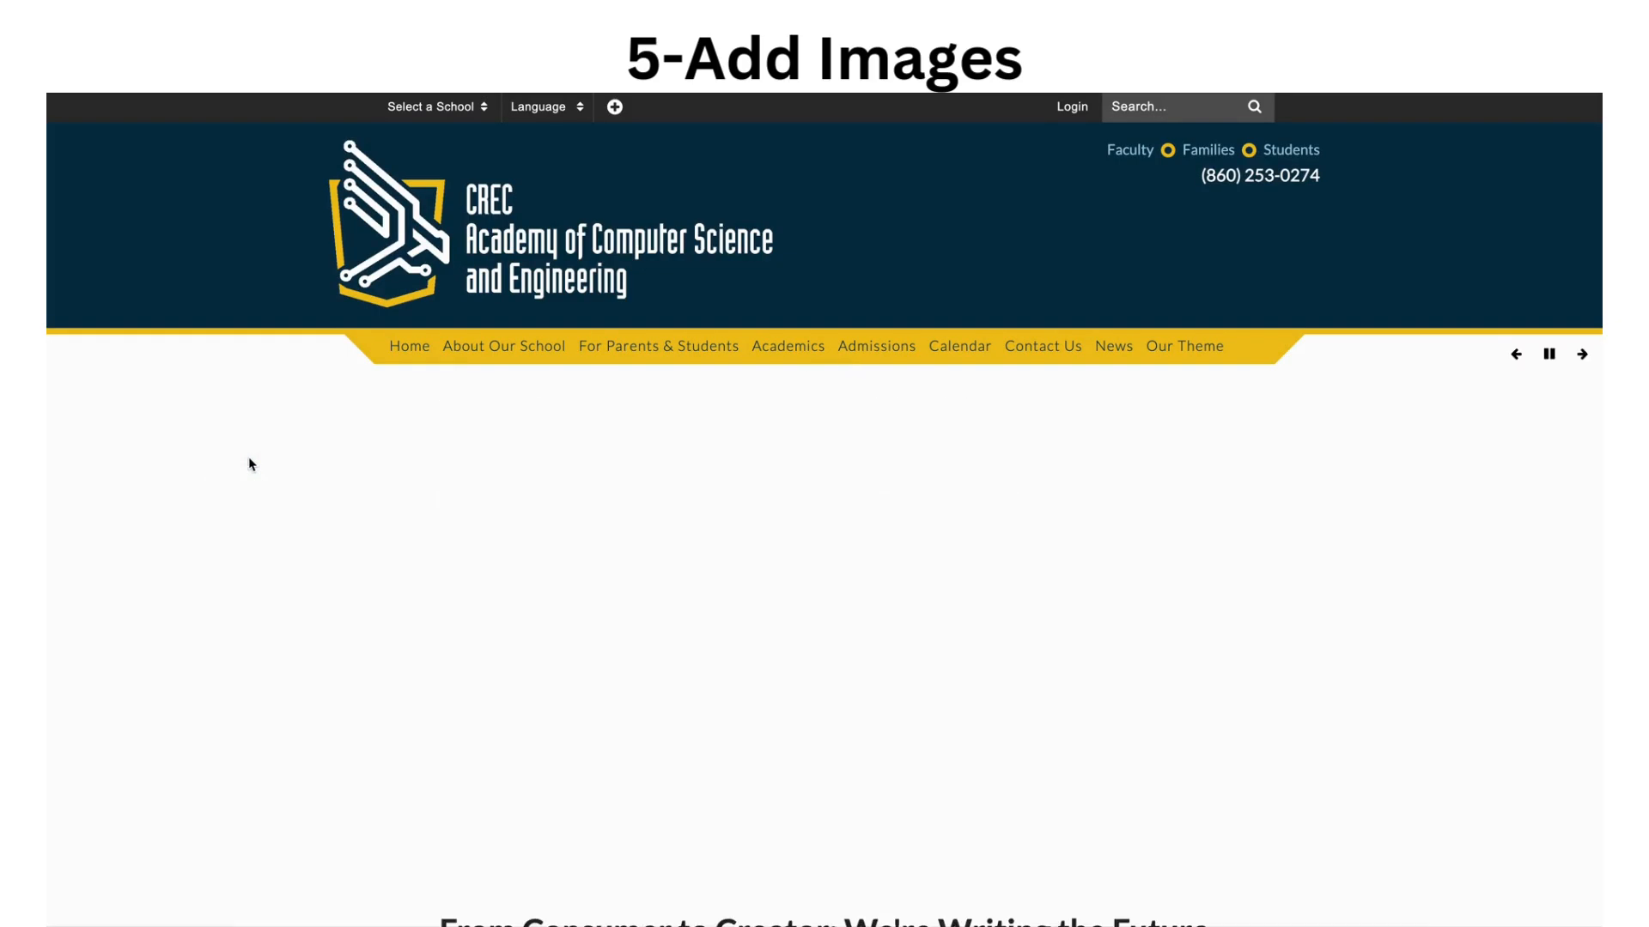
{"action": "mouse_move", "coordinate": [503, 351]}
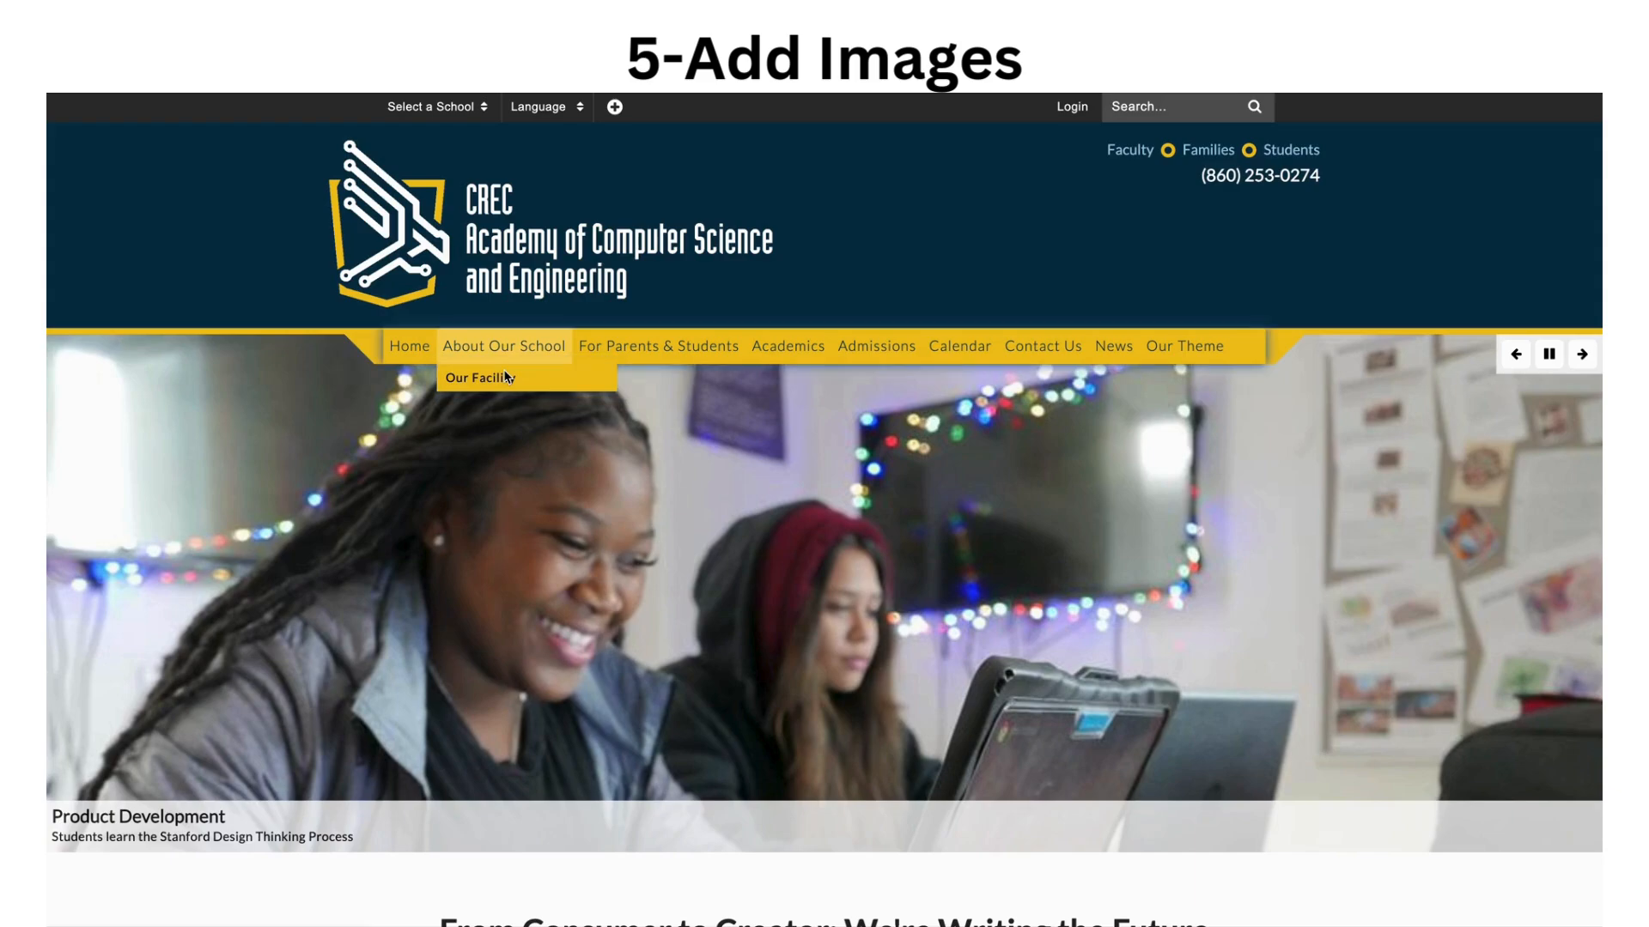
{"action": "left_click", "coordinate": [507, 376]}
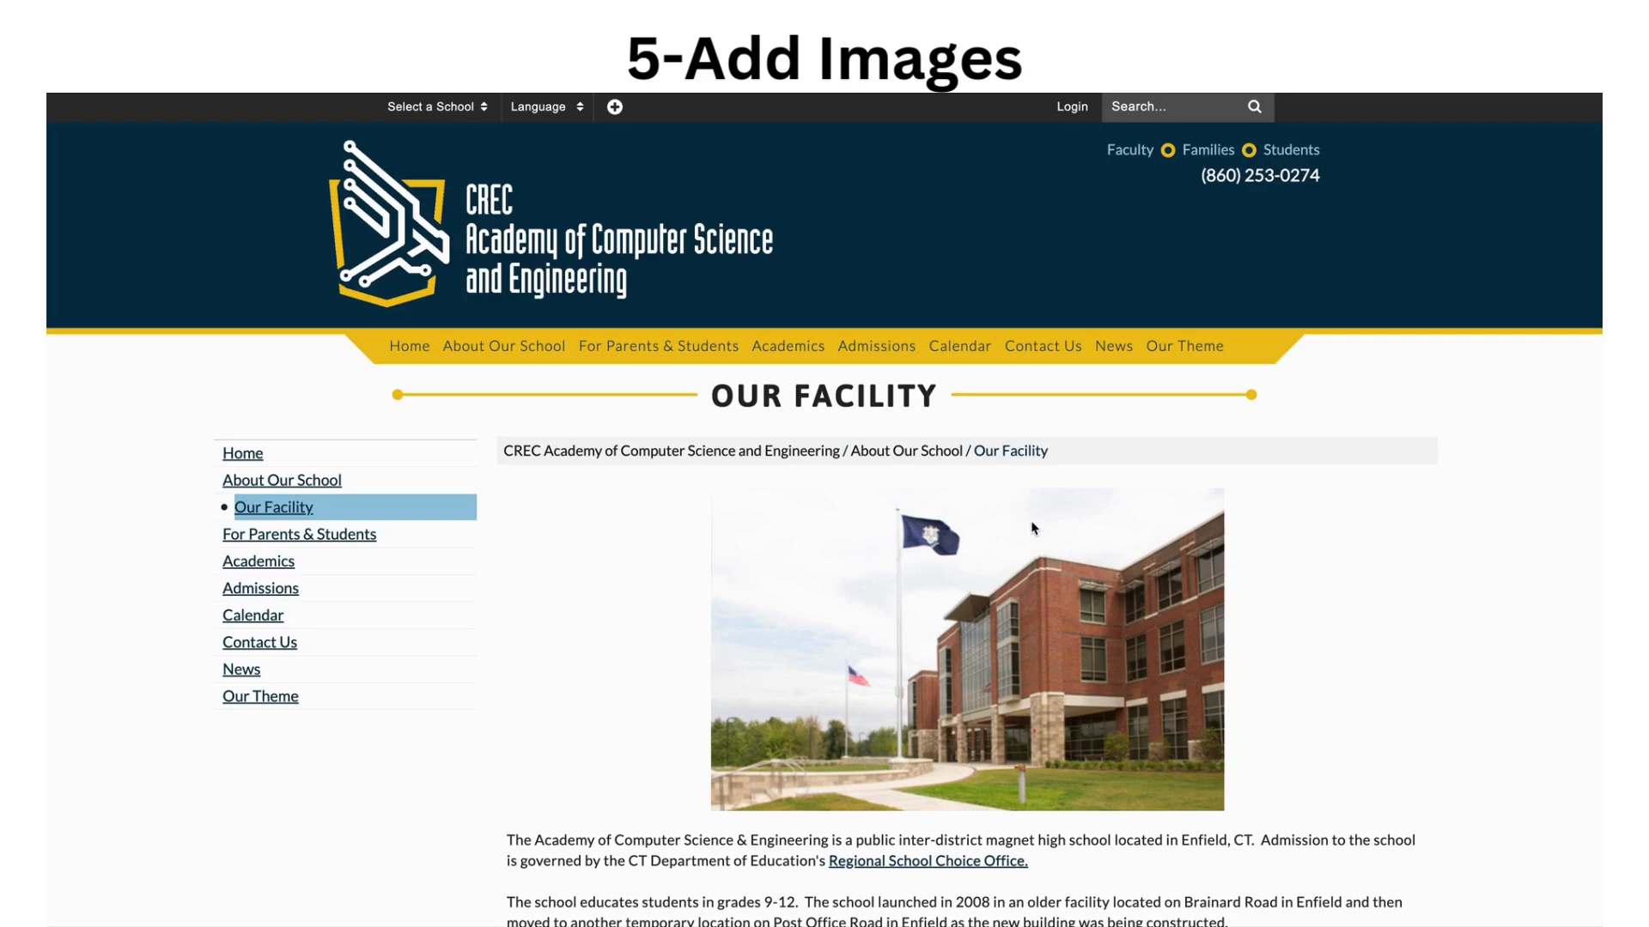
{"action": "right_click", "coordinate": [1010, 601]}
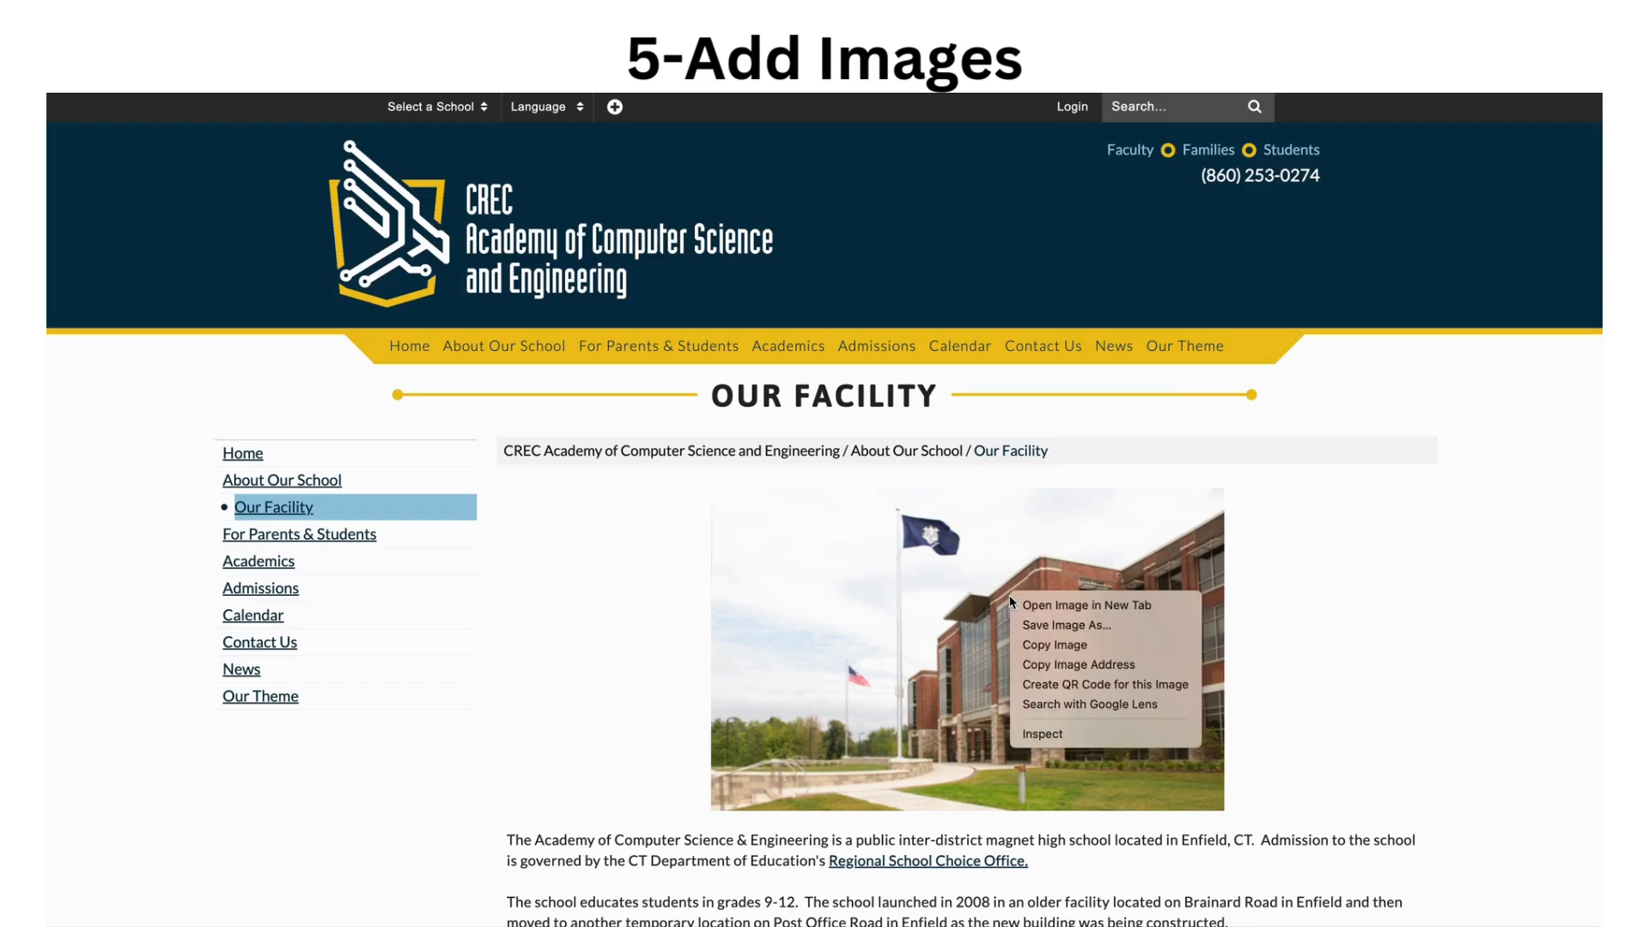
{"action": "left_click", "coordinate": [1036, 609]}
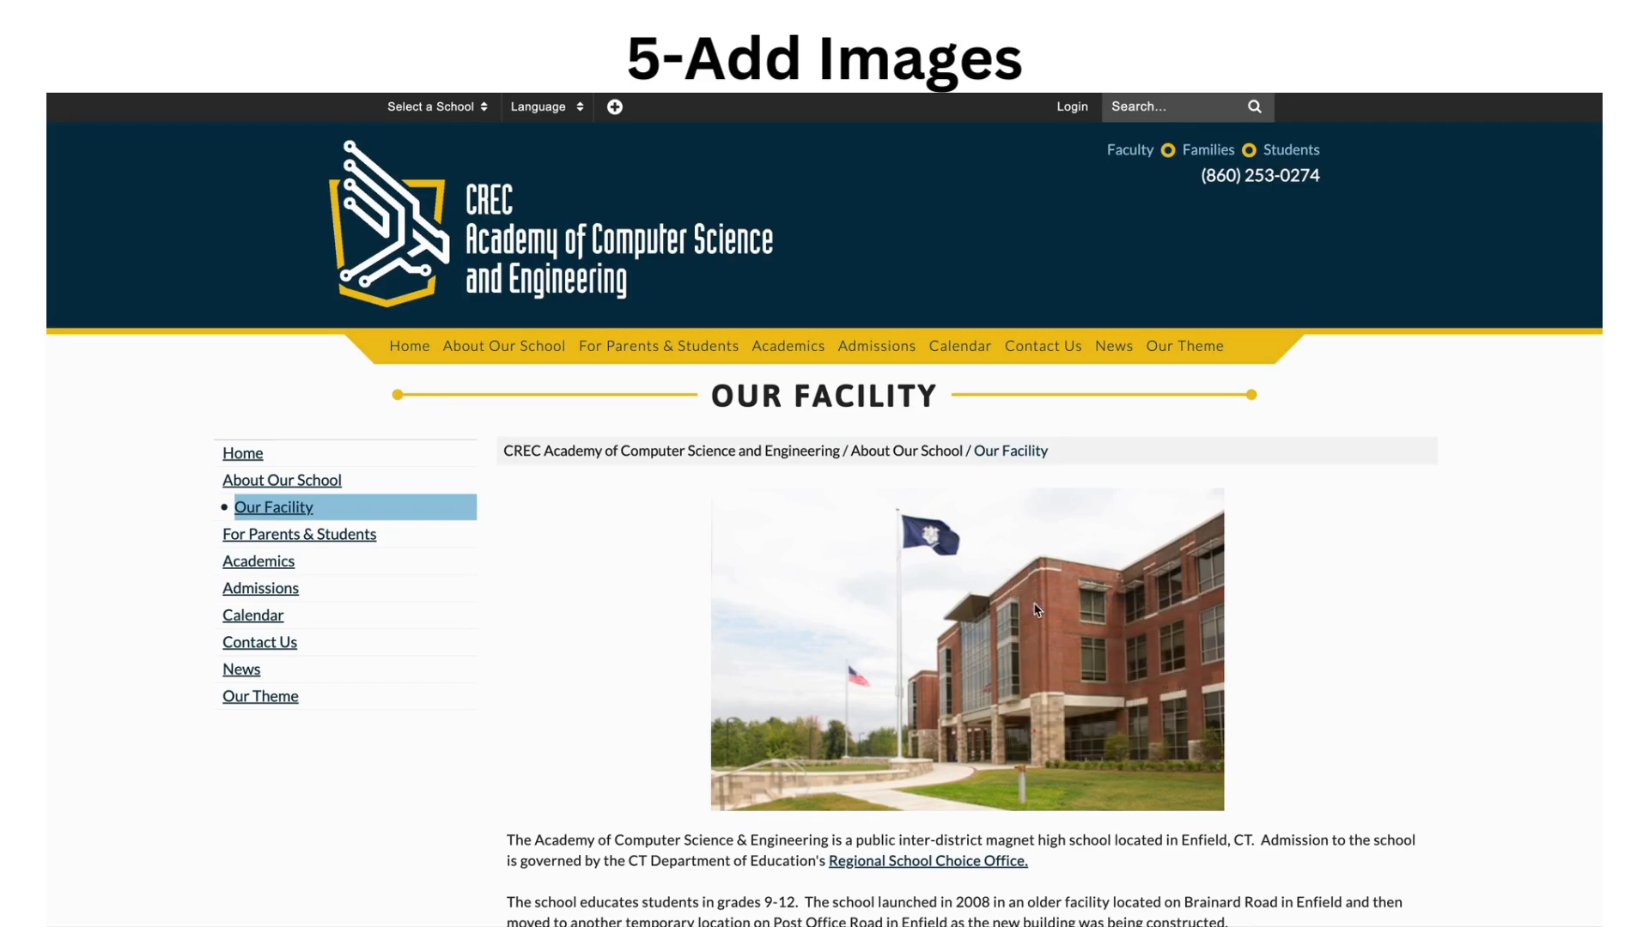
{"action": "left_click", "coordinate": [996, 78]}
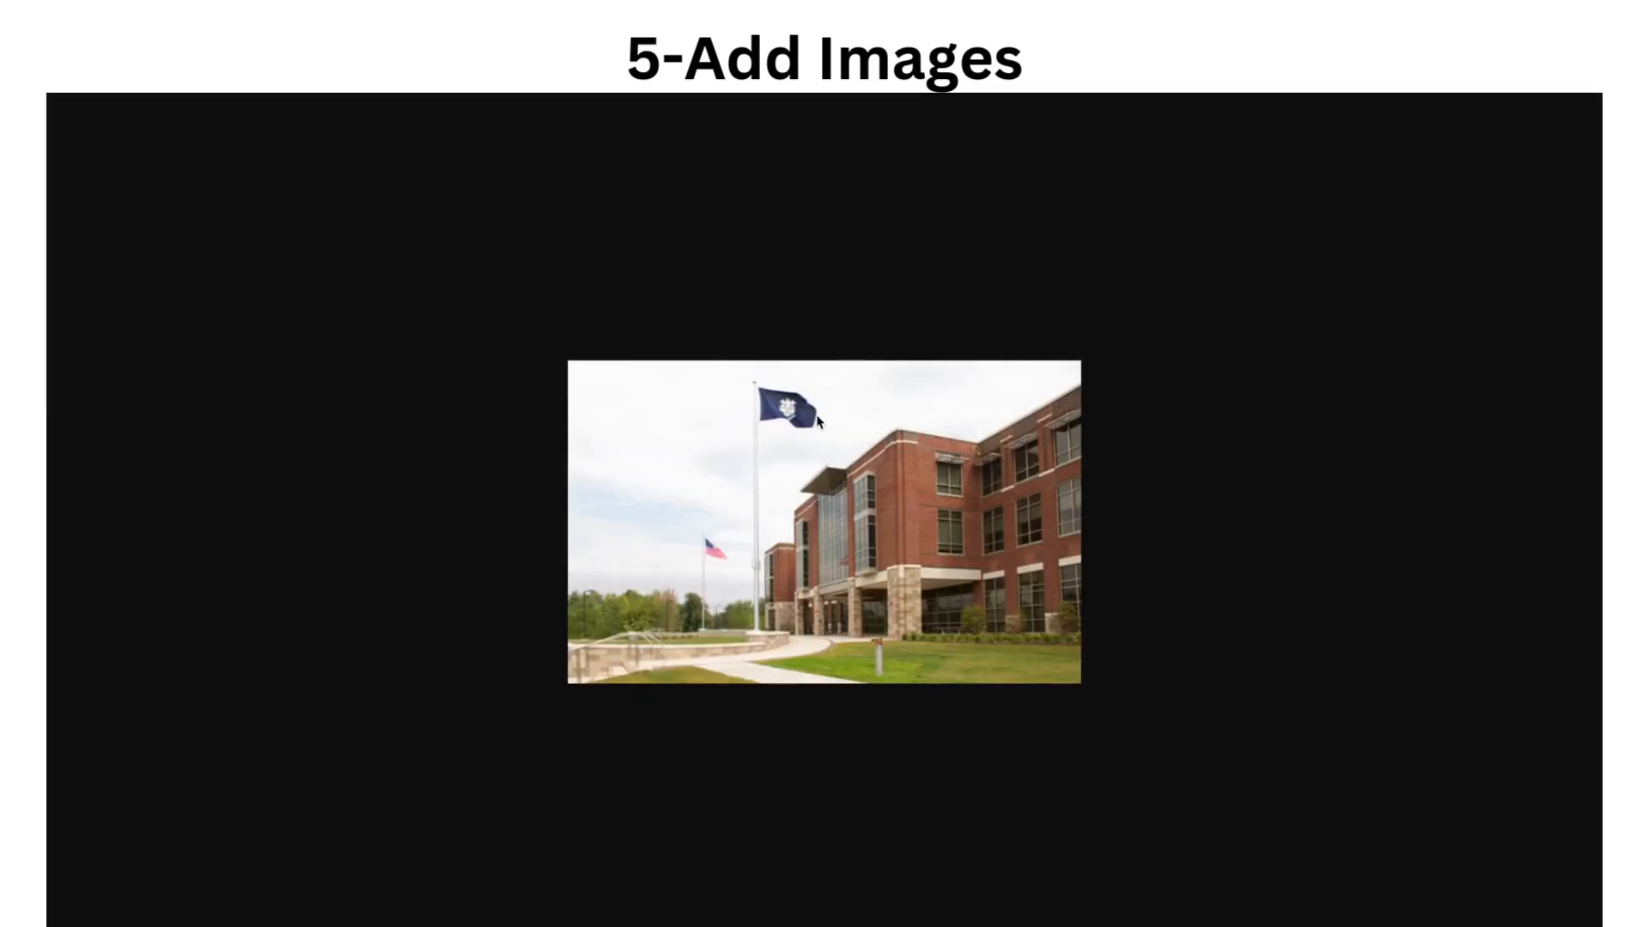
Save the building photo as CompSciHigh in the "Step 3 - create a flyer" folder, replacing the existing file of that name.
{"action": "right_click", "coordinate": [823, 470]}
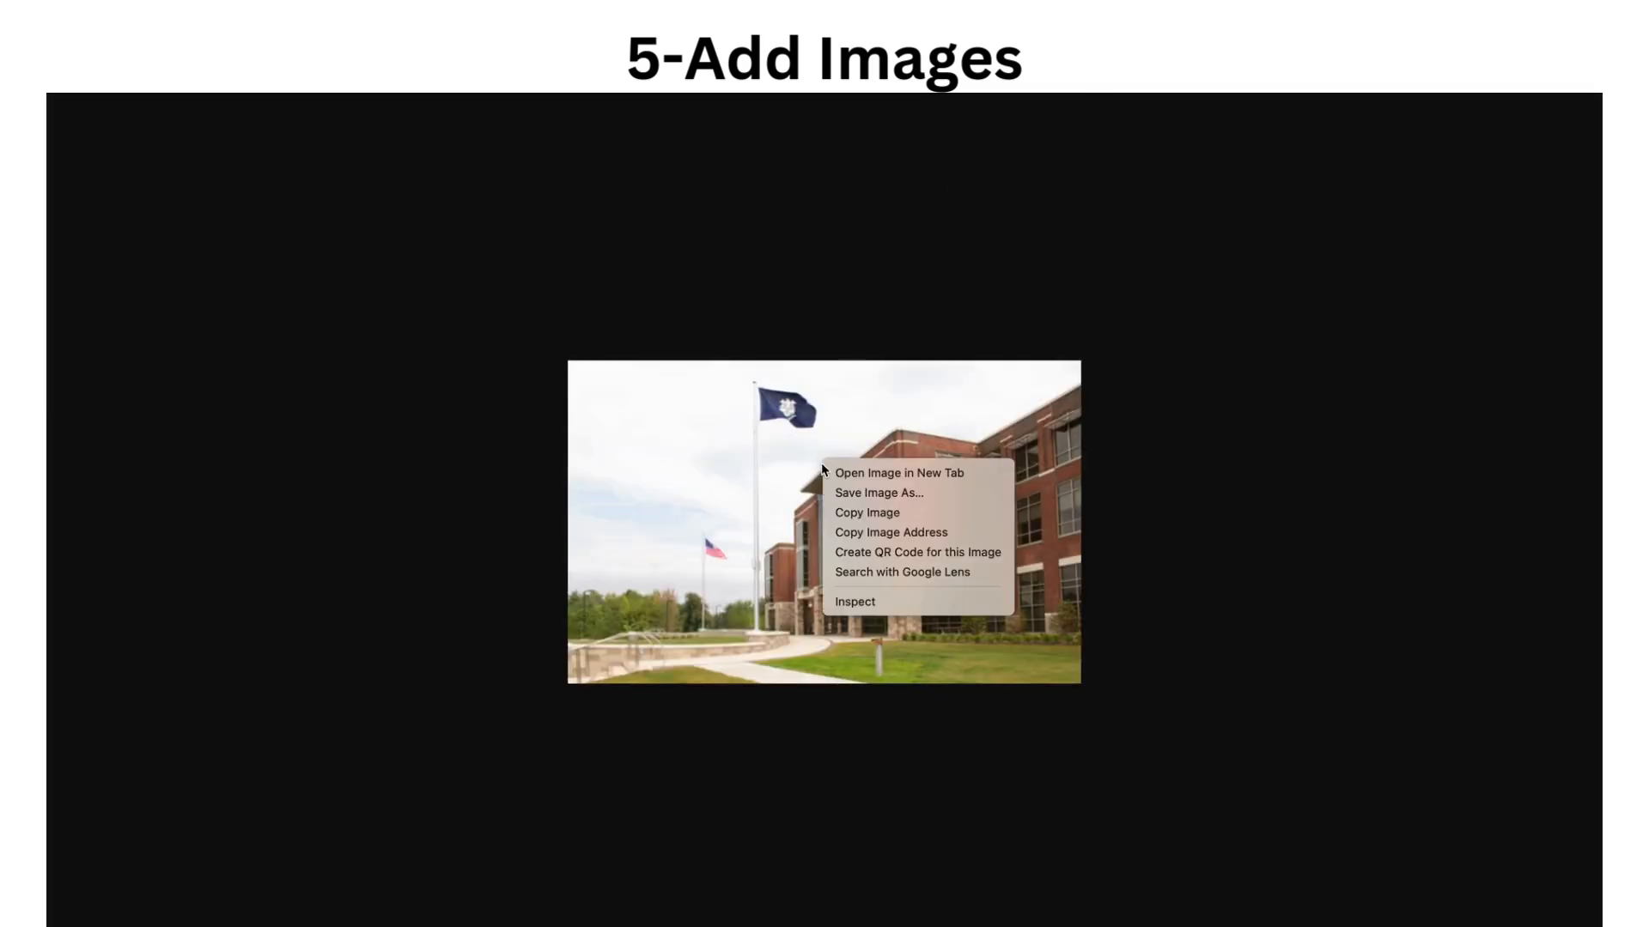
{"action": "left_click", "coordinate": [866, 496]}
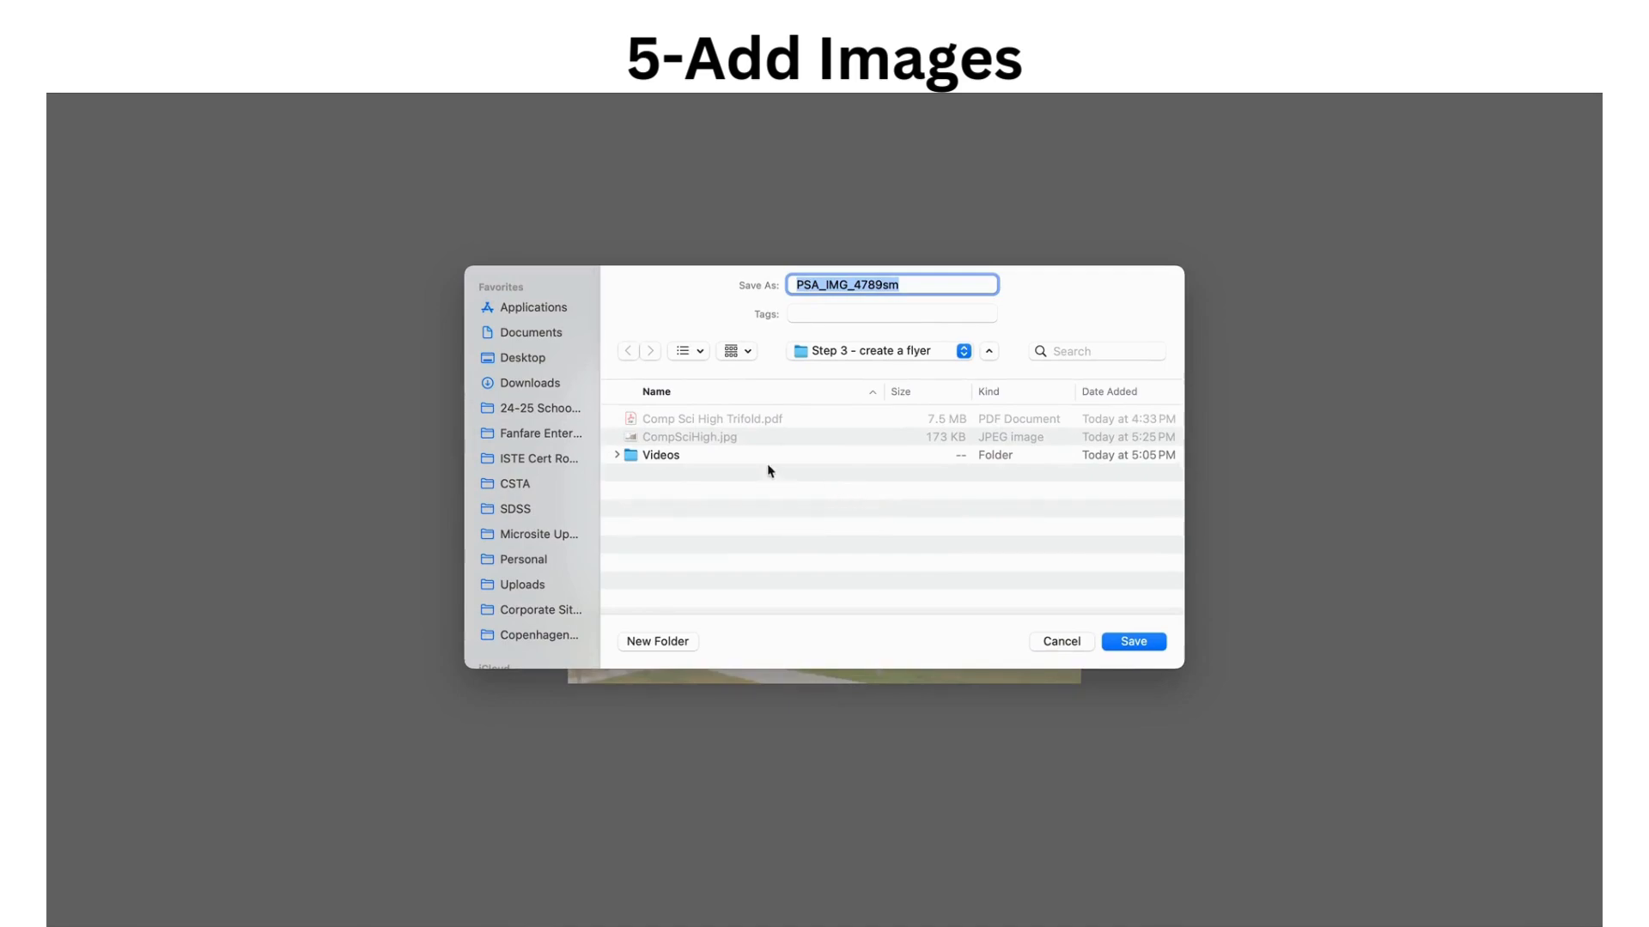
{"action": "left_click", "coordinate": [726, 440]}
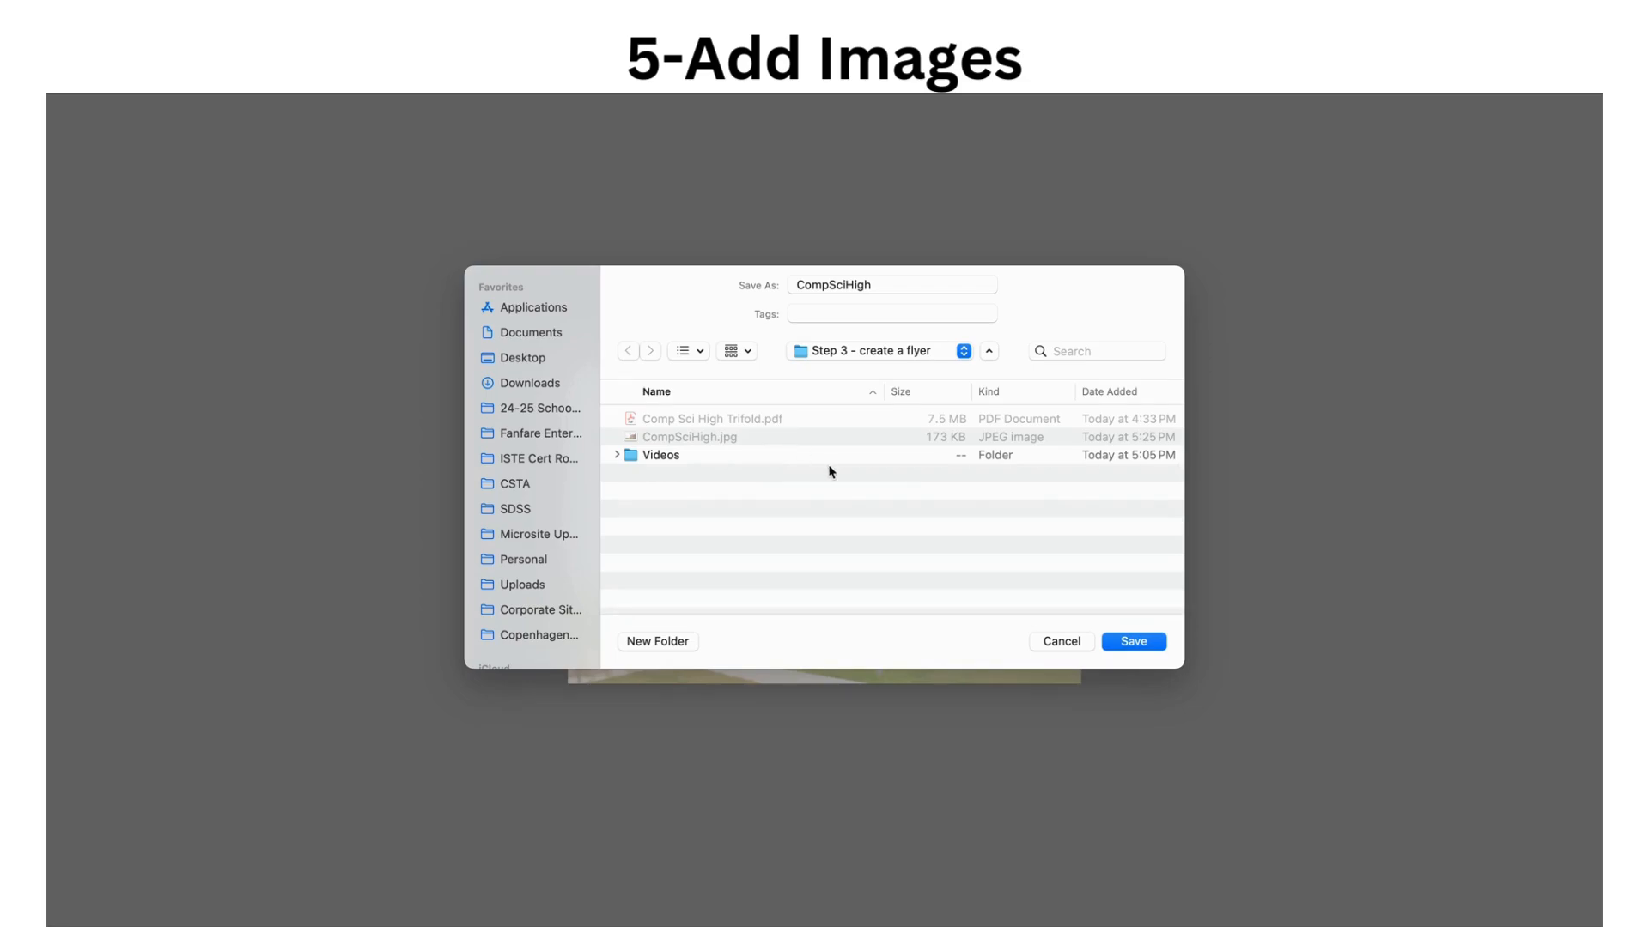
{"action": "left_click", "coordinate": [1134, 650]}
{"action": "left_click", "coordinate": [846, 554]}
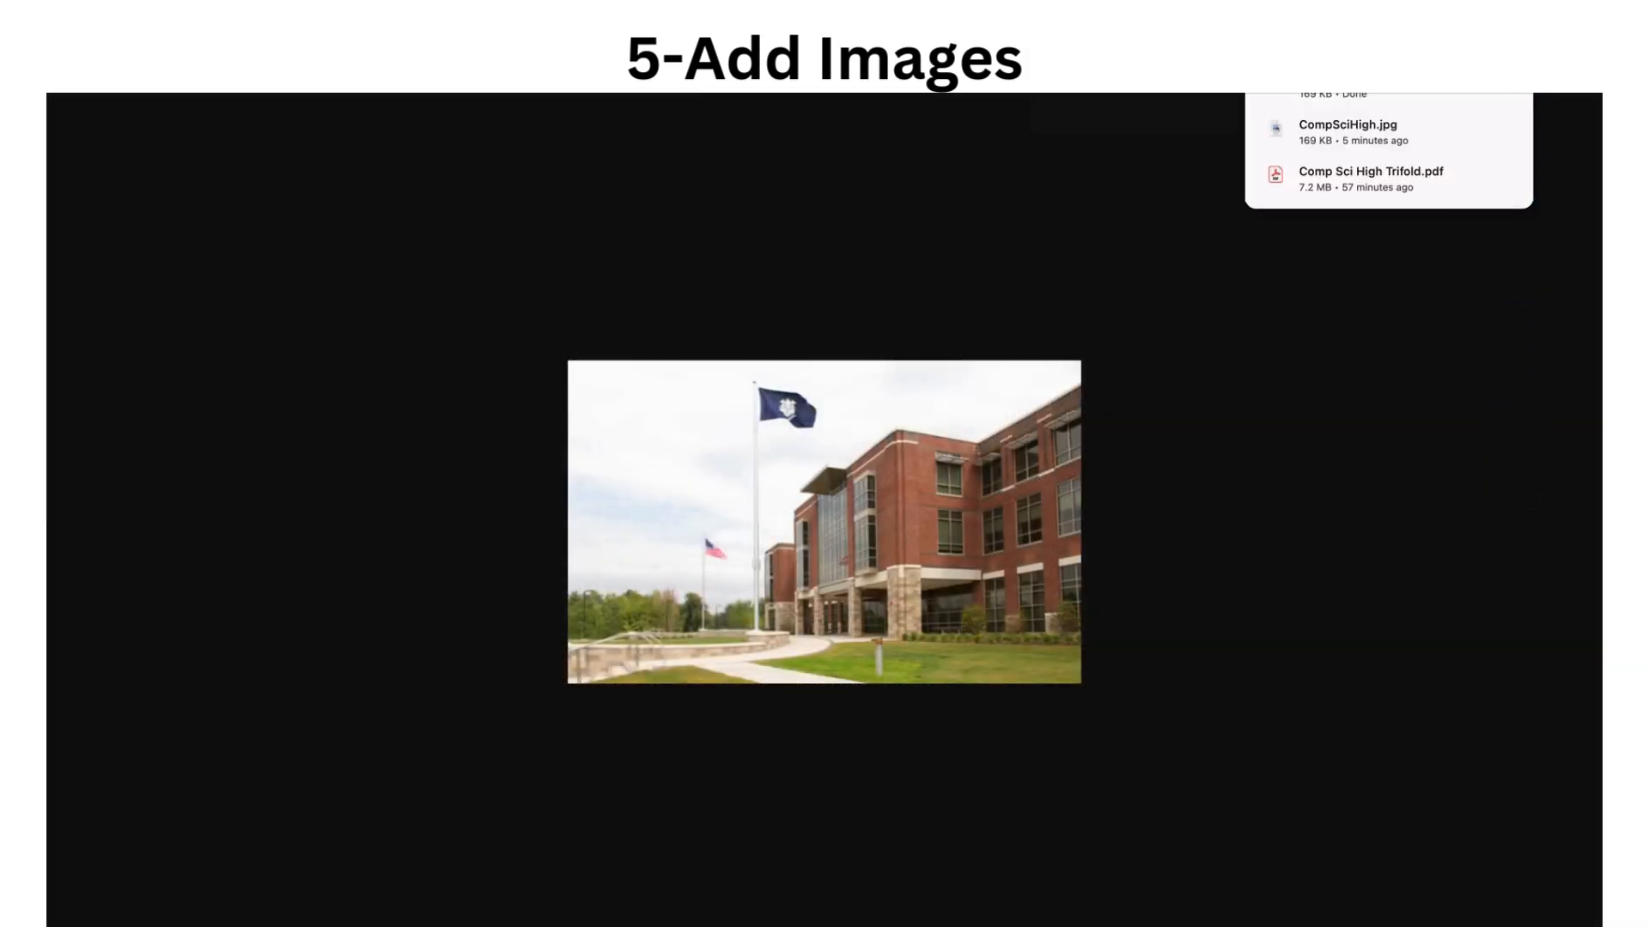
Switch to the Google Docs document, insert CompSciHigh.jpg from the computer before "Applications for the CREC Academy", and select the image.
{"action": "left_click", "coordinate": [644, 11]}
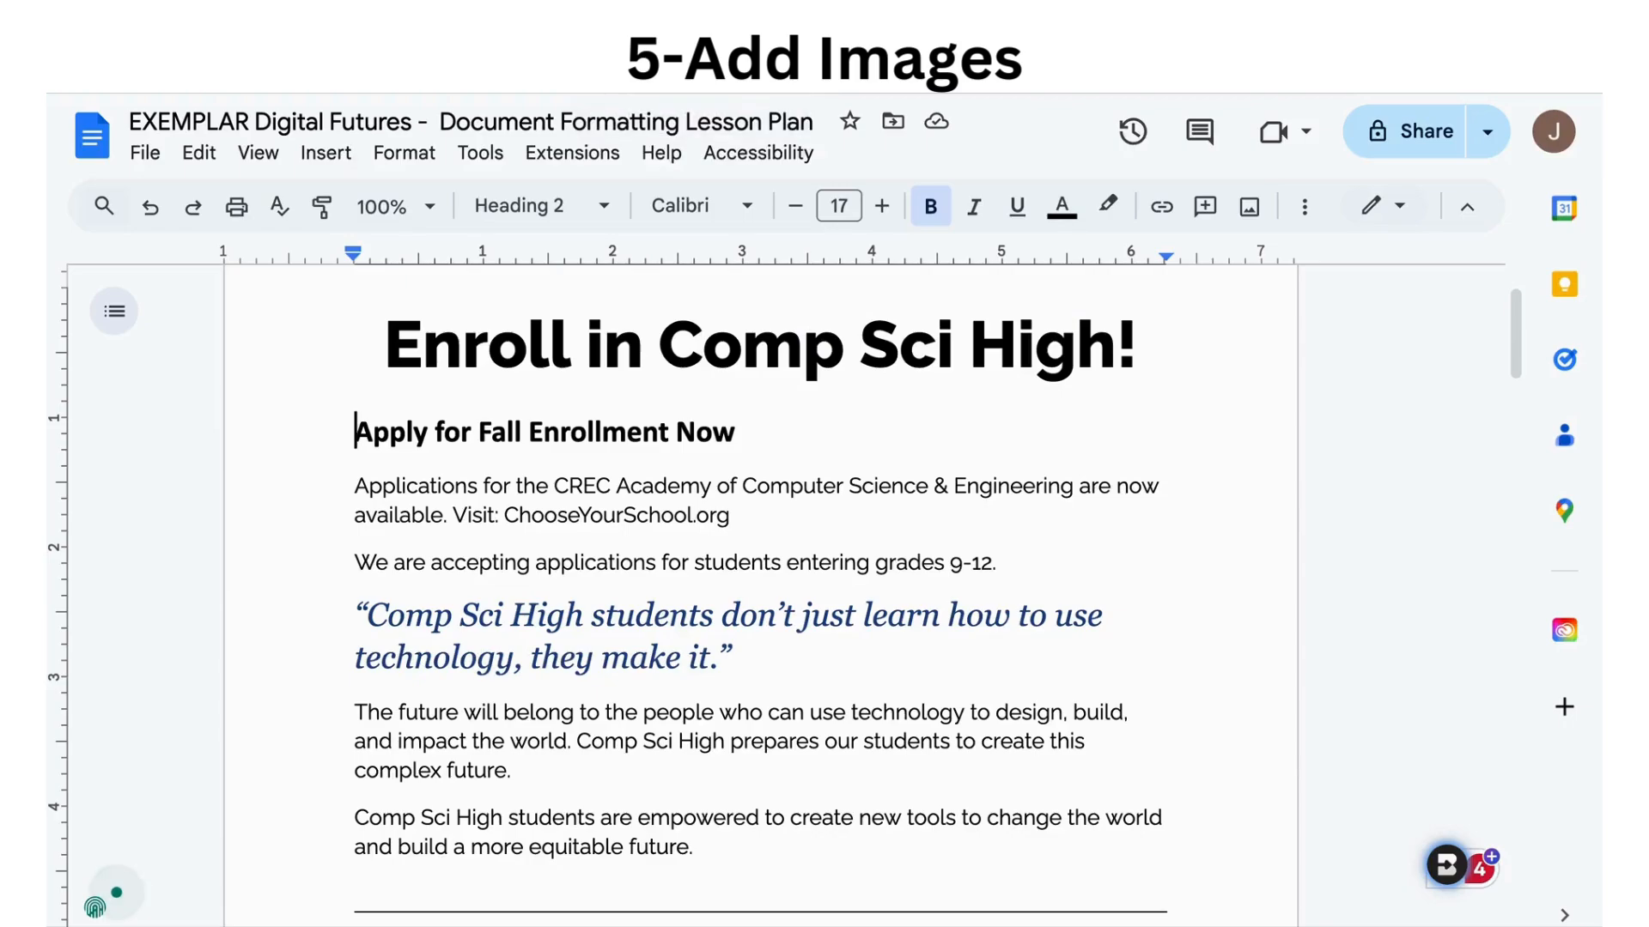
{"action": "left_click", "coordinate": [357, 484]}
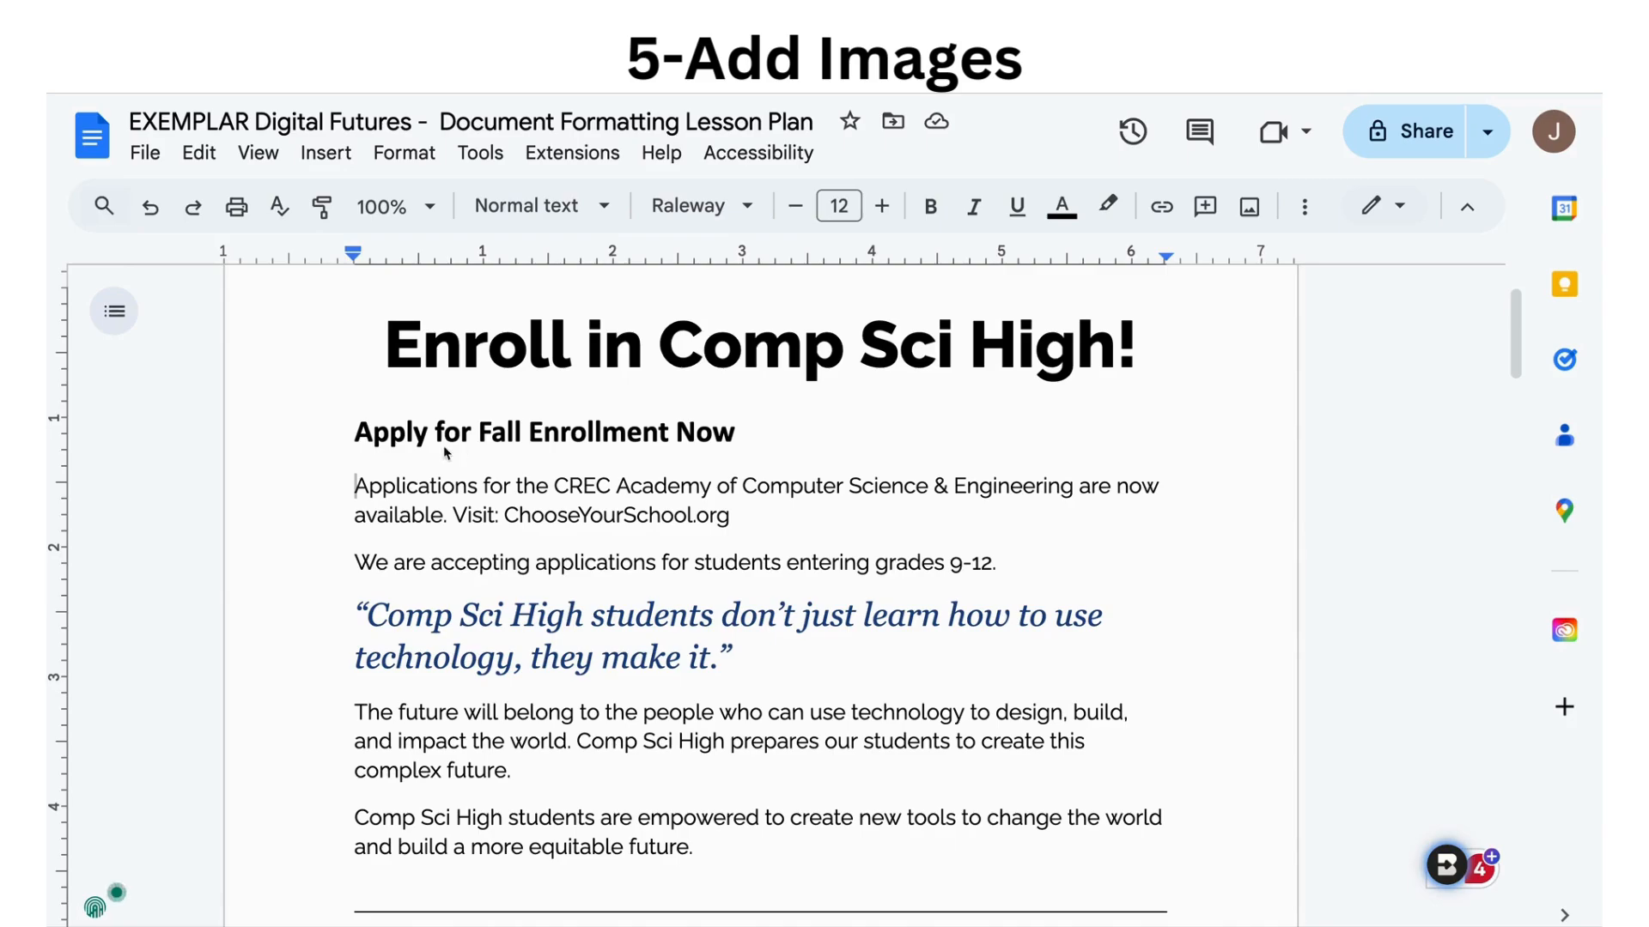
{"action": "left_click", "coordinate": [326, 153]}
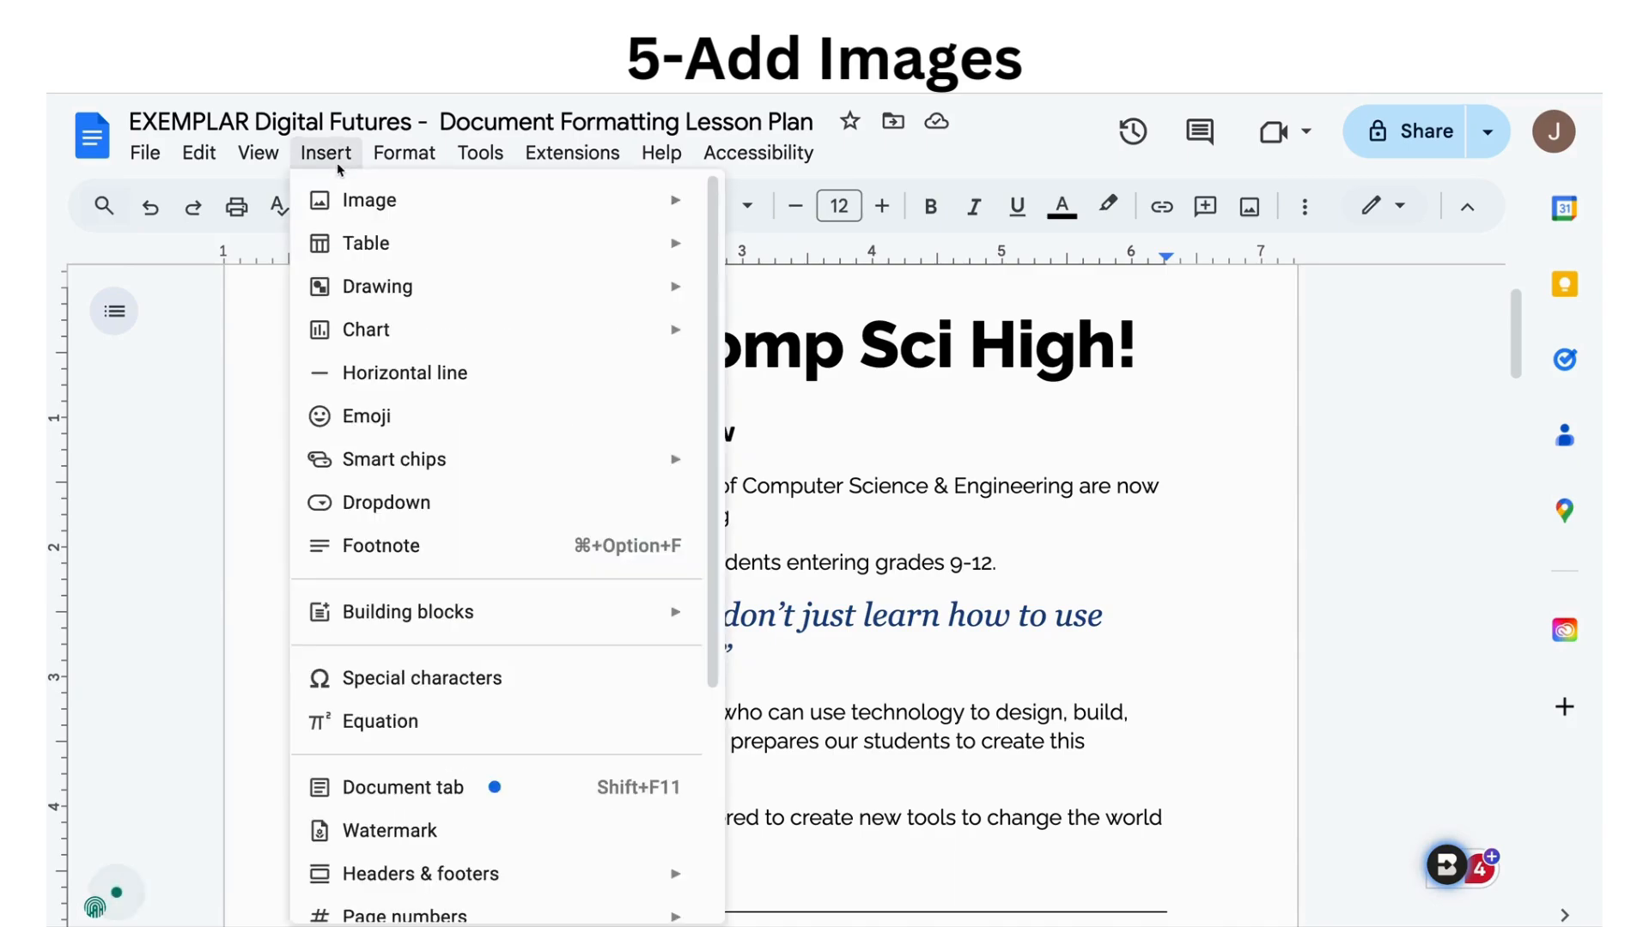
{"action": "mouse_move", "coordinate": [351, 199]}
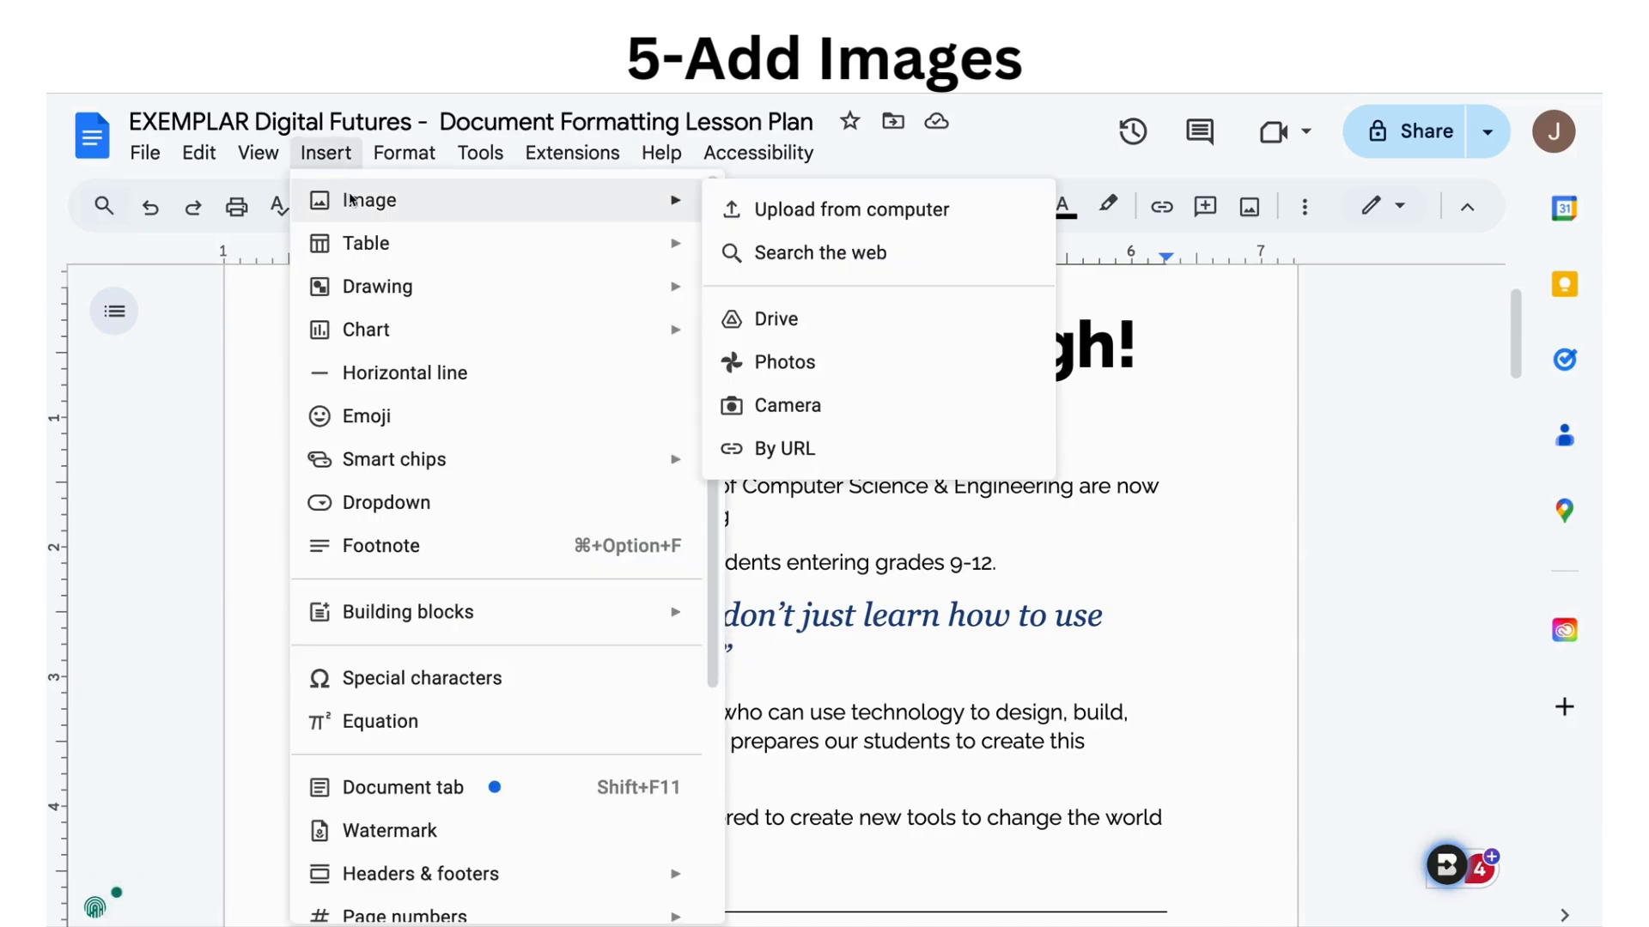
{"action": "left_click", "coordinate": [805, 213]}
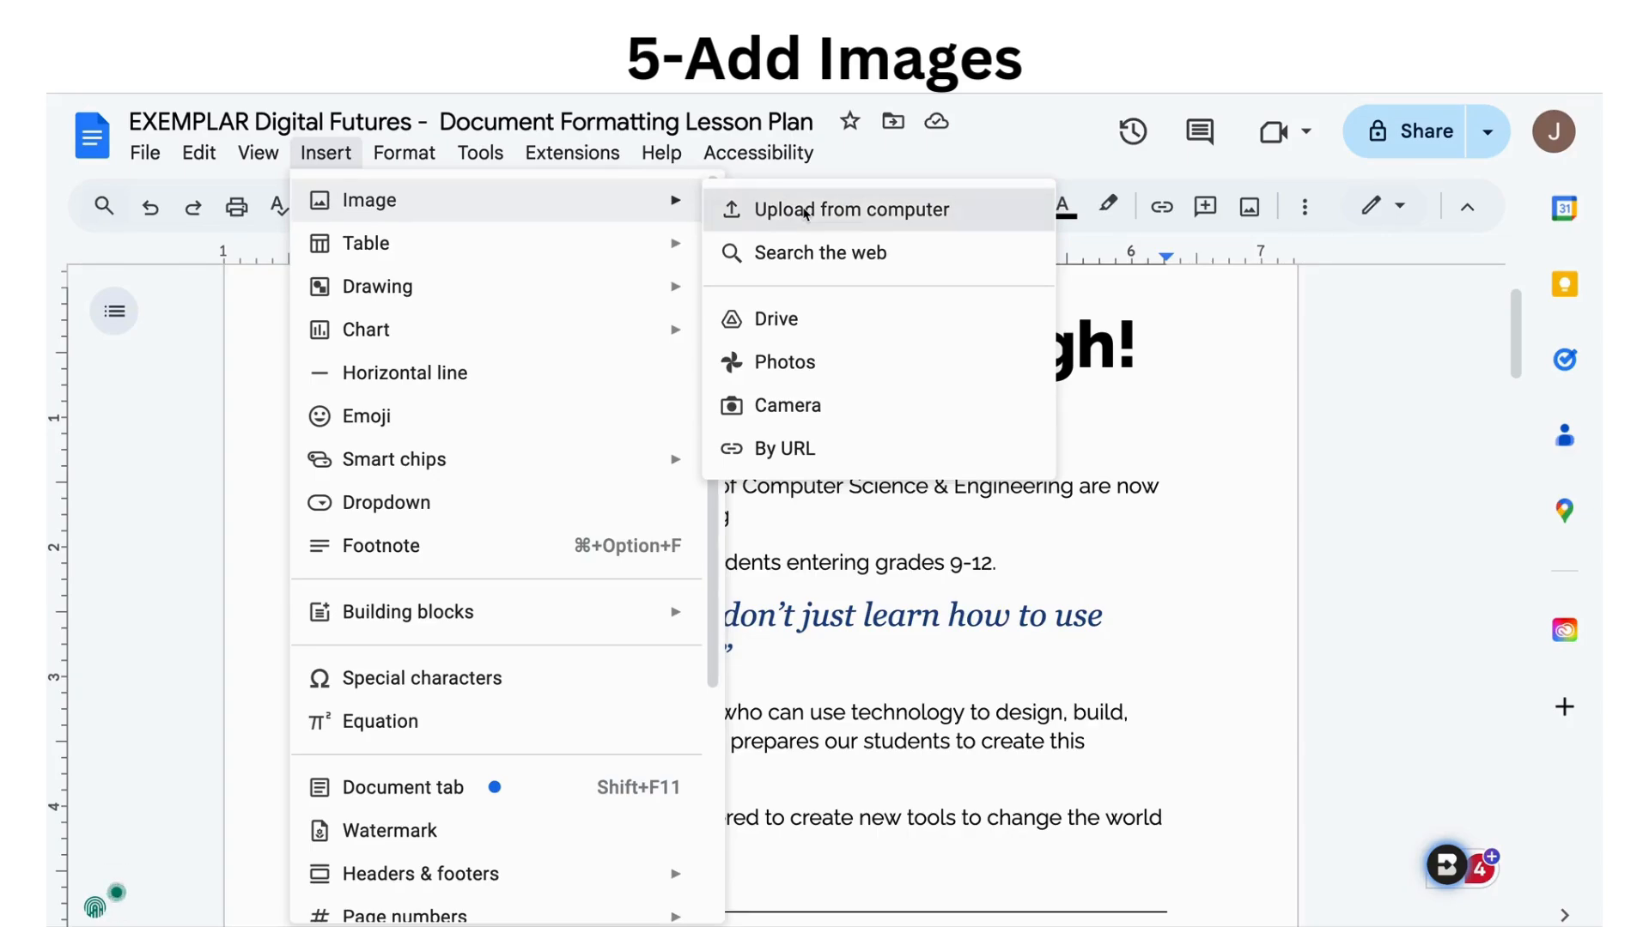
{"action": "left_click", "coordinate": [1030, 356]}
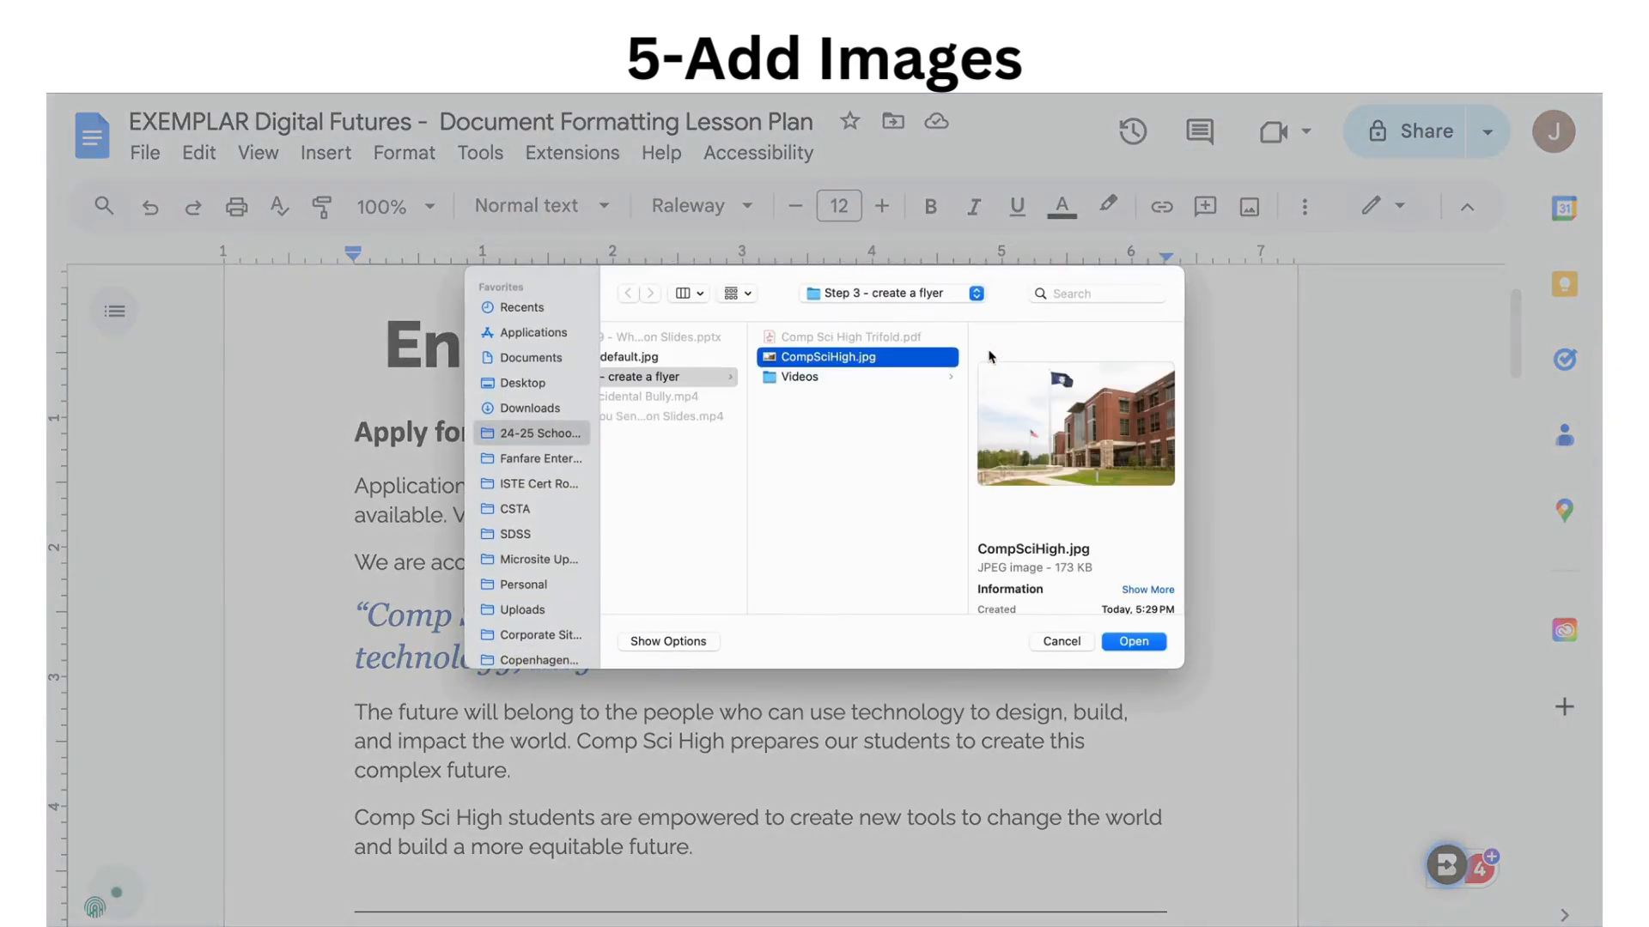
{"action": "left_click", "coordinate": [1134, 641]}
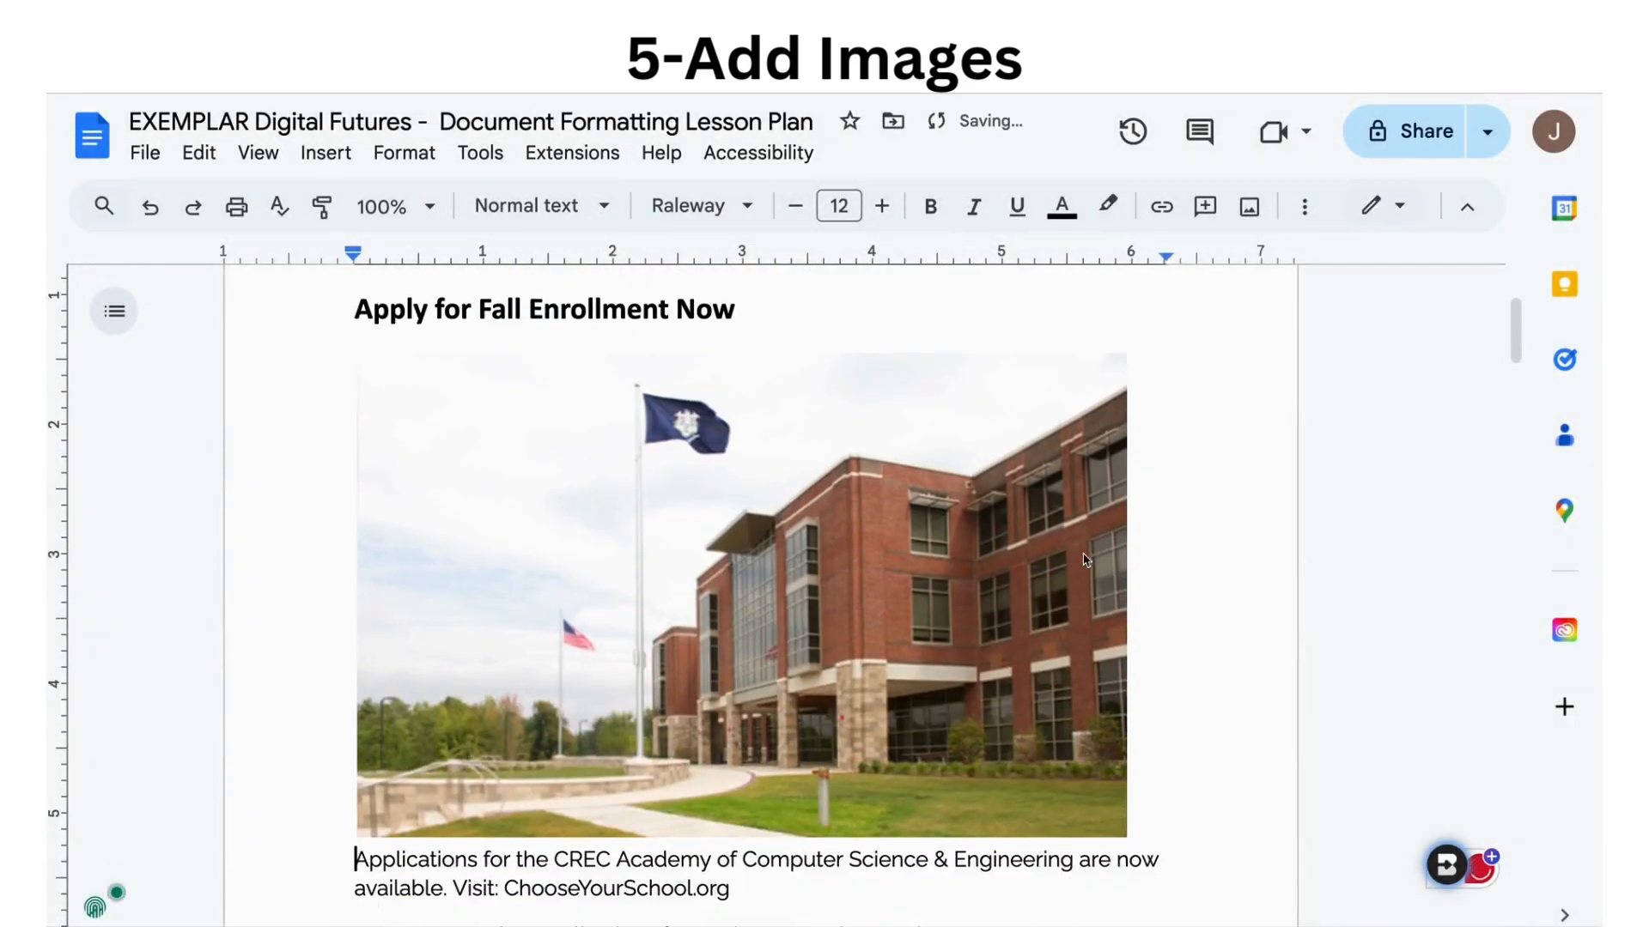
{"action": "scroll", "coordinate": [1085, 560], "scroll_direction": "down", "scroll_amount": 3}
{"action": "left_click", "coordinate": [1080, 543]}
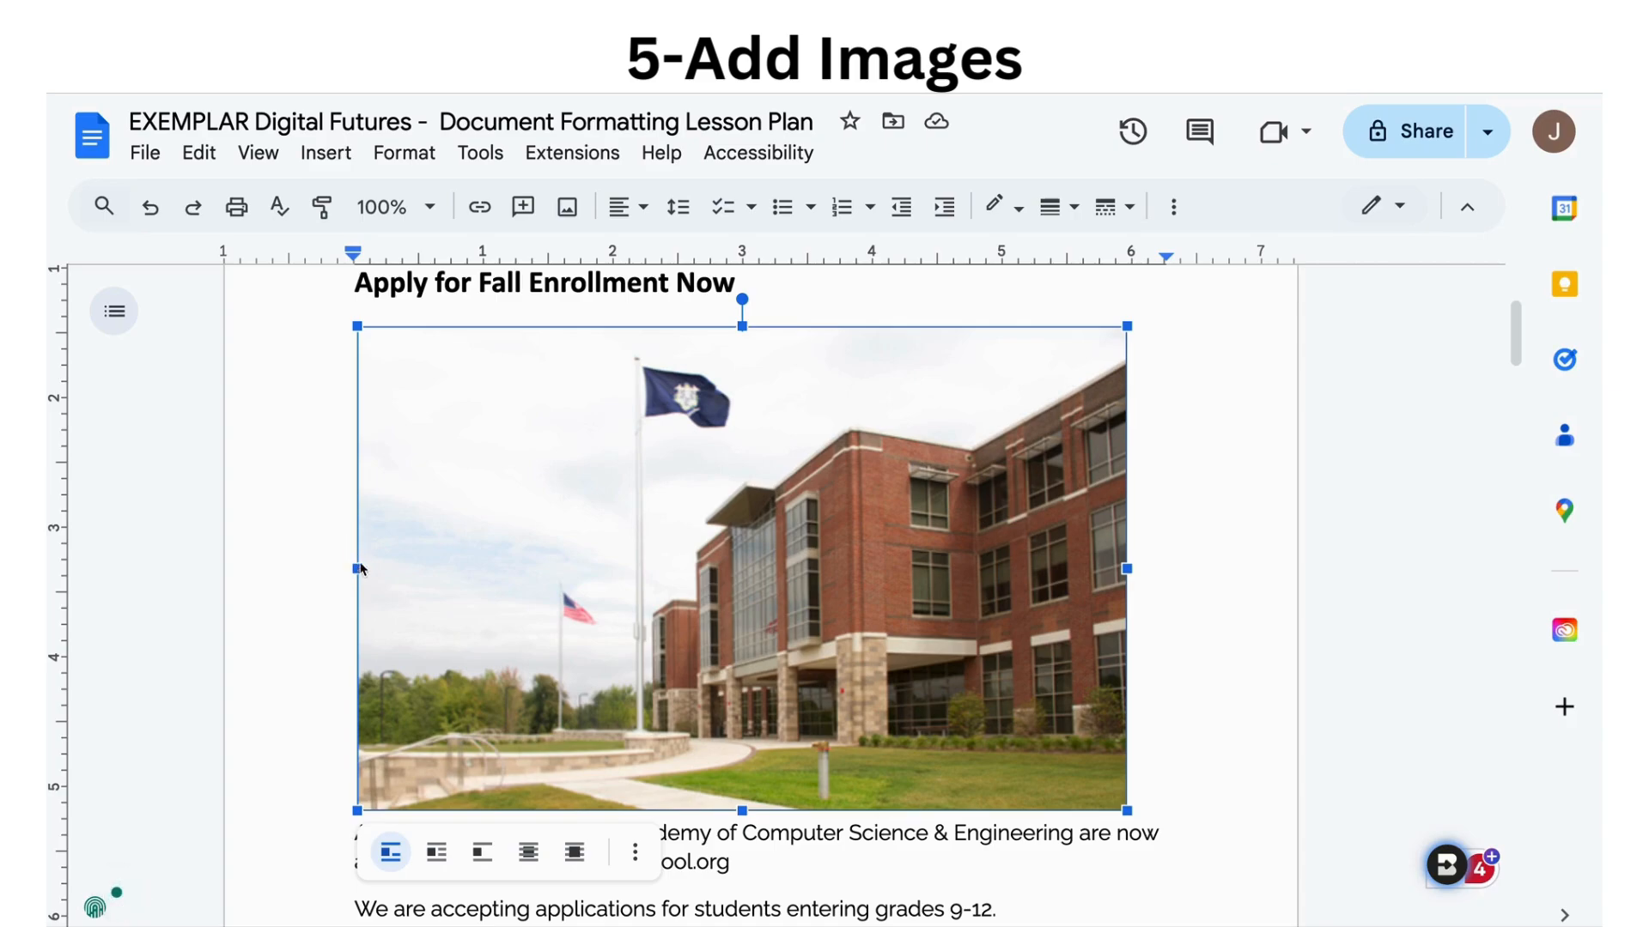
Try shrinking the building photo from a corner and narrowing only its width, undoing each change.
{"action": "left_click_drag", "start_coordinate": [358, 327], "coordinate": [643, 607]}
{"action": "key", "text": "ctrl+z"}
{"action": "left_click_drag", "start_coordinate": [358, 566], "coordinate": [684, 584]}
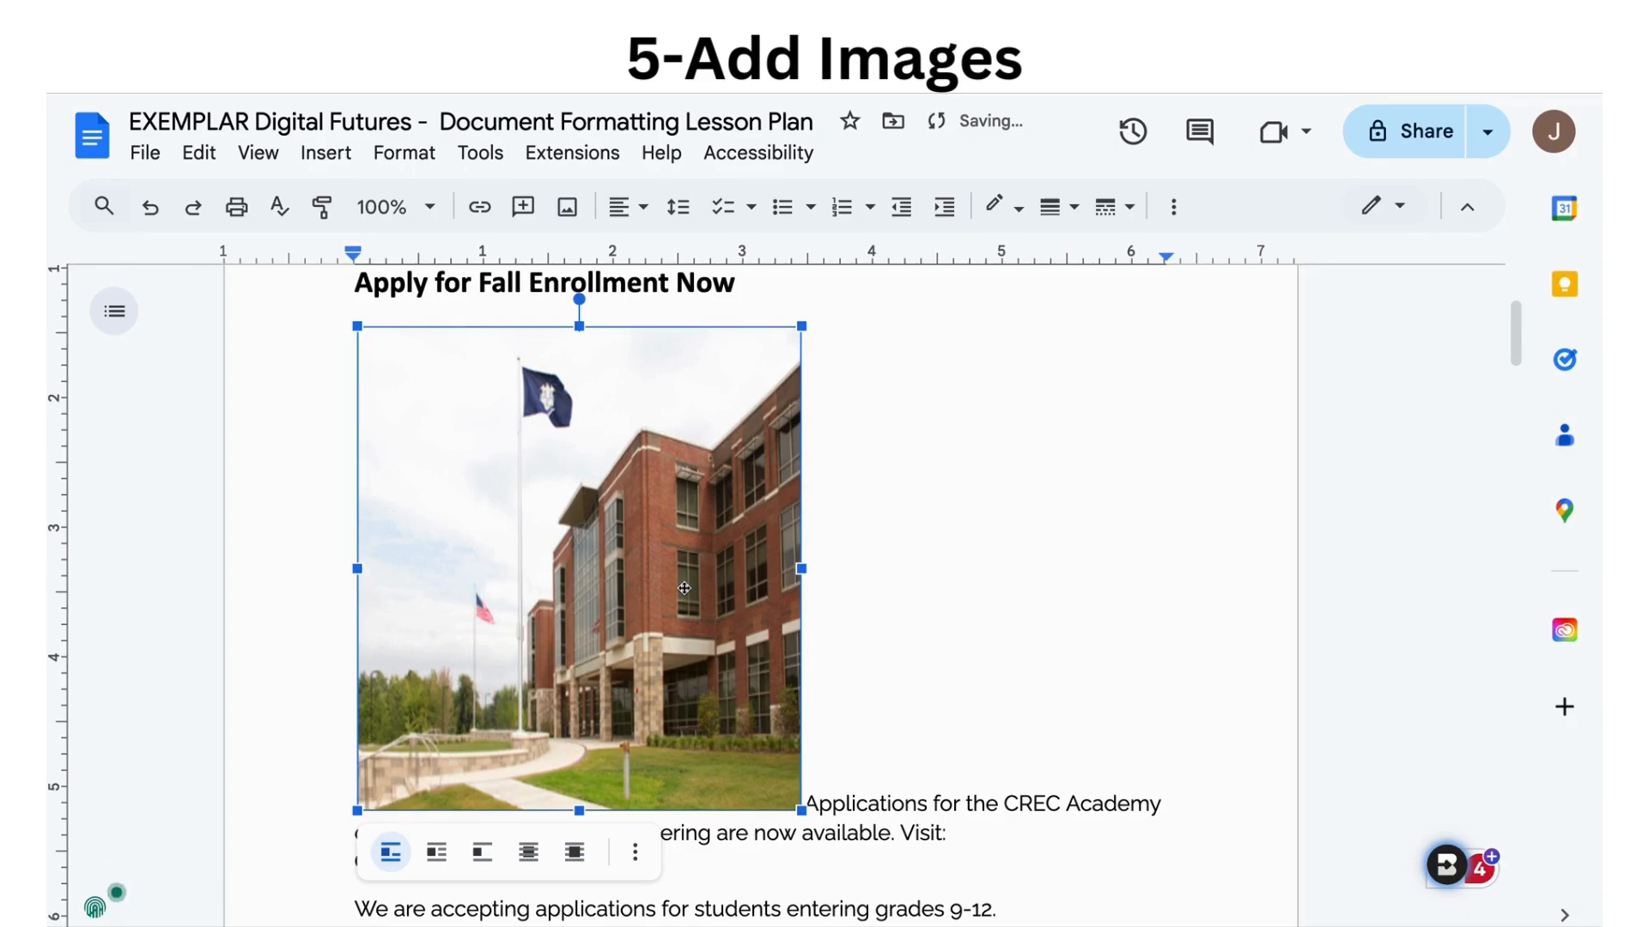
{"action": "key", "text": "ctrl+z"}
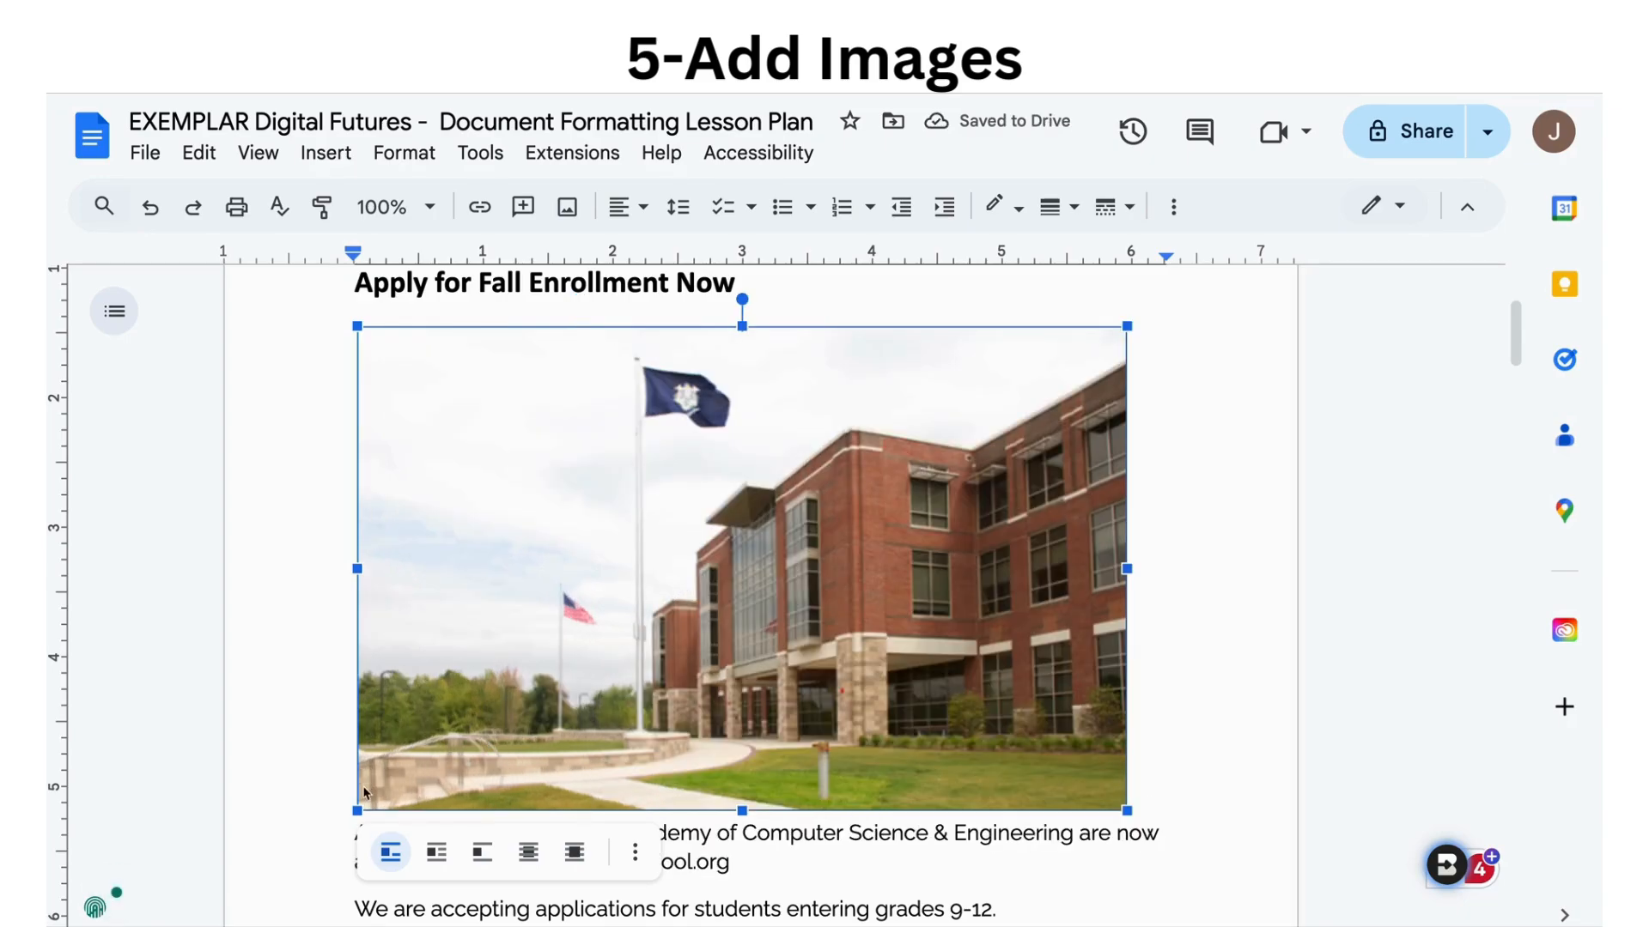
Shrink the building photo proportionally to about 3.8 inches wide and set its layout to wrap text.
{"action": "left_click_drag", "start_coordinate": [358, 812], "coordinate": [640, 637]}
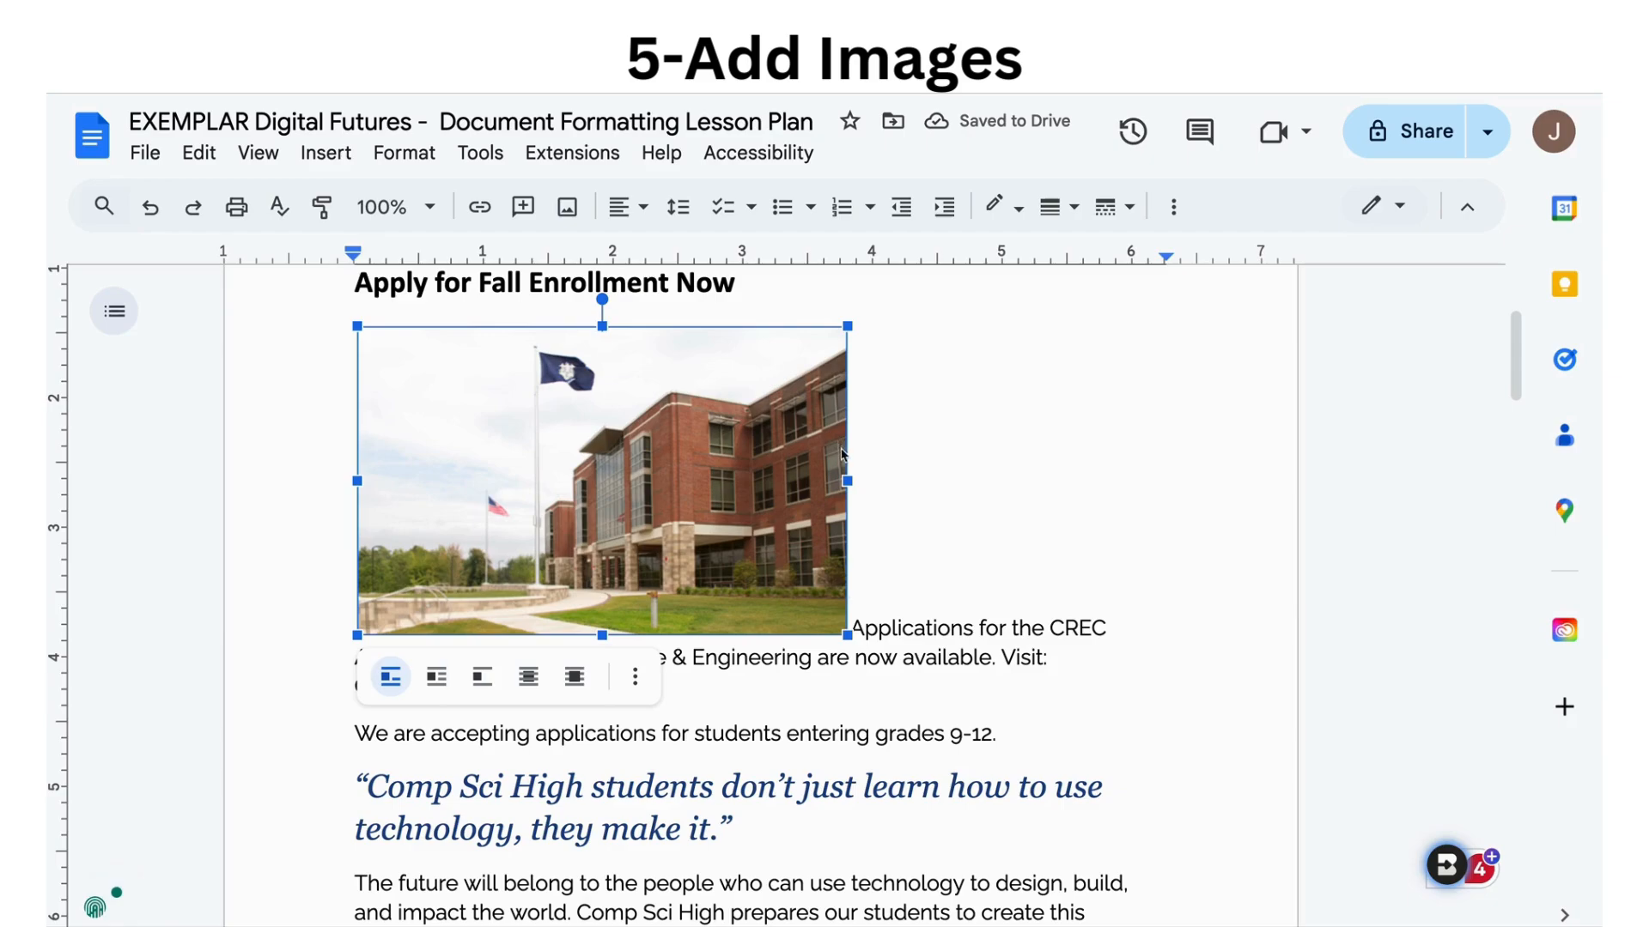
{"action": "left_click", "coordinate": [437, 677]}
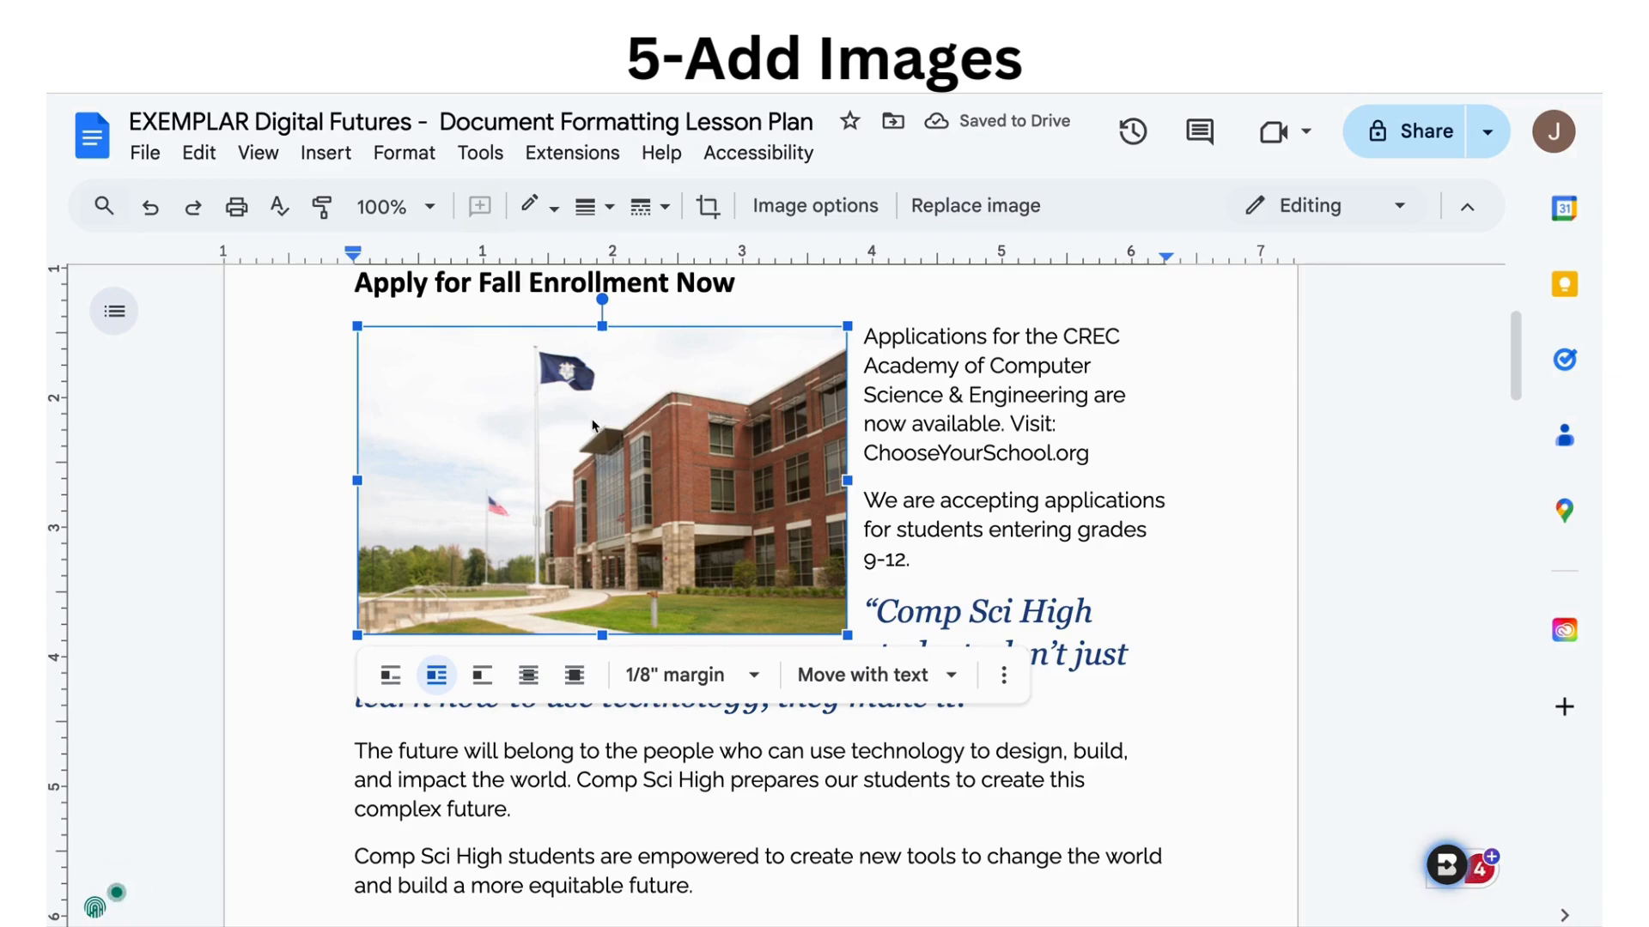
Move the building photo to the page's right margin beside the enrollment text and enlarge it proportionally to about 4.3 inches wide.
{"action": "left_click_drag", "start_coordinate": [592, 425], "coordinate": [916, 425]}
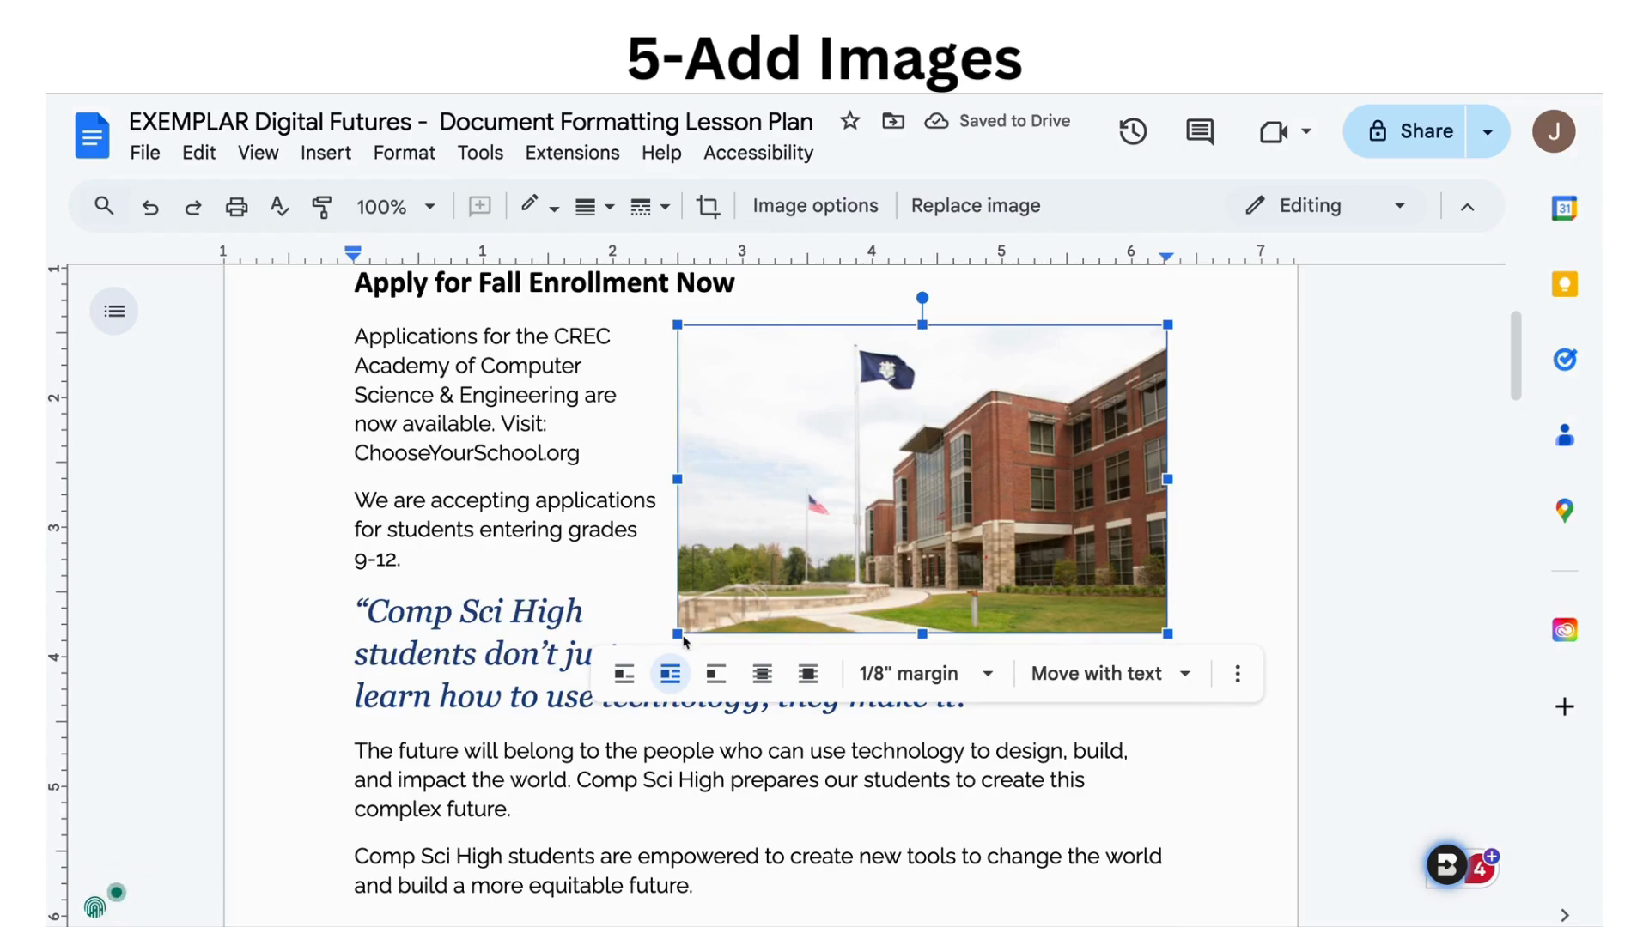
{"action": "left_click_drag", "start_coordinate": [677, 634], "coordinate": [650, 676]}
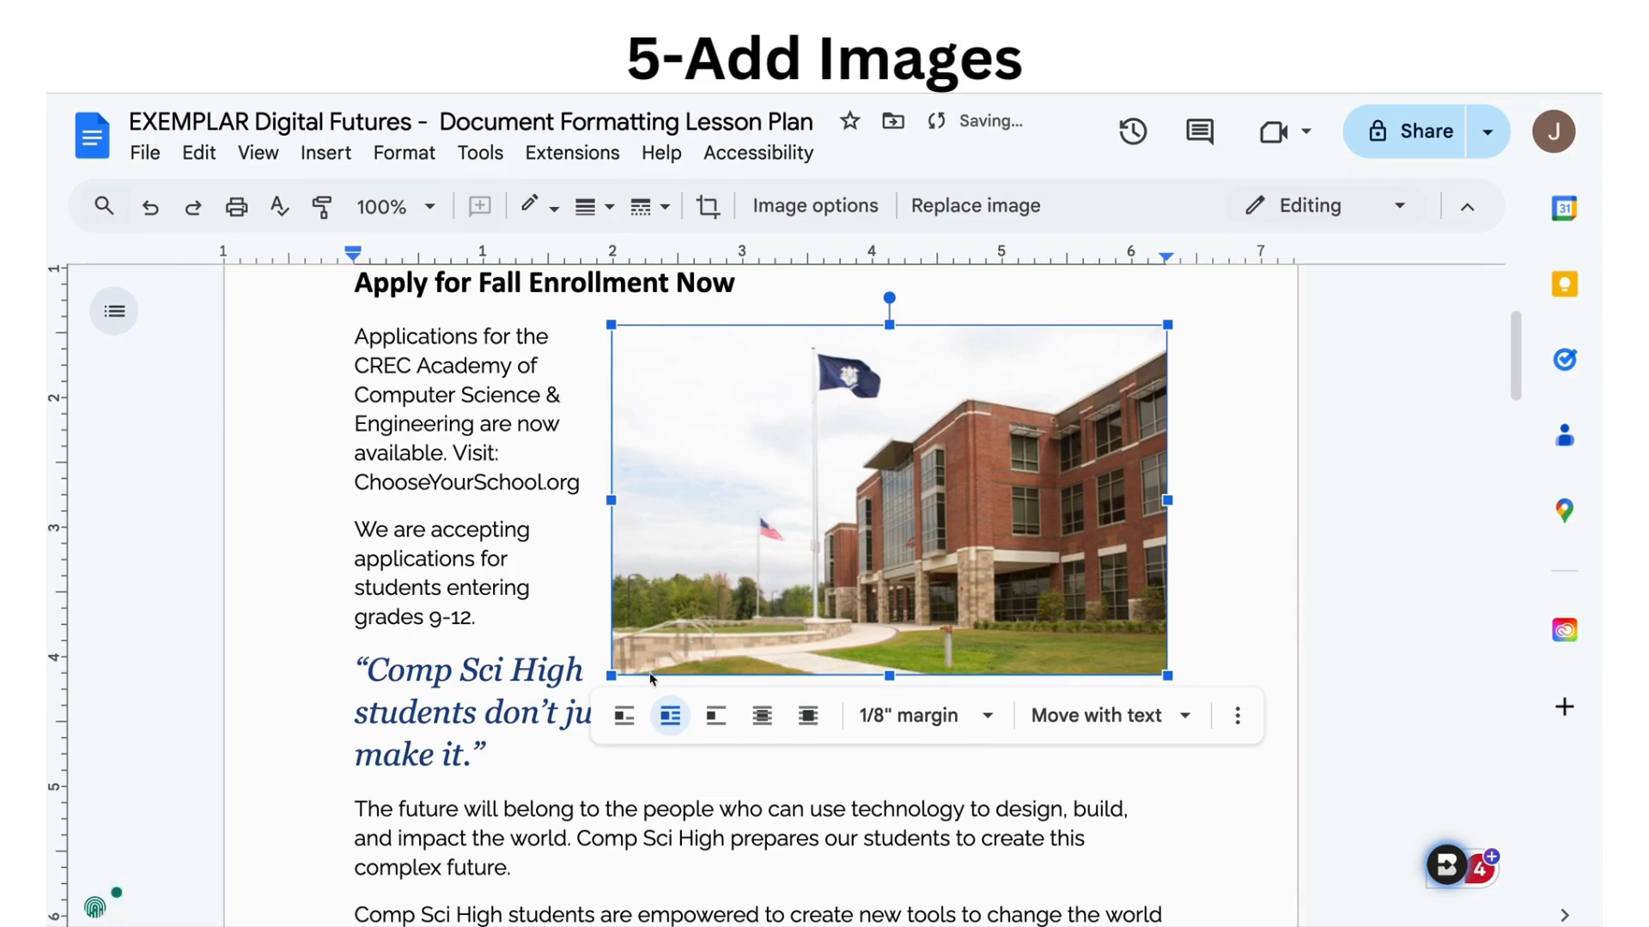
{"action": "scroll", "coordinate": [729, 373], "scroll_direction": "up", "scroll_amount": 2}
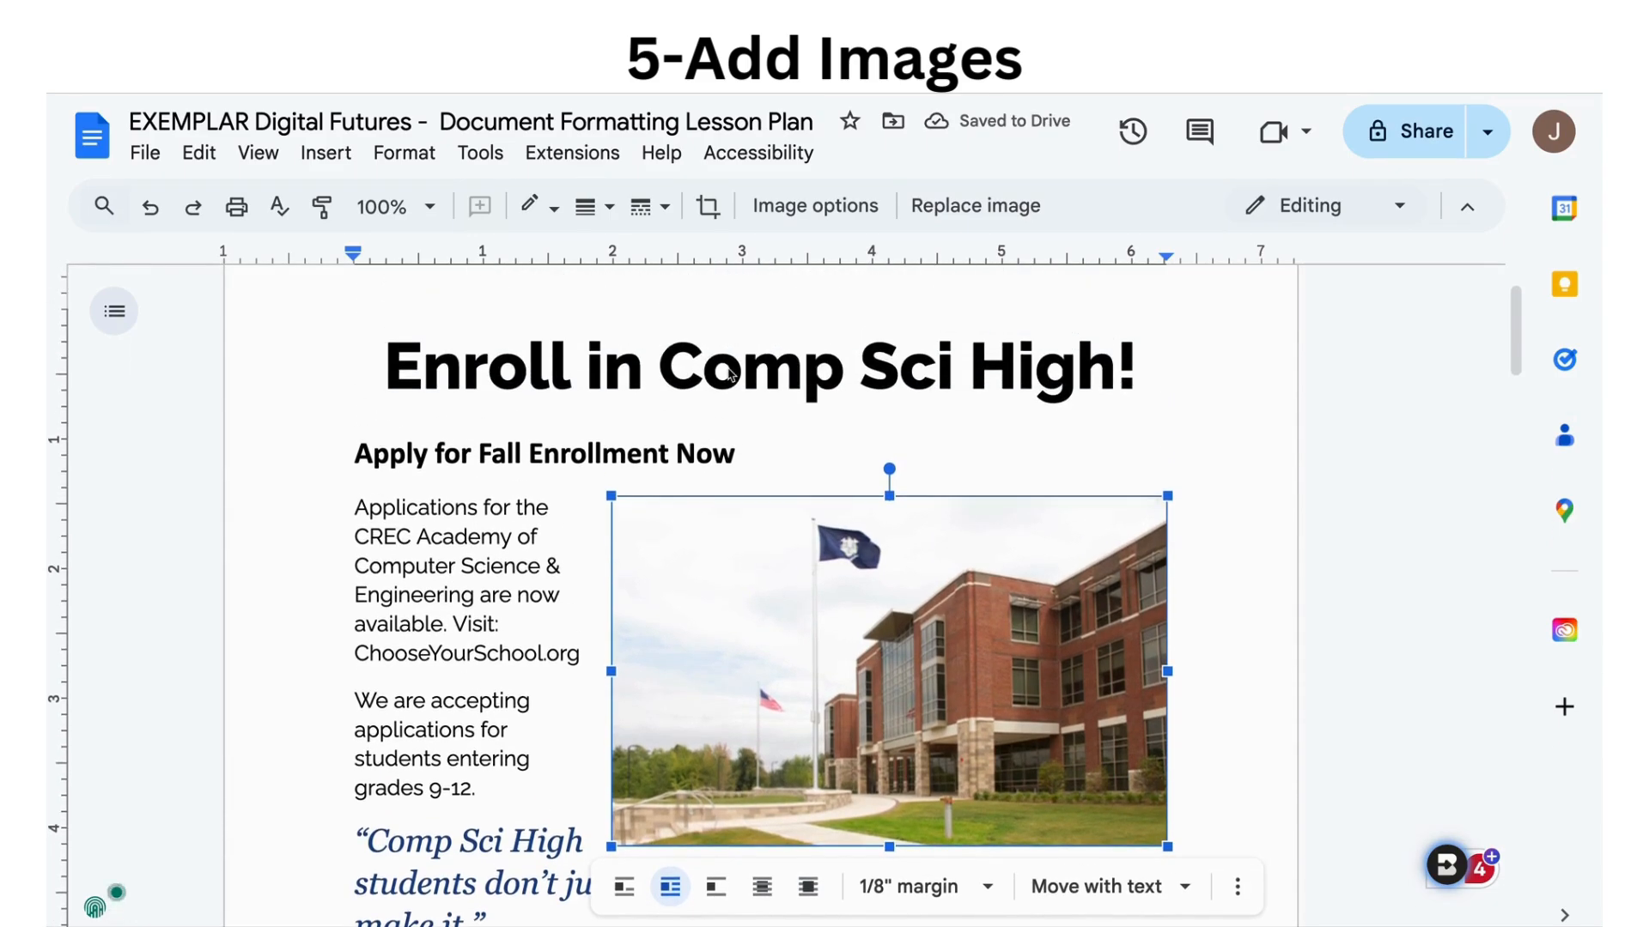
{"action": "scroll", "coordinate": [729, 373], "scroll_direction": "down", "scroll_amount": 2}
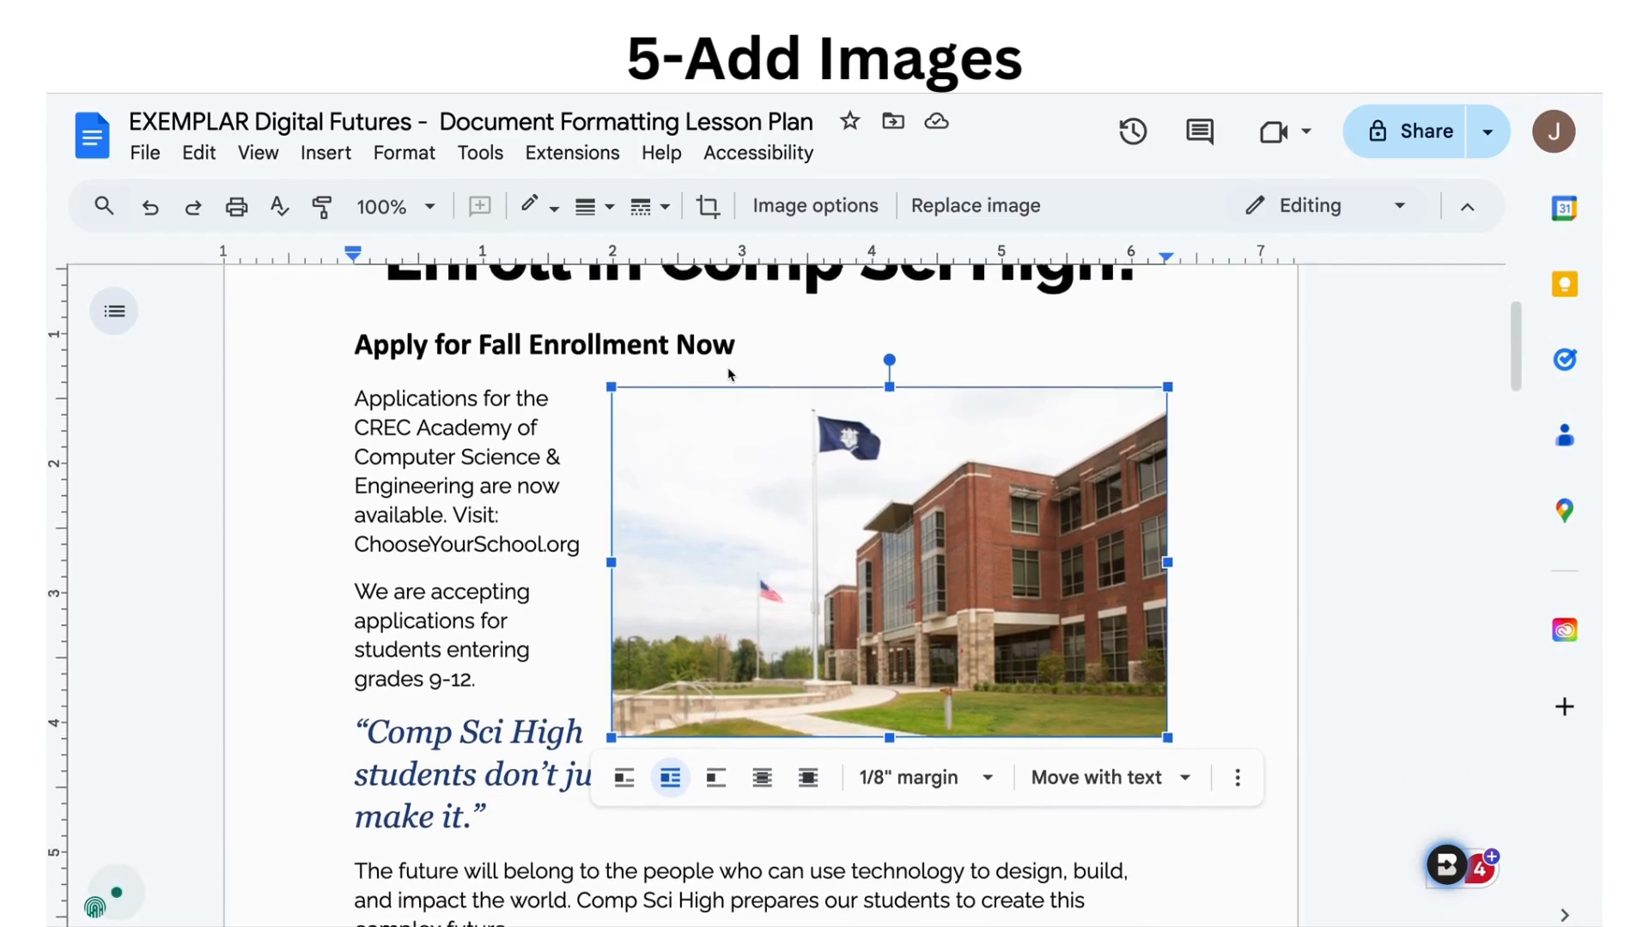
{"action": "left_click", "coordinate": [1253, 470]}
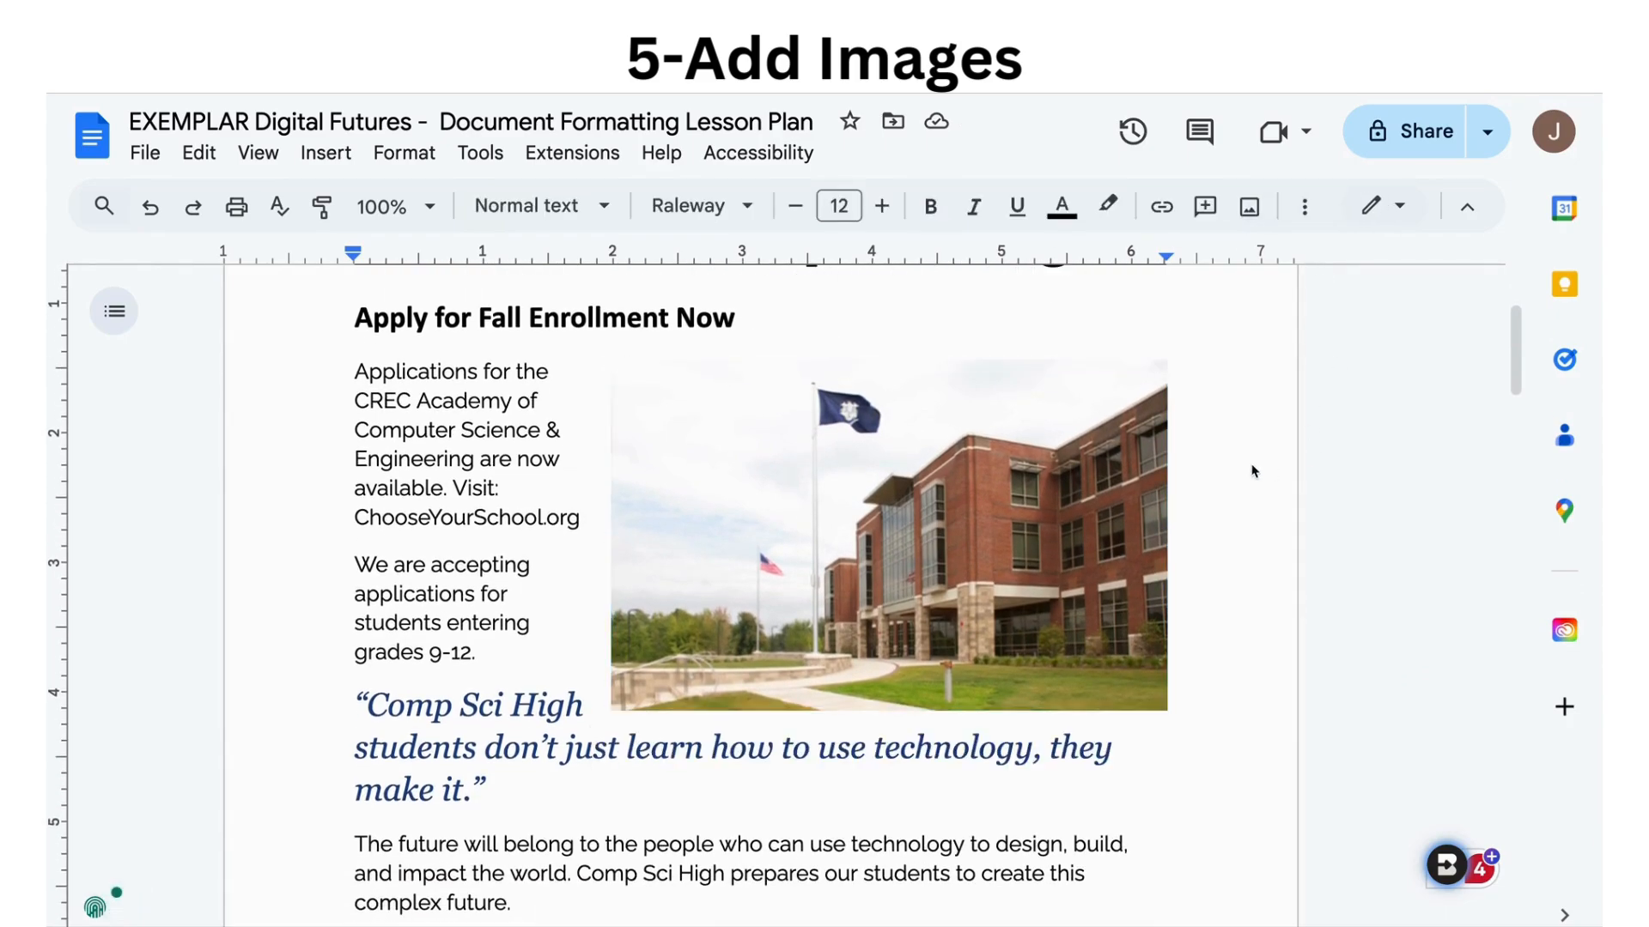
Add an empty line after "grades 9-12." to move the italic quote below the building photo.
{"action": "double_click", "coordinate": [492, 661]}
{"action": "key", "text": "Return"}
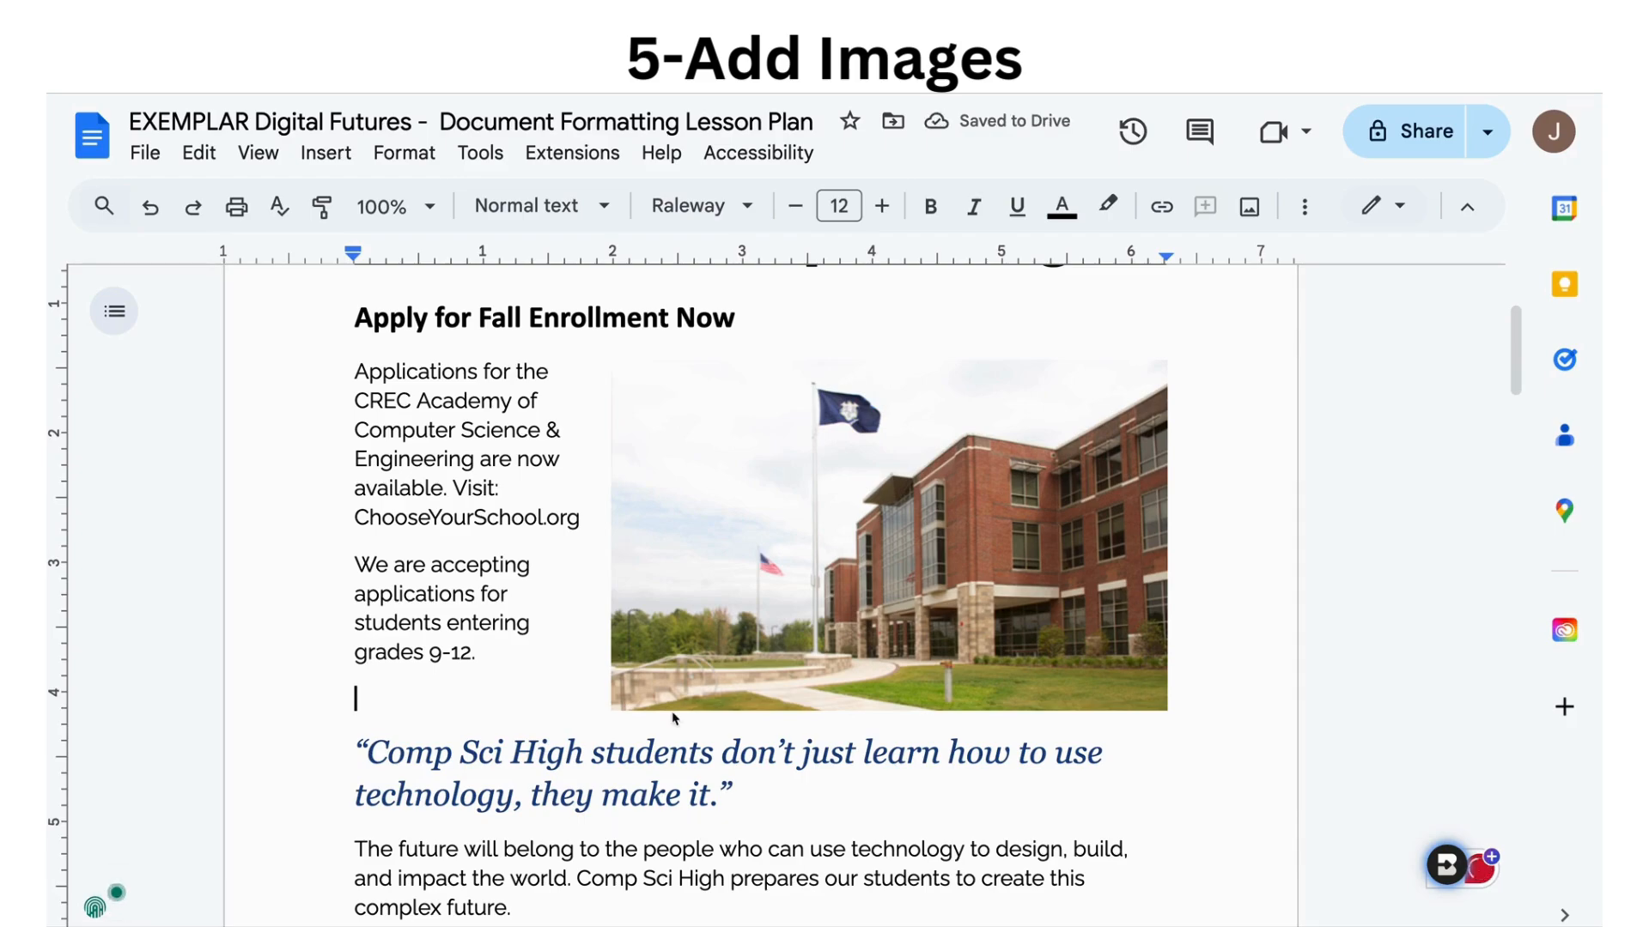
{"action": "scroll", "coordinate": [710, 645], "scroll_direction": "up", "scroll_amount": 1}
{"action": "scroll", "coordinate": [709, 646], "scroll_direction": "up", "scroll_amount": 2}
{"action": "scroll", "coordinate": [709, 646], "scroll_direction": "down", "scroll_amount": 1}
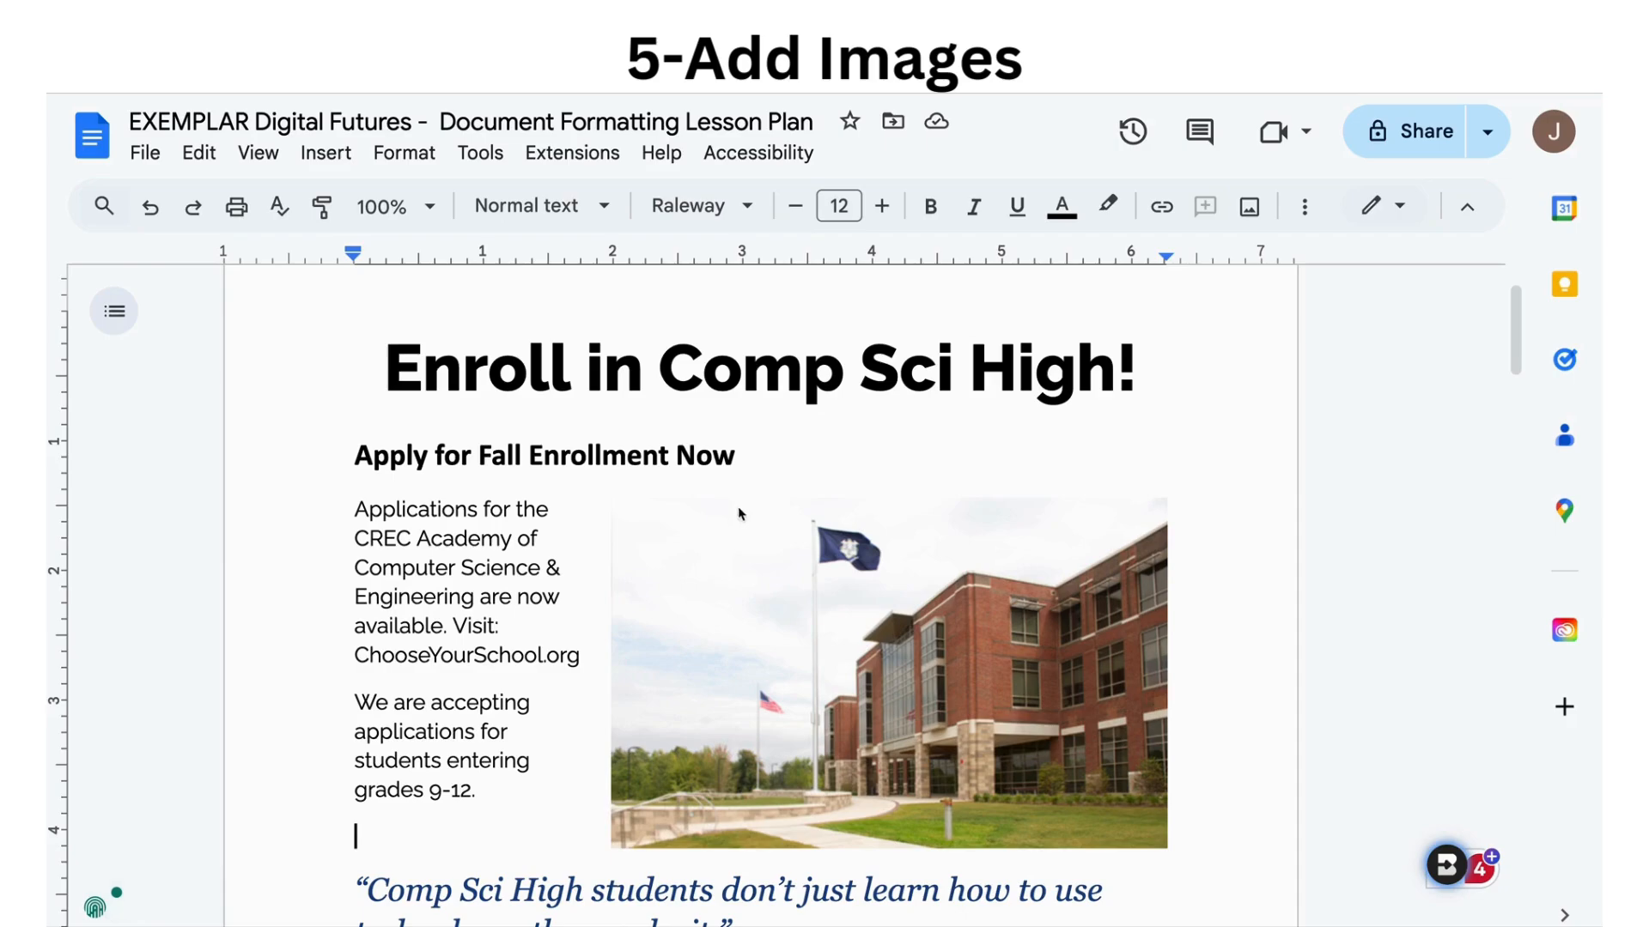
{"action": "scroll", "coordinate": [753, 498], "scroll_direction": "up", "scroll_amount": 1}
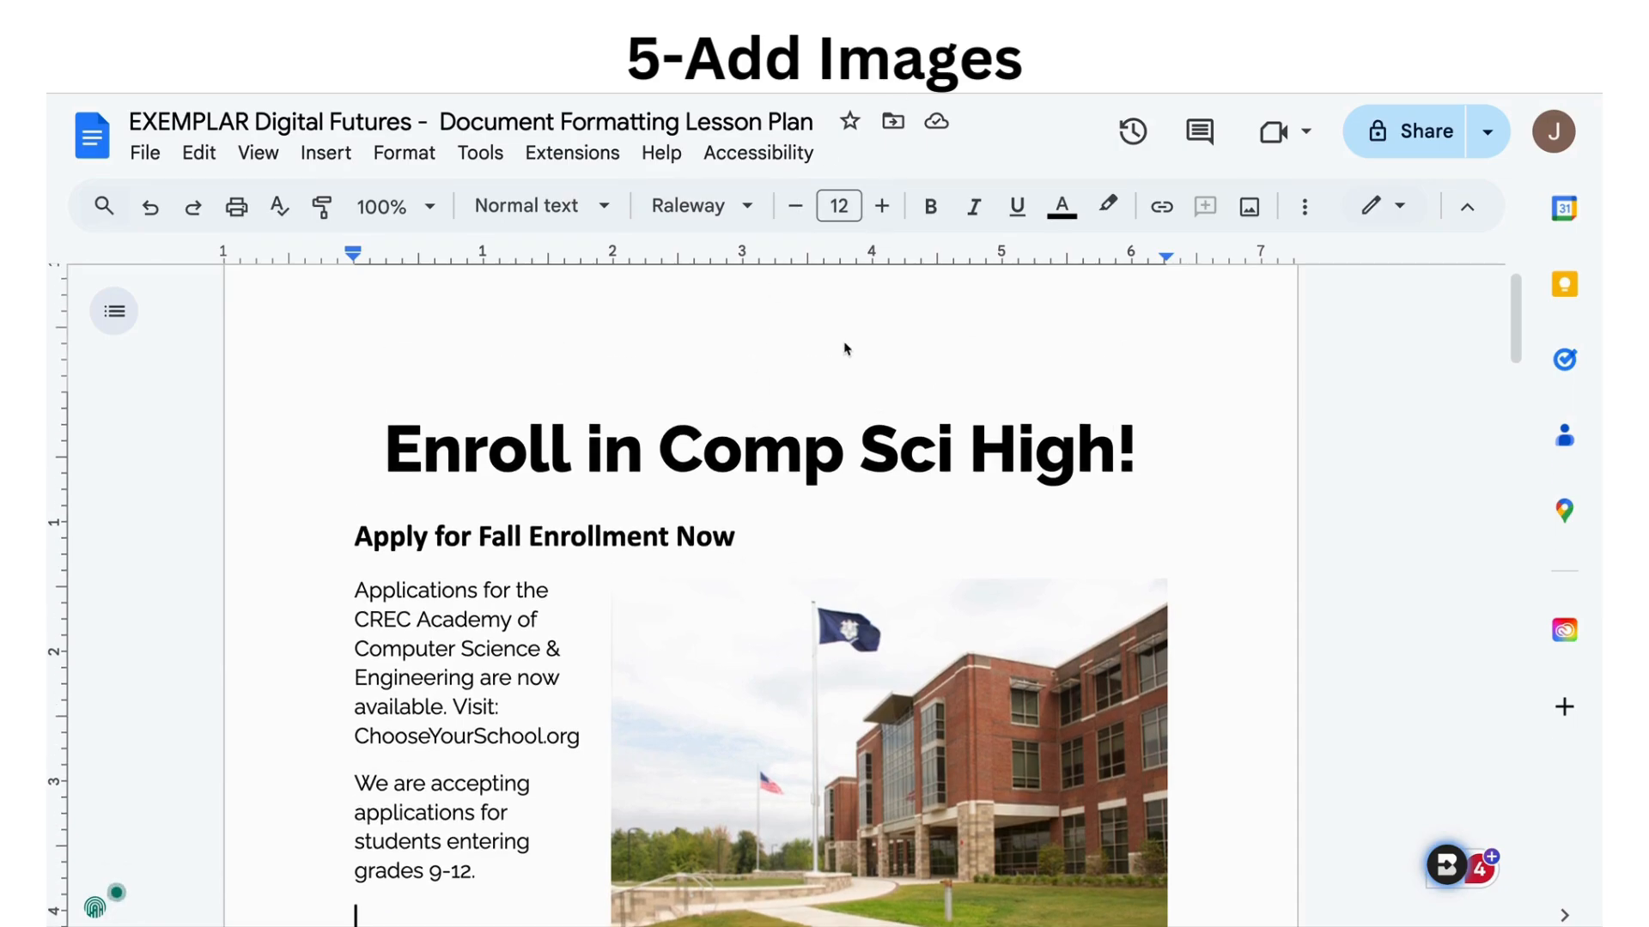
Place the cursor before "The future will belong to the people" and search the web for "student coding" images to insert.
{"action": "scroll", "coordinate": [846, 352], "scroll_direction": "down", "scroll_amount": 5}
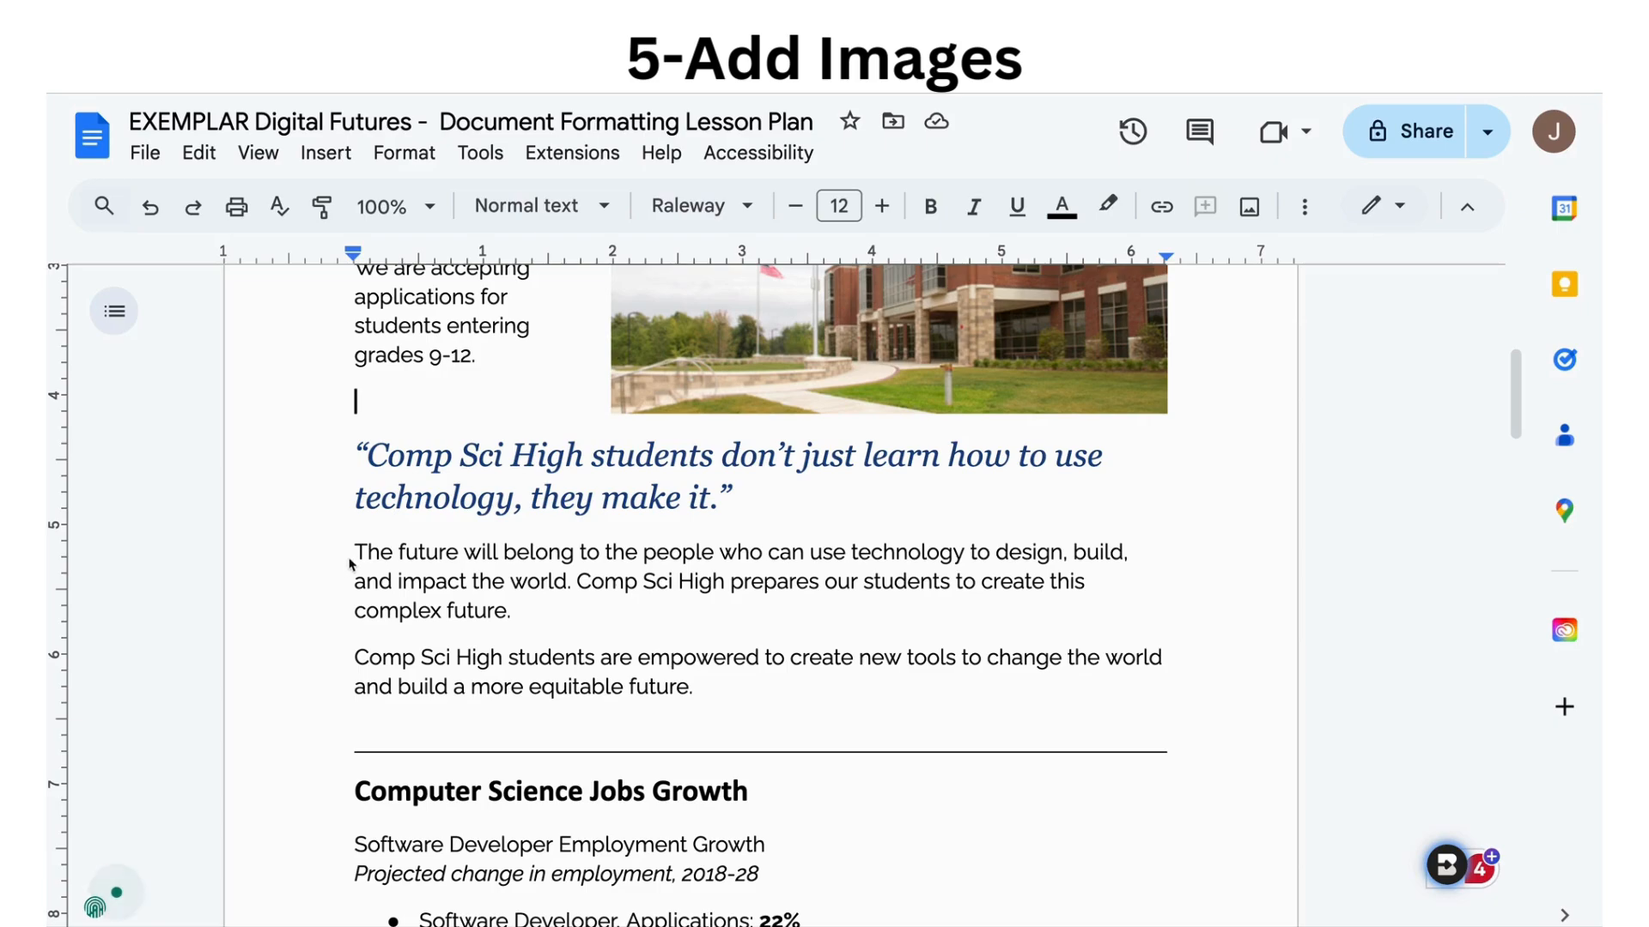
{"action": "left_click", "coordinate": [355, 557]}
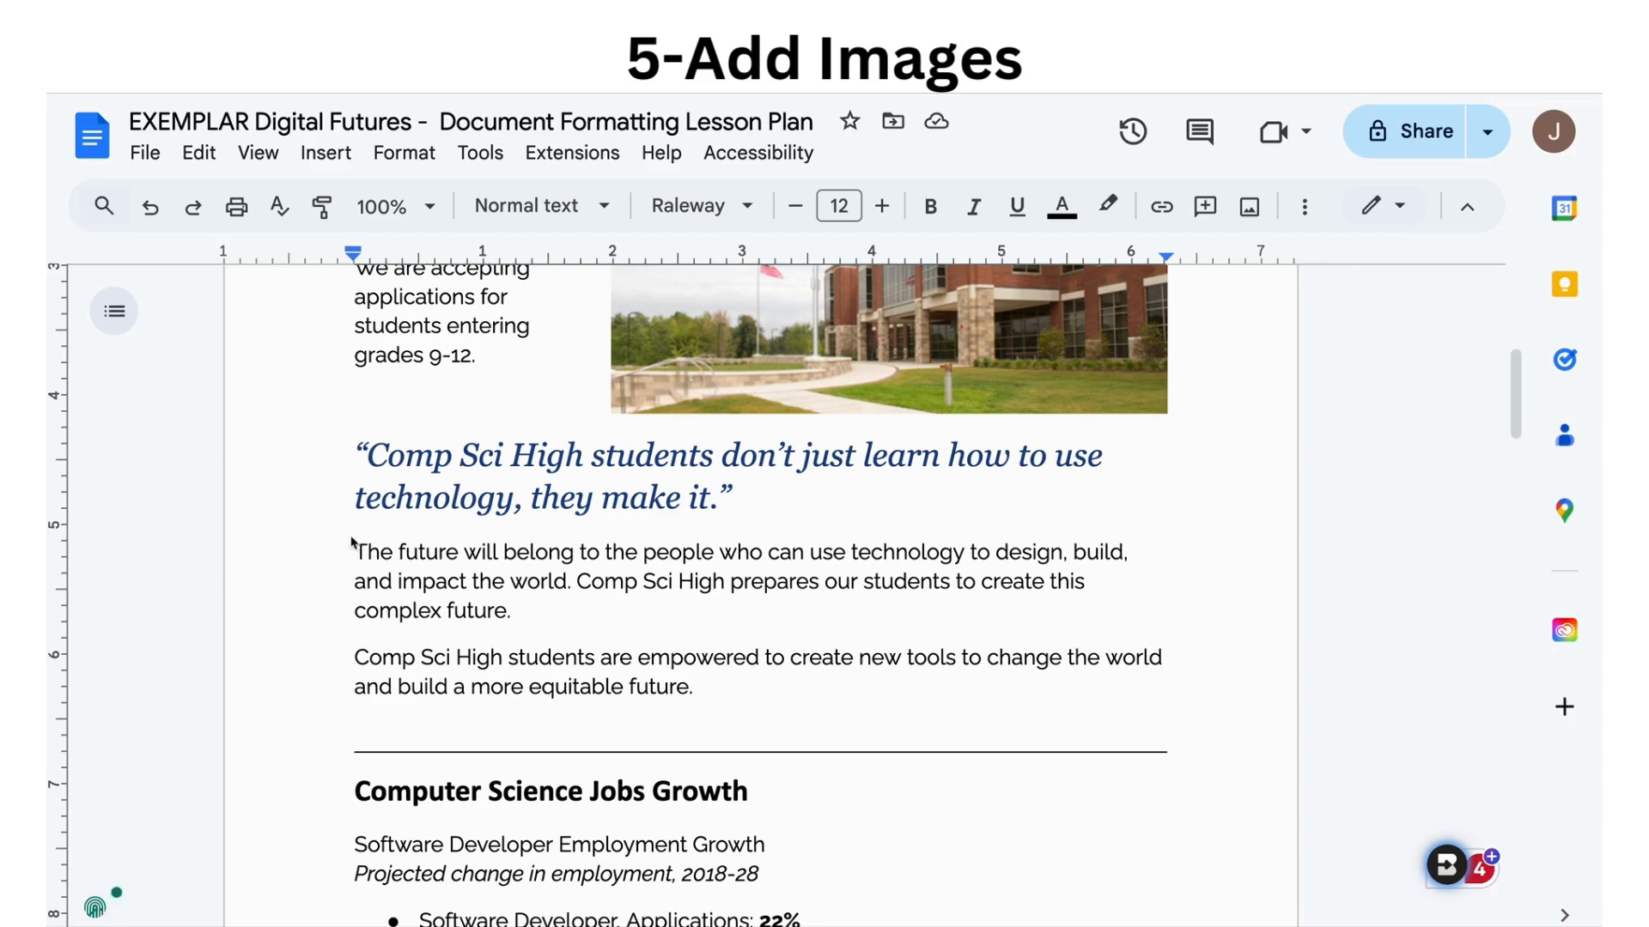
{"action": "left_click", "coordinate": [335, 155]}
{"action": "mouse_move", "coordinate": [348, 196]}
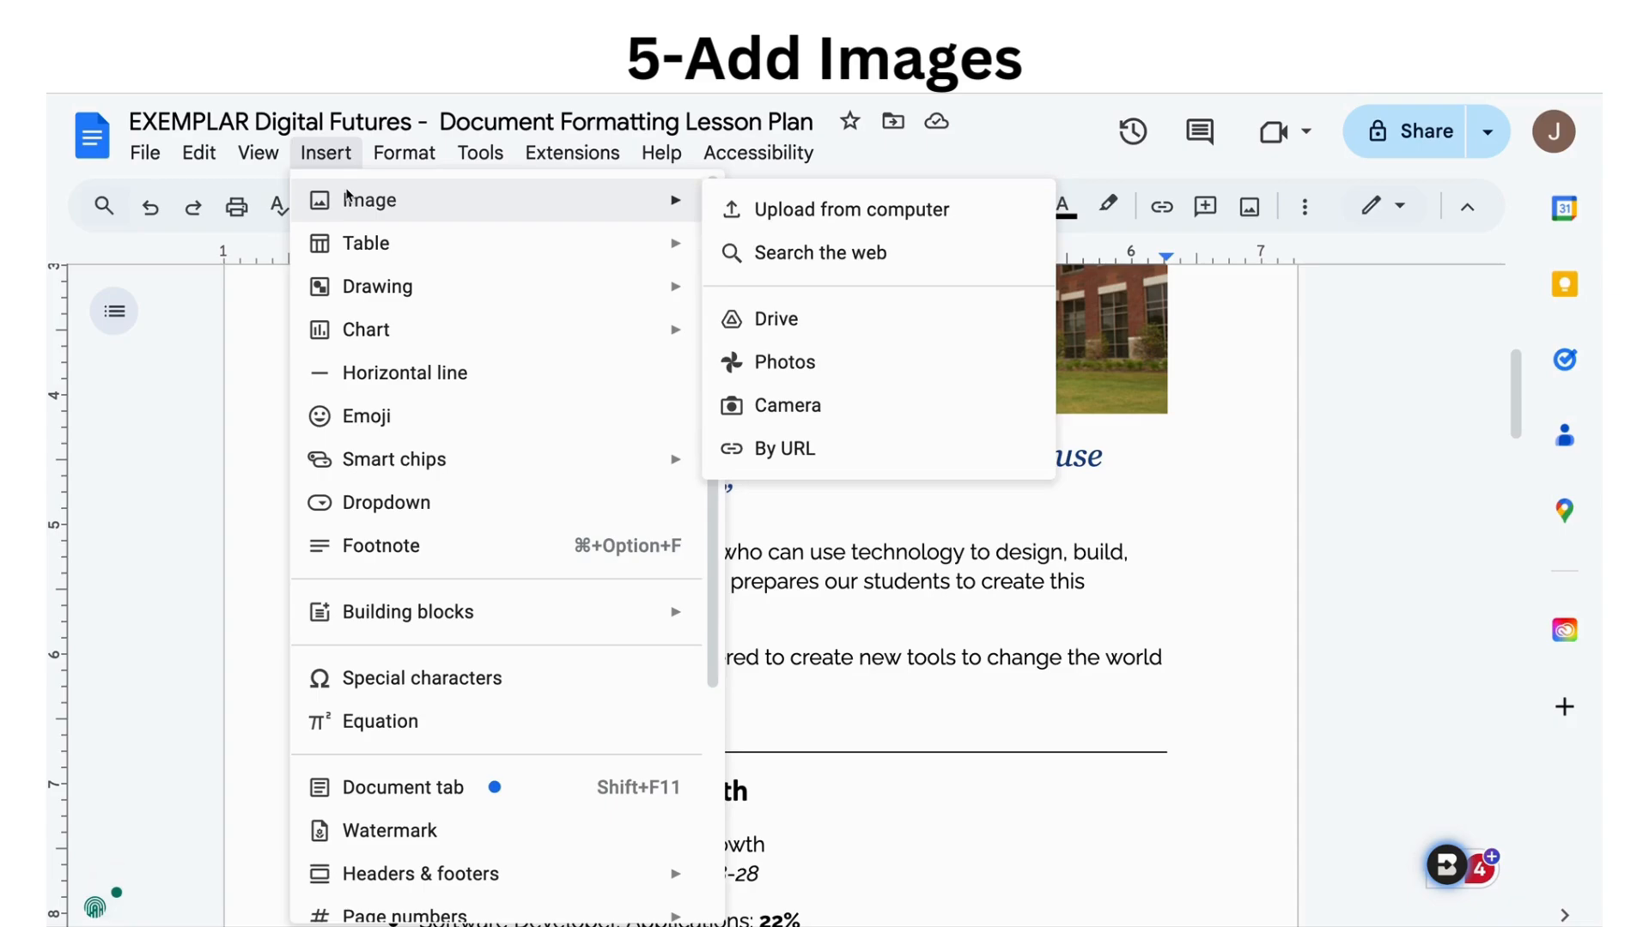
{"action": "left_click", "coordinate": [775, 254]}
{"action": "type", "text": "student coding"}
{"action": "key", "text": "Return"}
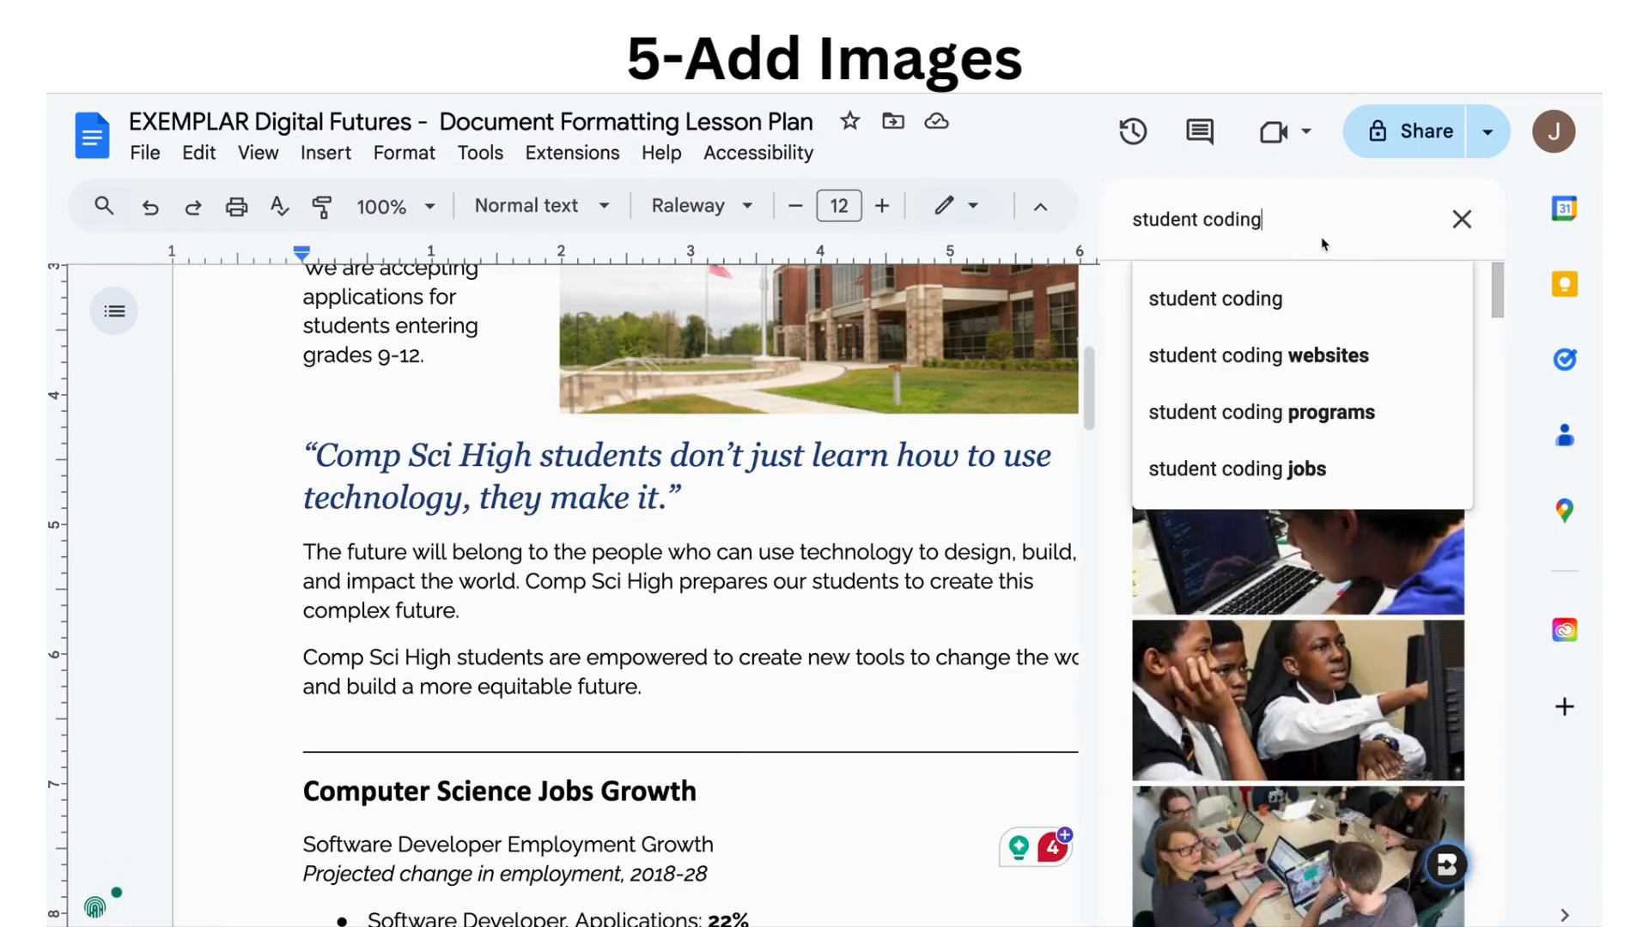
Clear the image search and search Google Images for "student coding" again.
{"action": "left_click_drag", "start_coordinate": [1309, 230], "coordinate": [1131, 220]}
{"action": "key", "text": "BackSpace"}
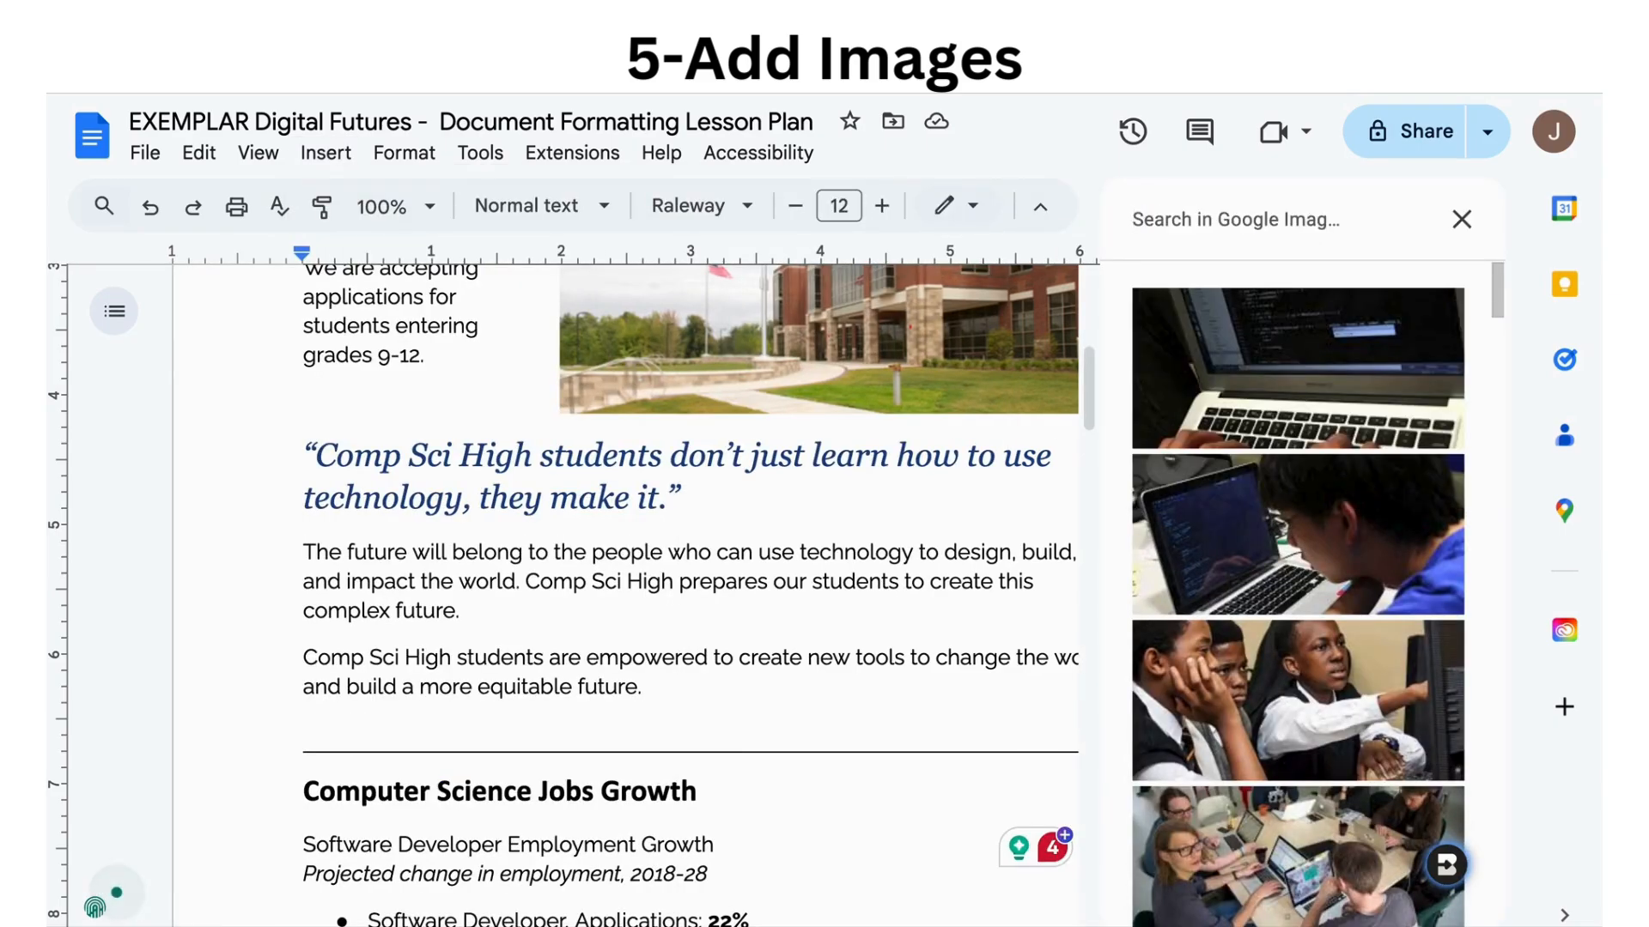
{"action": "type", "text": "stu"}
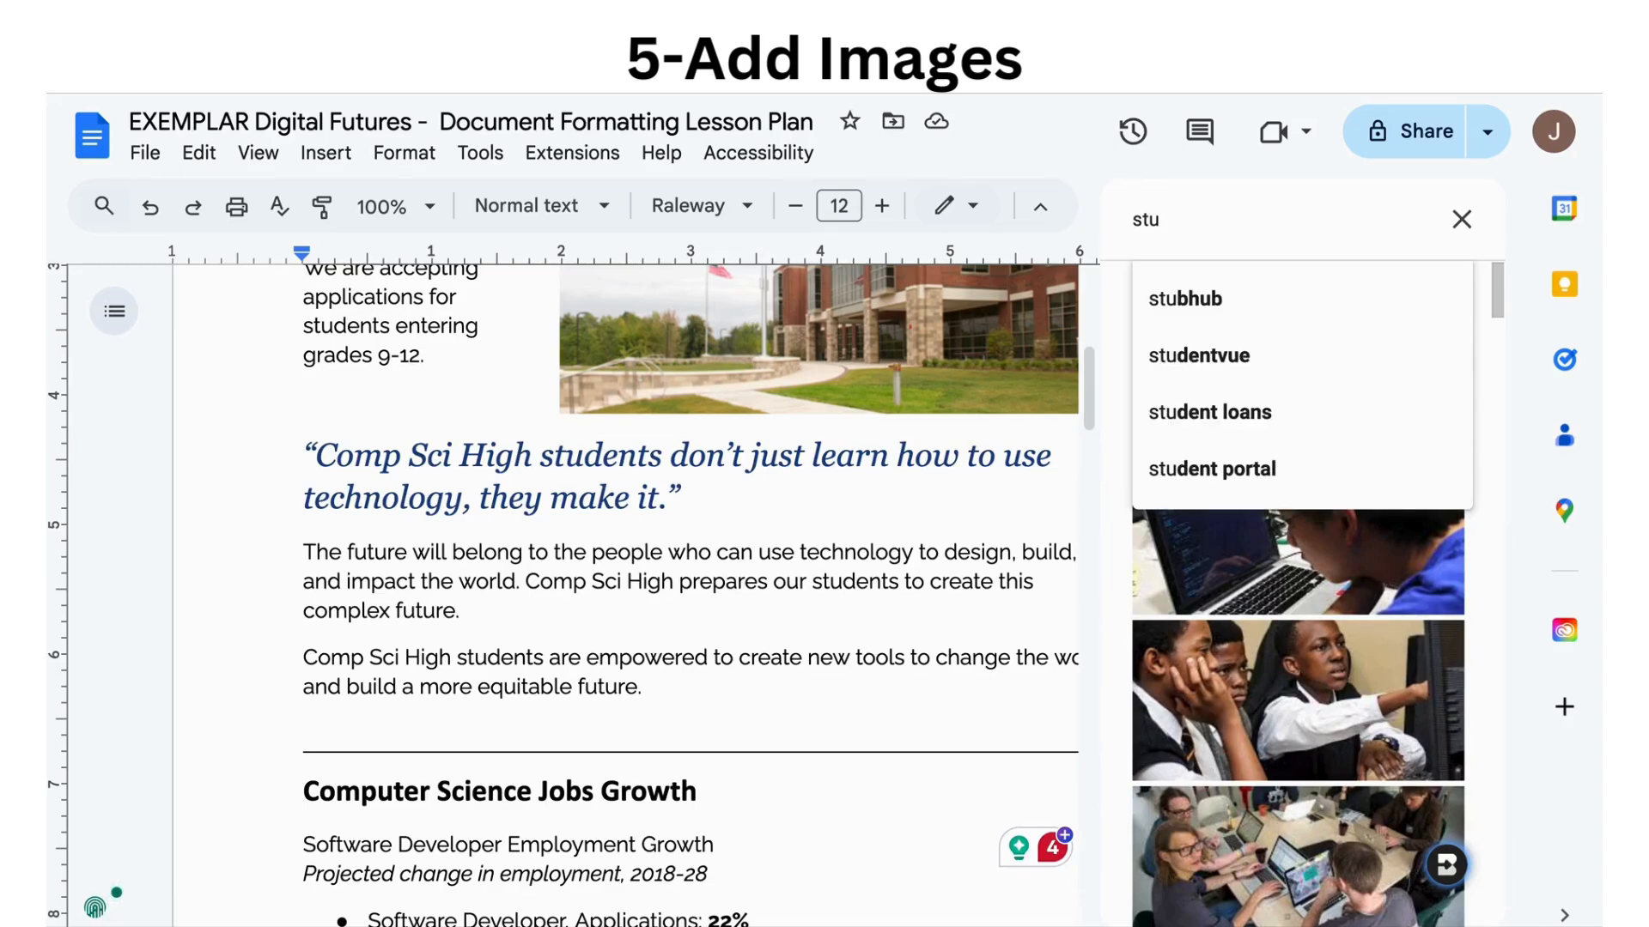
{"action": "type", "text": "dent coding"}
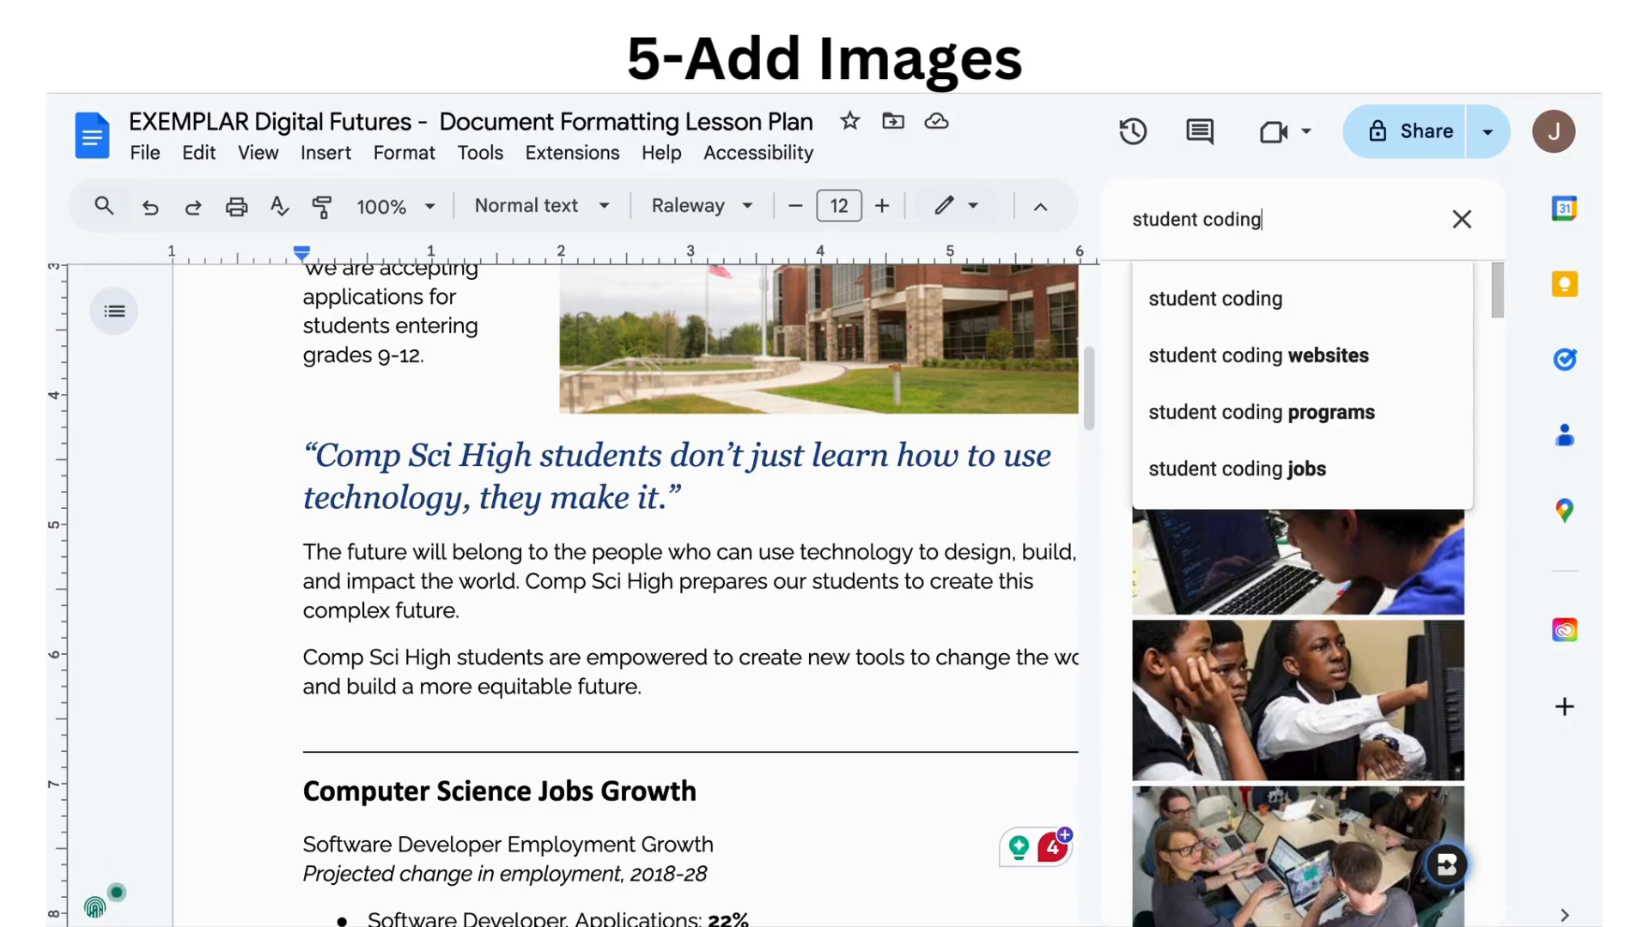
{"action": "left_click", "coordinate": [1271, 301]}
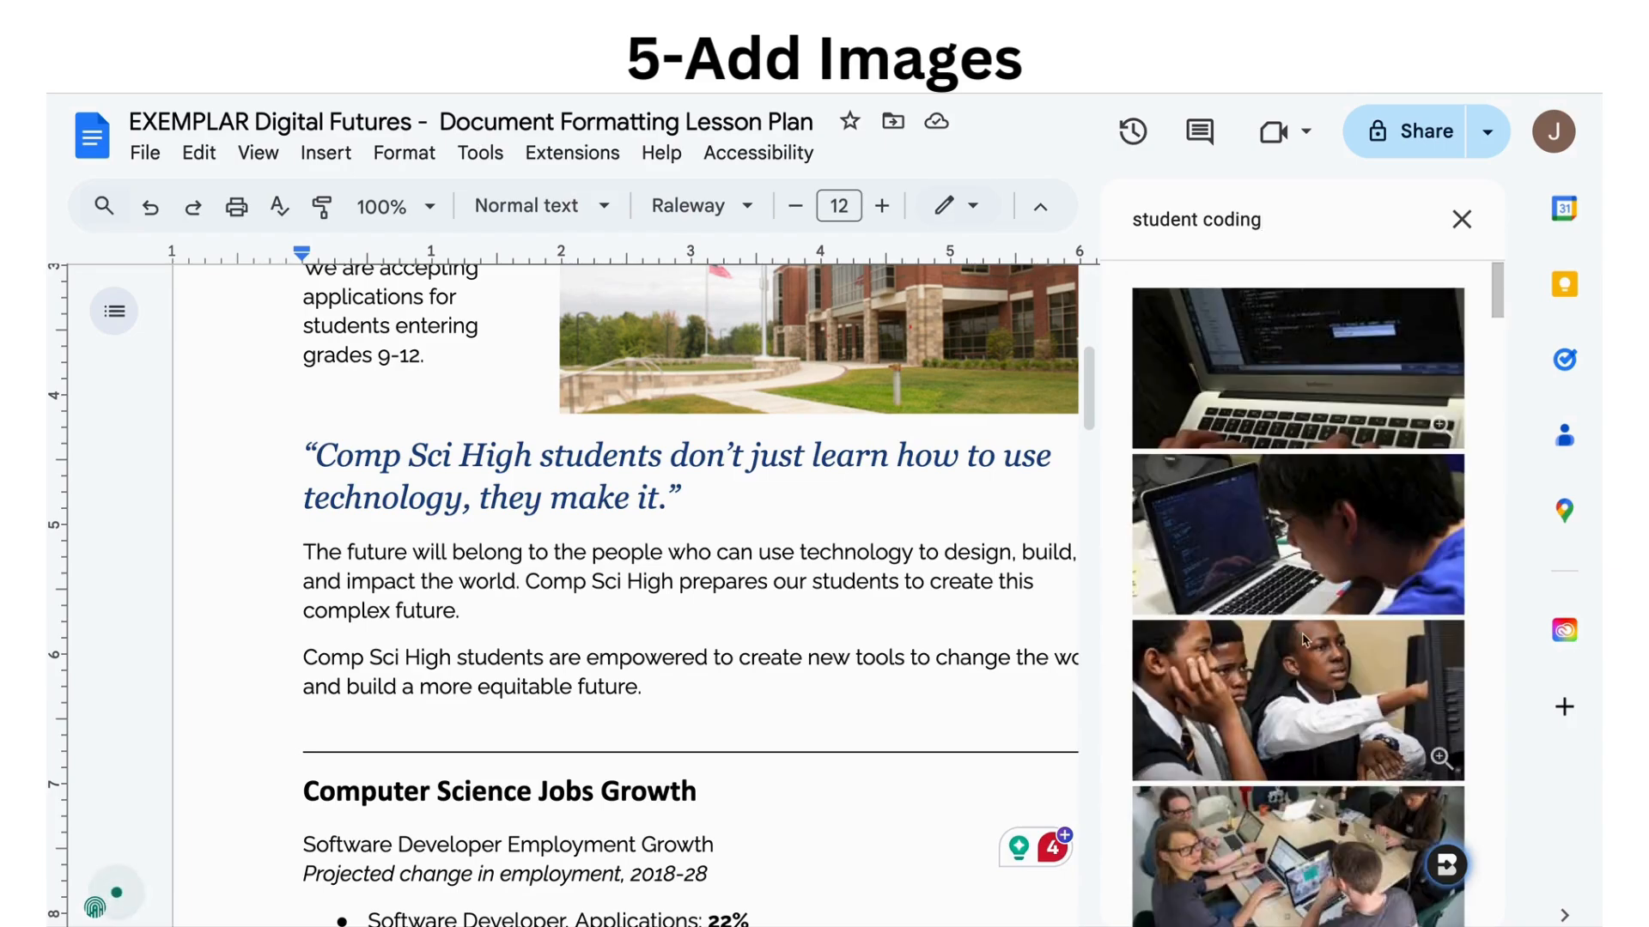
Browse the "student coding" results and insert the first photo, hands typing on a laptop showing code, above "The future will belong to the people".
{"action": "scroll", "coordinate": [1307, 640], "scroll_direction": "down", "scroll_amount": 2}
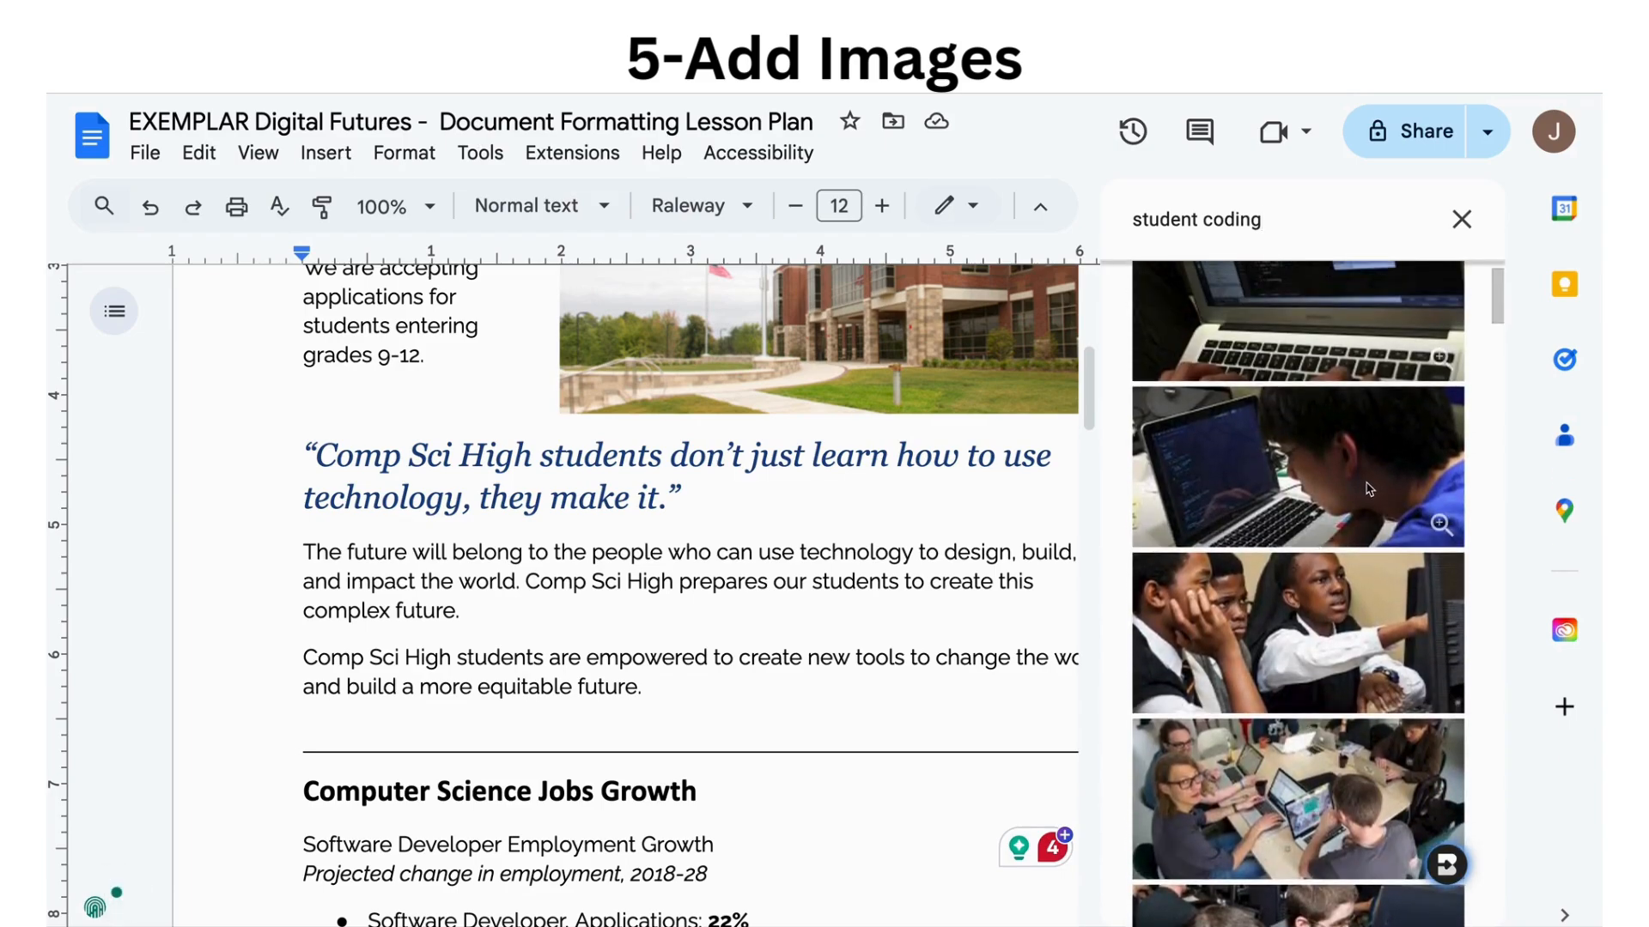
{"action": "scroll", "coordinate": [1369, 489], "scroll_direction": "up", "scroll_amount": 1}
{"action": "scroll", "coordinate": [1369, 489], "scroll_direction": "down", "scroll_amount": 3}
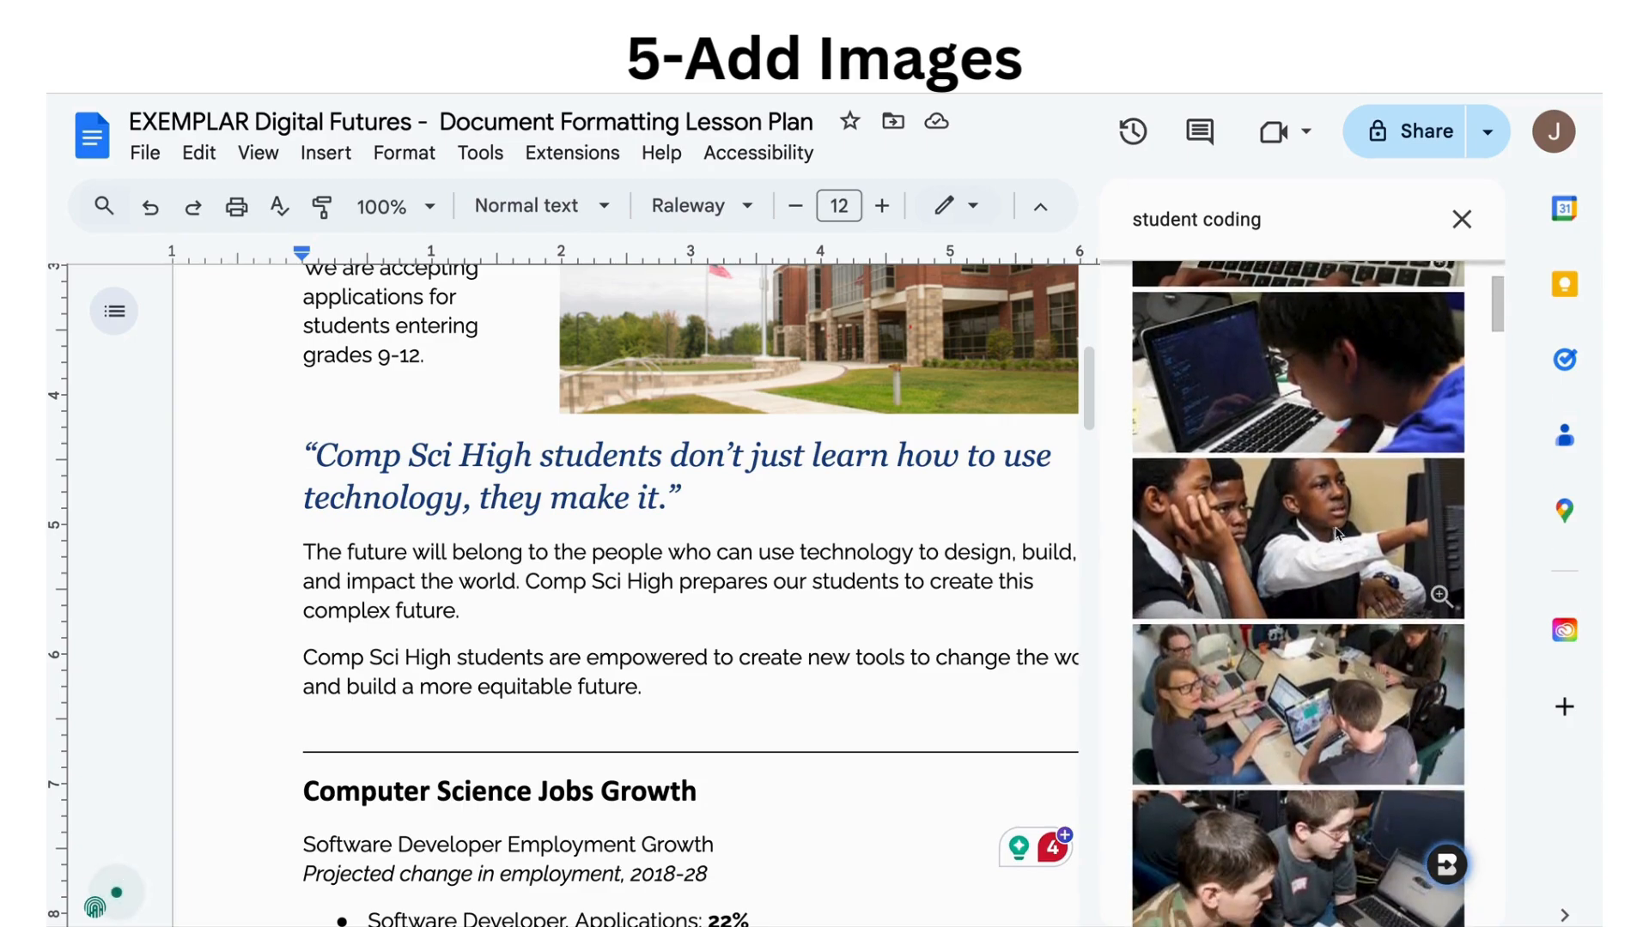
{"action": "scroll", "coordinate": [1336, 533], "scroll_direction": "up", "scroll_amount": 4}
{"action": "scroll", "coordinate": [1327, 370], "scroll_direction": "up", "scroll_amount": 1}
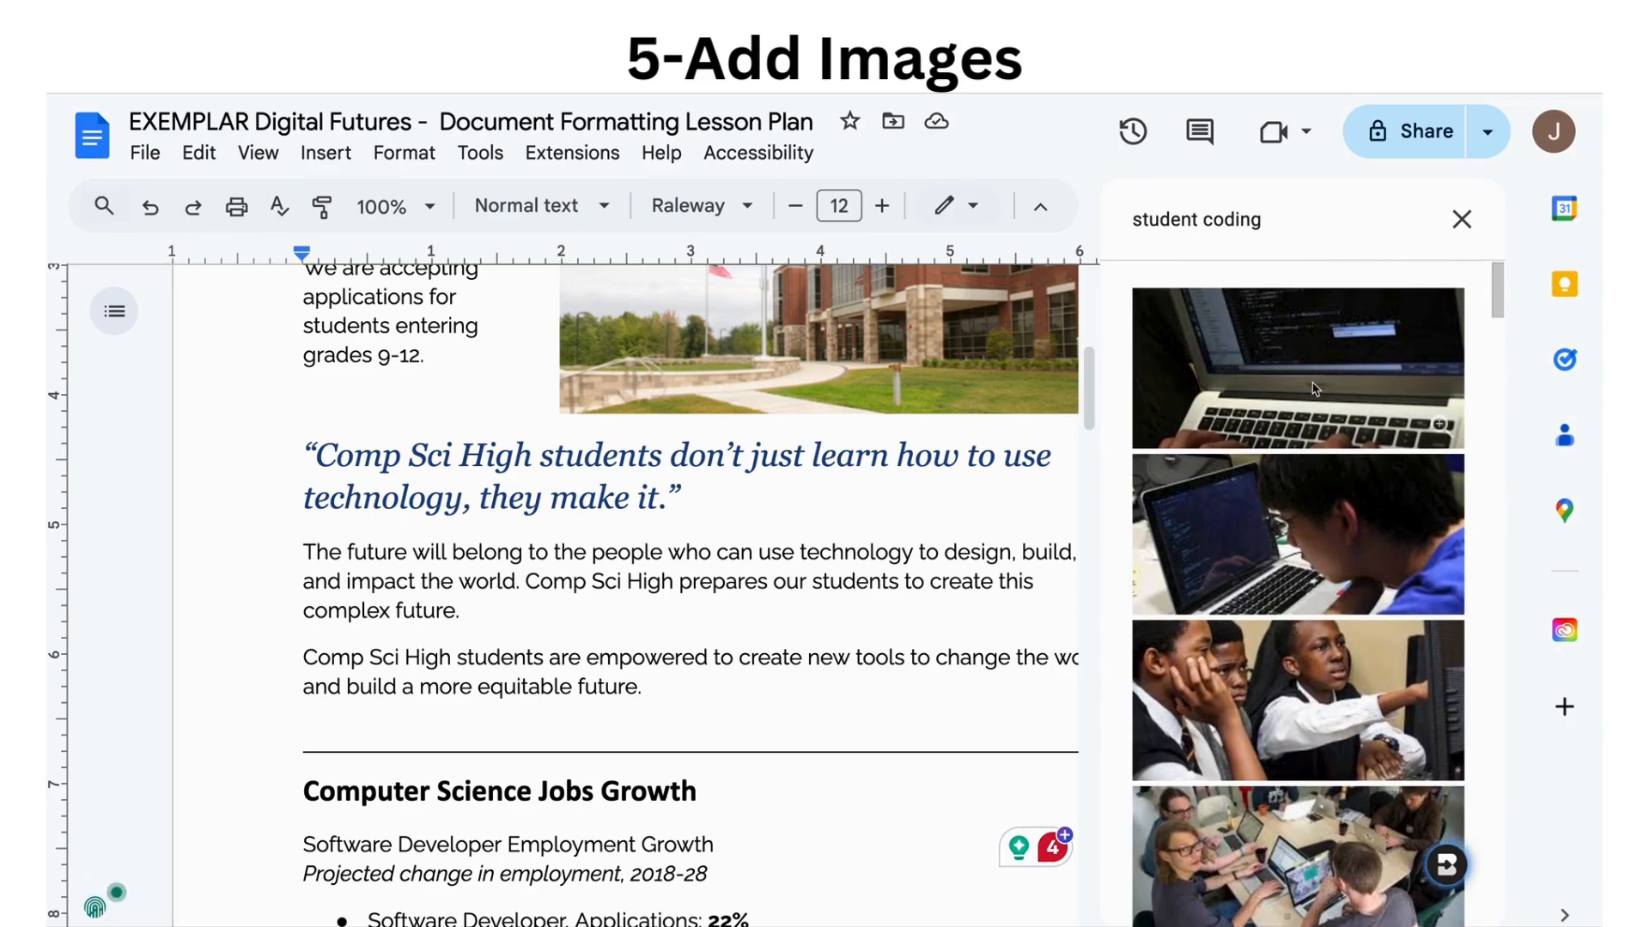
{"action": "left_click", "coordinate": [1311, 388]}
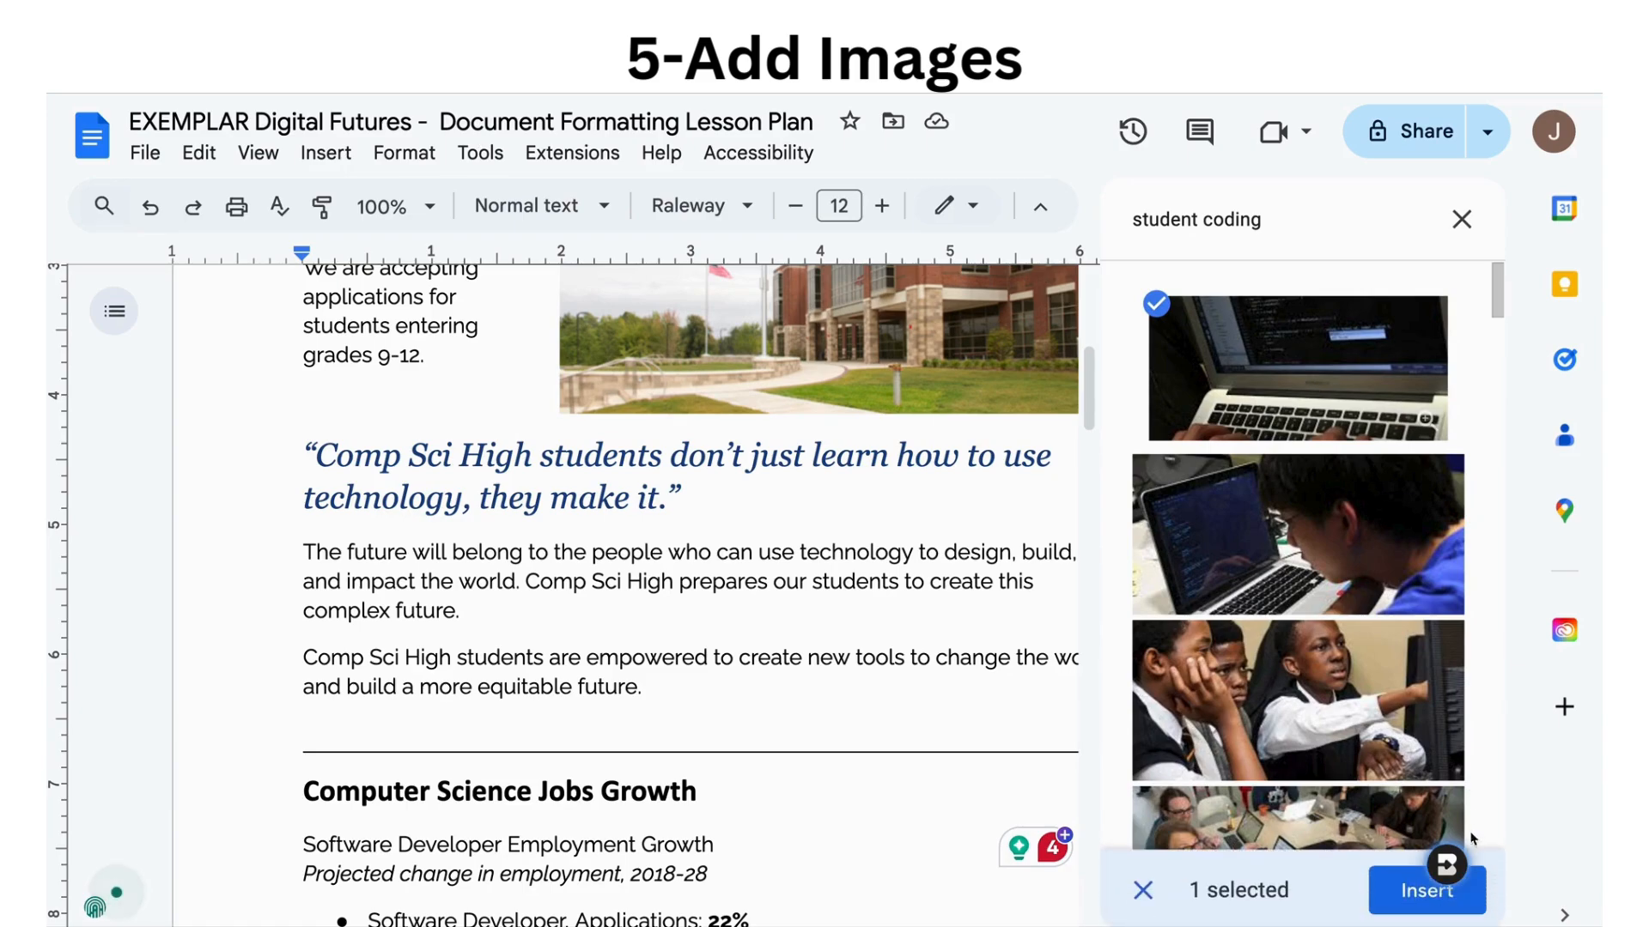
{"action": "left_click", "coordinate": [1426, 891]}
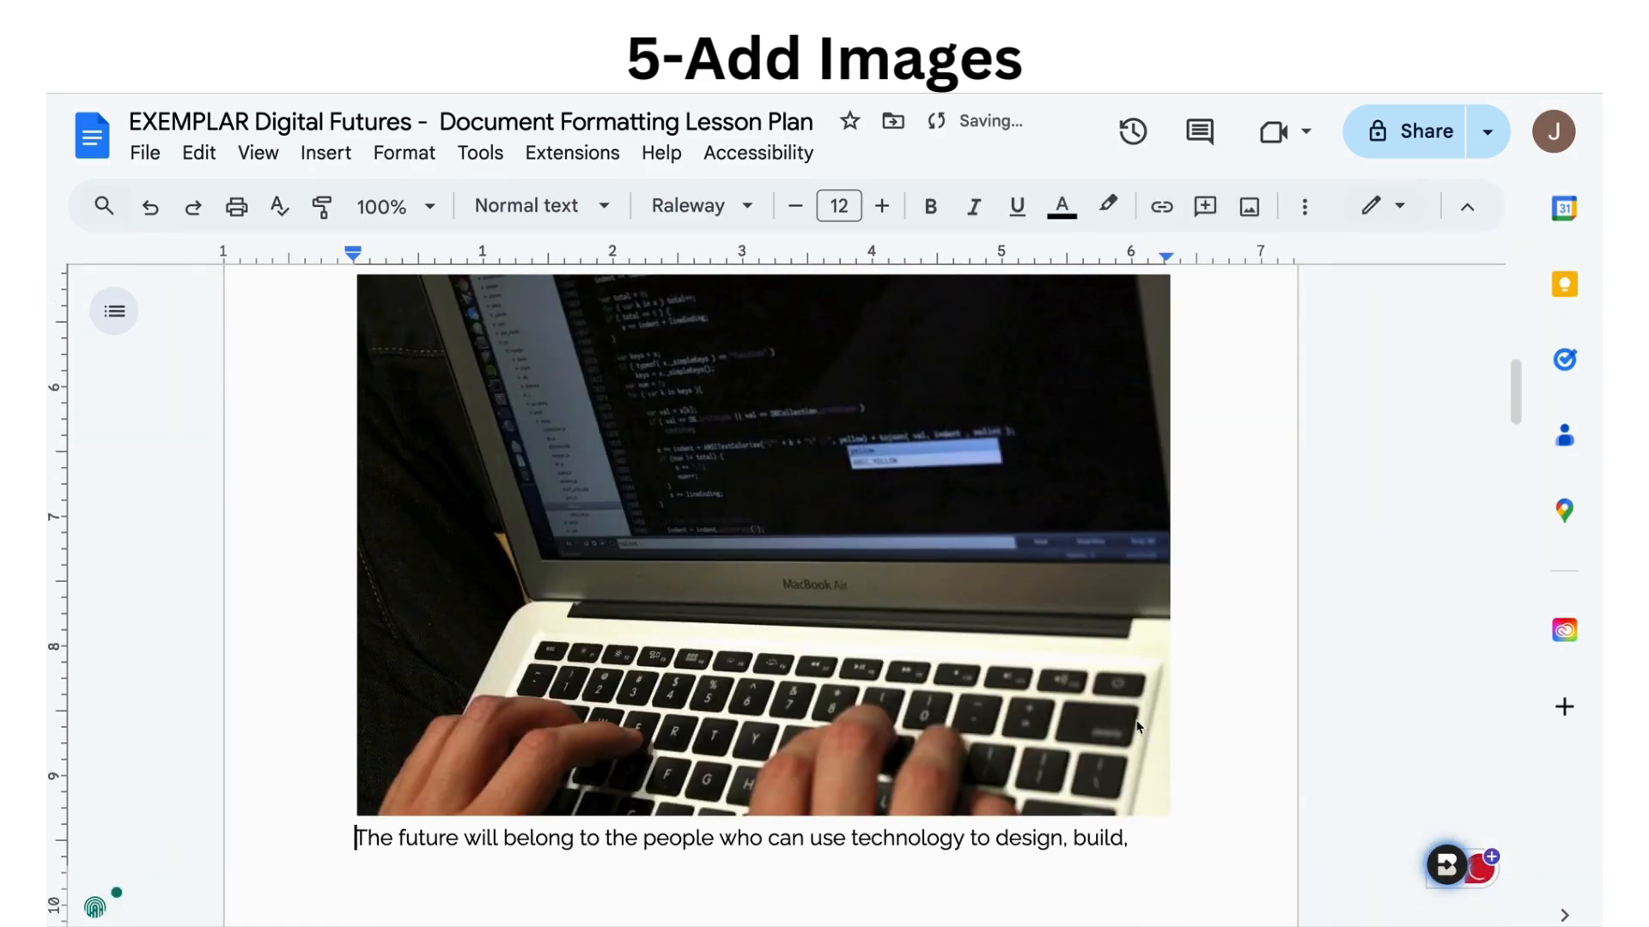
Set the laptop photo's layout to wrap text and shrink it proportionally to about 2.9 inches wide.
{"action": "scroll", "coordinate": [1082, 708], "scroll_direction": "up", "scroll_amount": 3}
{"action": "scroll", "coordinate": [1075, 687], "scroll_direction": "down", "scroll_amount": 2}
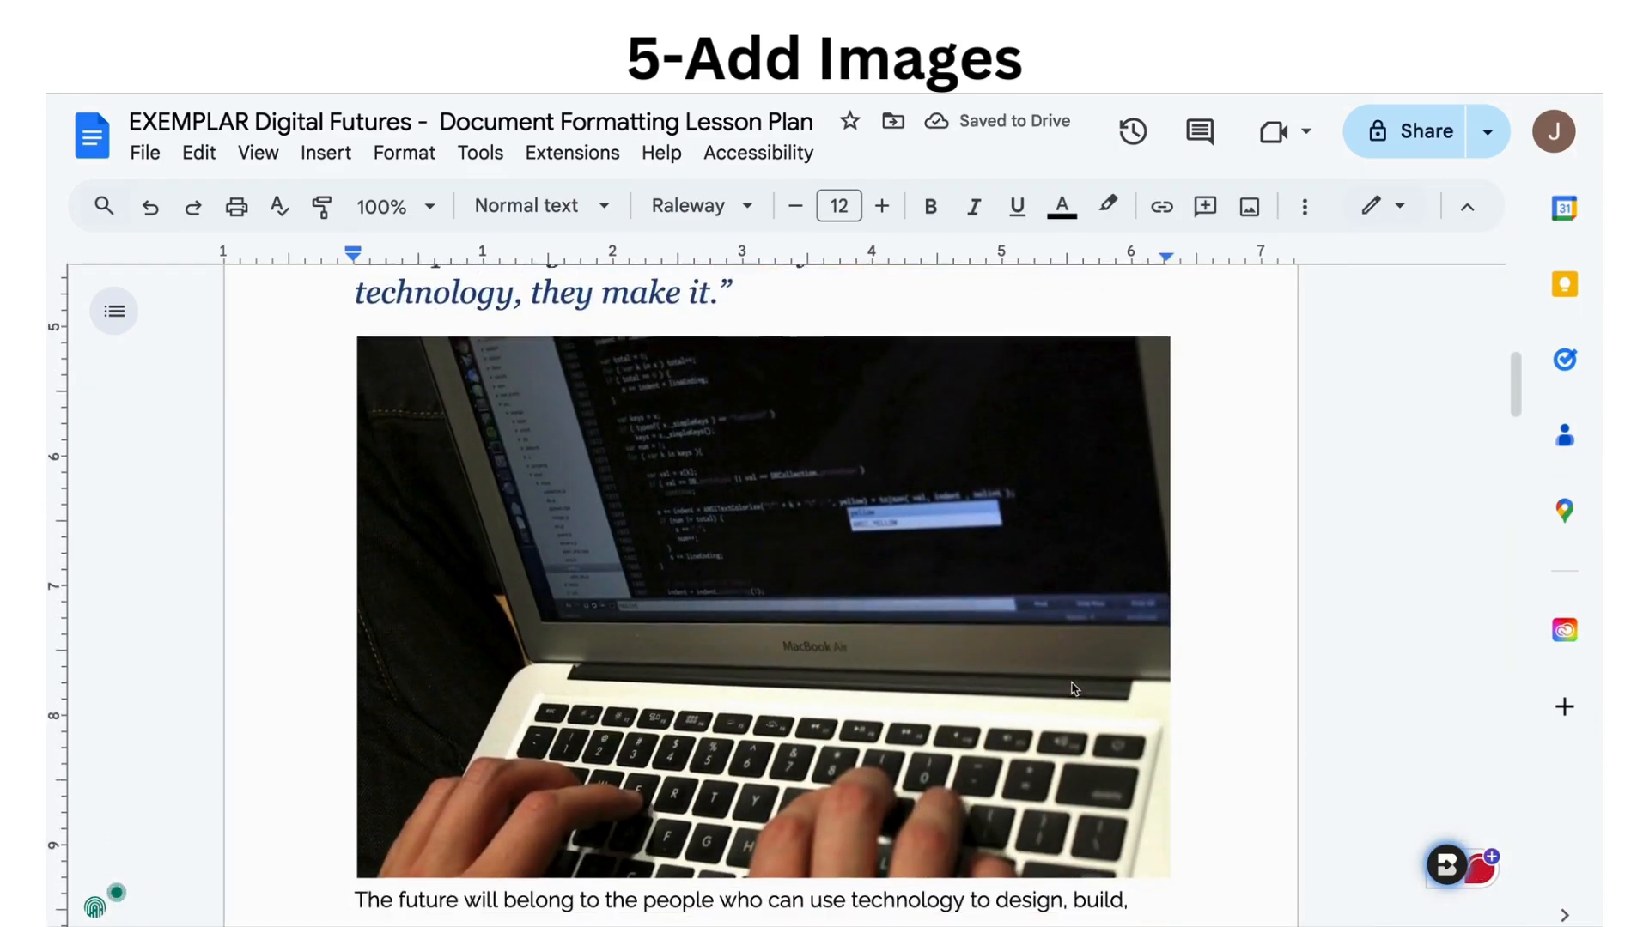
{"action": "left_click", "coordinate": [1016, 698]}
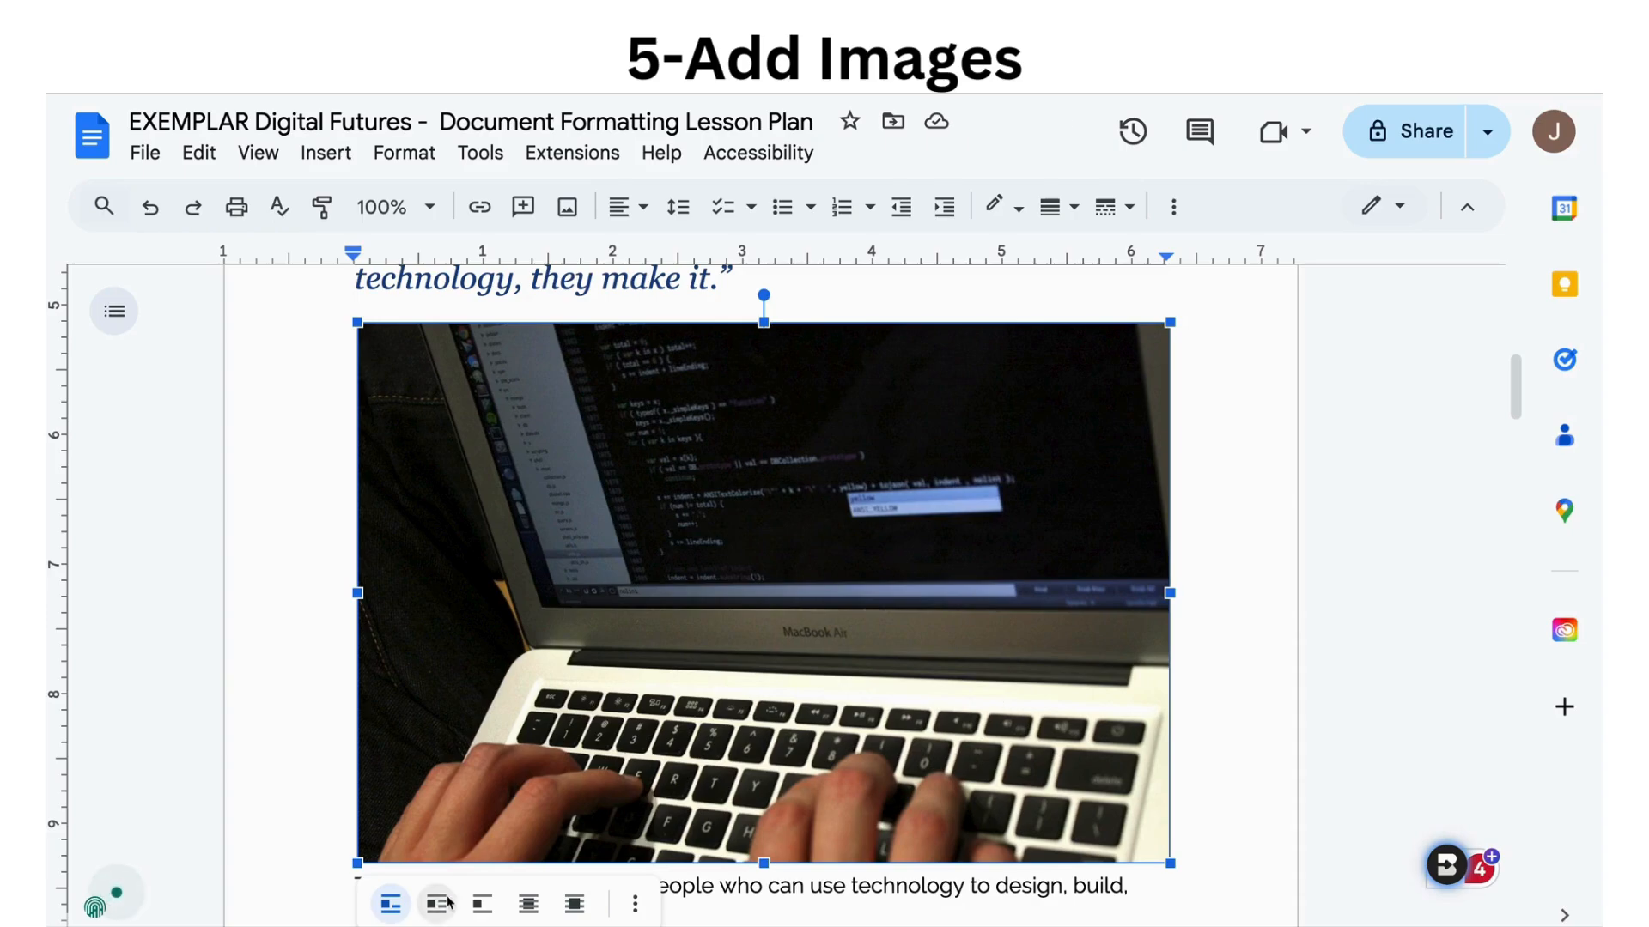
{"action": "scroll", "coordinate": [1015, 698], "scroll_direction": "up", "scroll_amount": 4}
{"action": "scroll", "coordinate": [1016, 541], "scroll_direction": "down", "scroll_amount": 3}
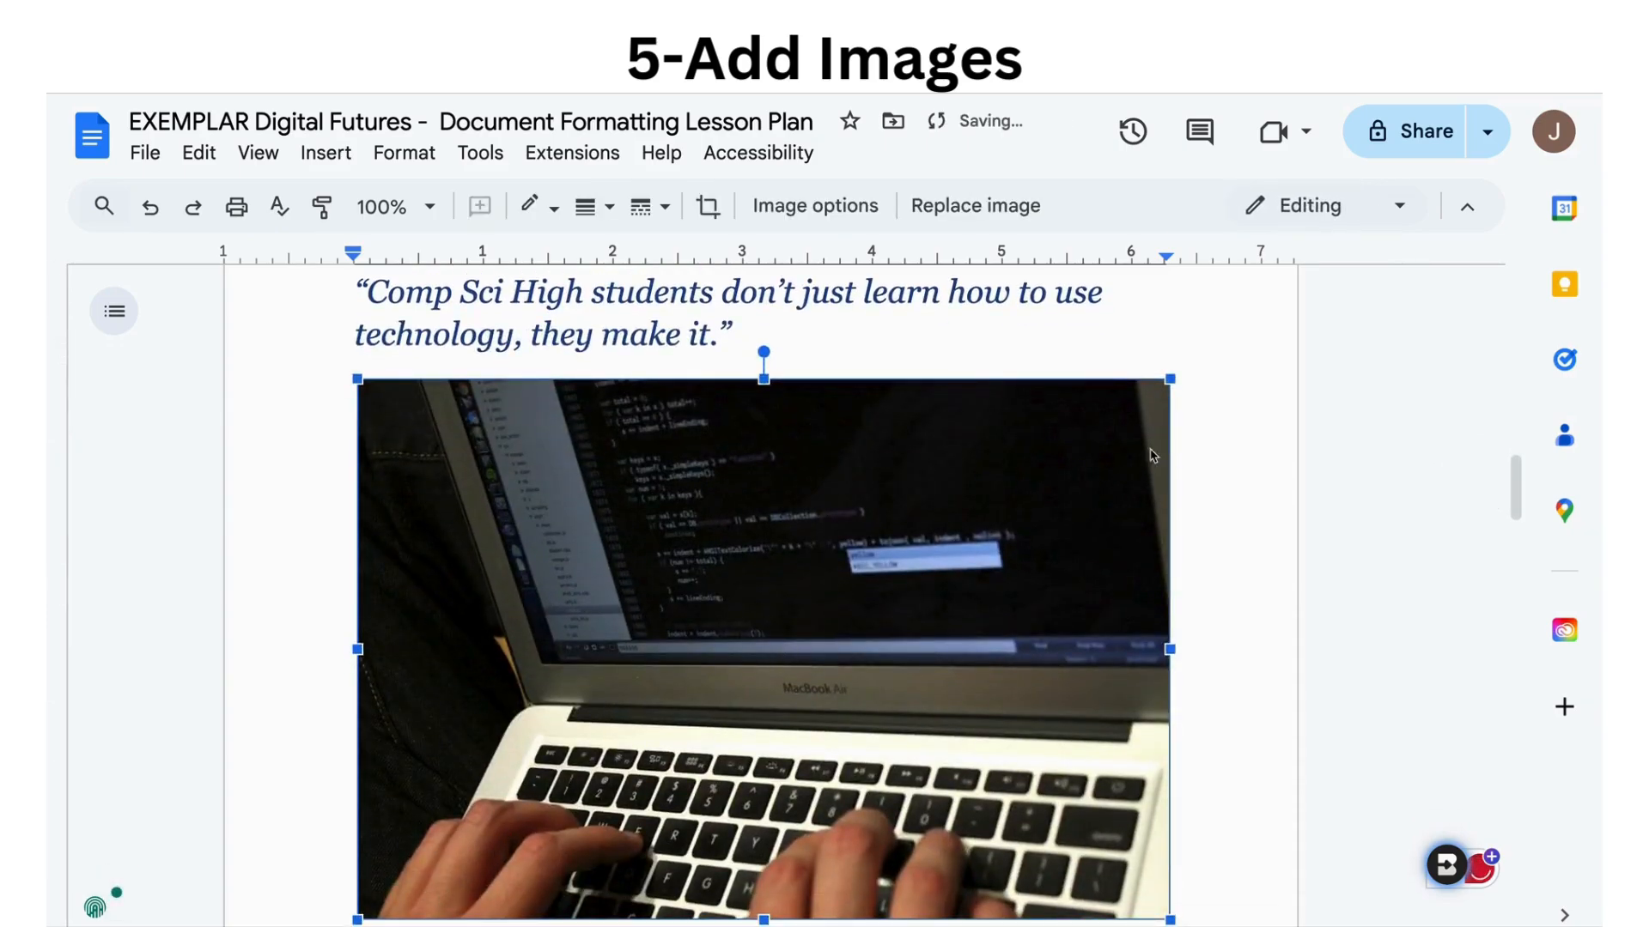
{"action": "left_click_drag", "start_coordinate": [1171, 378], "coordinate": [732, 671]}
Move the laptop photo to the page's left margin below the italic quote, beside the paragraph starting "The future will belong".
{"action": "scroll", "coordinate": [733, 736], "scroll_direction": "up", "scroll_amount": 4}
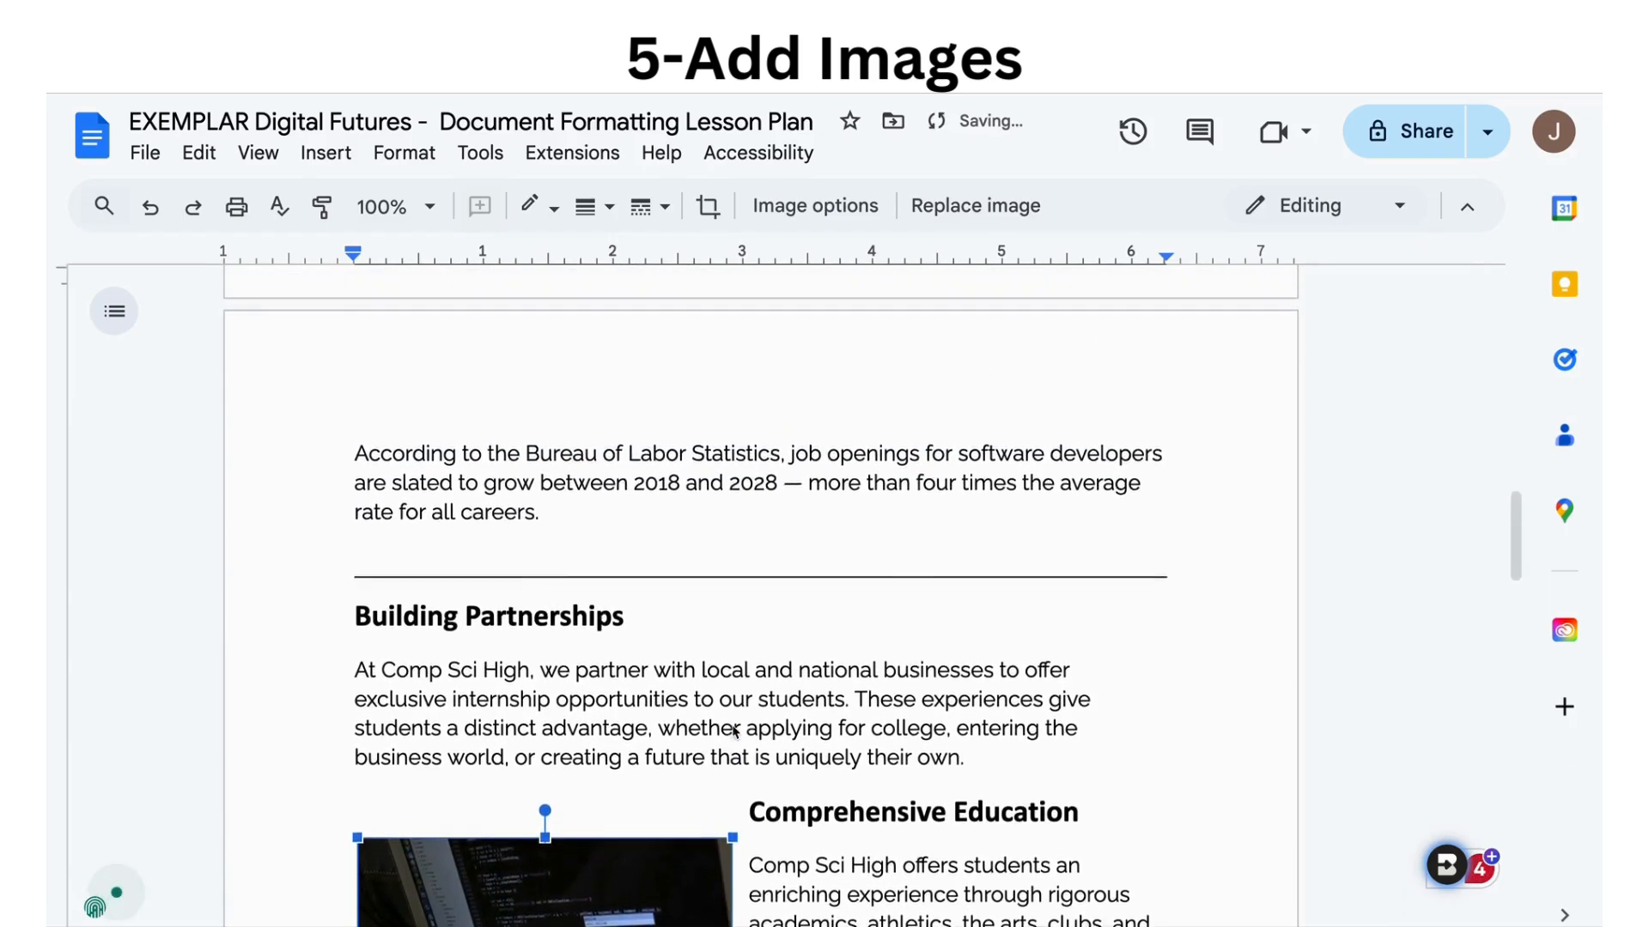
{"action": "scroll", "coordinate": [732, 731], "scroll_direction": "down", "scroll_amount": 4}
{"action": "left_click_drag", "start_coordinate": [696, 705], "coordinate": [647, 527]}
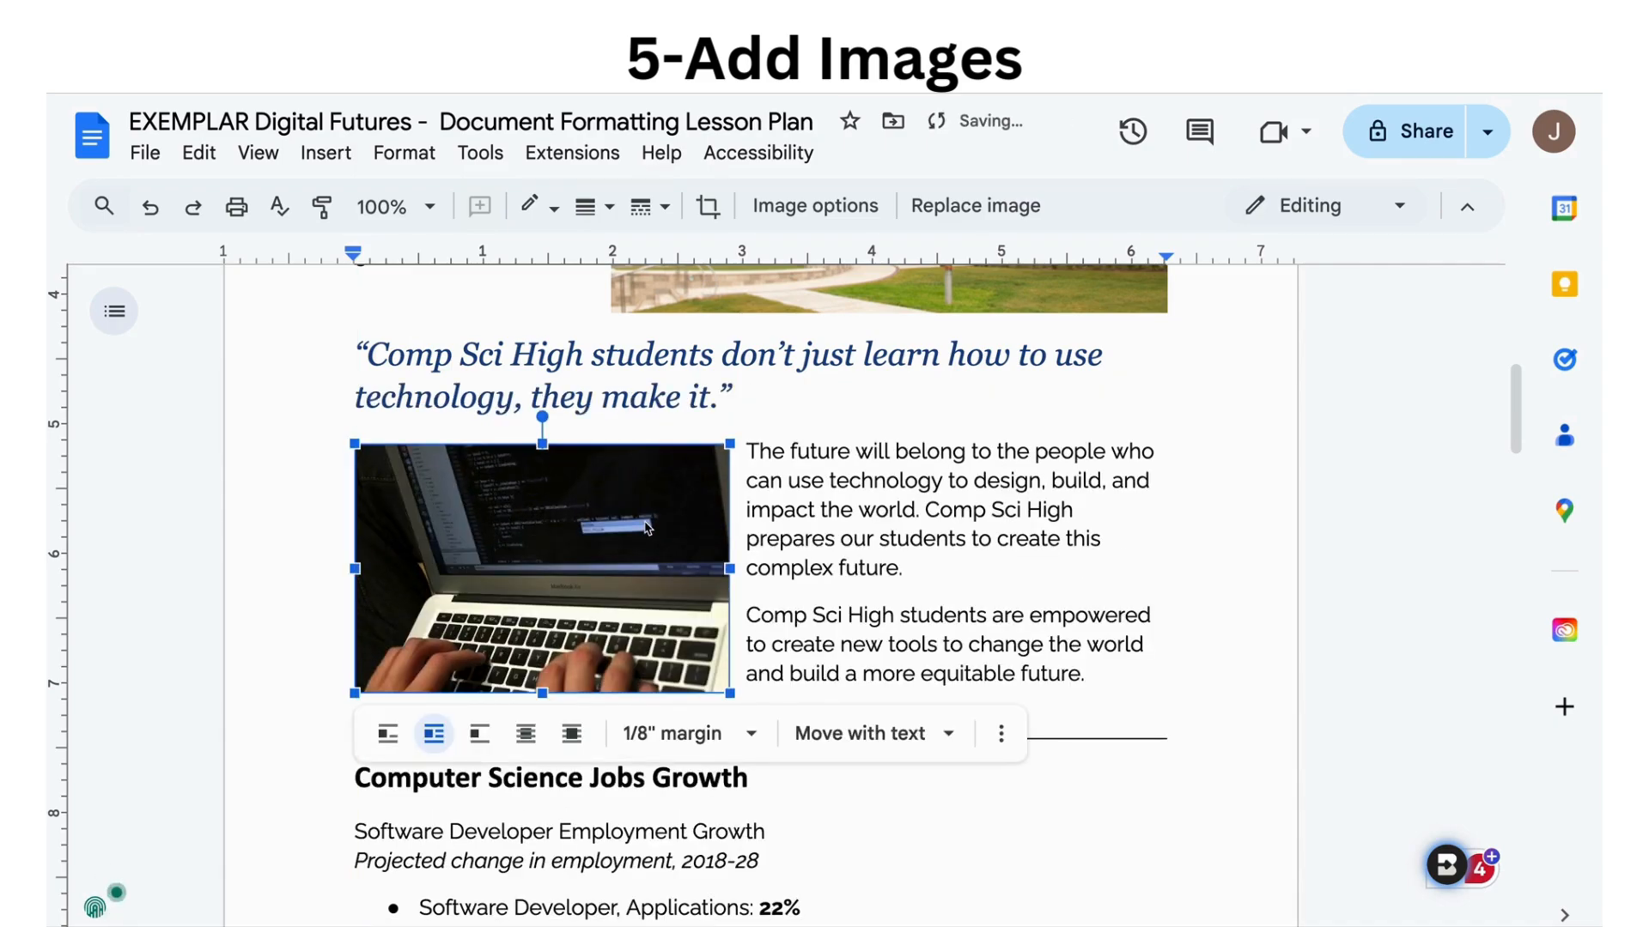
Add an empty line after "build a more equitable future." to push the horizontal line below the laptop photo.
{"action": "left_click", "coordinate": [1209, 506]}
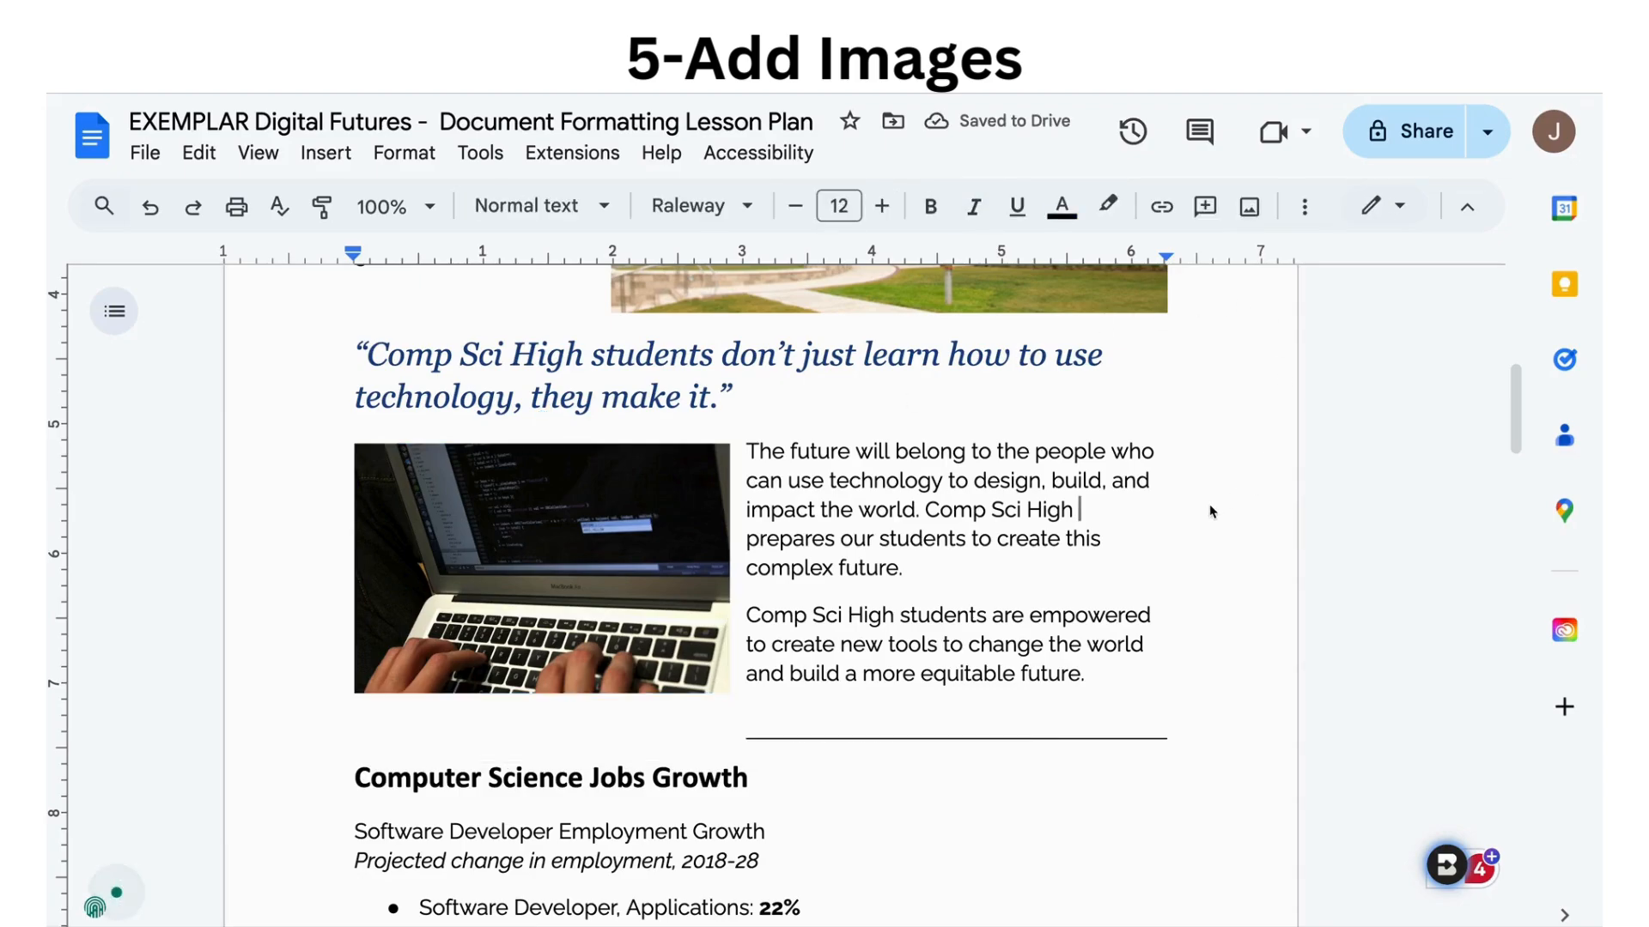
{"action": "left_click_drag", "start_coordinate": [1104, 670], "coordinate": [1104, 678]}
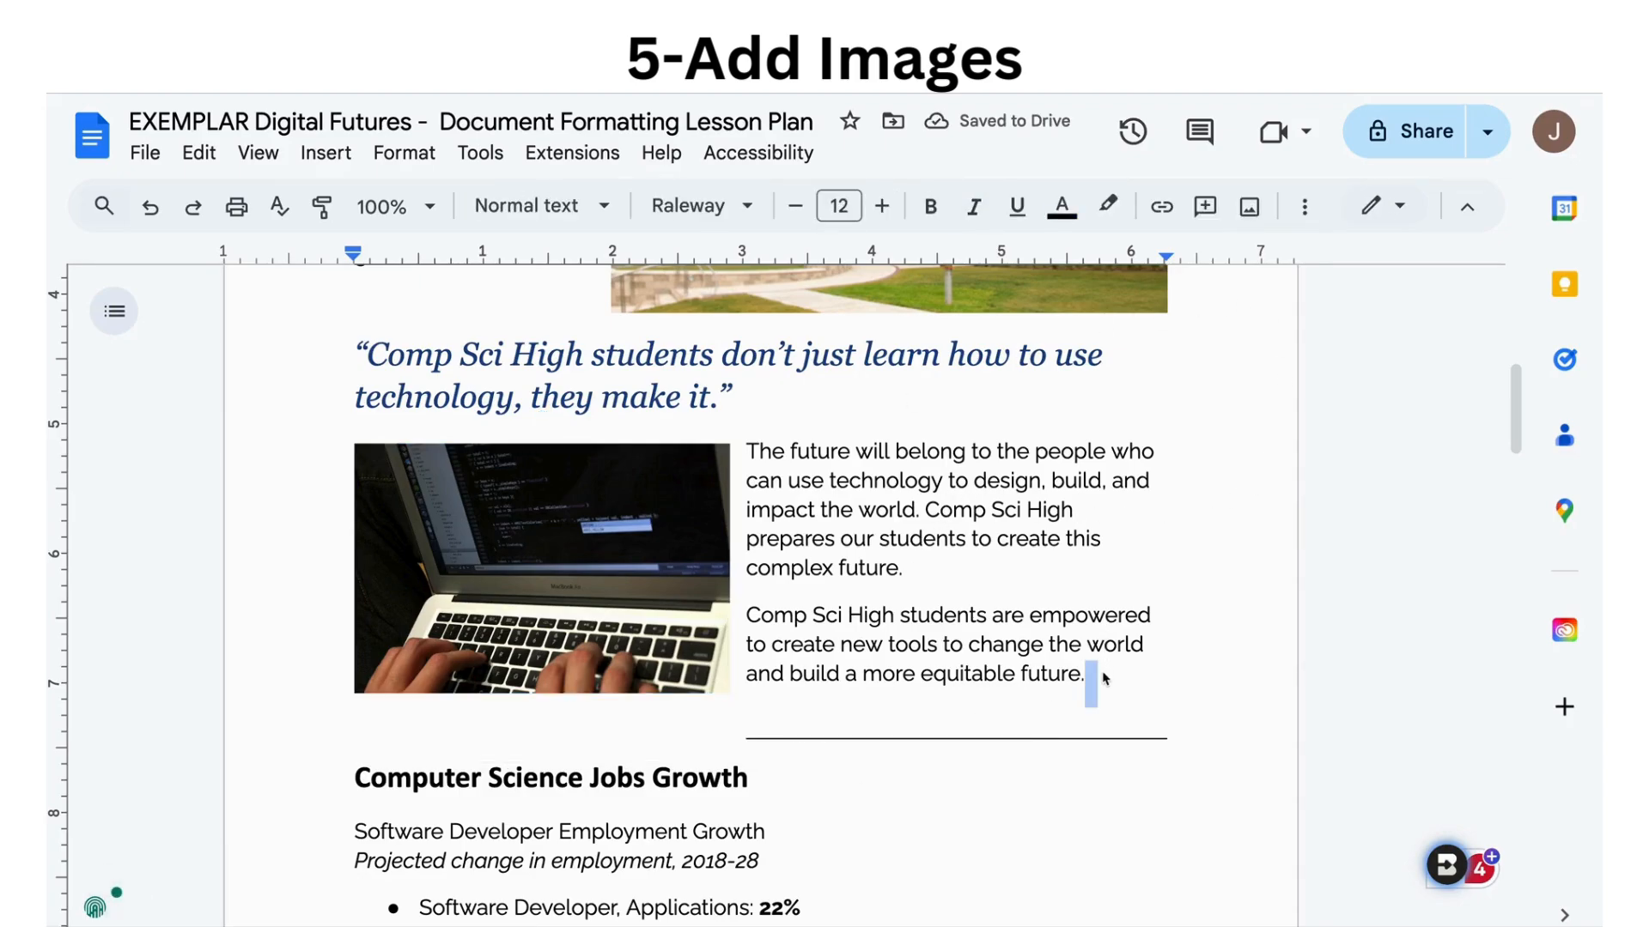
{"action": "key", "text": "Return"}
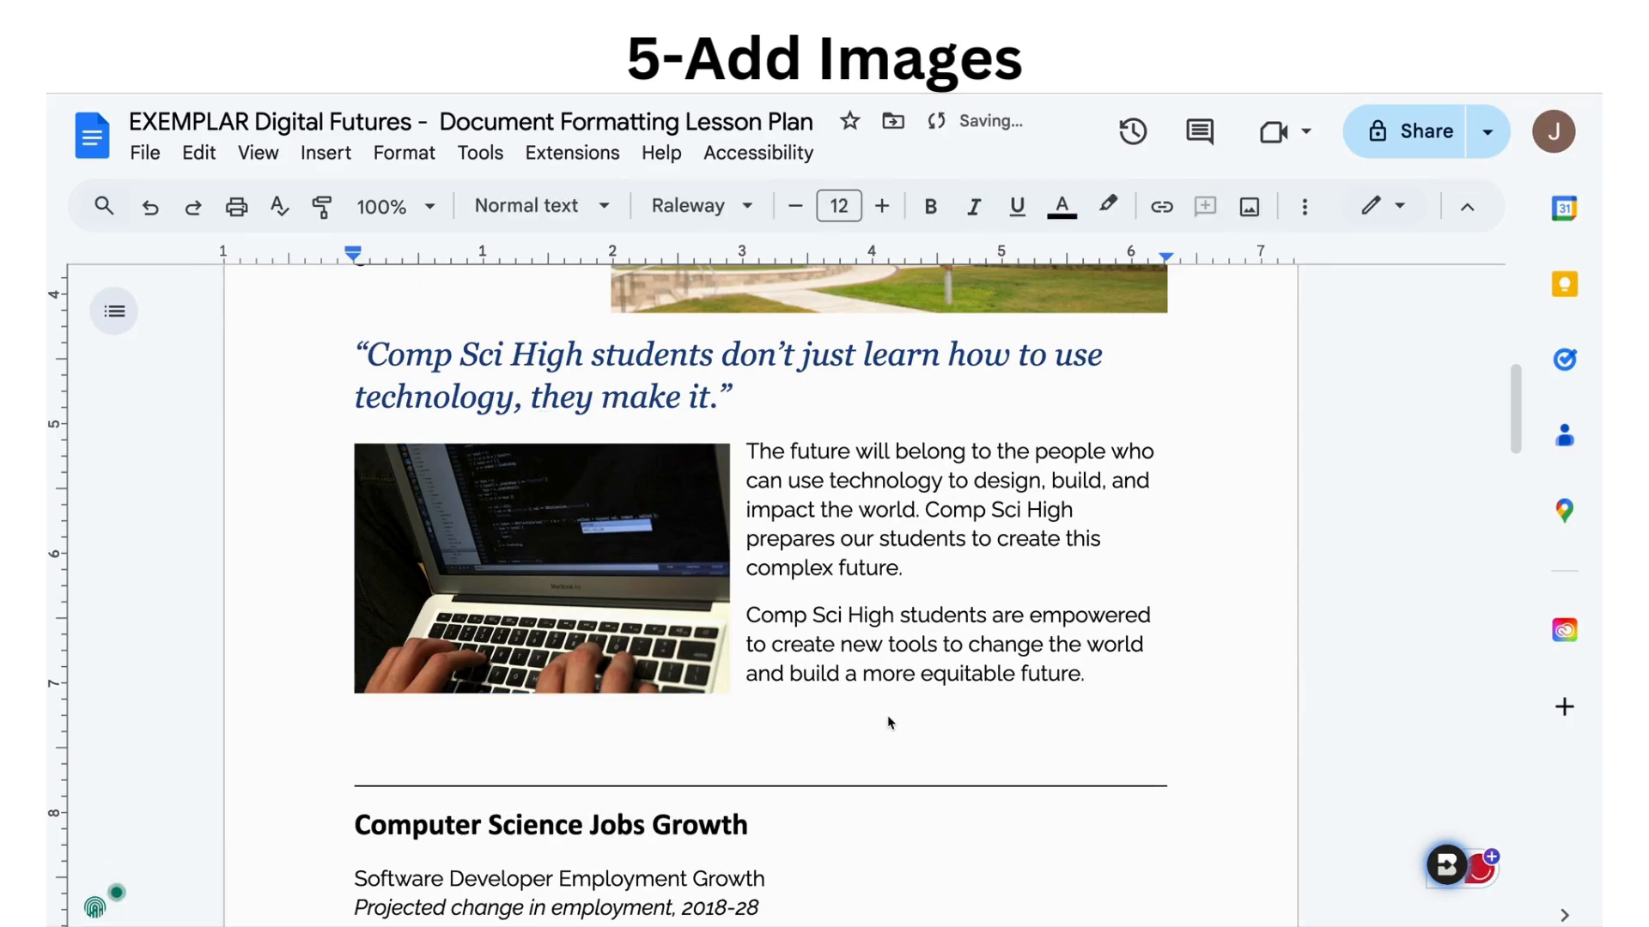
Look through the whole document and examine the website and email addresses in the Contact Us section.
{"action": "scroll", "coordinate": [583, 791], "scroll_direction": "up", "scroll_amount": 8}
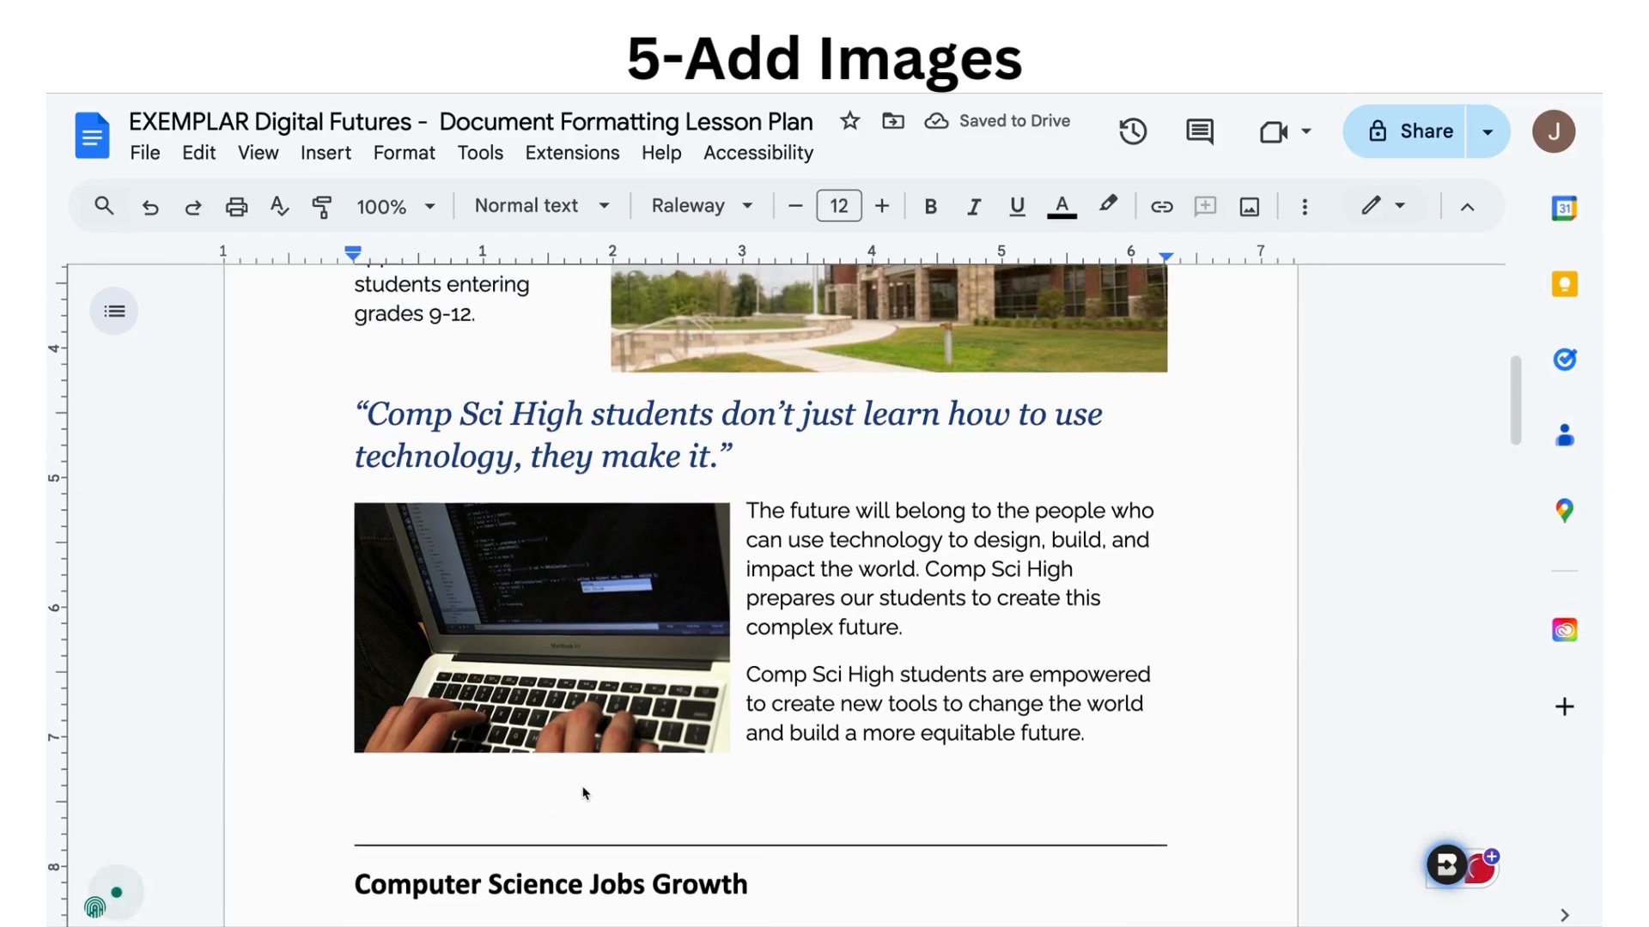
{"action": "scroll", "coordinate": [583, 787], "scroll_direction": "down", "scroll_amount": 6}
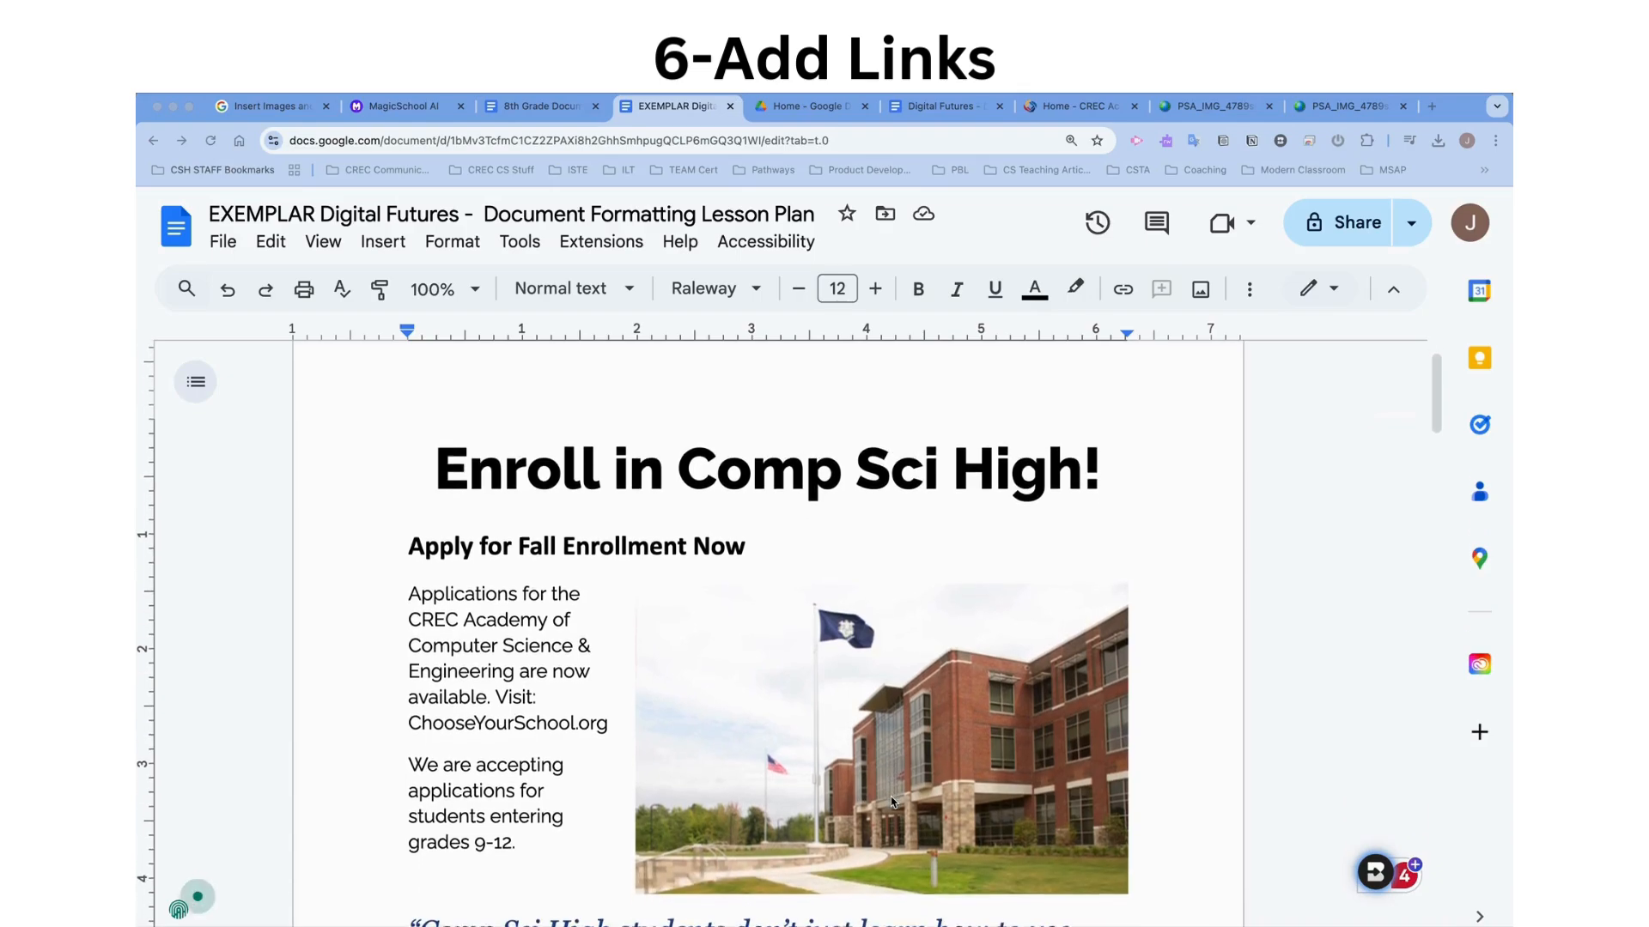
{"action": "scroll", "coordinate": [891, 802], "scroll_direction": "down", "scroll_amount": 15}
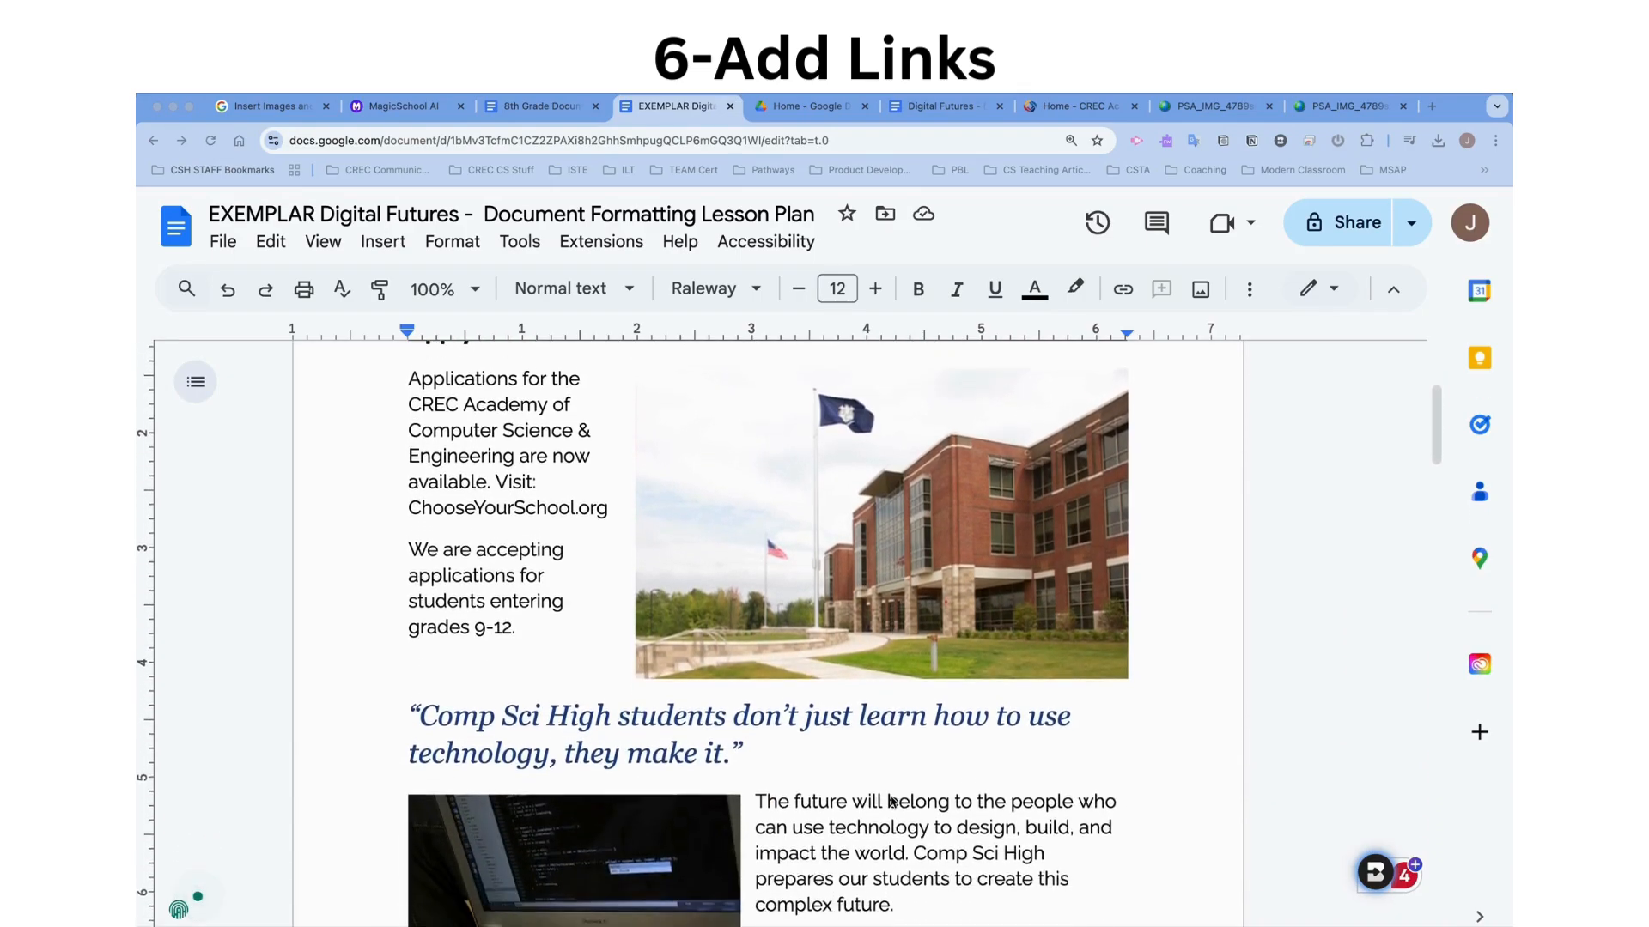
{"action": "scroll", "coordinate": [891, 802], "scroll_direction": "down", "scroll_amount": 15}
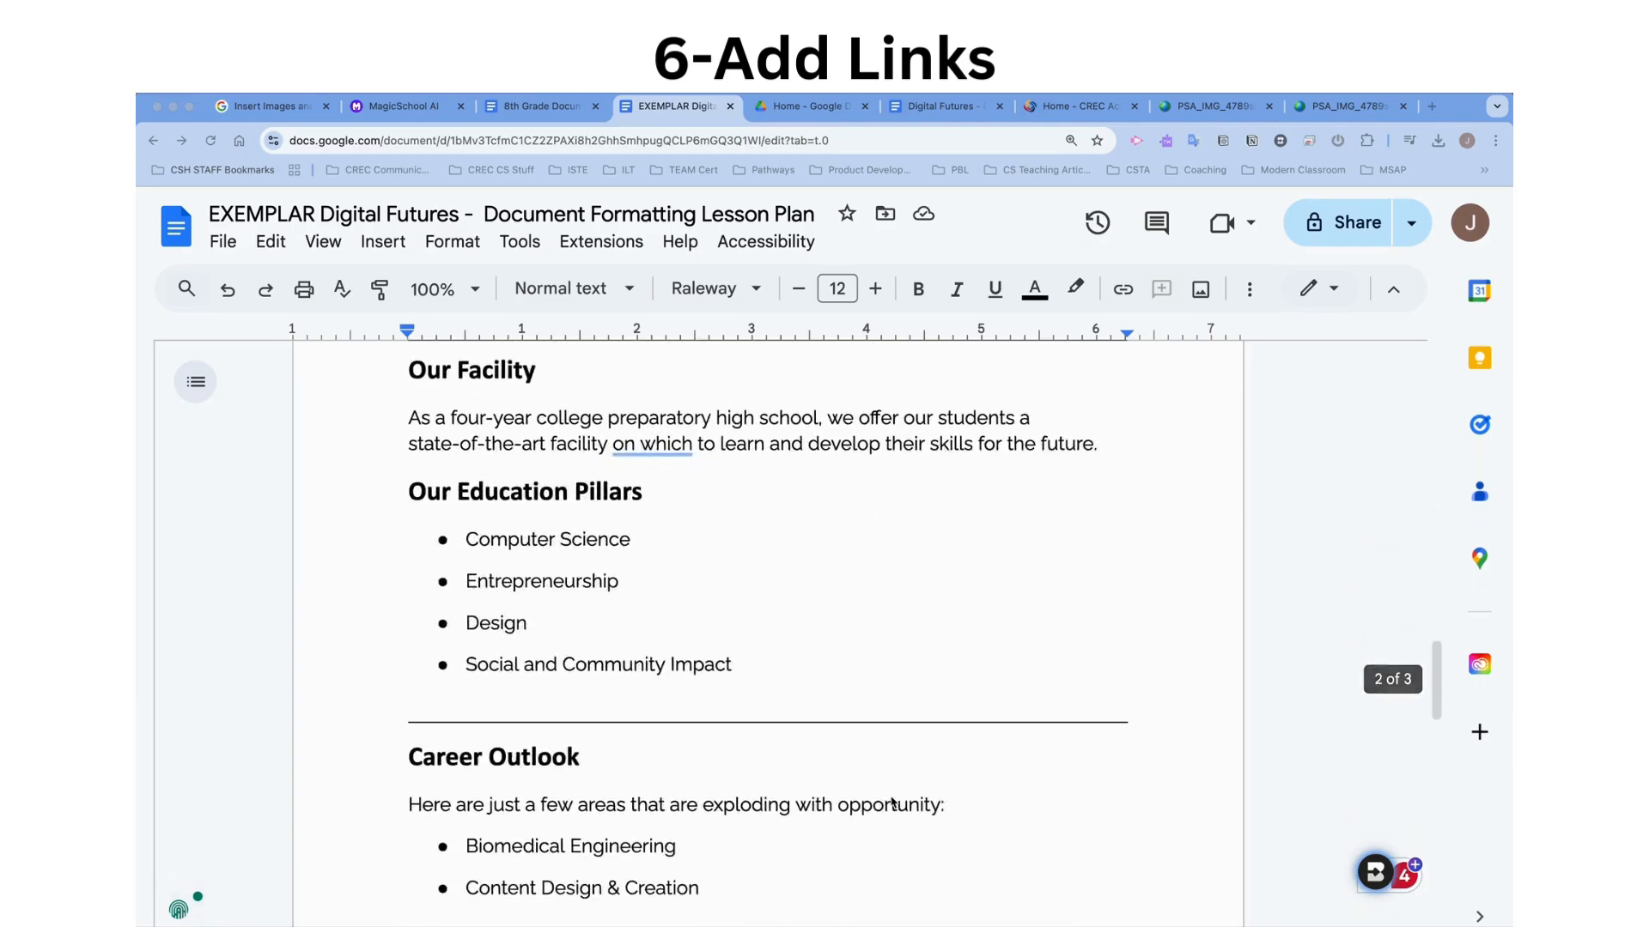
{"action": "scroll", "coordinate": [891, 802], "scroll_direction": "down", "scroll_amount": 10}
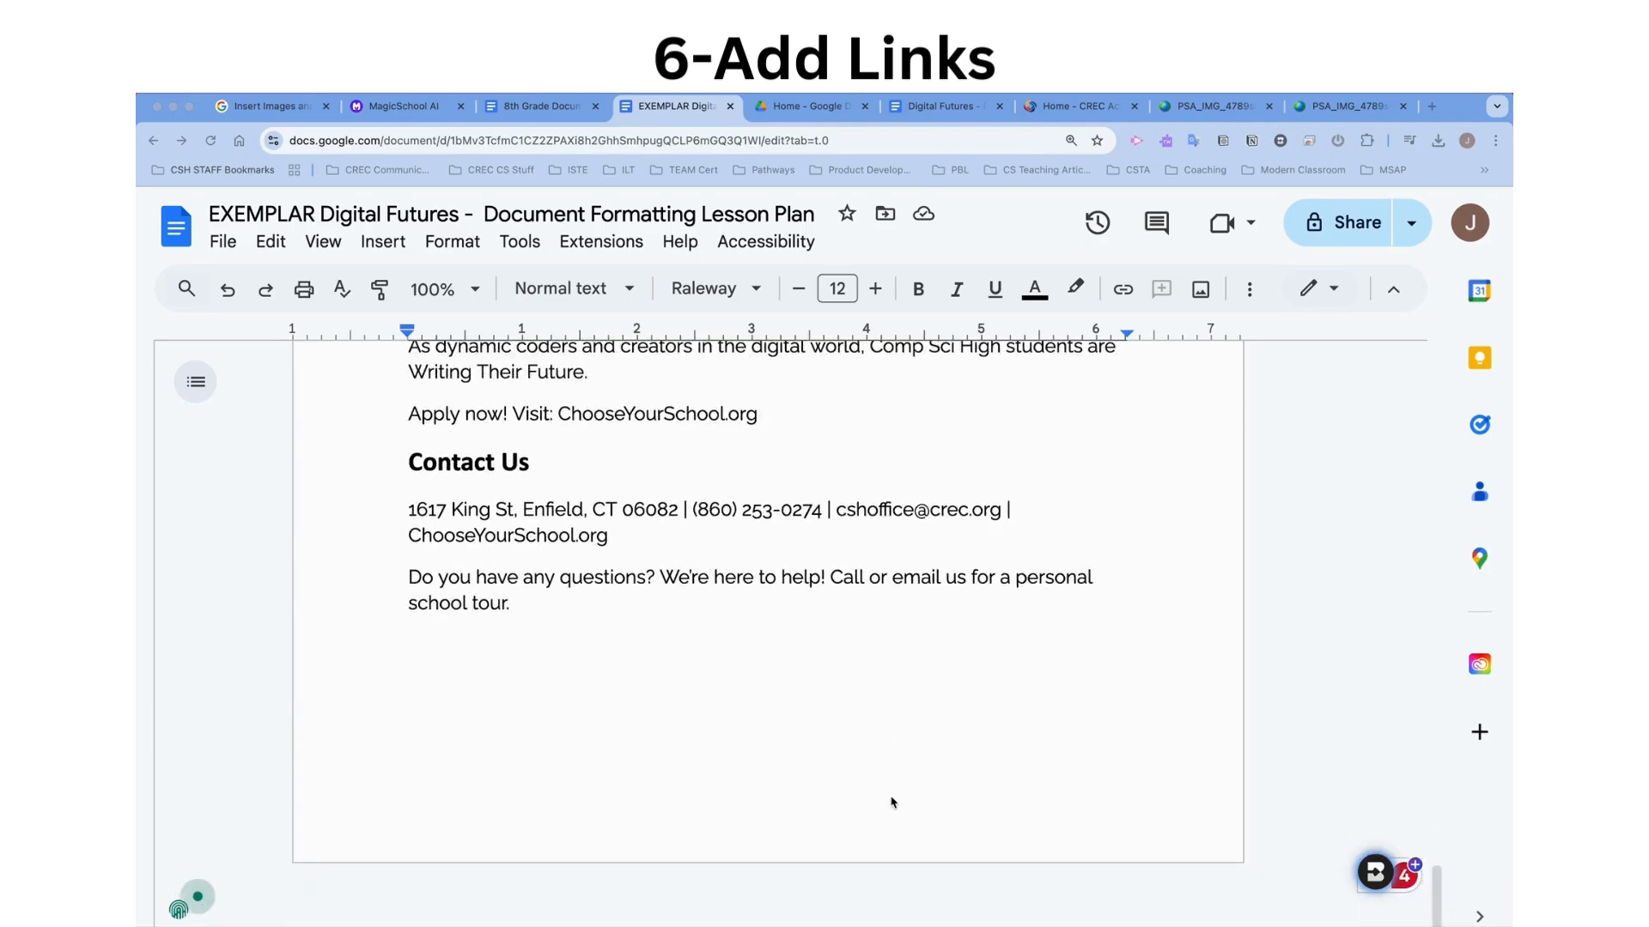
{"action": "left_click", "coordinate": [576, 534]}
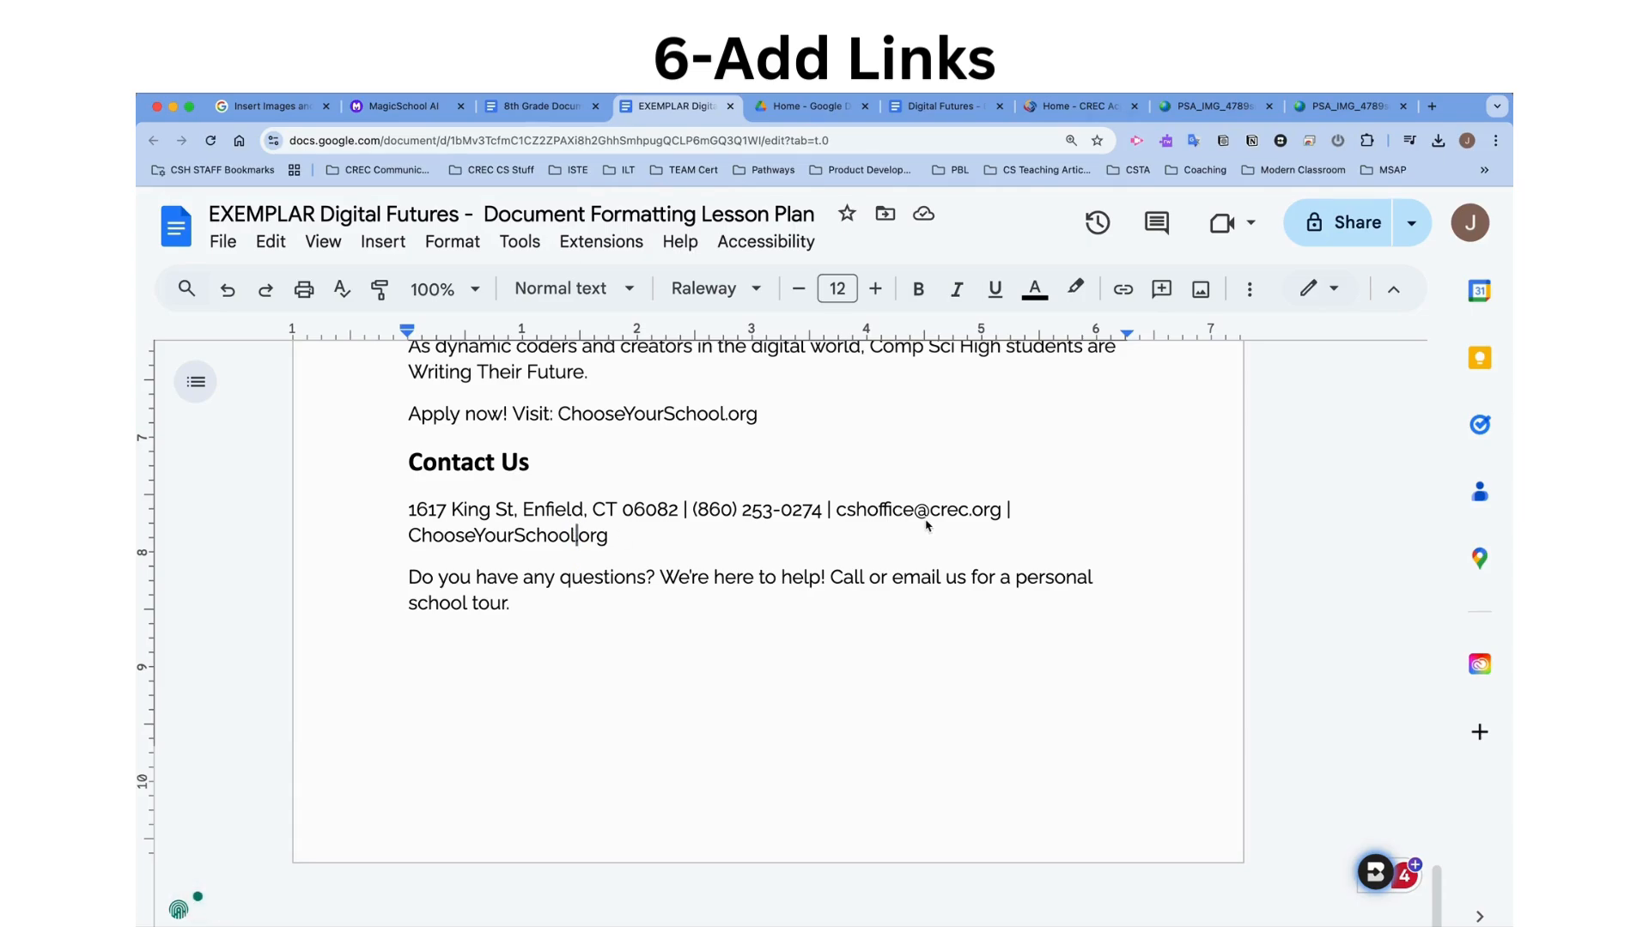
{"action": "left_click", "coordinate": [721, 549]}
Switch to the school's website and close the two leftover PSA_IMG_4789sm.jpg image pages.
{"action": "left_click", "coordinate": [1078, 105]}
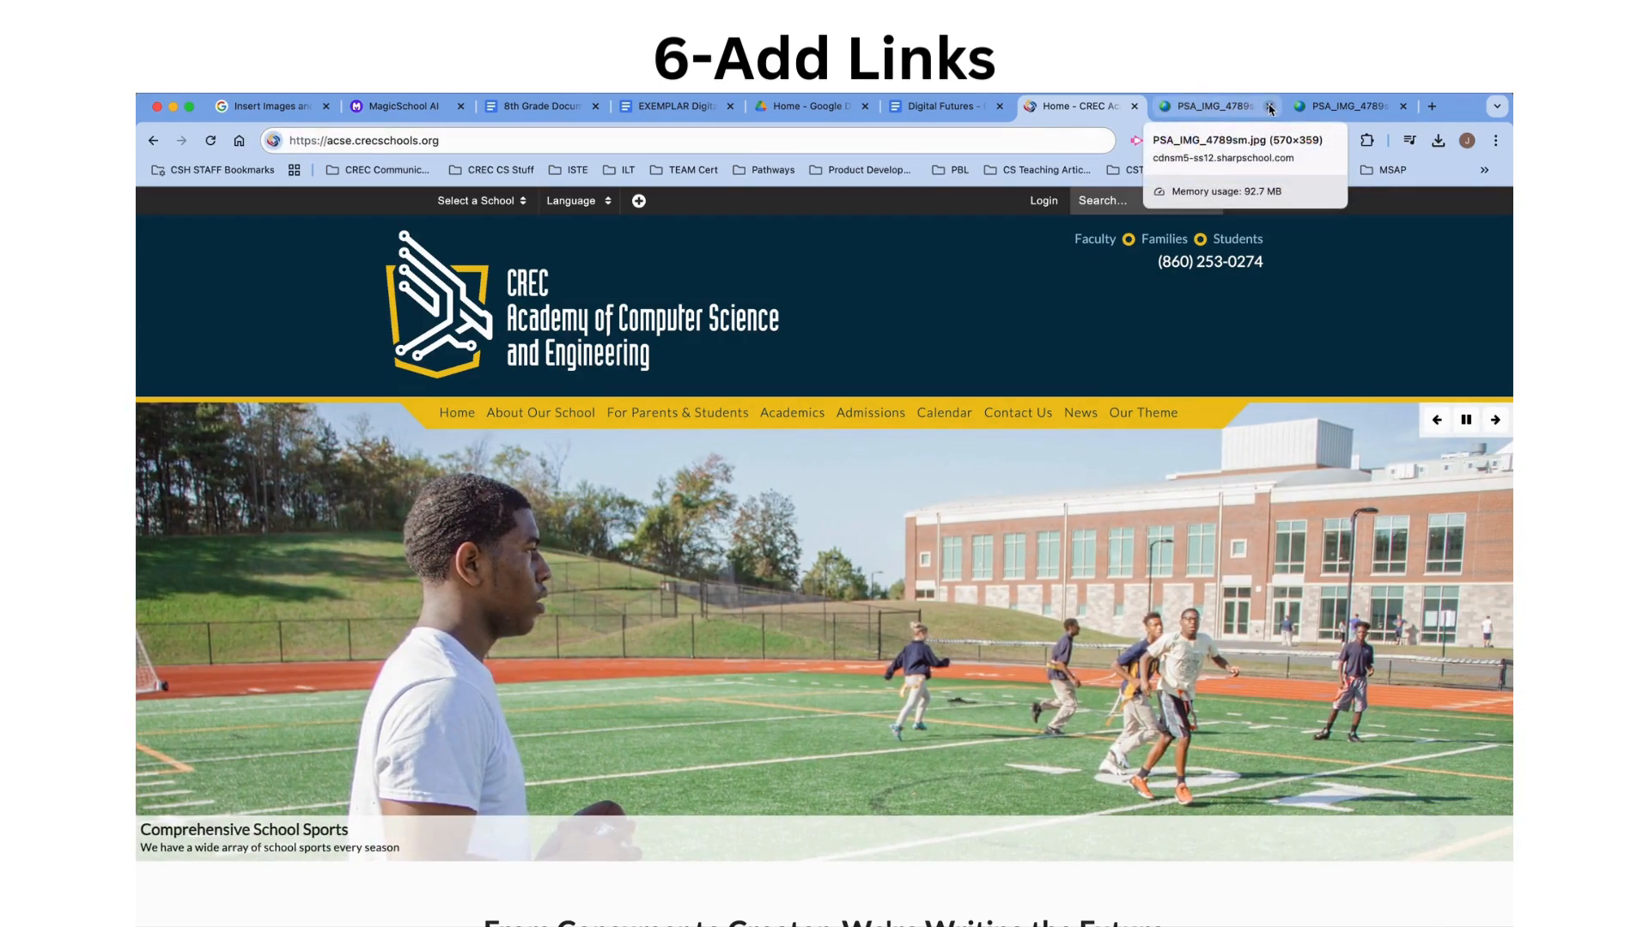
{"action": "left_click", "coordinate": [1269, 106]}
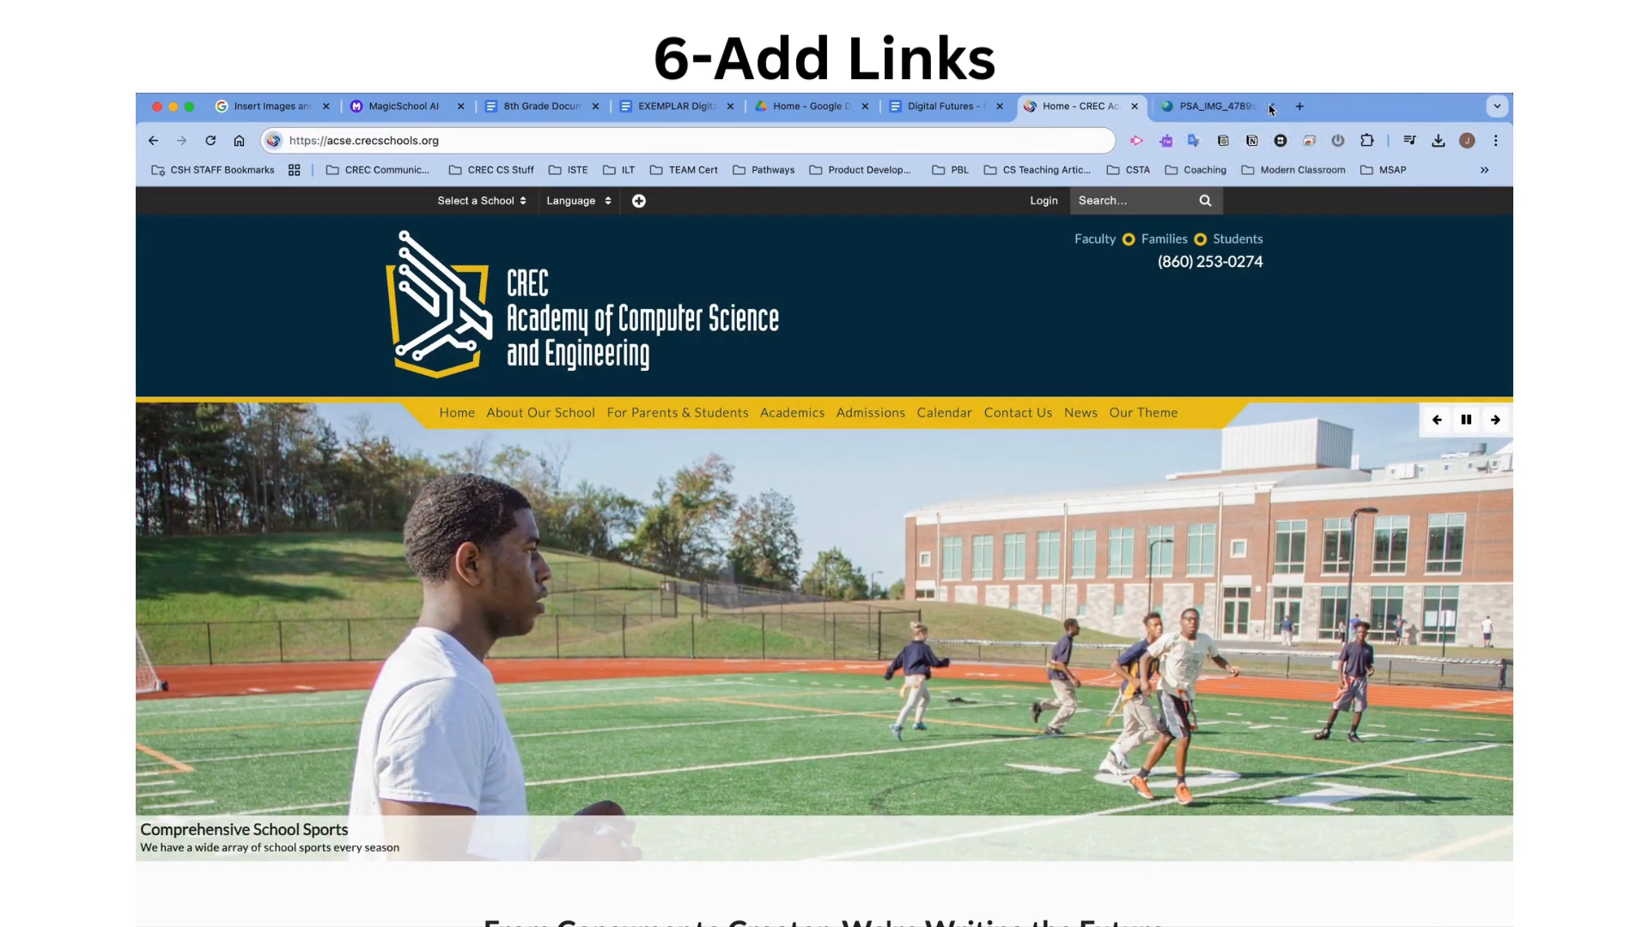
{"action": "left_click", "coordinate": [1269, 107]}
Open chooseyourschool.org in a new browser tab.
{"action": "left_click", "coordinate": [1295, 109]}
{"action": "type", "text": "ch"}
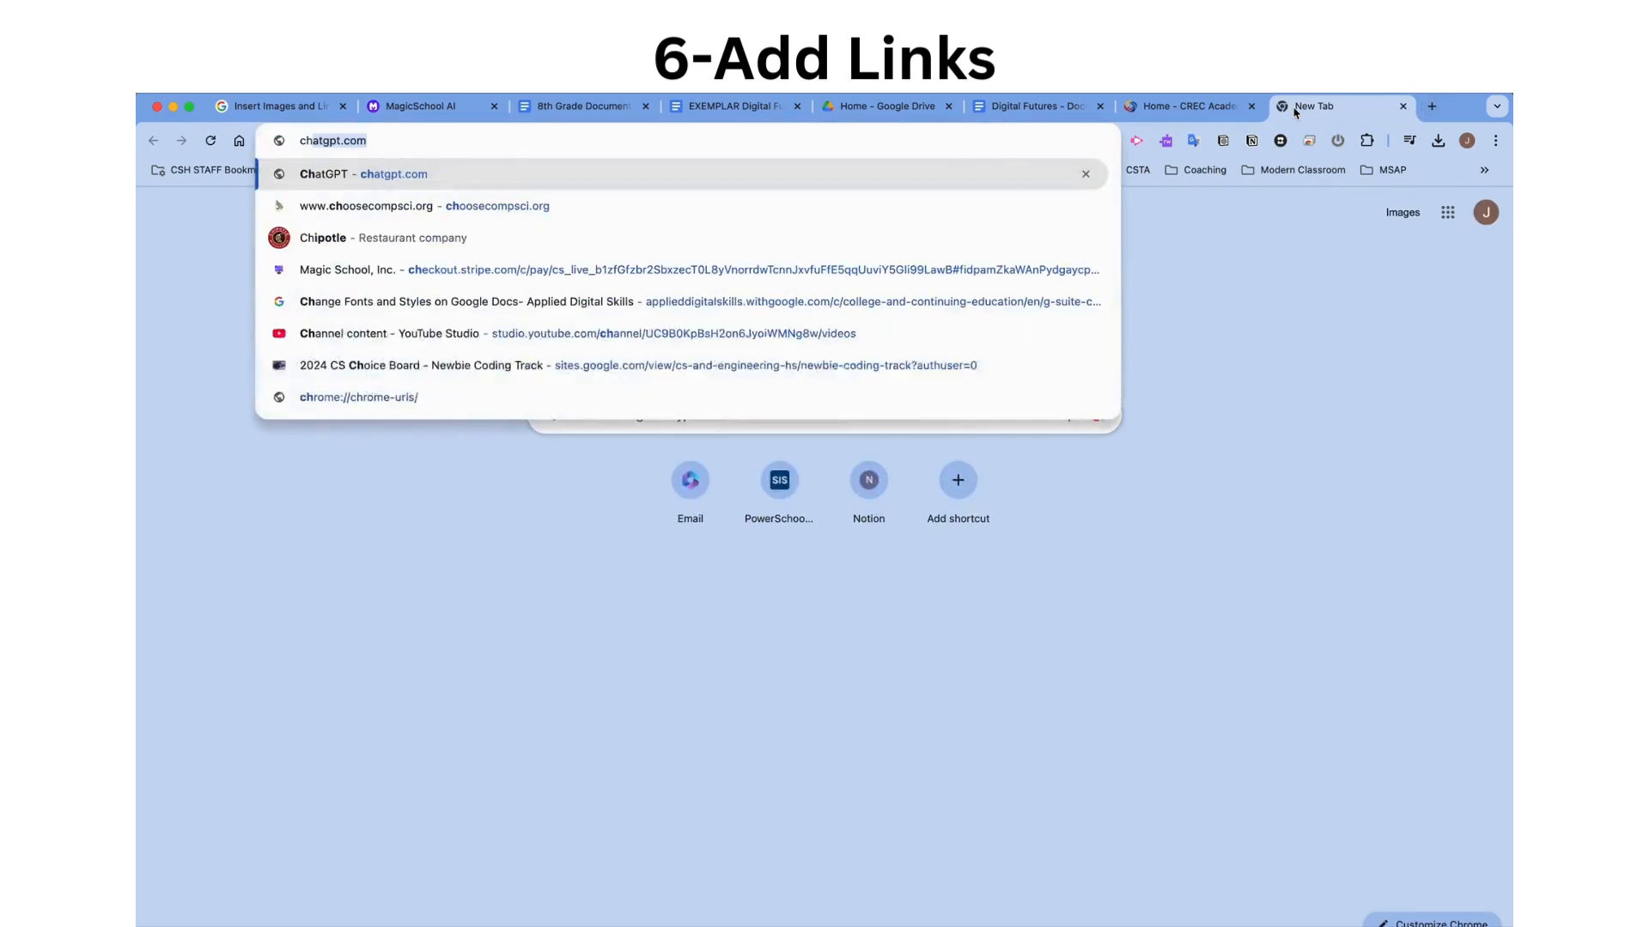
{"action": "type", "text": "oosey"}
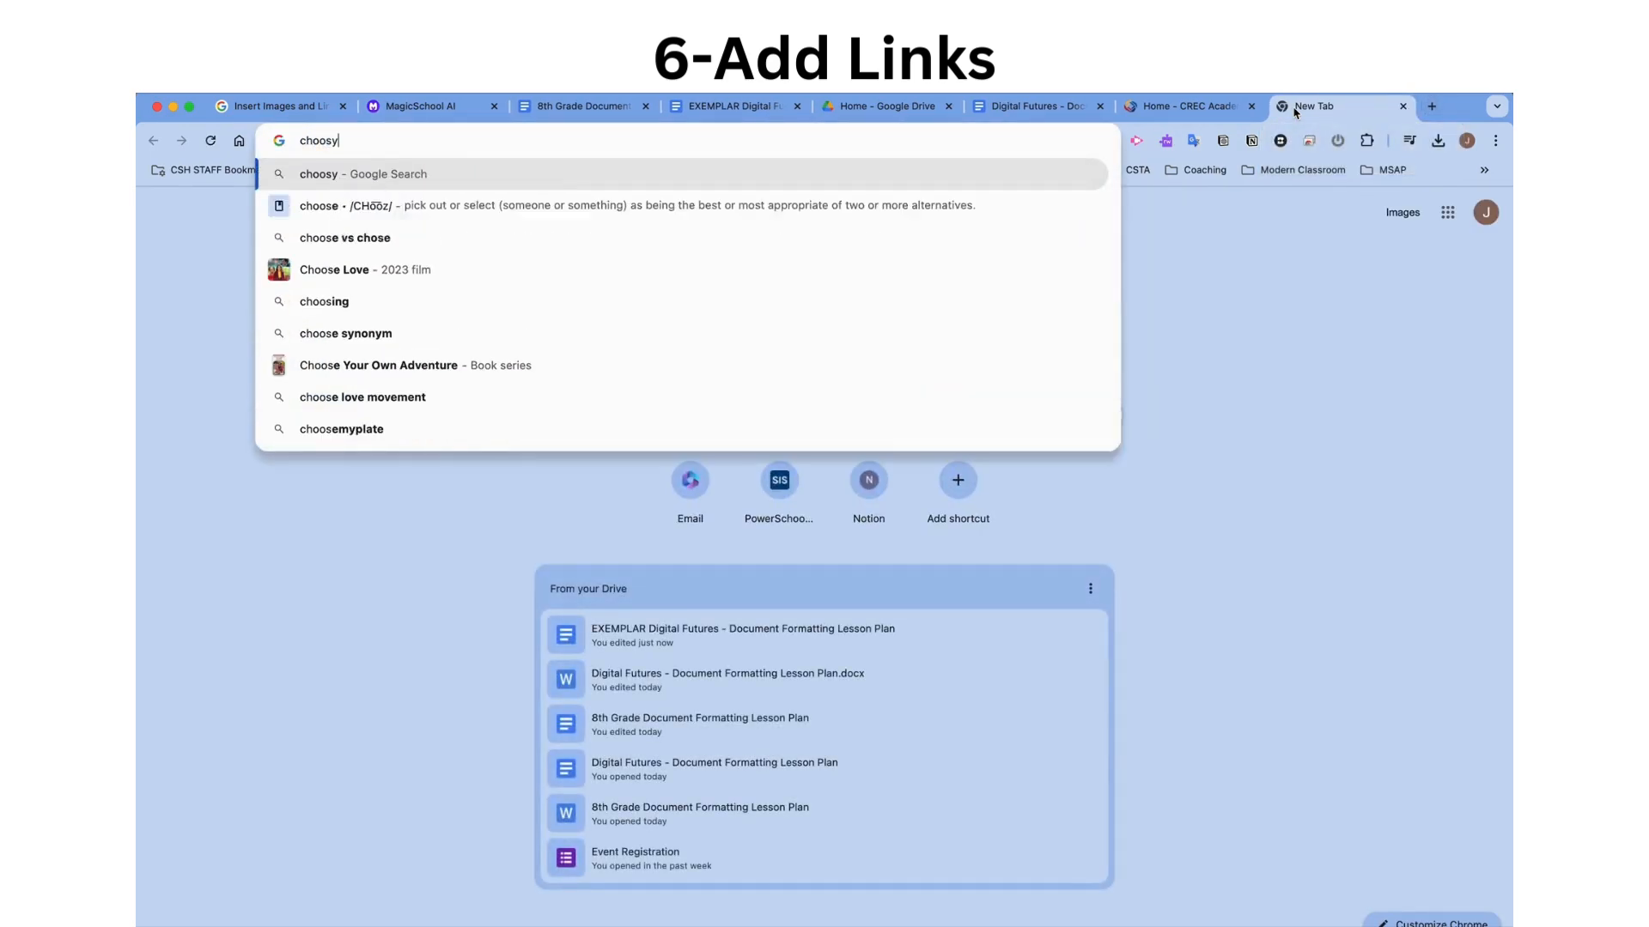
{"action": "key", "text": "BackSpace"}
{"action": "key", "text": "BackSpace"}
{"action": "key", "text": "BackSpace"}
{"action": "type", "text": "seyourschool."}
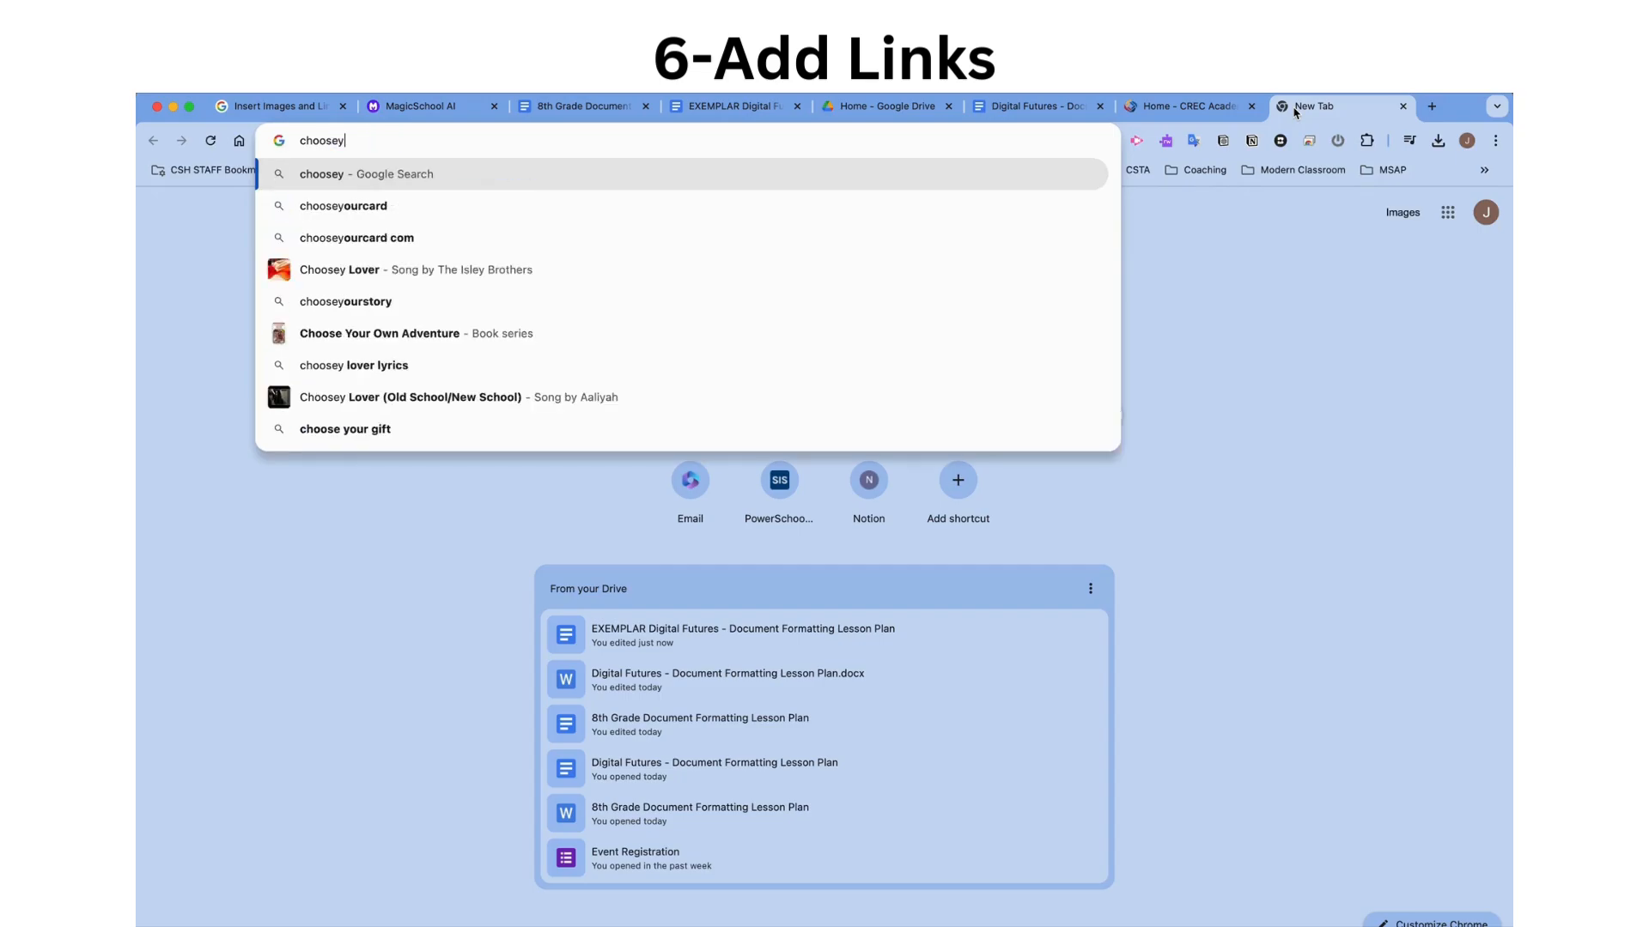
{"action": "type", "text": "org"}
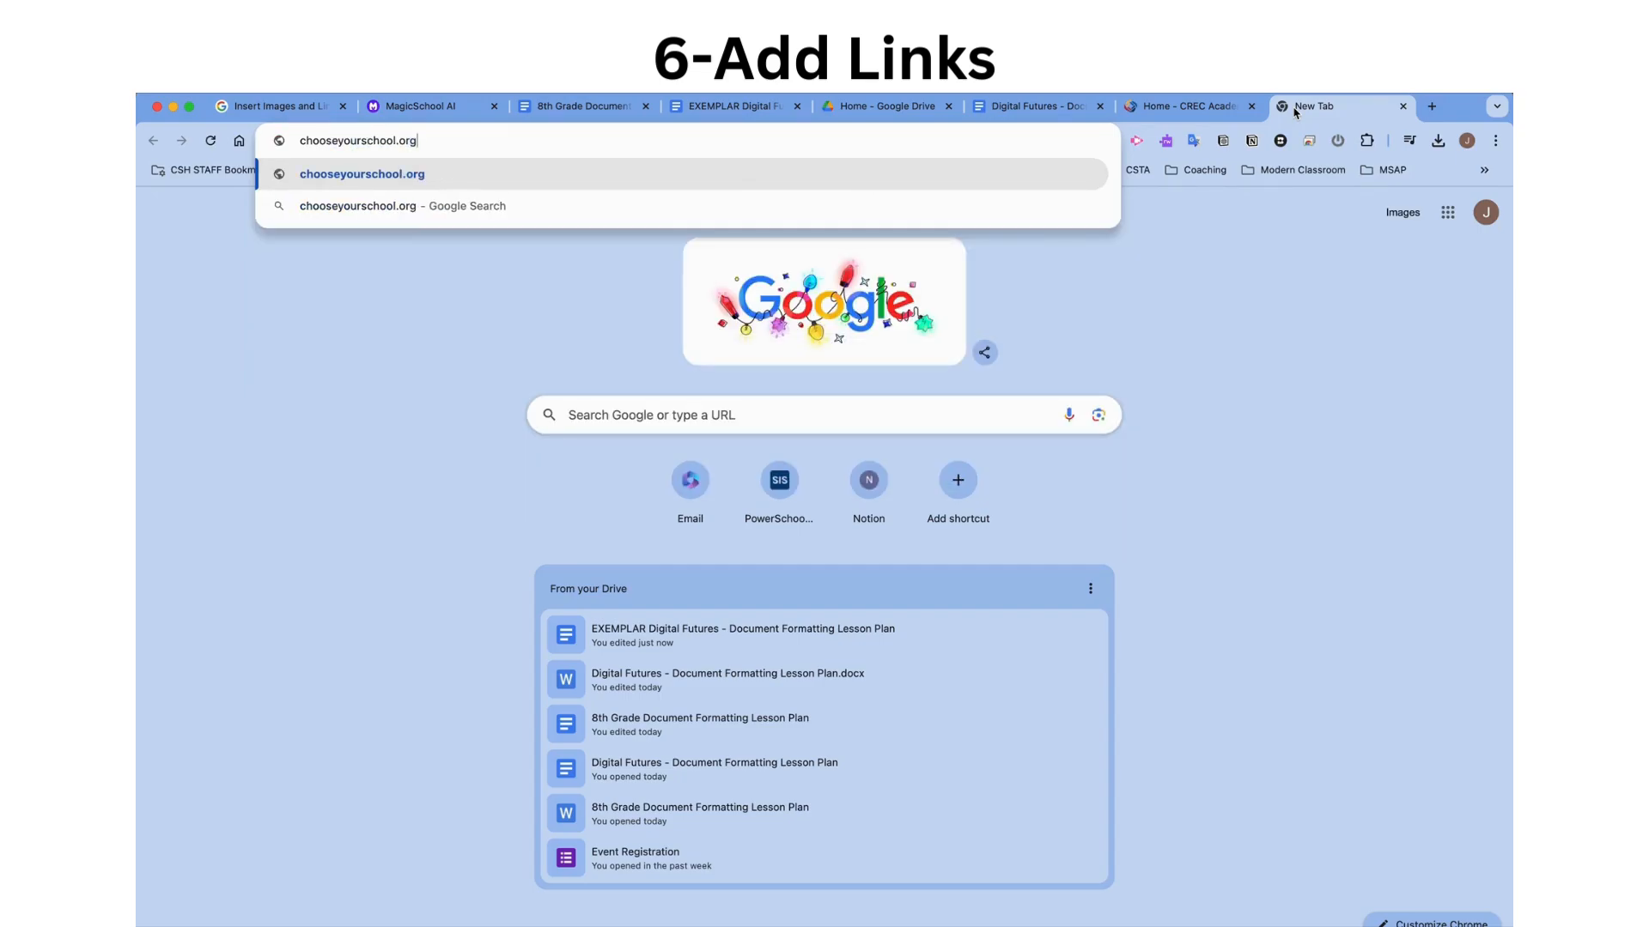
{"action": "key", "text": "Return"}
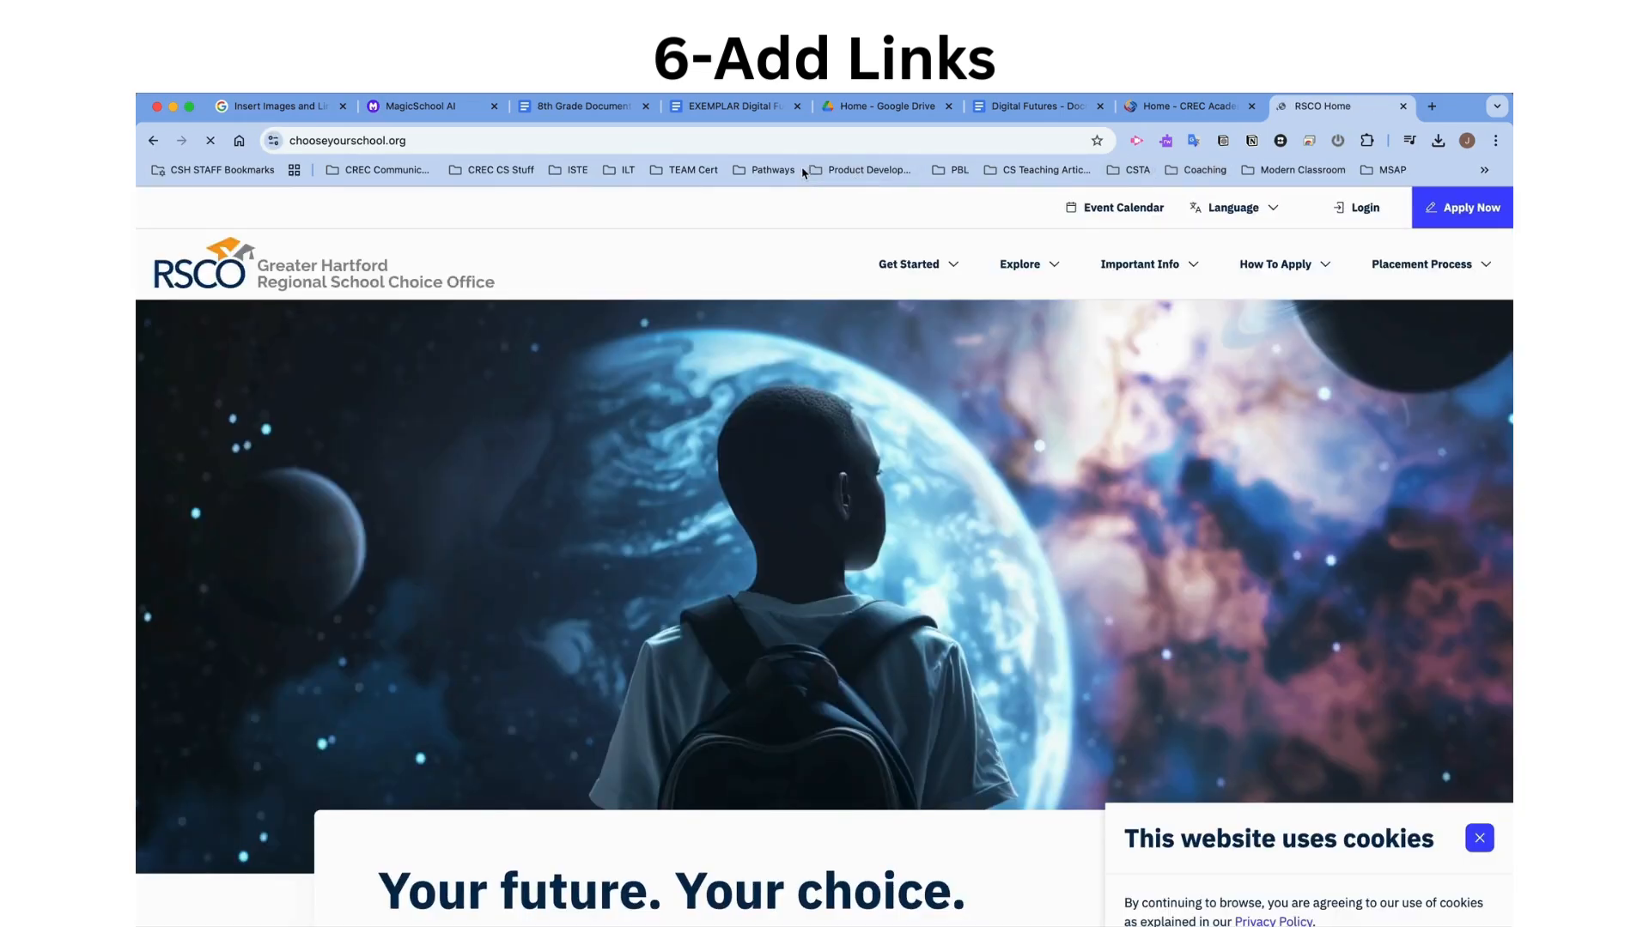
Copy the Choose Your School site's web address, return to the EXEMPLAR document and turn "ChooseYourSchool.org" under Contact Us into a link.
{"action": "left_click", "coordinate": [804, 143]}
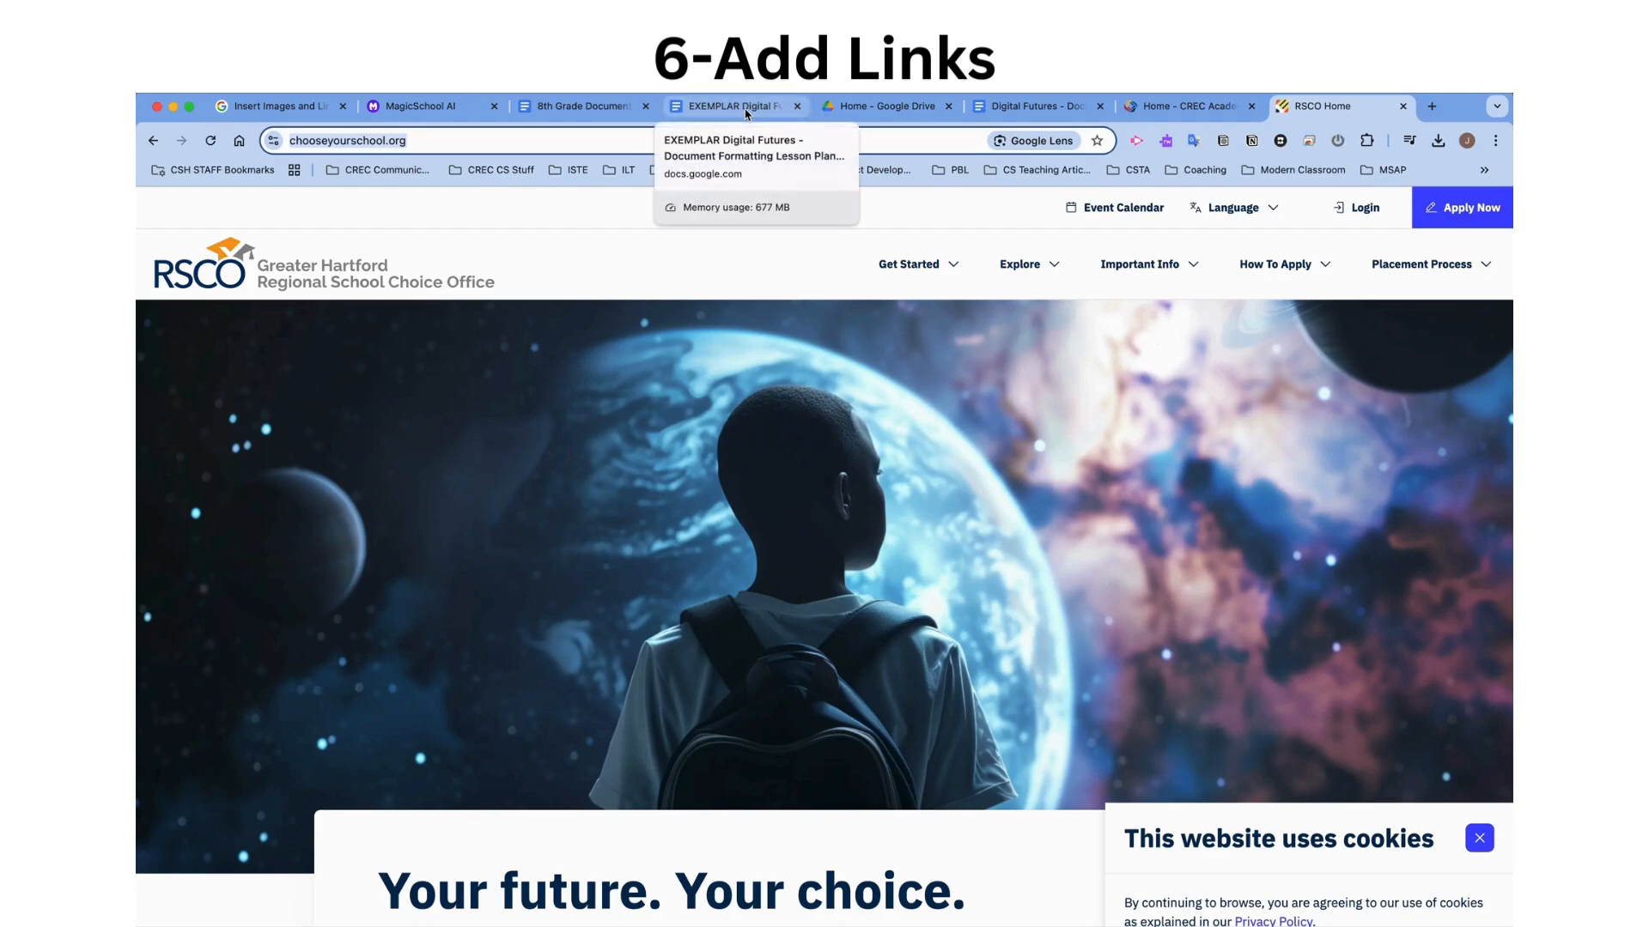
{"action": "left_click", "coordinate": [526, 139]}
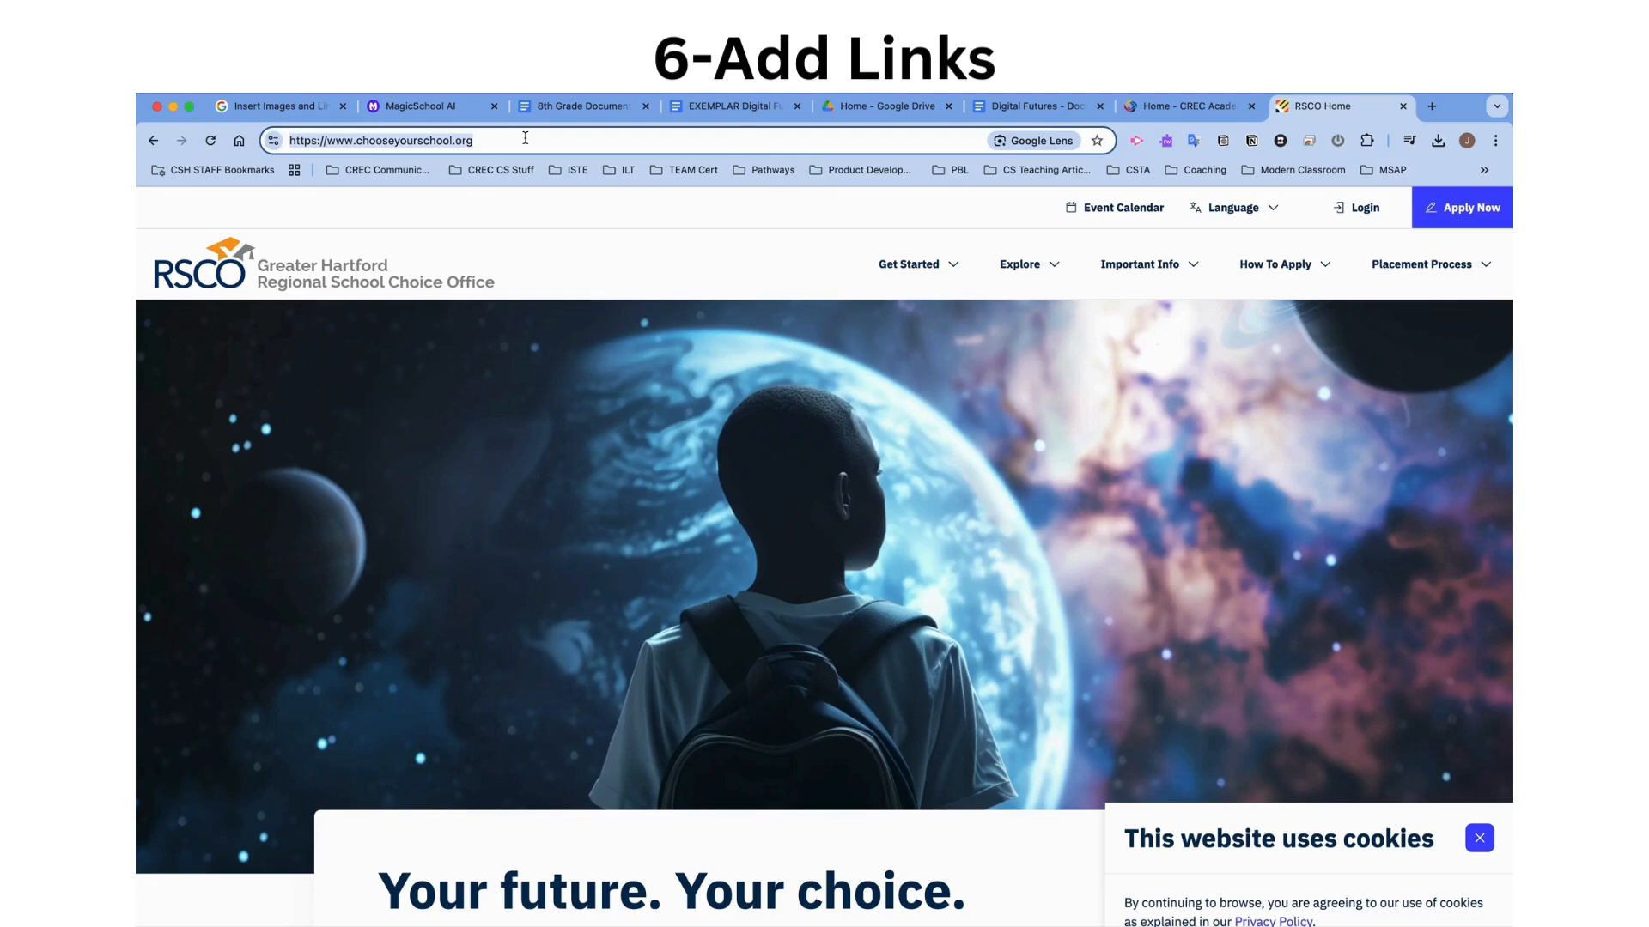
{"action": "left_click", "coordinate": [696, 108]}
{"action": "left_click_drag", "start_coordinate": [605, 538], "coordinate": [413, 538]}
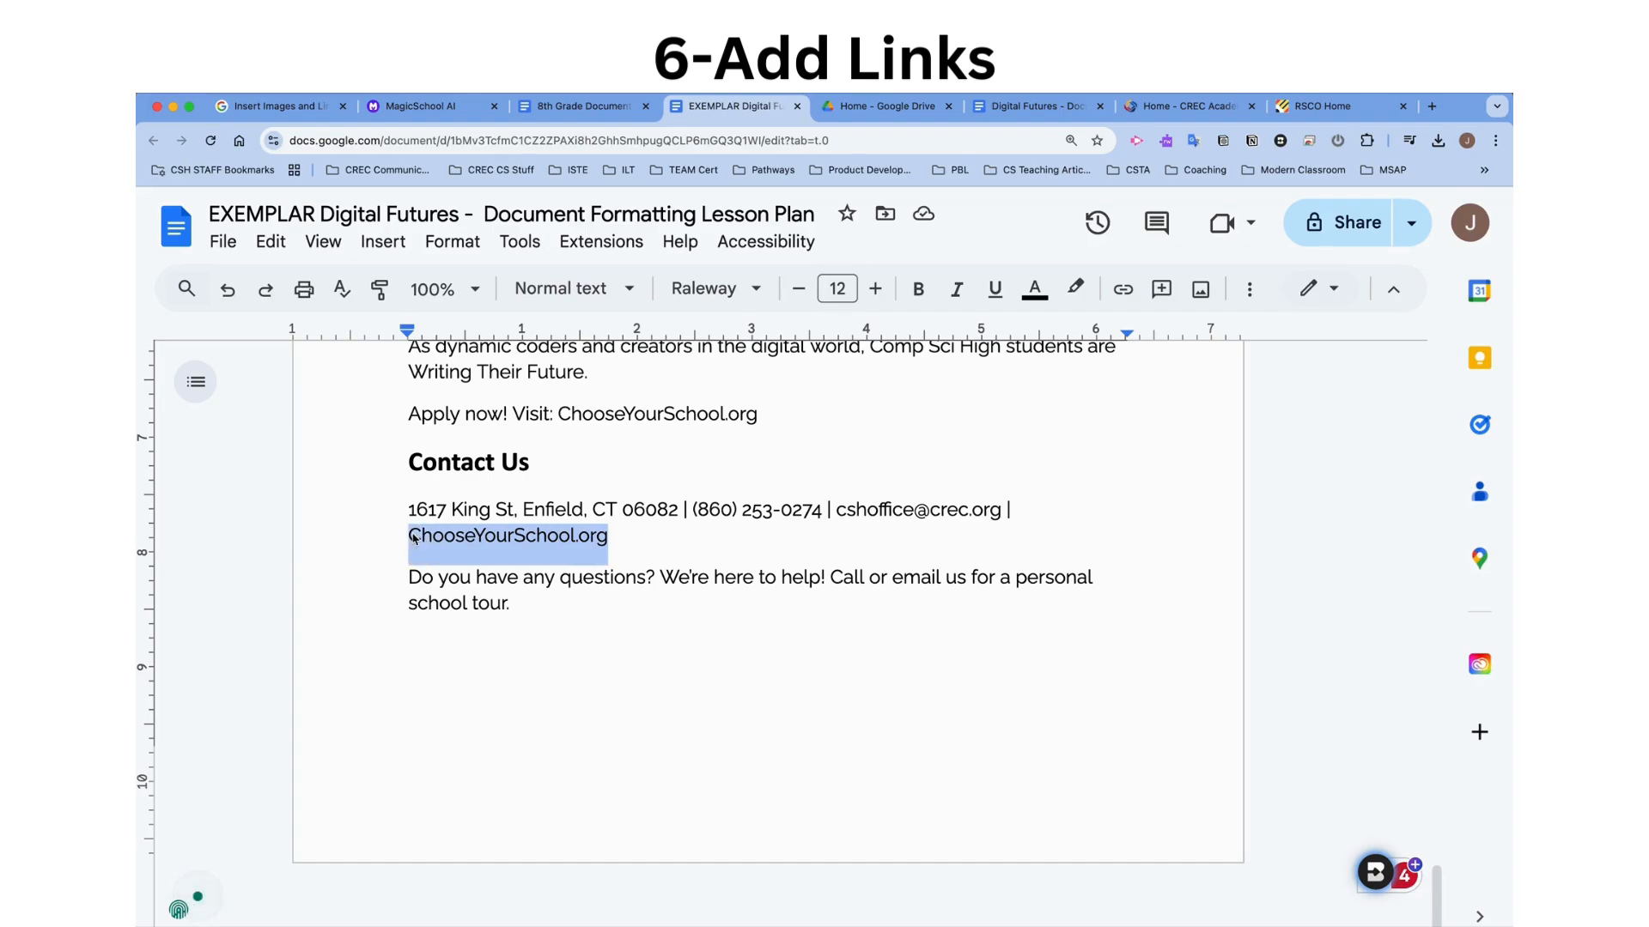
{"action": "left_click", "coordinate": [1124, 291]}
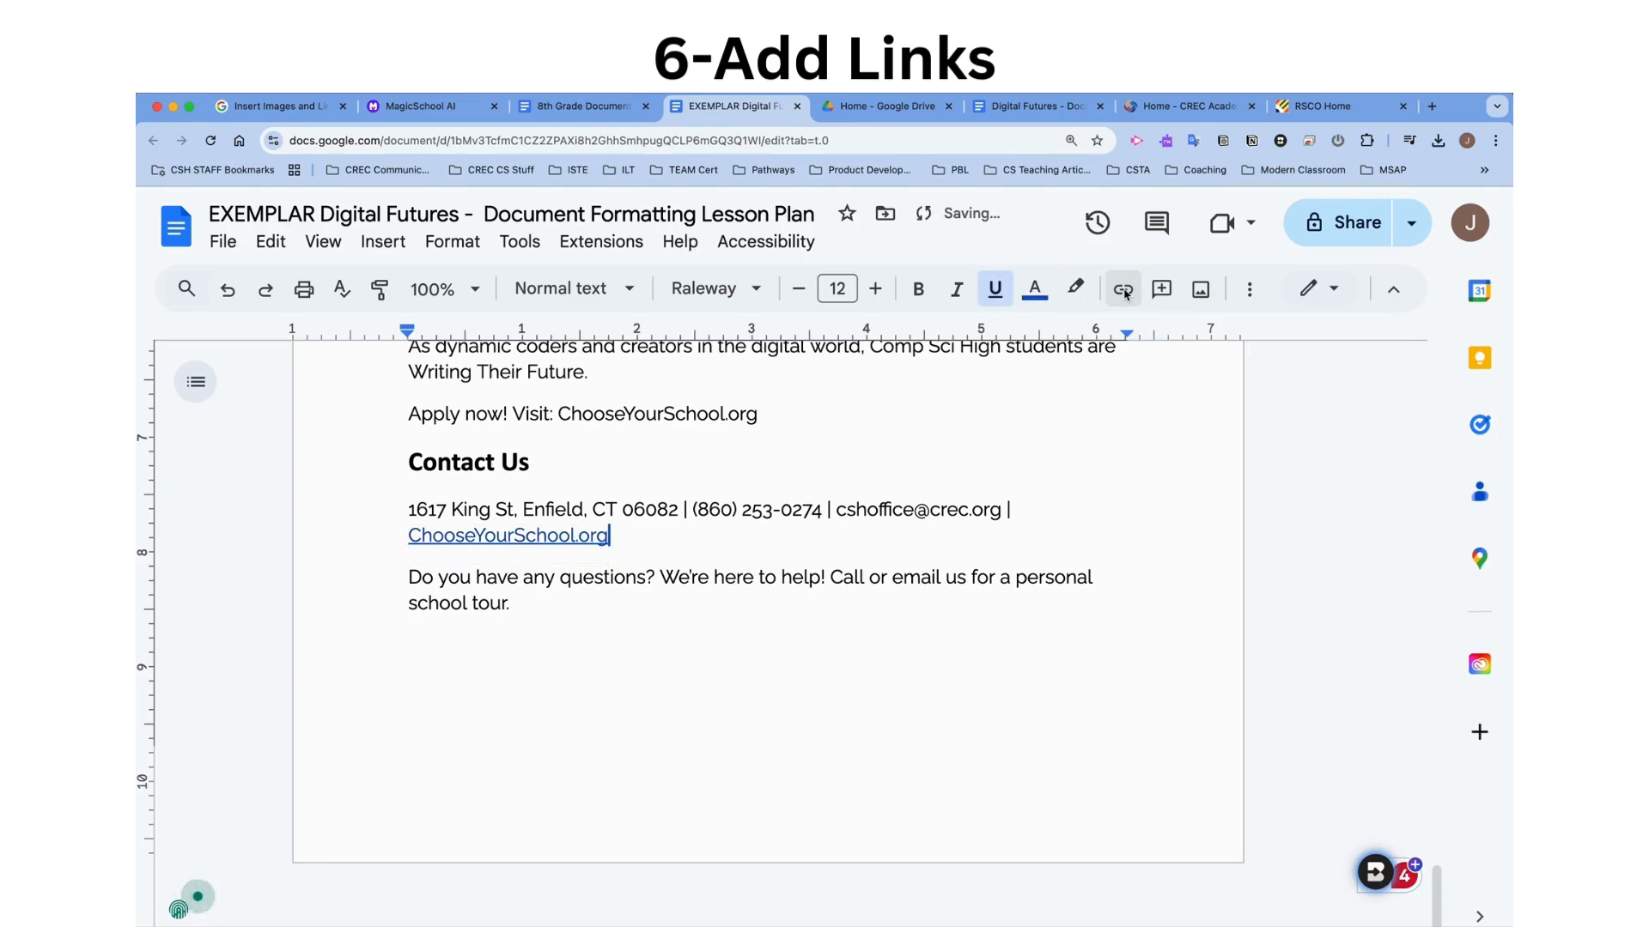
{"action": "double_click", "coordinate": [570, 537]}
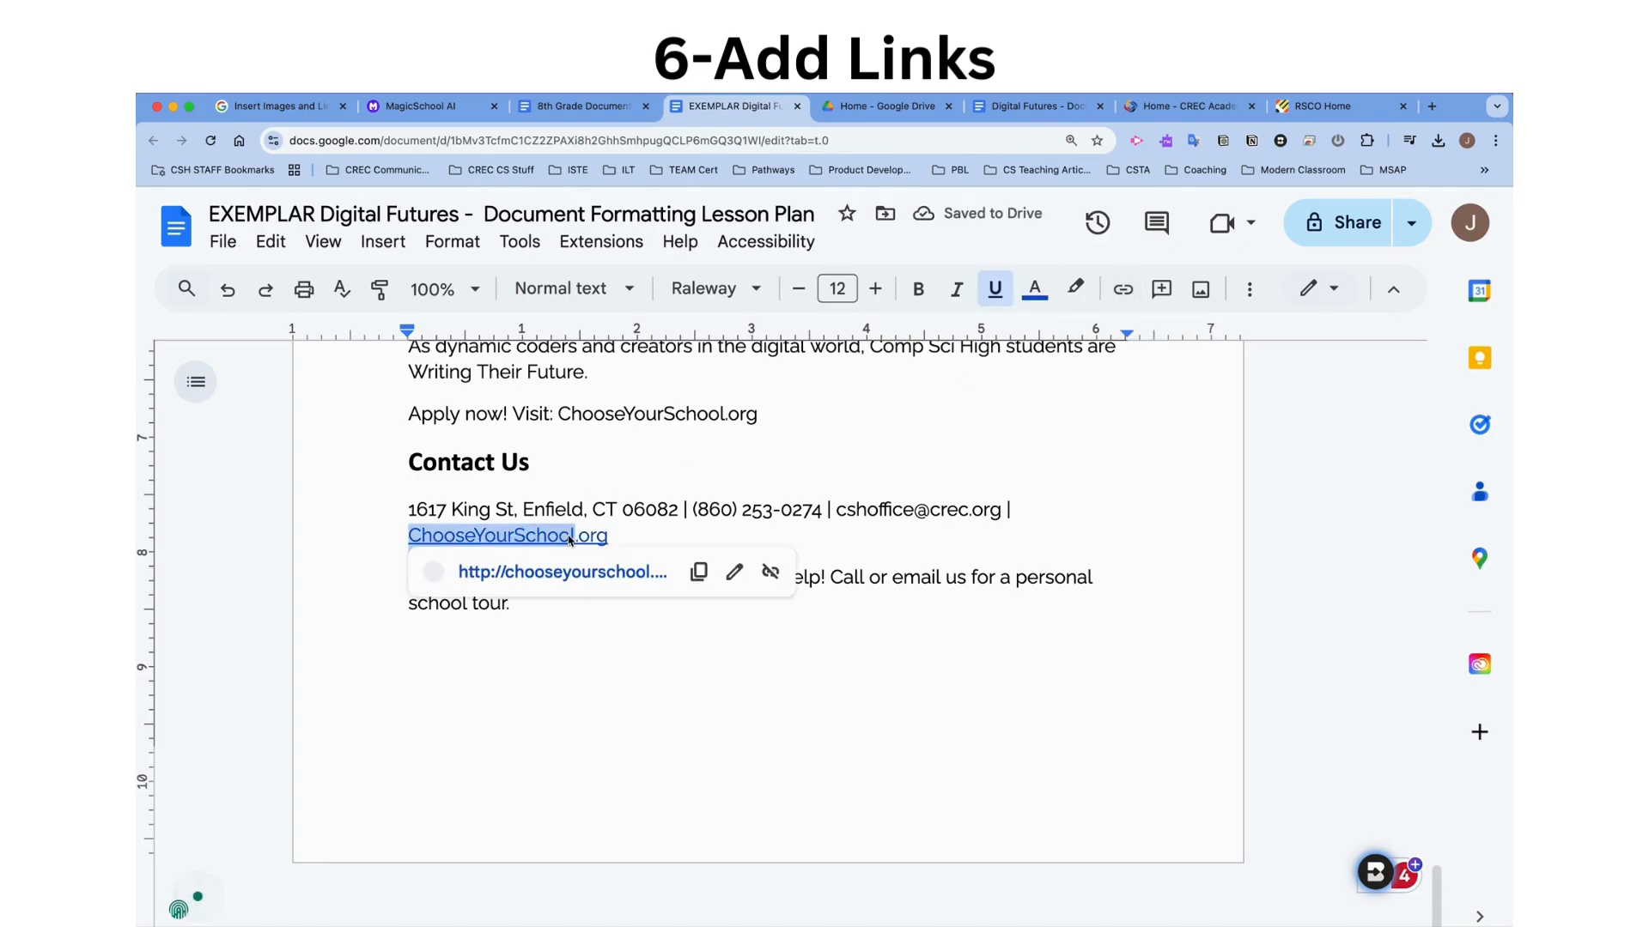
Turn "ChooseYourSchool.org" in the "Apply now! Visit:" line above Contact Us into a link to the Choose Your School website.
{"action": "left_click", "coordinate": [684, 511]}
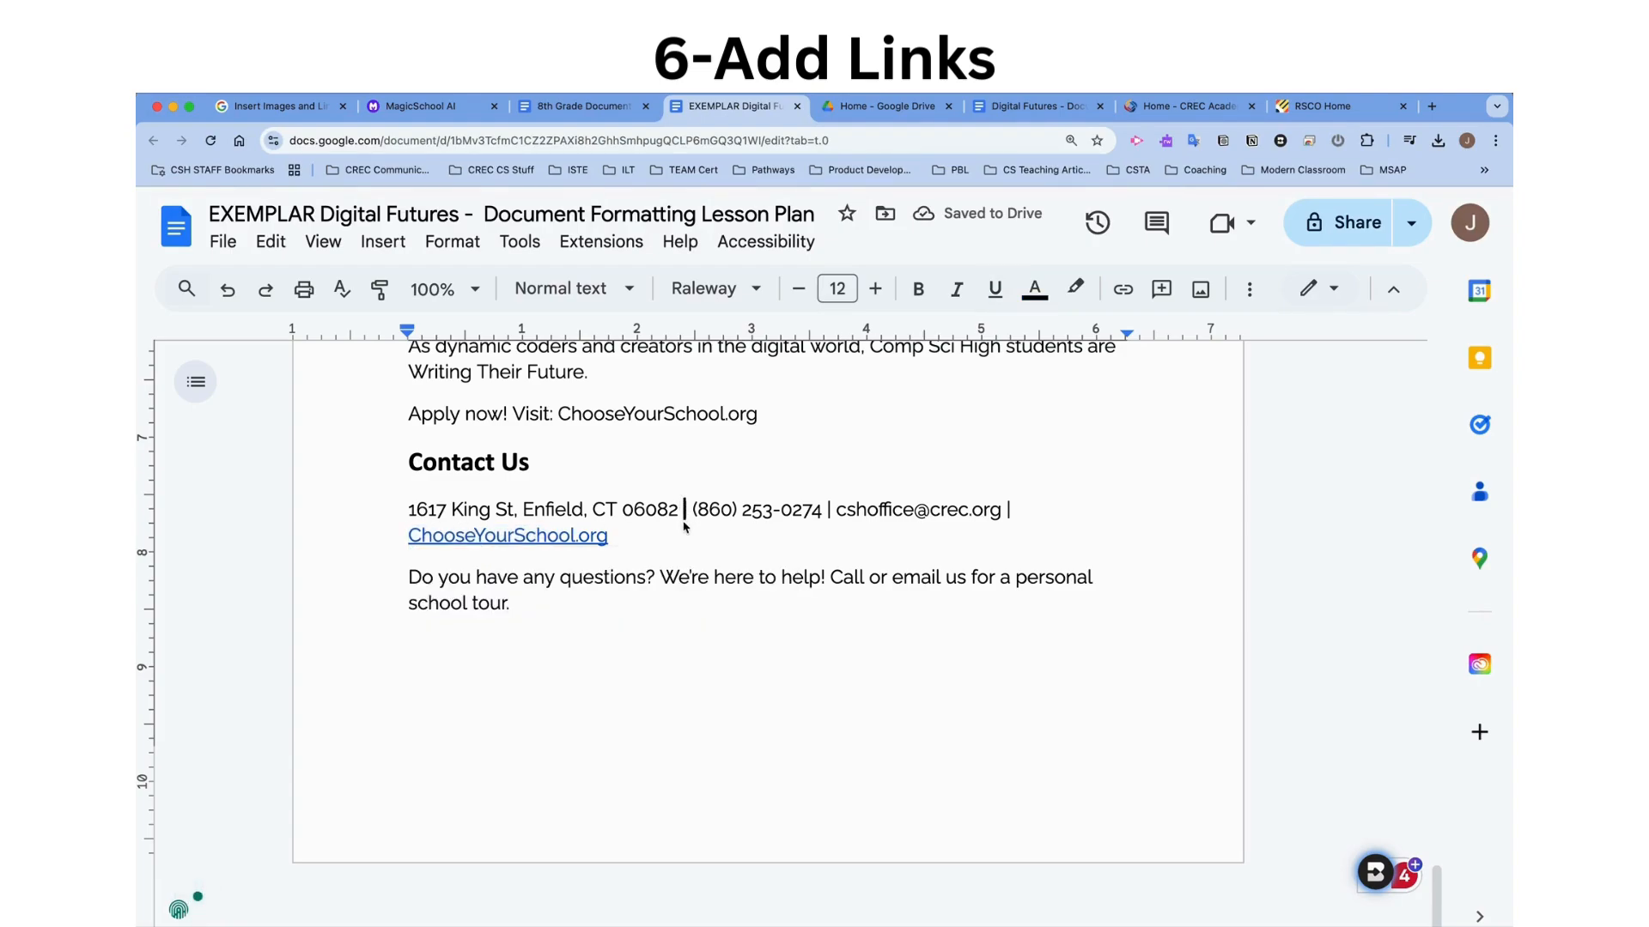
{"action": "scroll", "coordinate": [808, 525], "scroll_direction": "up", "scroll_amount": 1}
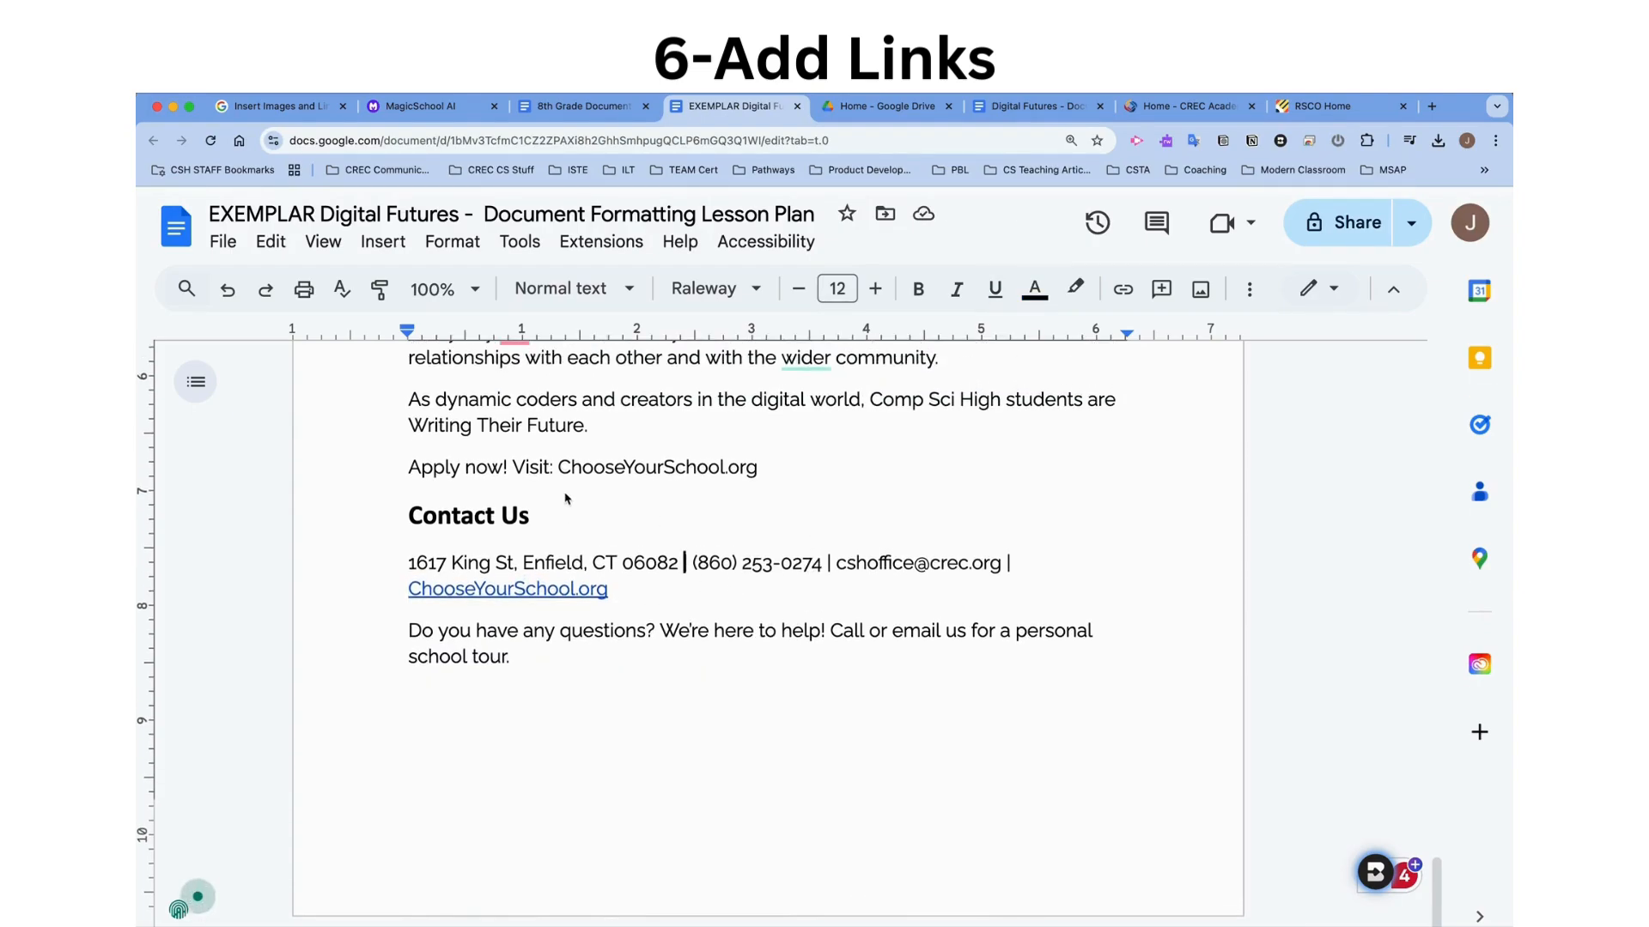
{"action": "left_click_drag", "start_coordinate": [558, 468], "coordinate": [761, 466]}
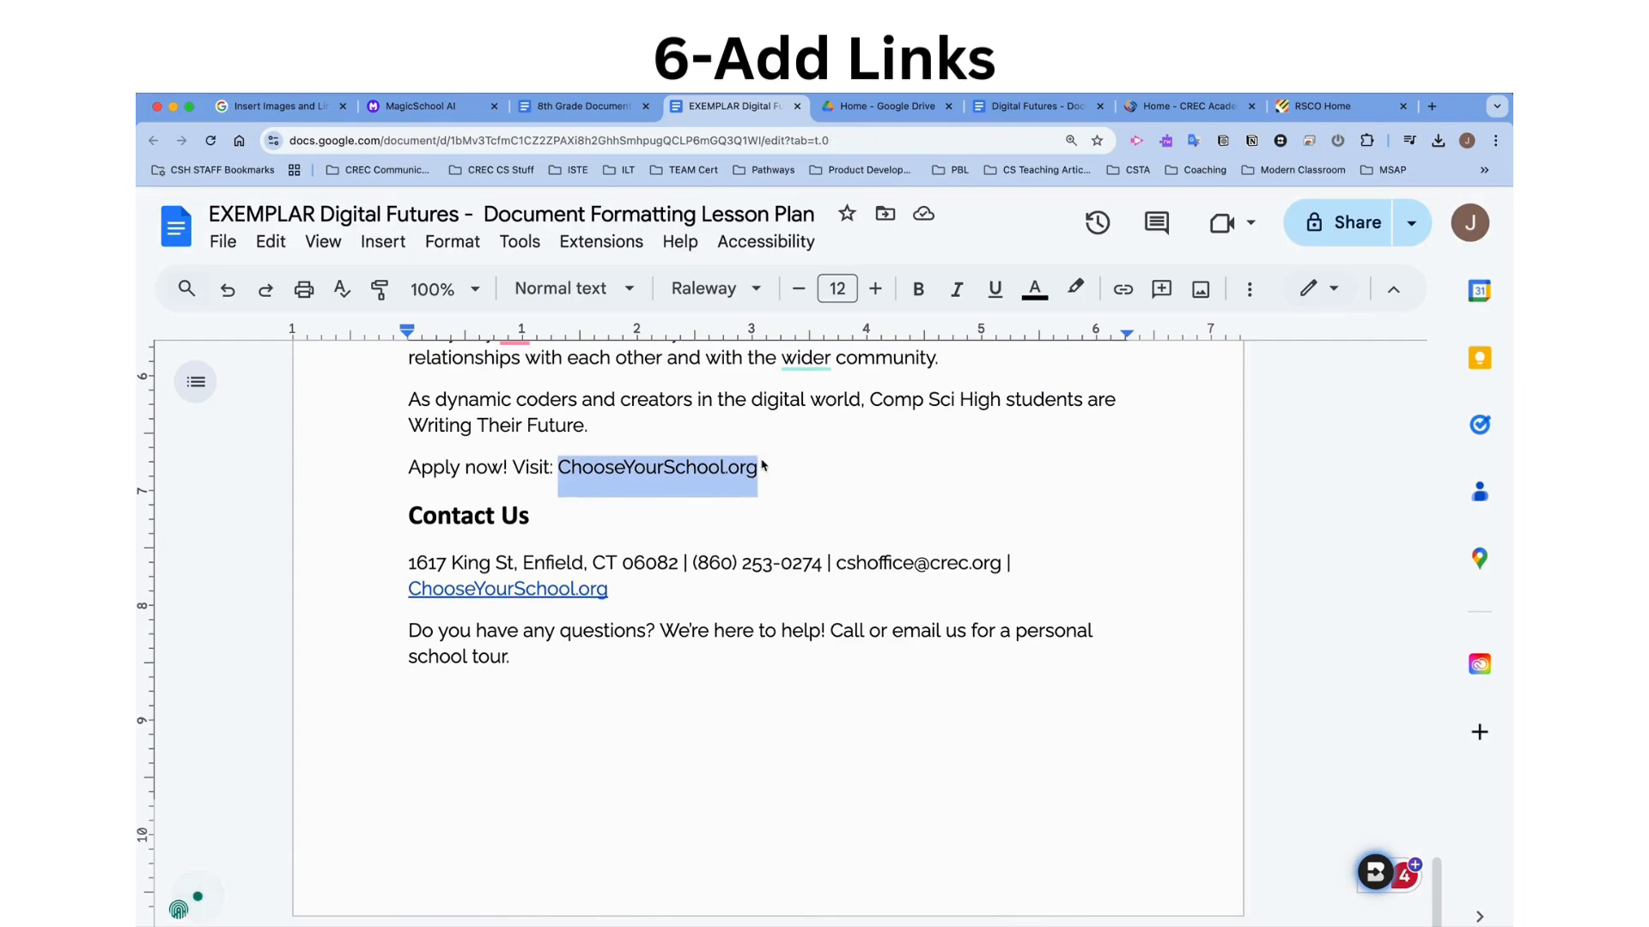
{"action": "left_click", "coordinate": [1121, 290]}
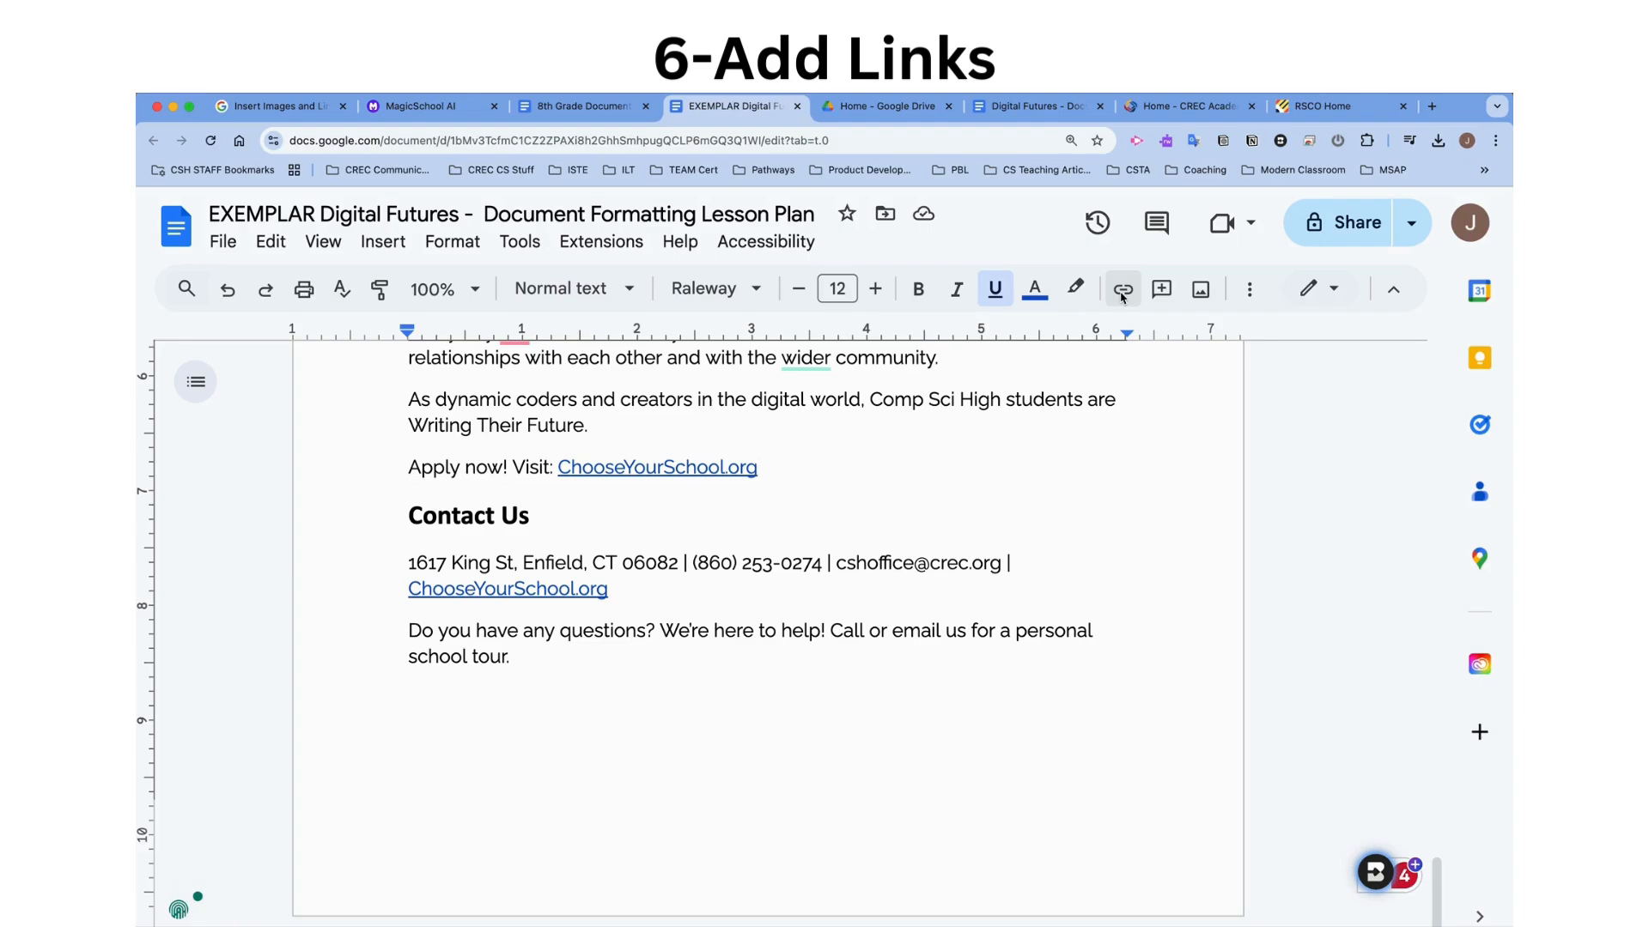
{"action": "left_click", "coordinate": [1328, 120]}
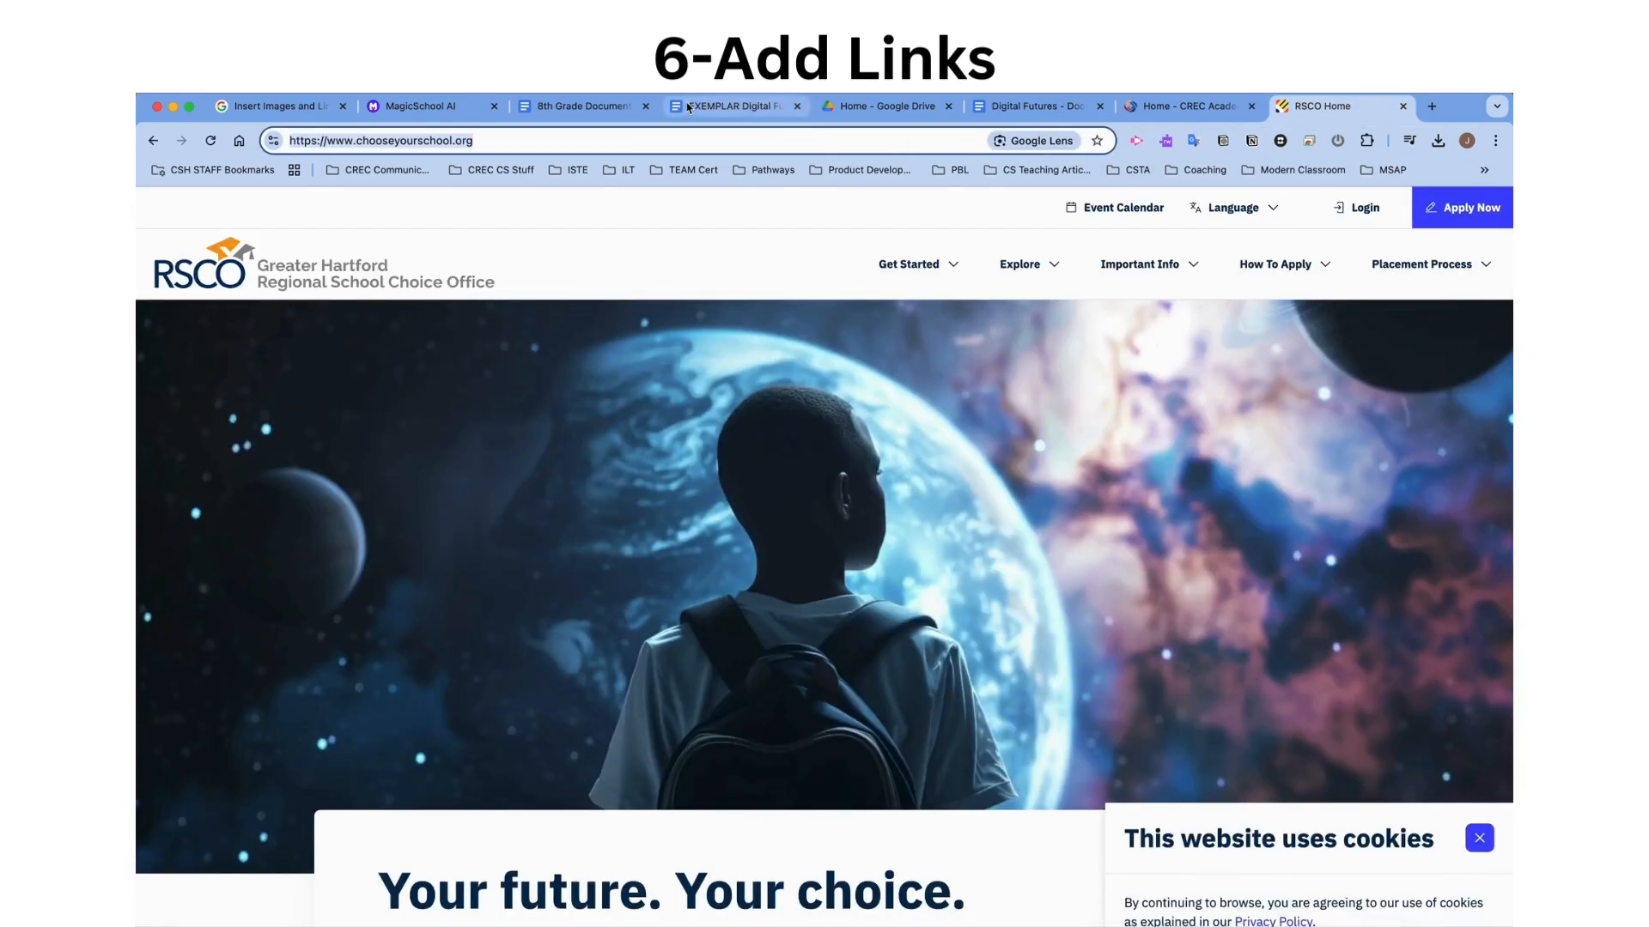
{"action": "left_click", "coordinate": [717, 115]}
Insert a table of contents with blue links on a new line between the laptop image and the Computer Science Jobs Growth section.
{"action": "scroll", "coordinate": [711, 555], "scroll_direction": "up", "scroll_amount": 5}
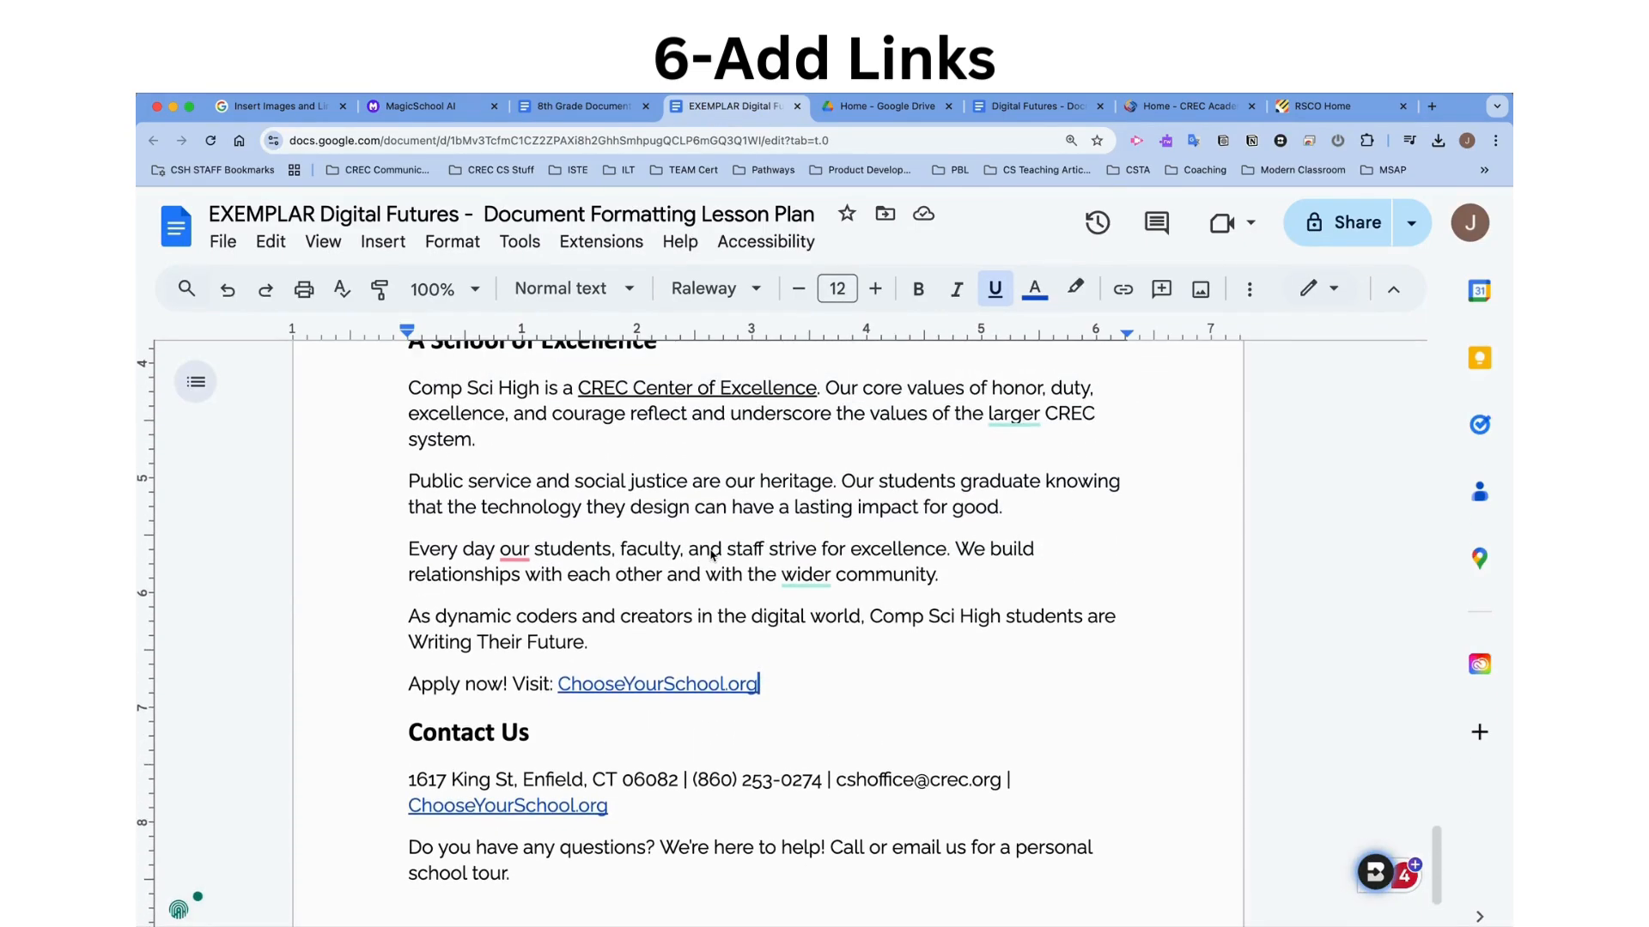
{"action": "scroll", "coordinate": [711, 555], "scroll_direction": "up", "scroll_amount": 1}
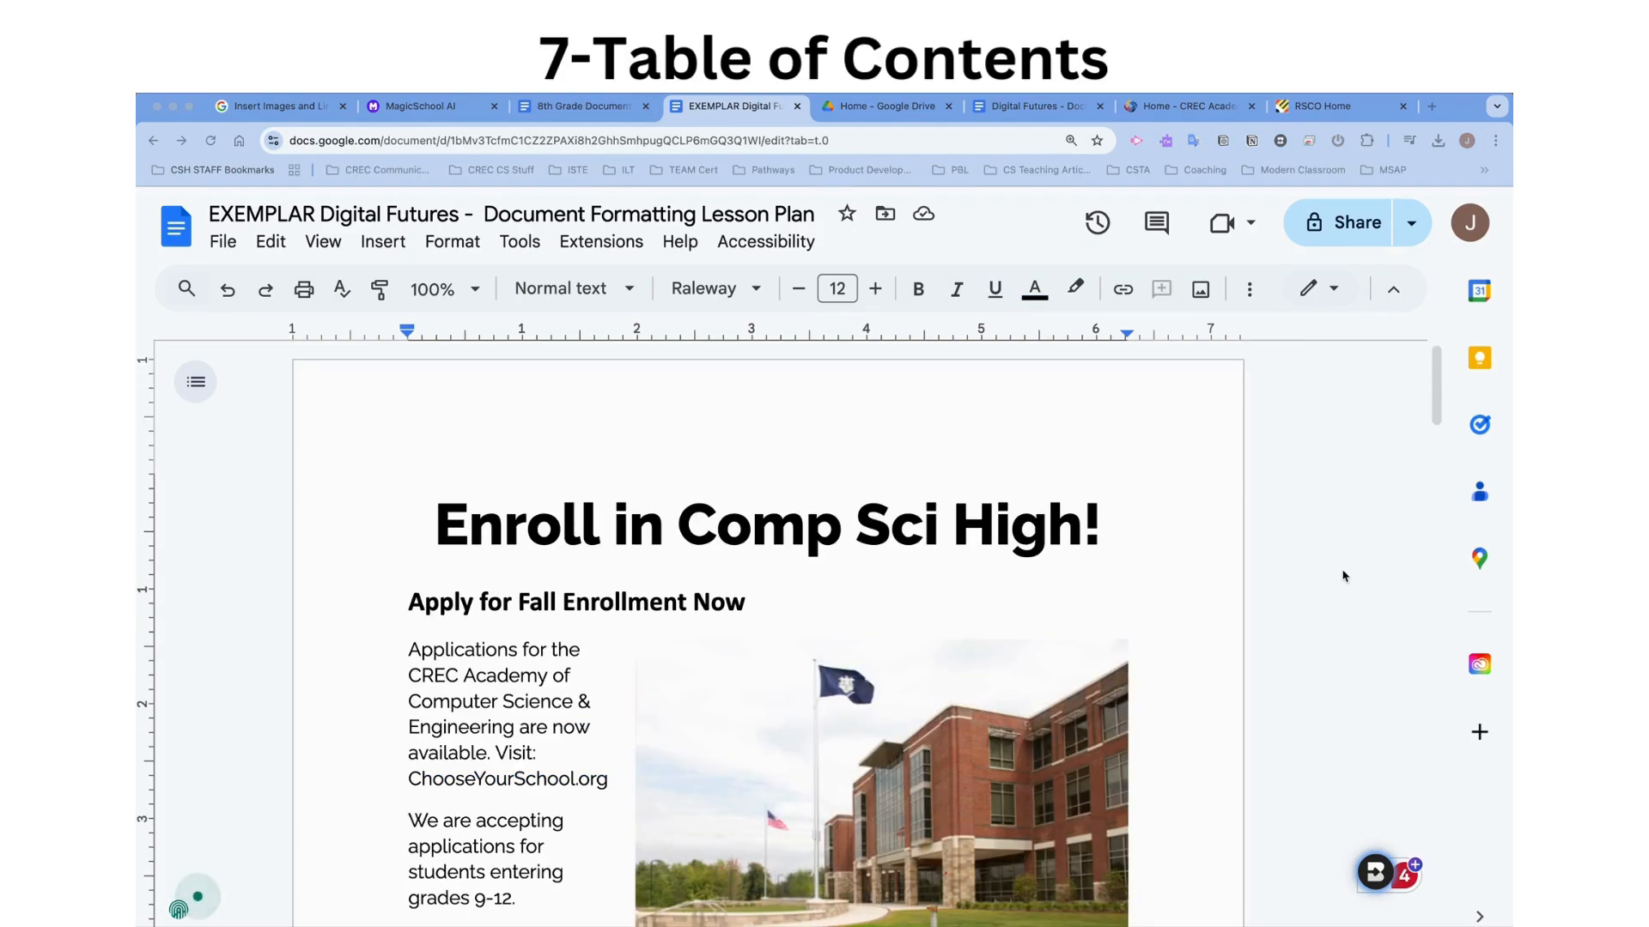
{"action": "scroll", "coordinate": [1289, 565], "scroll_direction": "down", "scroll_amount": 7}
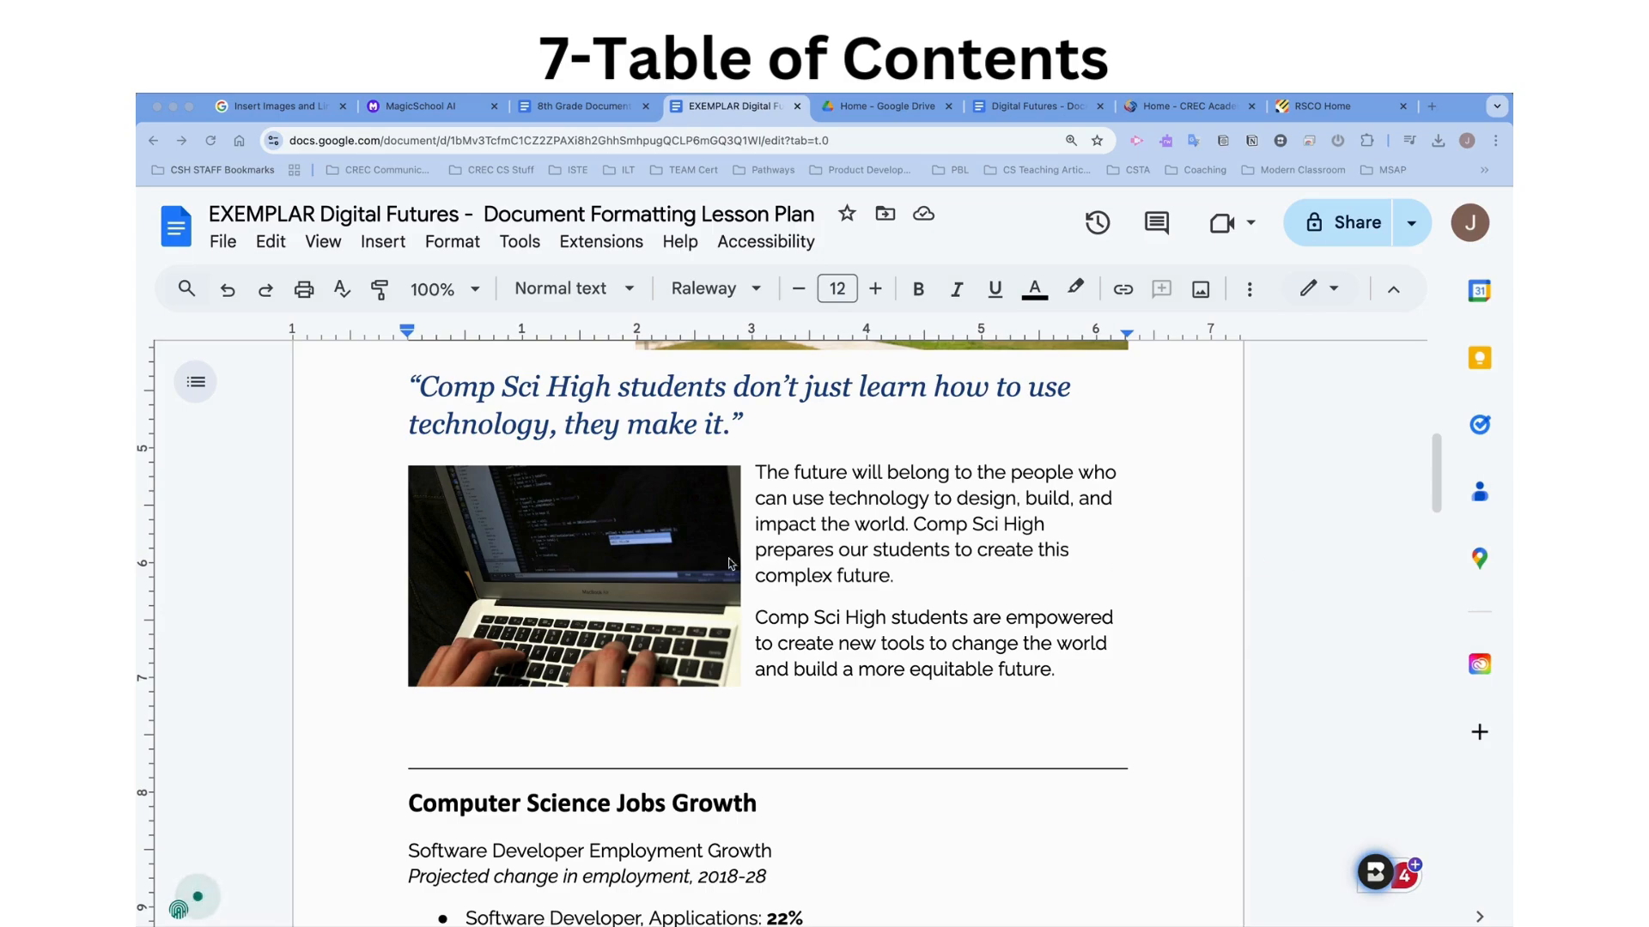
{"action": "left_click", "coordinate": [429, 737]}
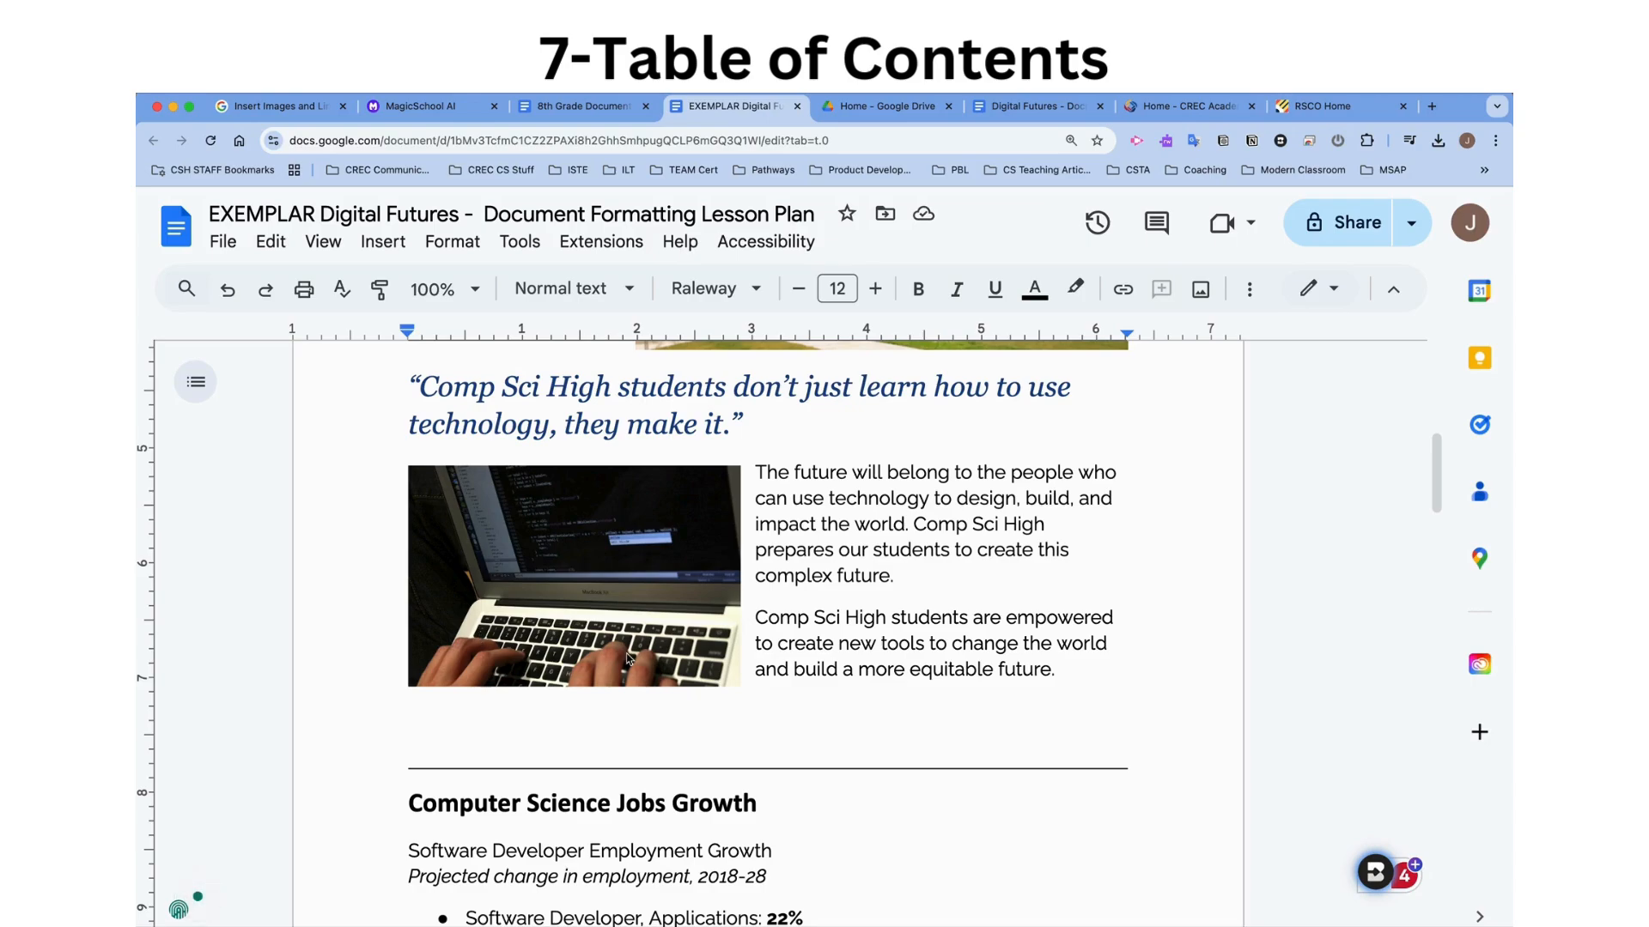
{"action": "key", "text": "Return"}
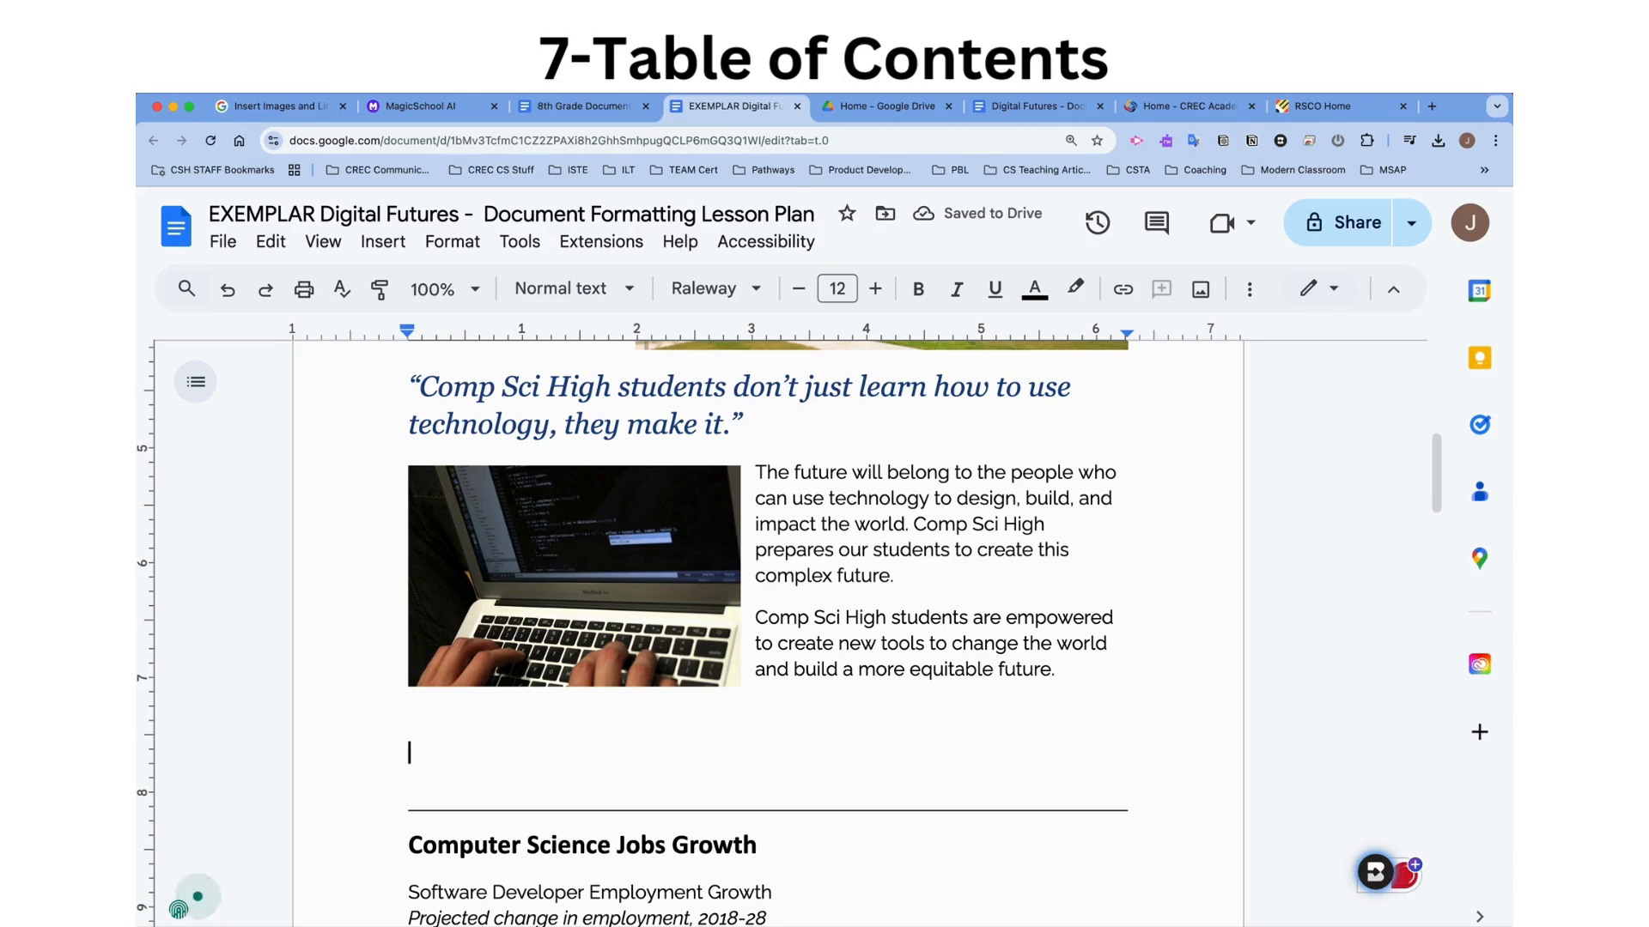
{"action": "left_click", "coordinate": [383, 242]}
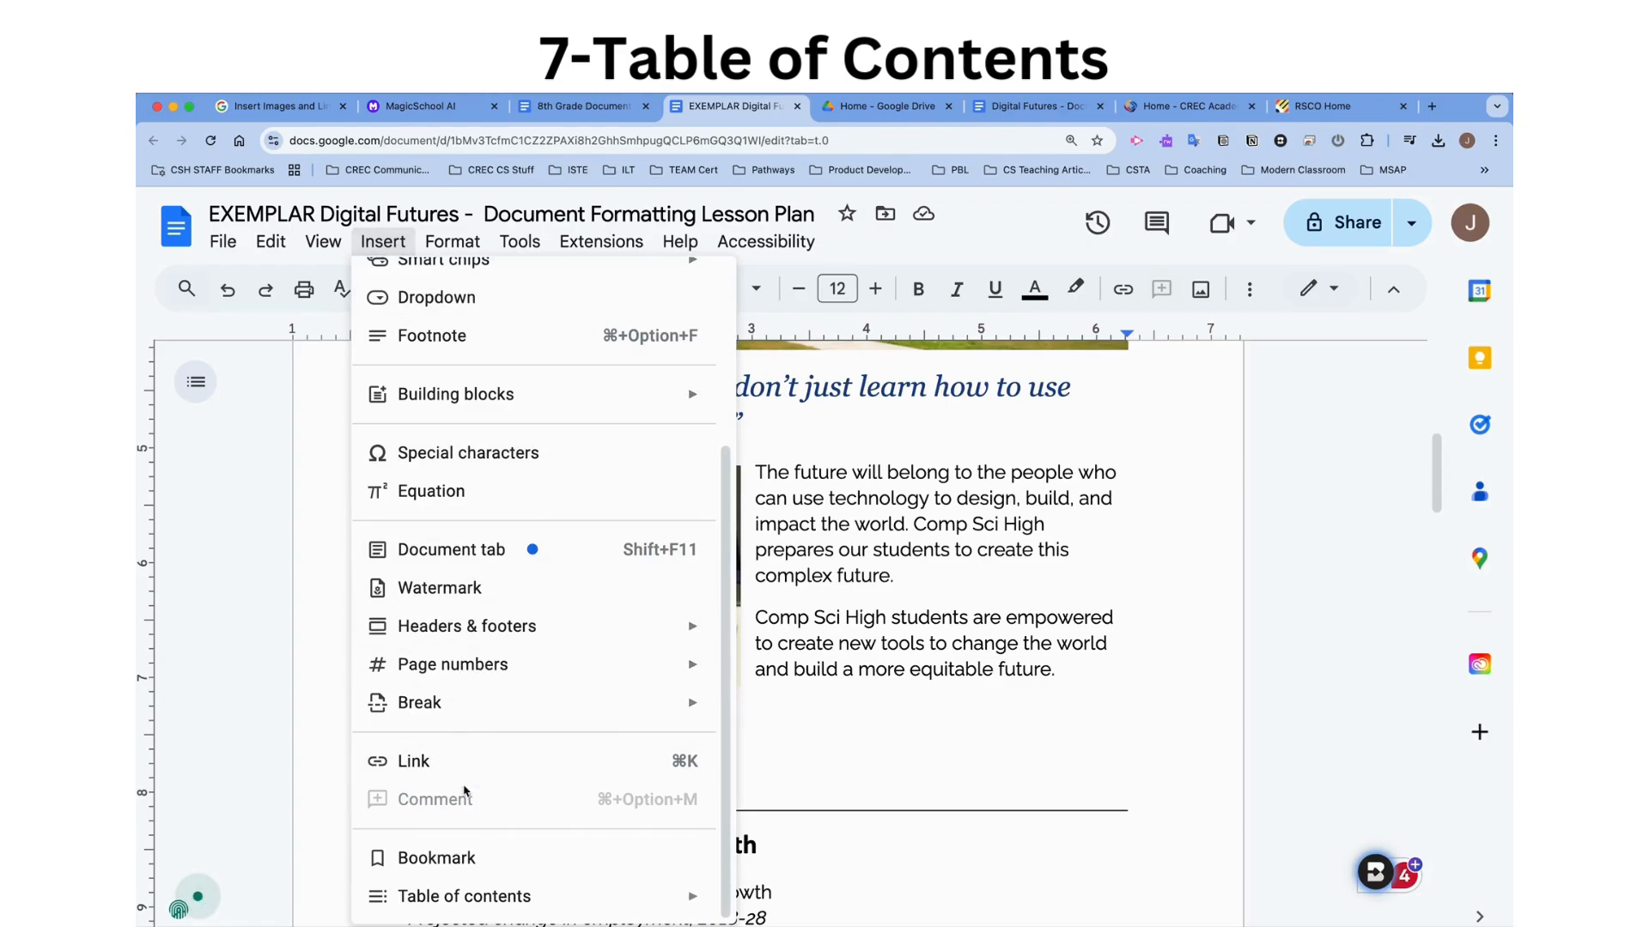
{"action": "mouse_move", "coordinate": [469, 899]}
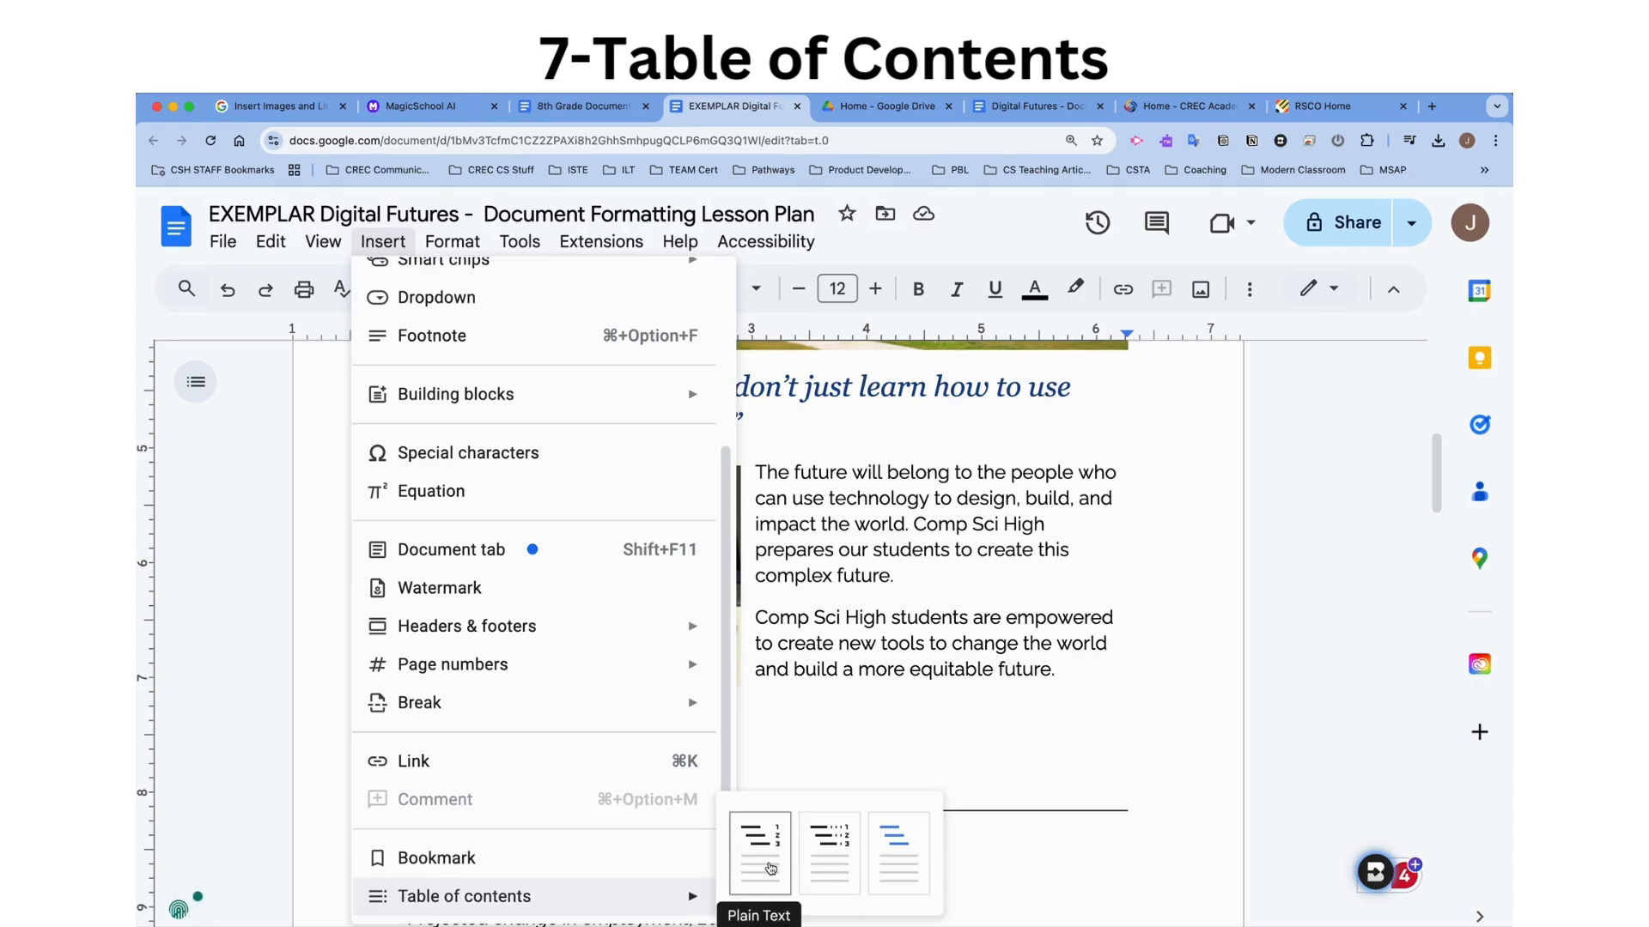
{"action": "left_click", "coordinate": [899, 854]}
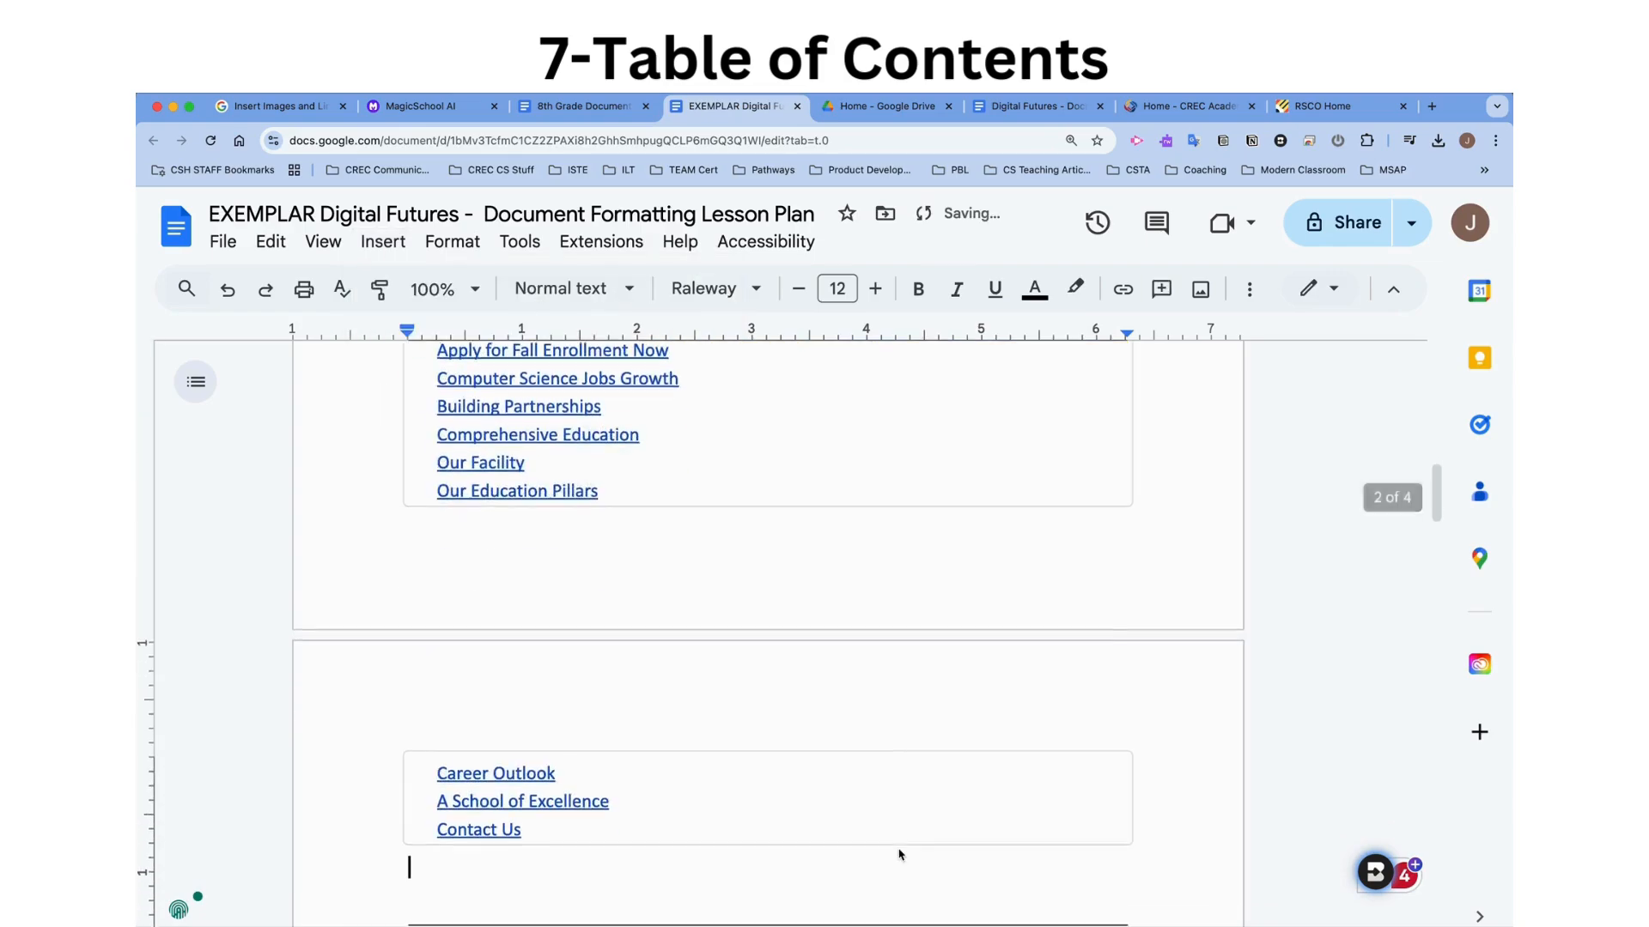
Check the table of contents links and compare them with the Computer Science Jobs Growth and Building Partnerships headings in the document.
{"action": "scroll", "coordinate": [882, 662], "scroll_direction": "up", "scroll_amount": 3}
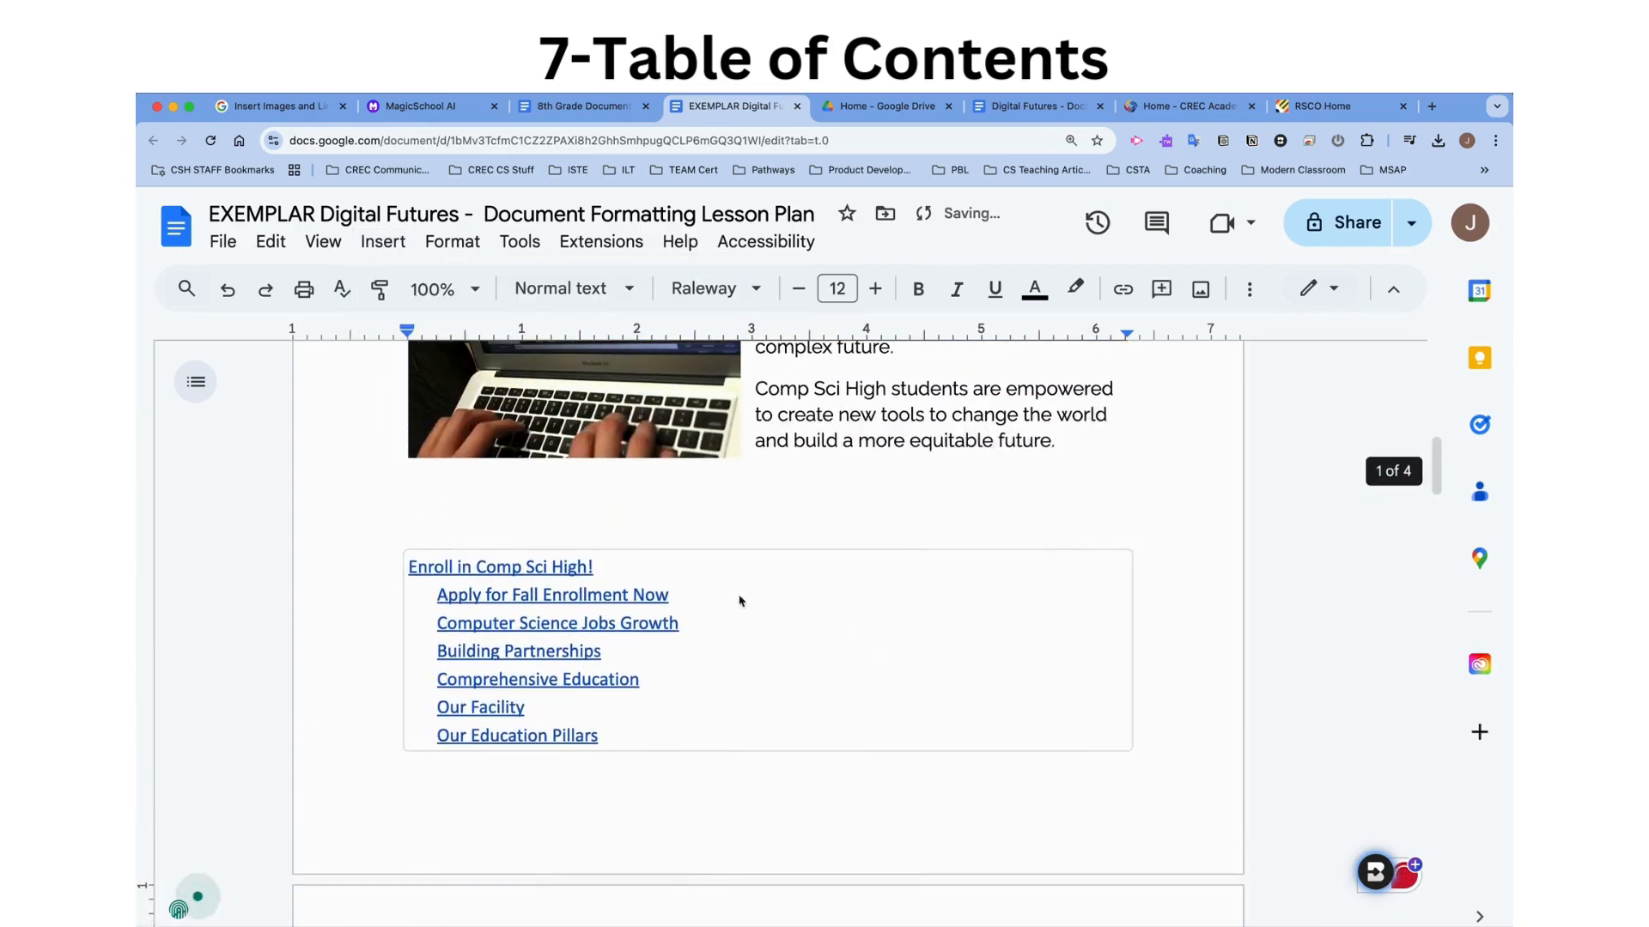
{"action": "left_click", "coordinate": [592, 596]}
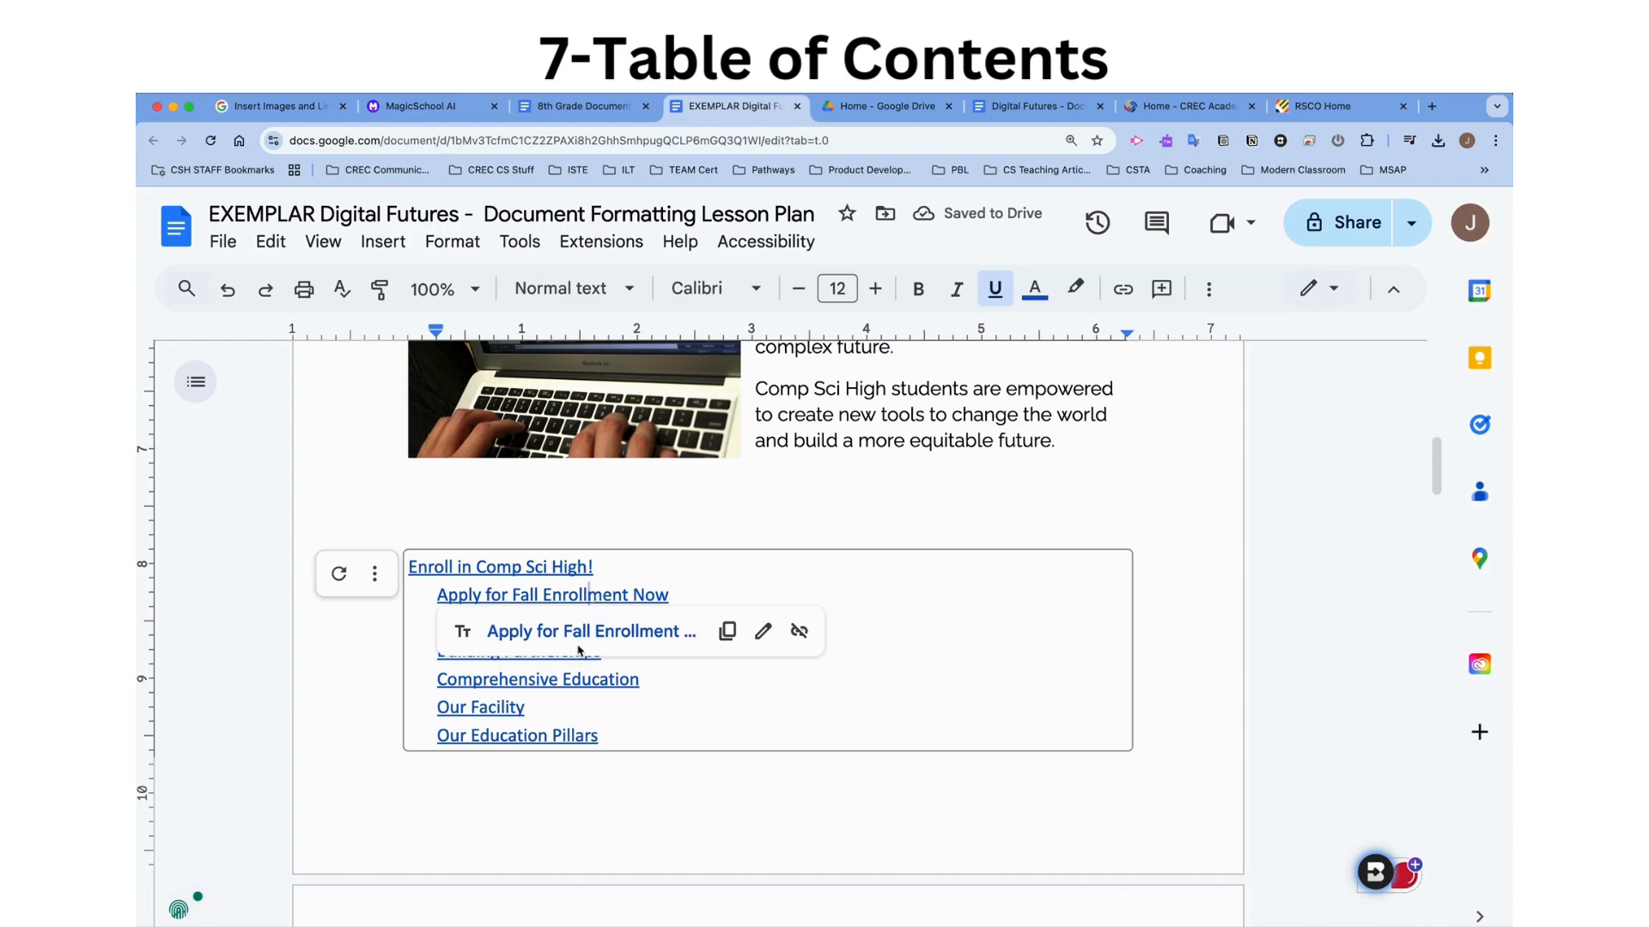
{"action": "left_click", "coordinate": [570, 680]}
{"action": "left_click", "coordinate": [571, 625]}
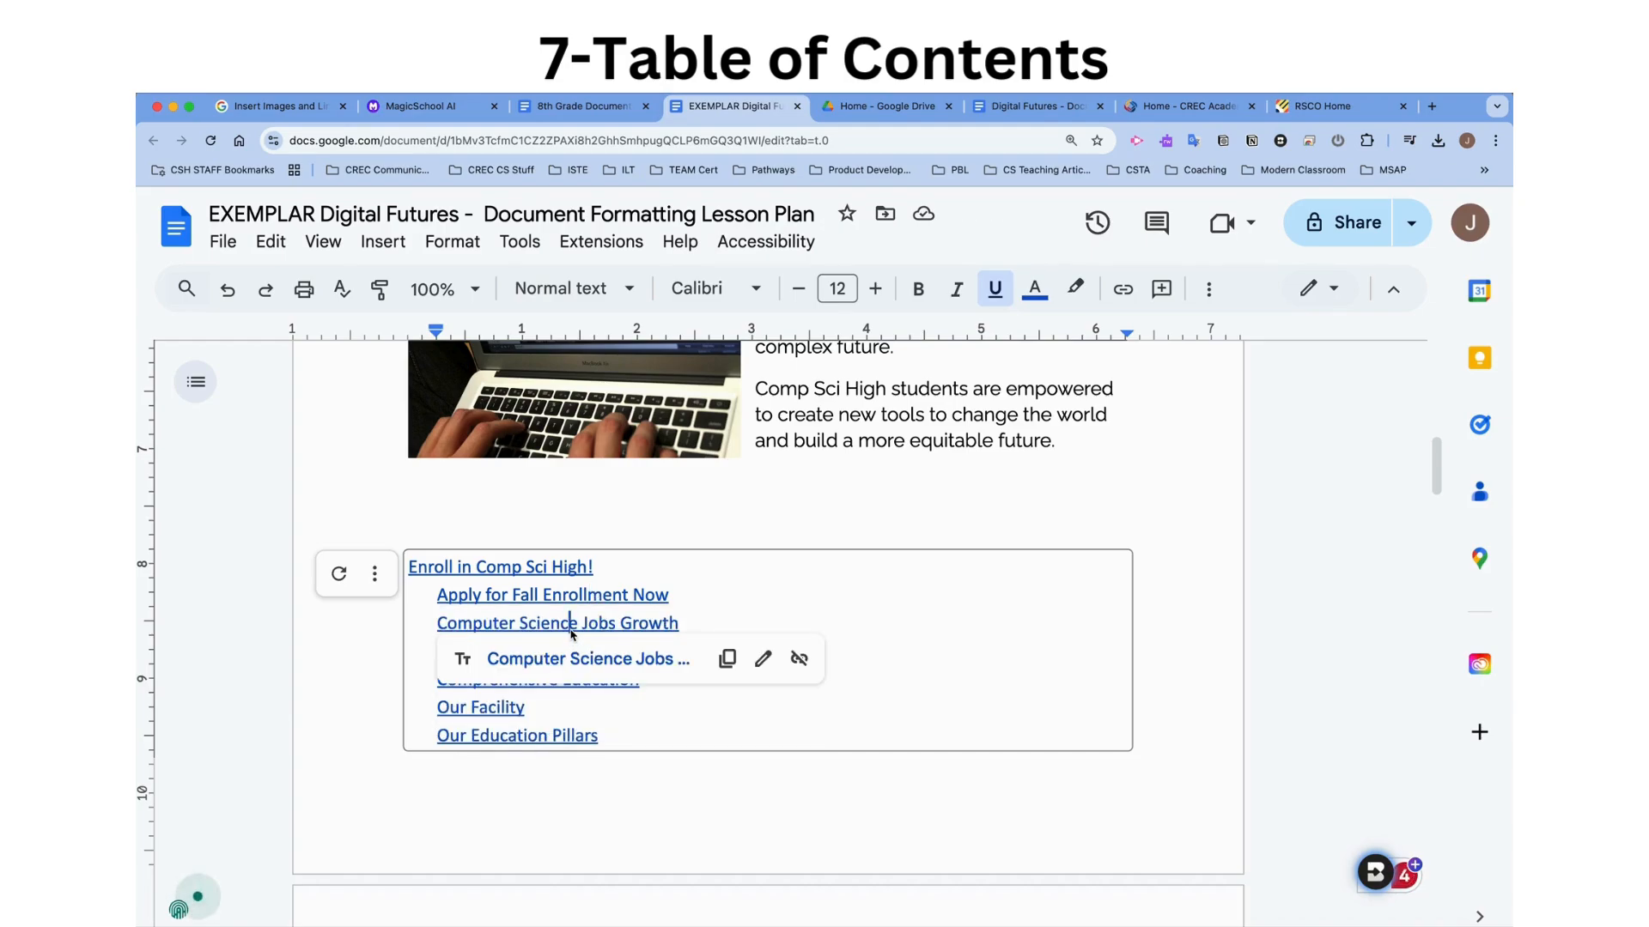
{"action": "scroll", "coordinate": [581, 469], "scroll_direction": "down", "scroll_amount": 10}
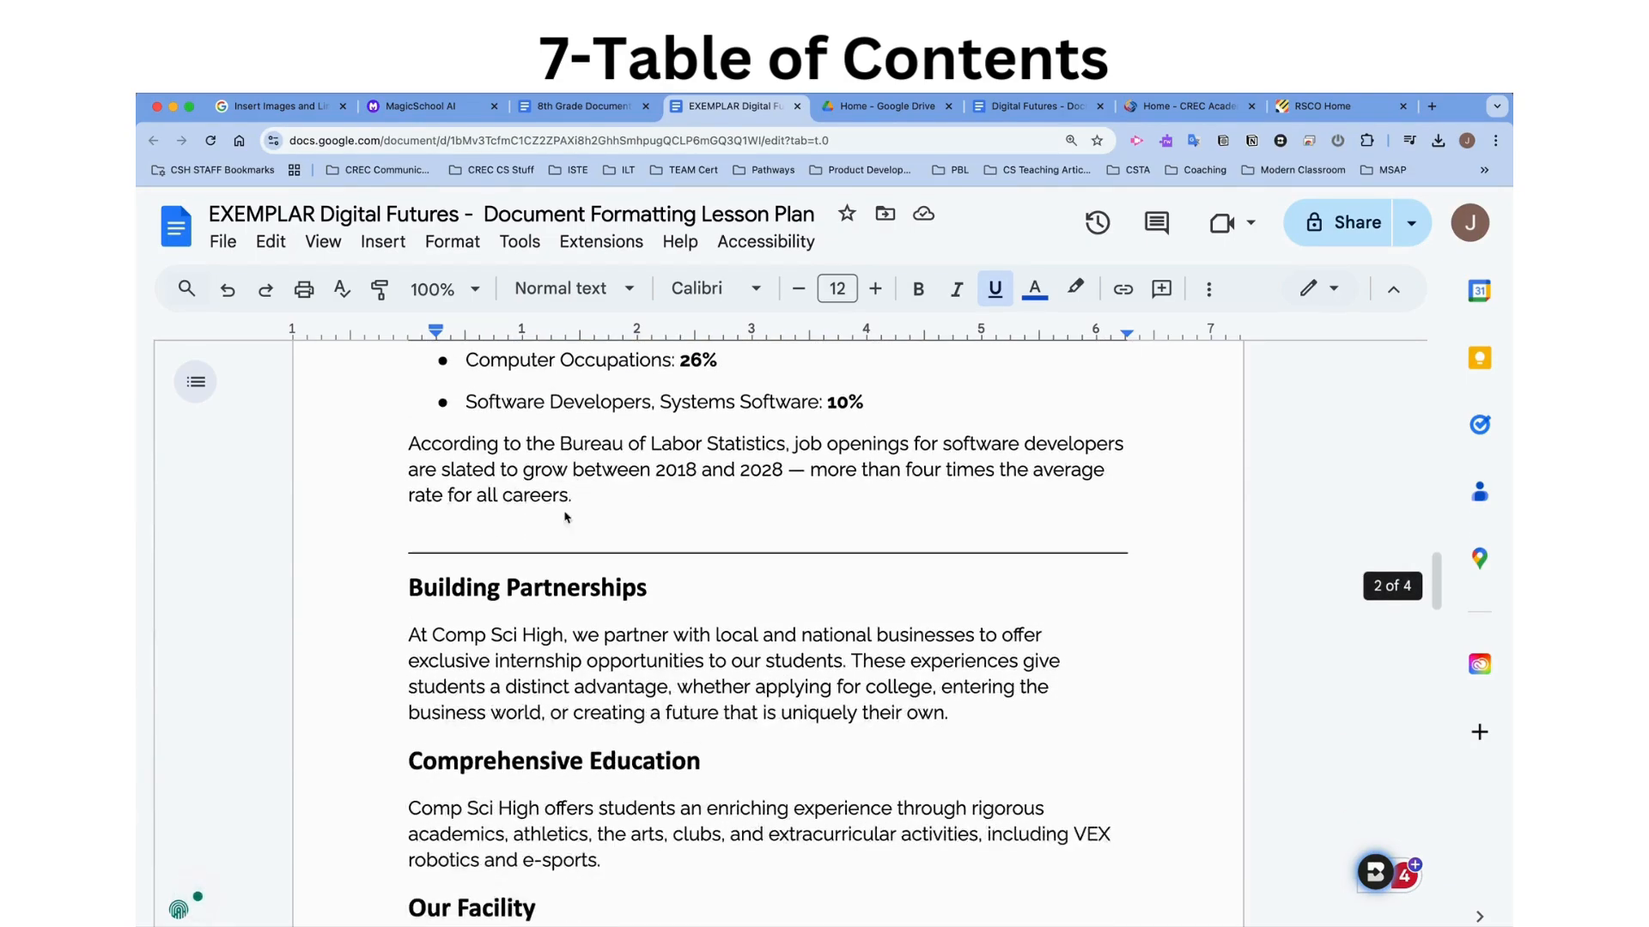
{"action": "left_click", "coordinate": [543, 586]}
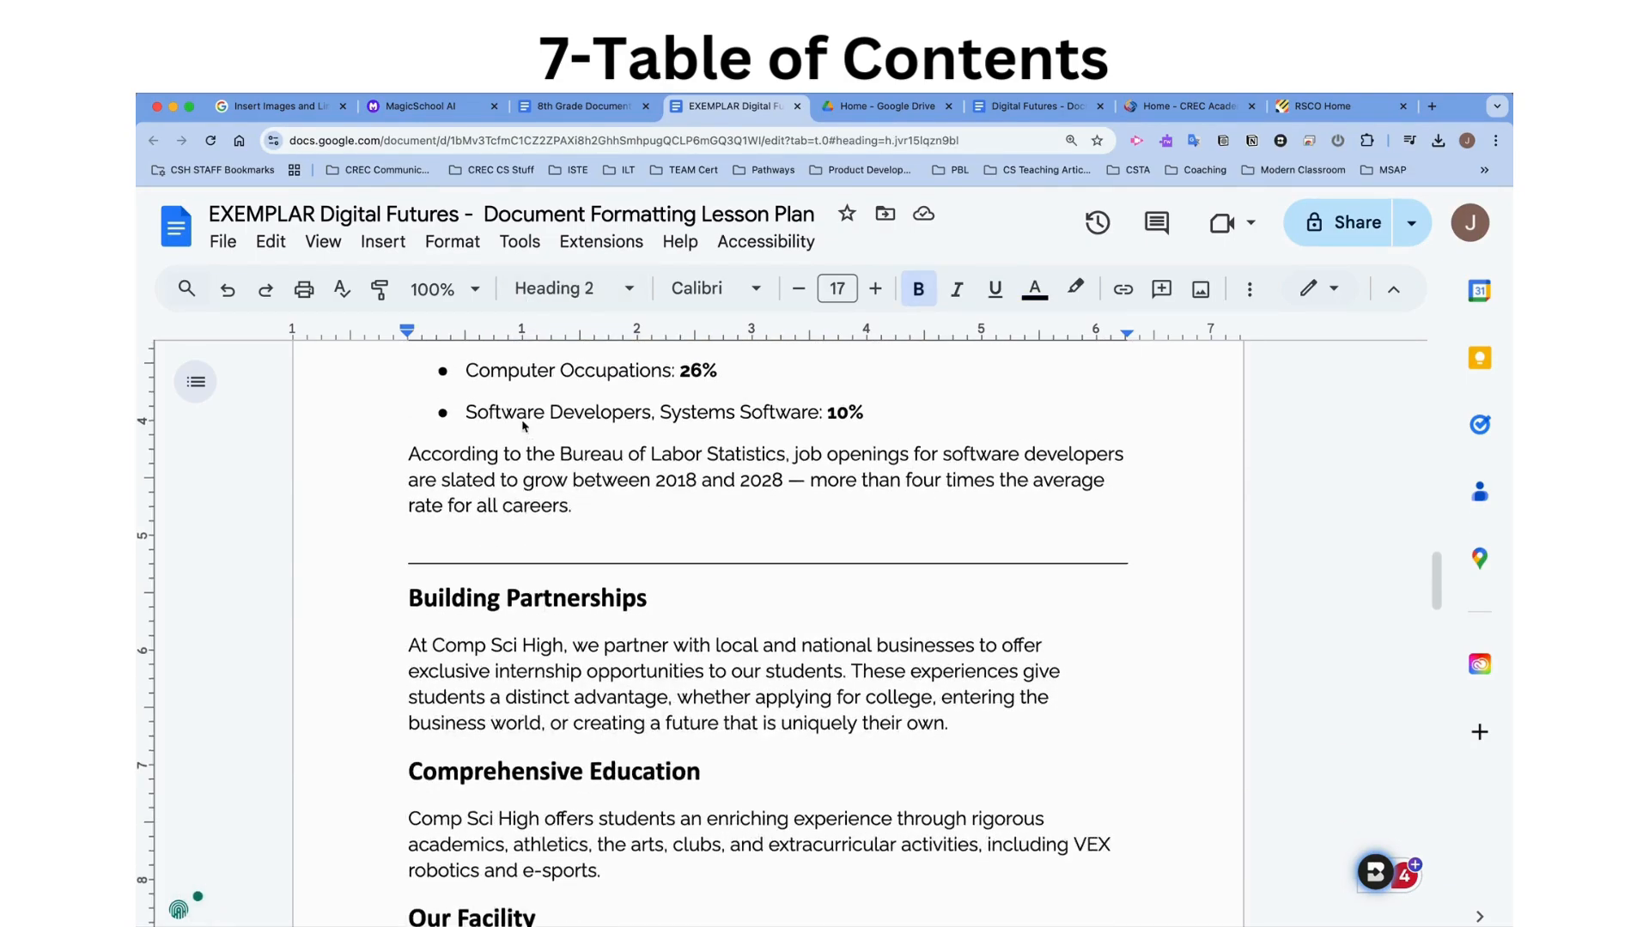
{"action": "scroll", "coordinate": [519, 412], "scroll_direction": "up", "scroll_amount": 3}
{"action": "left_click", "coordinate": [521, 414]}
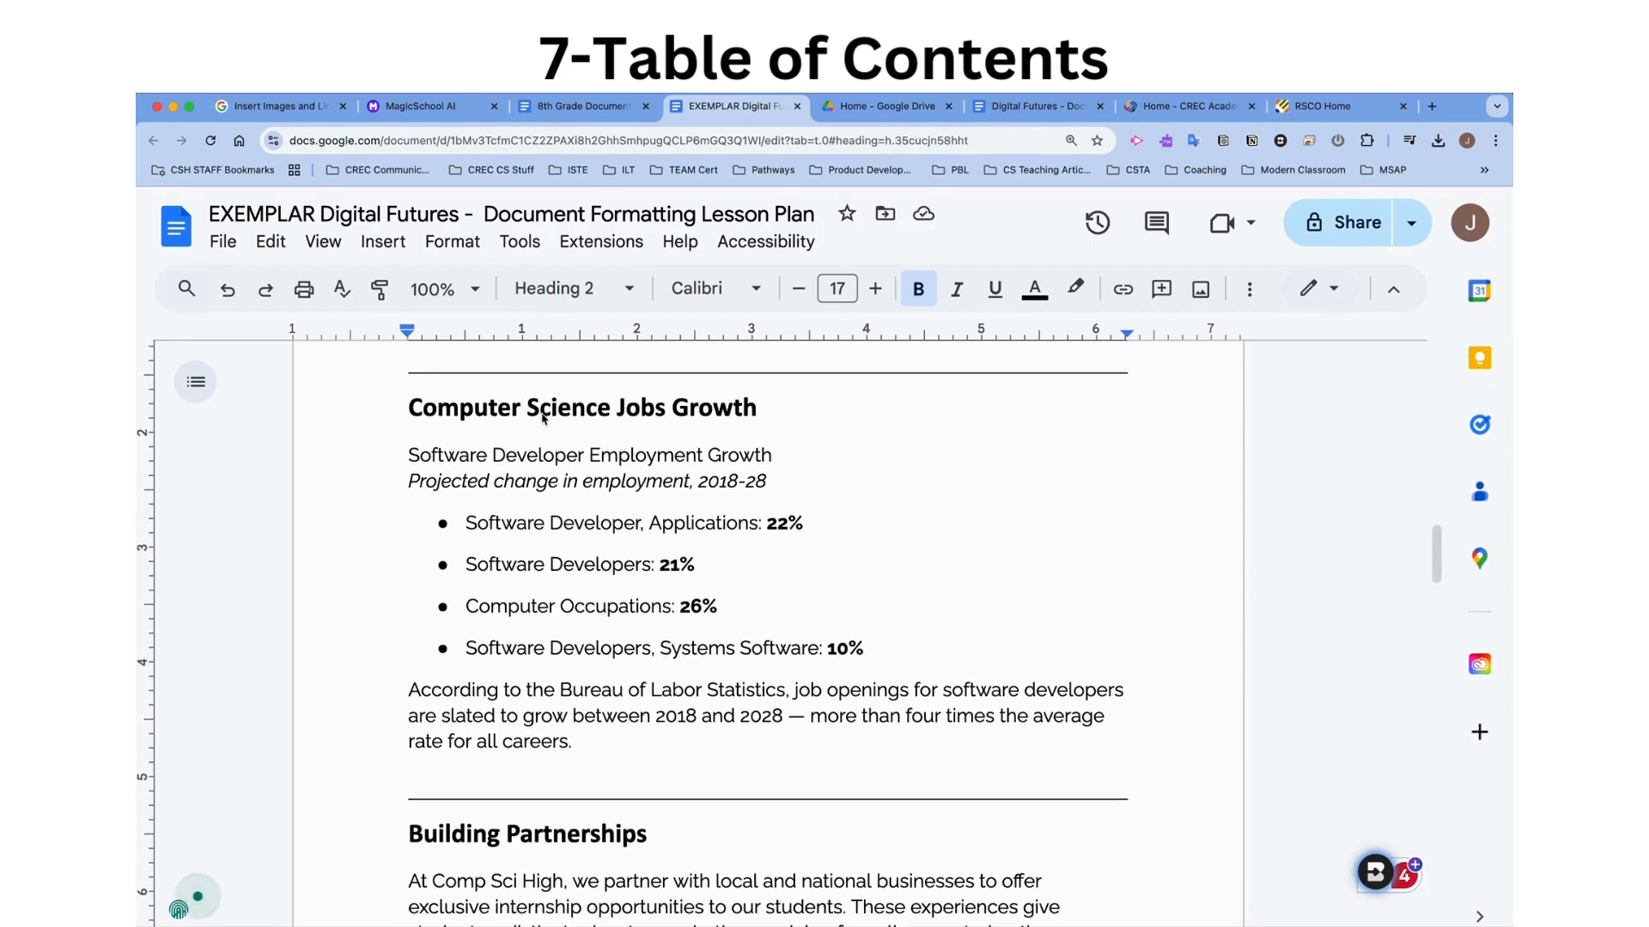
Add the heading "Table of Contents" in Heading 2 style on the empty line above the table of contents.
{"action": "scroll", "coordinate": [549, 417], "scroll_direction": "up", "scroll_amount": 5}
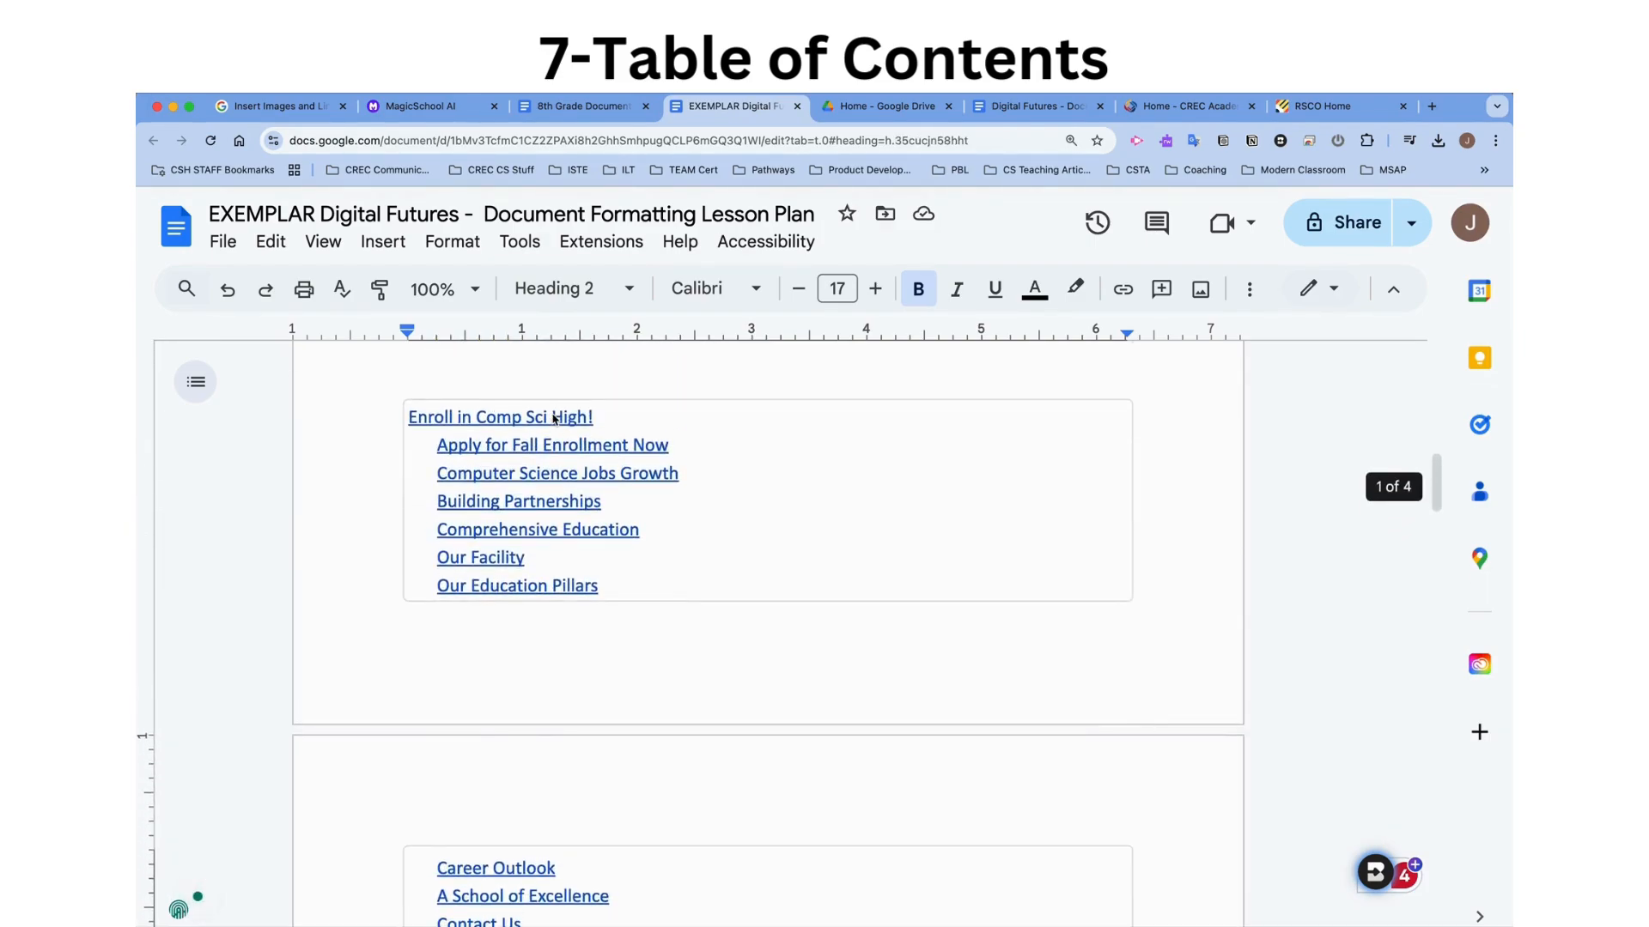
{"action": "scroll", "coordinate": [554, 433], "scroll_direction": "up", "scroll_amount": 3}
{"action": "left_click", "coordinate": [552, 462]}
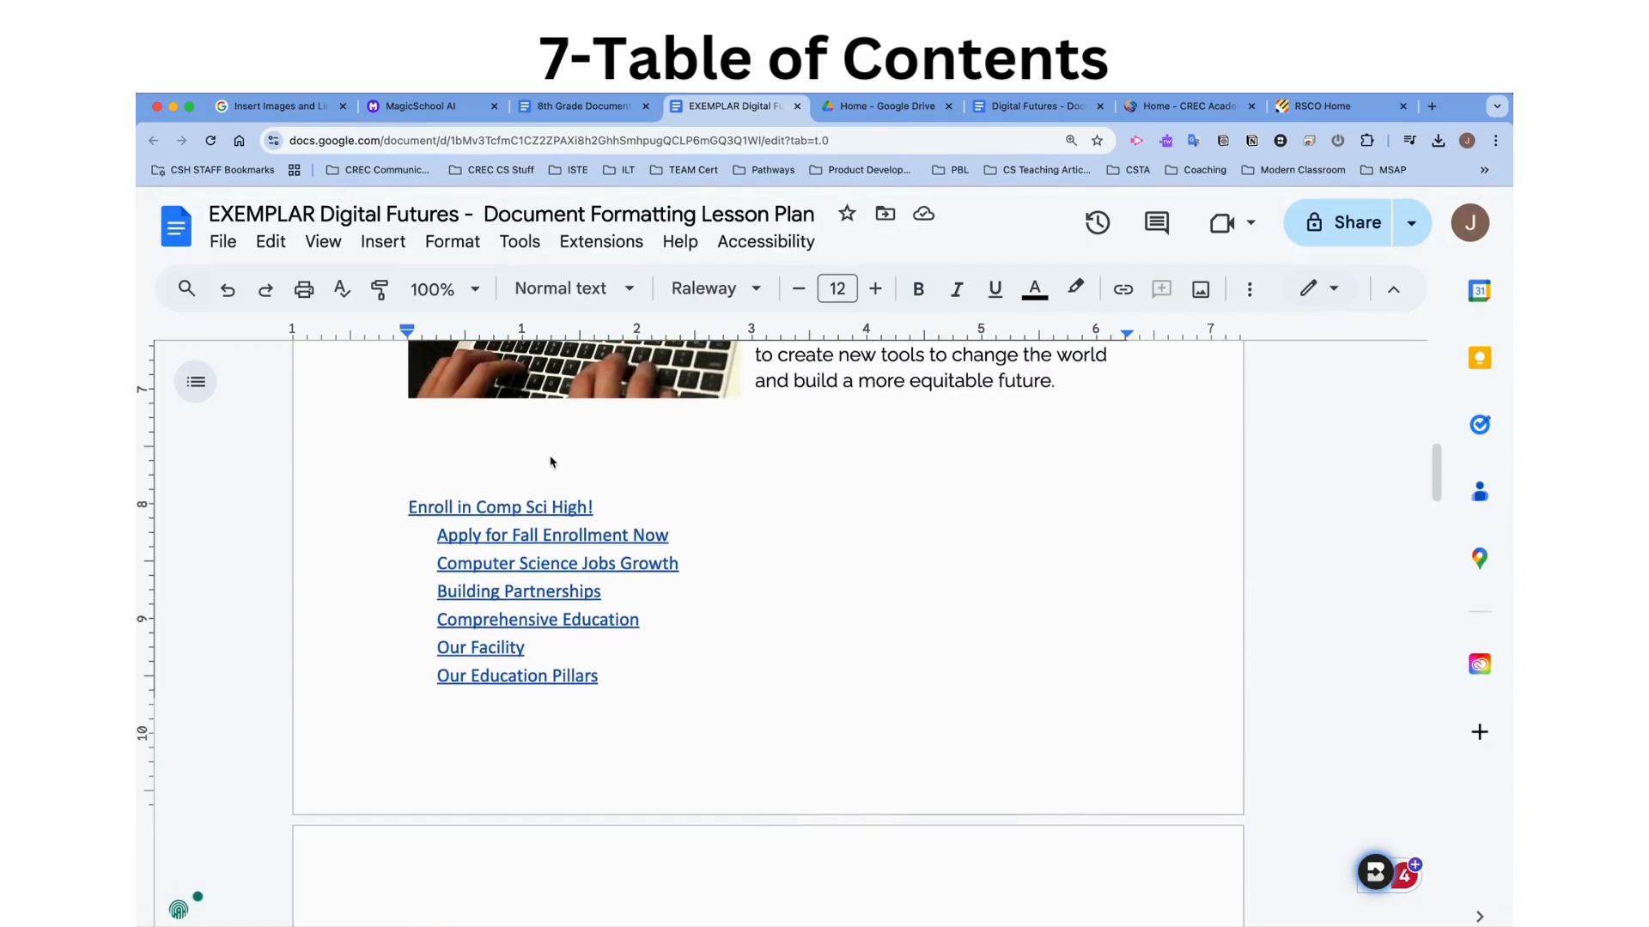
{"action": "left_click", "coordinate": [571, 288]}
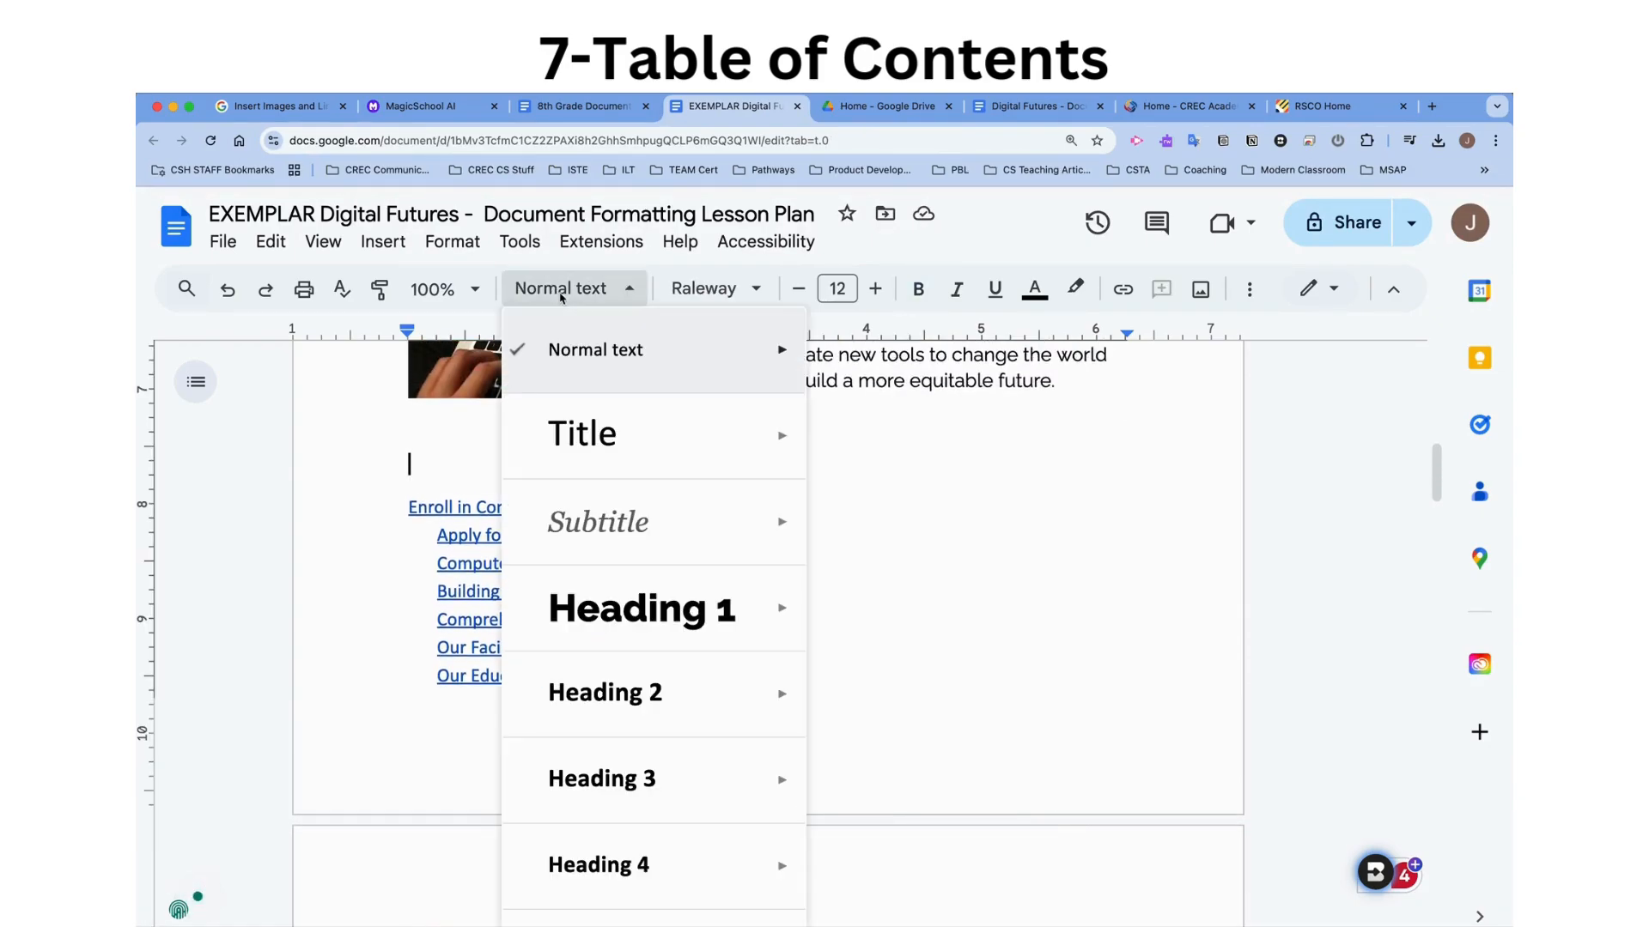
{"action": "left_click", "coordinate": [615, 704]}
{"action": "type", "text": "t"}
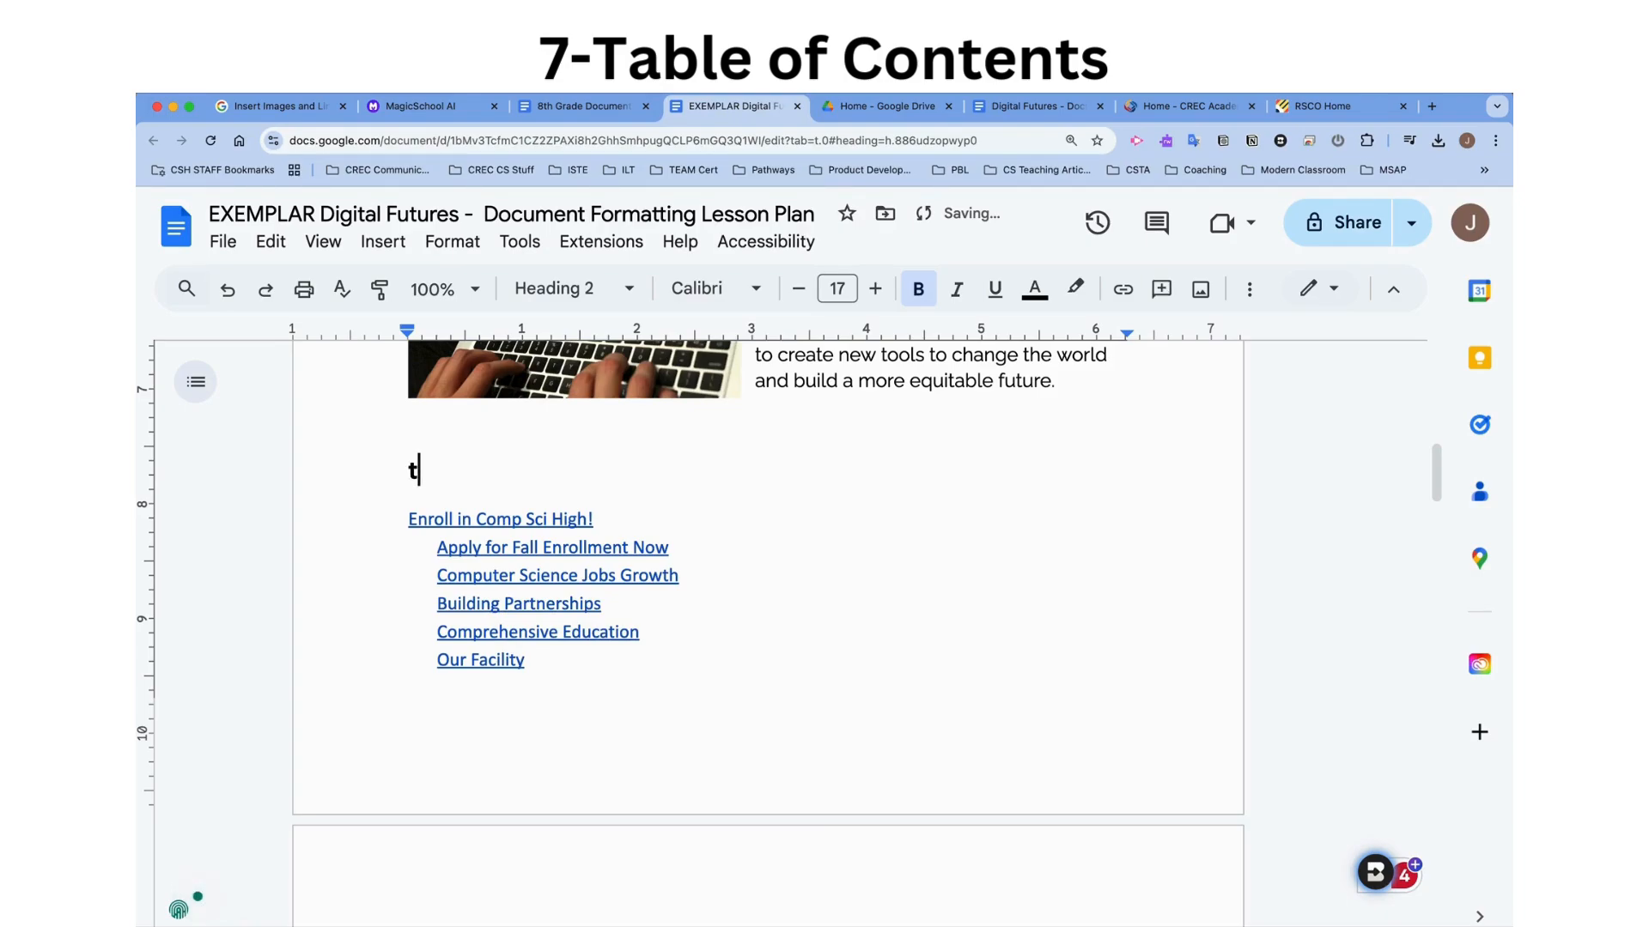
{"action": "key", "text": "BackSpace"}
{"action": "type", "text": "Table of "}
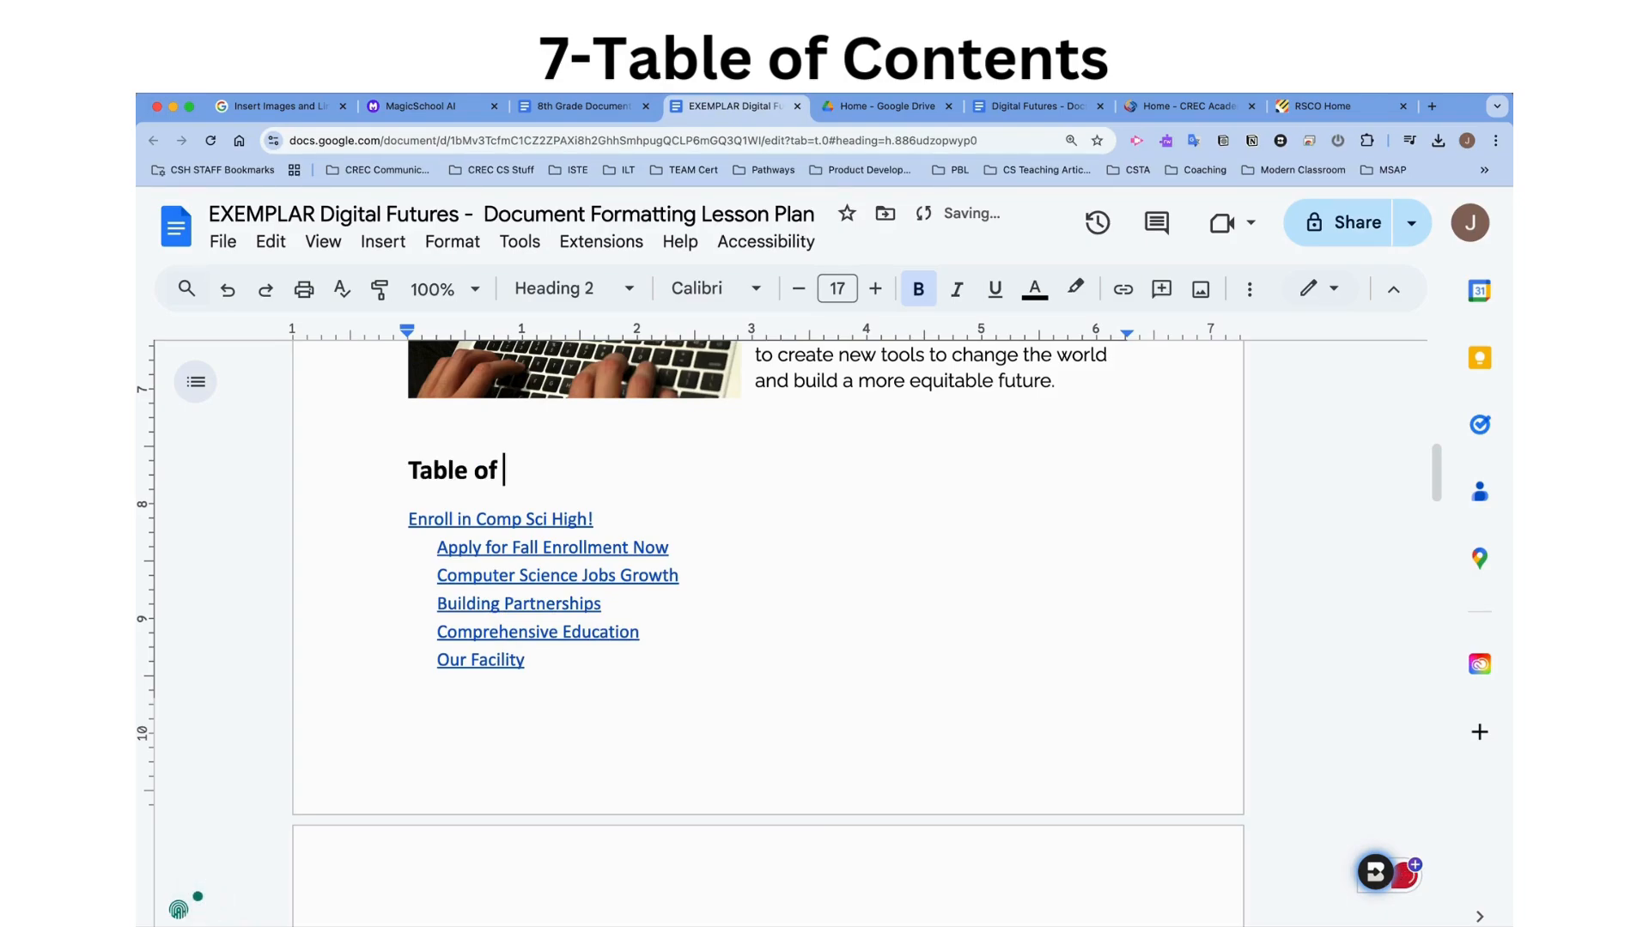
{"action": "type", "text": "Contents"}
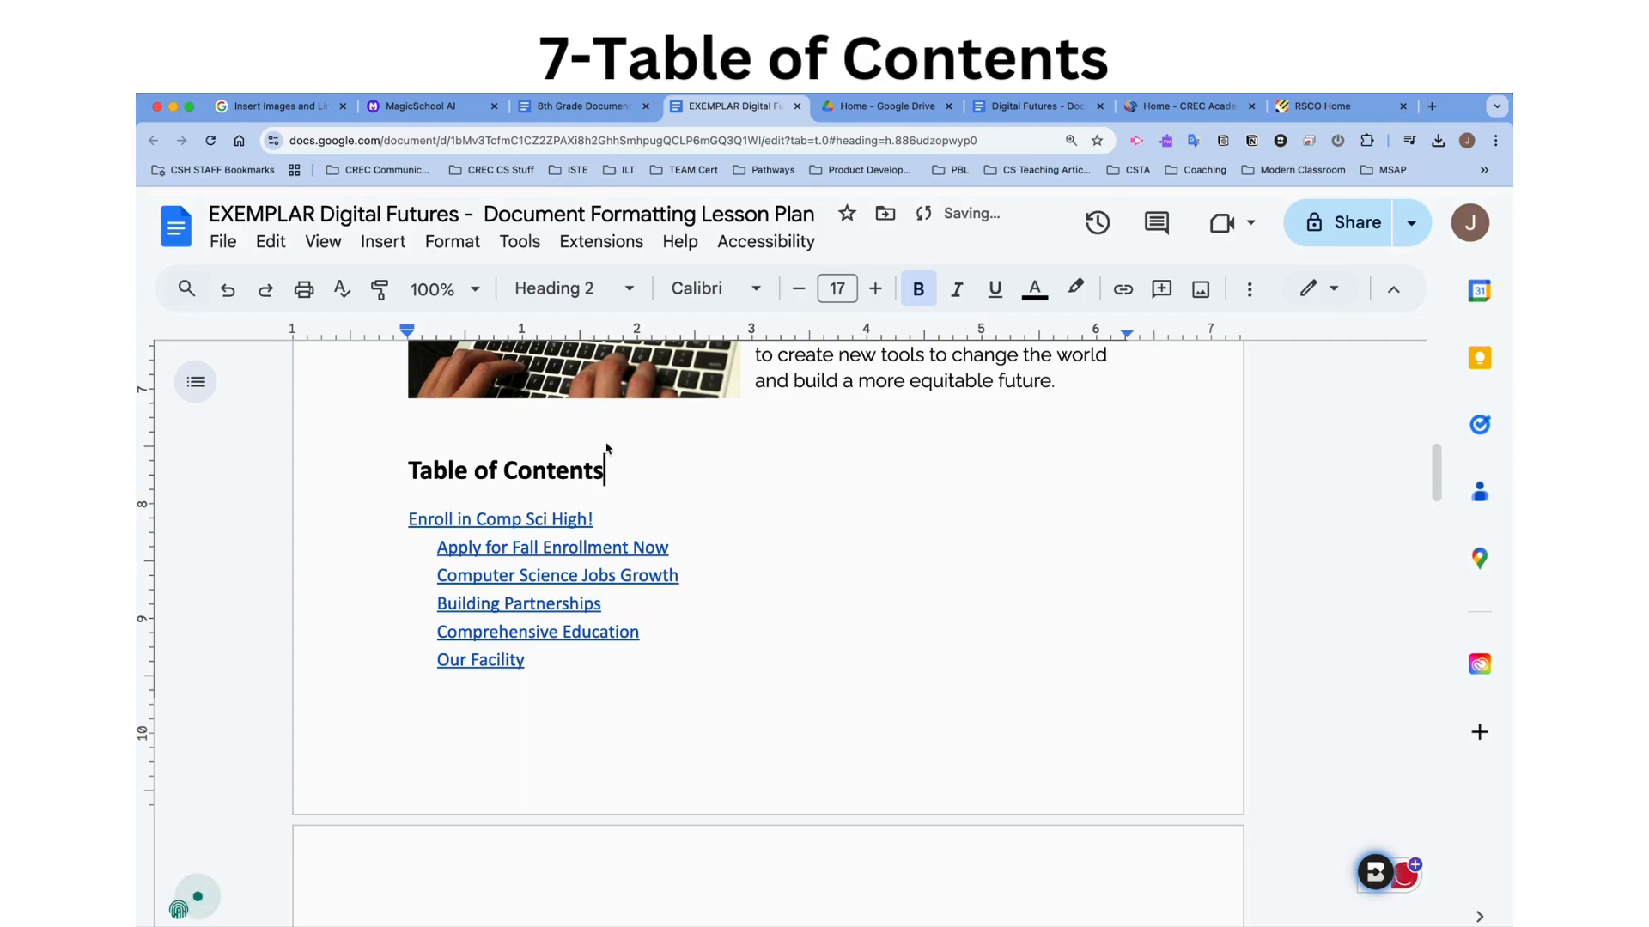
{"action": "left_click_drag", "start_coordinate": [607, 479], "coordinate": [404, 484]}
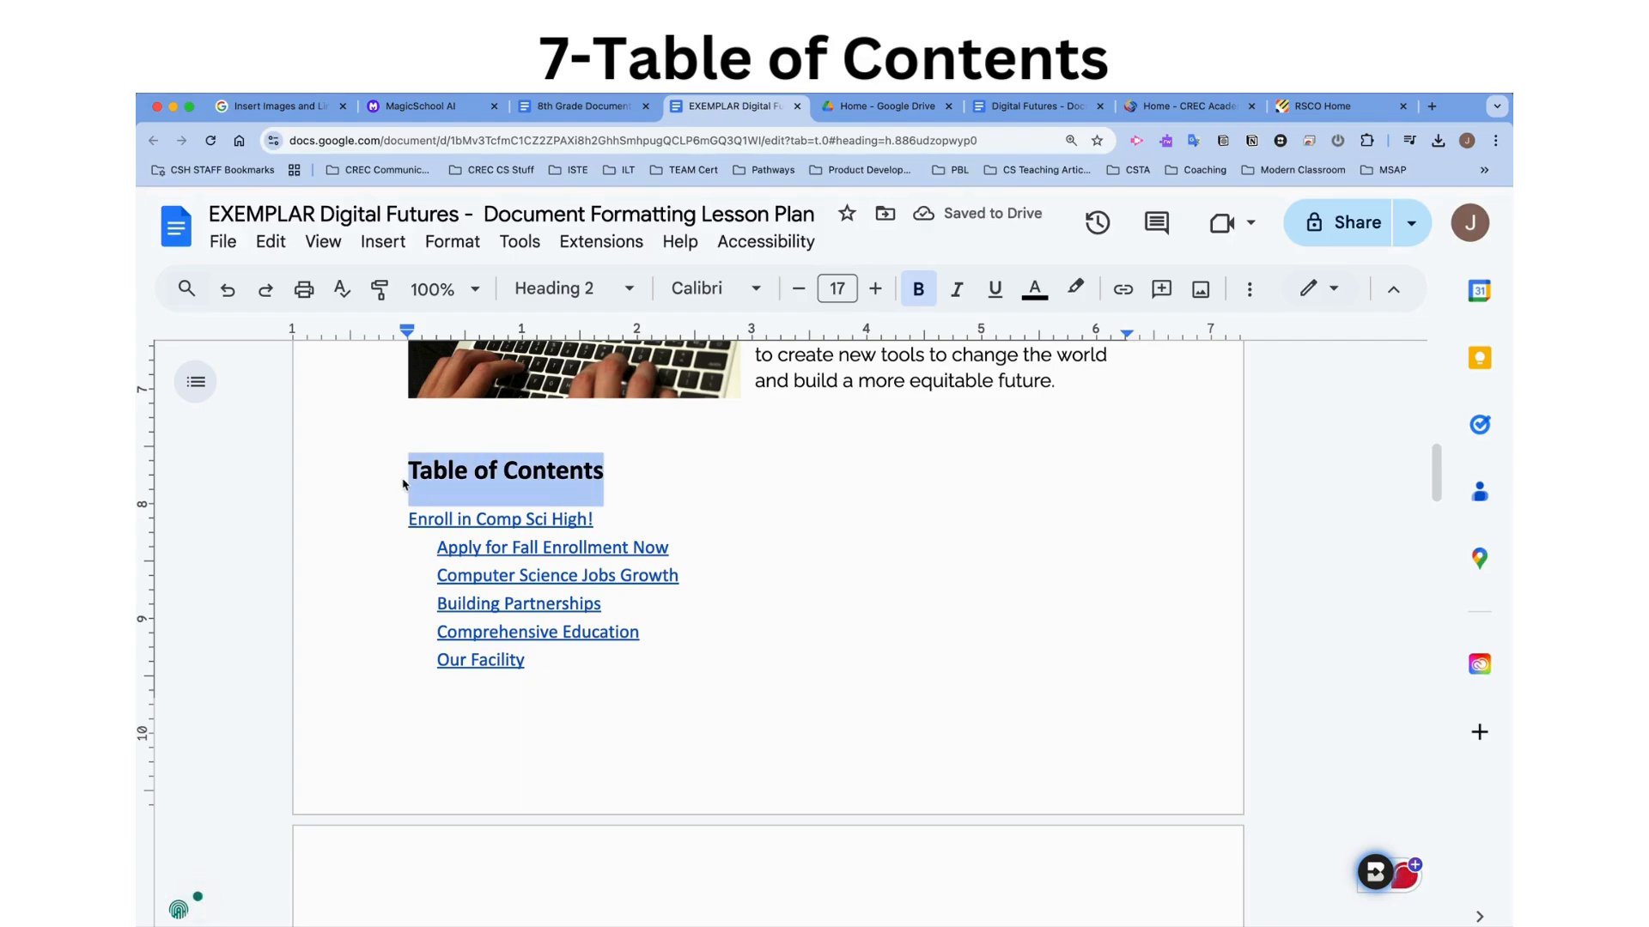
{"action": "left_click", "coordinate": [1035, 288]}
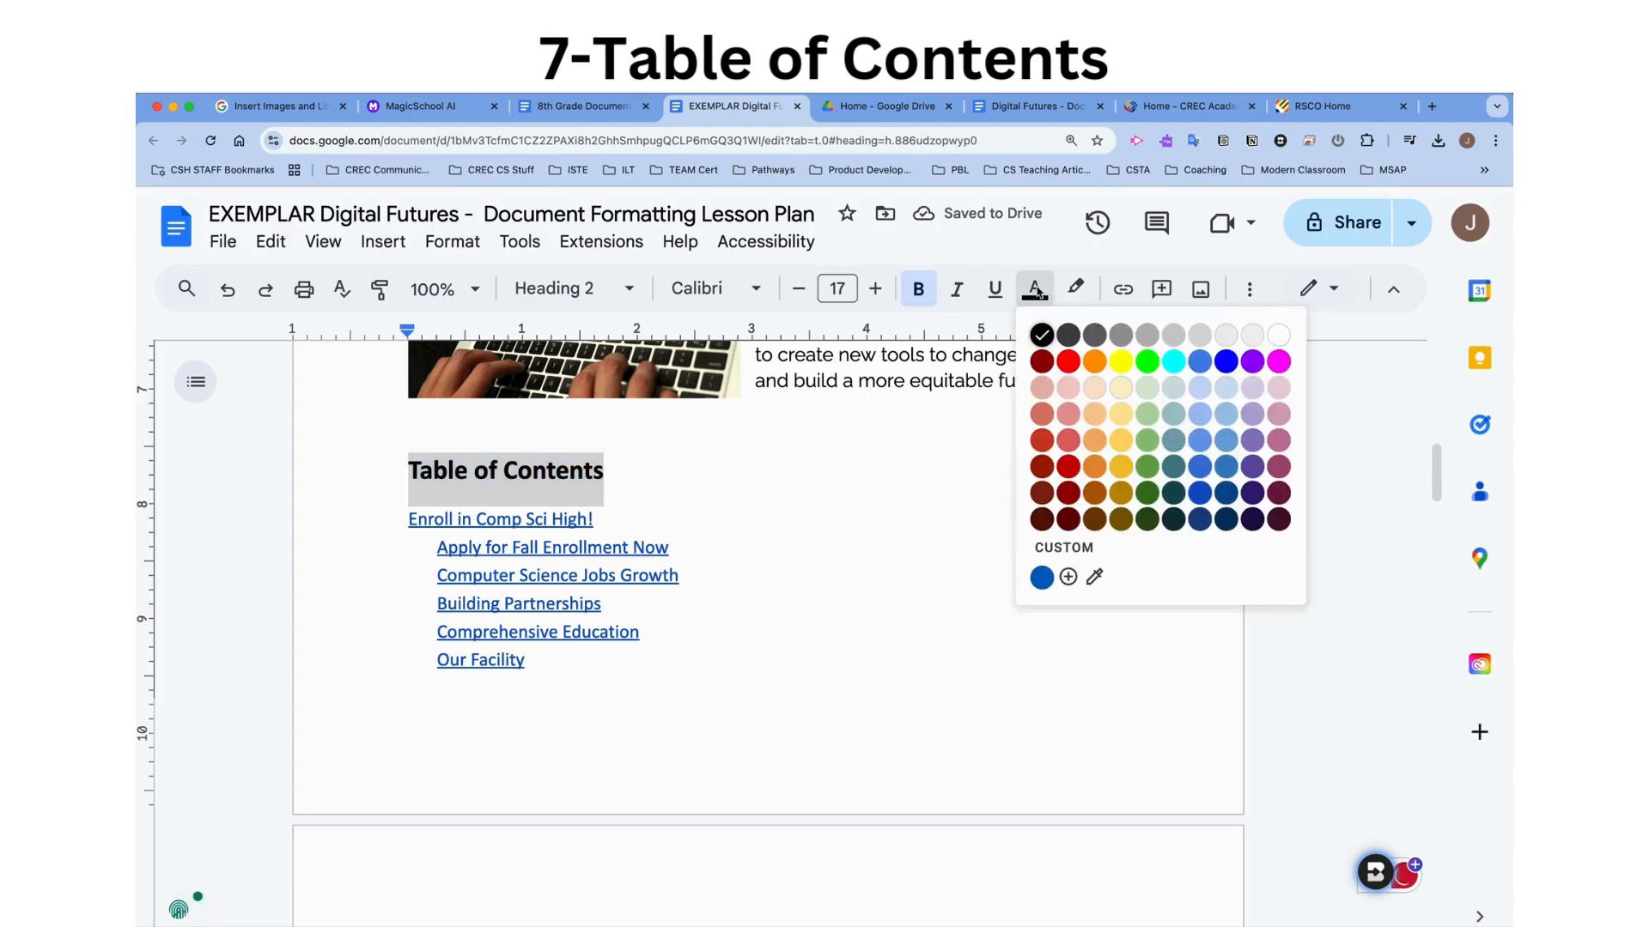
{"action": "left_click", "coordinate": [1121, 361]}
{"action": "left_click", "coordinate": [1035, 289]}
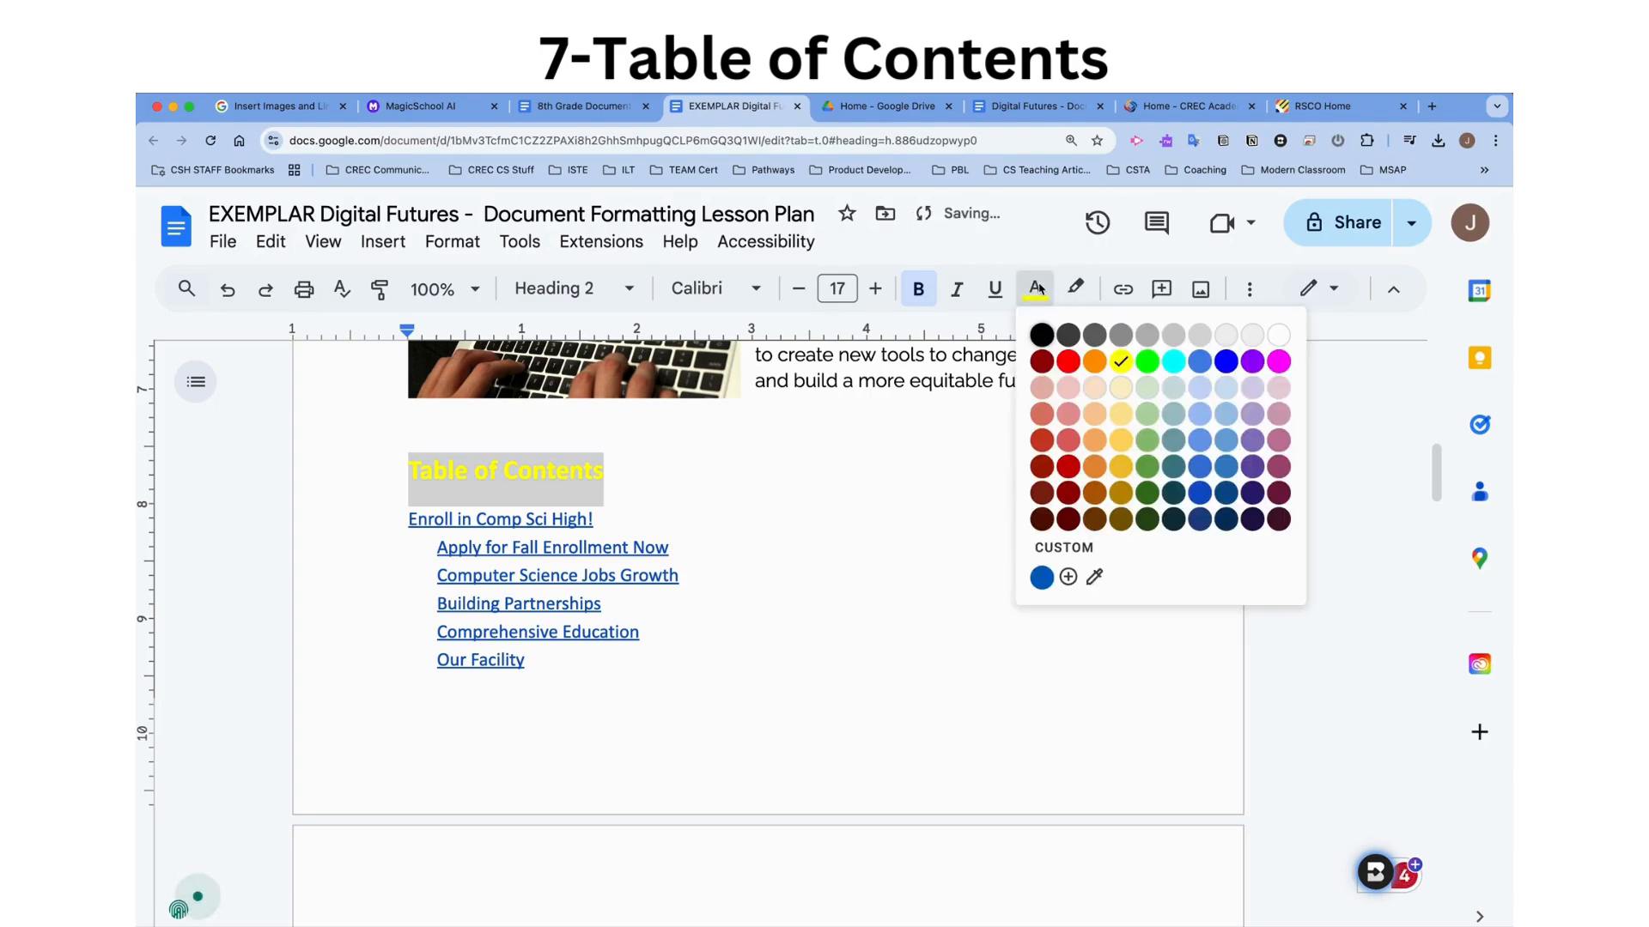
{"action": "left_click", "coordinate": [1042, 335]}
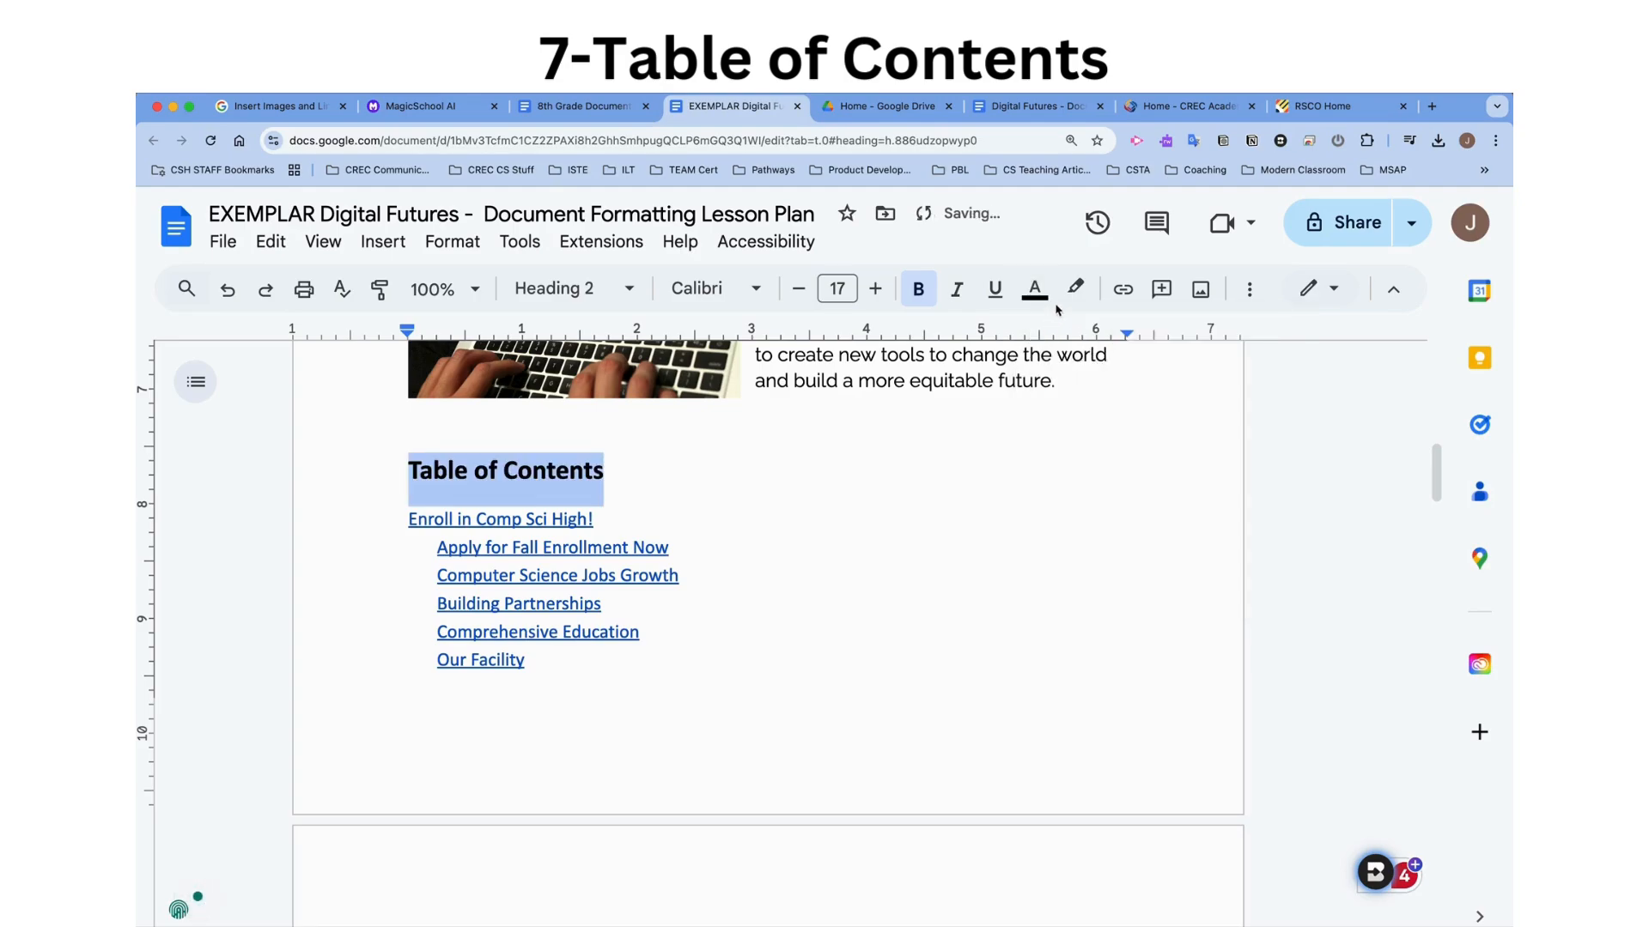
Highlight the "Table of Contents" heading text in yellow.
{"action": "left_click", "coordinate": [1075, 289]}
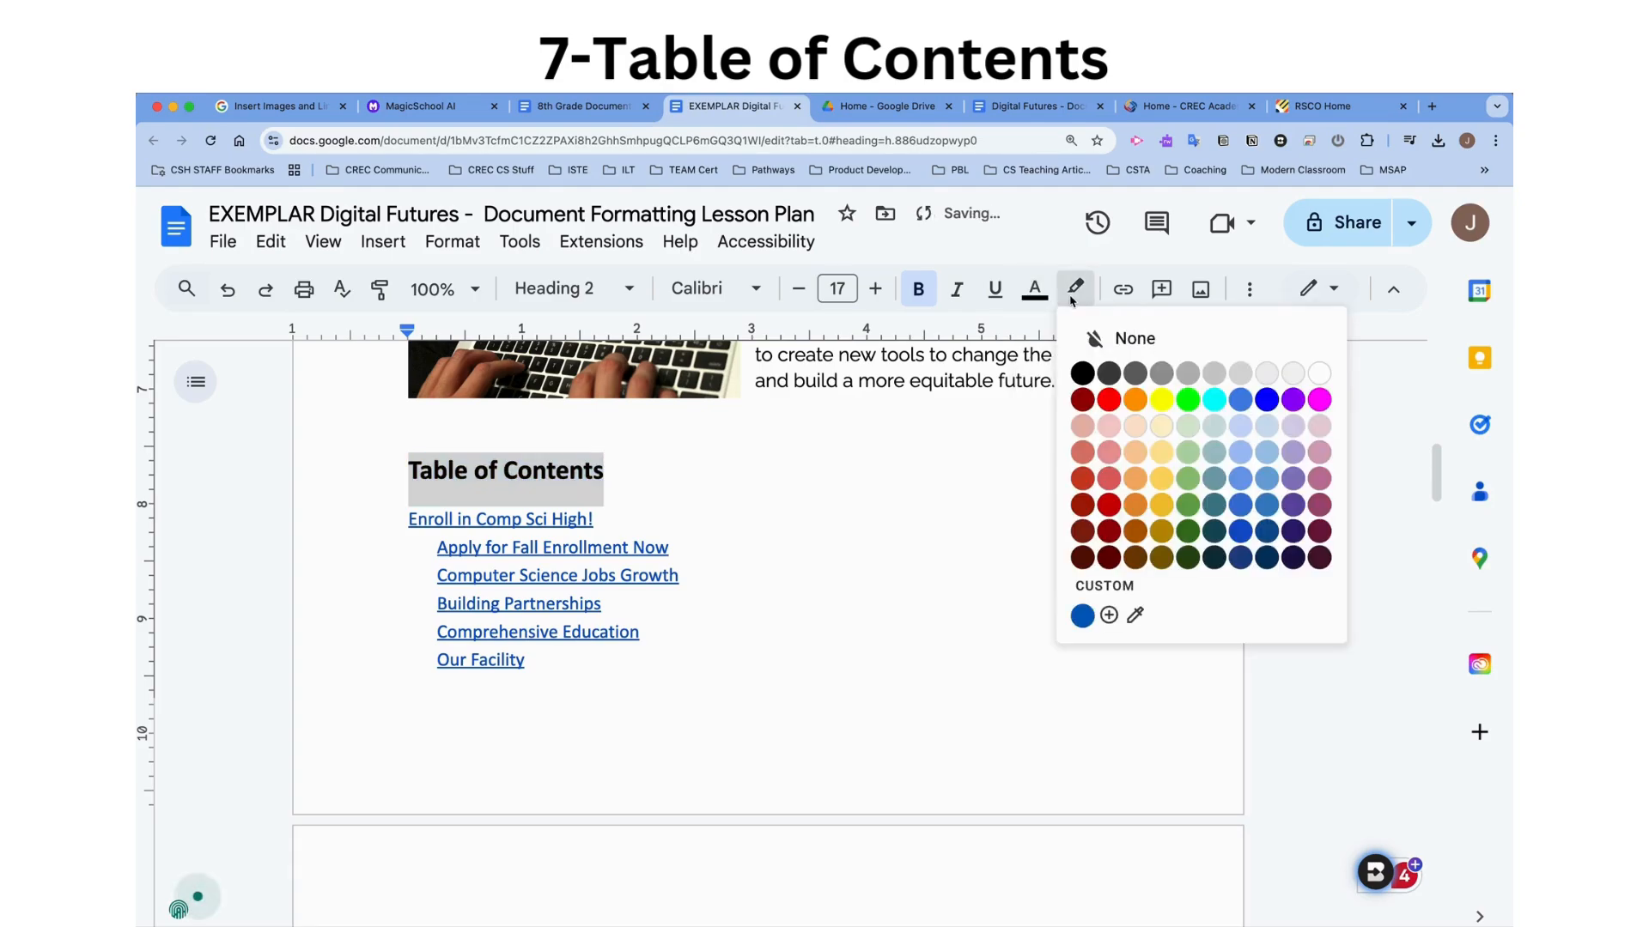
{"action": "left_click", "coordinate": [1161, 399]}
{"action": "left_click", "coordinate": [843, 456]}
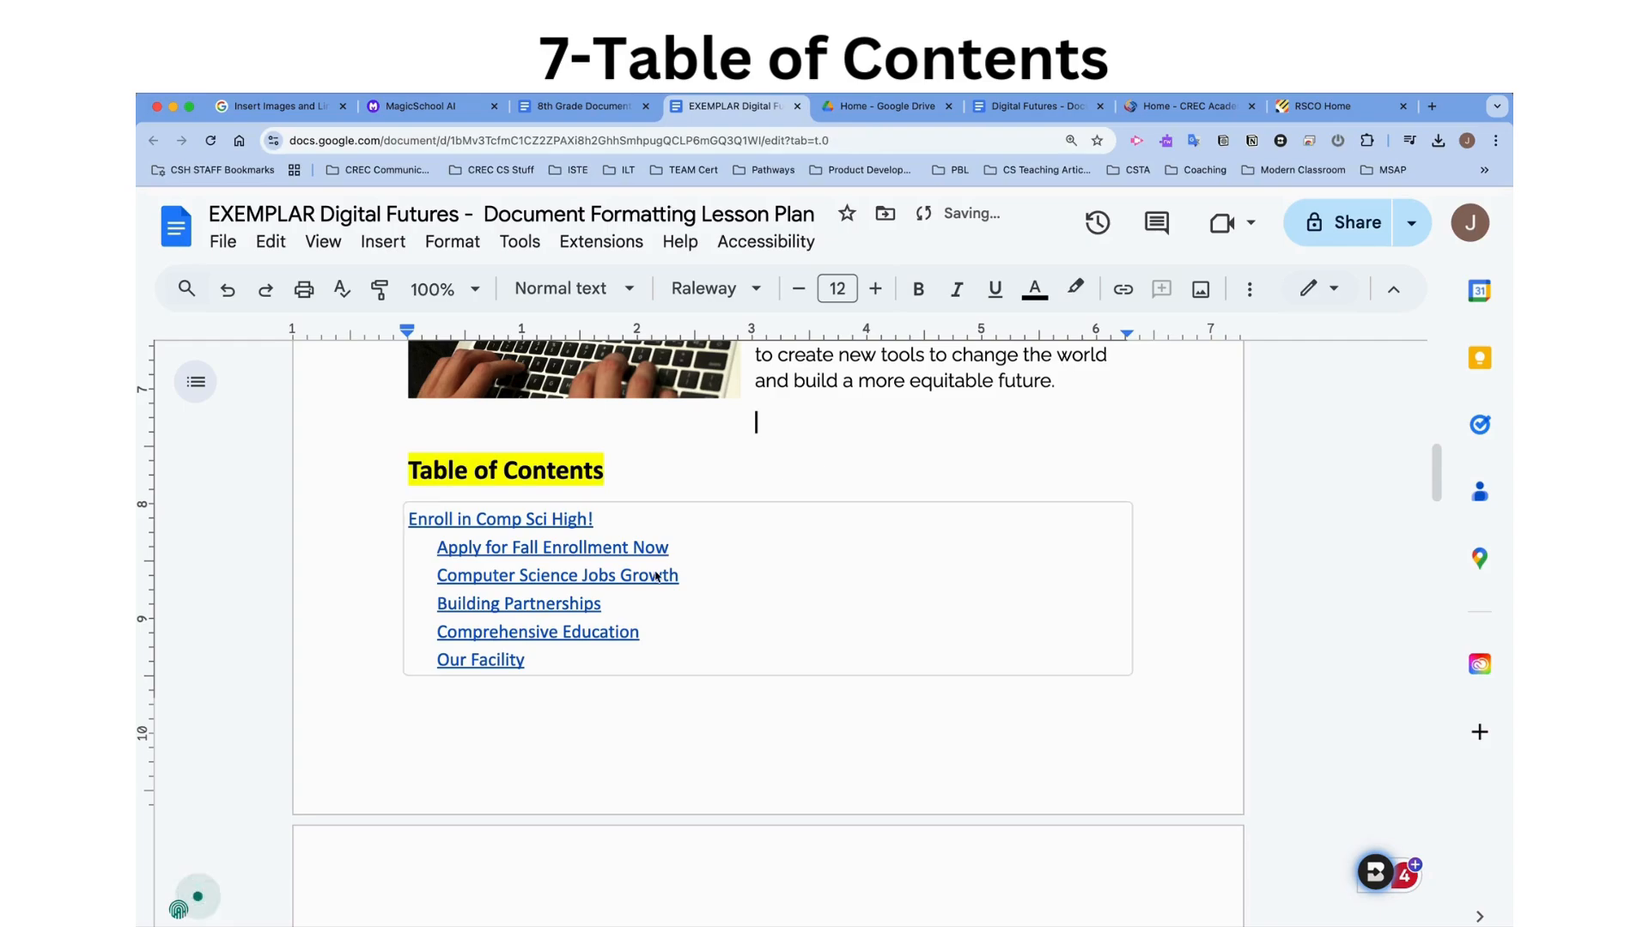
Shrink the school building image to about 3.7 inches wide, keeping its right edge in place, and check the table of contents layout.
{"action": "scroll", "coordinate": [655, 571], "scroll_direction": "down", "scroll_amount": 5}
{"action": "scroll", "coordinate": [655, 576], "scroll_direction": "up", "scroll_amount": 10}
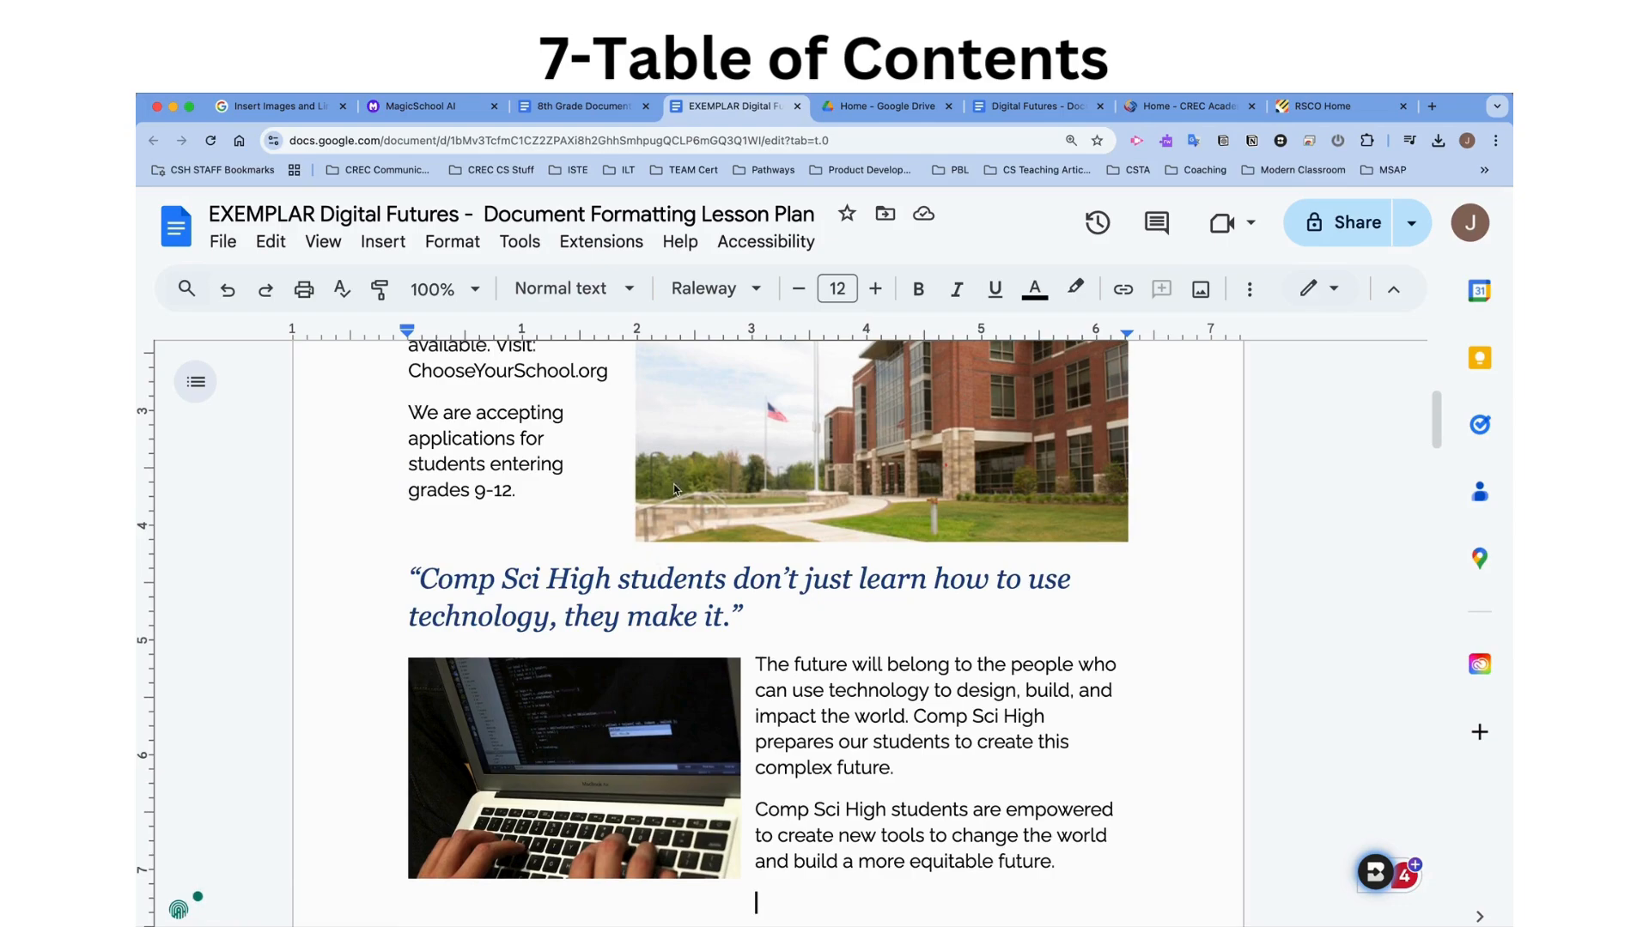
{"action": "left_click", "coordinate": [674, 489]}
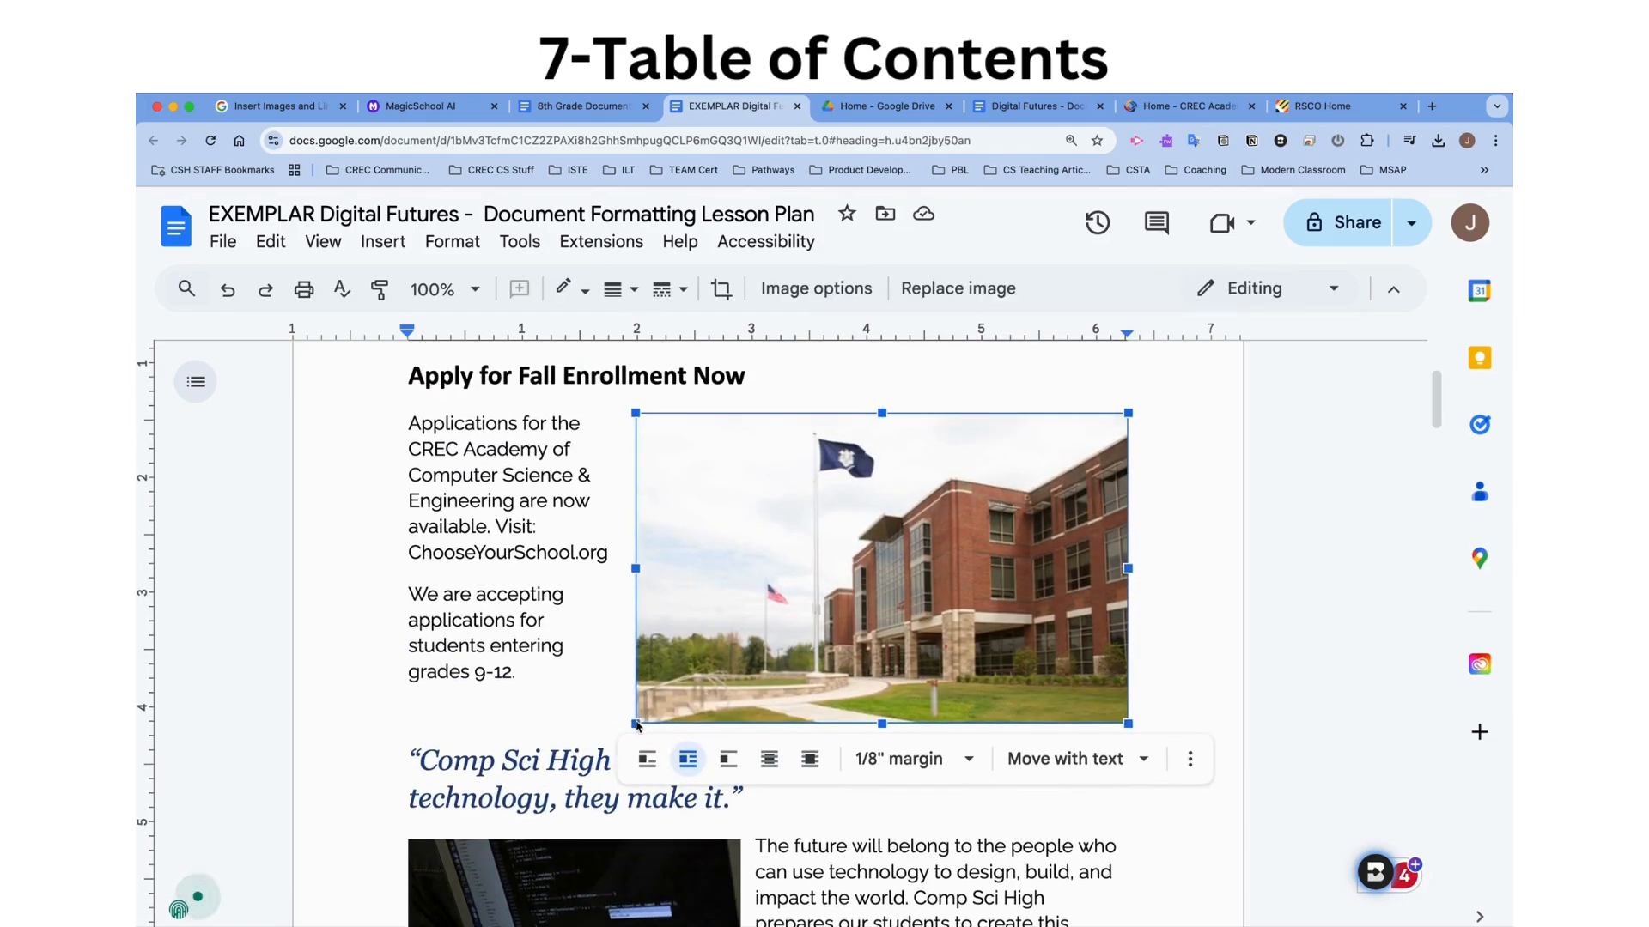
{"action": "left_click_drag", "start_coordinate": [637, 725], "coordinate": [707, 678]}
{"action": "scroll", "coordinate": [706, 678], "scroll_direction": "down", "scroll_amount": 1}
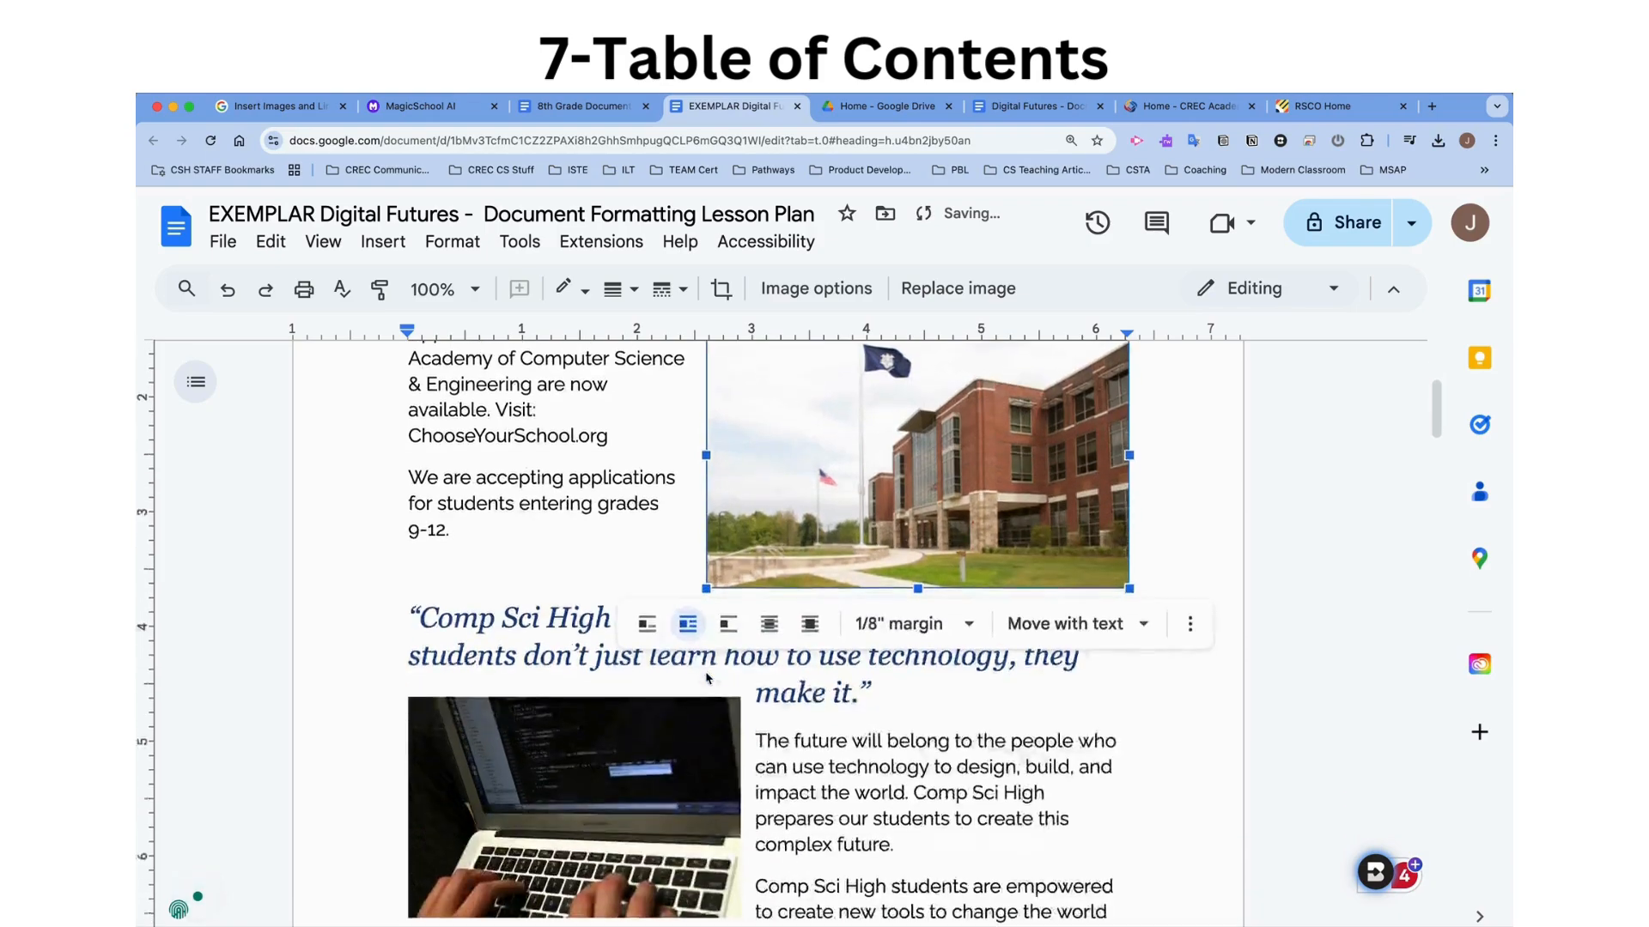
{"action": "scroll", "coordinate": [707, 678], "scroll_direction": "down", "scroll_amount": 10}
{"action": "scroll", "coordinate": [707, 678], "scroll_direction": "up", "scroll_amount": 5}
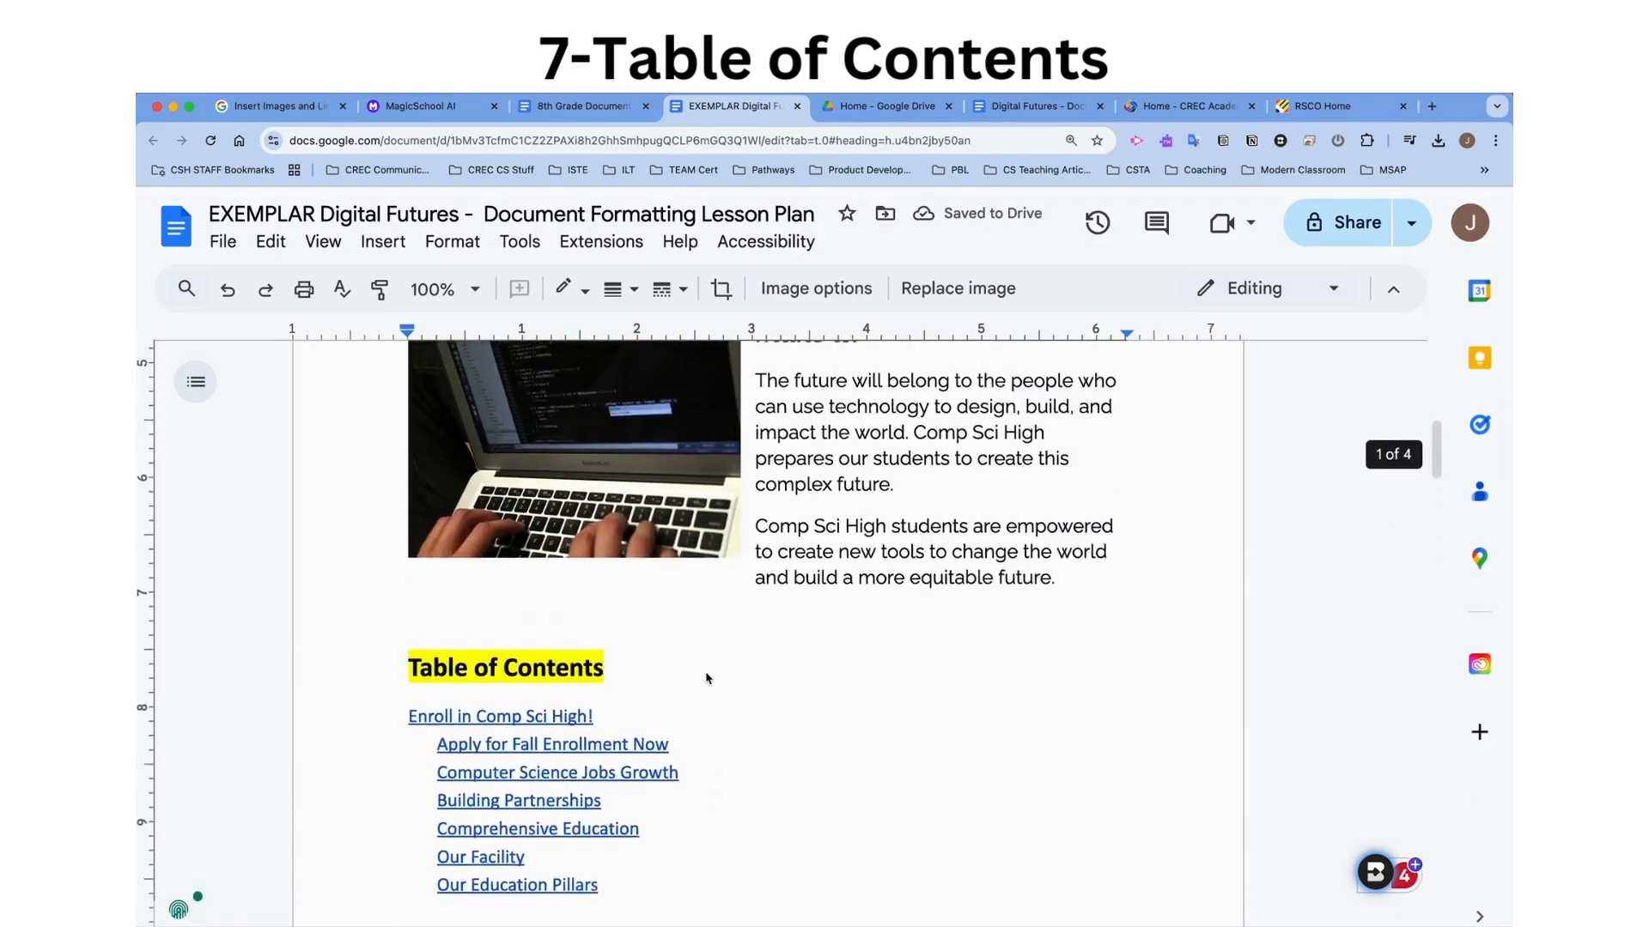
Delete the empty line between the grades 9-12 sentence and the blue Comp Sci High quote.
{"action": "scroll", "coordinate": [707, 678], "scroll_direction": "up", "scroll_amount": 4}
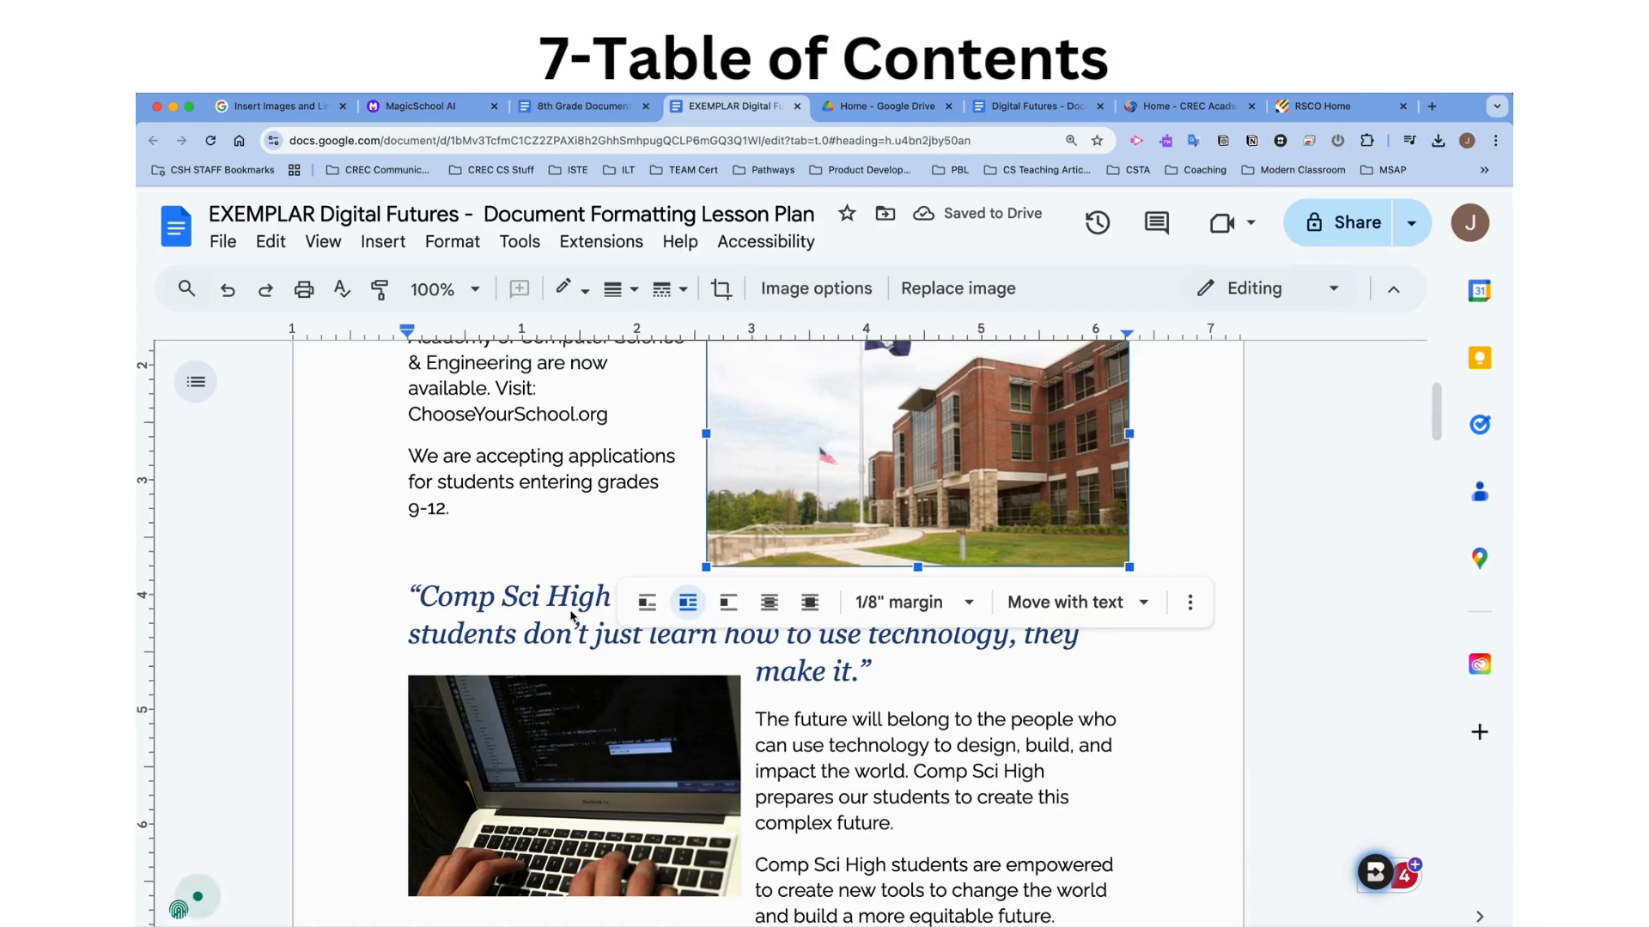
{"action": "left_click", "coordinate": [572, 539]}
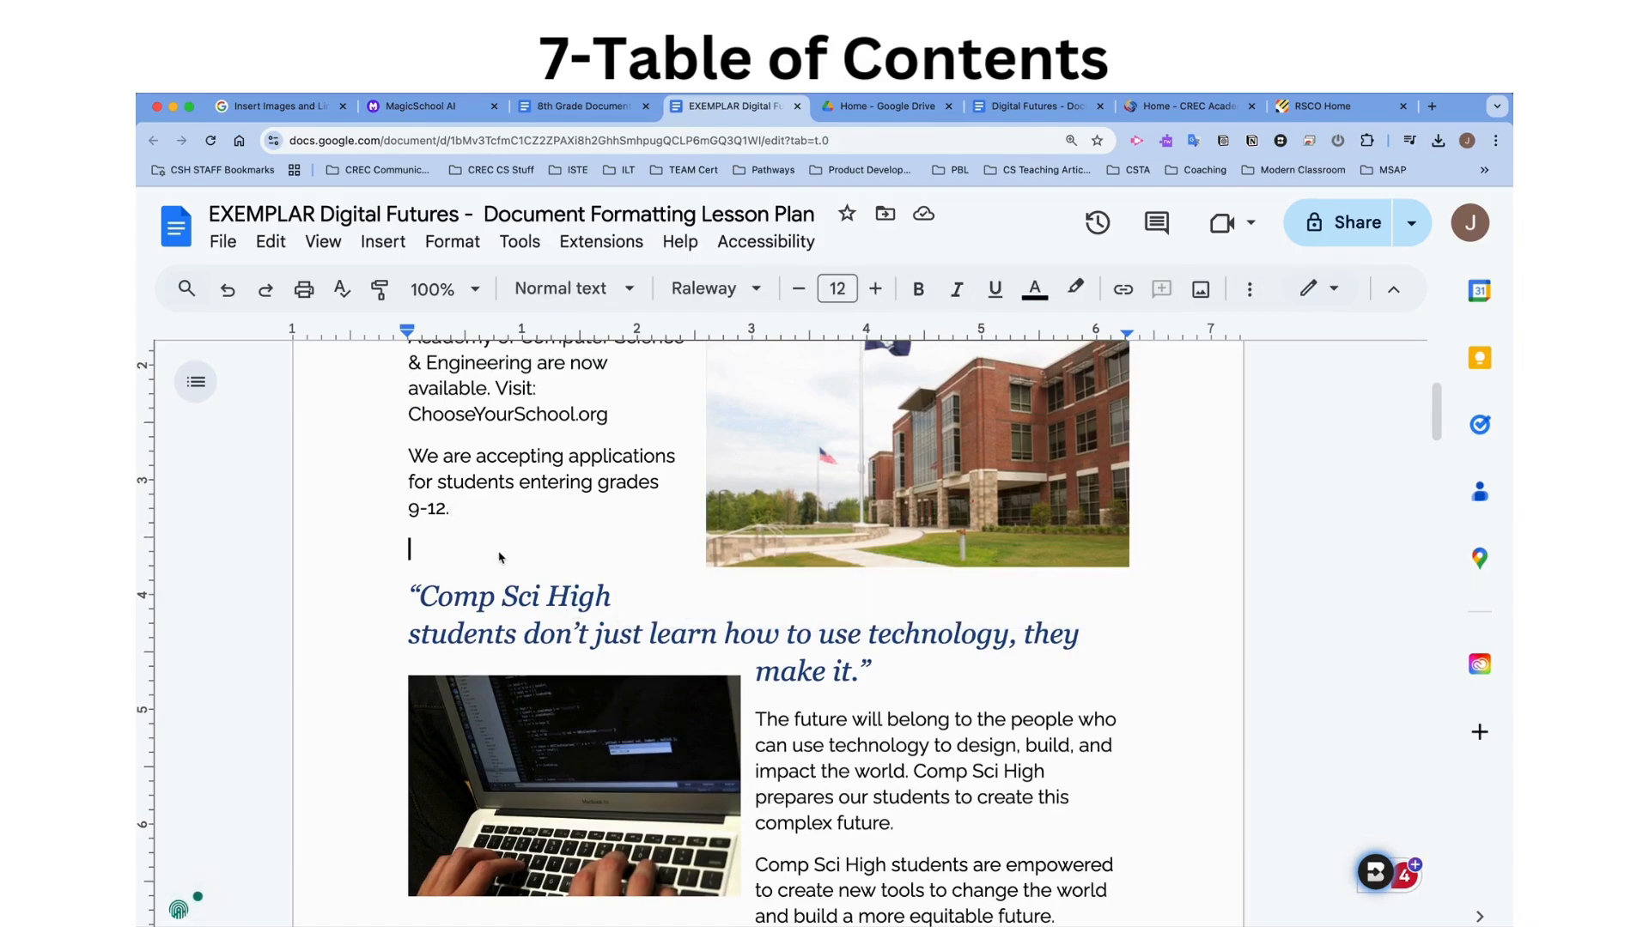
{"action": "key", "text": "BackSpace"}
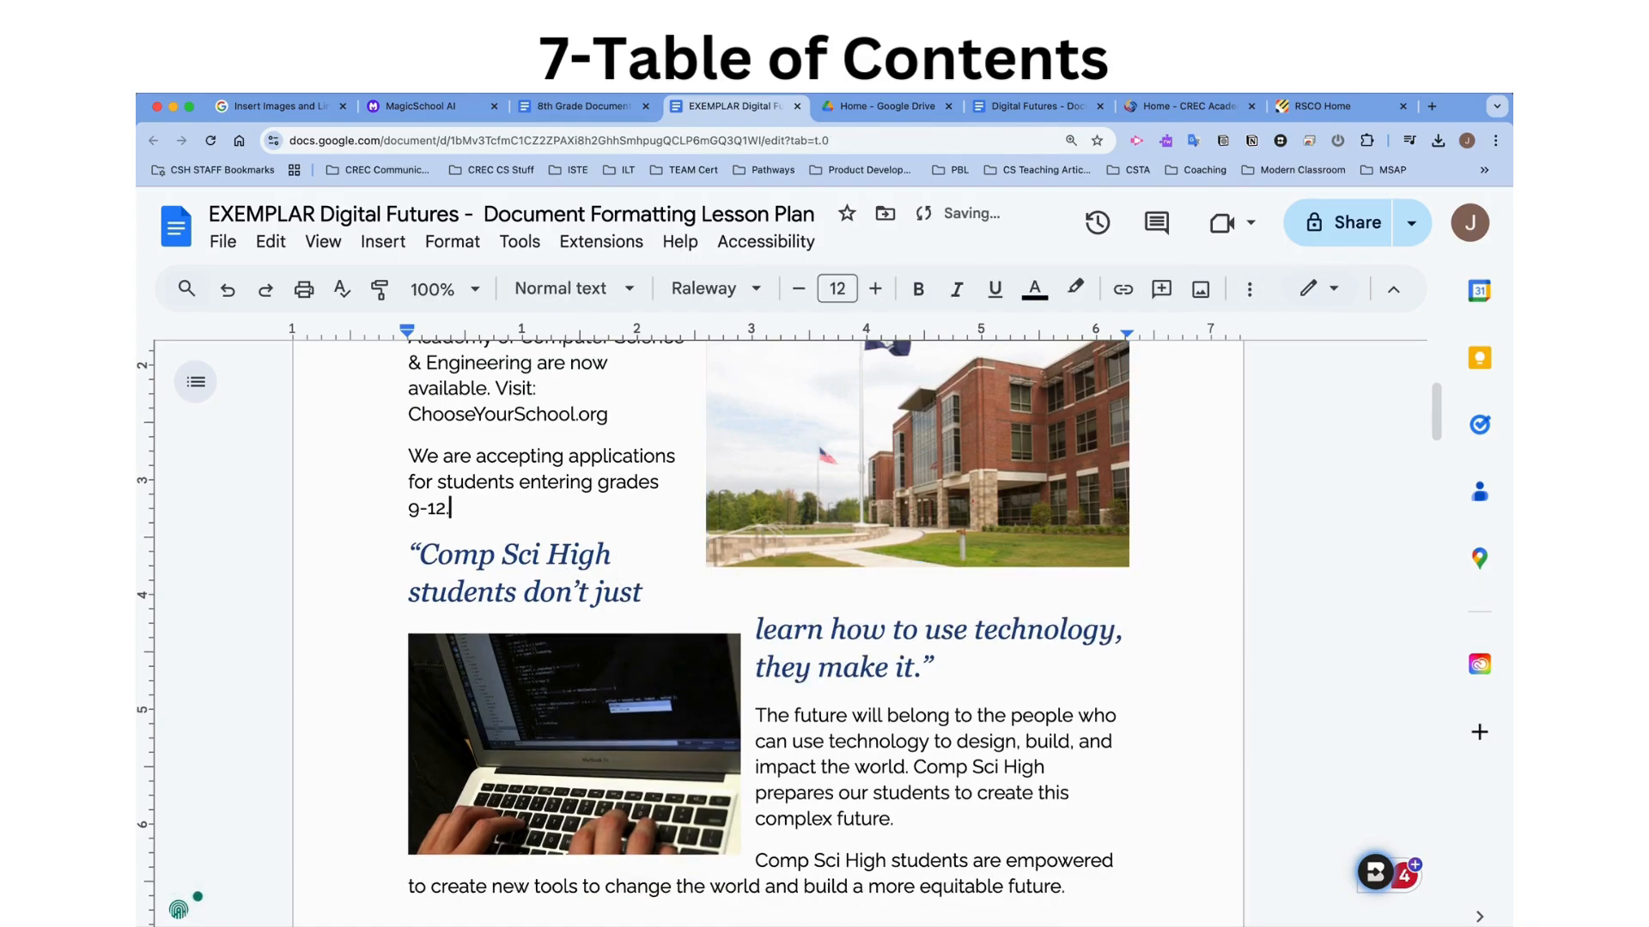
{"action": "left_click", "coordinate": [565, 699]}
Shrink the school building image to about 3.3 inches wide with its right edge kept, and check the table of contents layout.
{"action": "left_click", "coordinate": [725, 547]}
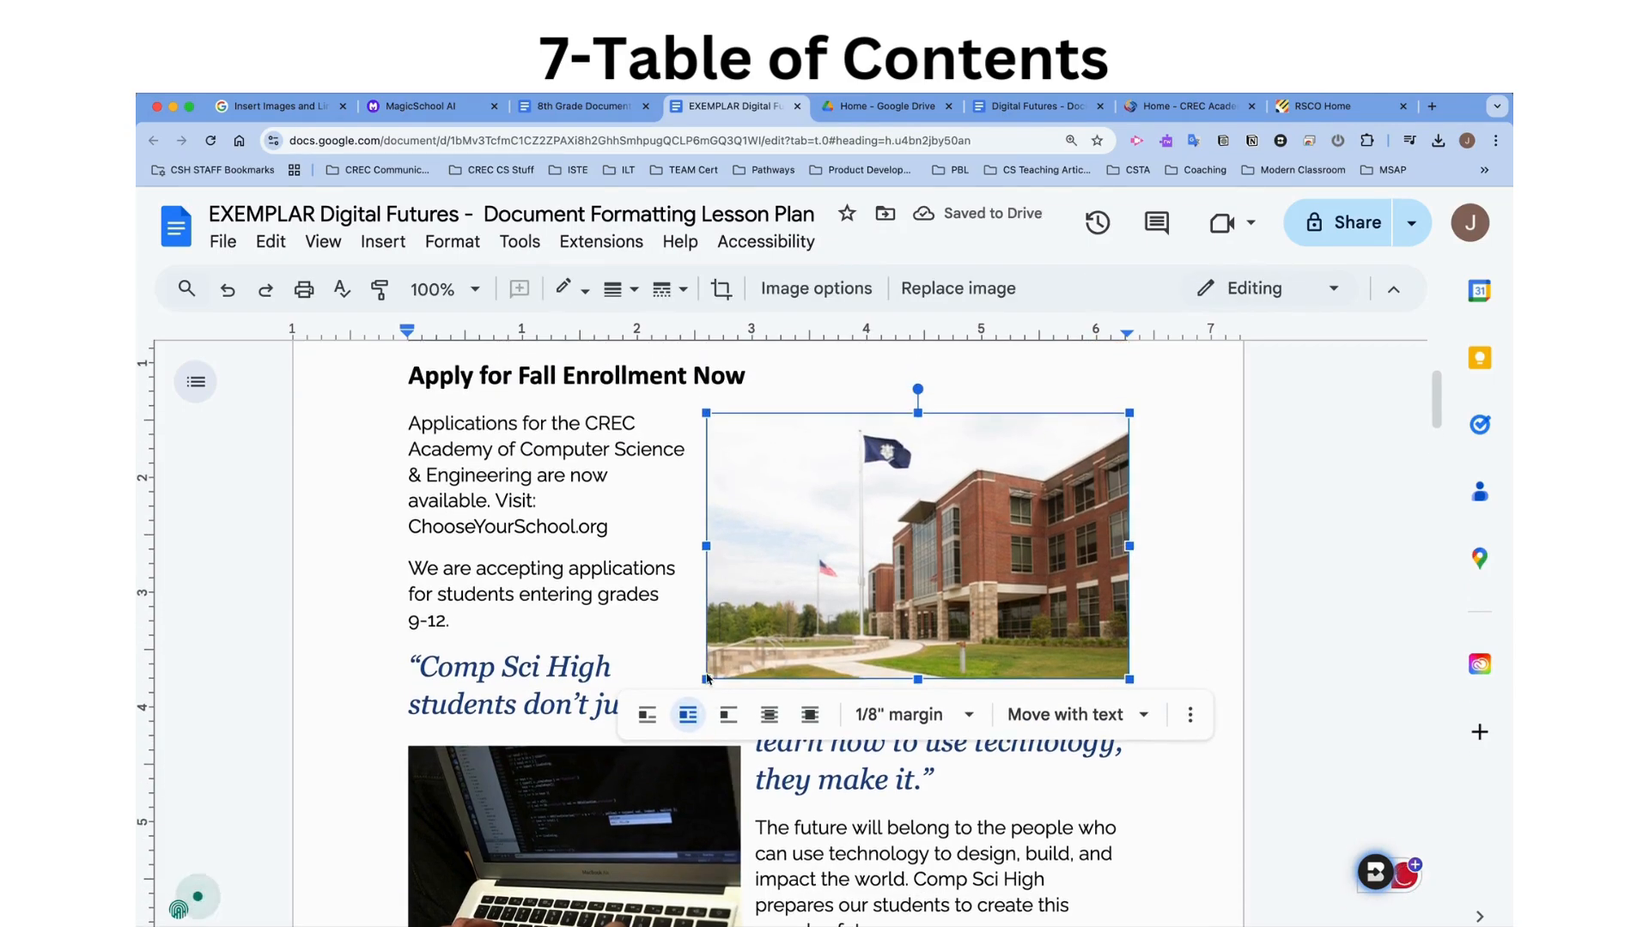
{"action": "left_click_drag", "start_coordinate": [706, 678], "coordinate": [754, 650]}
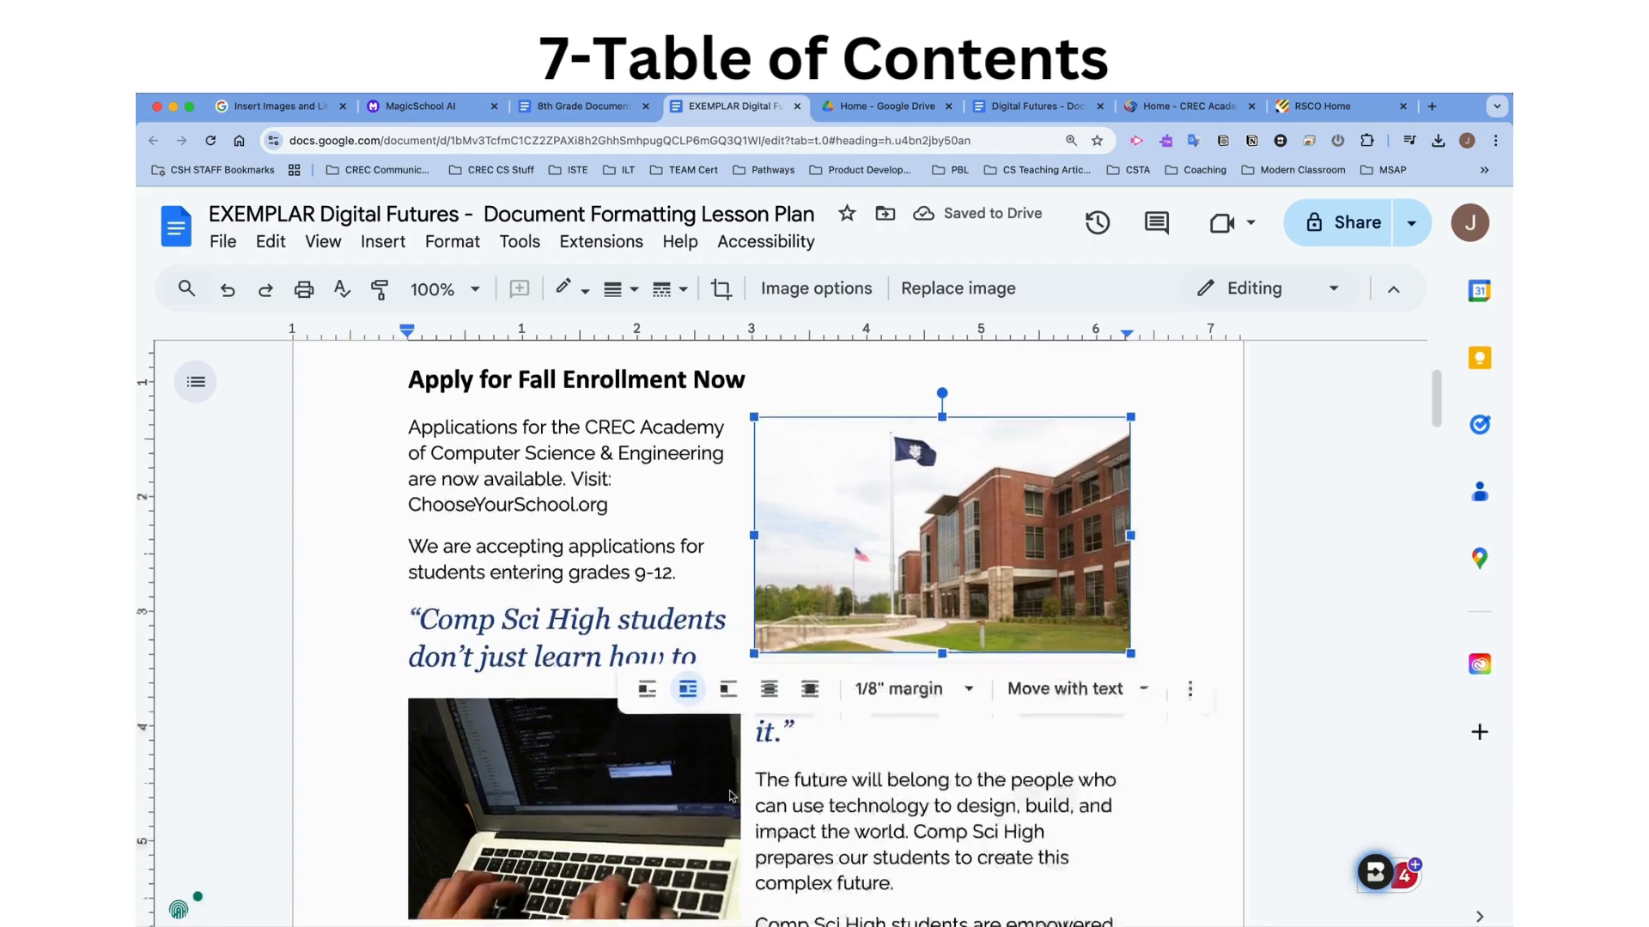
{"action": "scroll", "coordinate": [773, 808], "scroll_direction": "down", "scroll_amount": 5}
{"action": "scroll", "coordinate": [730, 790], "scroll_direction": "down", "scroll_amount": 5}
{"action": "scroll", "coordinate": [729, 795], "scroll_direction": "up", "scroll_amount": 10}
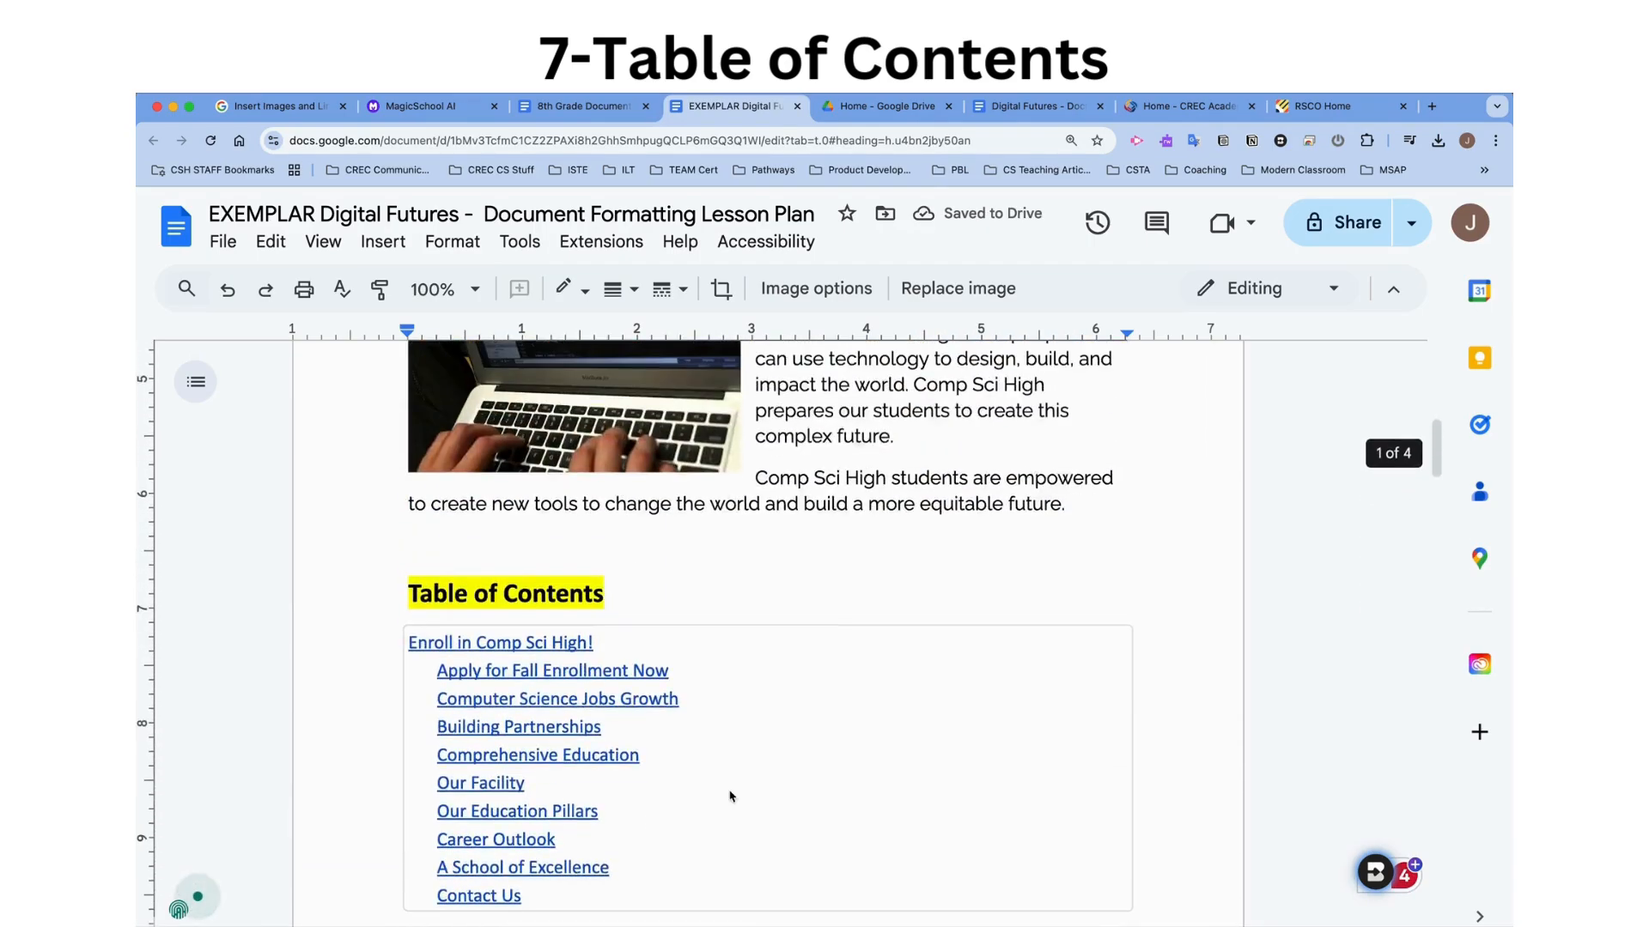
Shrink the laptop image to about 2.4 inches wide from its upper-right corner so the quote stays together above it.
{"action": "left_click", "coordinate": [700, 664]}
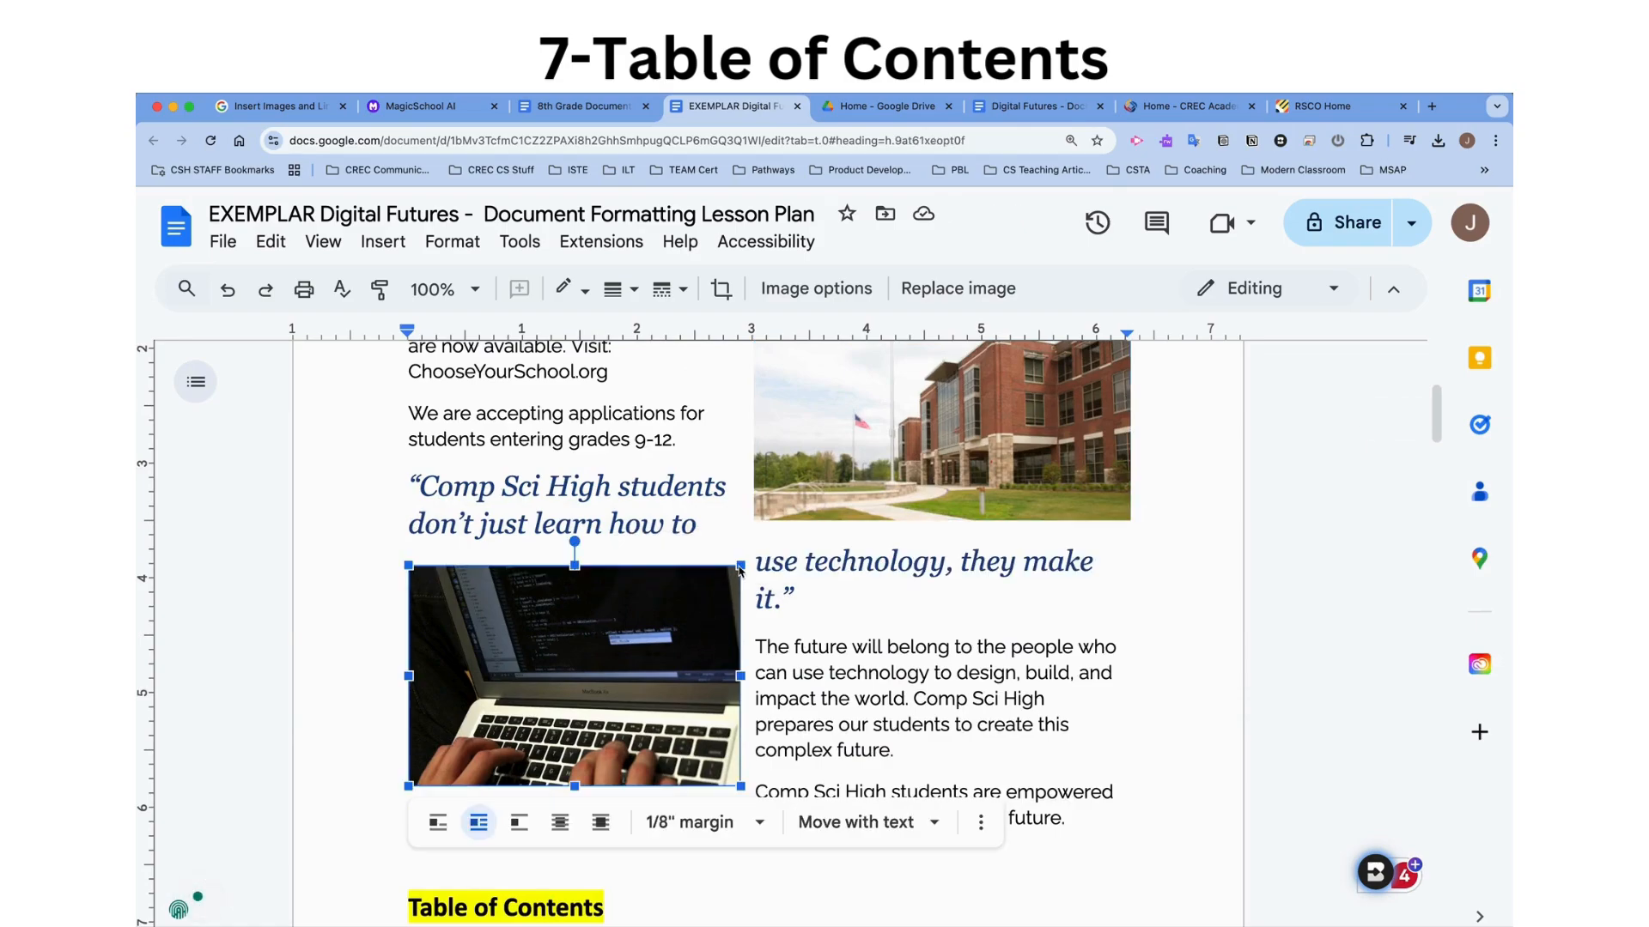
{"action": "left_click_drag", "start_coordinate": [740, 567], "coordinate": [681, 617]}
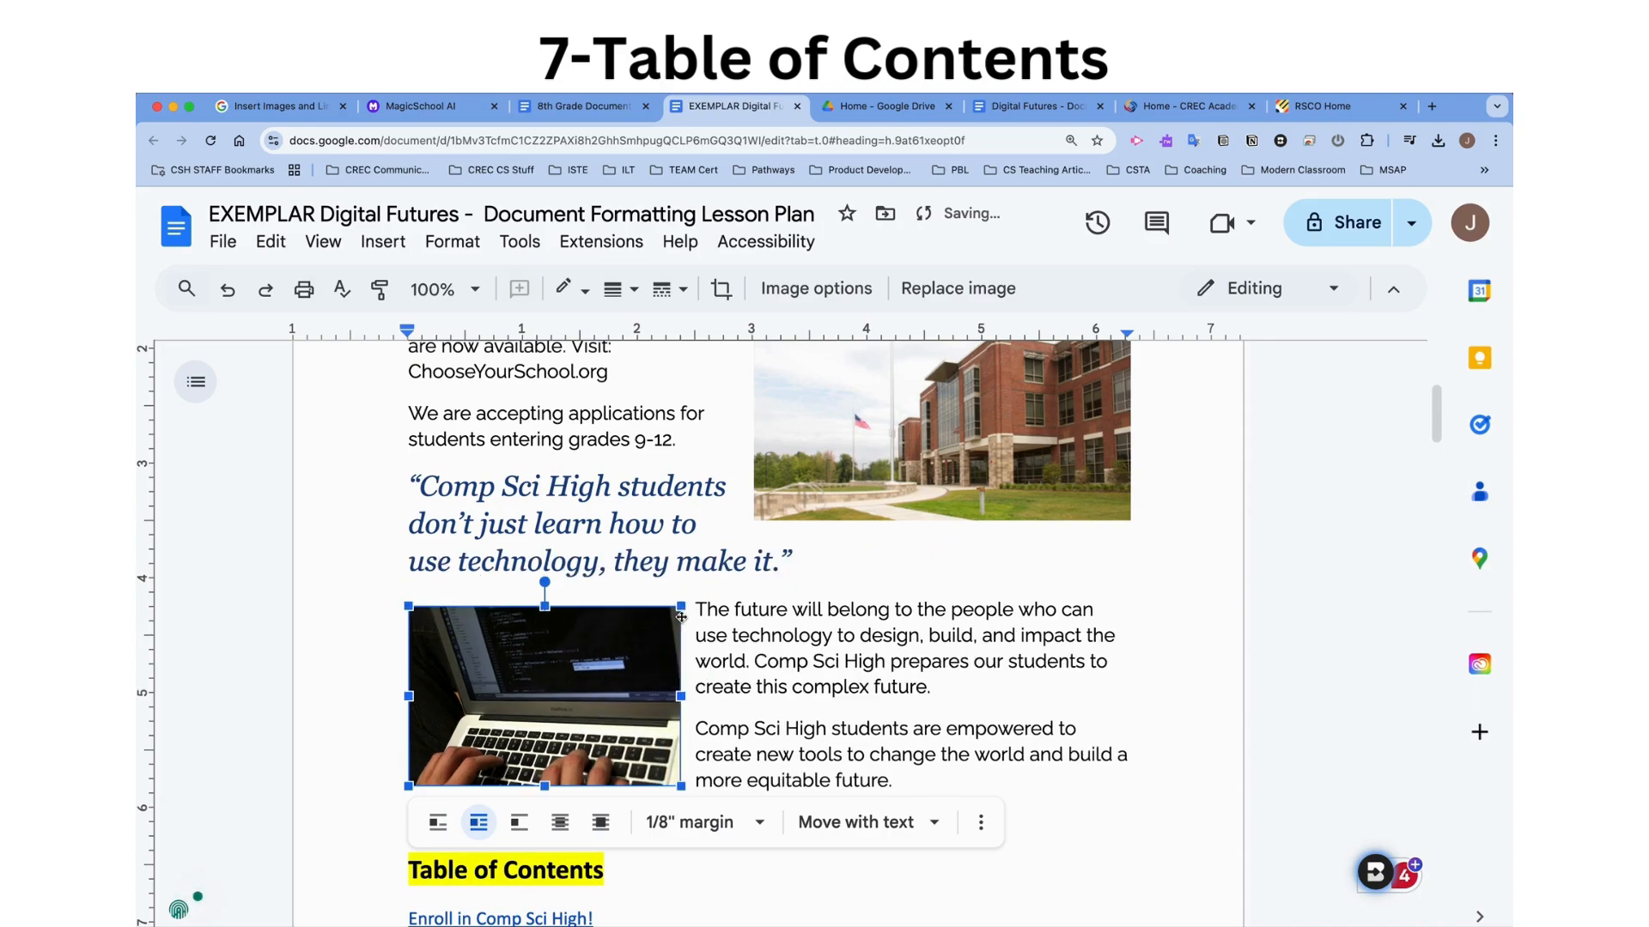
{"action": "scroll", "coordinate": [926, 600], "scroll_direction": "up", "scroll_amount": 5}
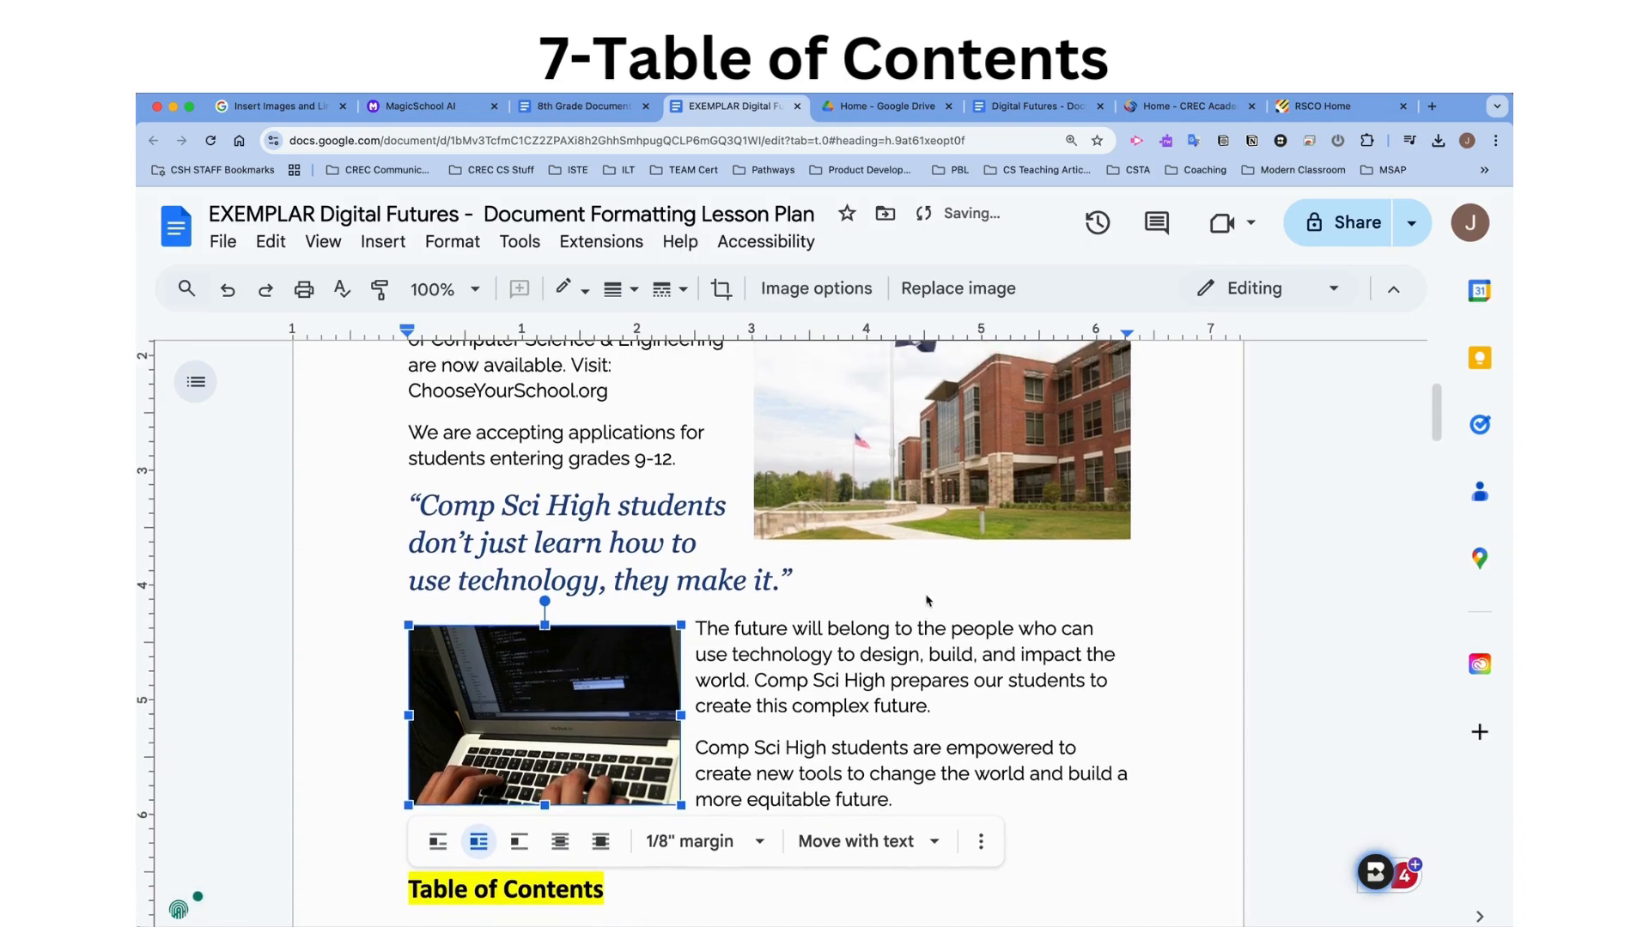
{"action": "scroll", "coordinate": [925, 595], "scroll_direction": "down", "scroll_amount": 10}
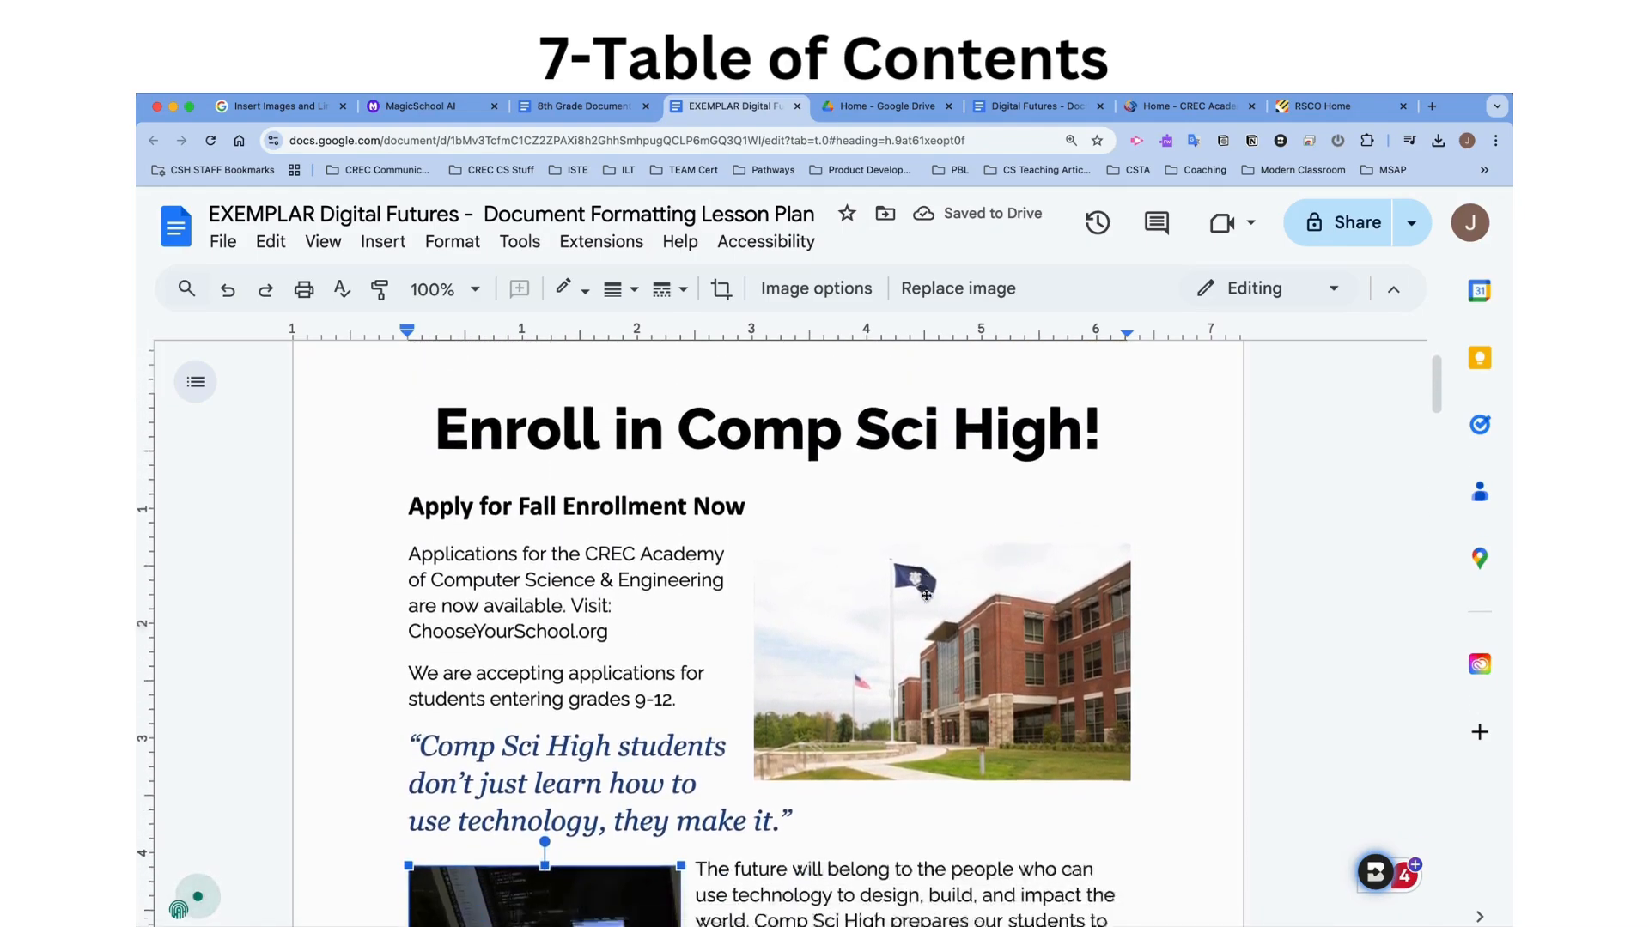
Delete the empty line above the horizontal line that follows the table of contents, and review the first page layout.
{"action": "scroll", "coordinate": [926, 595], "scroll_direction": "down", "scroll_amount": 5}
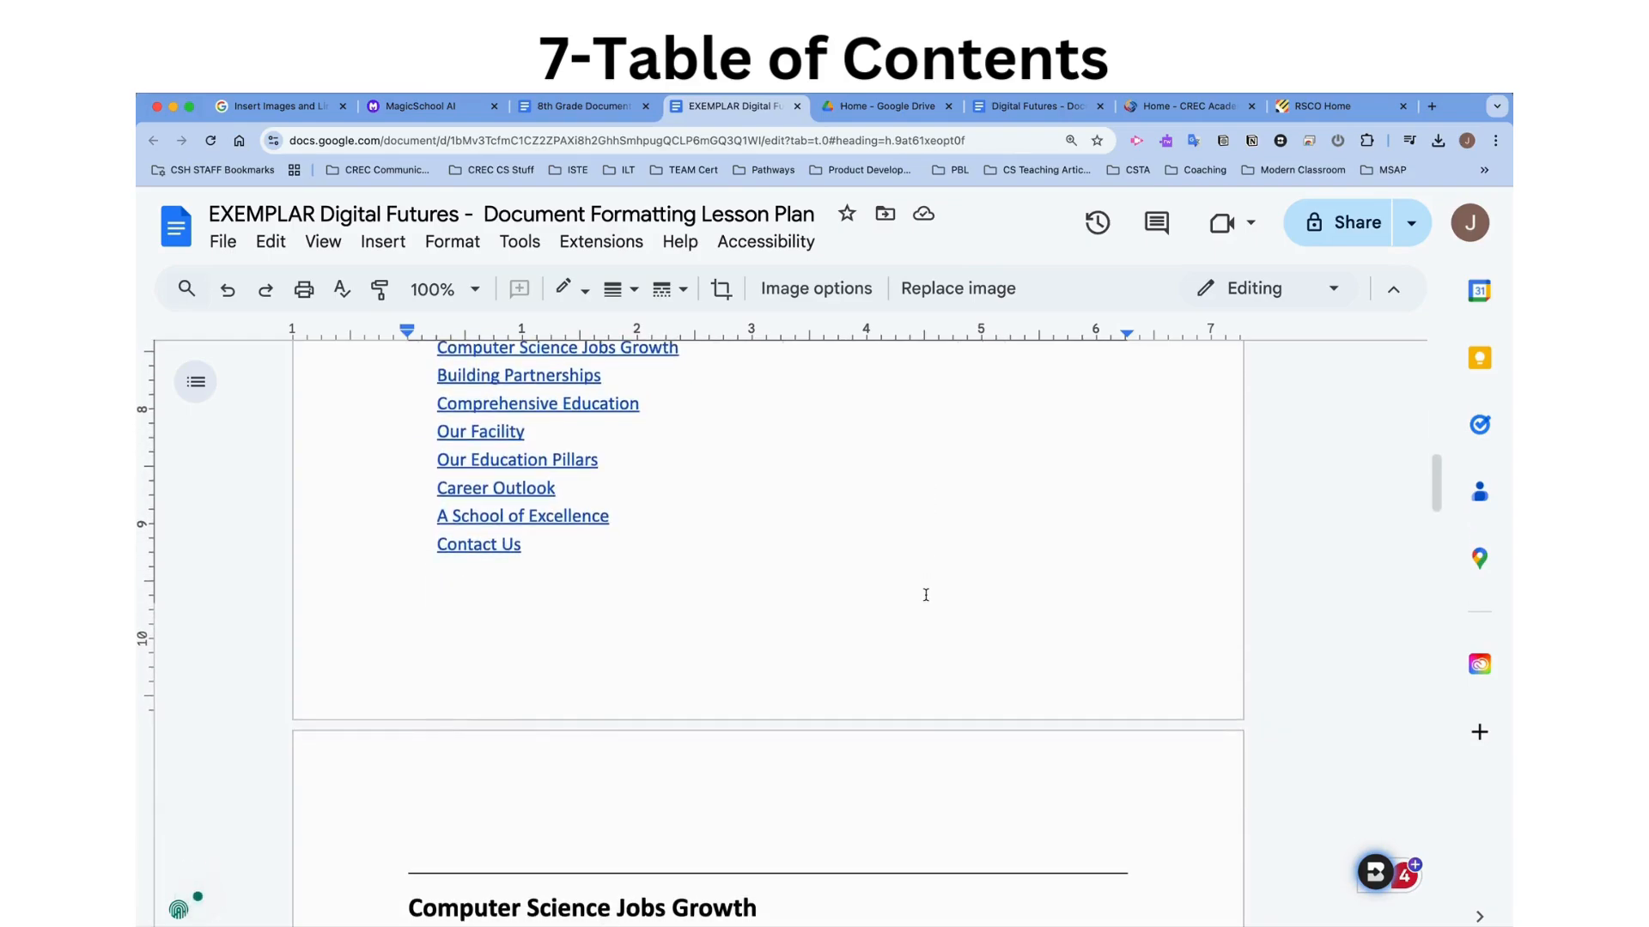
{"action": "left_click", "coordinate": [661, 536]}
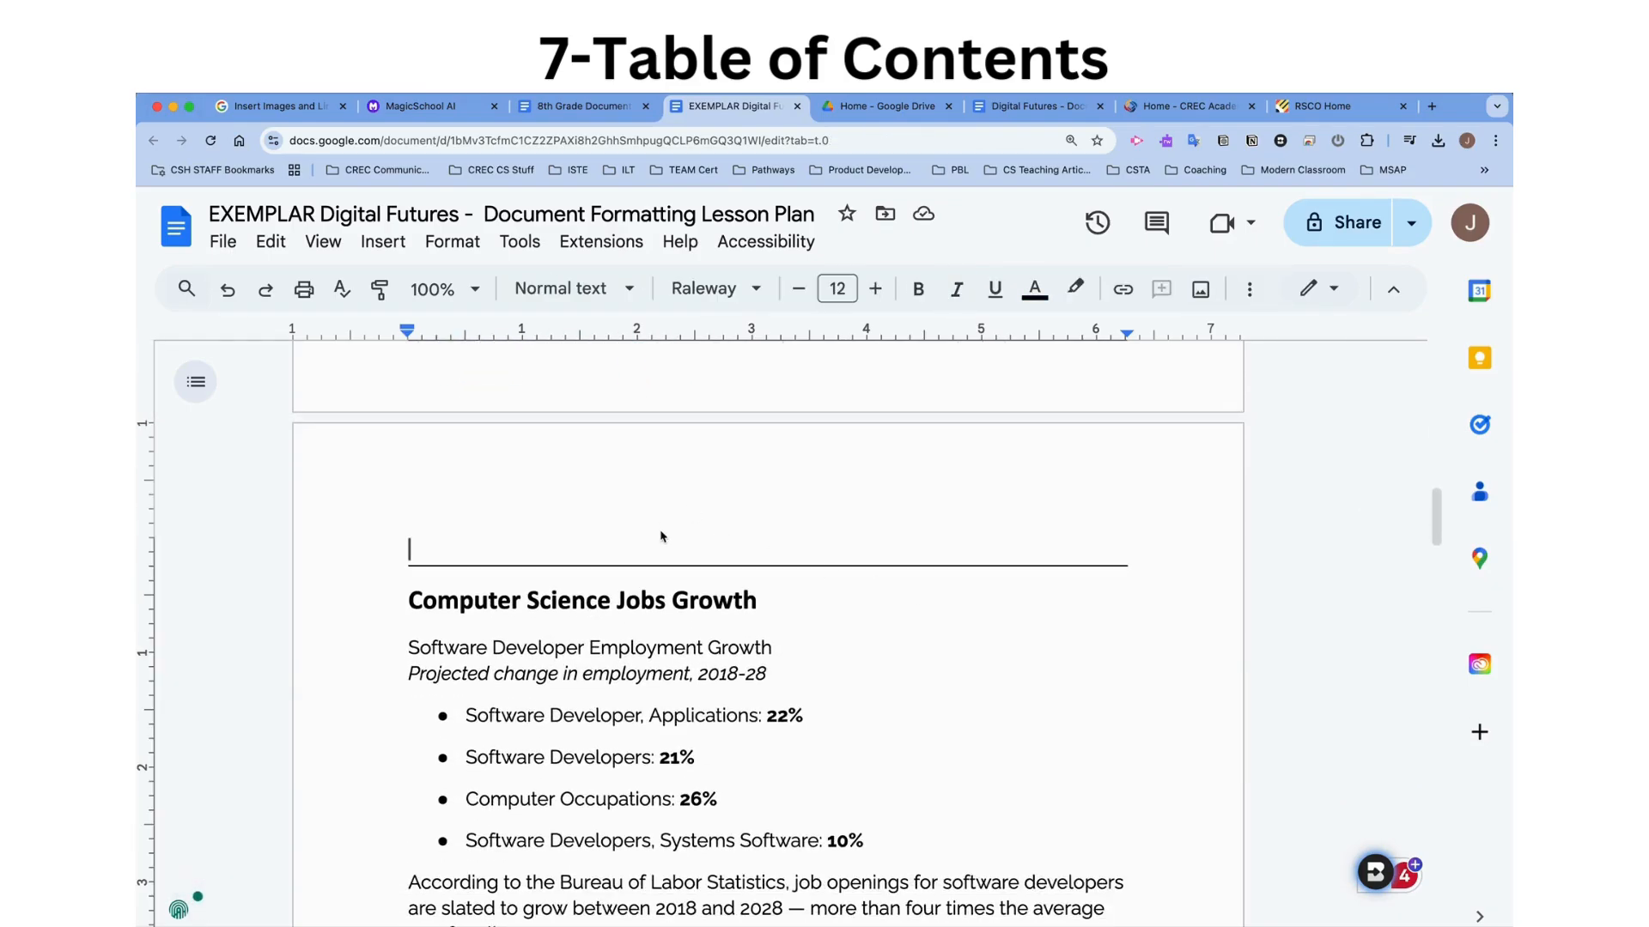
{"action": "key", "text": "BackSpace"}
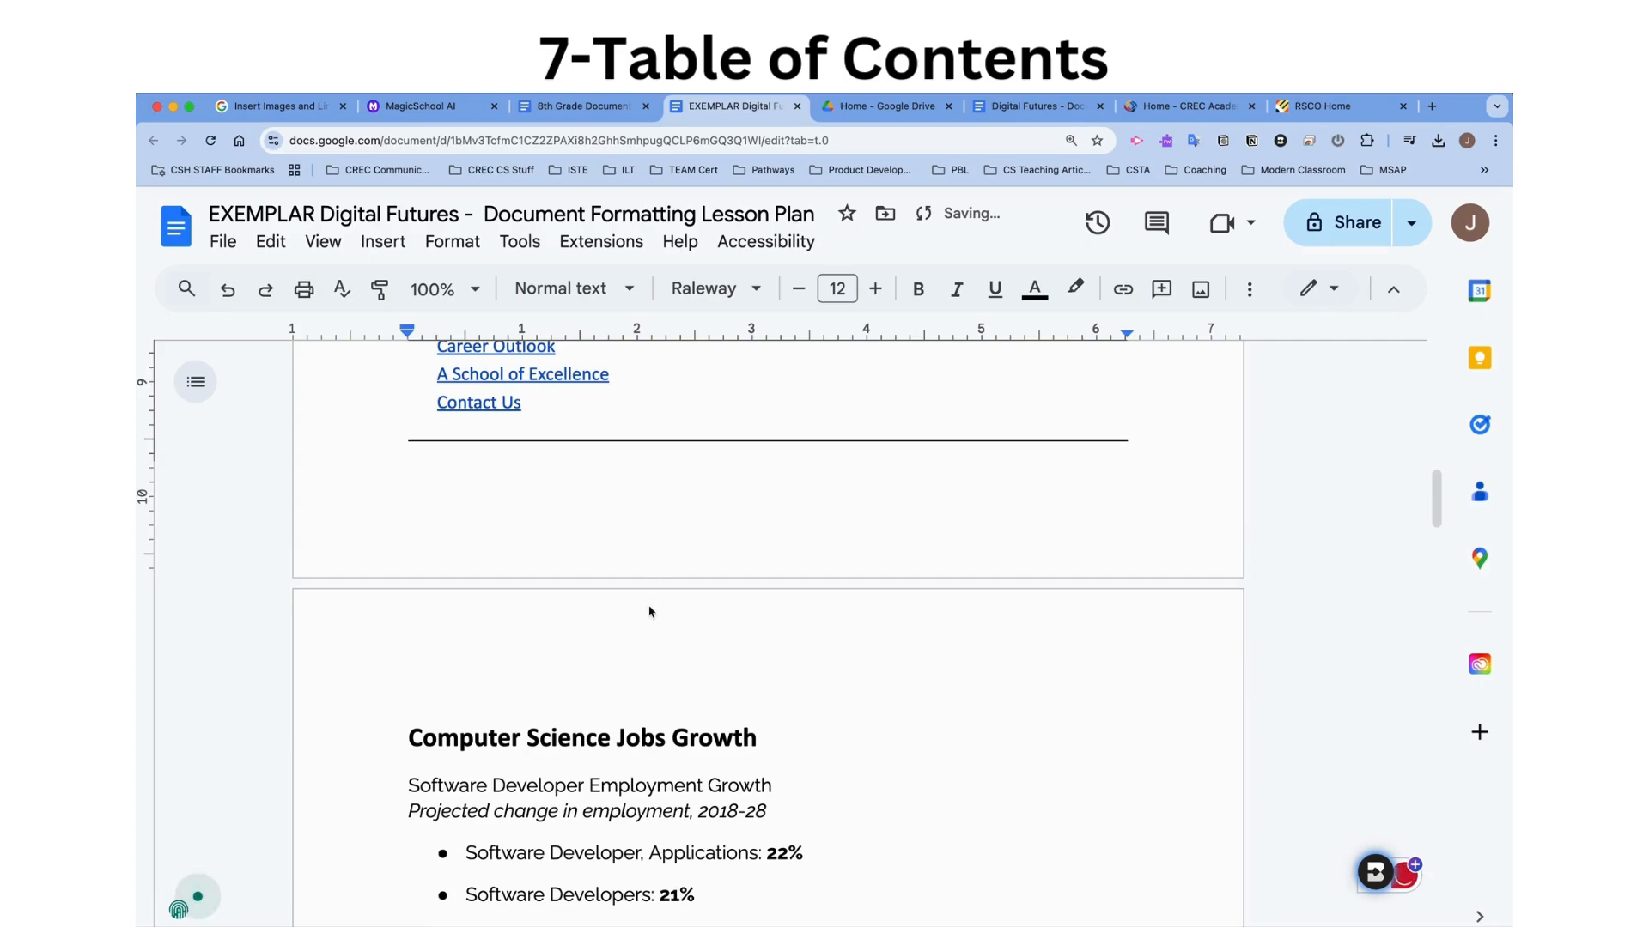
{"action": "scroll", "coordinate": [616, 709], "scroll_direction": "up", "scroll_amount": 9}
{"action": "scroll", "coordinate": [617, 710], "scroll_direction": "up", "scroll_amount": 3}
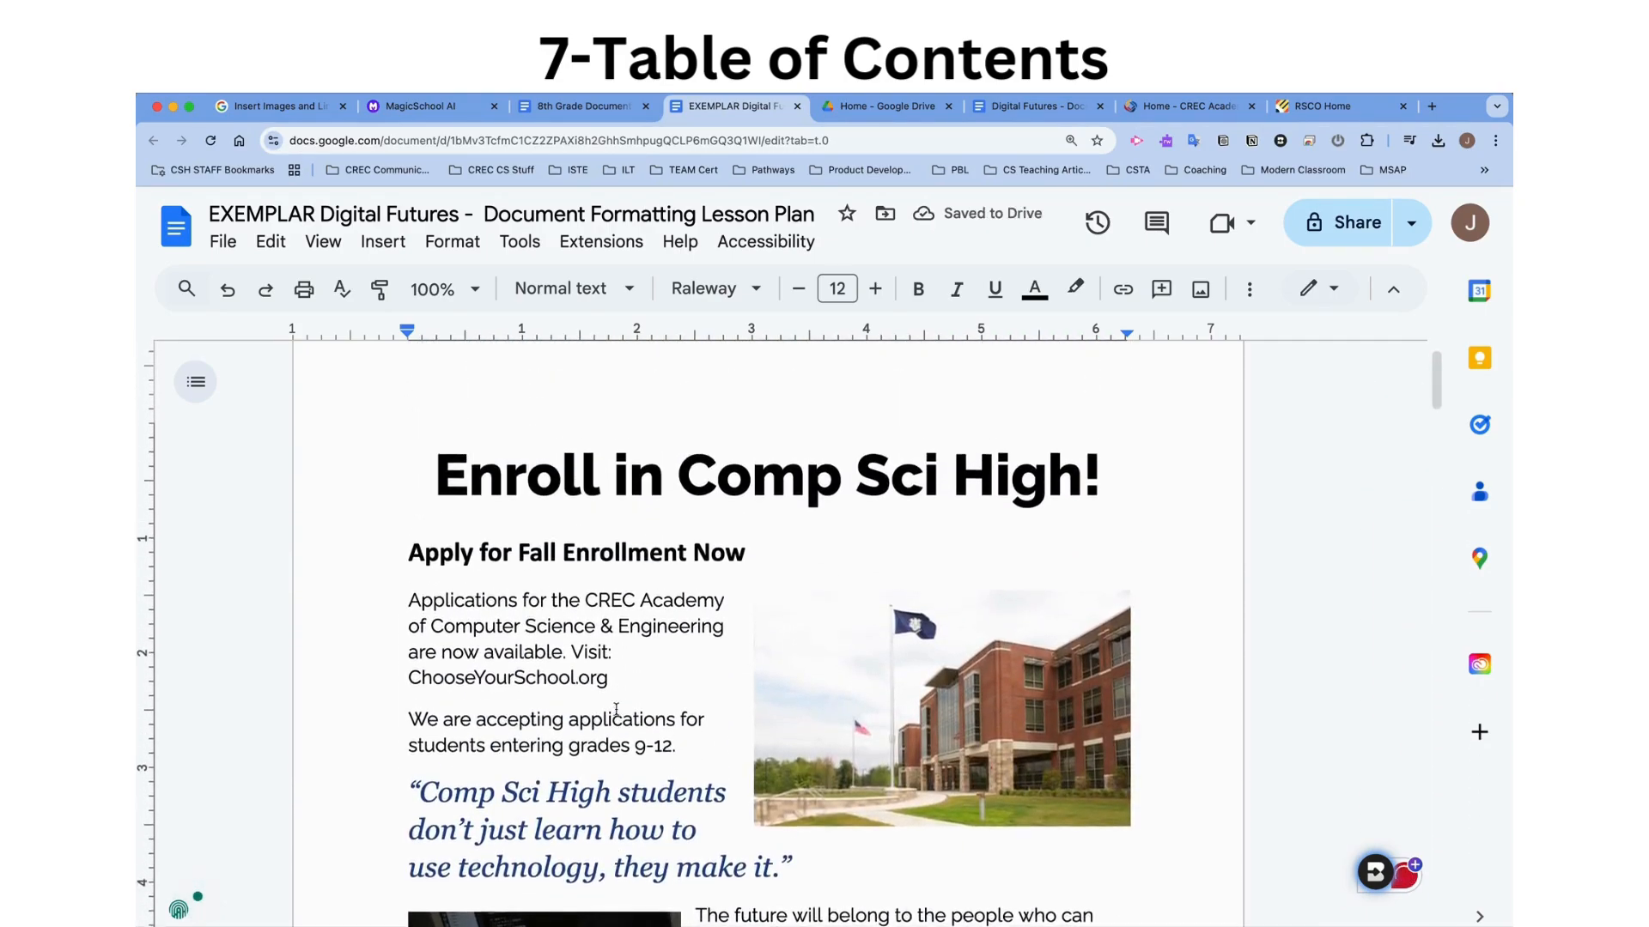
{"action": "scroll", "coordinate": [617, 710], "scroll_direction": "down", "scroll_amount": 6}
{"action": "scroll", "coordinate": [616, 709], "scroll_direction": "up", "scroll_amount": 3}
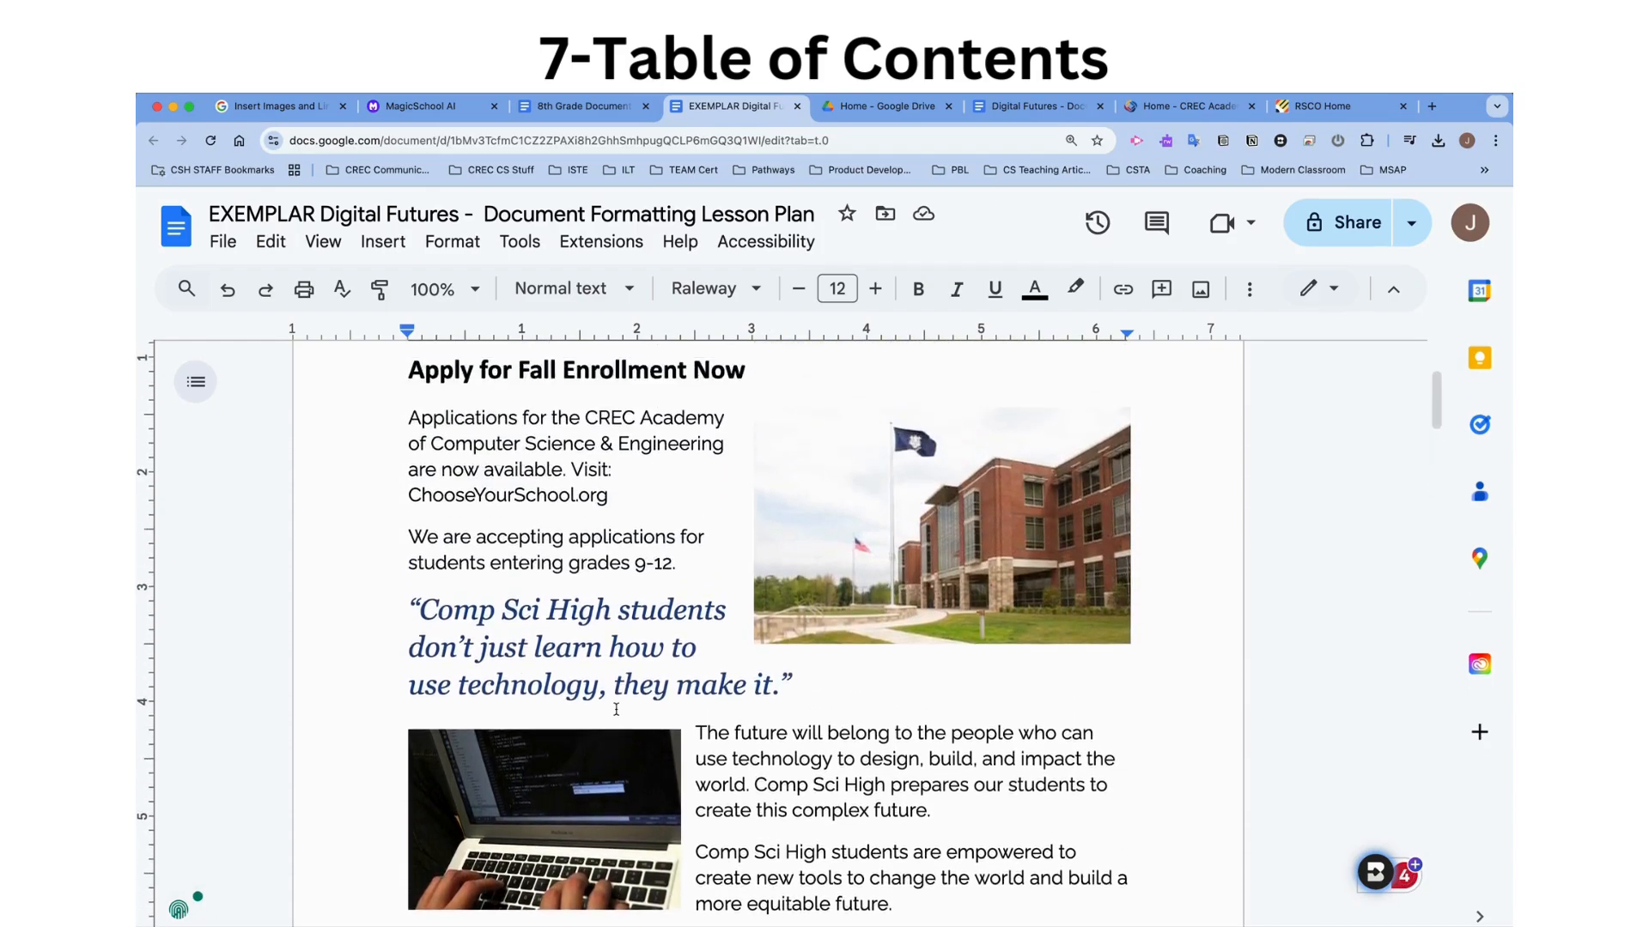
{"action": "scroll", "coordinate": [617, 709], "scroll_direction": "down", "scroll_amount": 6}
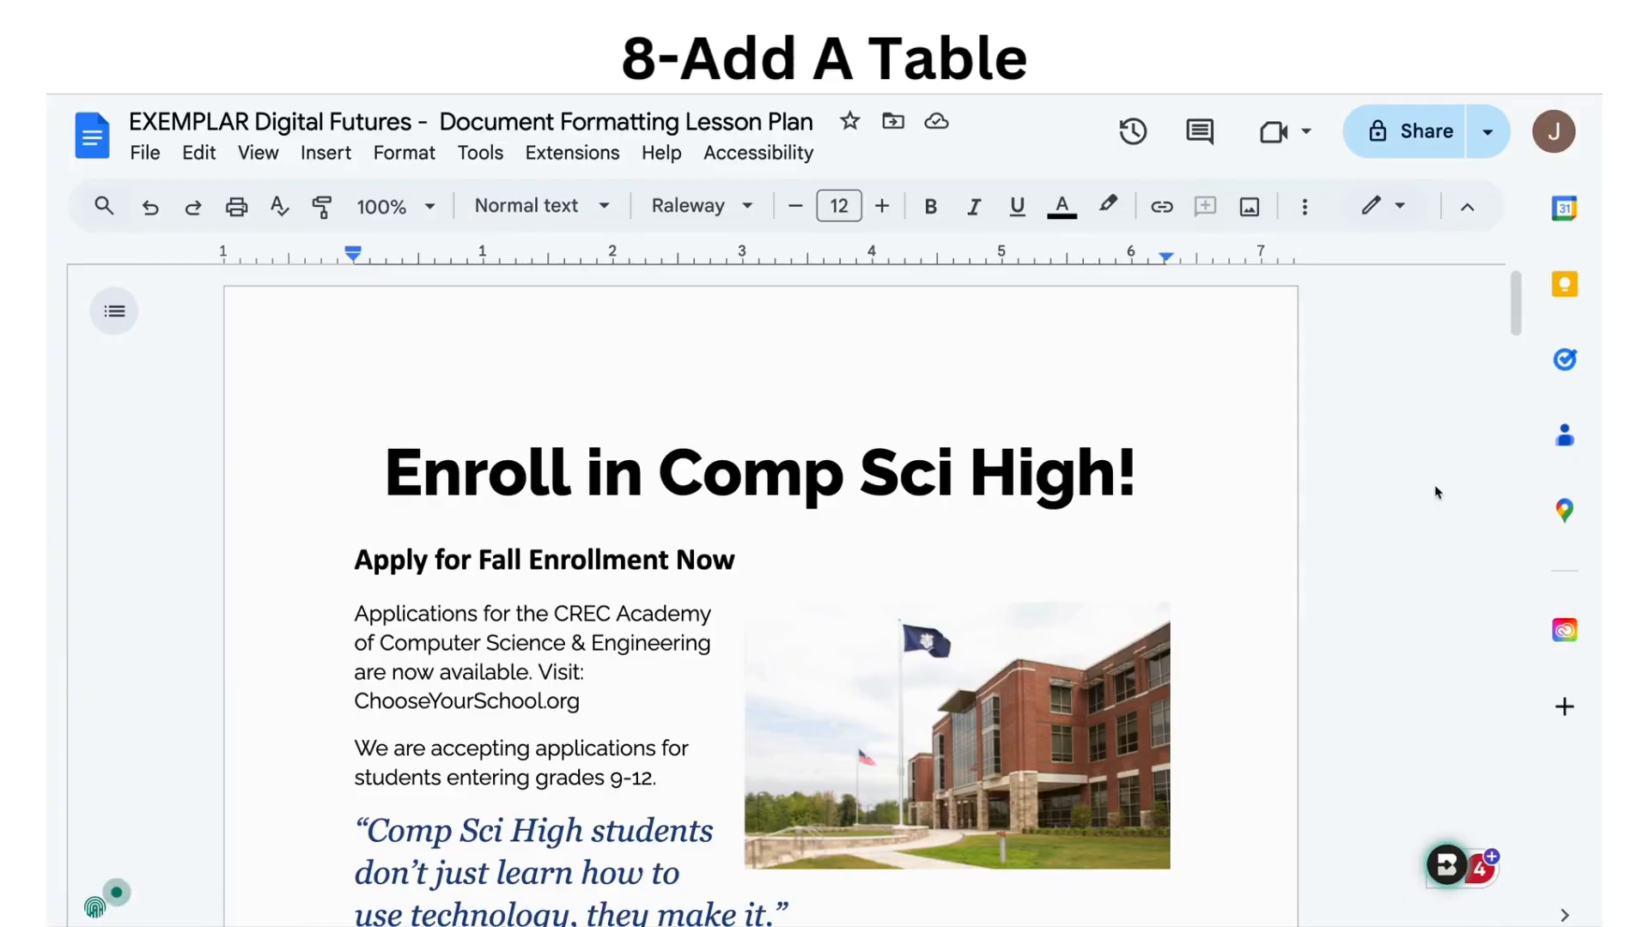
Place the insertion point on the empty line below the last paragraph of the Contact Us section.
{"action": "scroll", "coordinate": [1436, 491], "scroll_direction": "down", "scroll_amount": 10}
{"action": "scroll", "coordinate": [1436, 491], "scroll_direction": "down", "scroll_amount": 20}
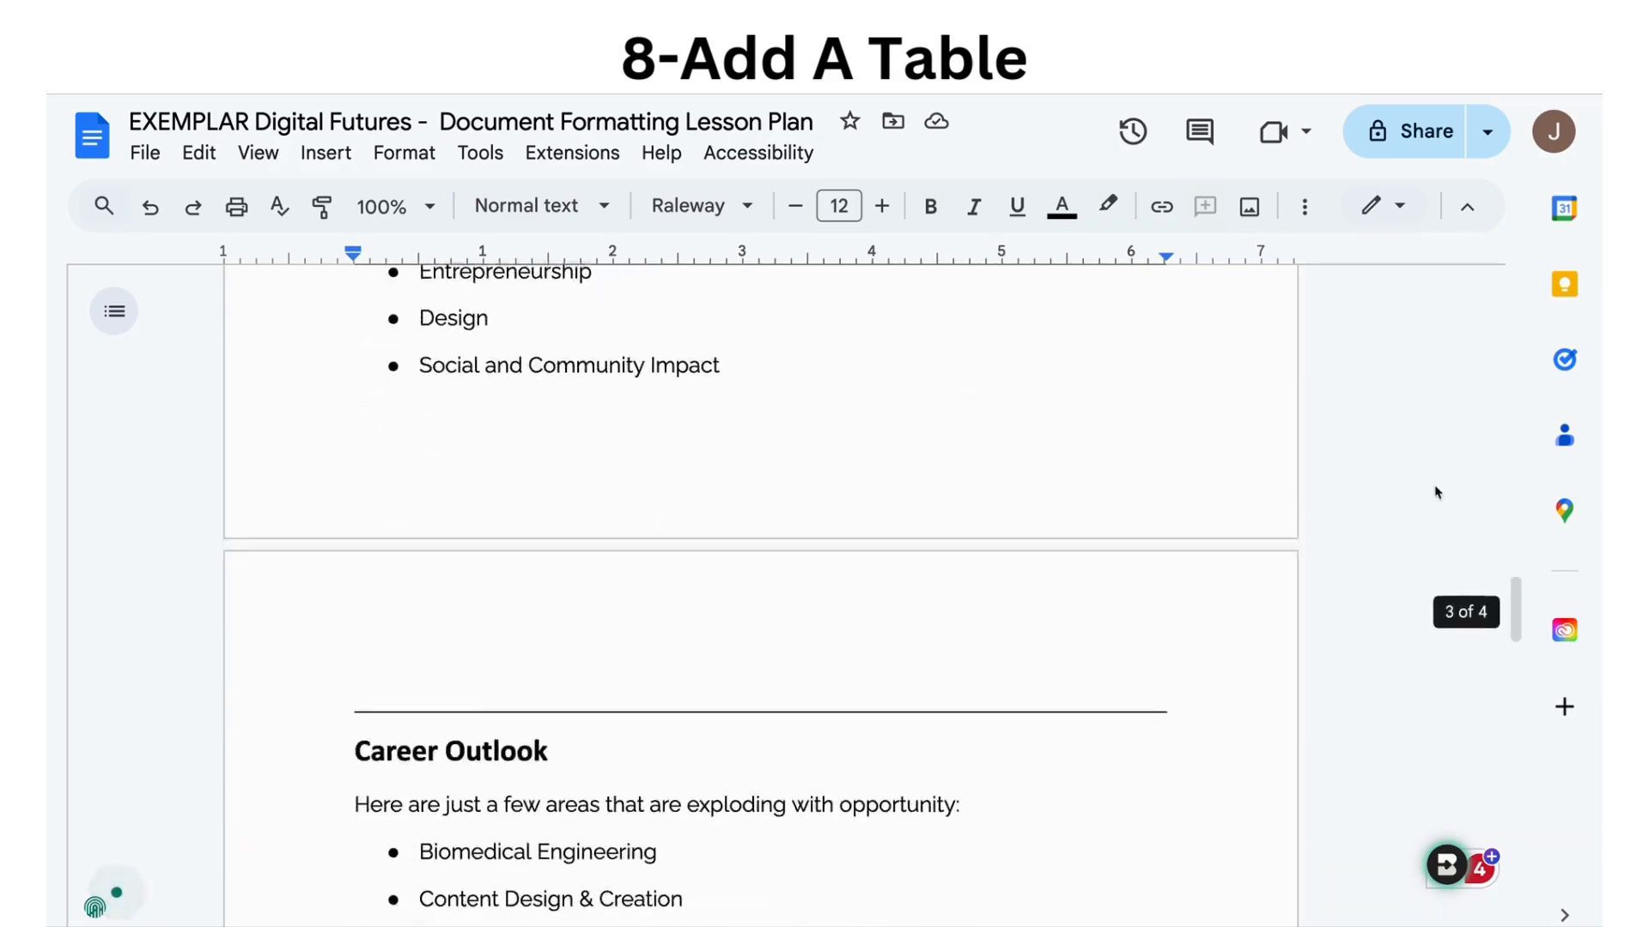
{"action": "scroll", "coordinate": [1382, 490], "scroll_direction": "down", "scroll_amount": 3}
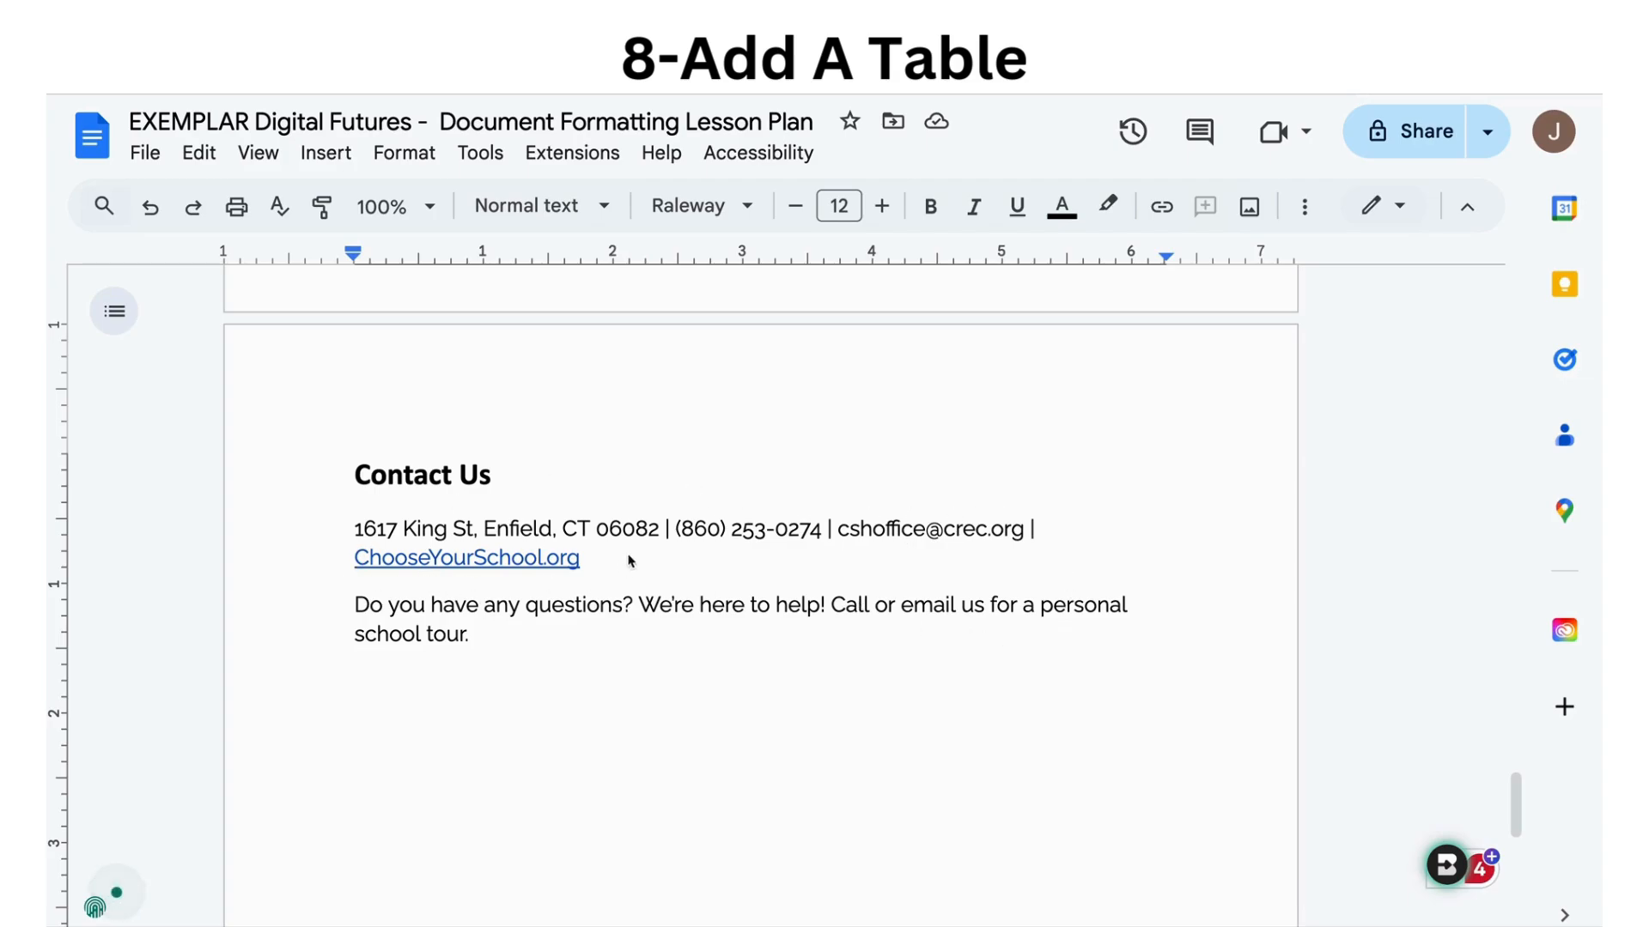
{"action": "left_click", "coordinate": [533, 671]}
{"action": "left_click", "coordinate": [326, 153]}
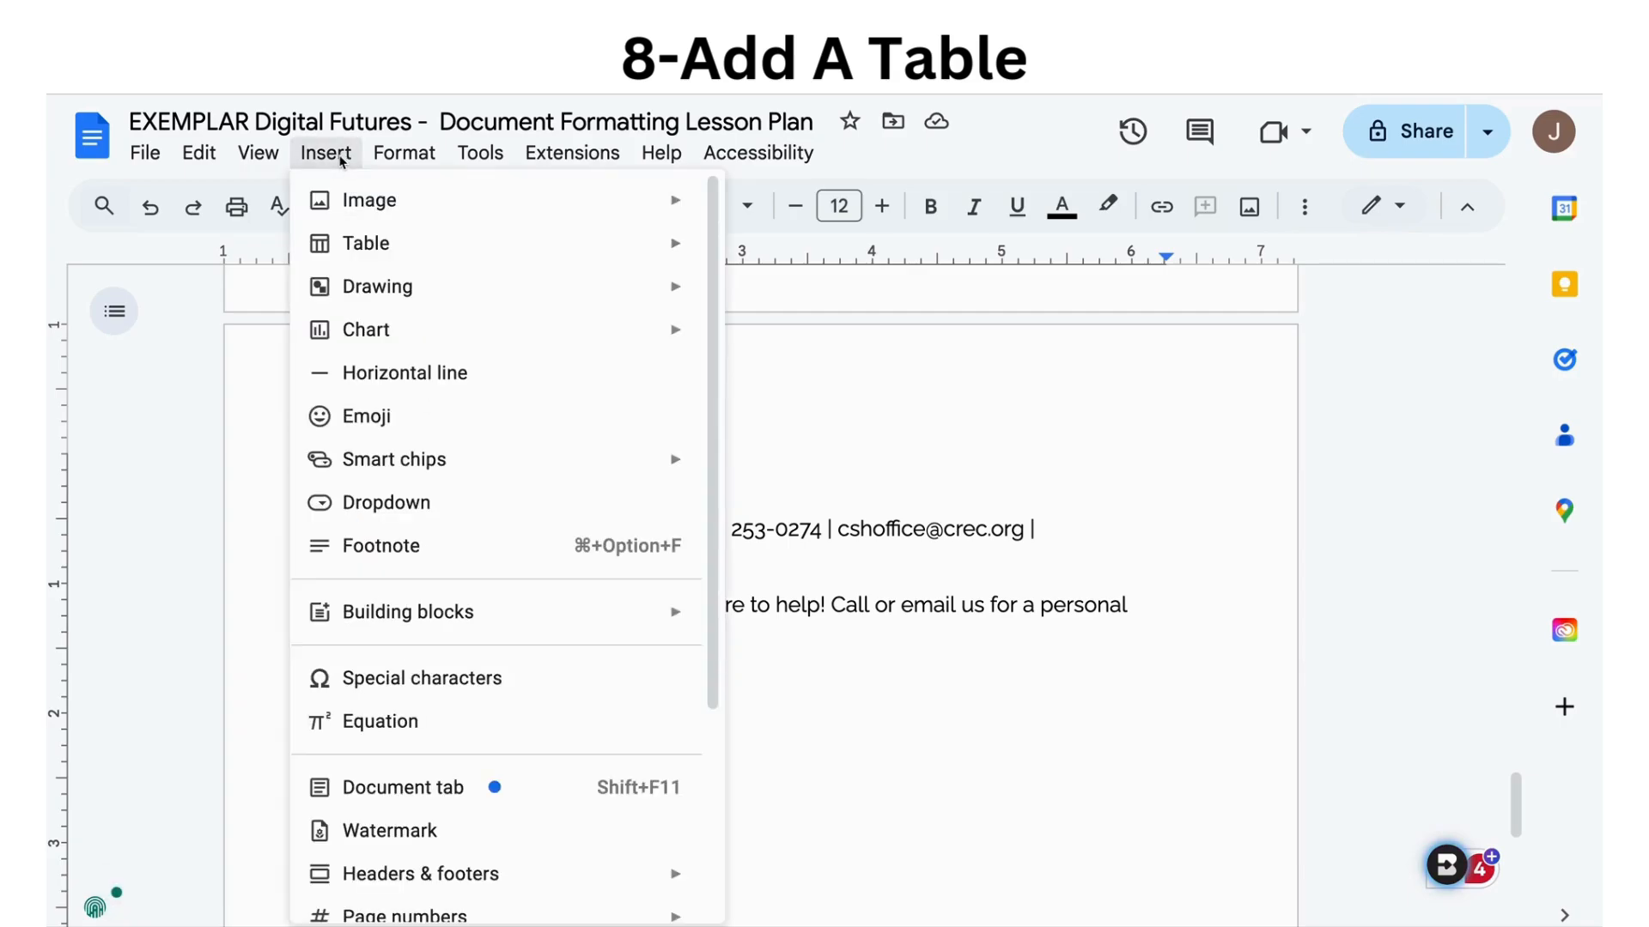
{"action": "mouse_move", "coordinate": [365, 243]}
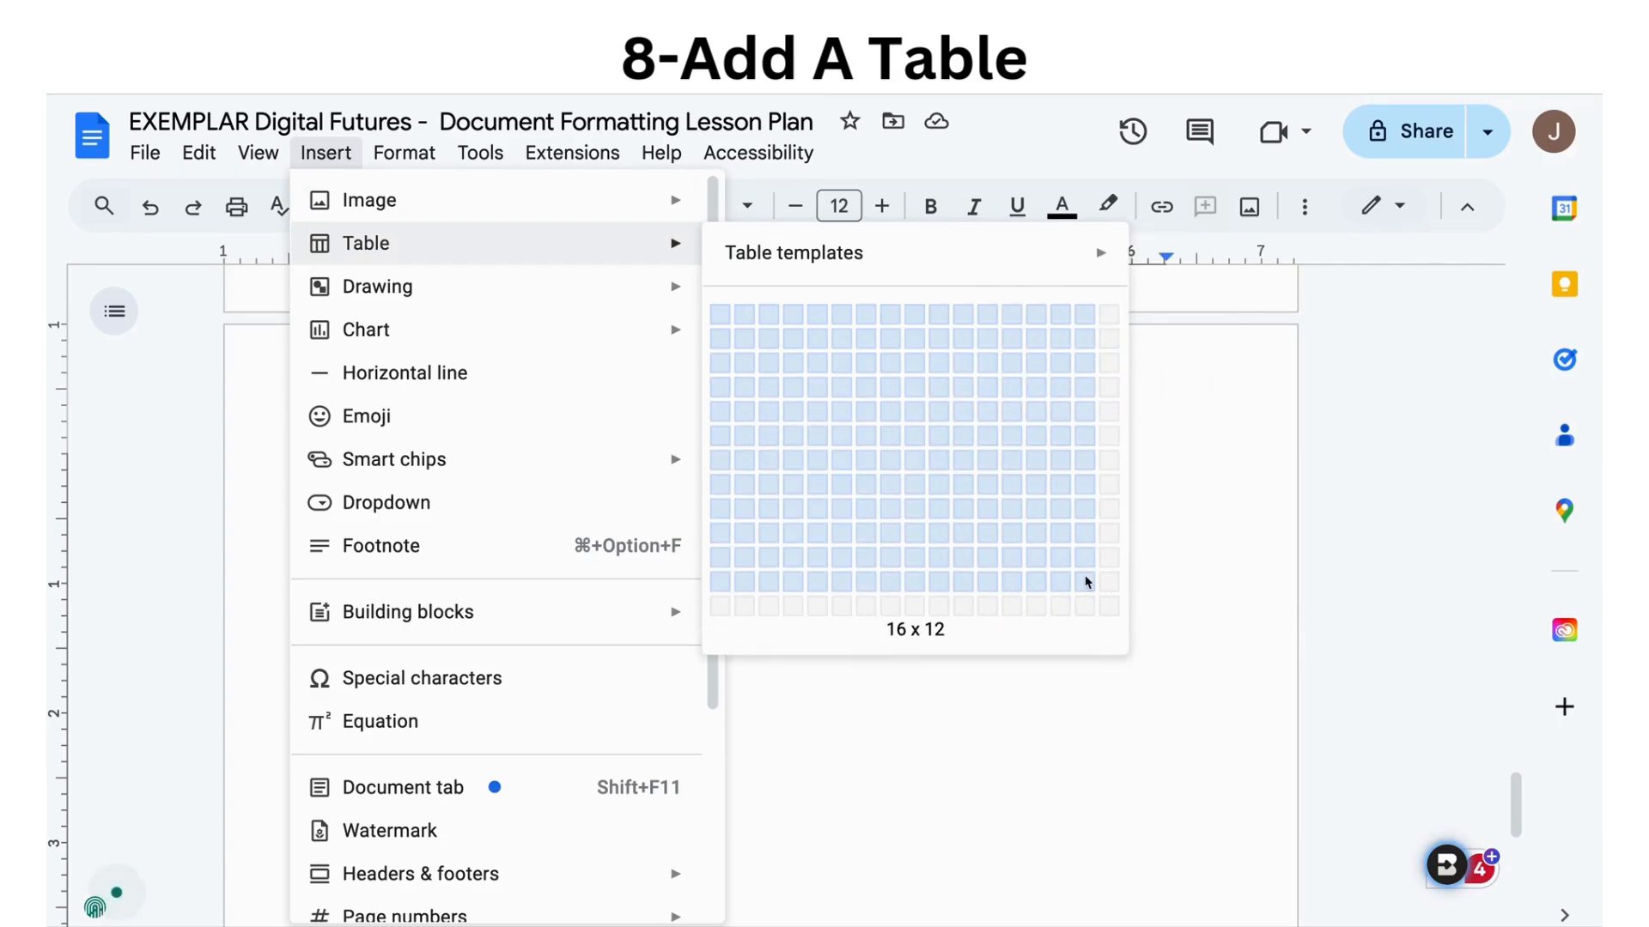
{"action": "left_click", "coordinate": [1311, 509]}
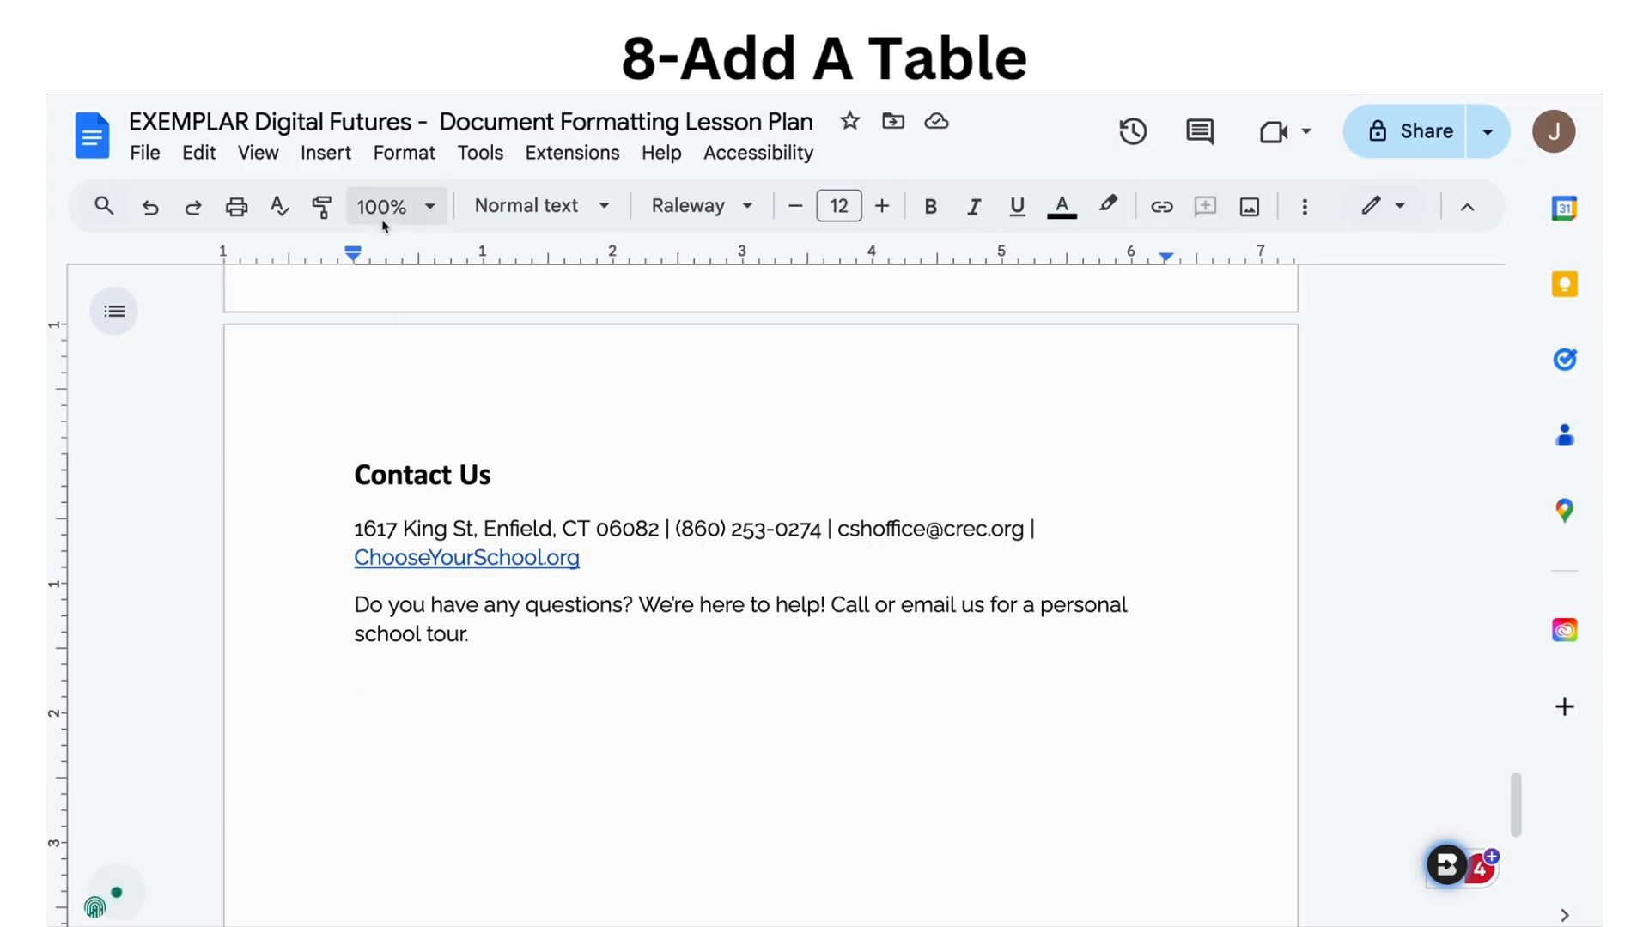
Insert a table with two columns and four rows below the Contact Us text.
{"action": "left_click", "coordinate": [329, 154]}
{"action": "mouse_move", "coordinate": [364, 246]}
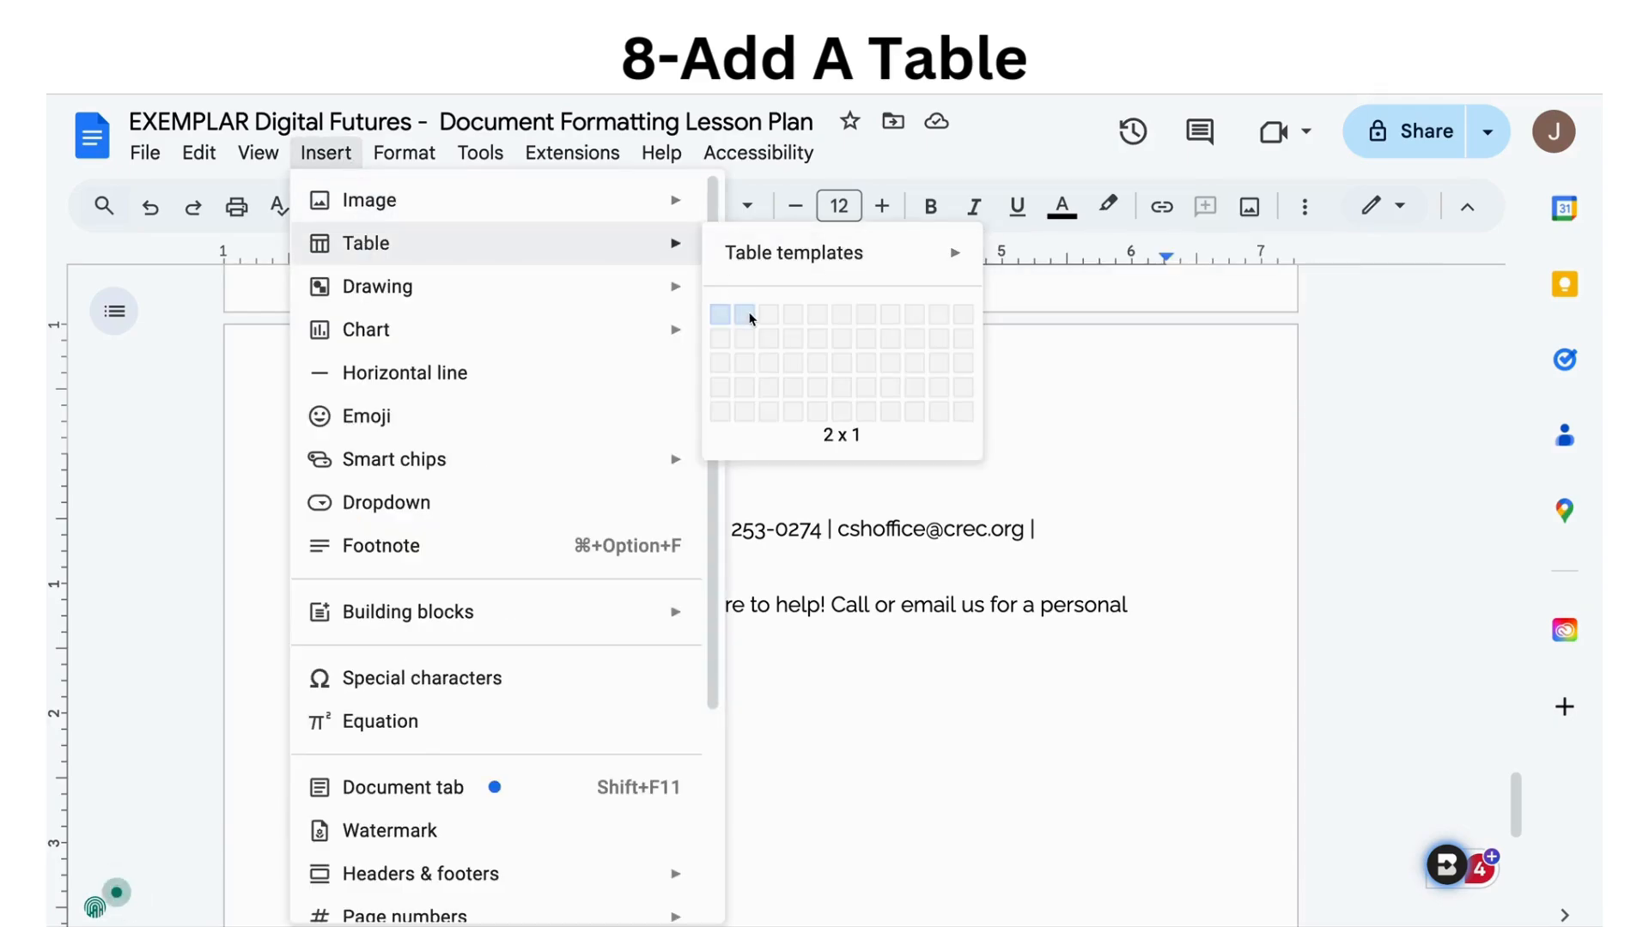
{"action": "left_click", "coordinate": [754, 389]}
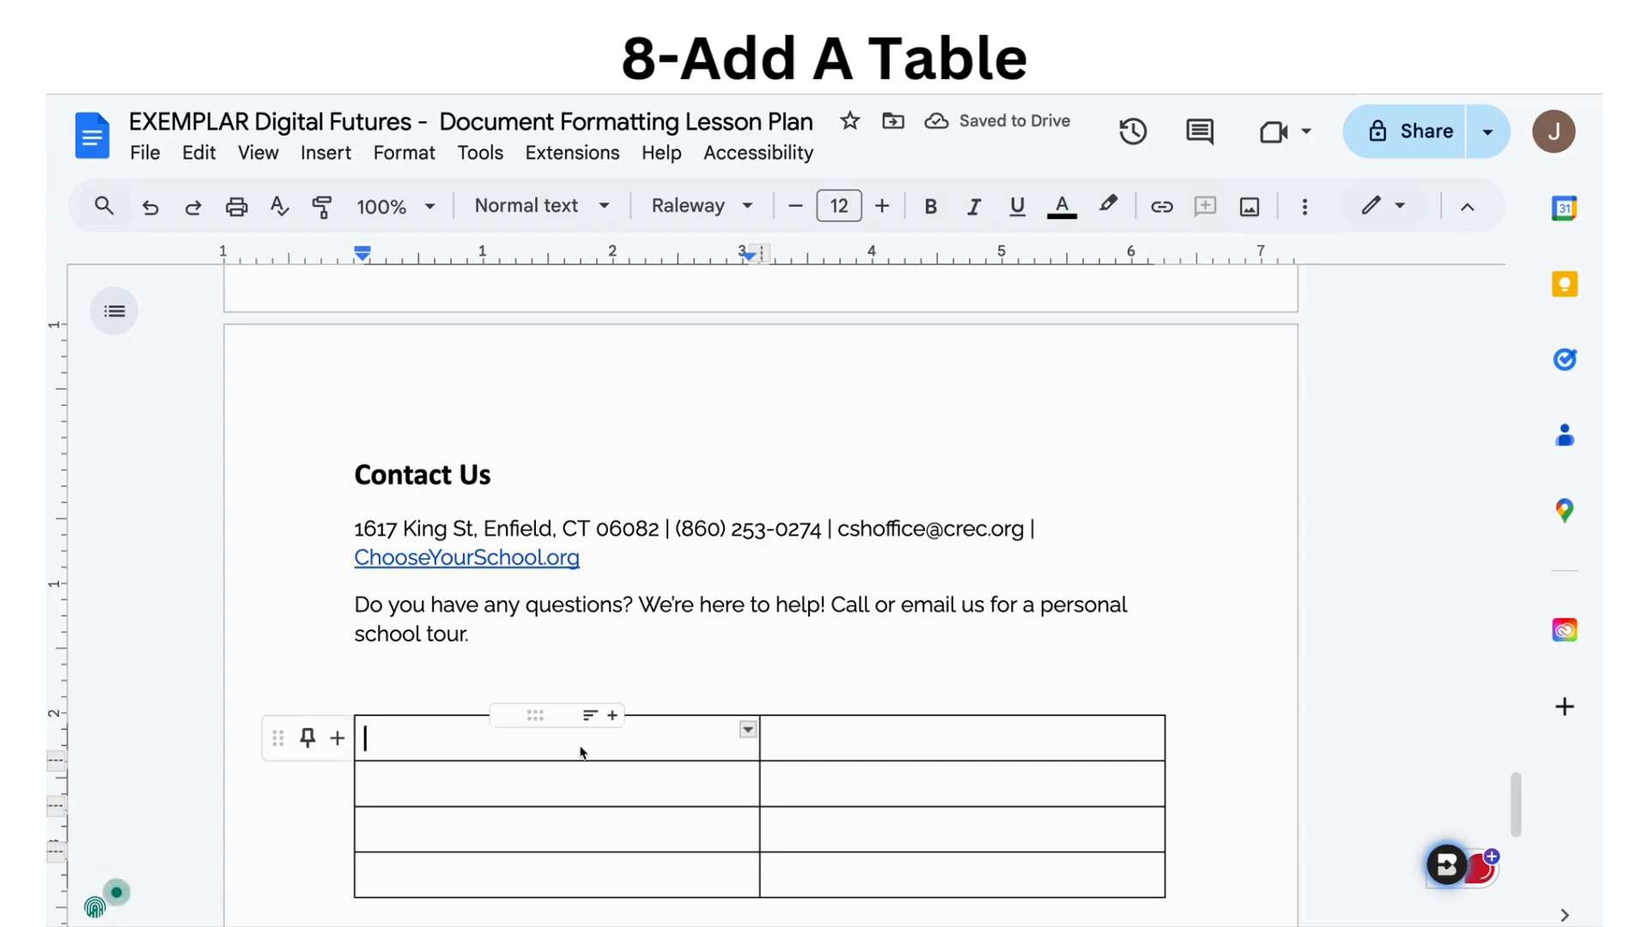
Move the school's address and phone number from the Contact Us line into the first two rows of the table's second column.
{"action": "scroll", "coordinate": [577, 744], "scroll_direction": "down", "scroll_amount": 2}
{"action": "scroll", "coordinate": [573, 772], "scroll_direction": "up", "scroll_amount": 1}
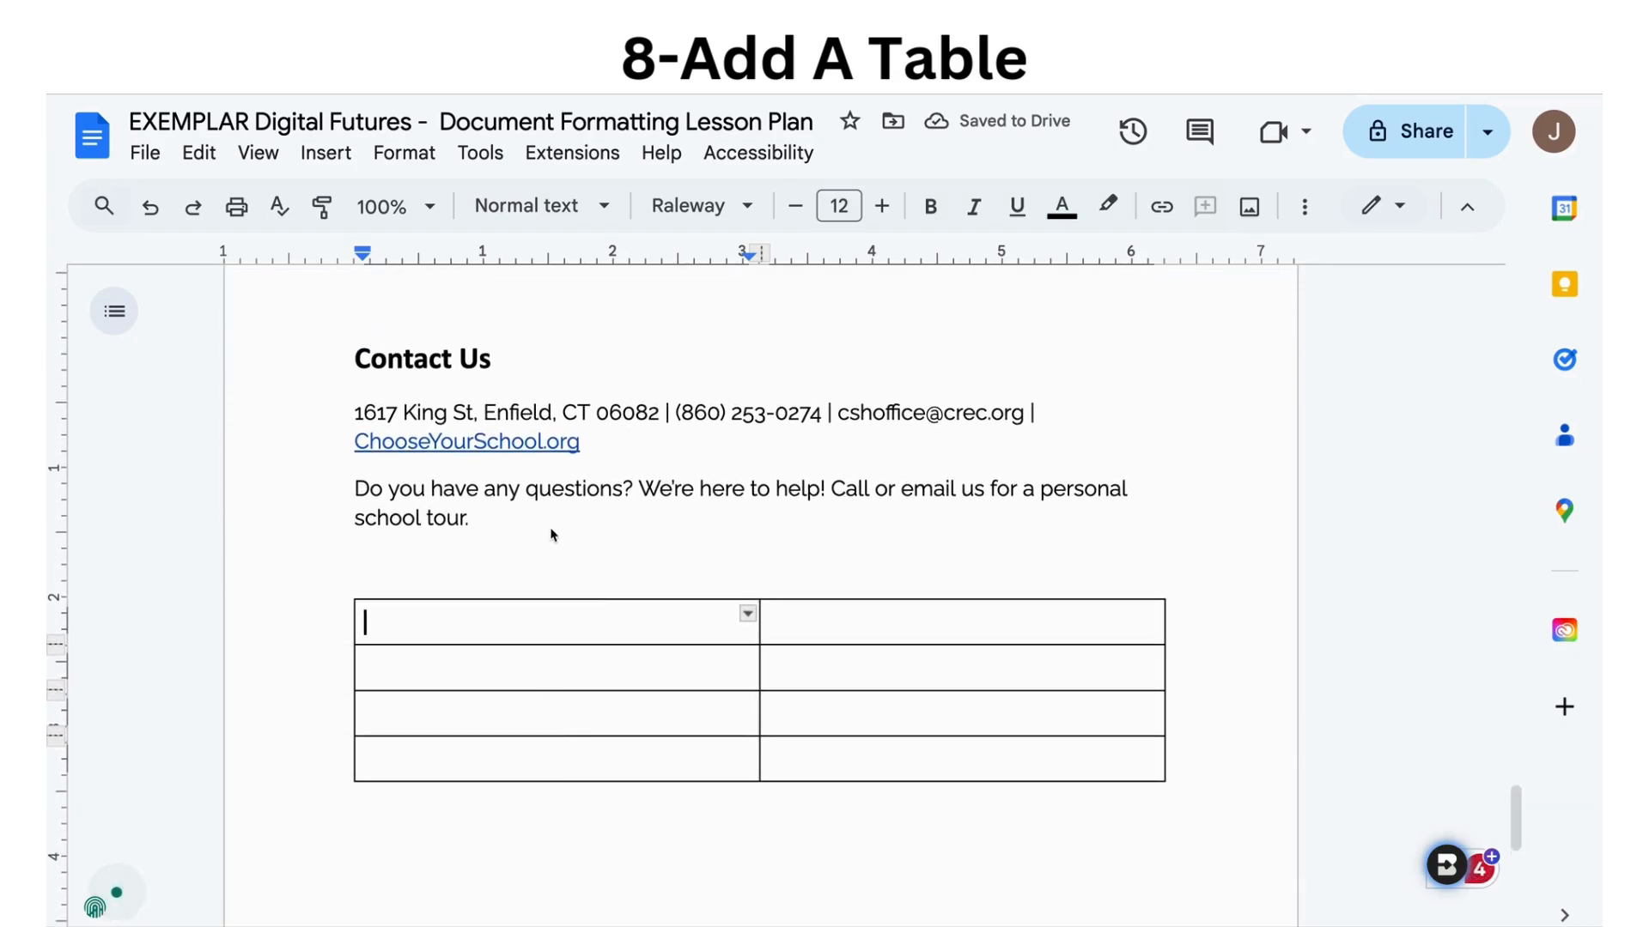
{"action": "left_click", "coordinate": [658, 414]}
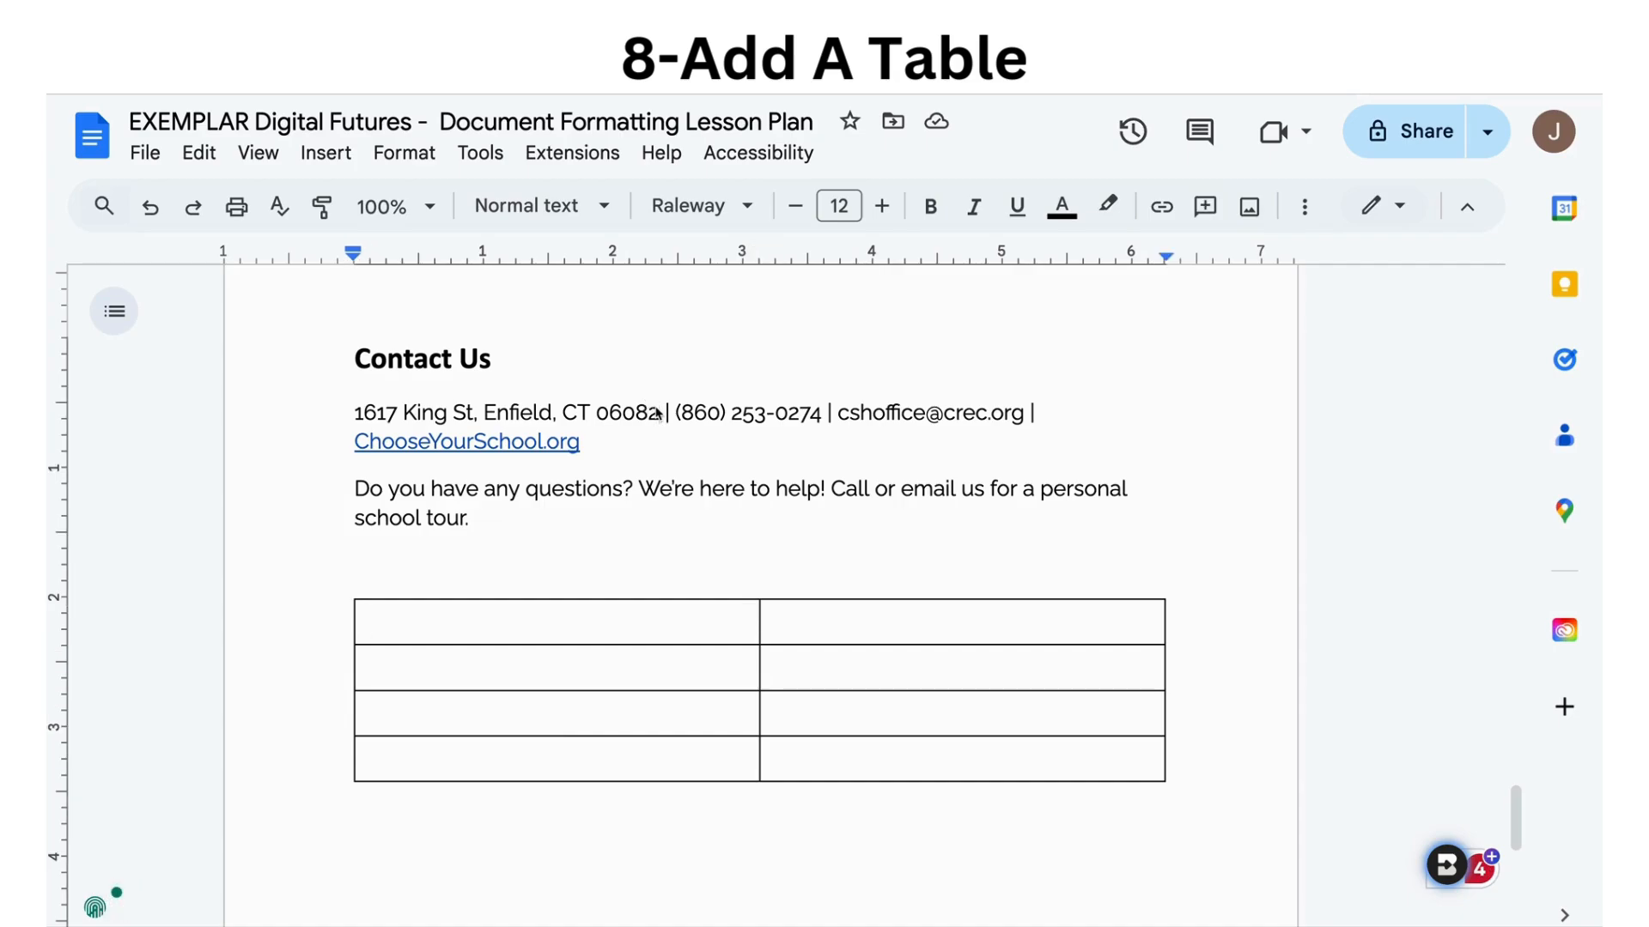
{"action": "left_click_drag", "start_coordinate": [659, 416], "coordinate": [872, 632]}
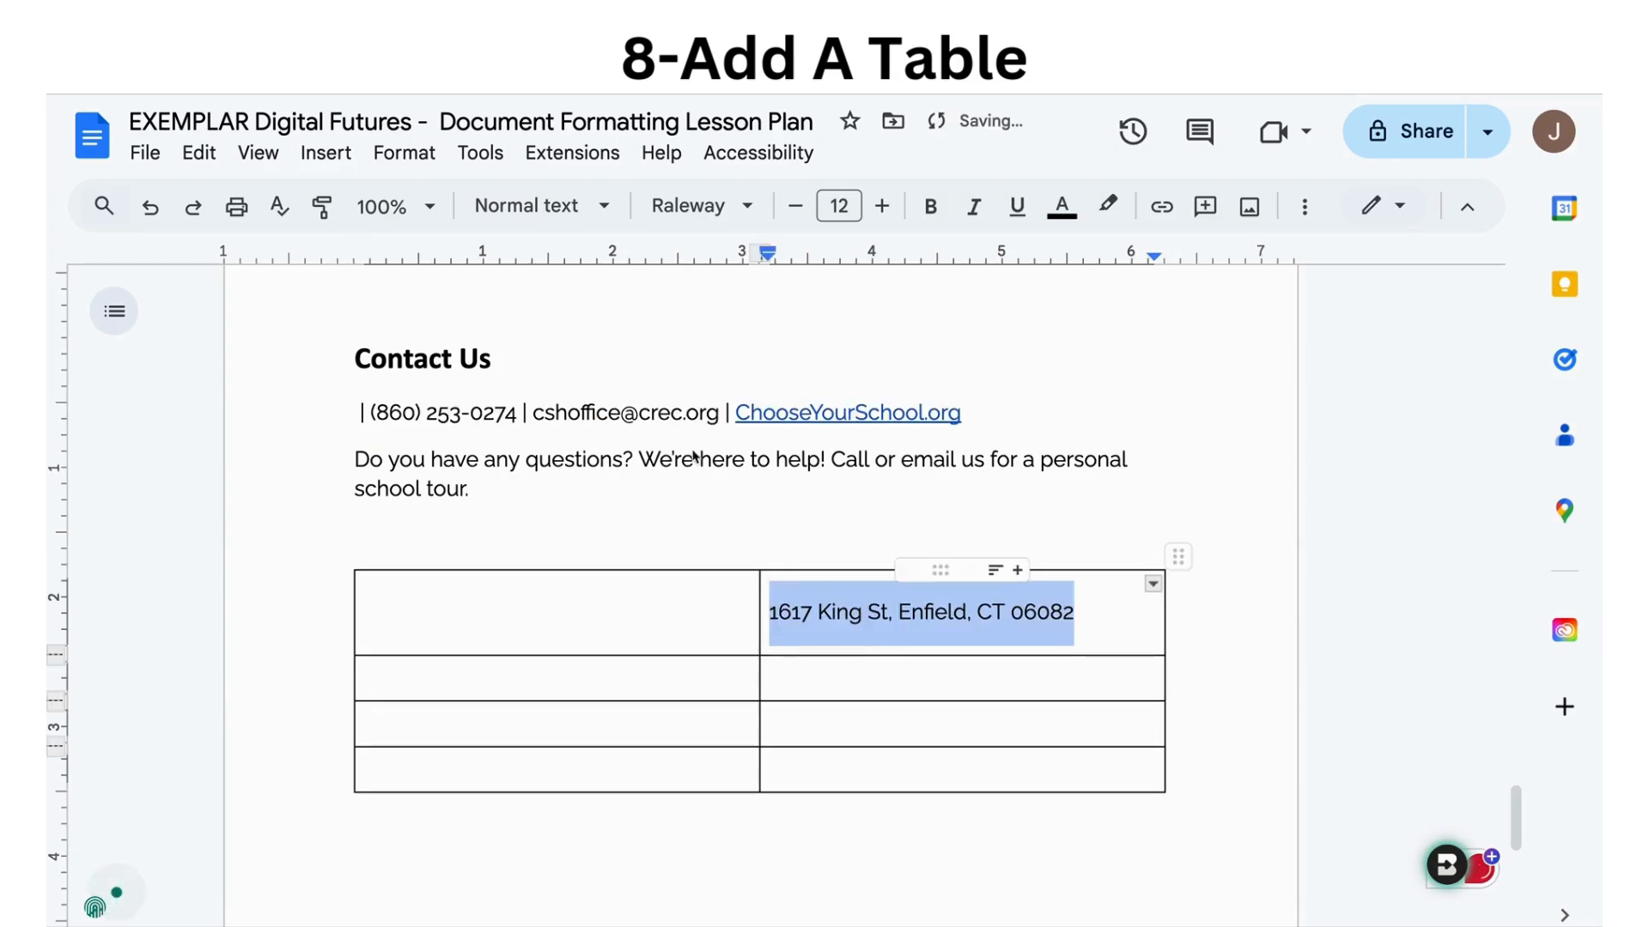
{"action": "left_click_drag", "start_coordinate": [520, 418], "coordinate": [872, 673]}
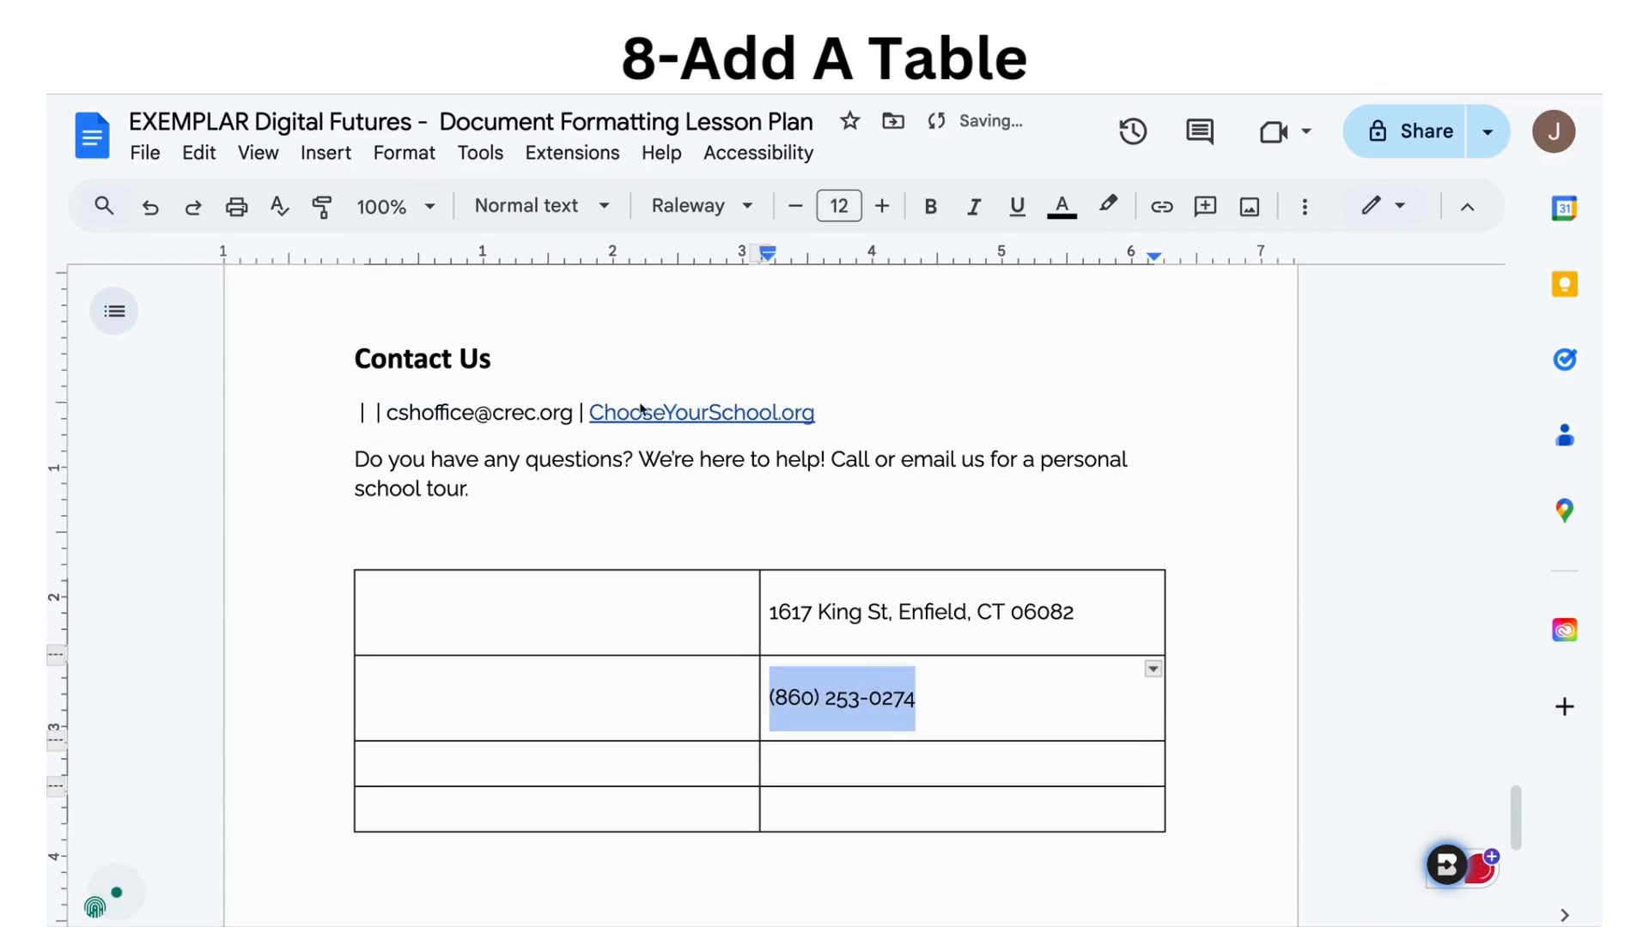
{"action": "left_click_drag", "start_coordinate": [574, 419], "coordinate": [866, 784]}
{"action": "left_click", "coordinate": [867, 787]}
{"action": "key", "text": "ctrl+z"}
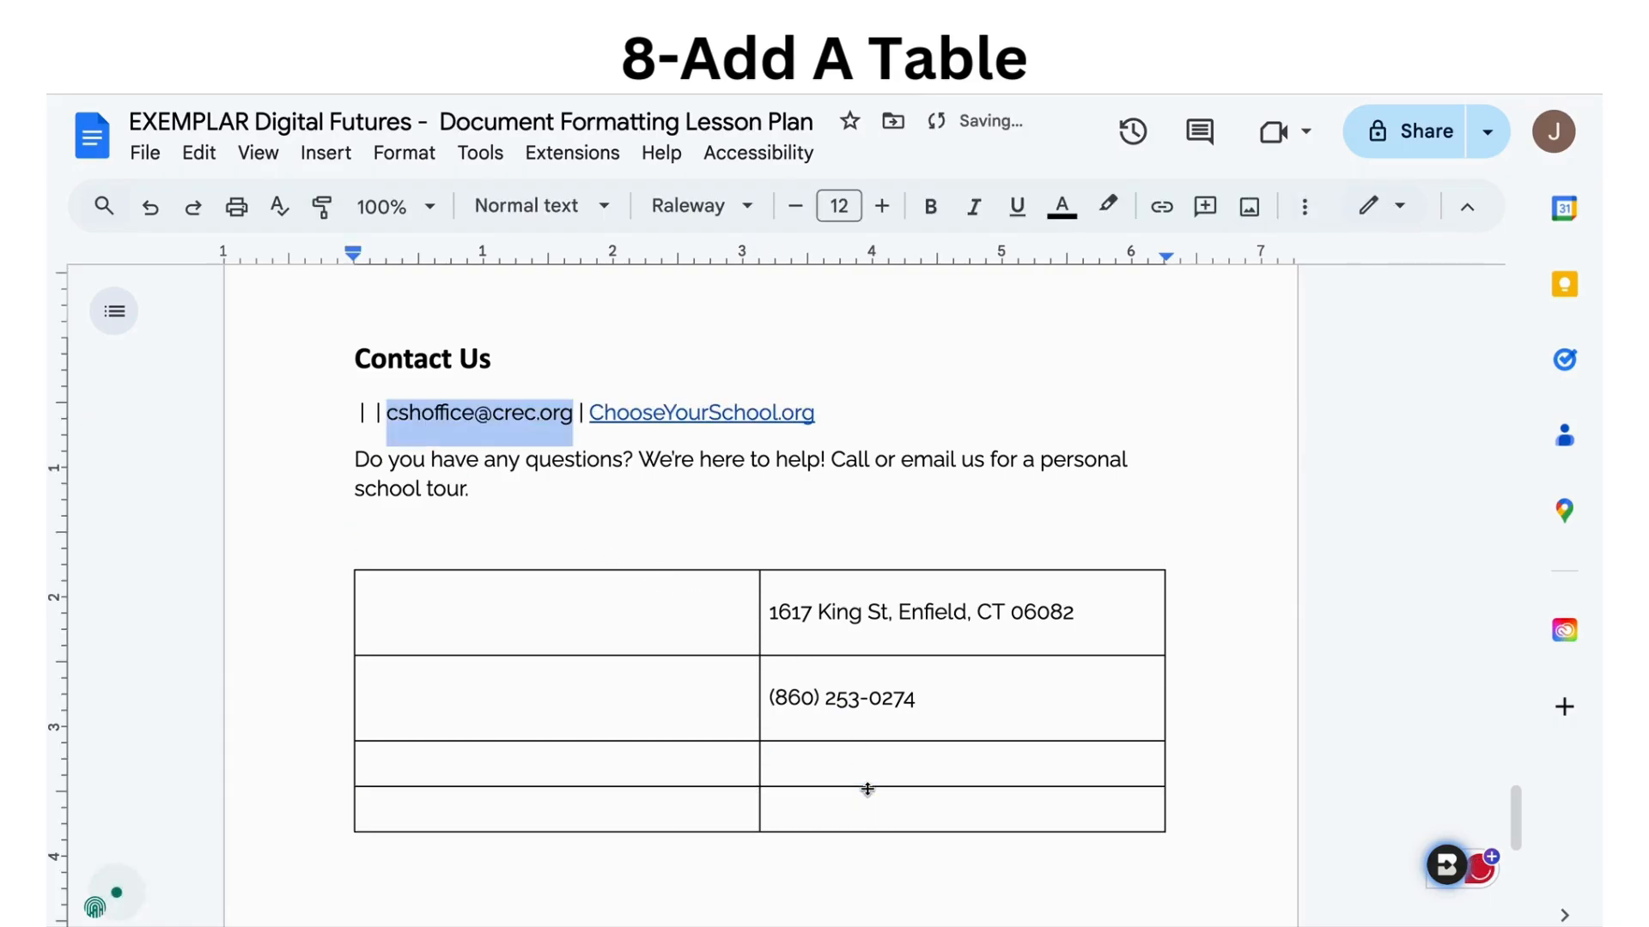
Move the school's email address and the ChooseYourSchool.org link into the third and fourth rows of the table's second column.
{"action": "left_click_drag", "start_coordinate": [481, 416], "coordinate": [811, 761]}
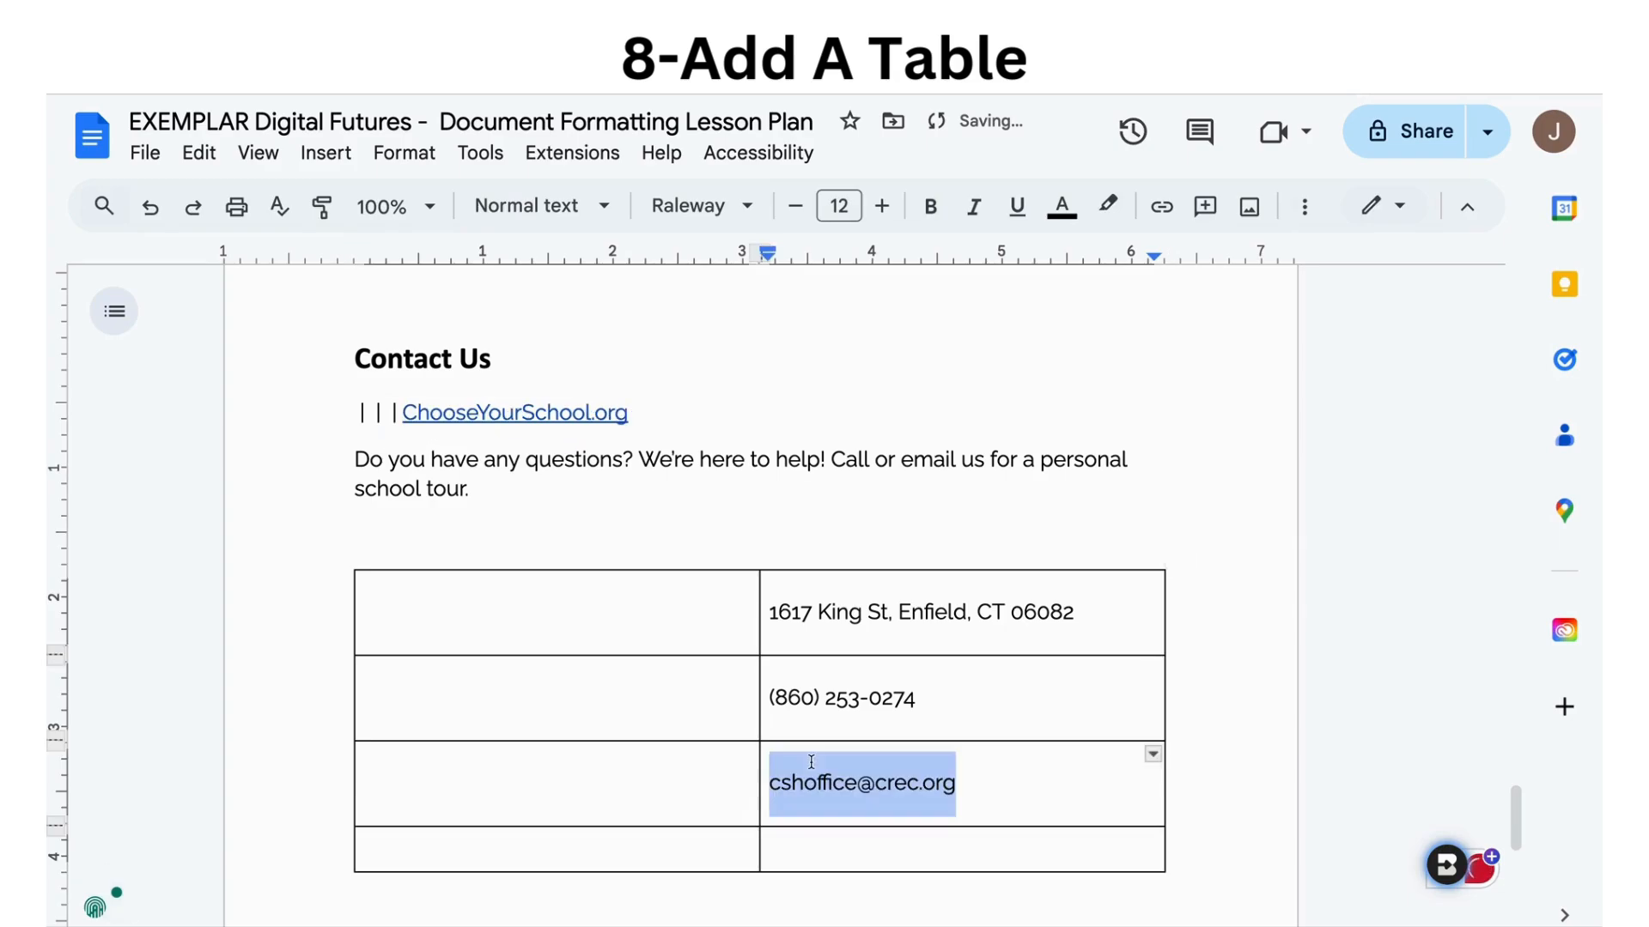
{"action": "left_click_drag", "start_coordinate": [637, 419], "coordinate": [856, 864]}
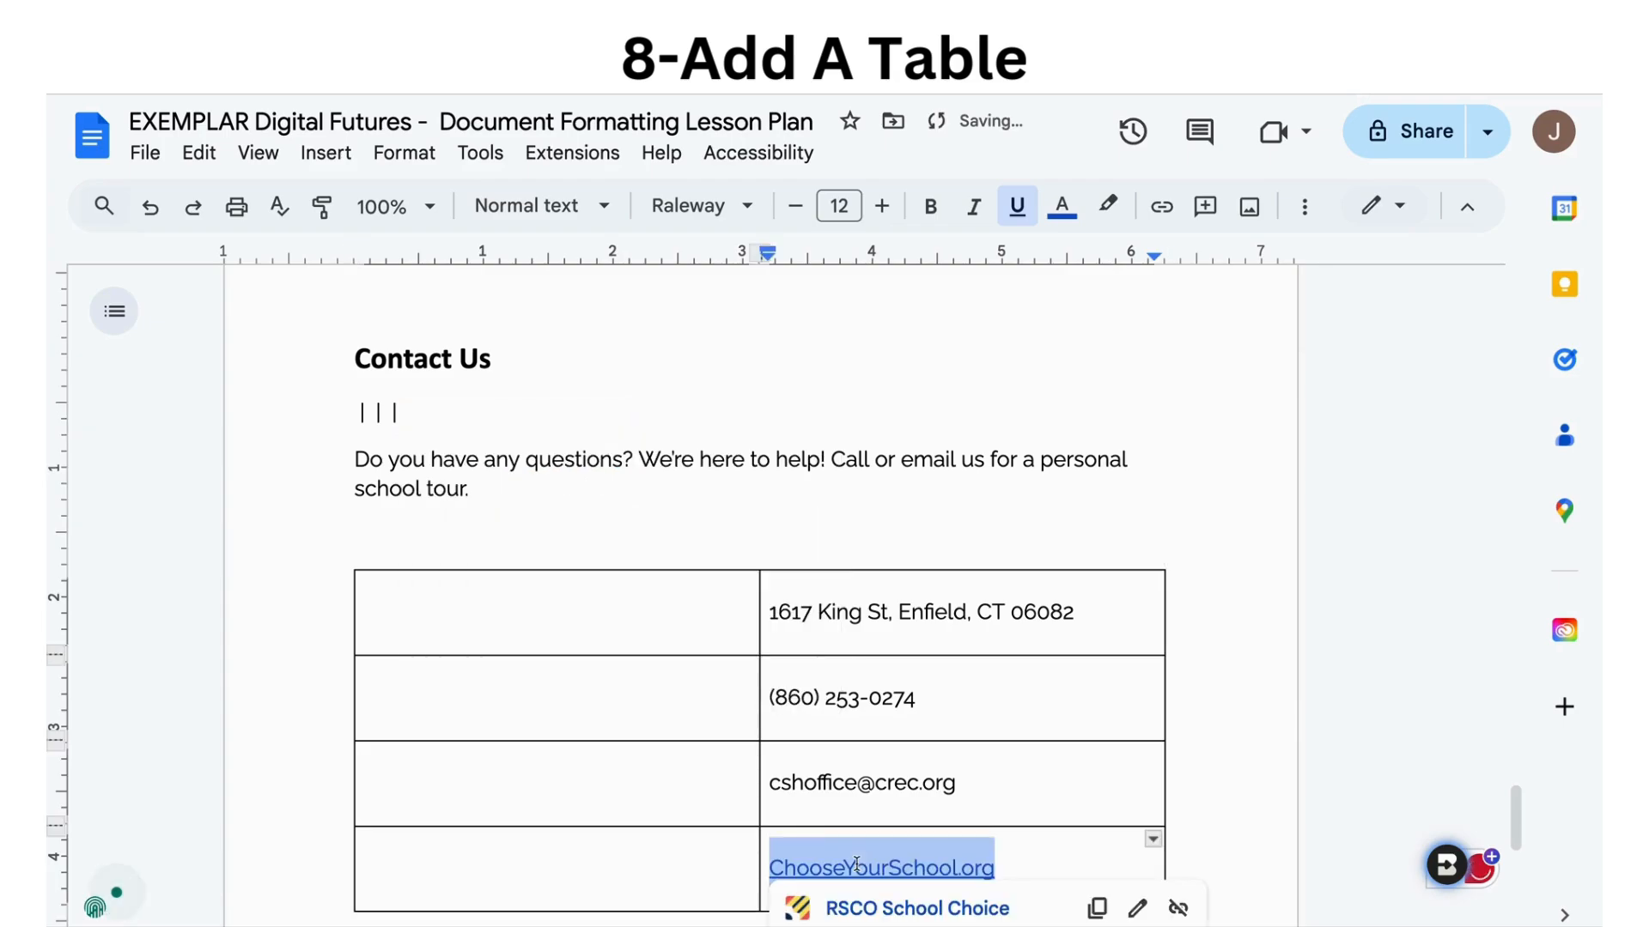
Enter the label "Address" in the first cell of the table's first column.
{"action": "left_click", "coordinate": [573, 633]}
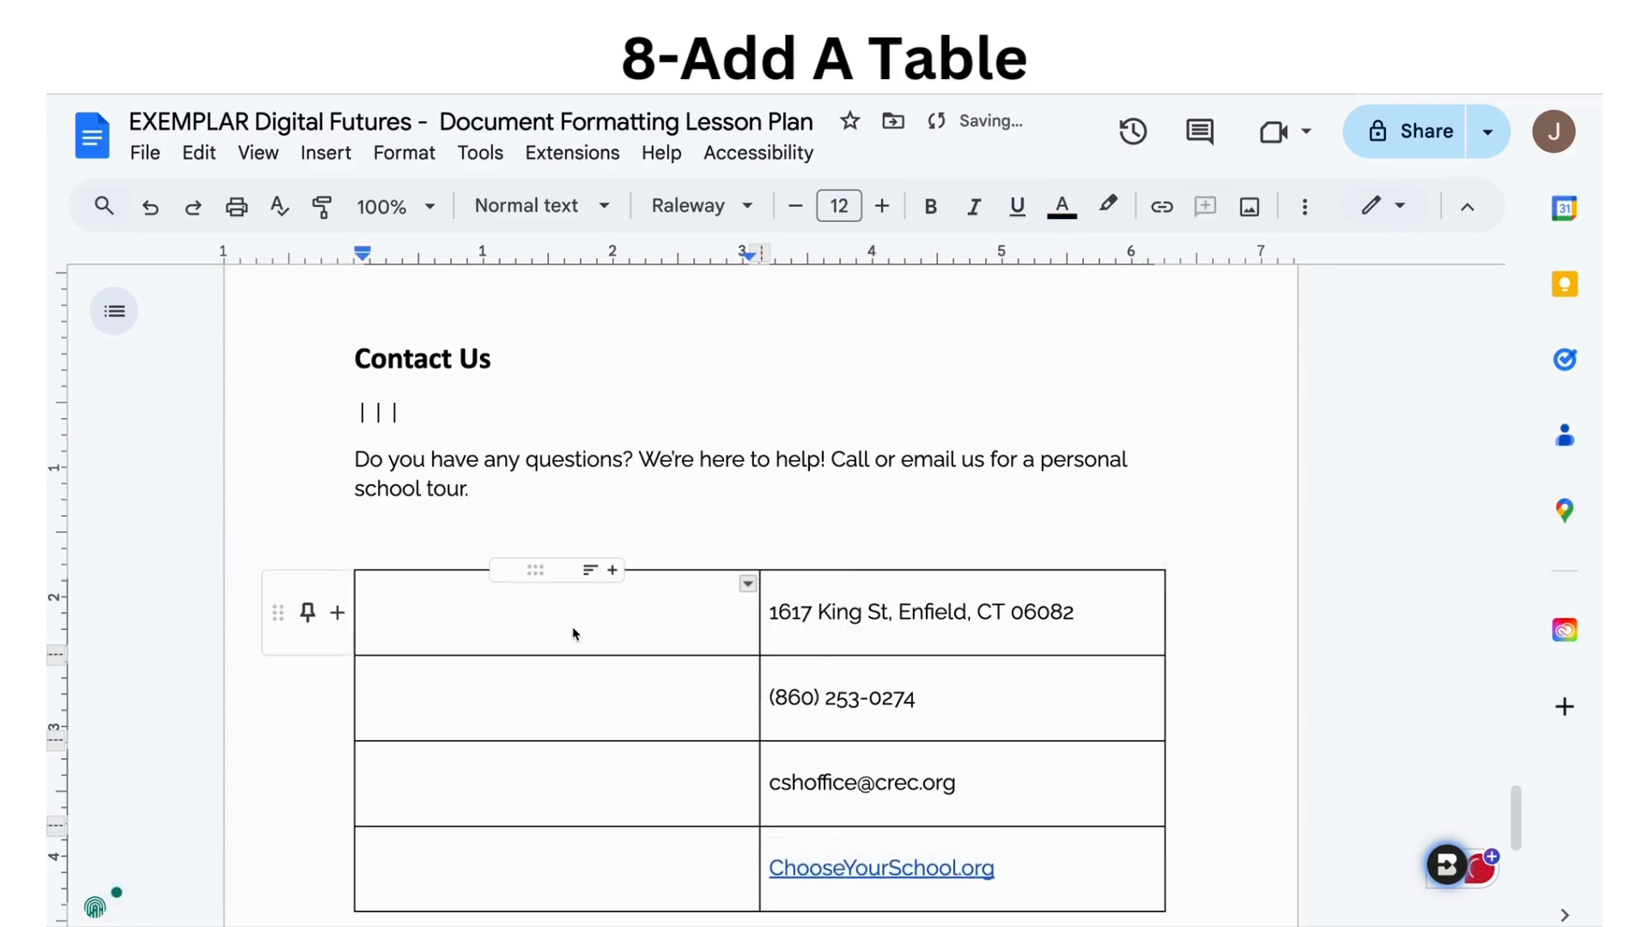
{"action": "type", "text": "Da"}
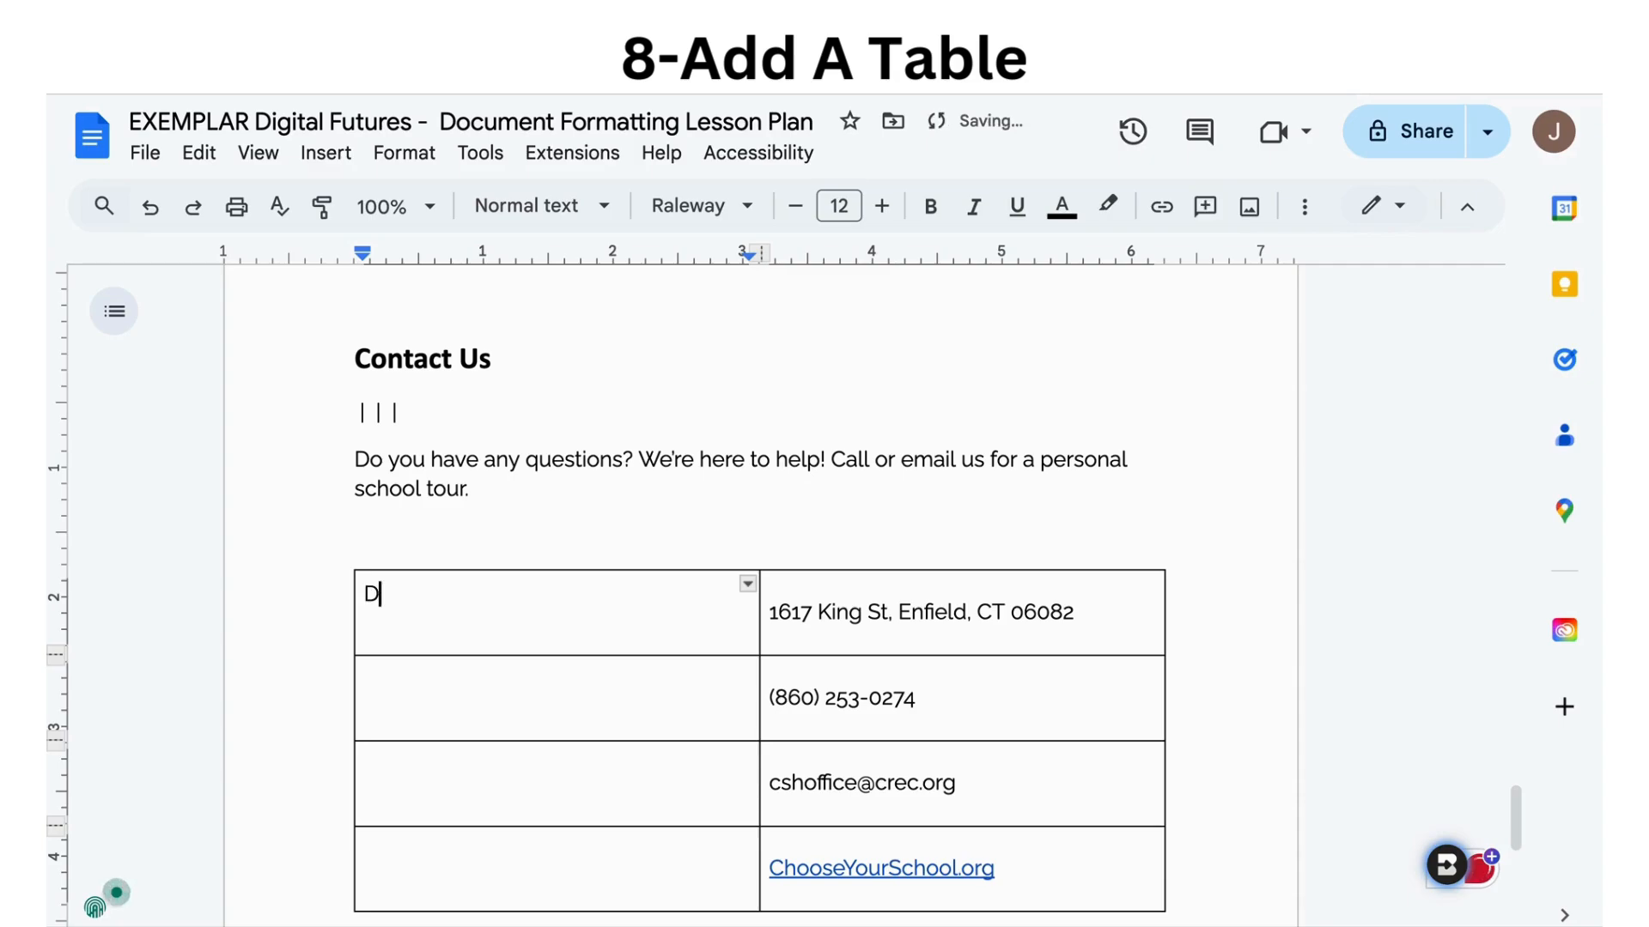
{"action": "key", "text": "BackSpace"}
{"action": "key", "text": "BackSpace"}
{"action": "type", "text": "Address"}
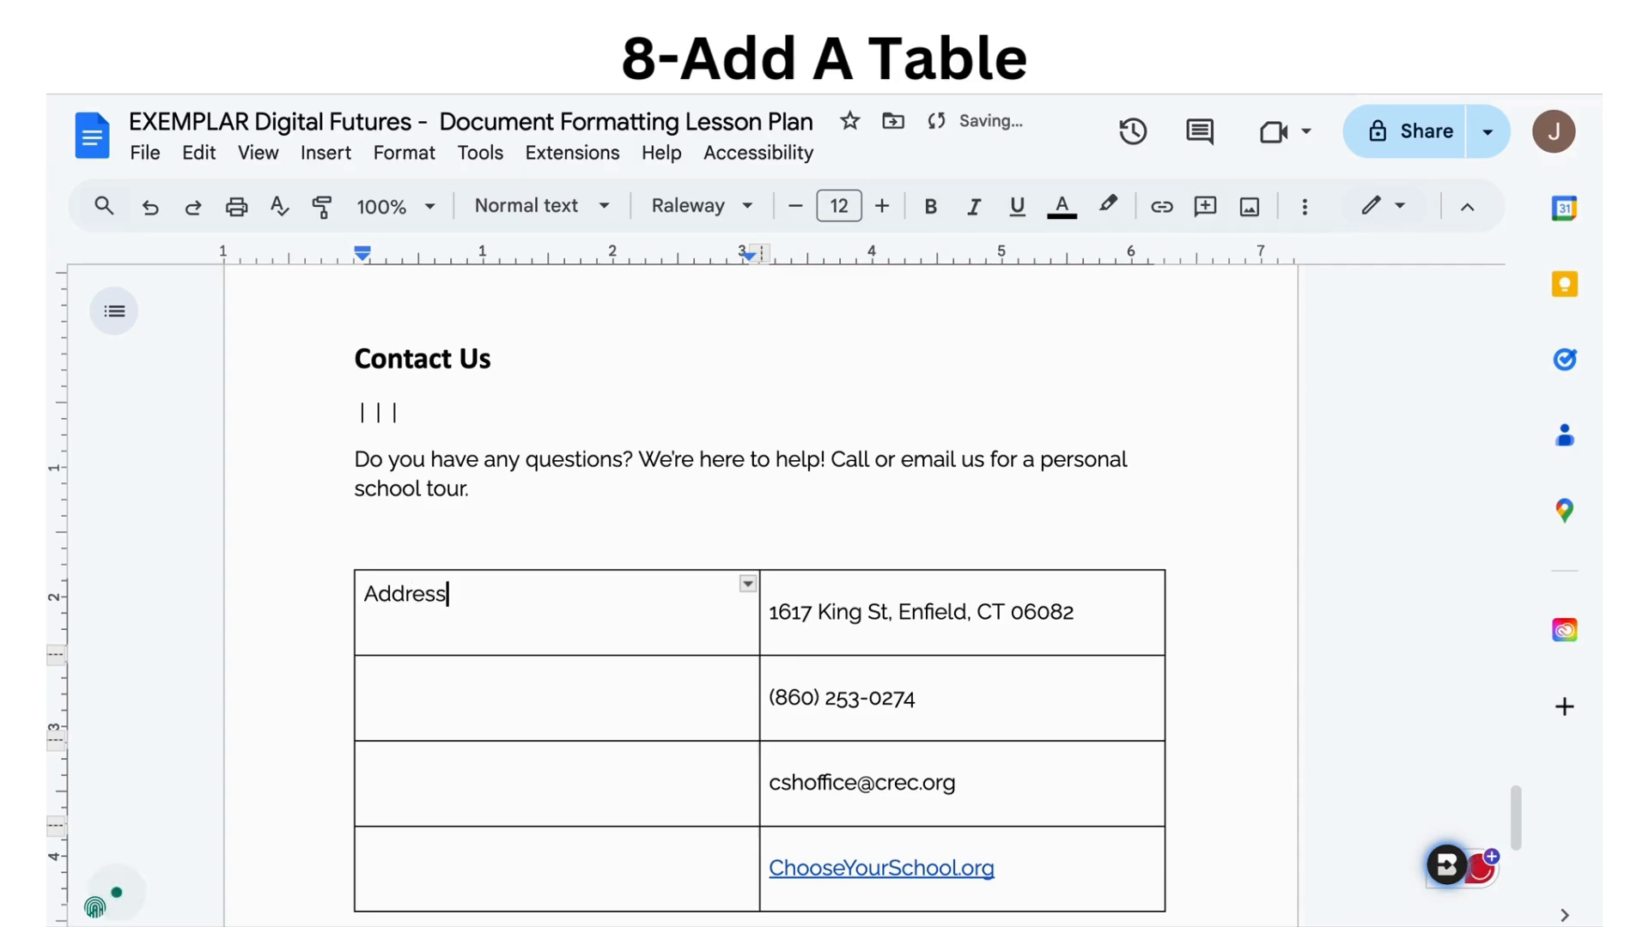
Enter the label "Phone" in the second cell of the table's first column.
{"action": "key", "text": "Tab"}
{"action": "key", "text": "Tab"}
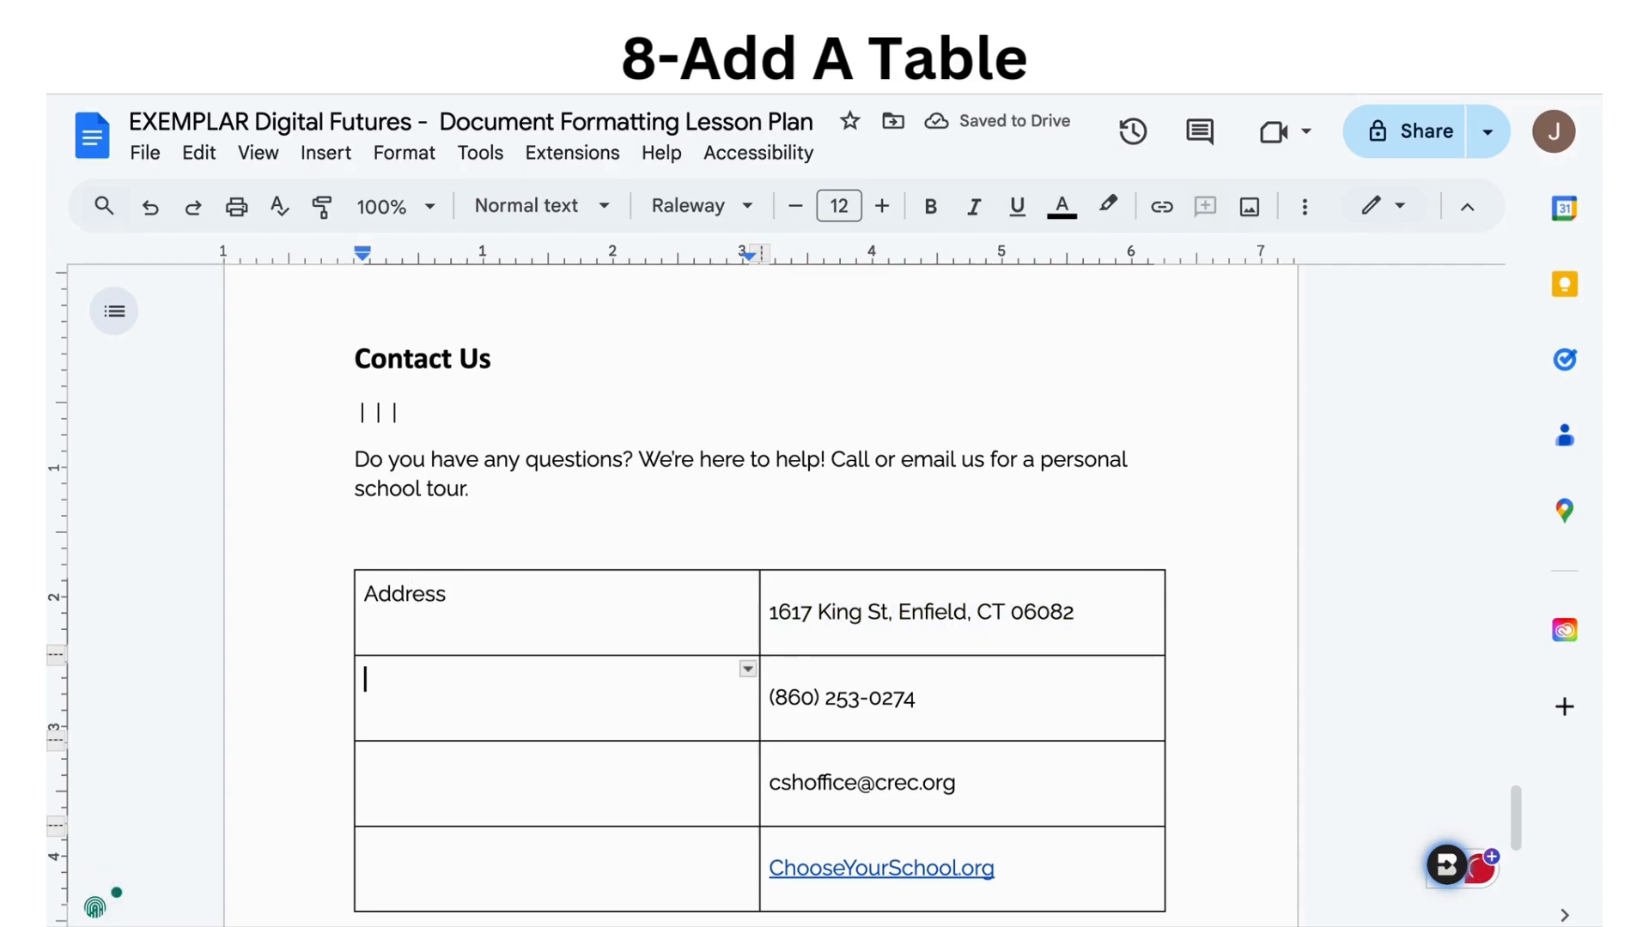
{"action": "type", "text": "Pon"}
{"action": "key", "text": "BackSpace"}
{"action": "key", "text": "BackSpace"}
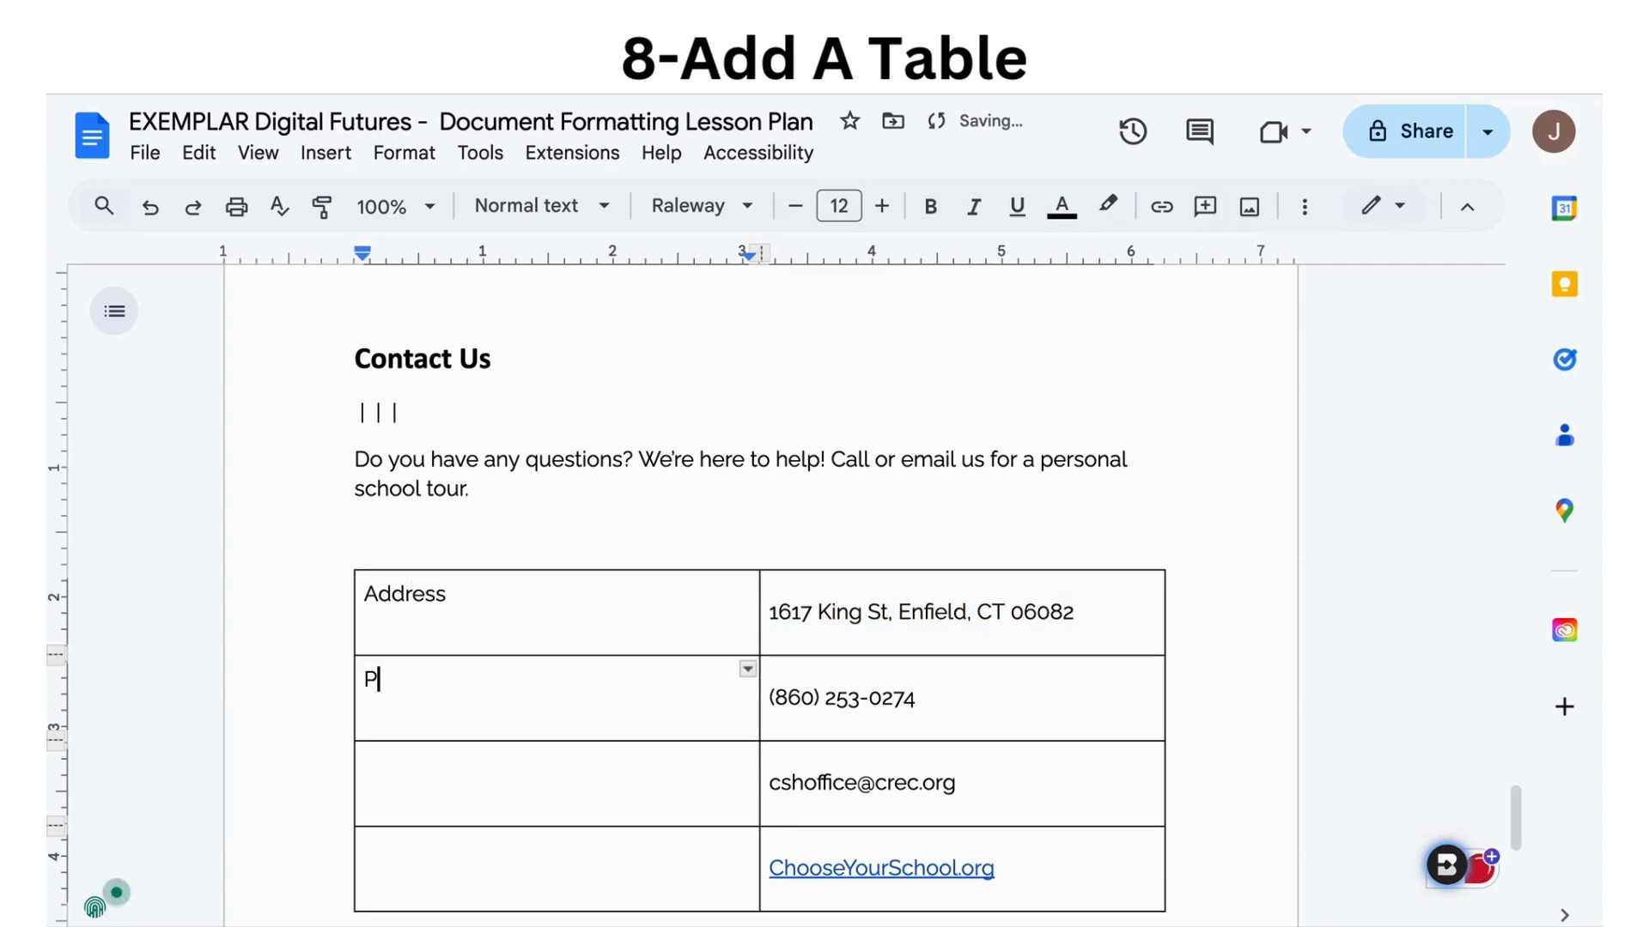
{"action": "type", "text": "hone"}
Label the third and fourth cells of the table's first column "Email" and "Website".
{"action": "key", "text": "Tab"}
{"action": "key", "text": "Tab"}
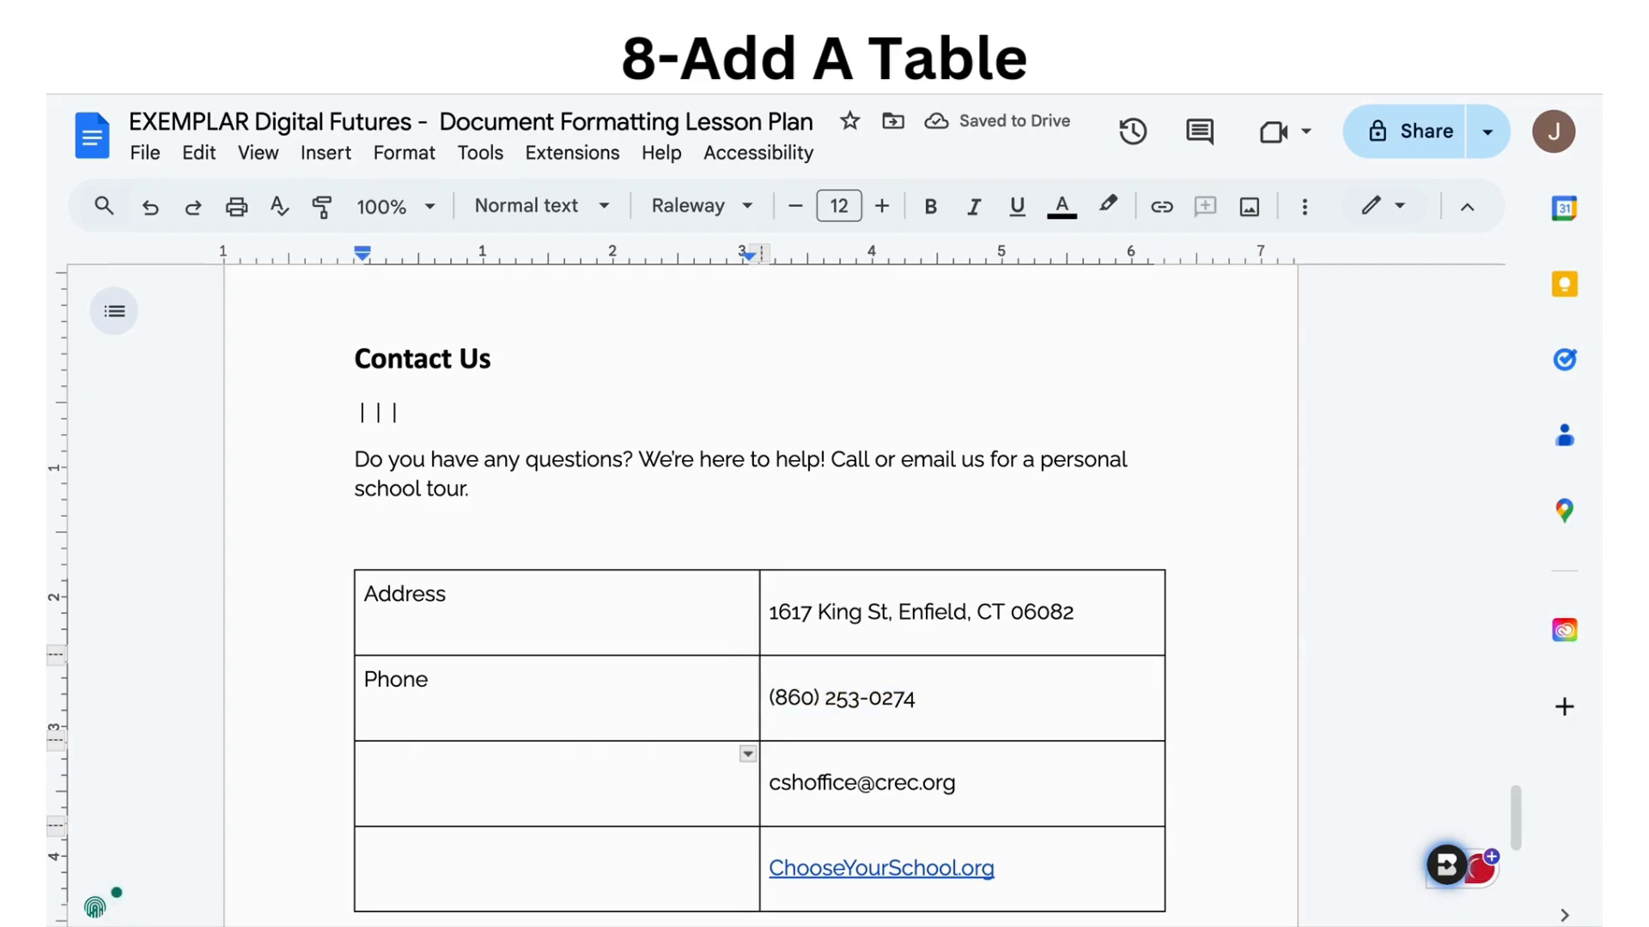
{"action": "type", "text": "Email"}
{"action": "key", "text": "Tab"}
{"action": "key", "text": "Tab"}
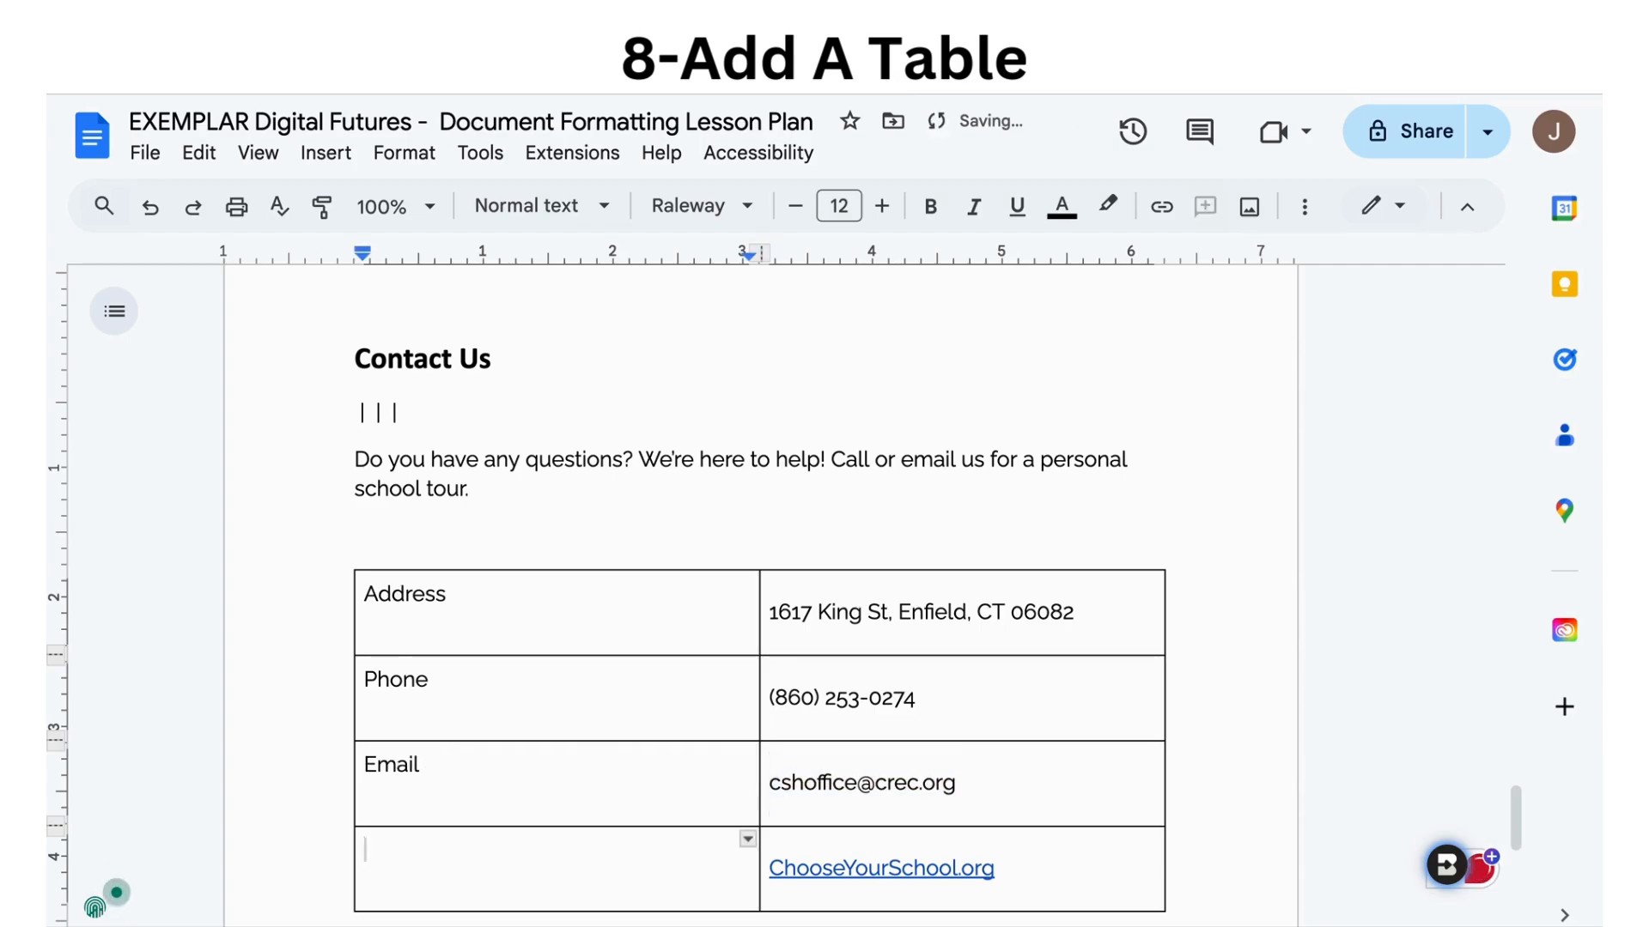
{"action": "type", "text": "Website"}
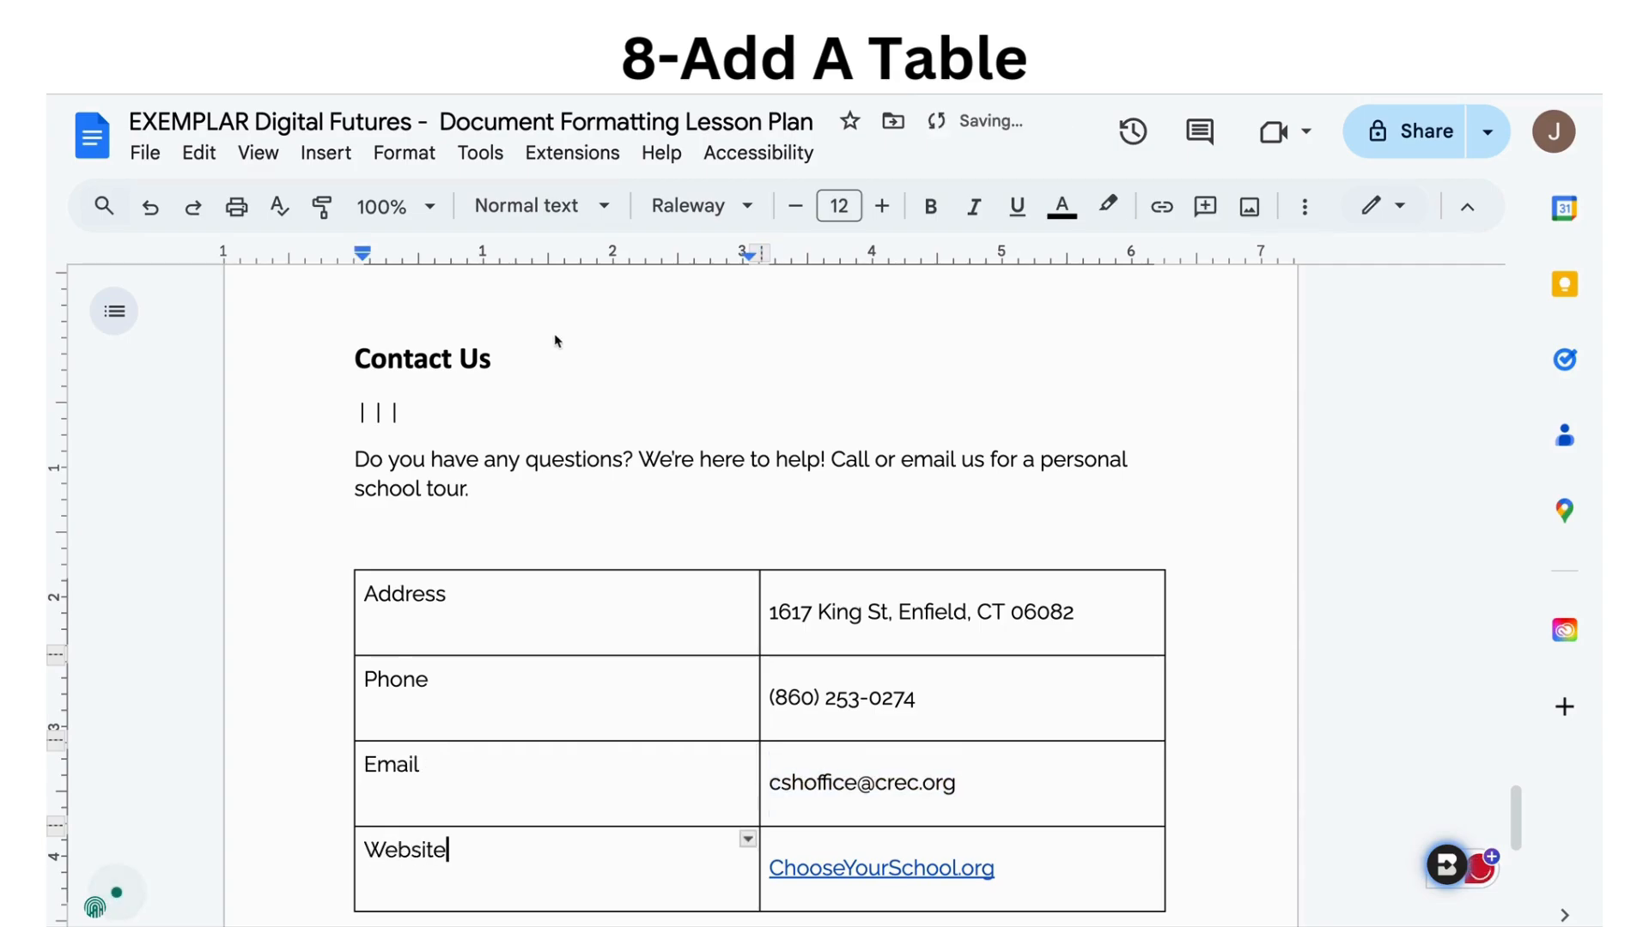
Narrow the contact table's first column to about 1.6 inches by shifting the border between the two columns.
{"action": "left_click", "coordinate": [761, 624]}
{"action": "left_click_drag", "start_coordinate": [762, 625], "coordinate": [558, 624]}
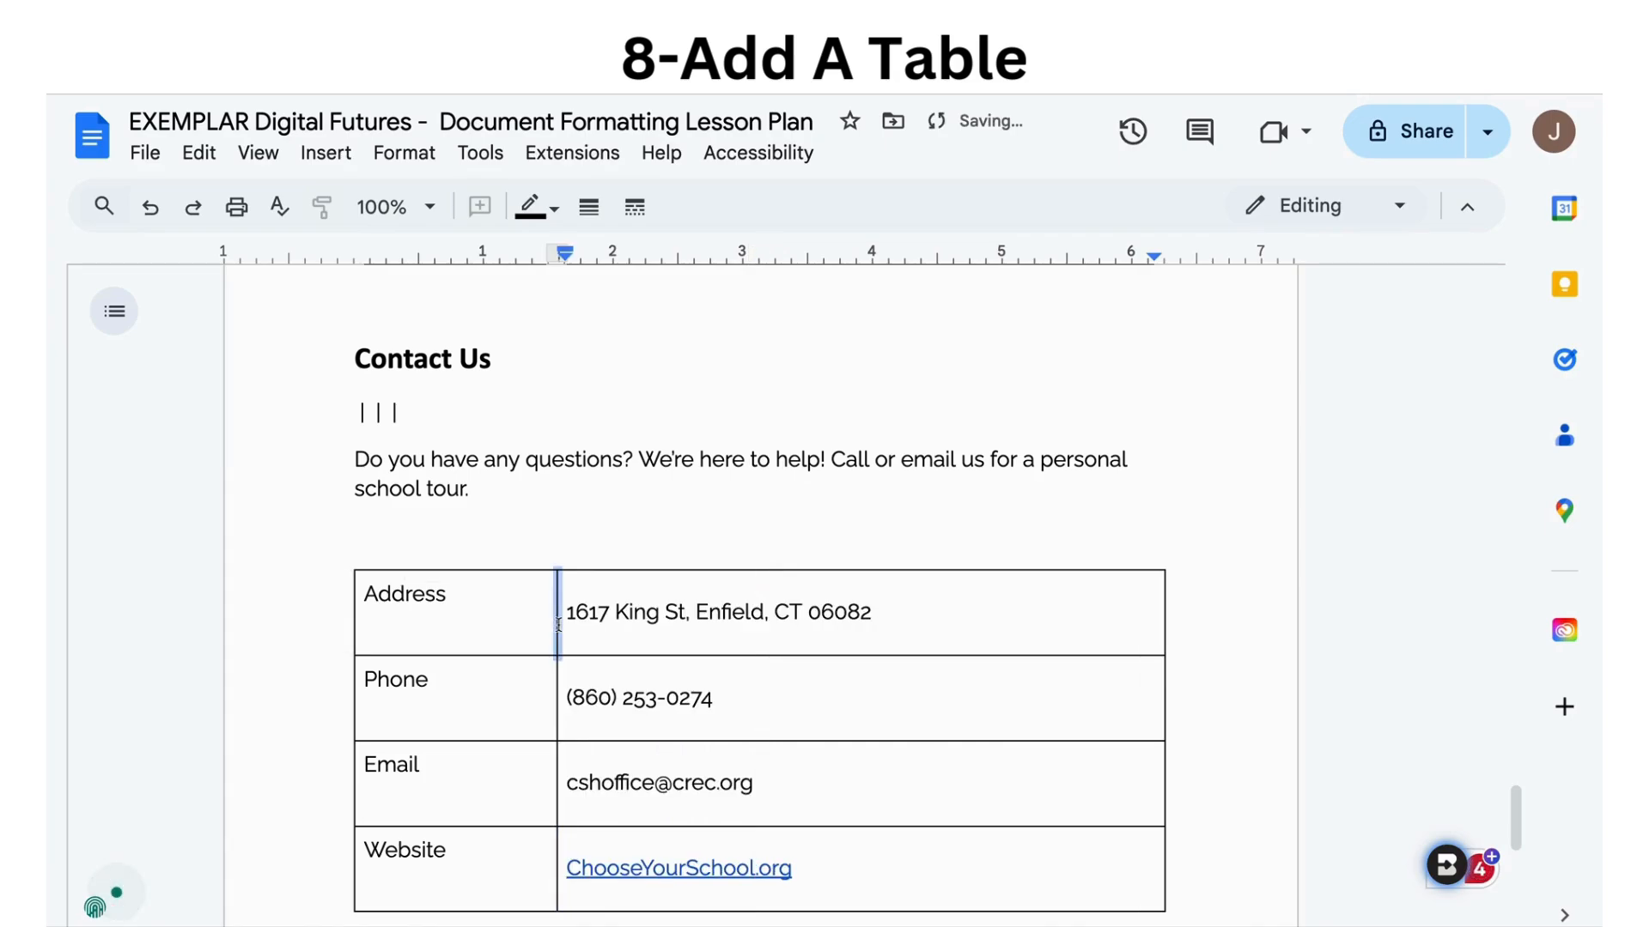
{"action": "scroll", "coordinate": [763, 685], "scroll_direction": "down", "scroll_amount": 3}
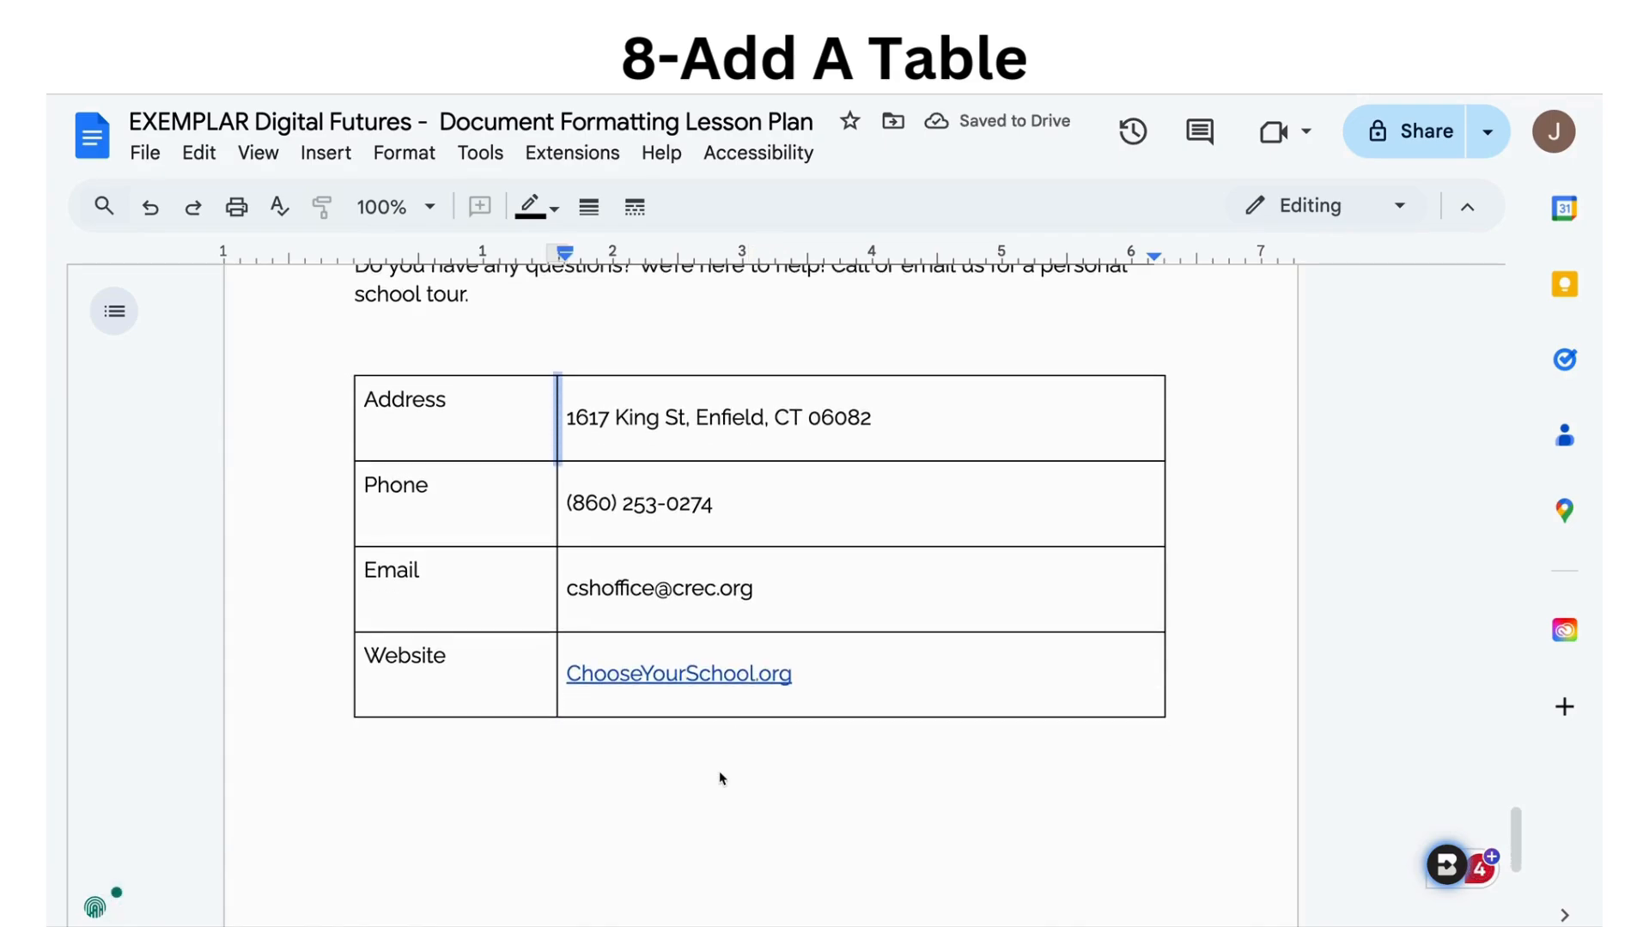
{"action": "scroll", "coordinate": [722, 777], "scroll_direction": "up", "scroll_amount": 2}
{"action": "left_click_drag", "start_coordinate": [476, 400], "coordinate": [348, 408]}
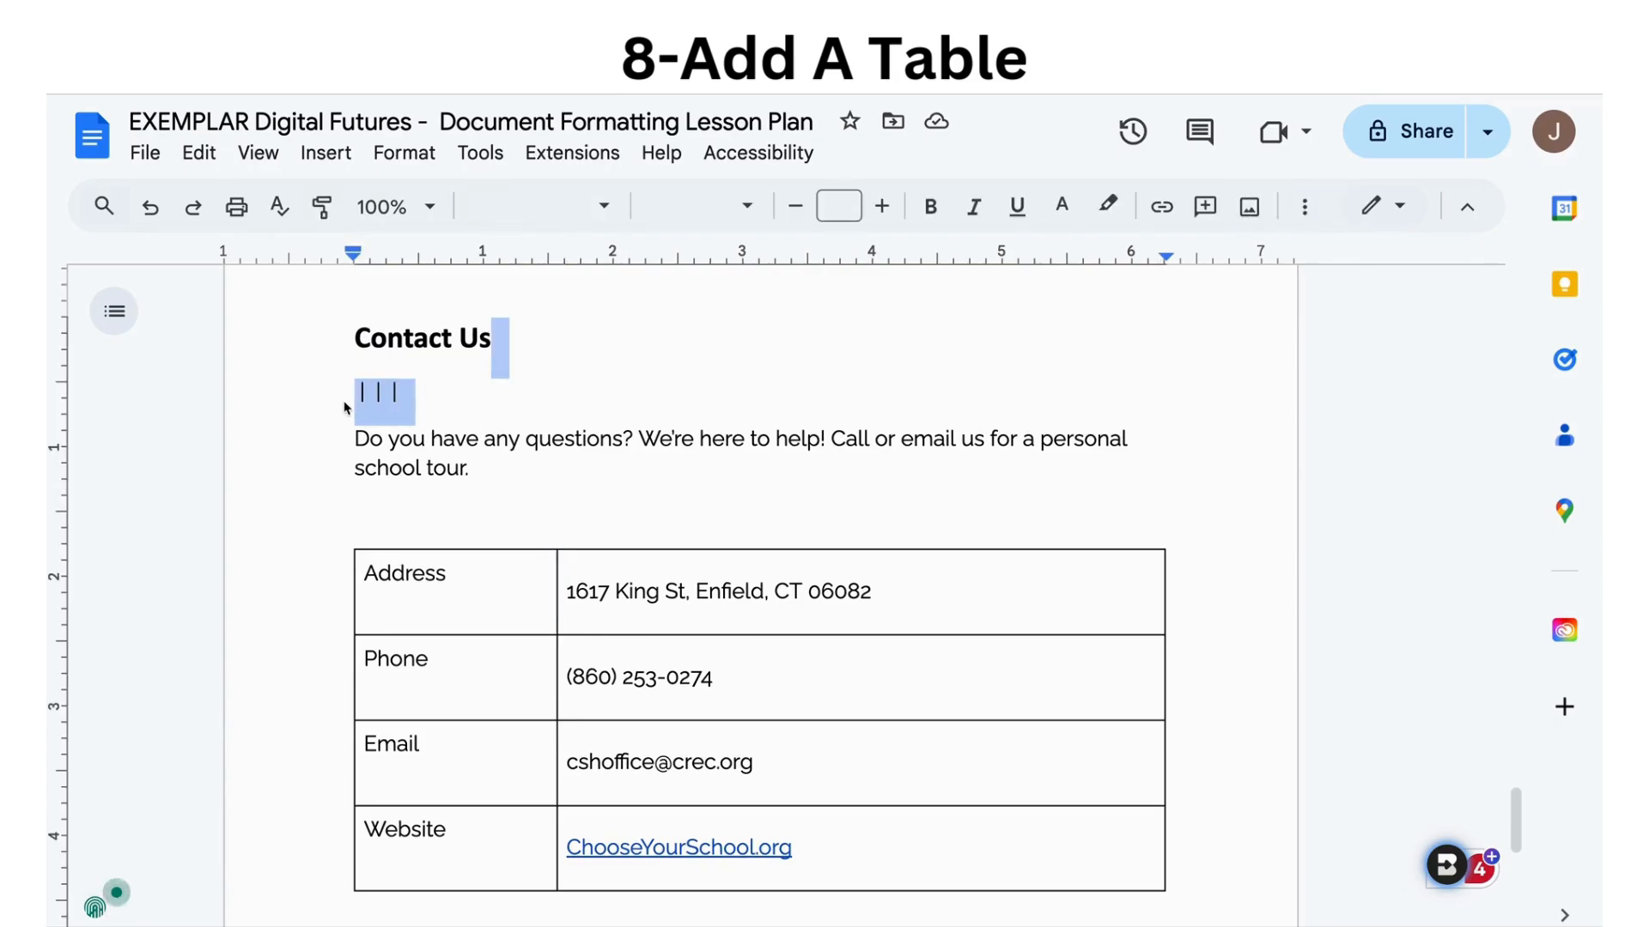
{"action": "key", "text": "BackSpace"}
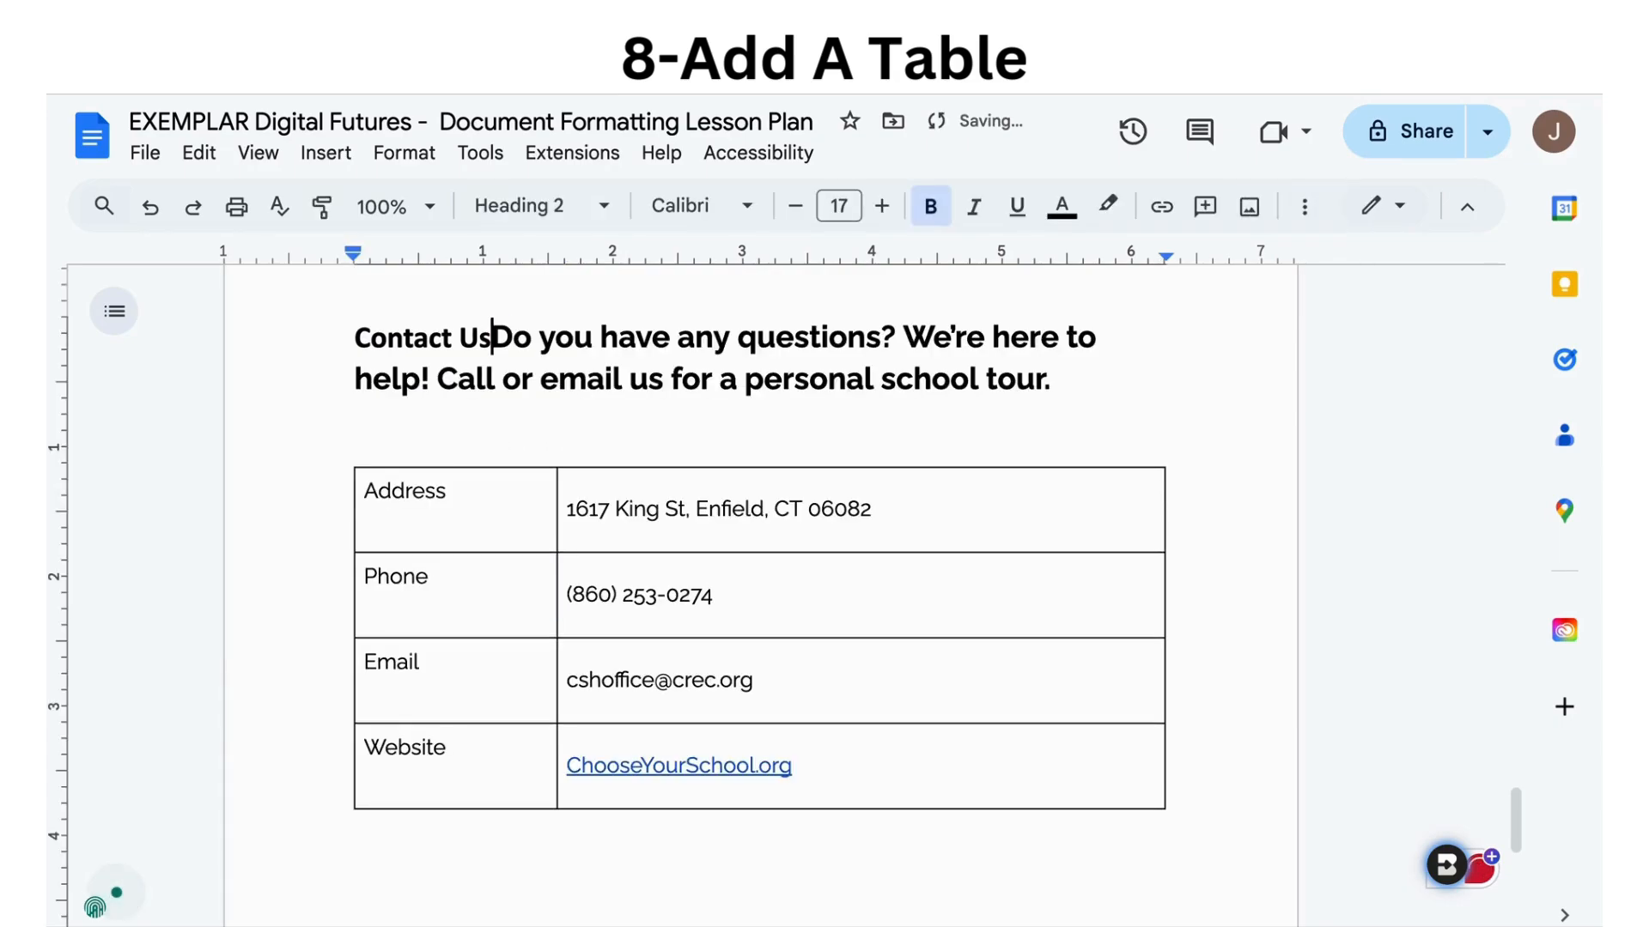
{"action": "key", "text": "ctrl+z"}
Delete the leftover vertical separators and their line between the Contact Us heading and the paragraph below it.
{"action": "left_click", "coordinate": [444, 374]}
{"action": "double_click", "coordinate": [432, 402]}
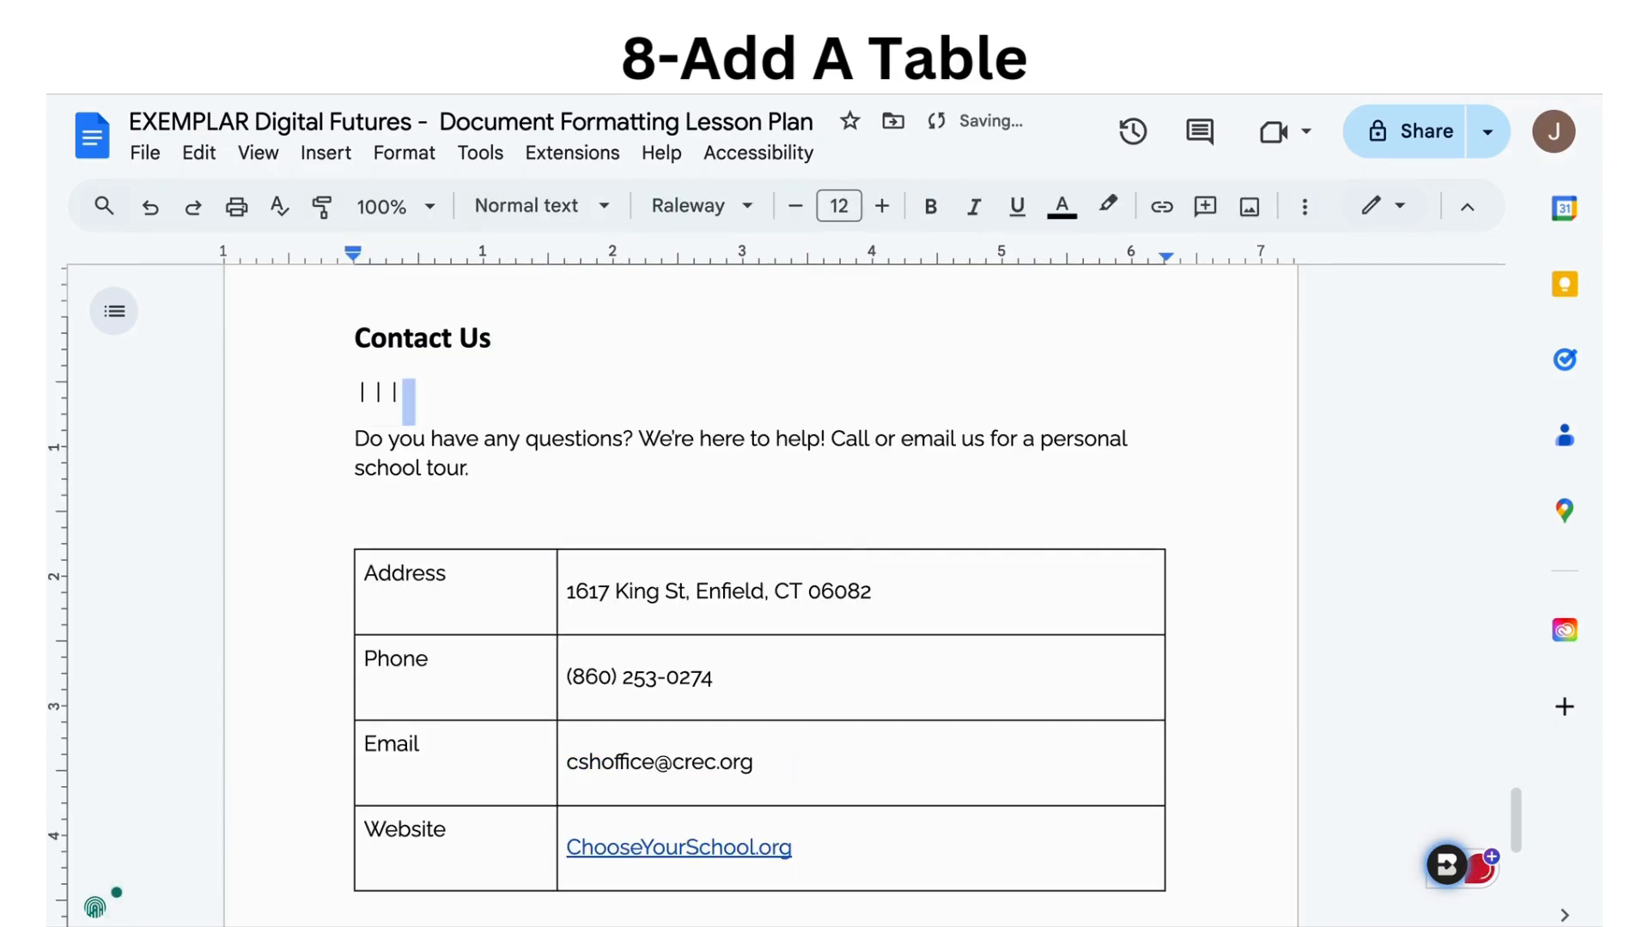
{"action": "key", "text": "BackSpace"}
{"action": "key", "text": "BackSpace"}
{"action": "key", "text": "BackSpace"}
{"action": "key", "text": "BackSpace"}
{"action": "key", "text": "BackSpace"}
{"action": "key", "text": "BackSpace"}
{"action": "key", "text": "BackSpace"}
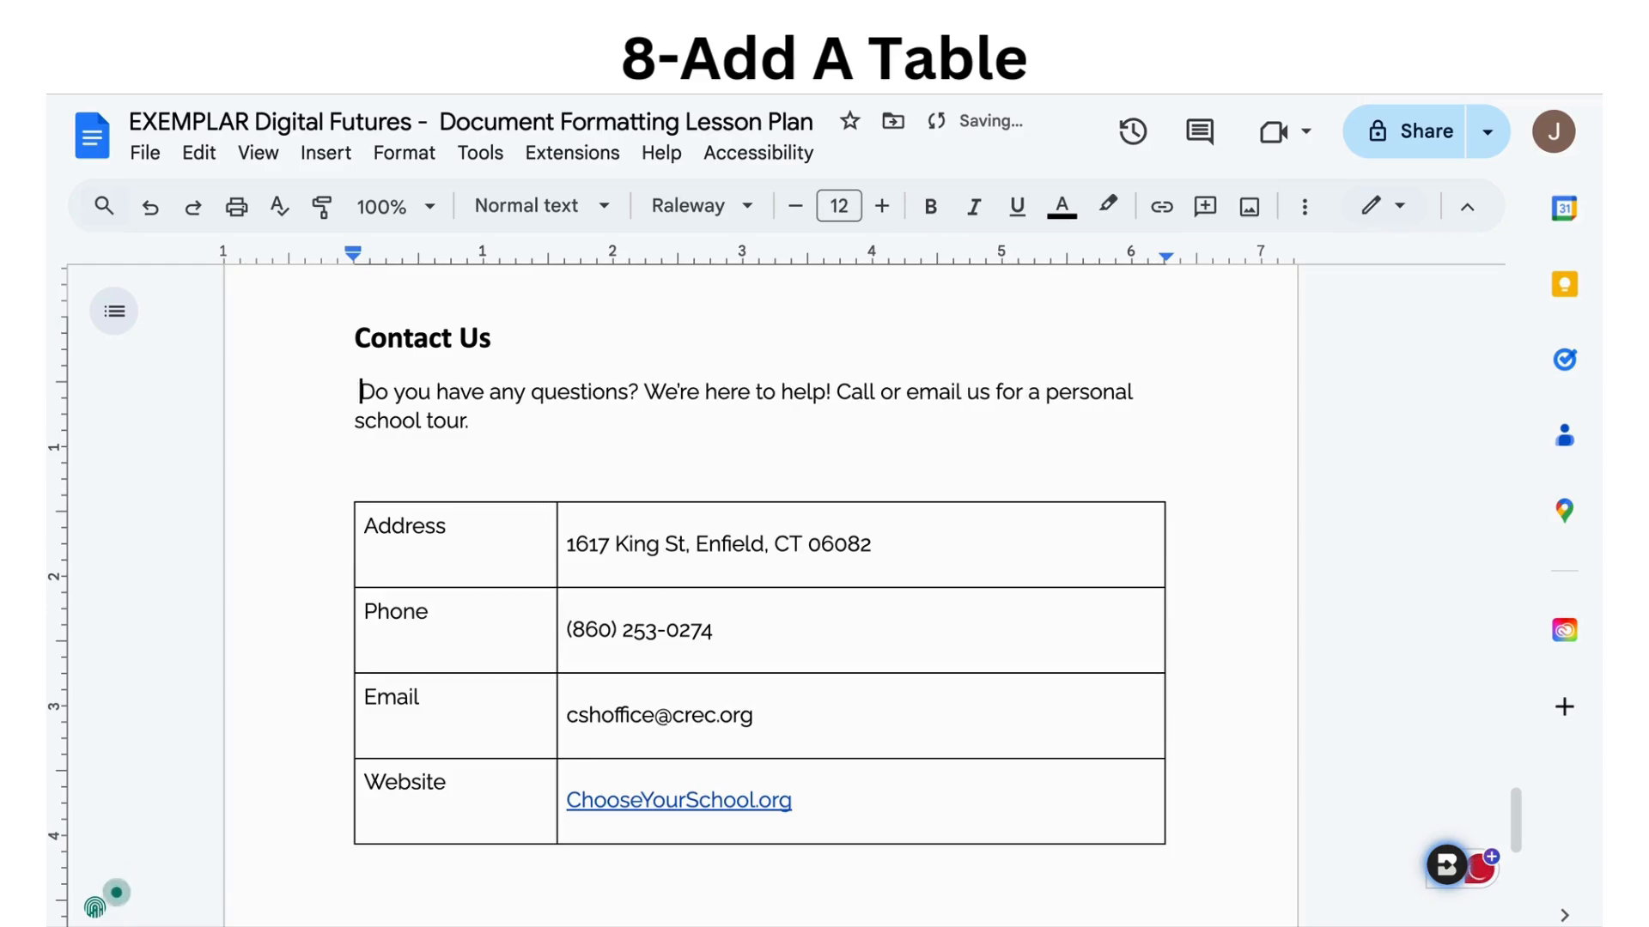
Remove the blank line above the contact table and narrow the table's first column to about 1.4 inches.
{"action": "left_click", "coordinate": [430, 461]}
{"action": "key", "text": "BackSpace"}
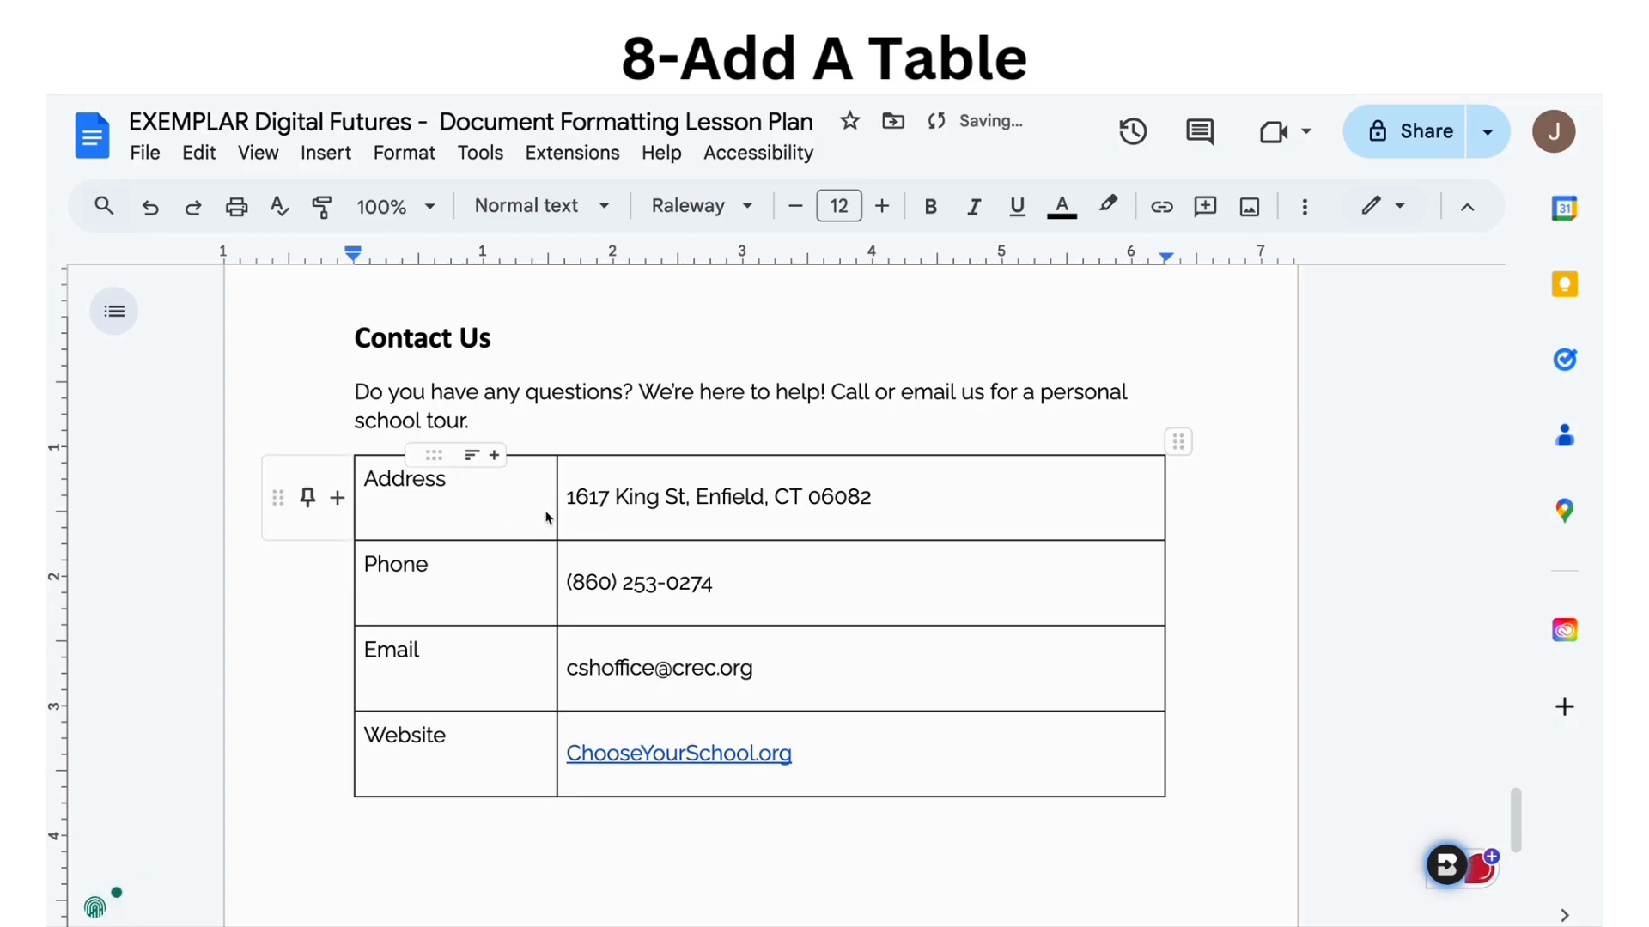
{"action": "left_click_drag", "start_coordinate": [559, 521], "coordinate": [538, 520]}
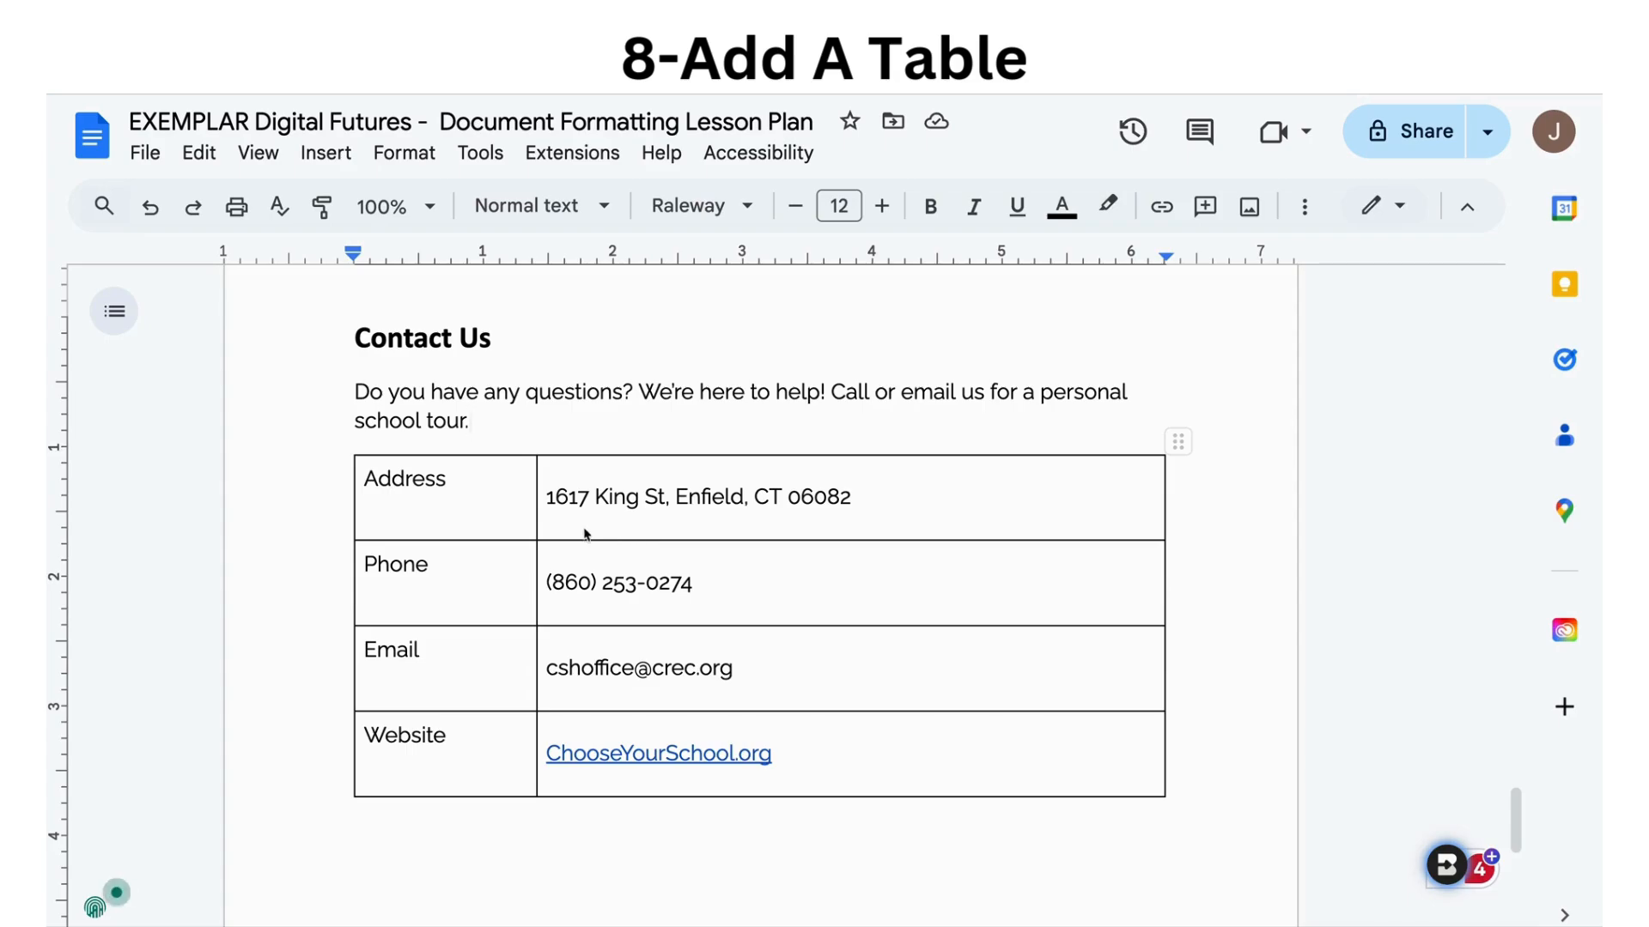
{"action": "left_click_drag", "start_coordinate": [493, 519], "coordinate": [489, 767]}
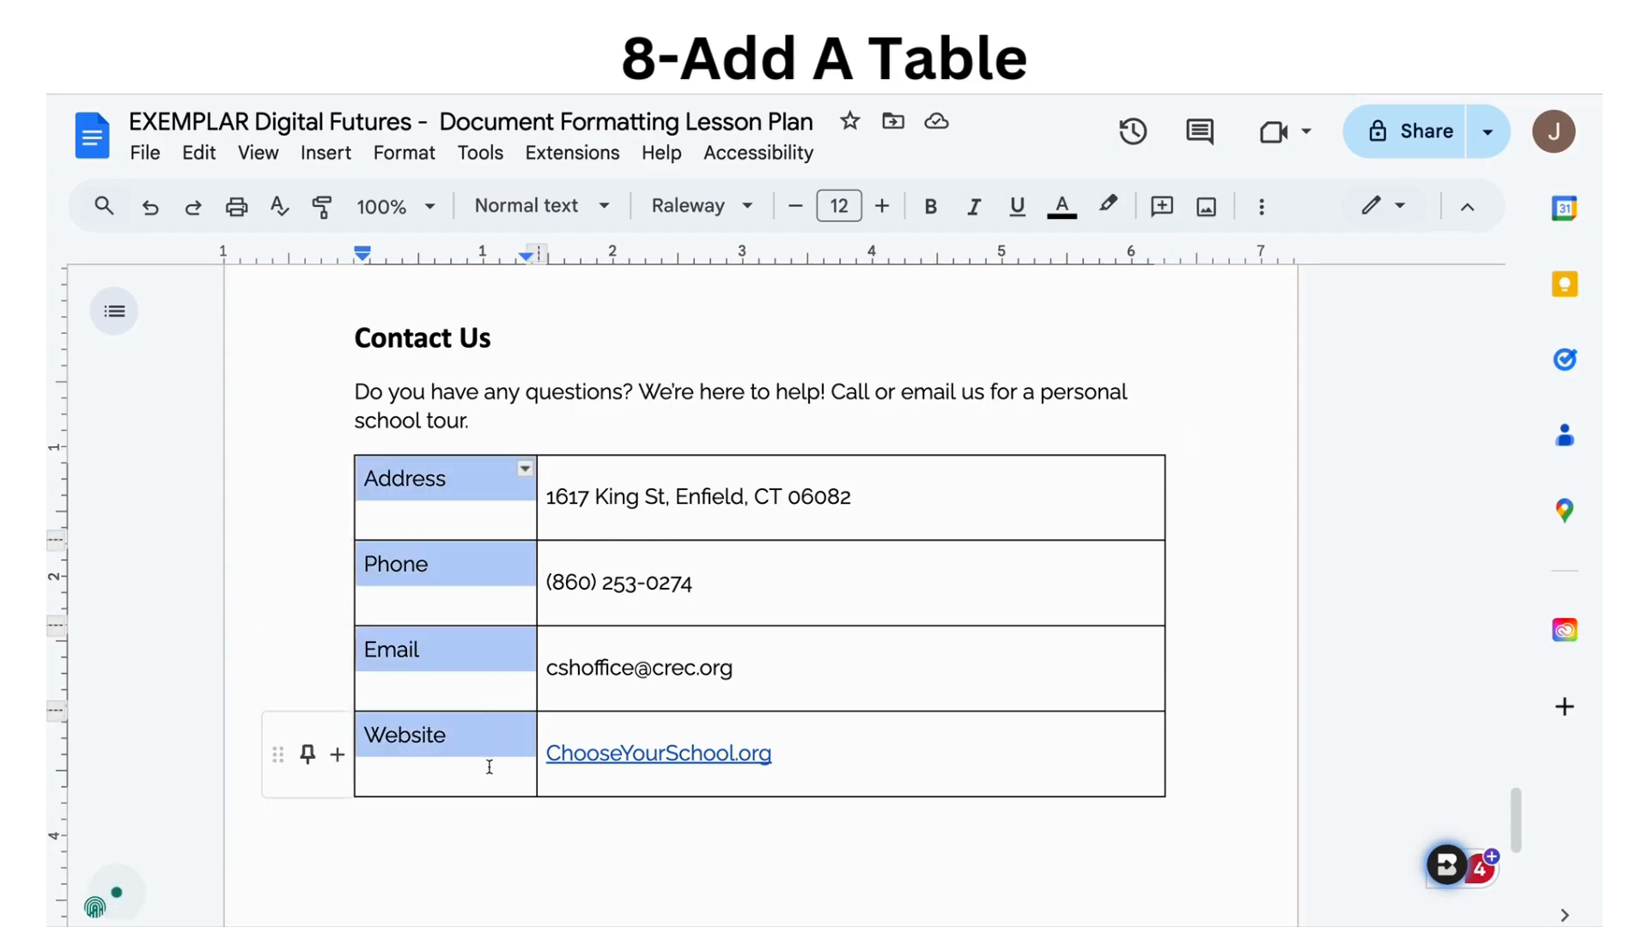
{"action": "right_click", "coordinate": [466, 568]}
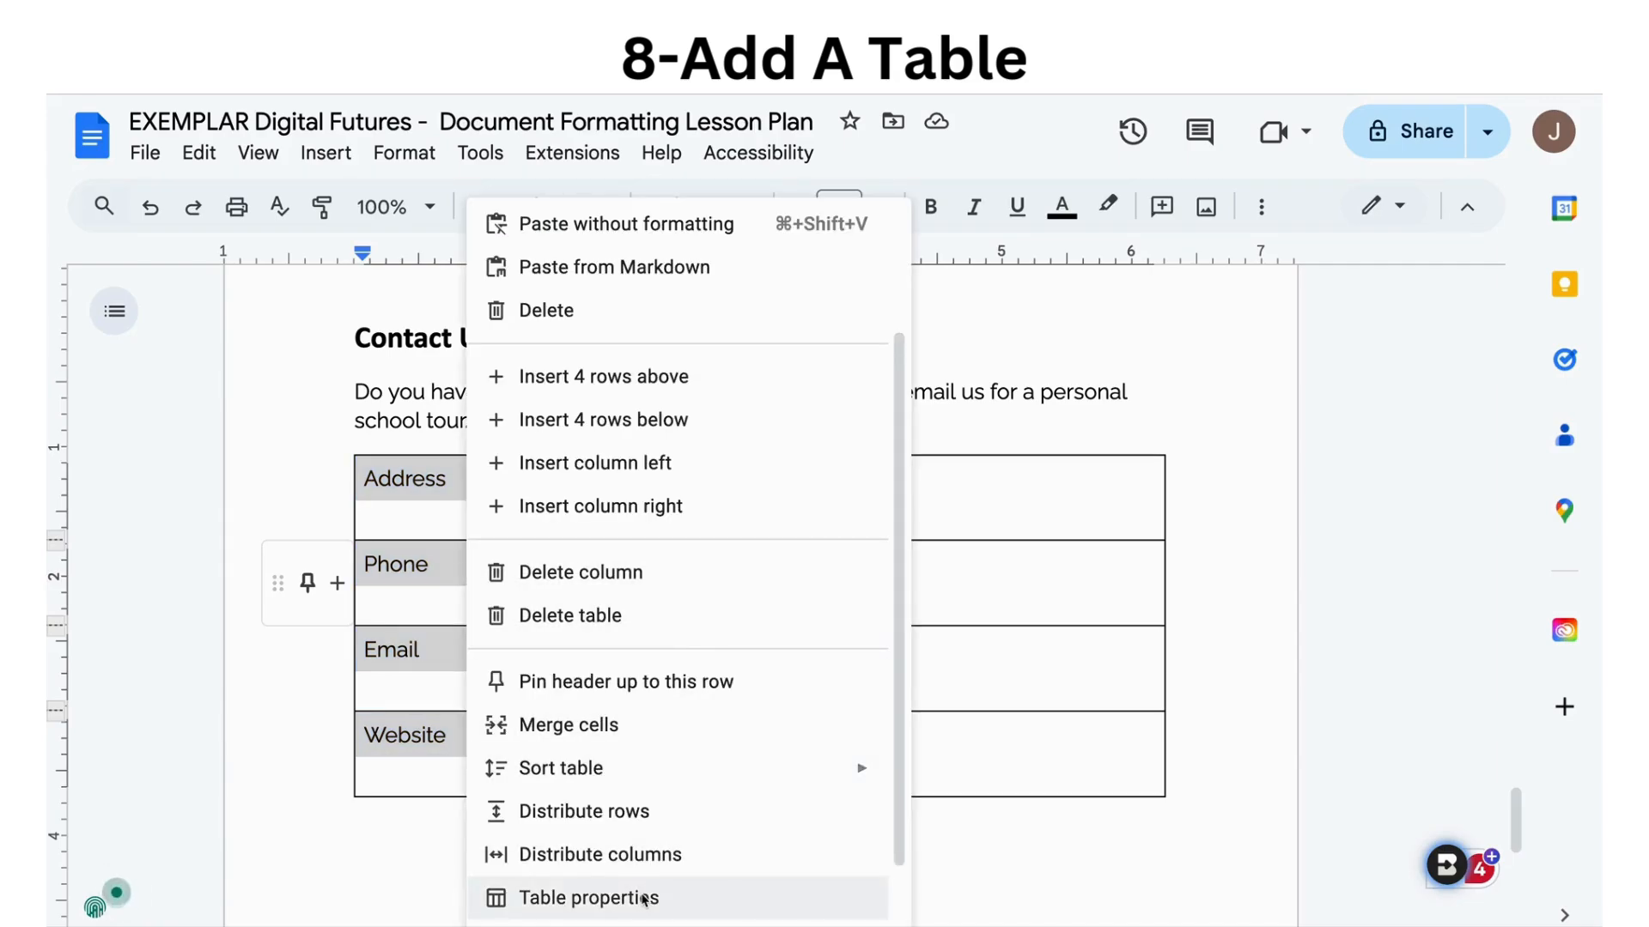
{"action": "left_click", "coordinate": [412, 534]}
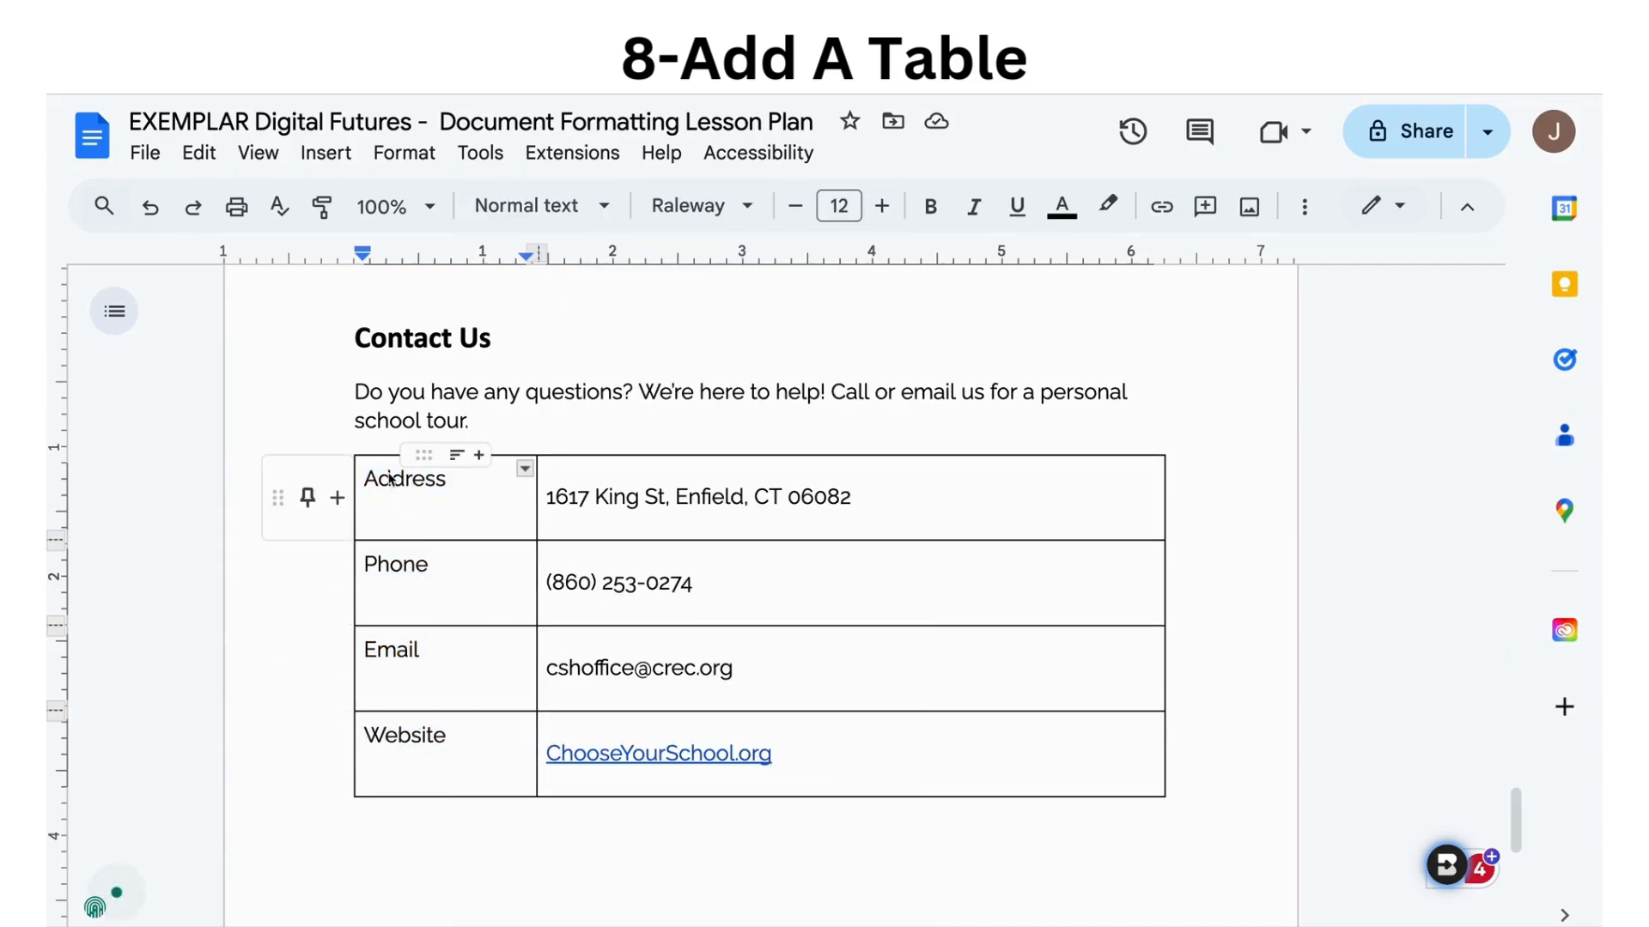
Set the vertical alignment of the four label cells to Middle and narrow the table's second column to about 4.7 inches.
{"action": "left_click_drag", "start_coordinate": [415, 526], "coordinate": [444, 750]}
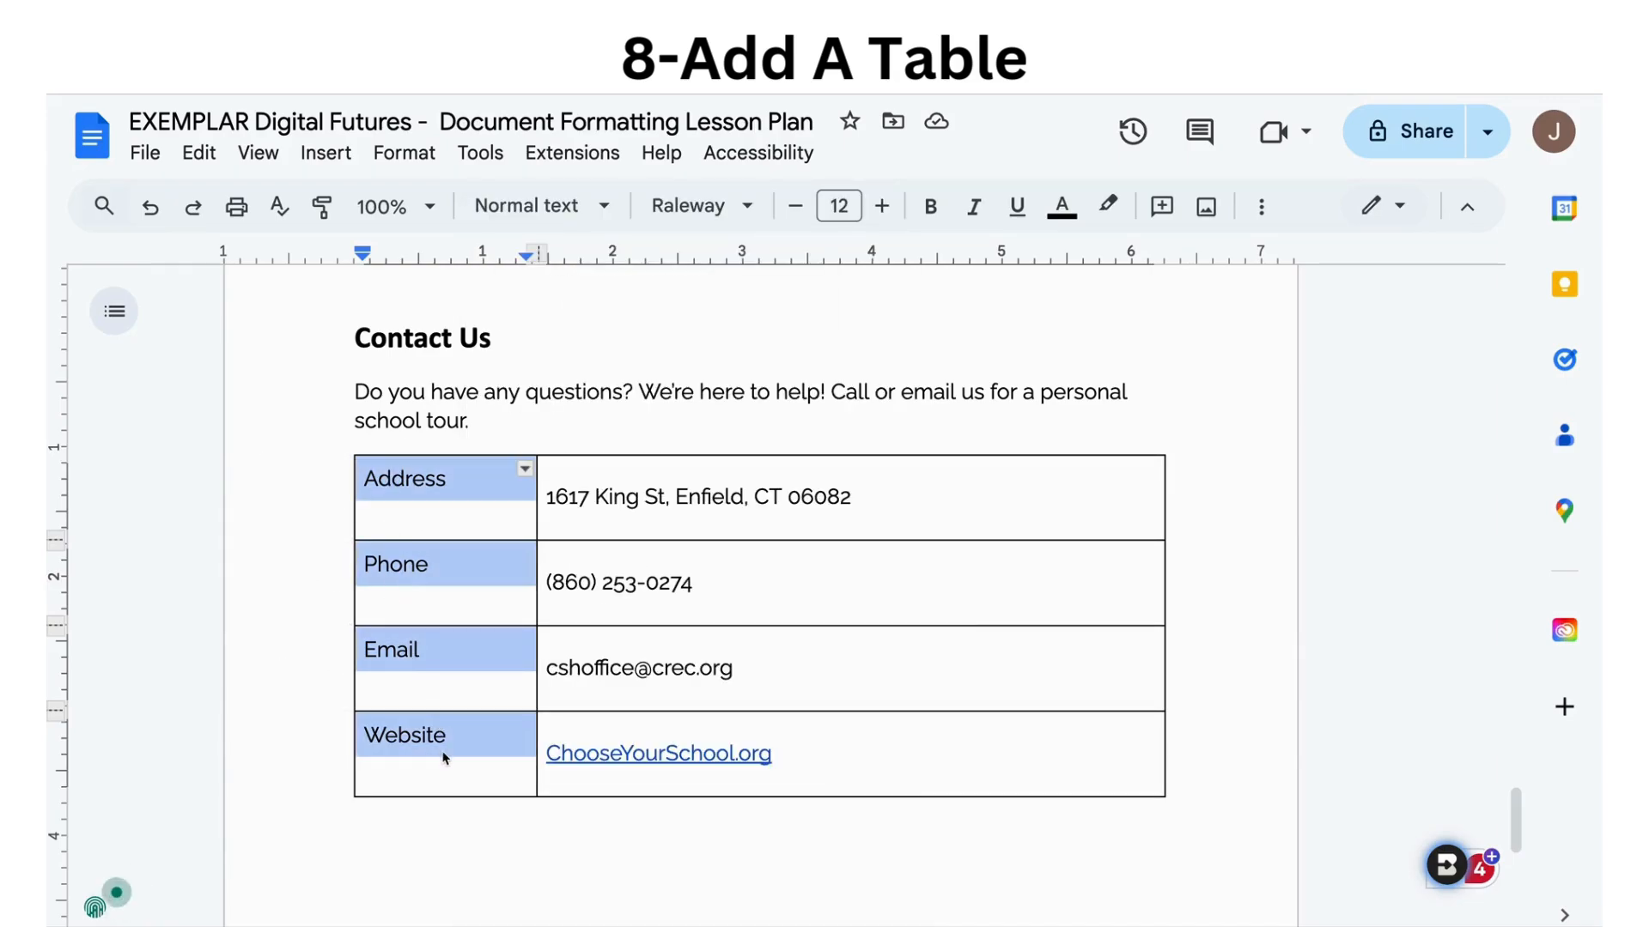
{"action": "right_click", "coordinate": [445, 650]}
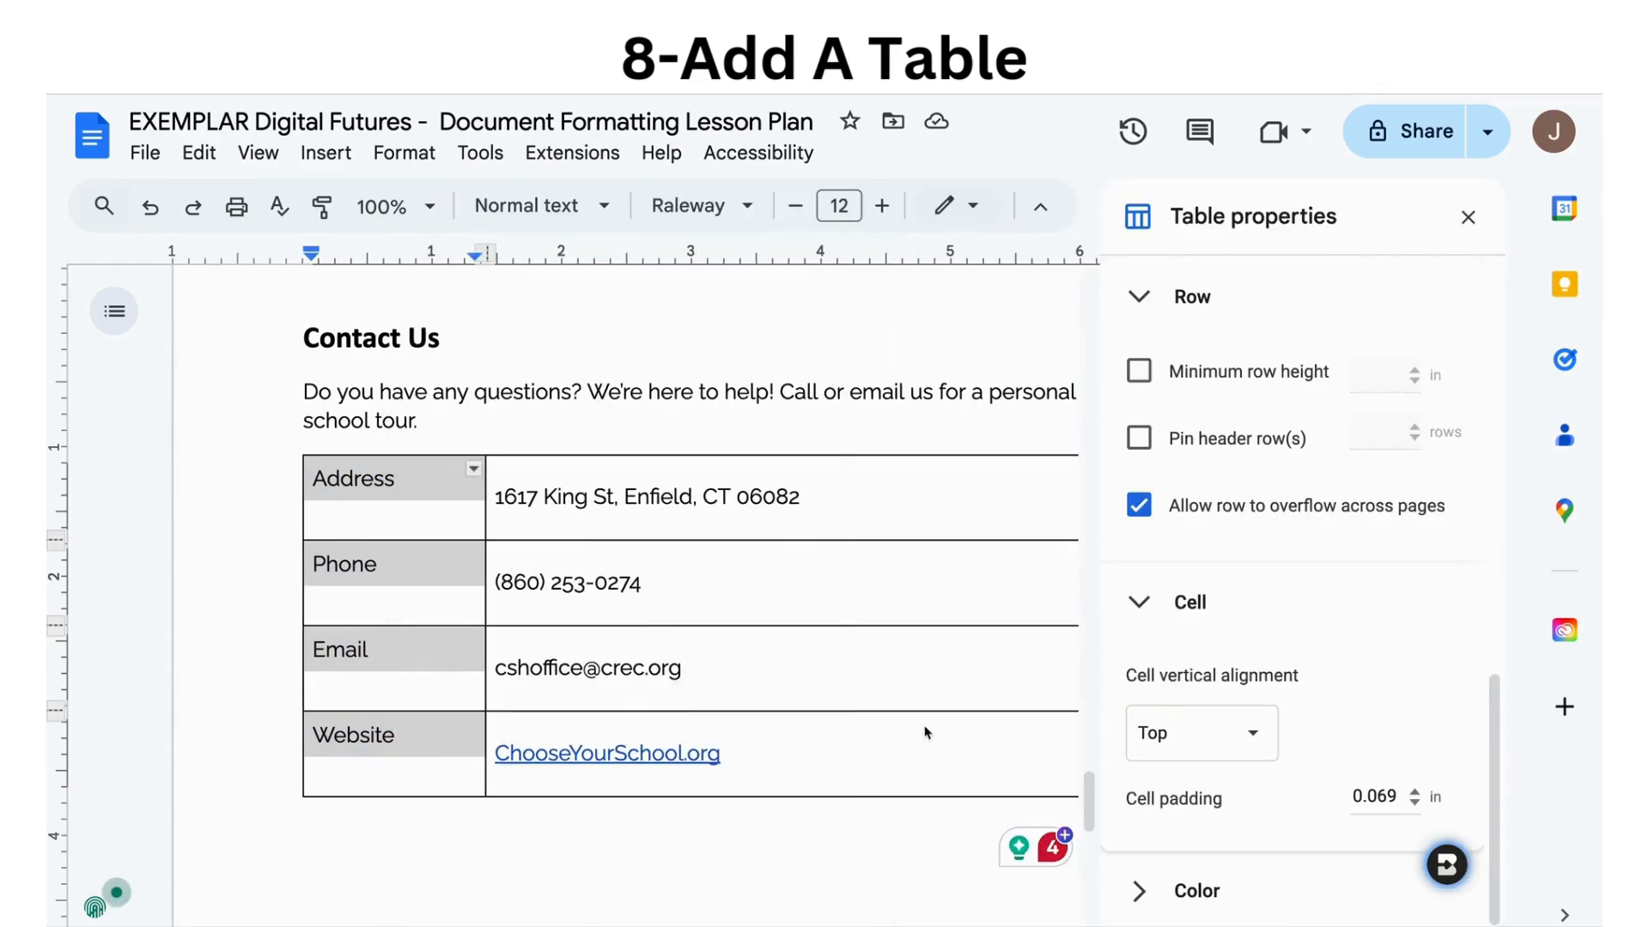
{"action": "left_click", "coordinate": [1141, 304]}
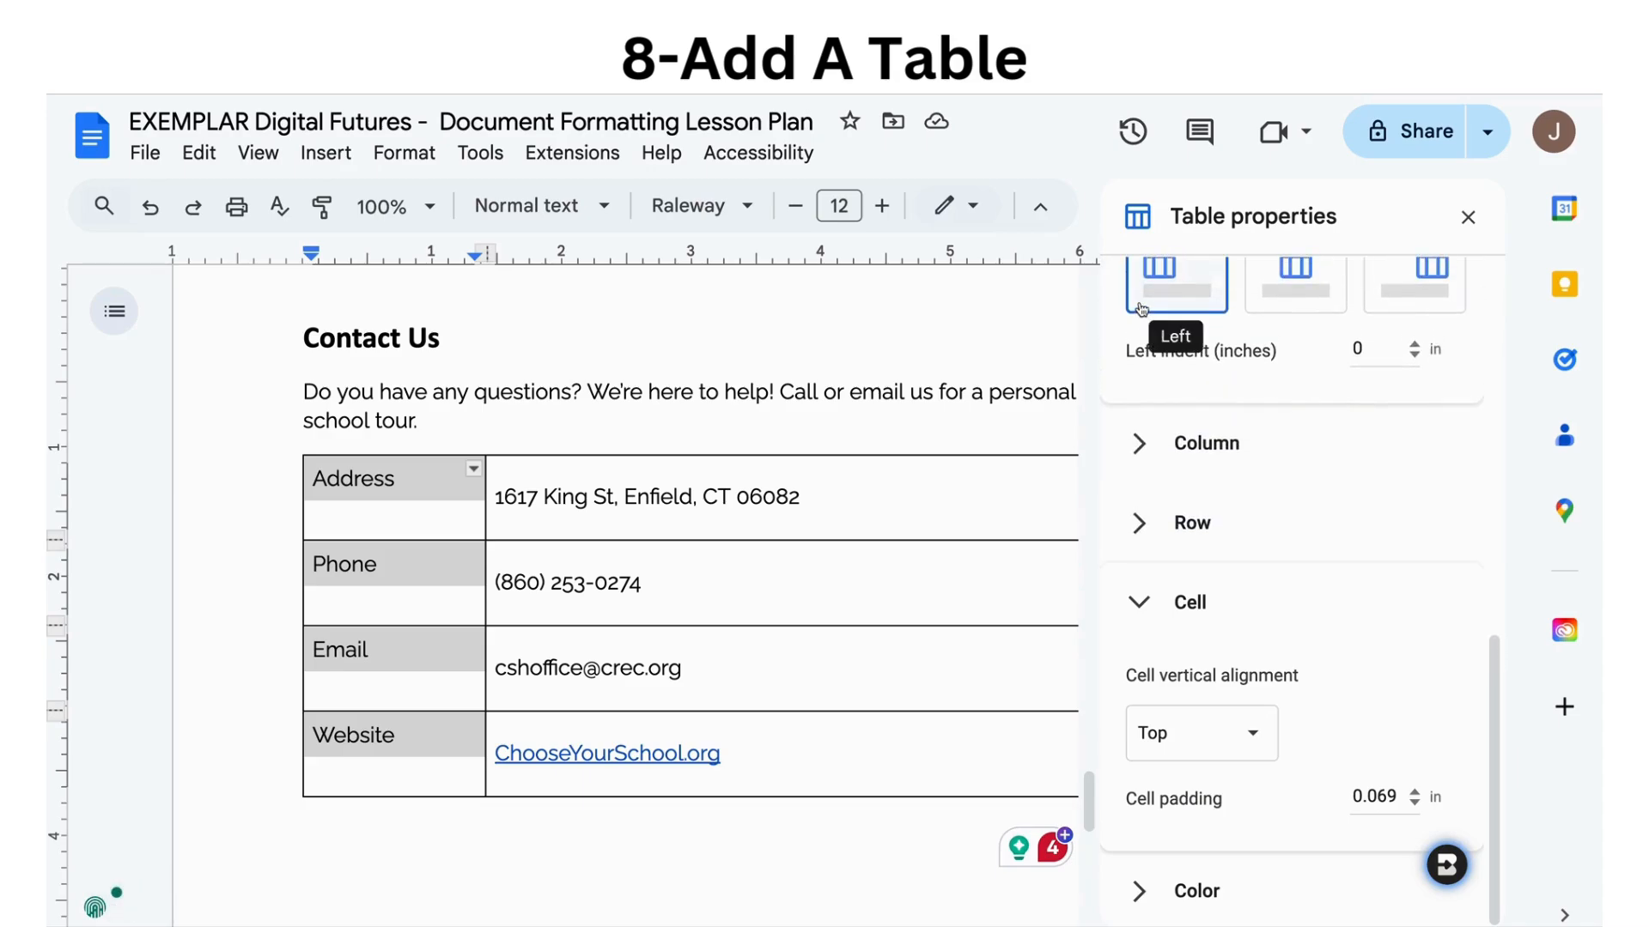
{"action": "left_click", "coordinate": [1198, 748]}
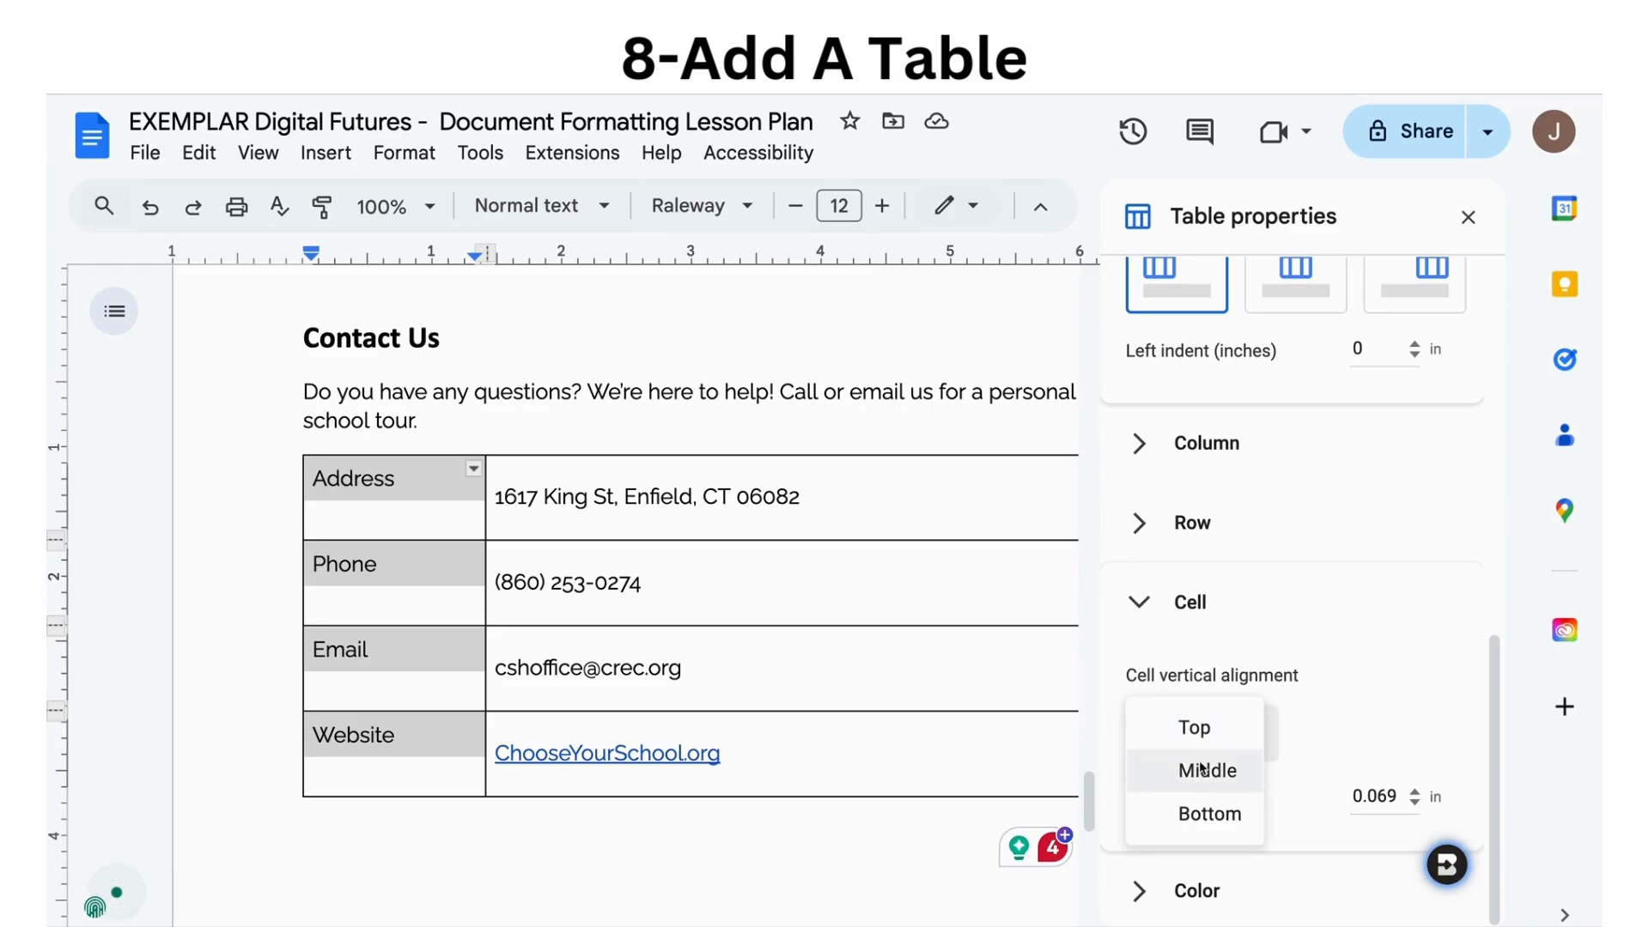
{"action": "left_click", "coordinate": [1205, 772]}
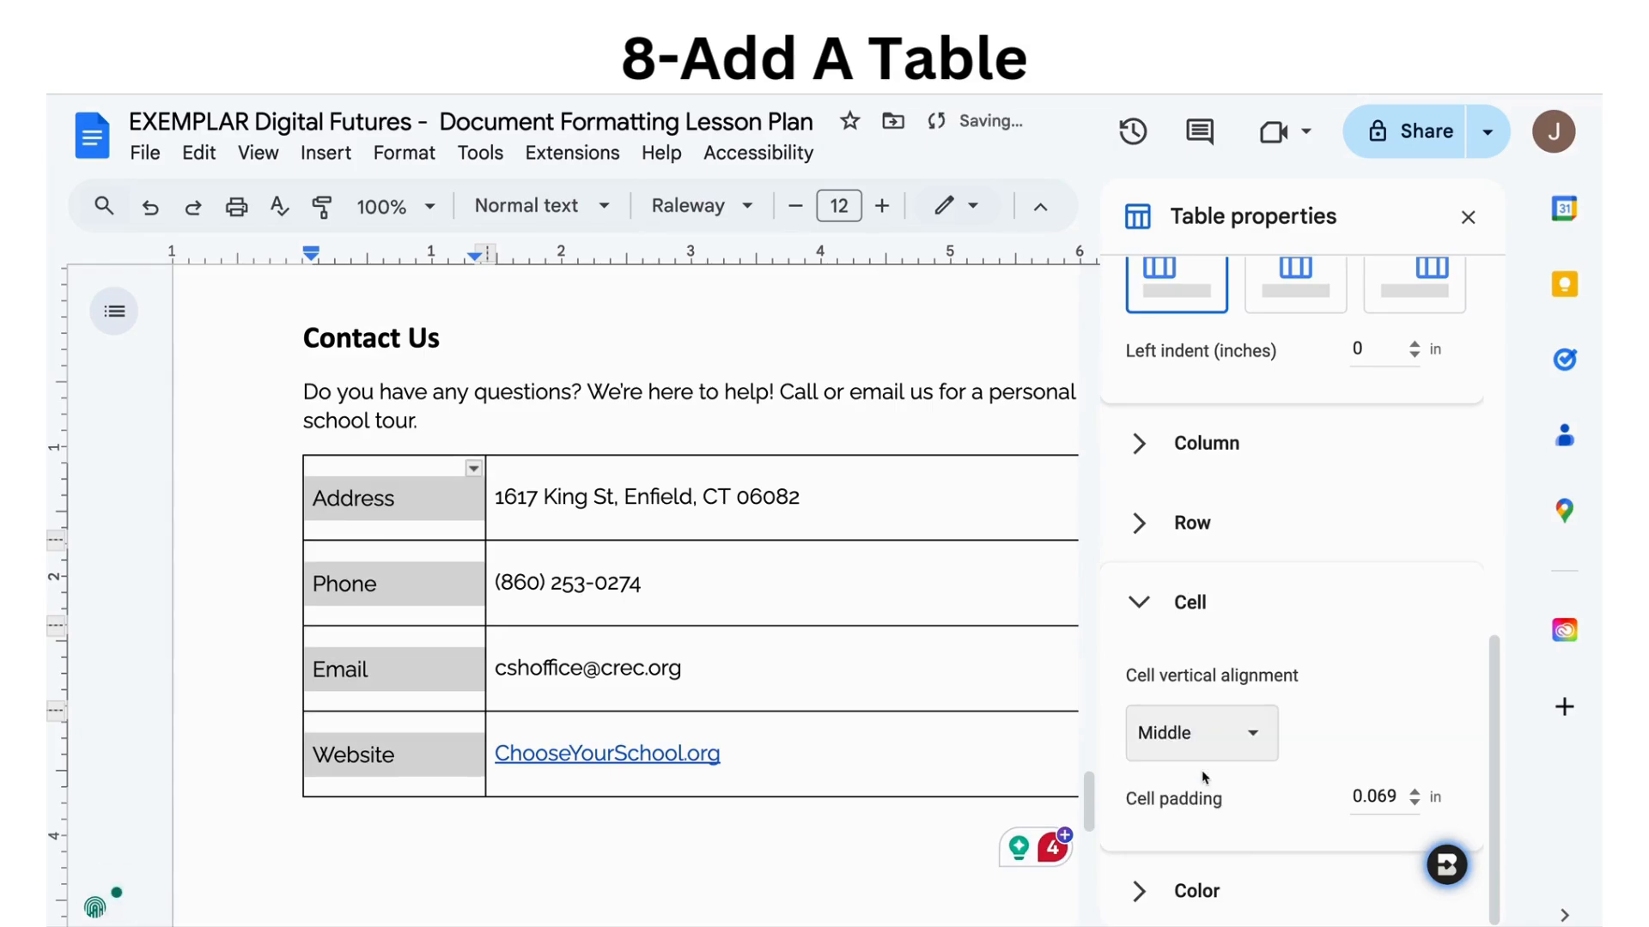
{"action": "left_click", "coordinate": [1467, 219]}
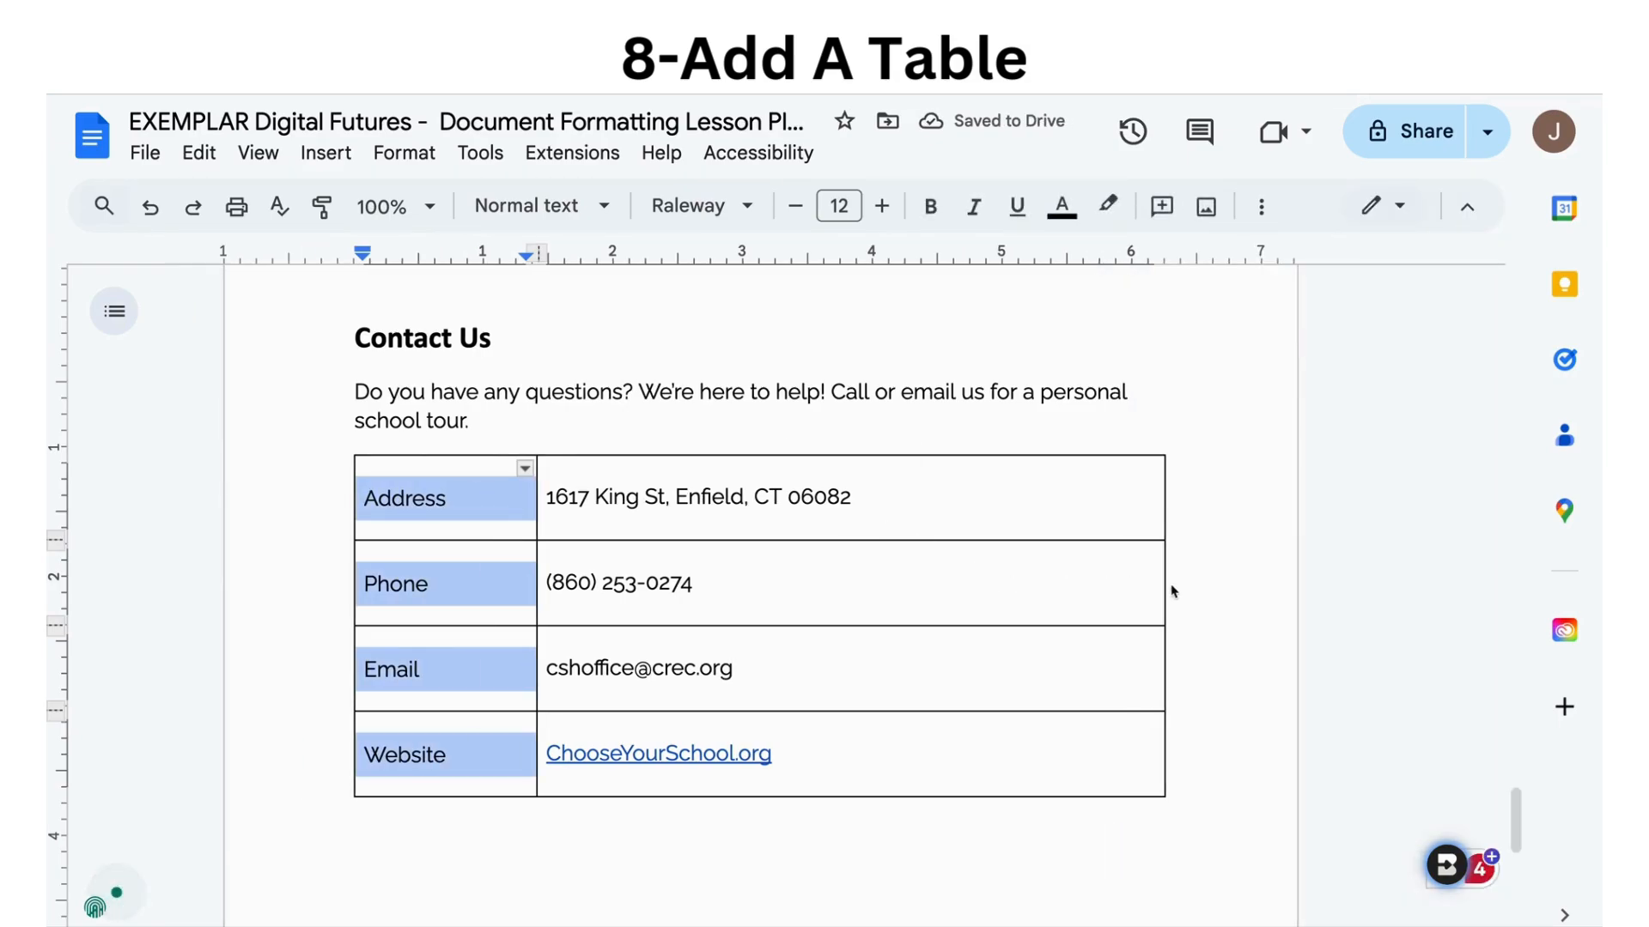
{"action": "left_click_drag", "start_coordinate": [1166, 591], "coordinate": [1142, 591]}
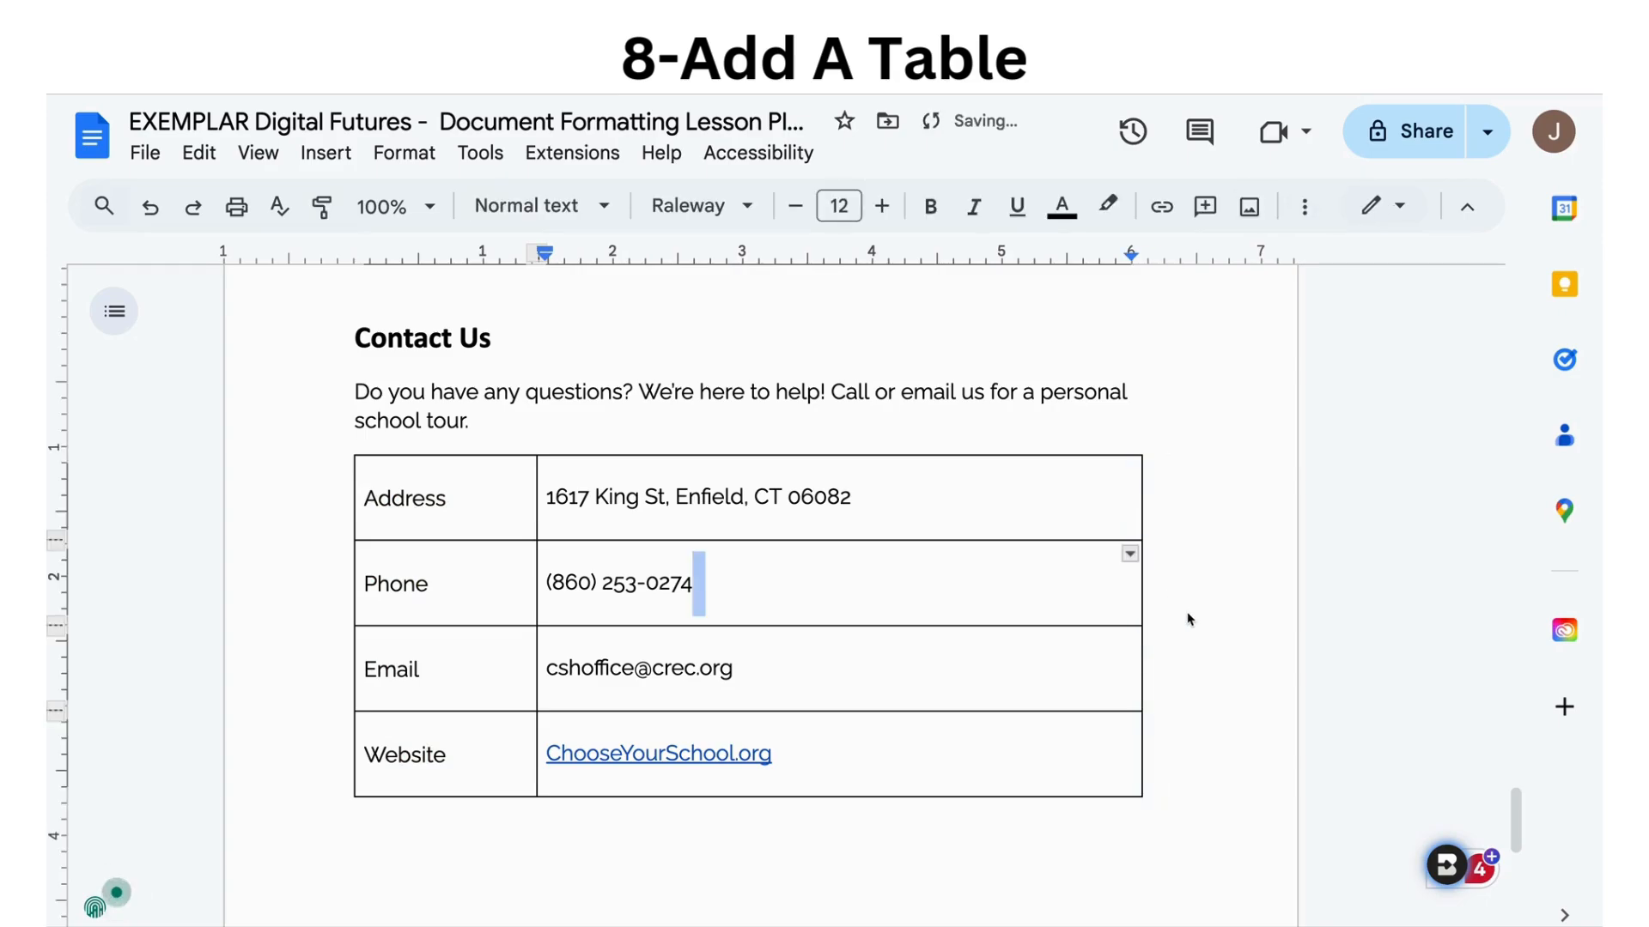
{"action": "left_click", "coordinate": [929, 662]}
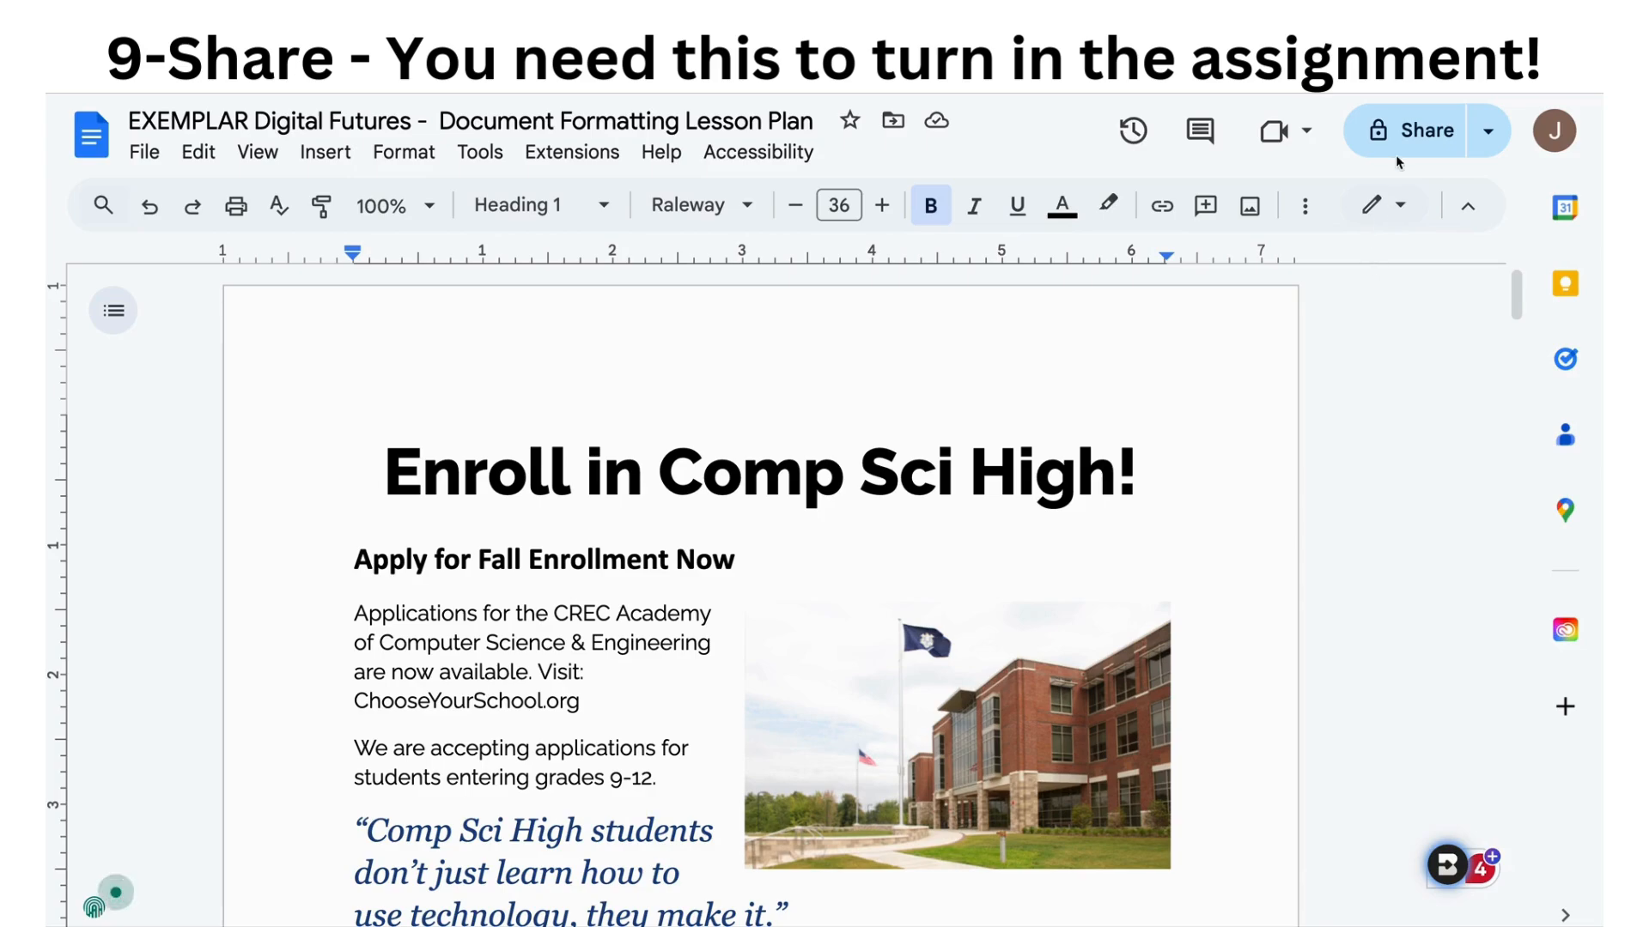
Copy the document's link from its sharing settings and close them.
{"action": "left_click", "coordinate": [1410, 137]}
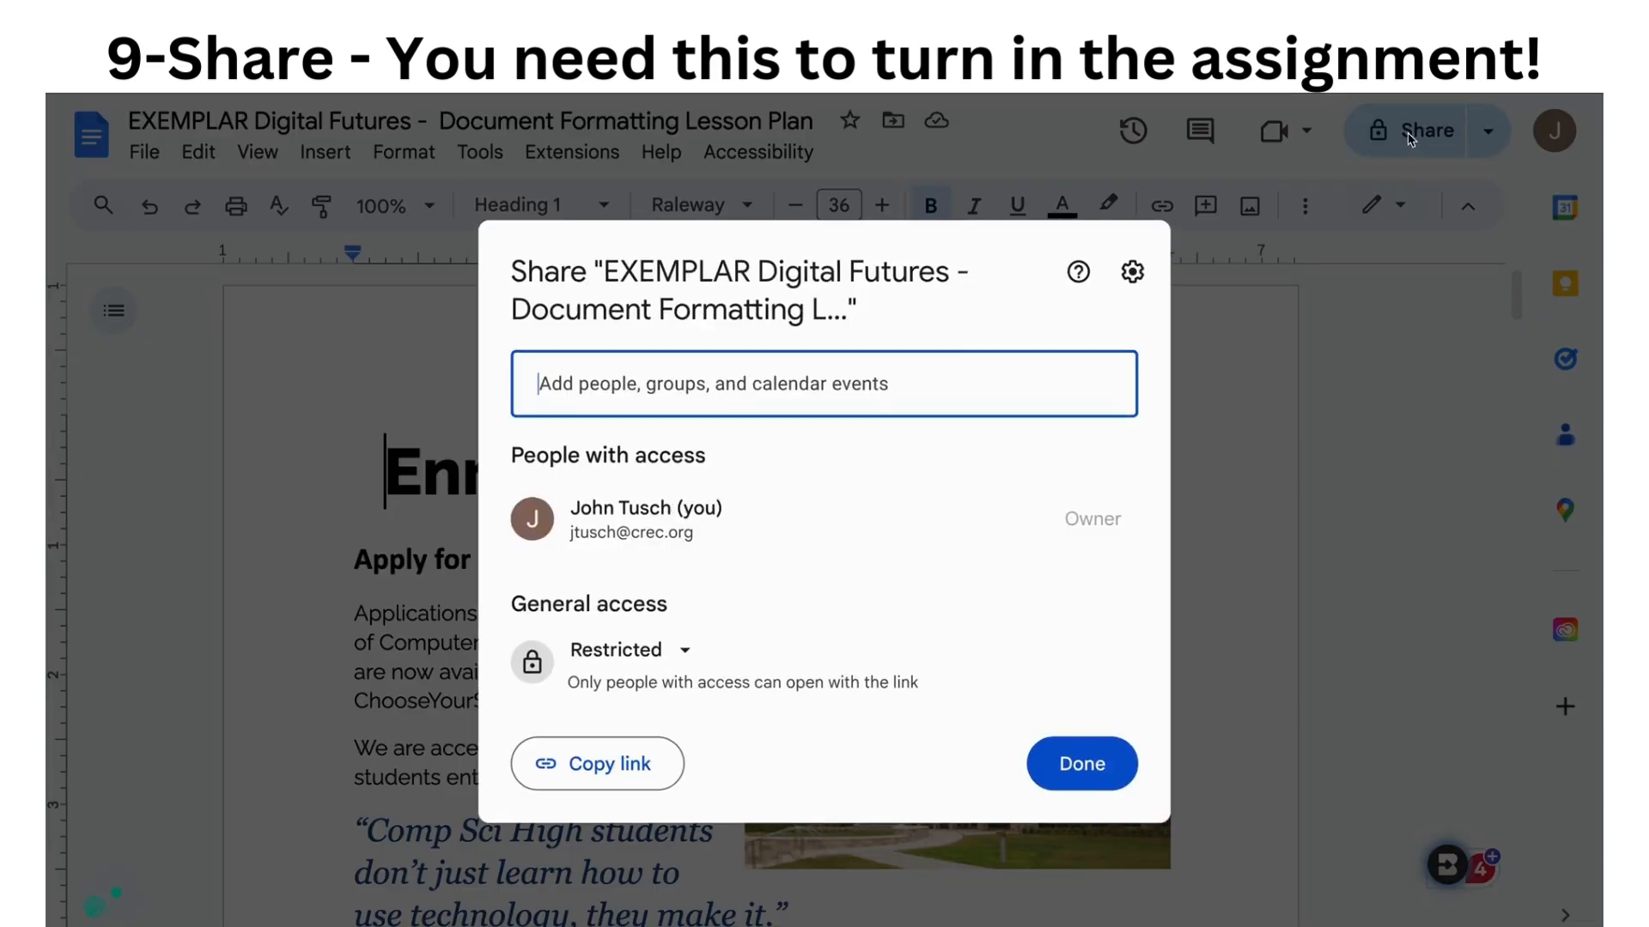
{"action": "left_click", "coordinate": [574, 763]}
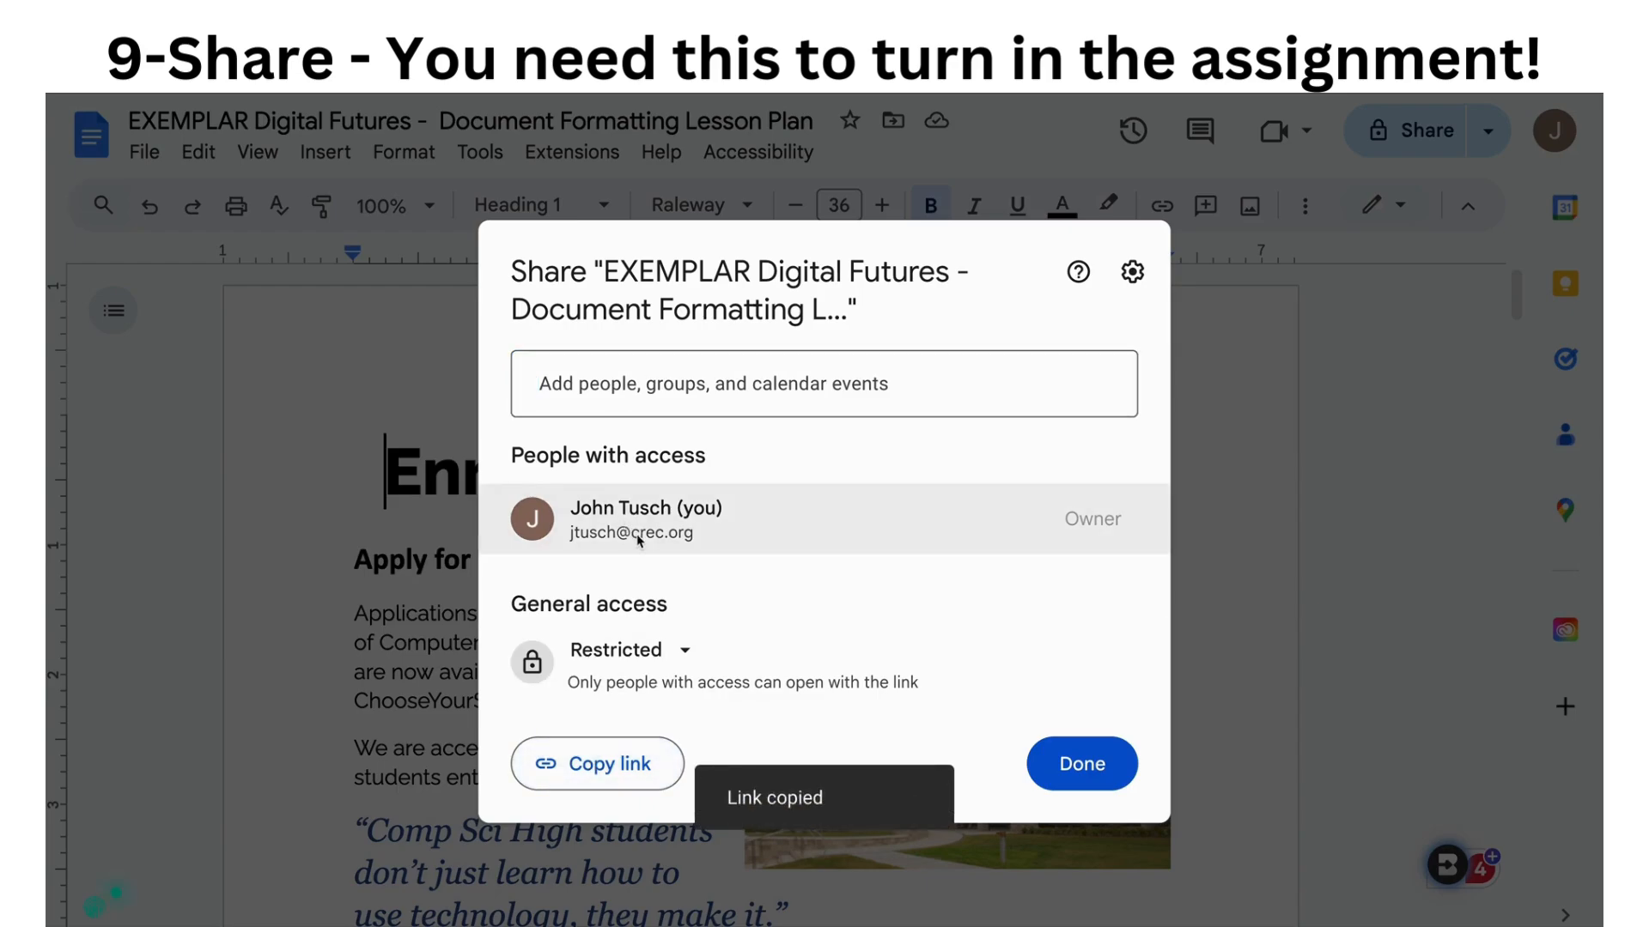
{"action": "left_click", "coordinate": [633, 366]}
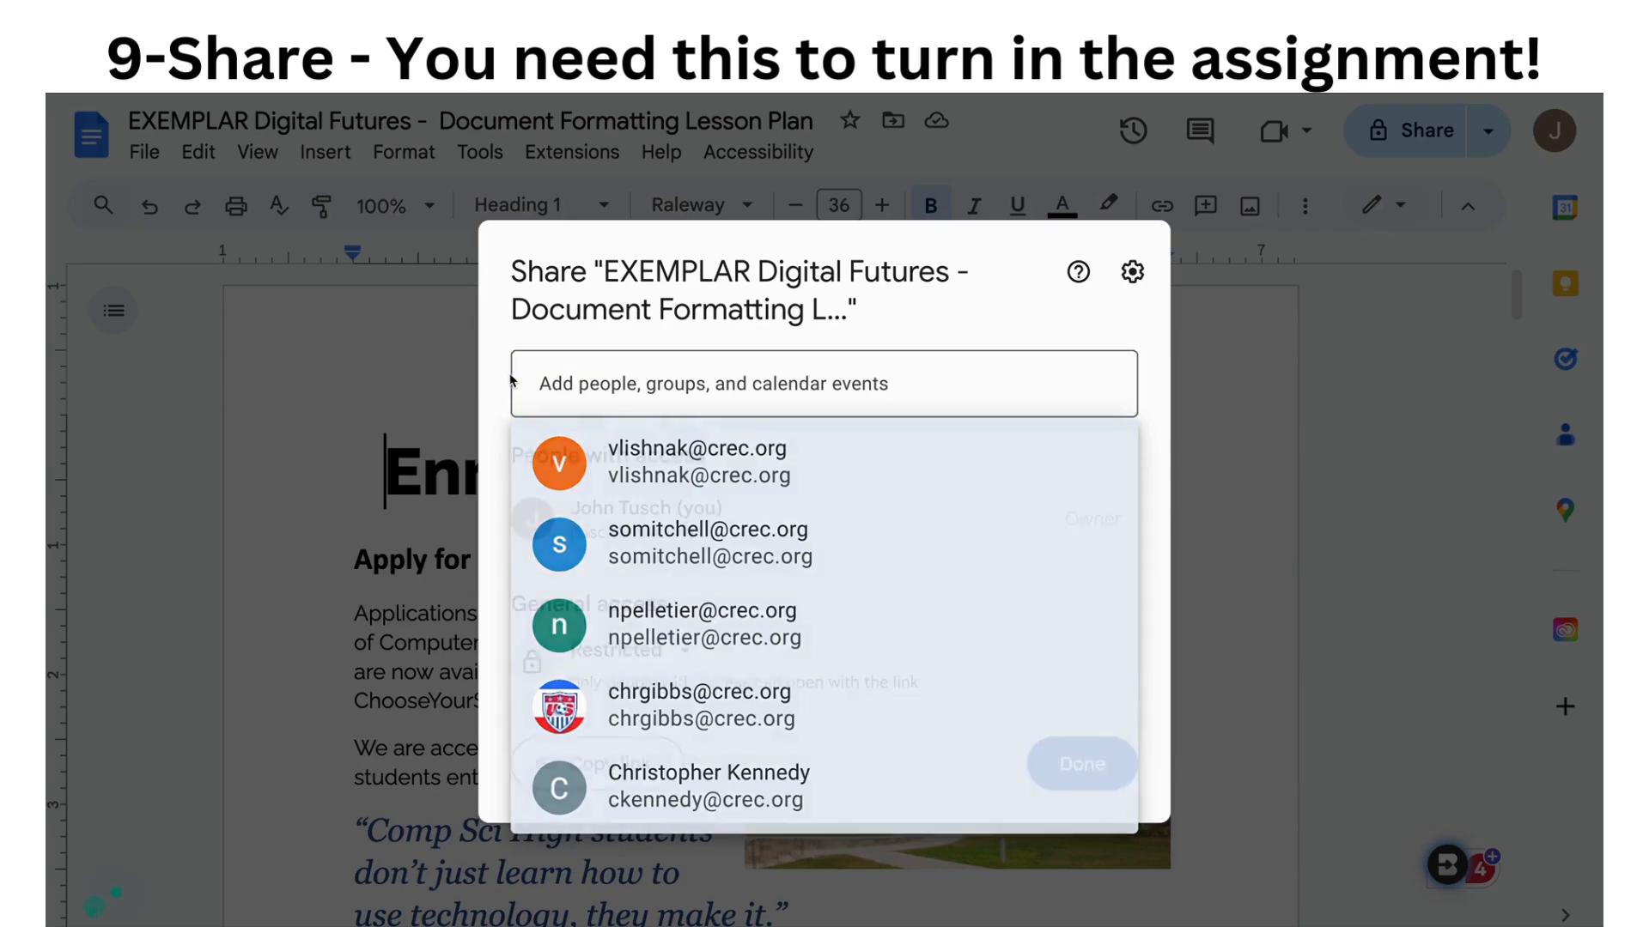
{"action": "left_click", "coordinate": [509, 376]}
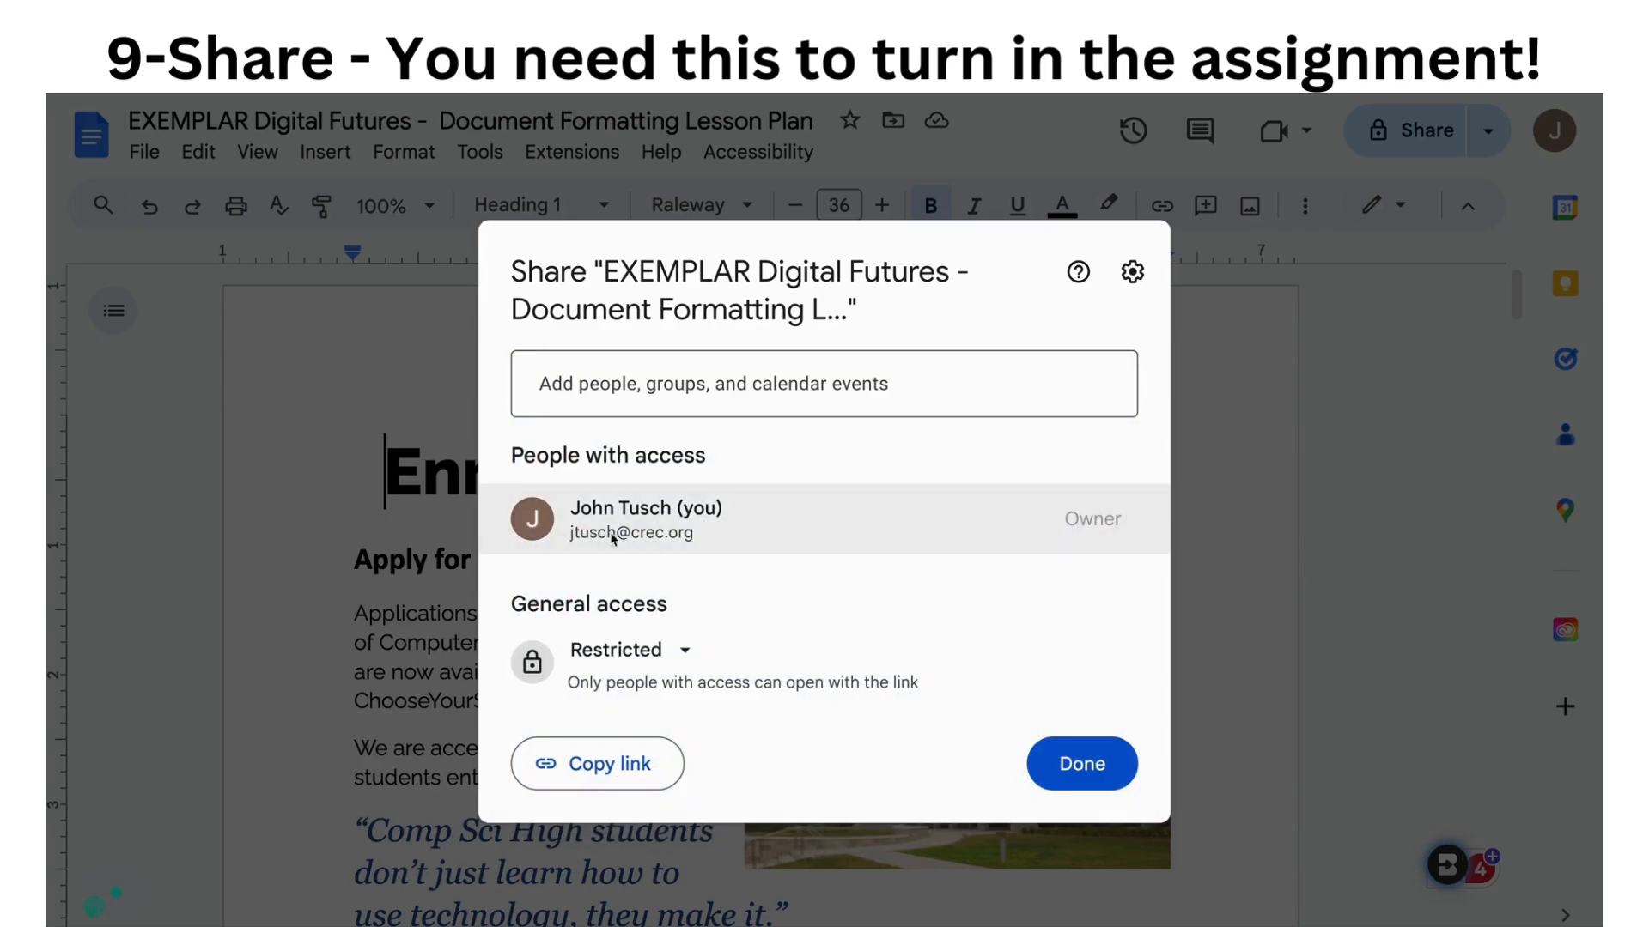
{"action": "mouse_move", "coordinate": [728, 544]}
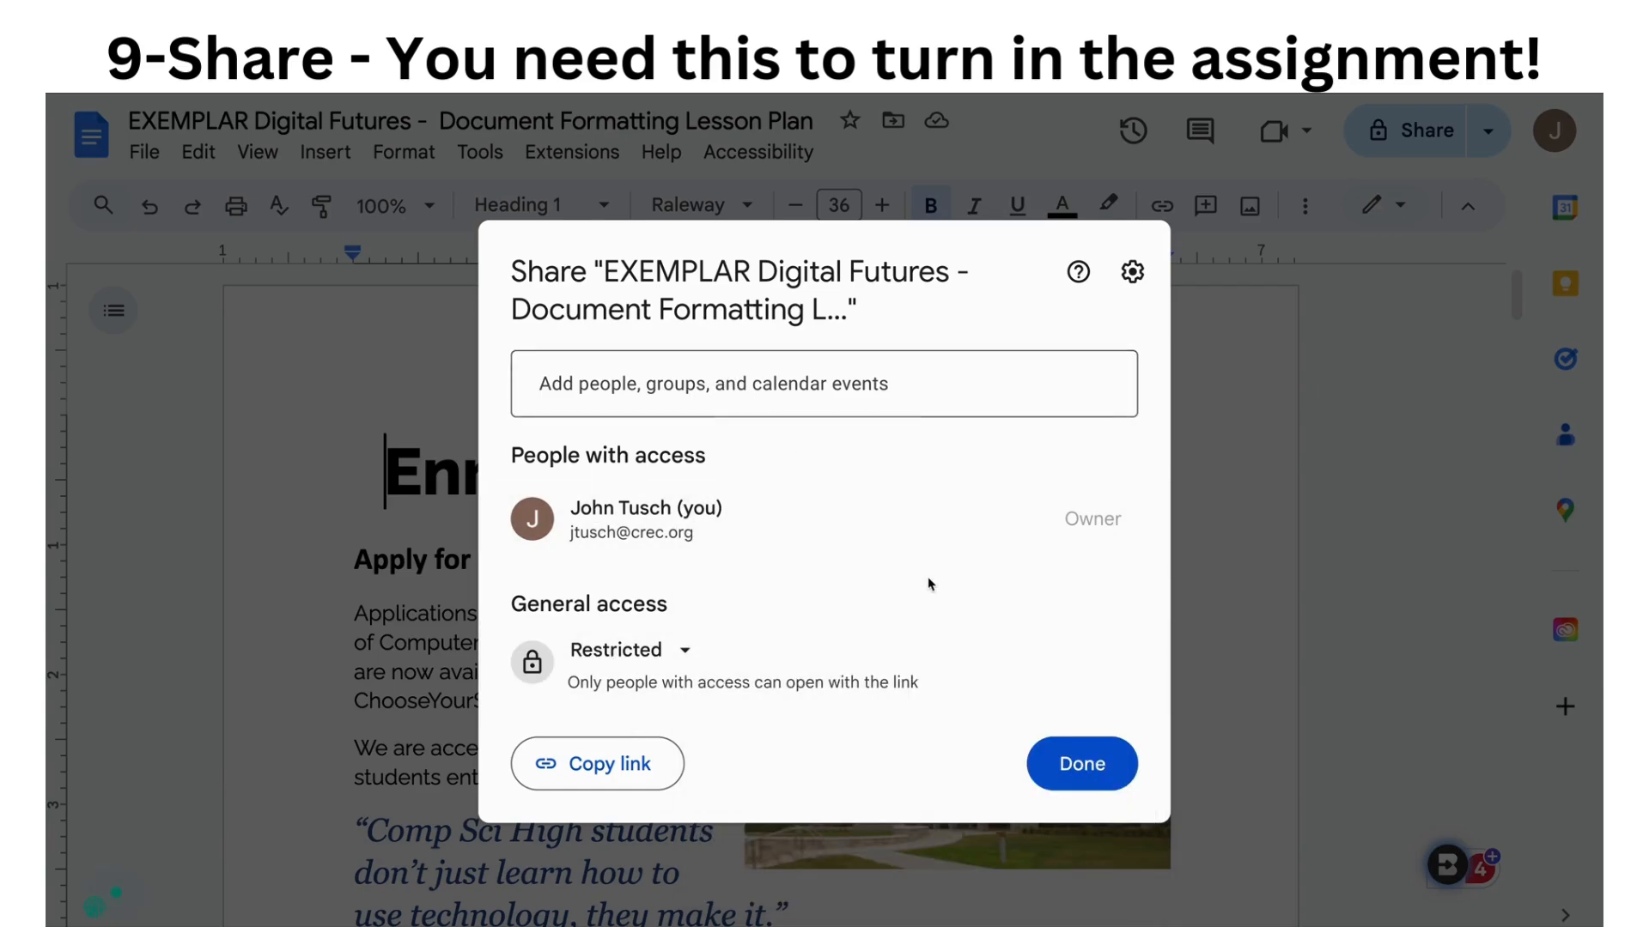
{"action": "left_click", "coordinate": [1065, 761]}
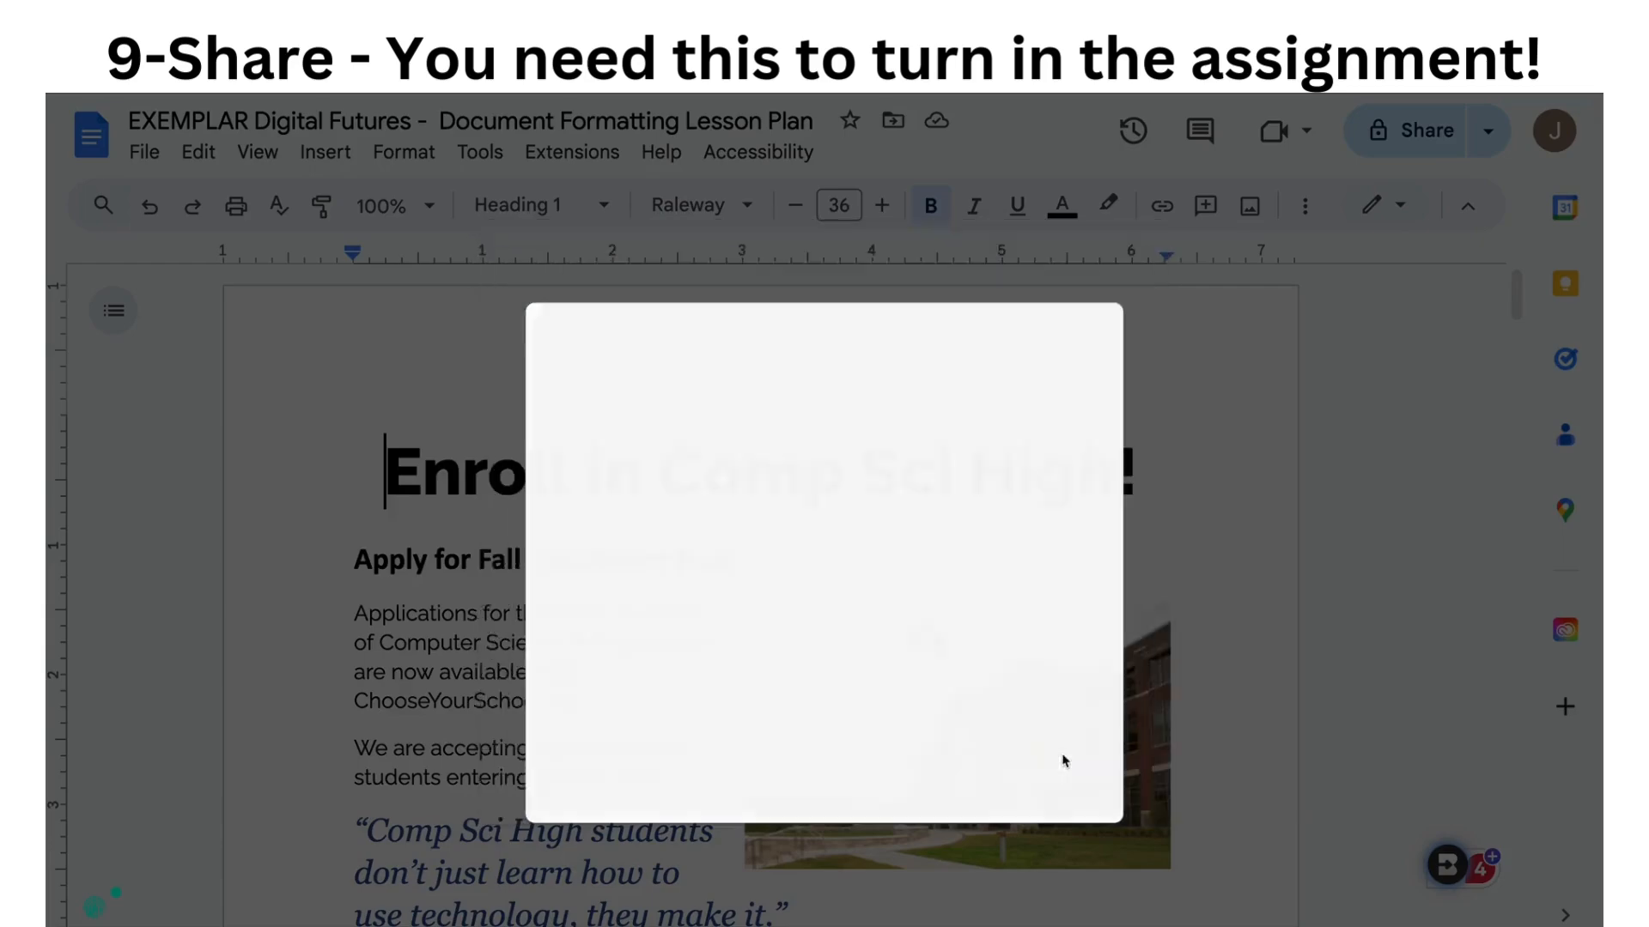
Look up the document's download options.
{"action": "left_click", "coordinate": [142, 155]}
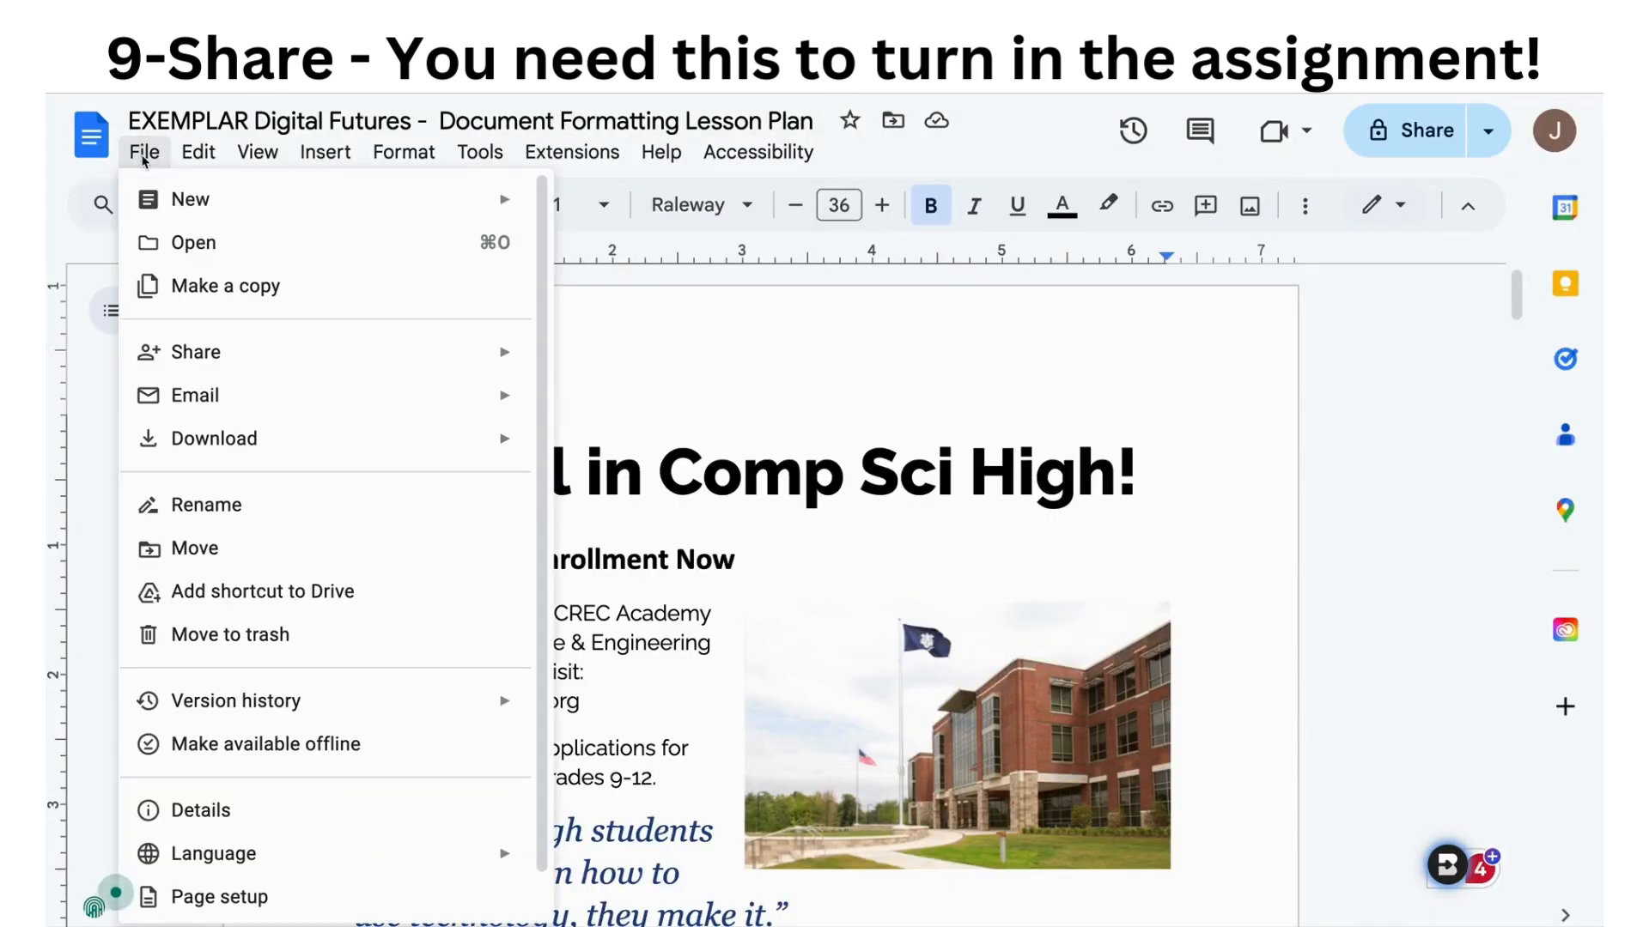
{"action": "mouse_move", "coordinate": [286, 439]}
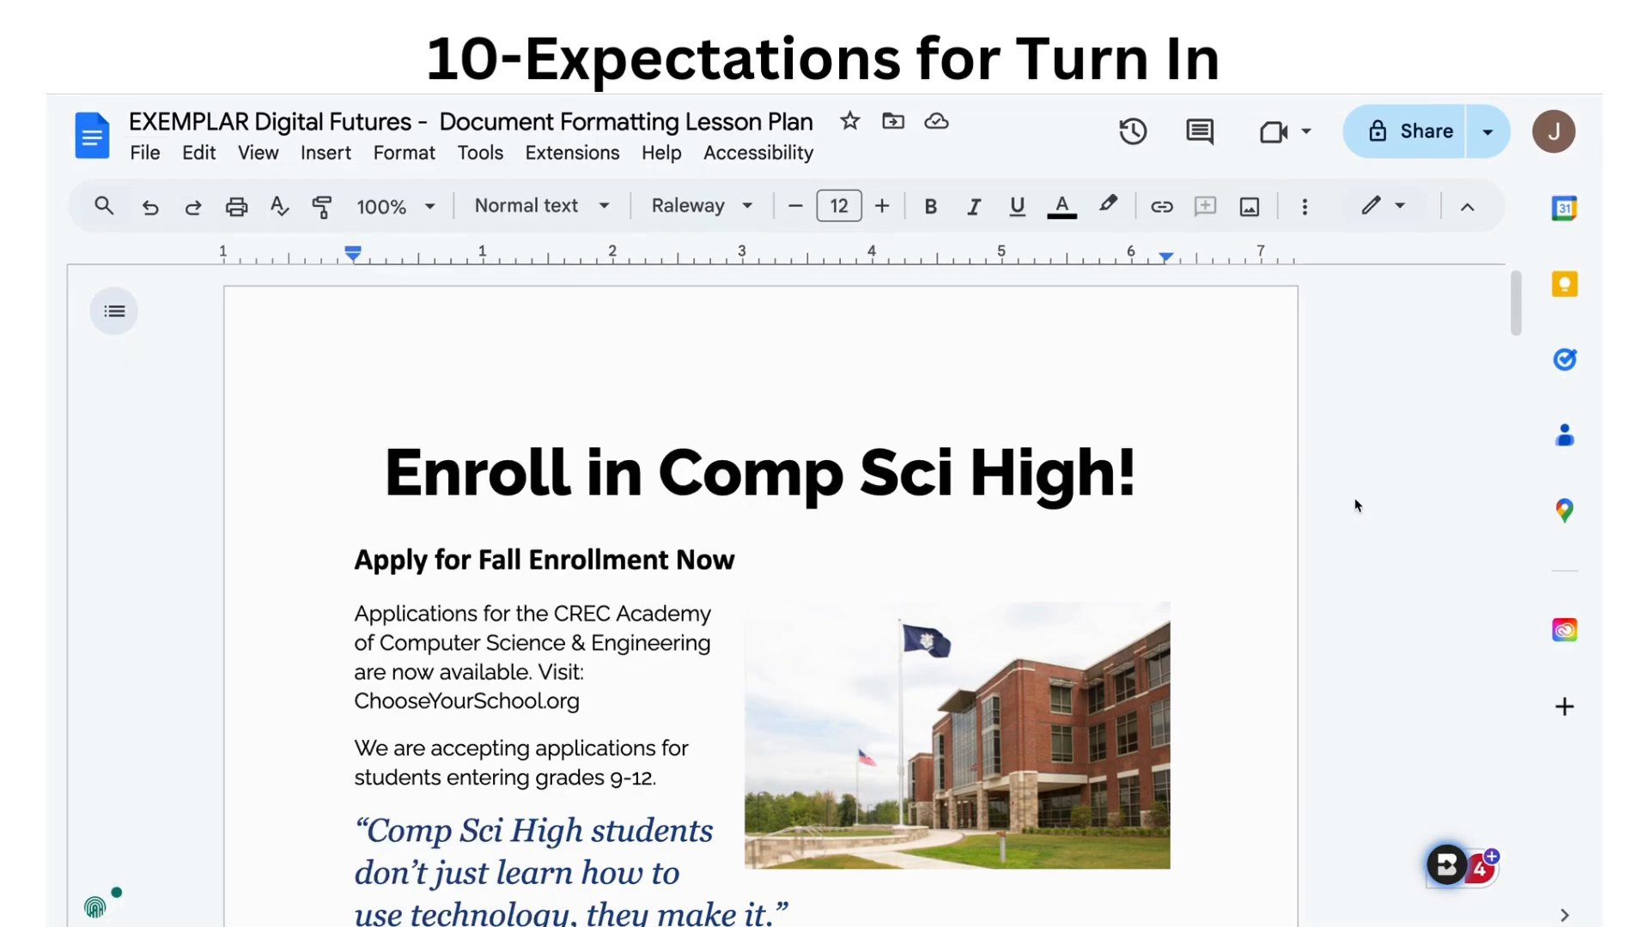
Review the finished document's formatting from the title to the contact table, then recheck the table of contents, jobs growth and Building Partnerships sections.
{"action": "scroll", "coordinate": [1262, 521], "scroll_direction": "down", "scroll_amount": 3}
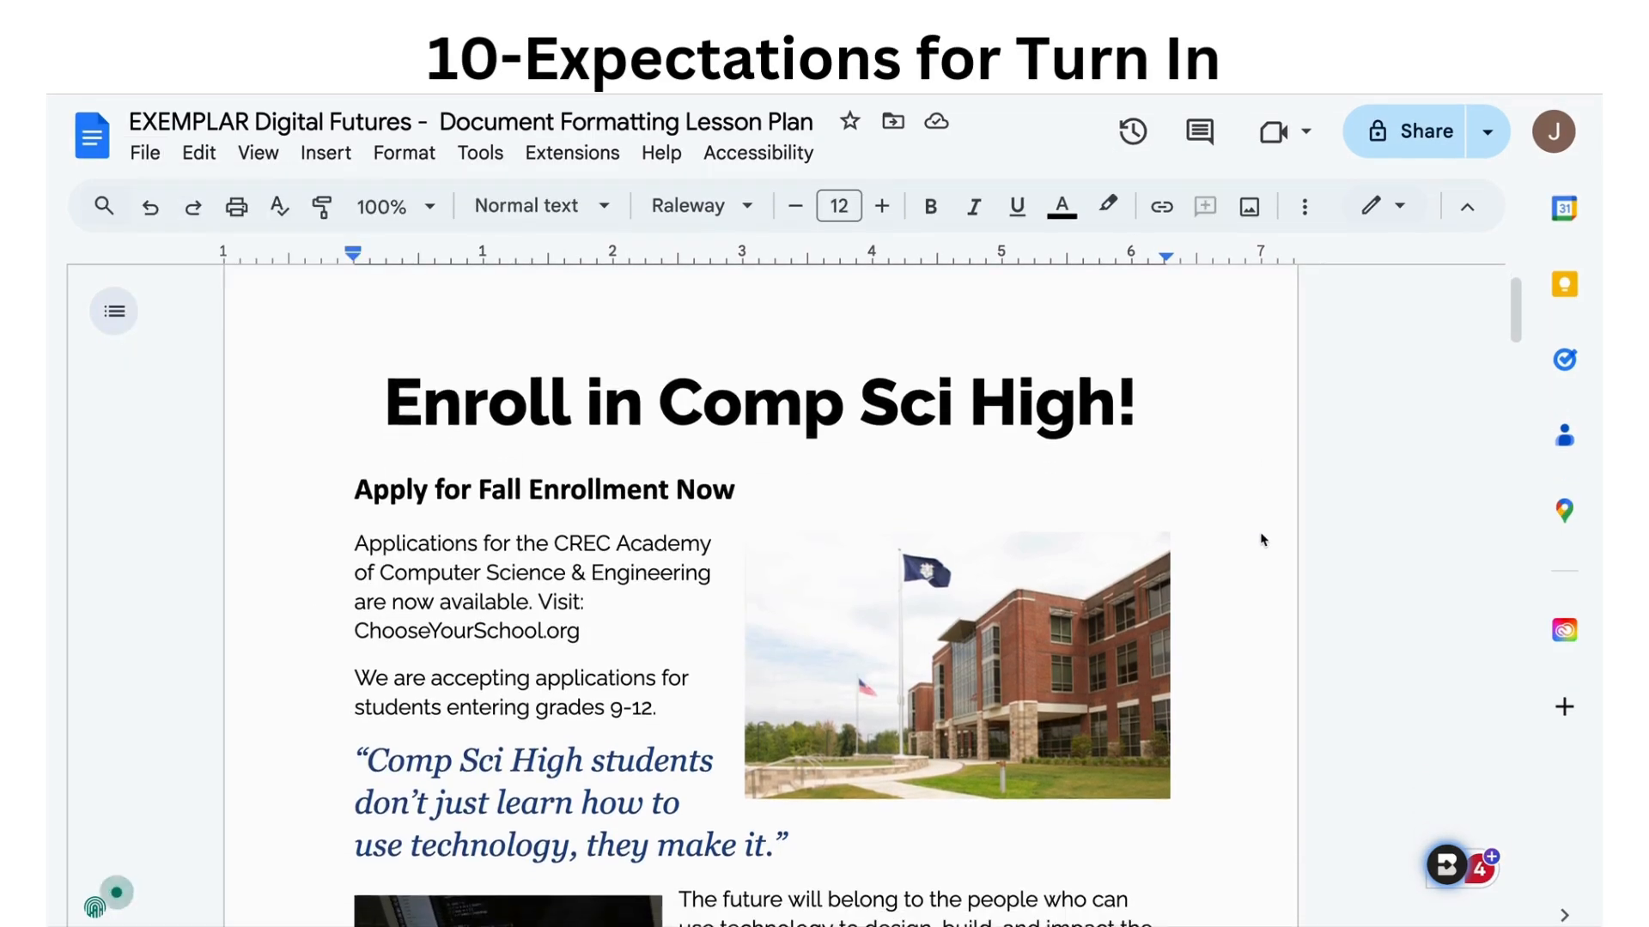
{"action": "scroll", "coordinate": [1262, 538], "scroll_direction": "down", "scroll_amount": 5}
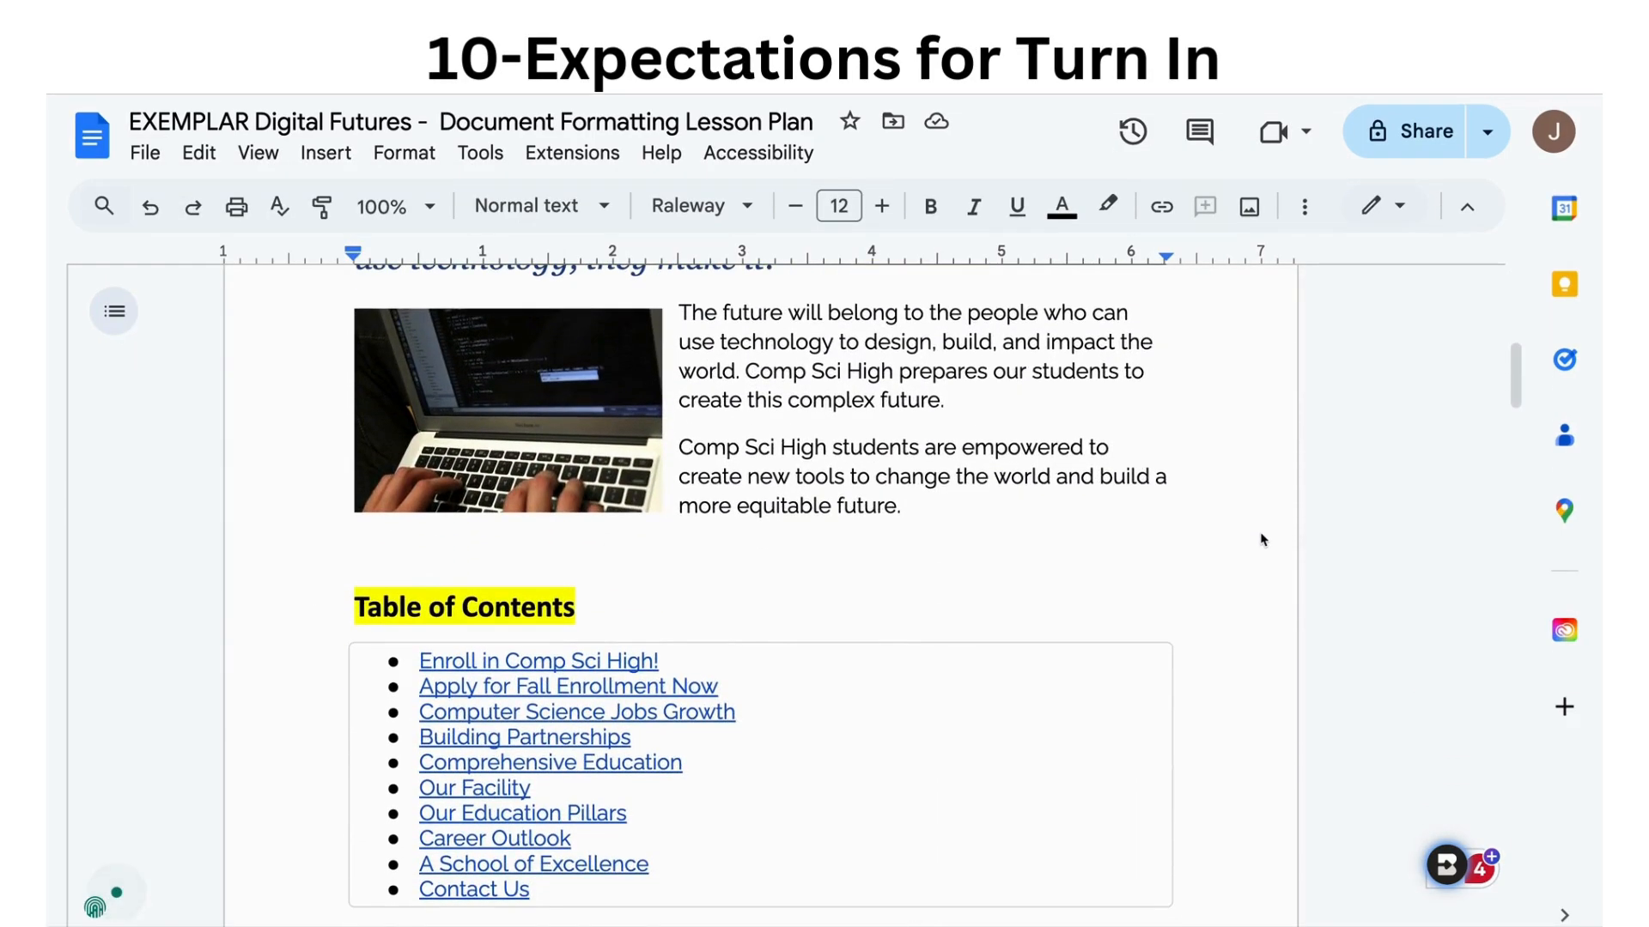
{"action": "scroll", "coordinate": [1261, 538], "scroll_direction": "down", "scroll_amount": 10}
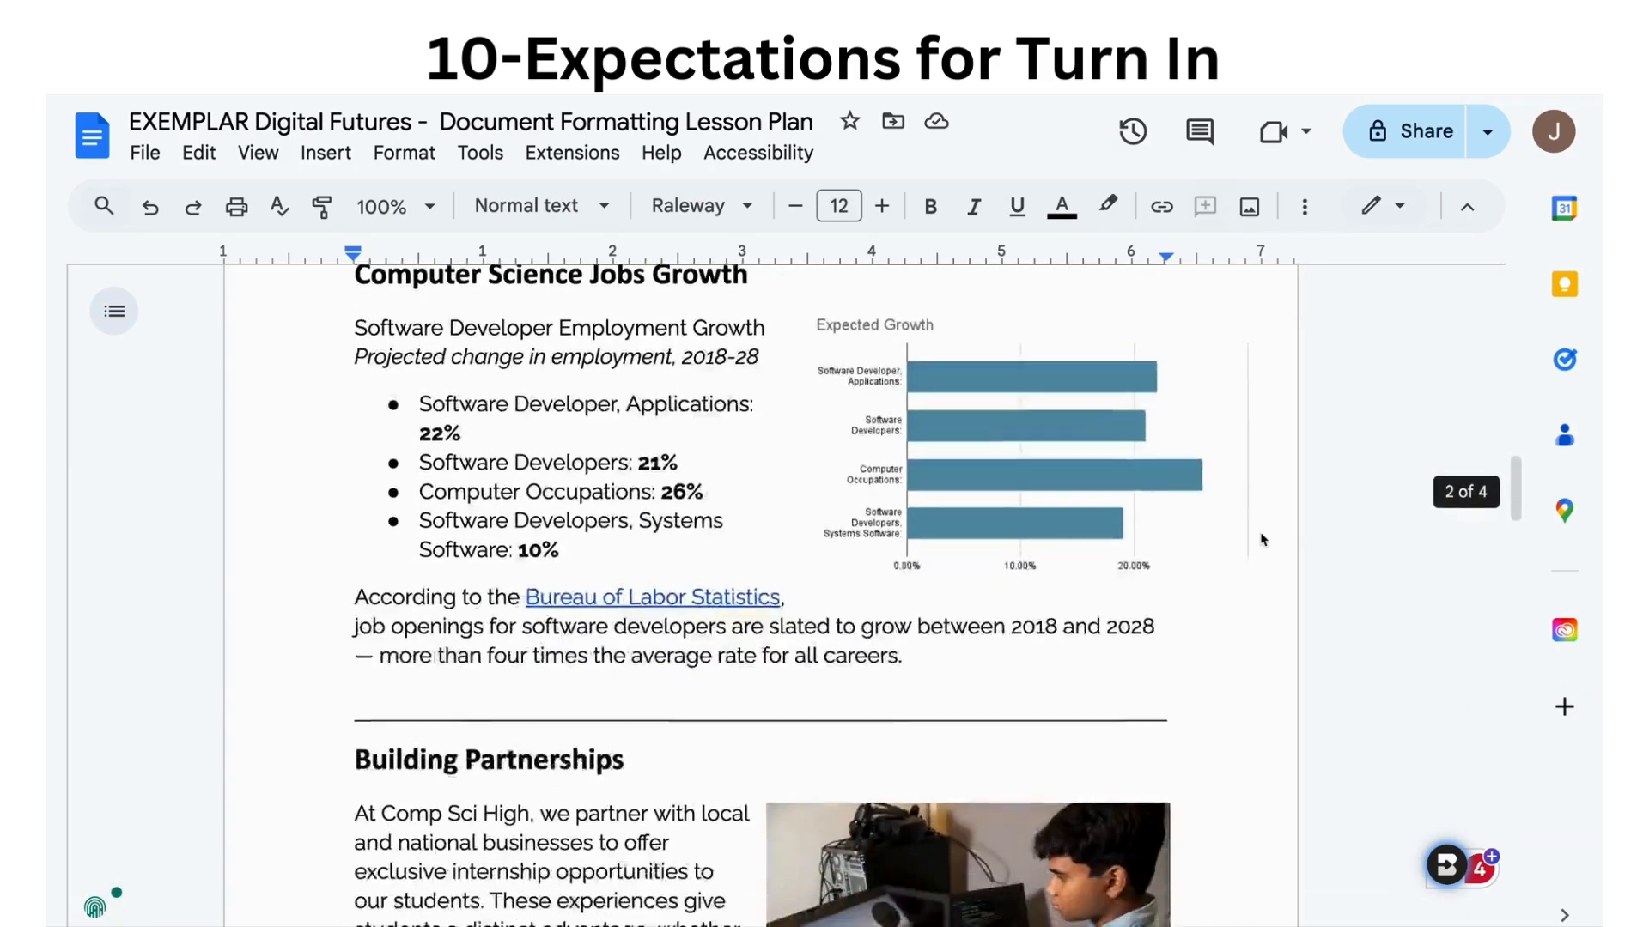
{"action": "scroll", "coordinate": [1261, 539], "scroll_direction": "down", "scroll_amount": 15}
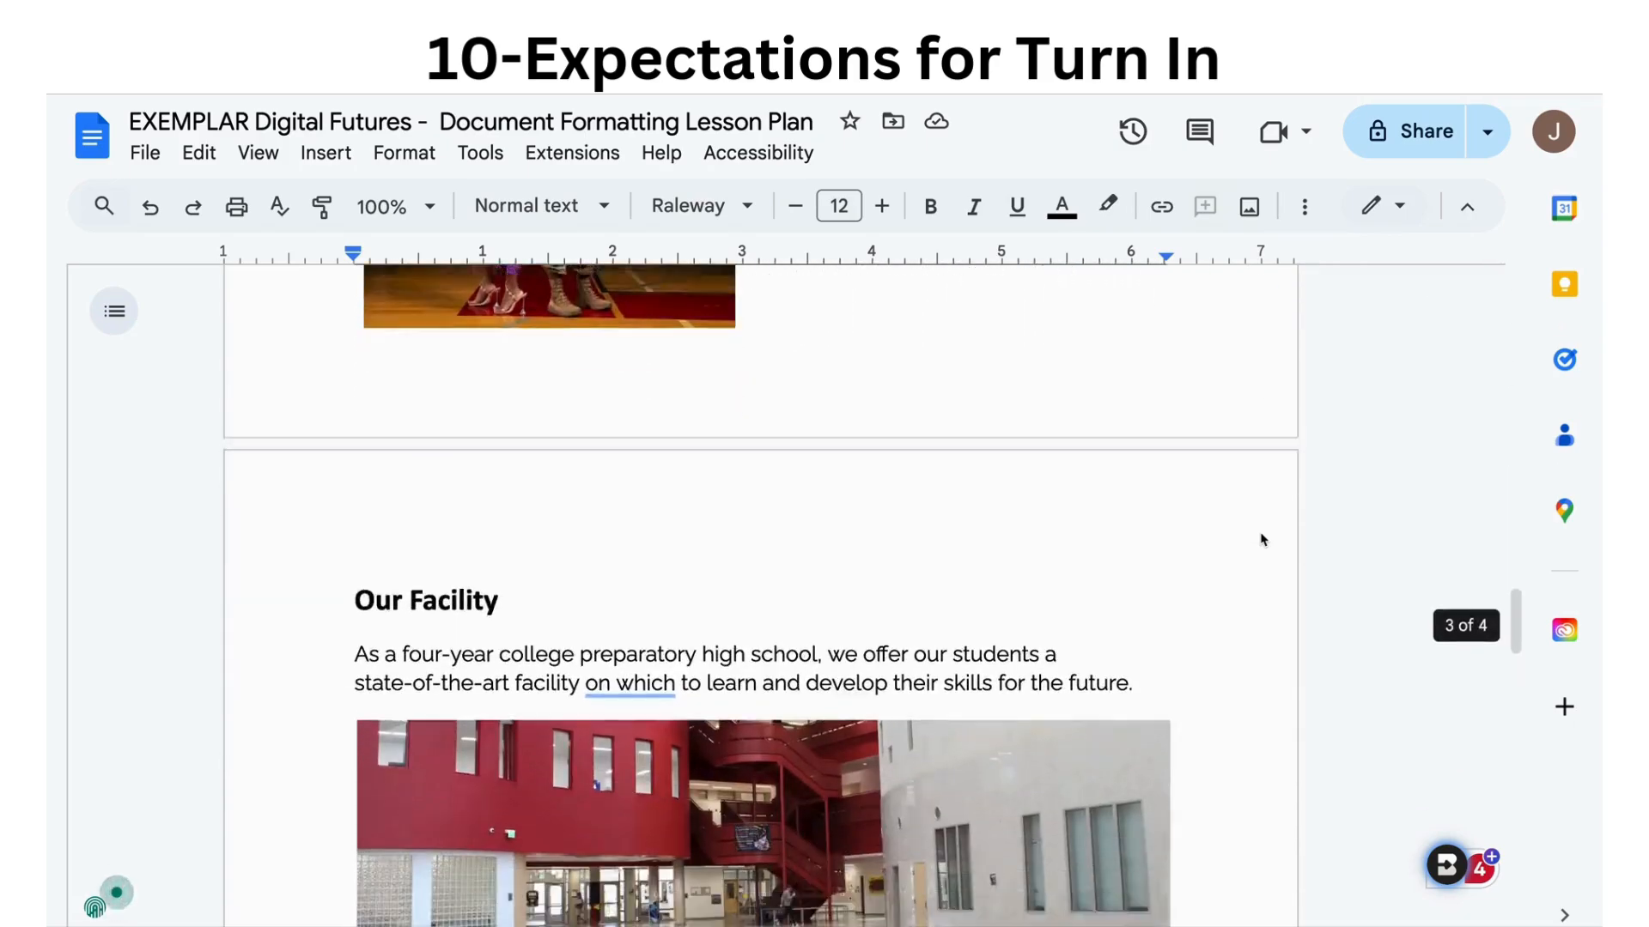
{"action": "scroll", "coordinate": [1261, 539], "scroll_direction": "down", "scroll_amount": 15}
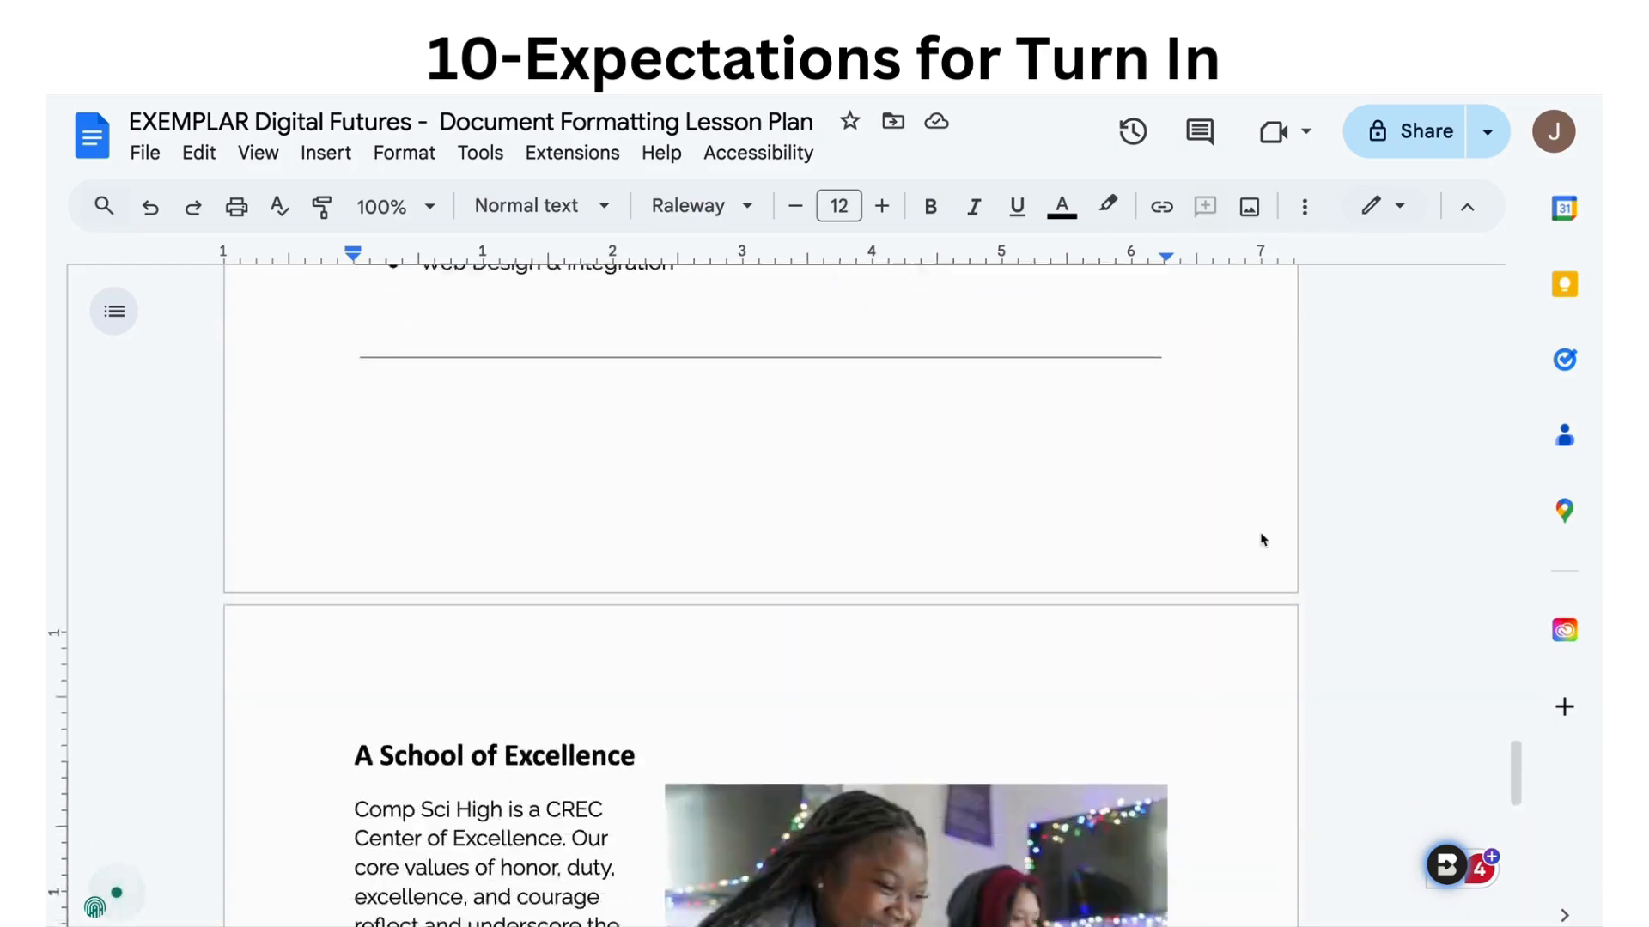
{"action": "scroll", "coordinate": [1260, 538], "scroll_direction": "down", "scroll_amount": 10}
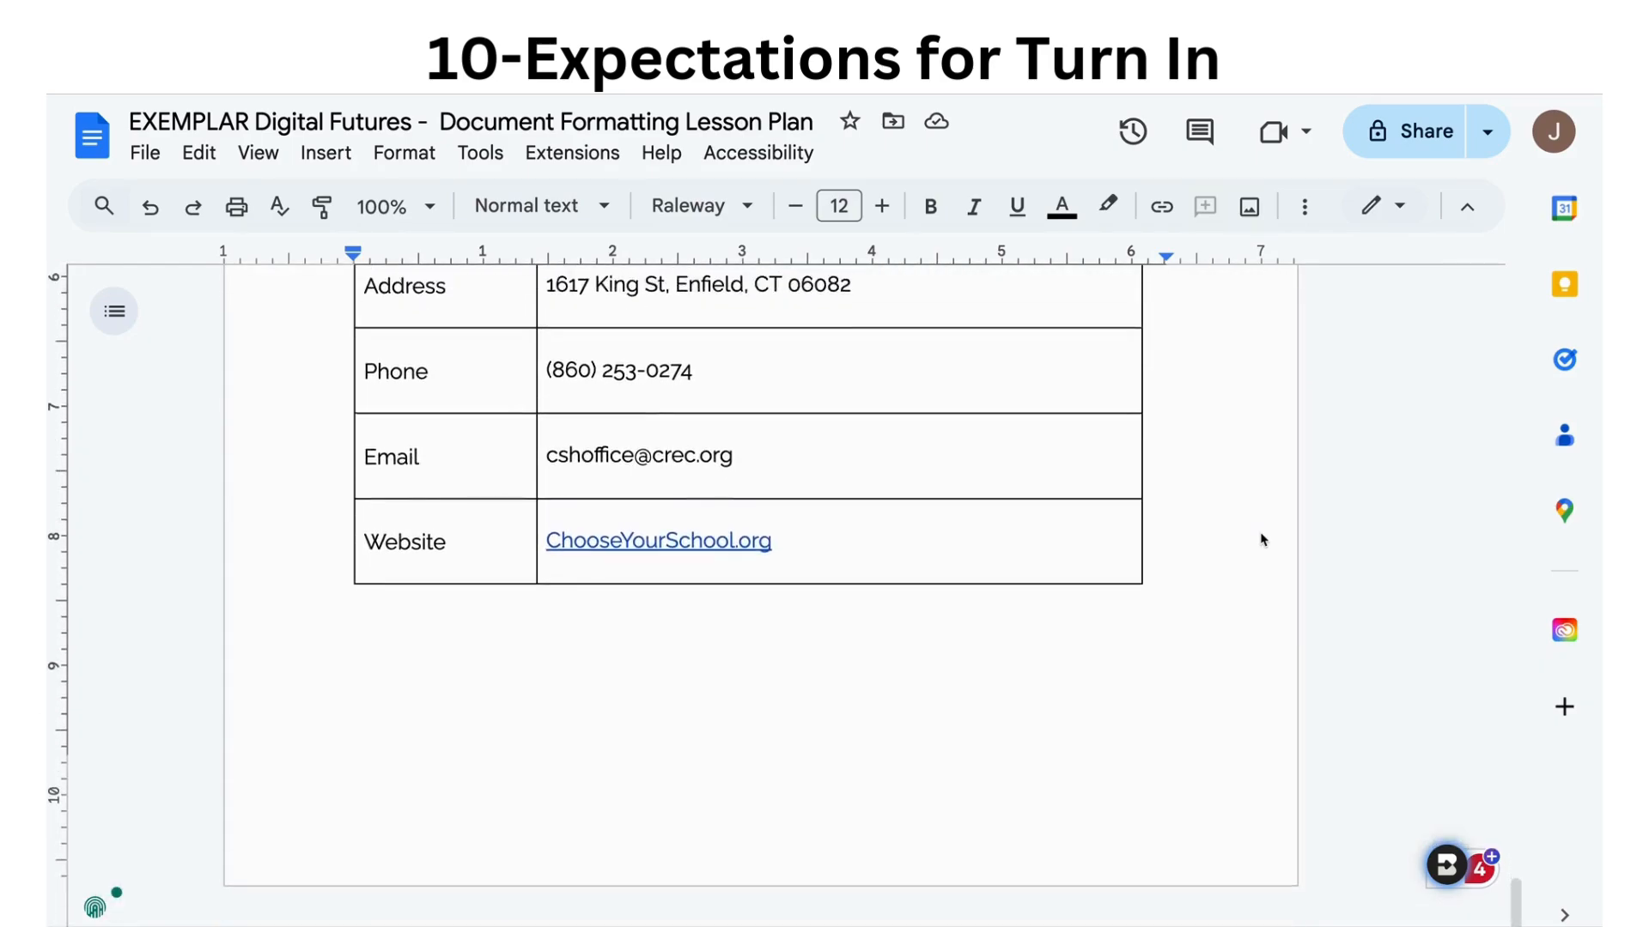
{"action": "scroll", "coordinate": [1261, 539], "scroll_direction": "up", "scroll_amount": 20}
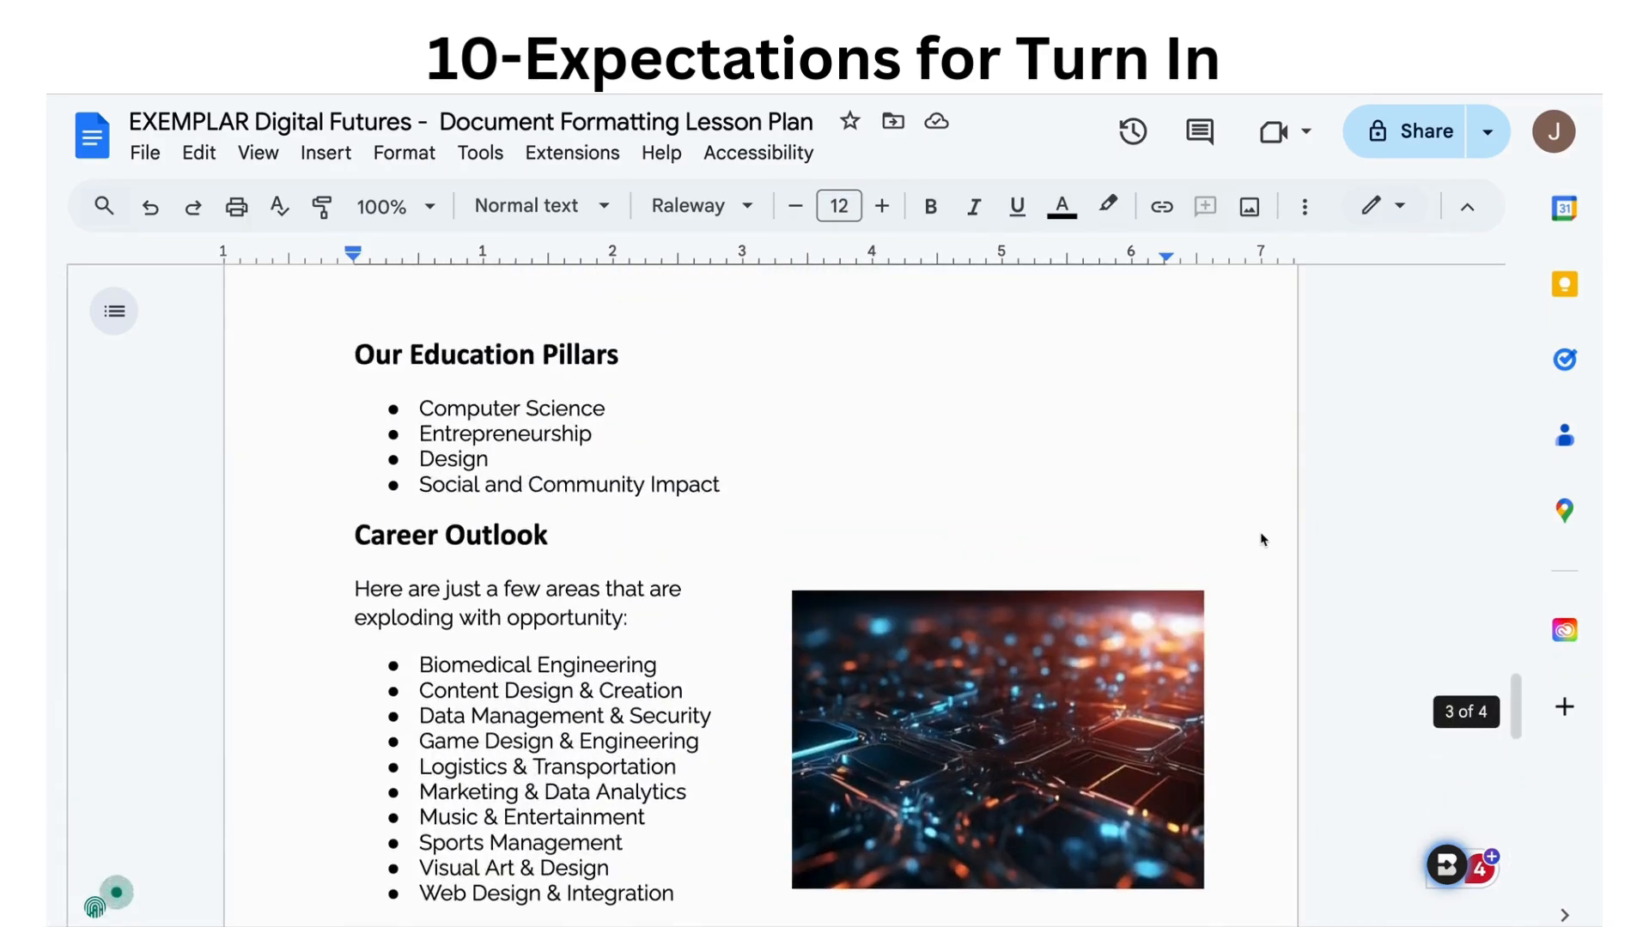
{"action": "scroll", "coordinate": [1260, 539], "scroll_direction": "up", "scroll_amount": 10}
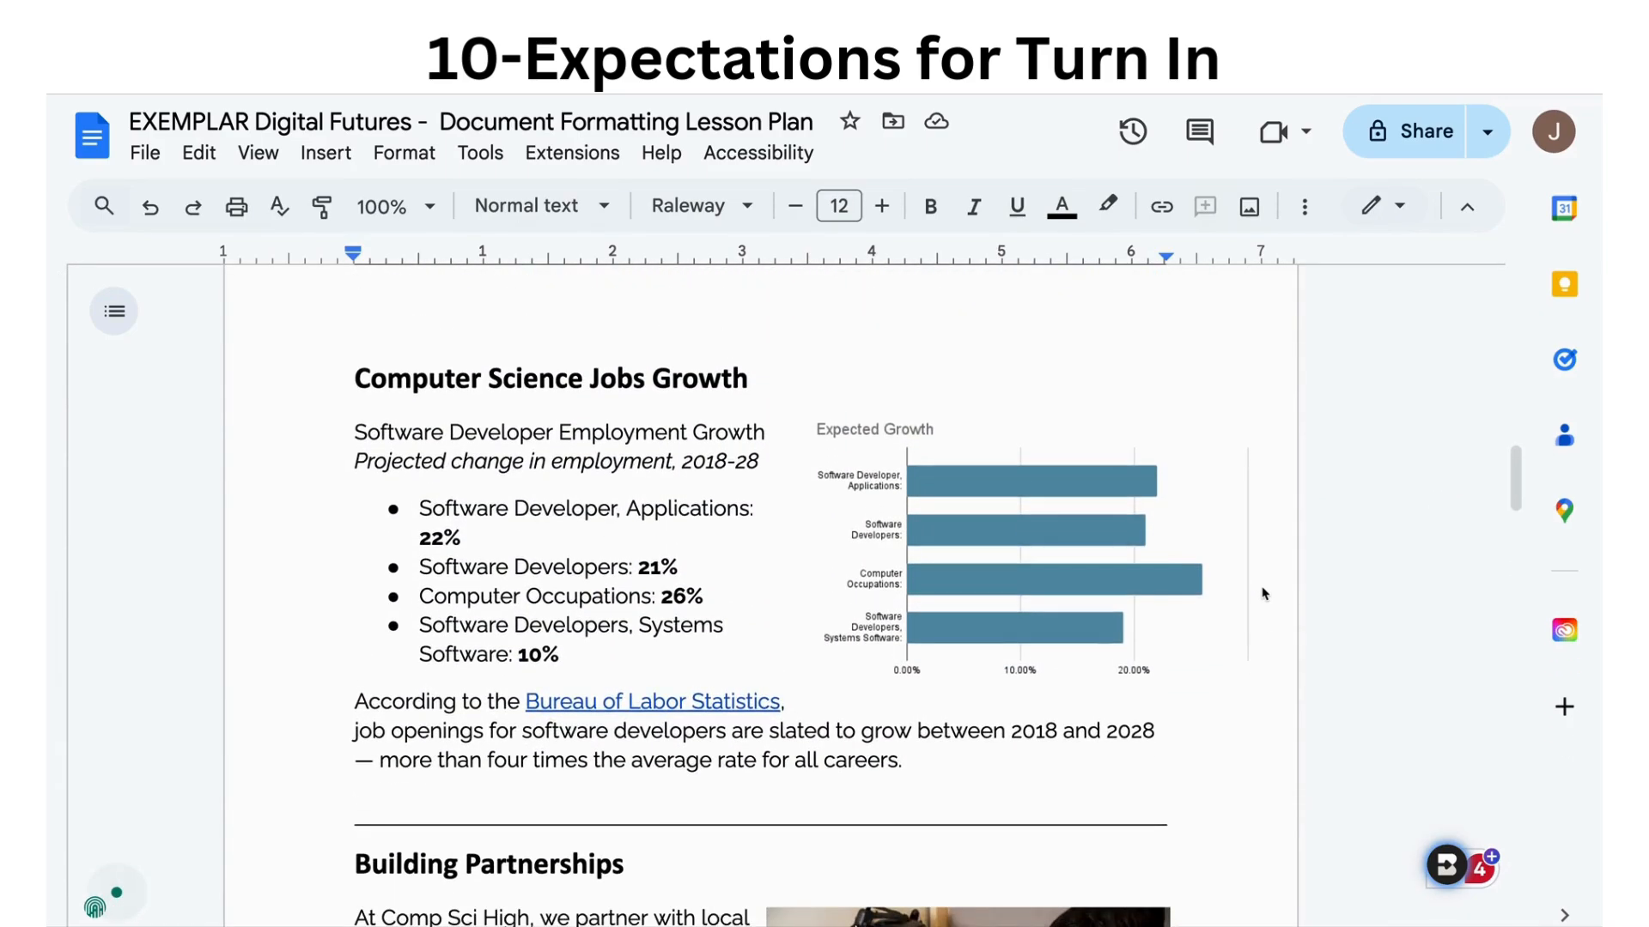
{"action": "scroll", "coordinate": [606, 700], "scroll_direction": "up", "scroll_amount": 10}
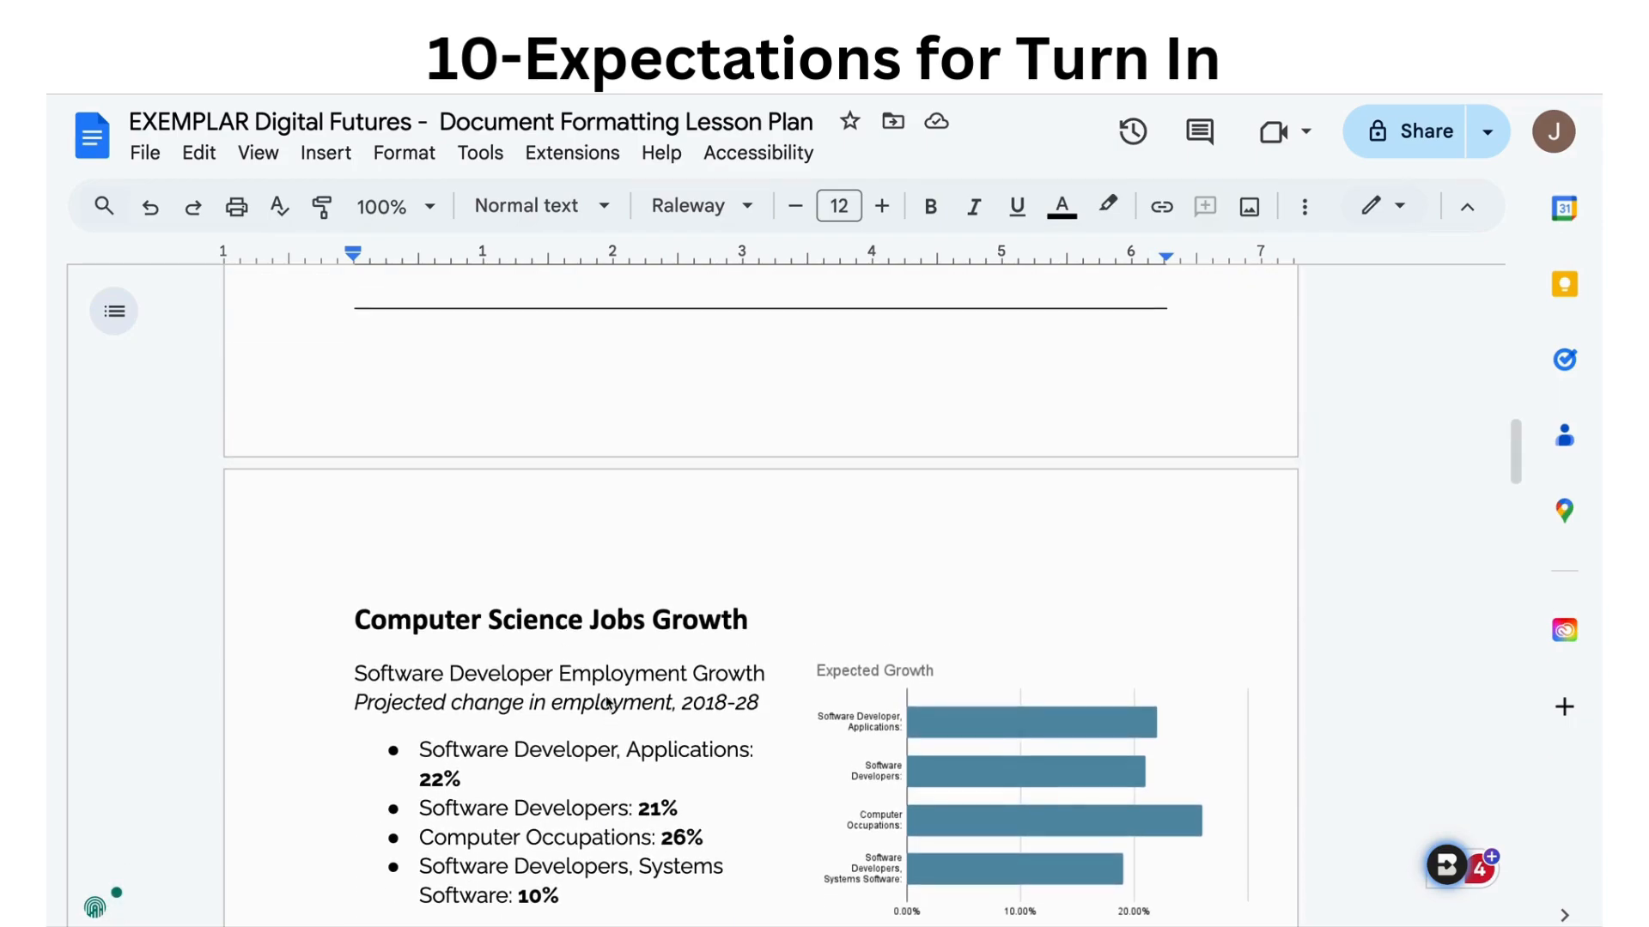
{"action": "scroll", "coordinate": [991, 764], "scroll_direction": "up", "scroll_amount": 5}
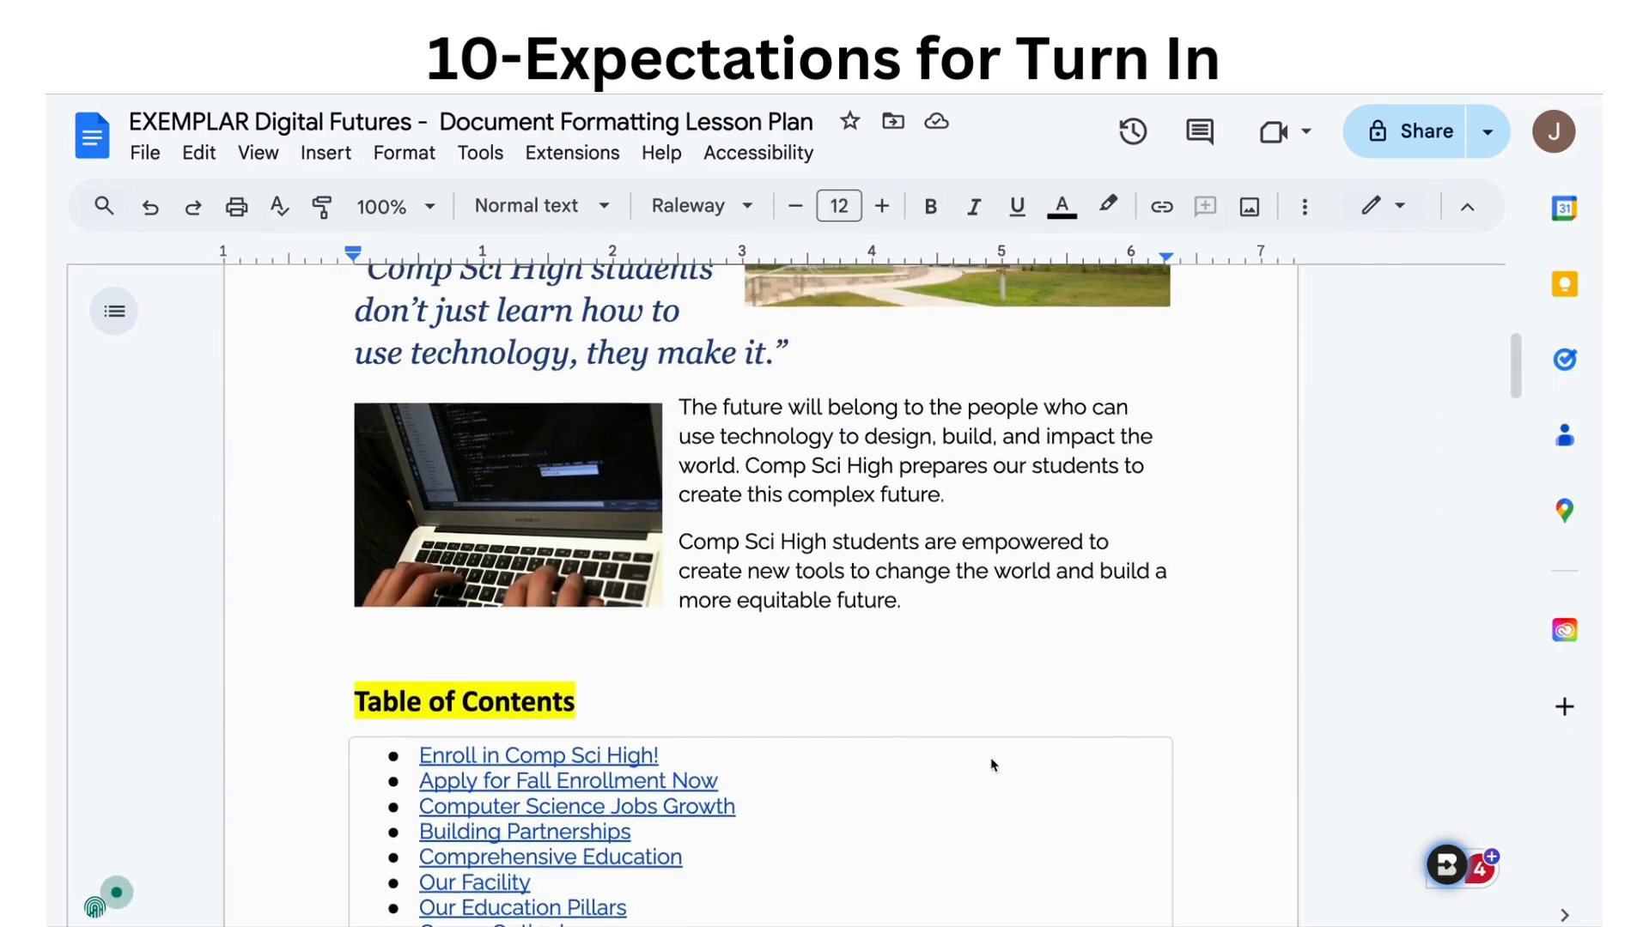
{"action": "scroll", "coordinate": [992, 764], "scroll_direction": "down", "scroll_amount": 10}
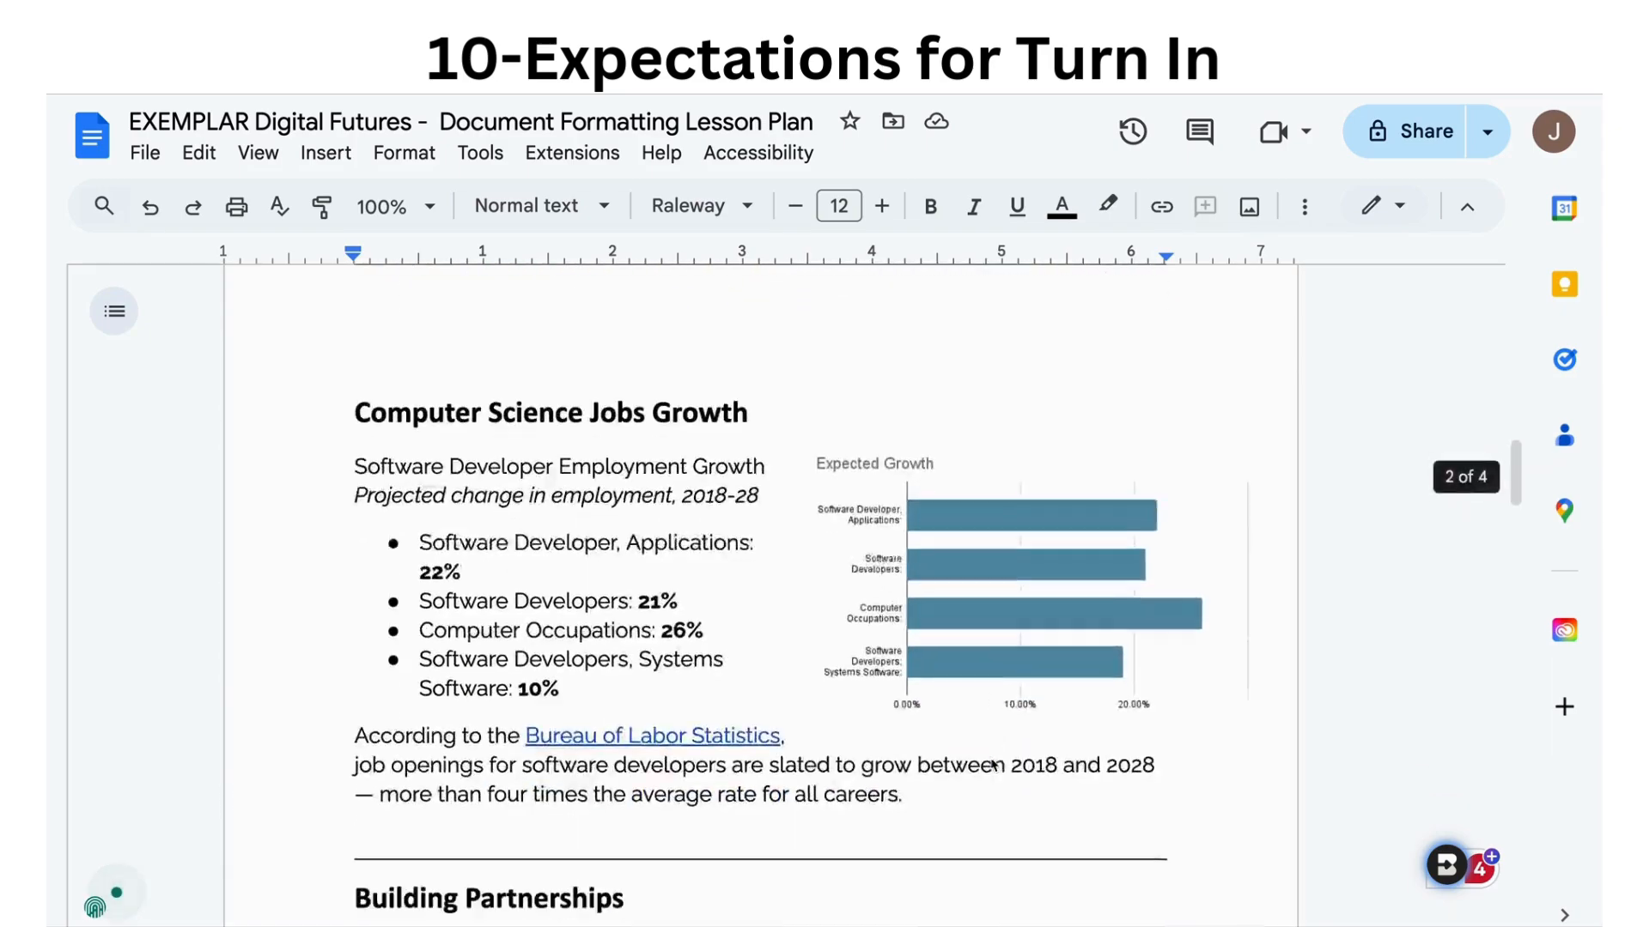
{"action": "scroll", "coordinate": [992, 765], "scroll_direction": "down", "scroll_amount": 3}
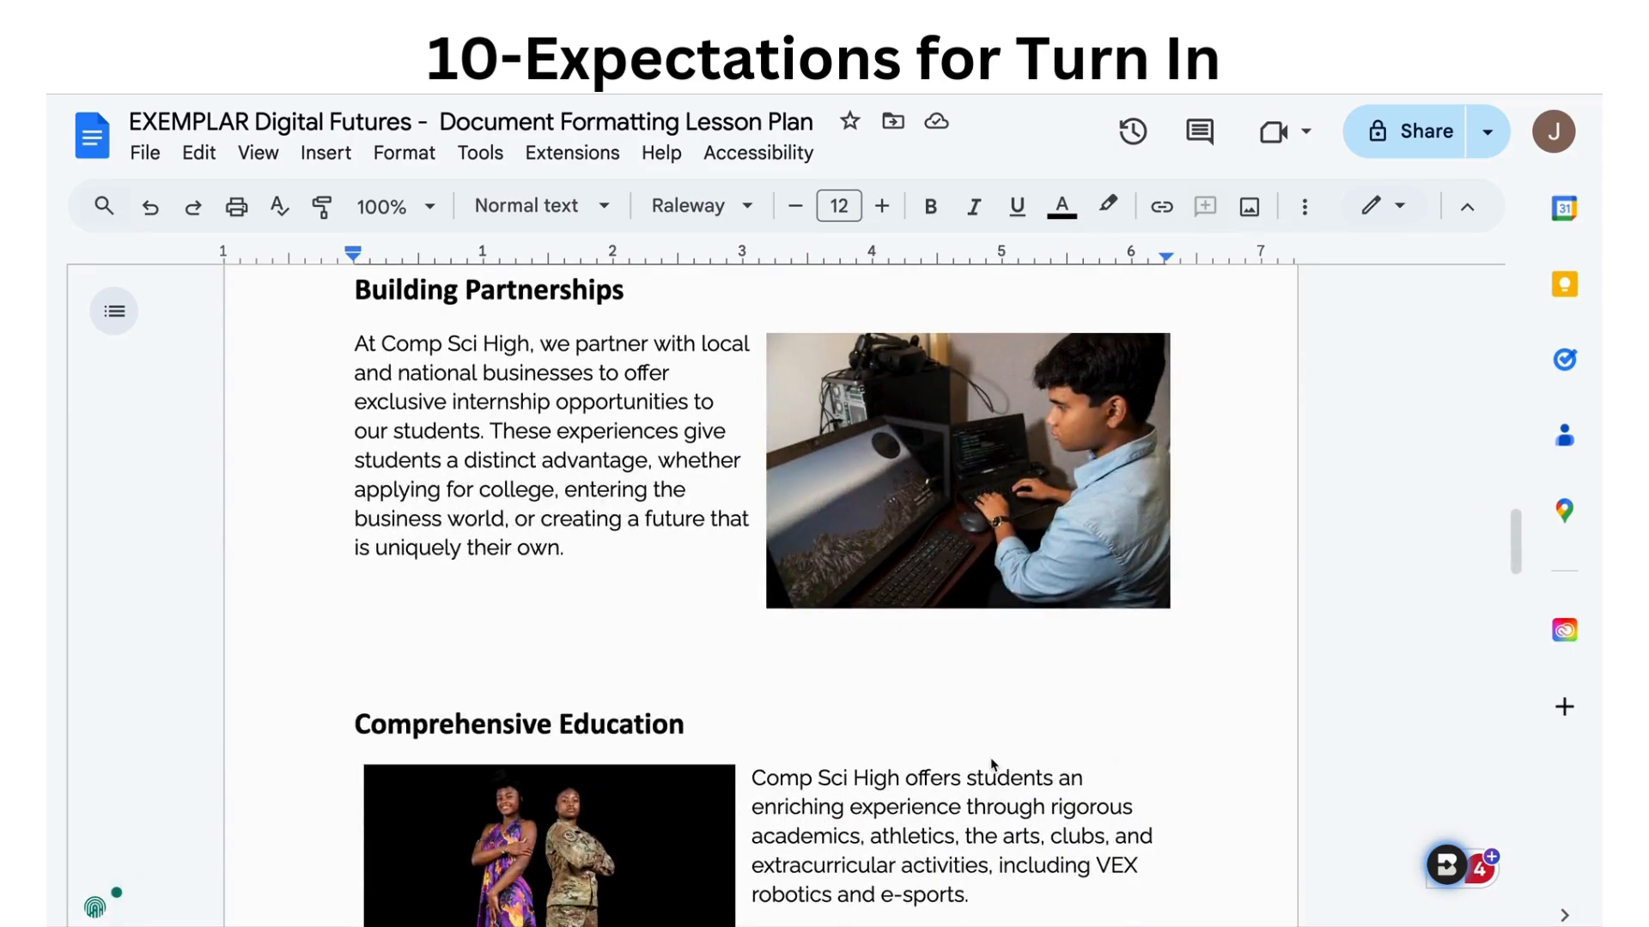
{"action": "scroll", "coordinate": [992, 764], "scroll_direction": "down", "scroll_amount": 1}
{"action": "scroll", "coordinate": [987, 744], "scroll_direction": "up", "scroll_amount": 2}
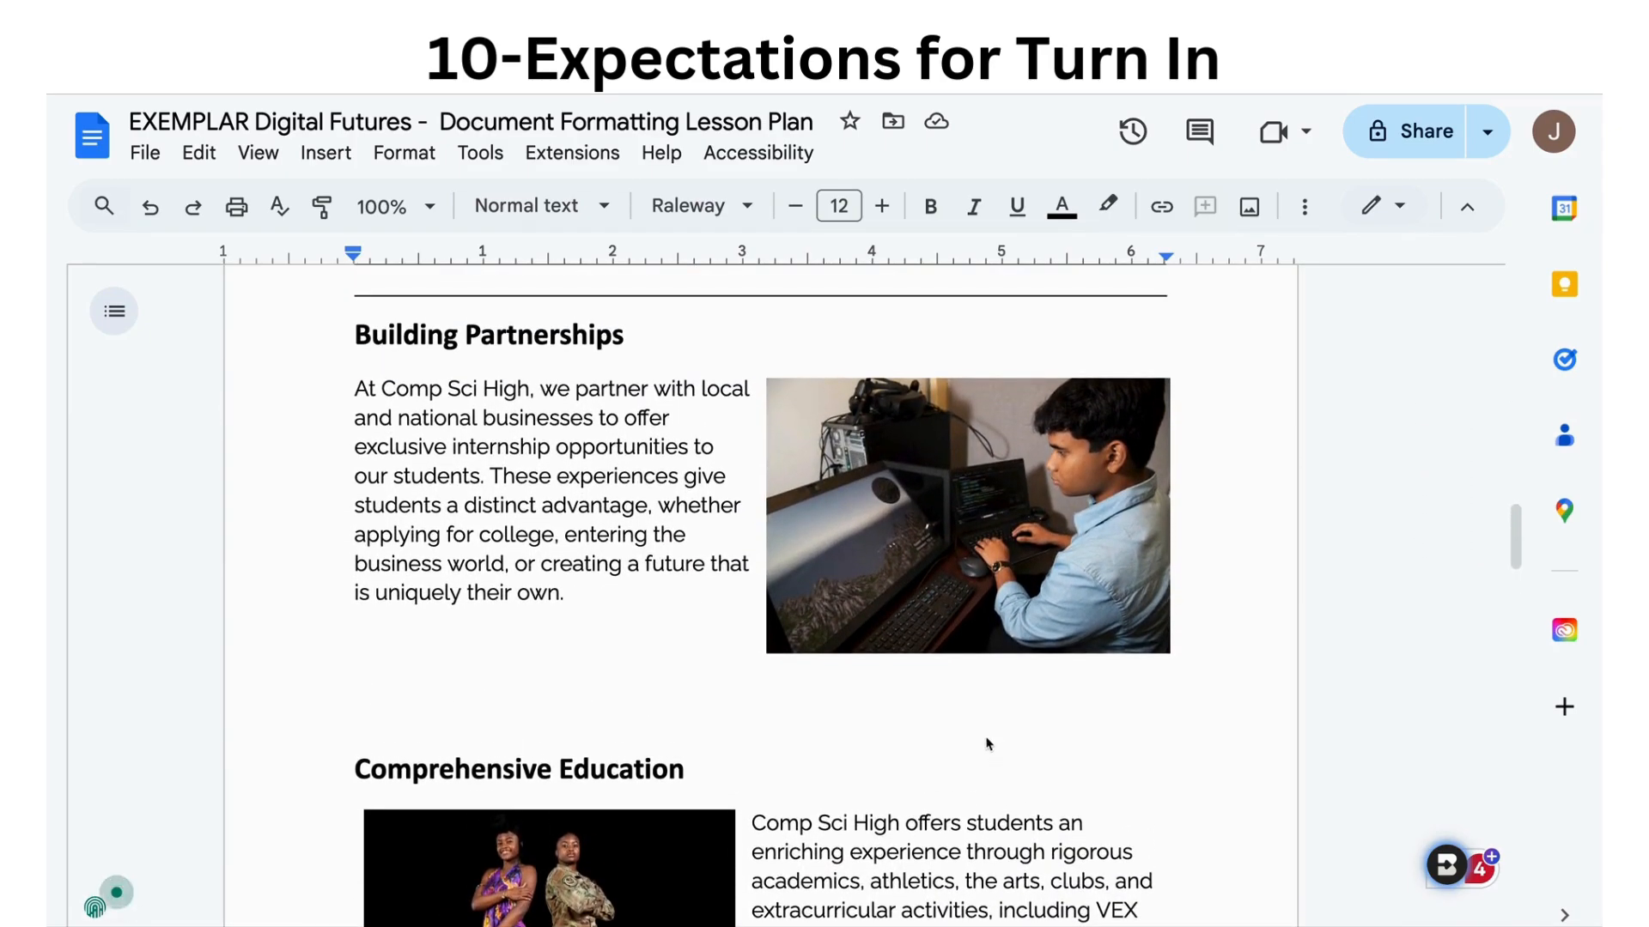